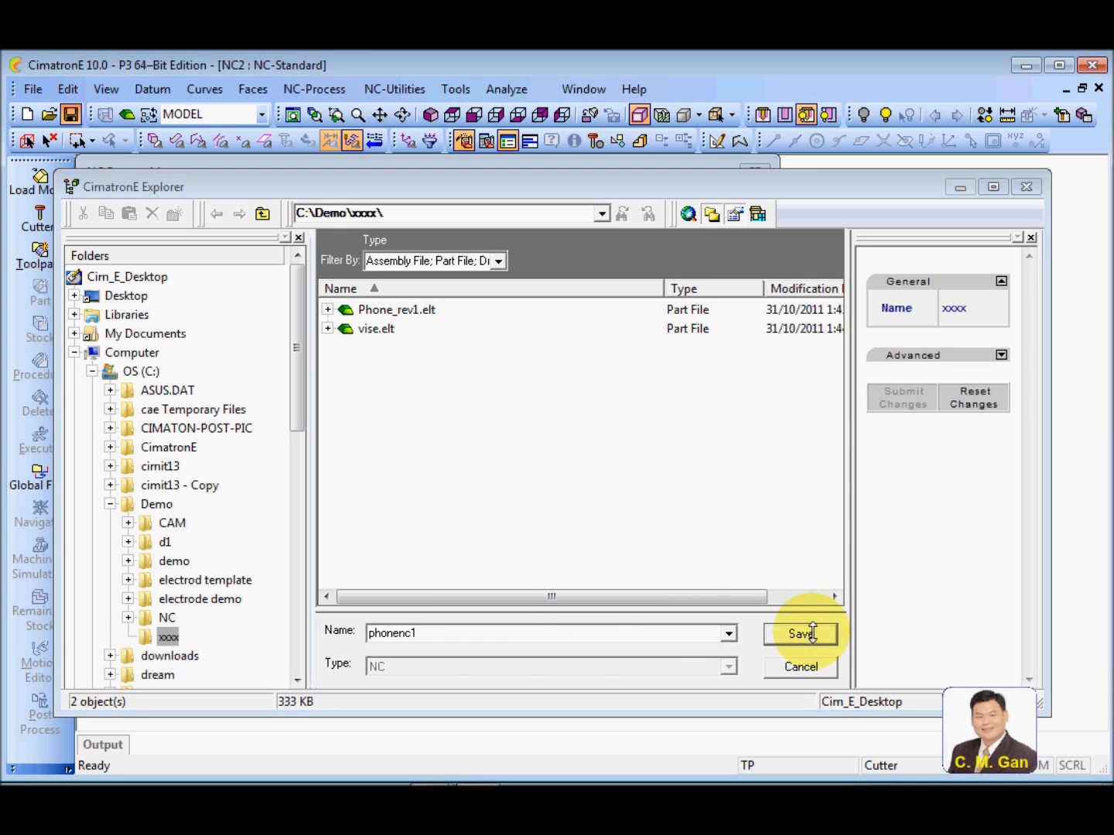
# Save the NC document as phonenc1 and load the Phone_rev1.elt part using its Model UCS
pyautogui.click(799, 632)
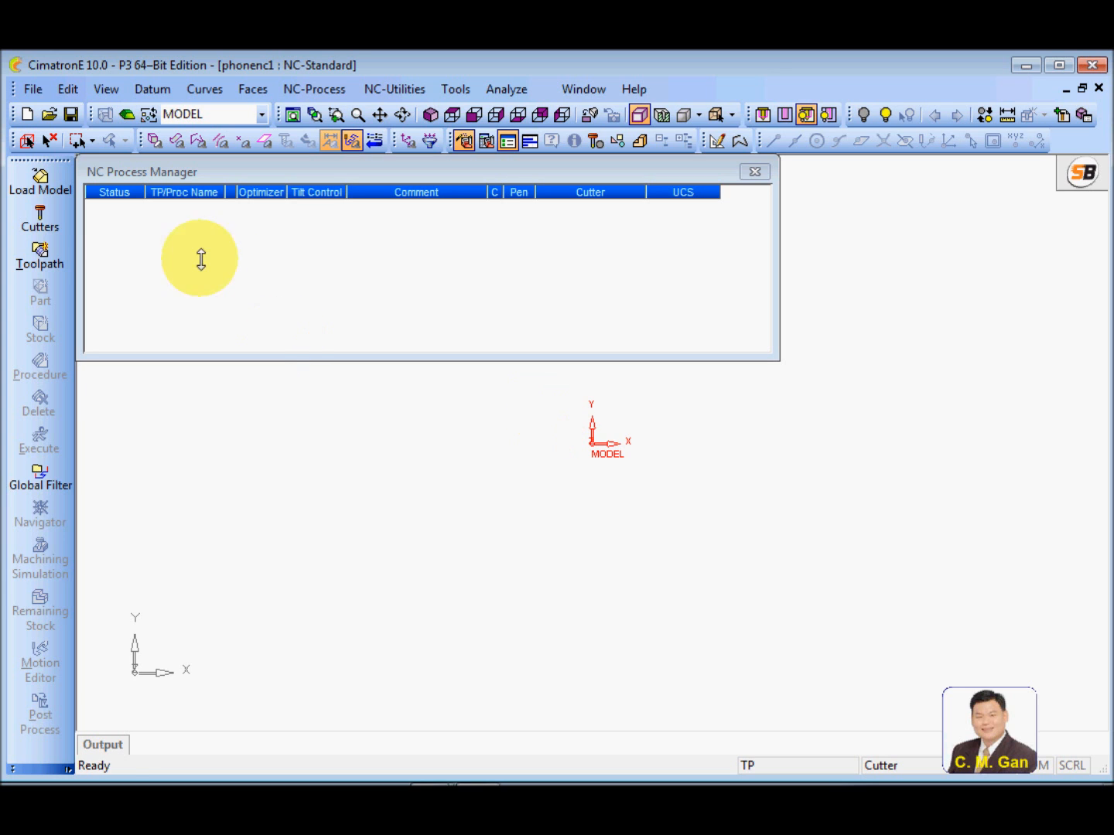
pyautogui.click(40, 179)
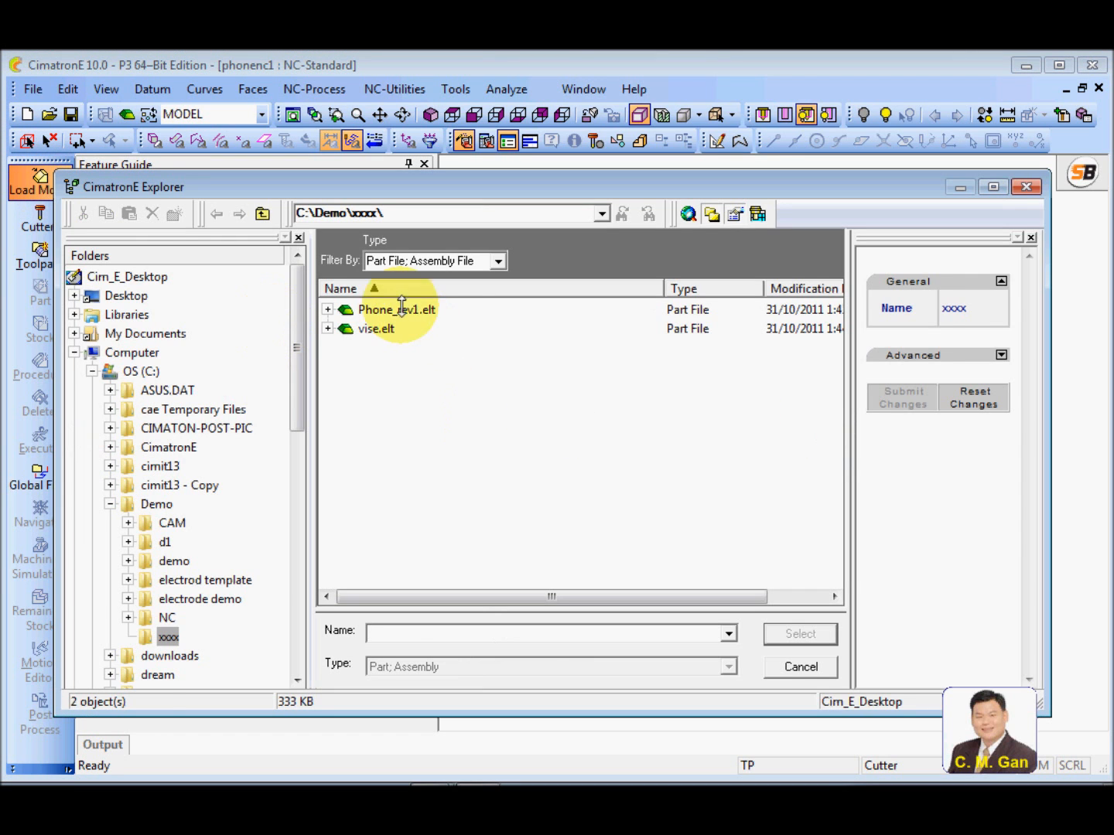
pyautogui.click(396, 311)
pyautogui.click(802, 633)
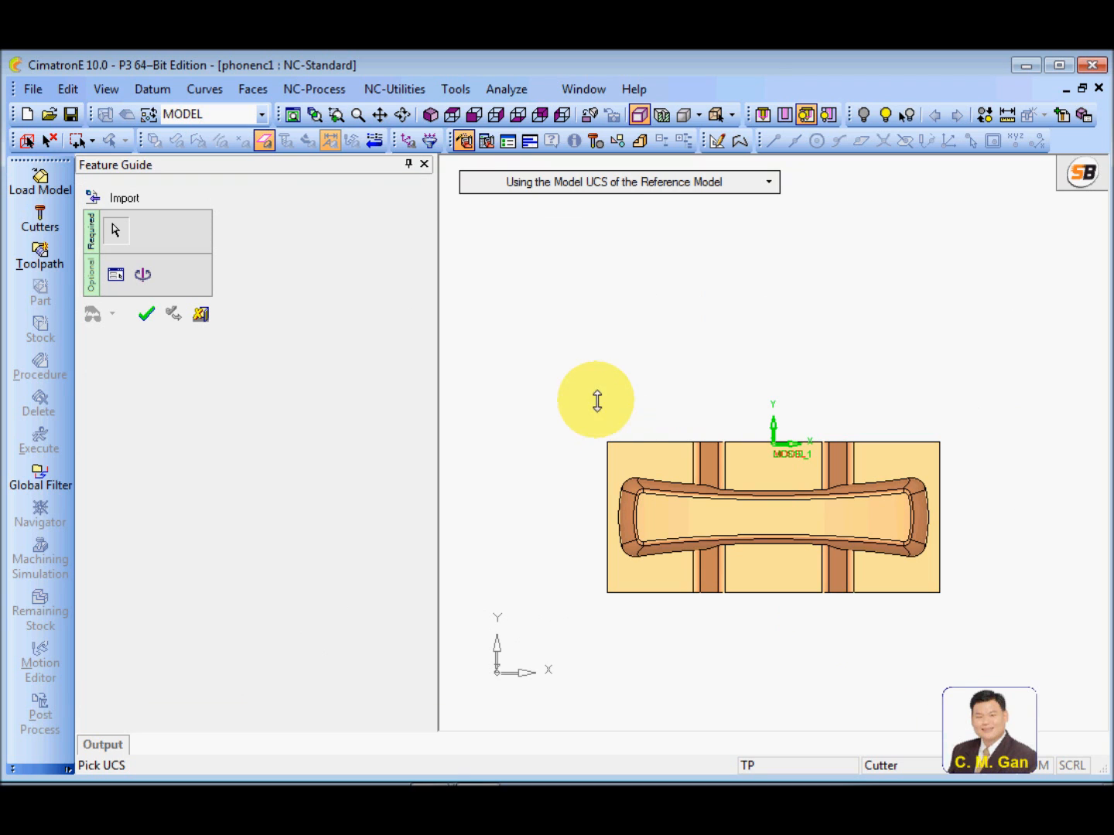
pyautogui.keyDown('ctrl'); pyautogui.moveTo(611, 392); pyautogui.dragTo(615, 318); pyautogui.keyUp('ctrl')
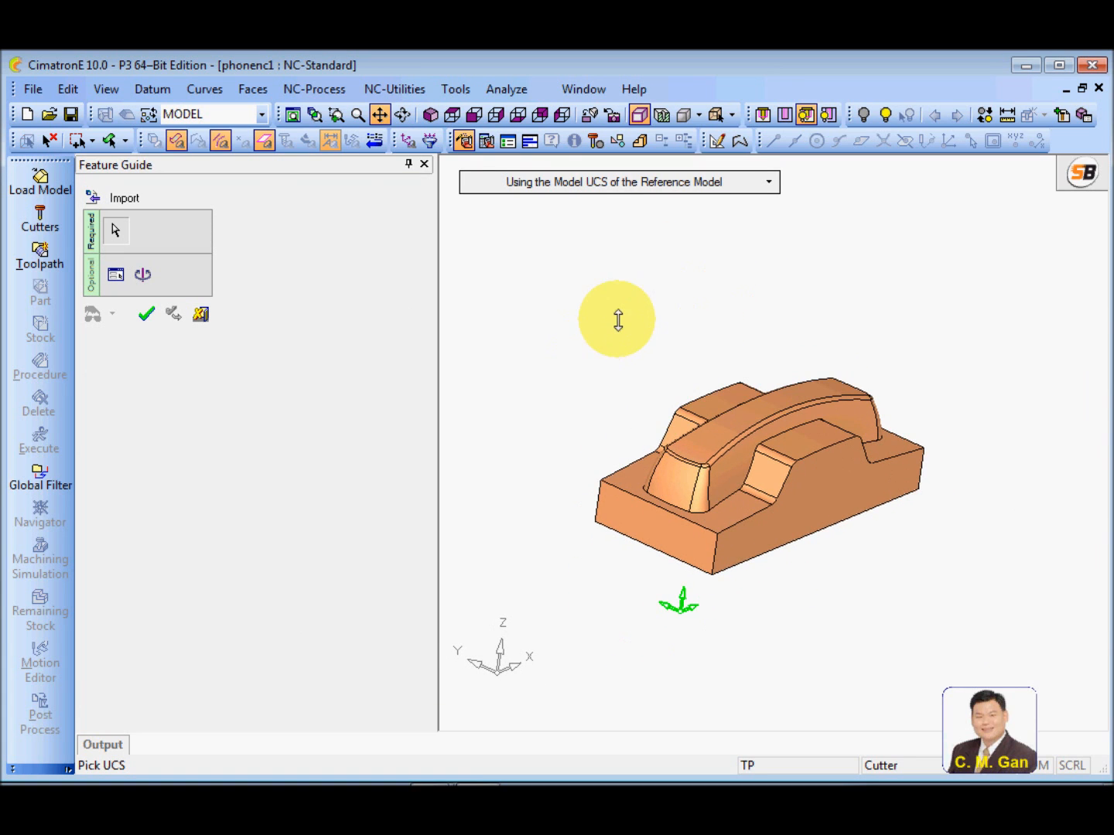
pyautogui.click(146, 313)
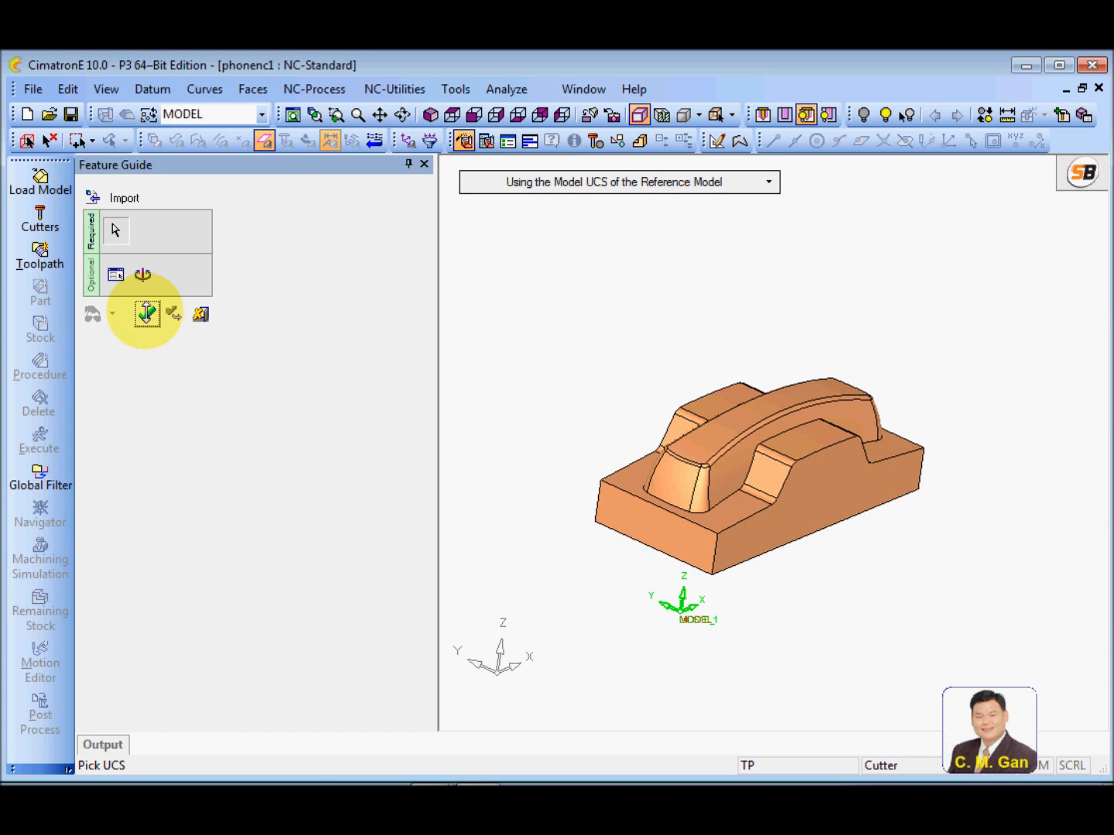
# Load the vise.elt part into the NC document using the Model UCS of the reference model
pyautogui.keyDown('ctrl'); pyautogui.moveTo(350, 510); pyautogui.dragTo(353, 485); pyautogui.keyUp('ctrl')
pyautogui.keyDown('ctrl'); pyautogui.moveTo(354, 530); pyautogui.dragTo(420, 539, button='middle'); pyautogui.keyUp('ctrl')
pyautogui.keyDown('ctrl'); pyautogui.moveTo(391, 525); pyautogui.dragTo(521, 465); pyautogui.keyUp('ctrl')
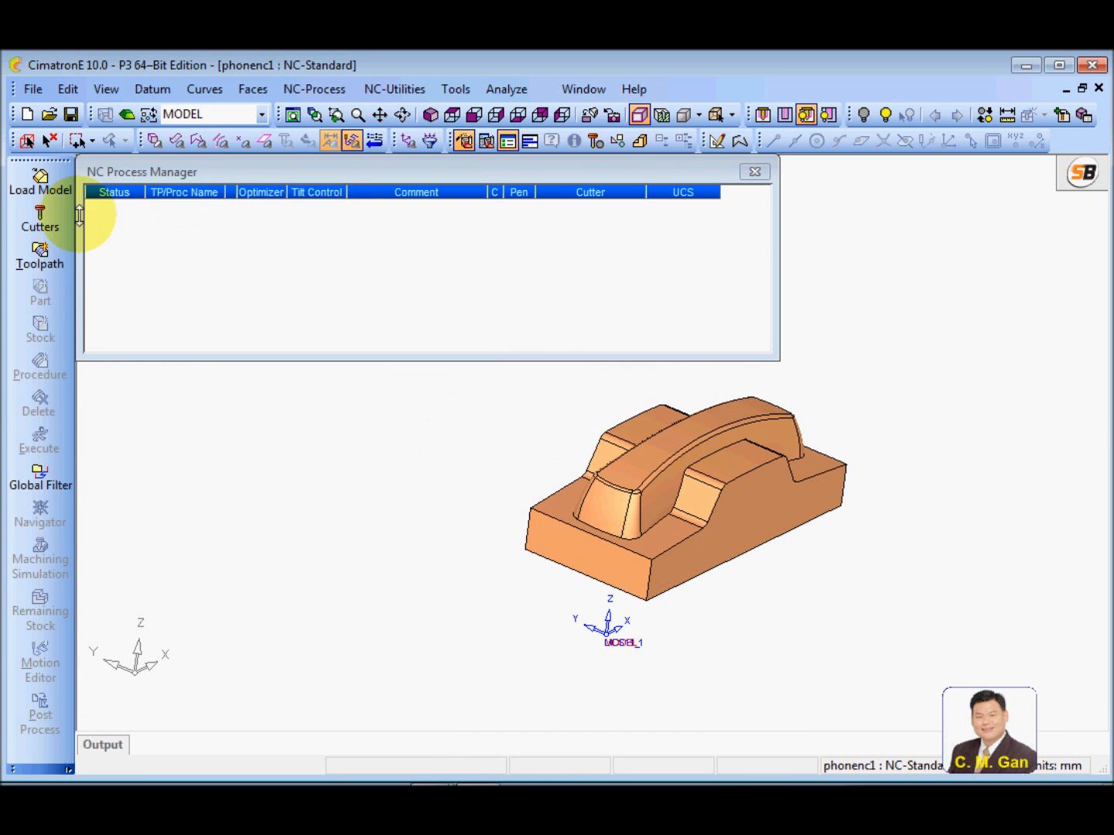
pyautogui.click(39, 185)
pyautogui.click(373, 329)
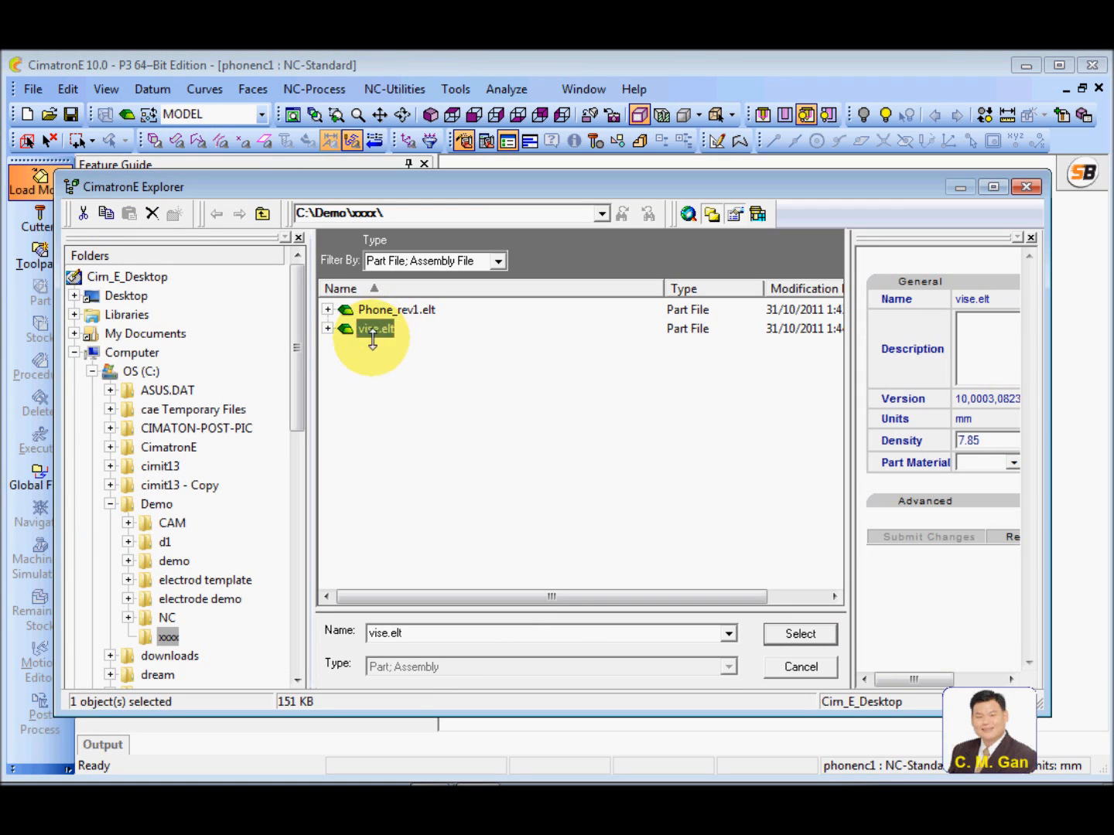
pyautogui.click(790, 632)
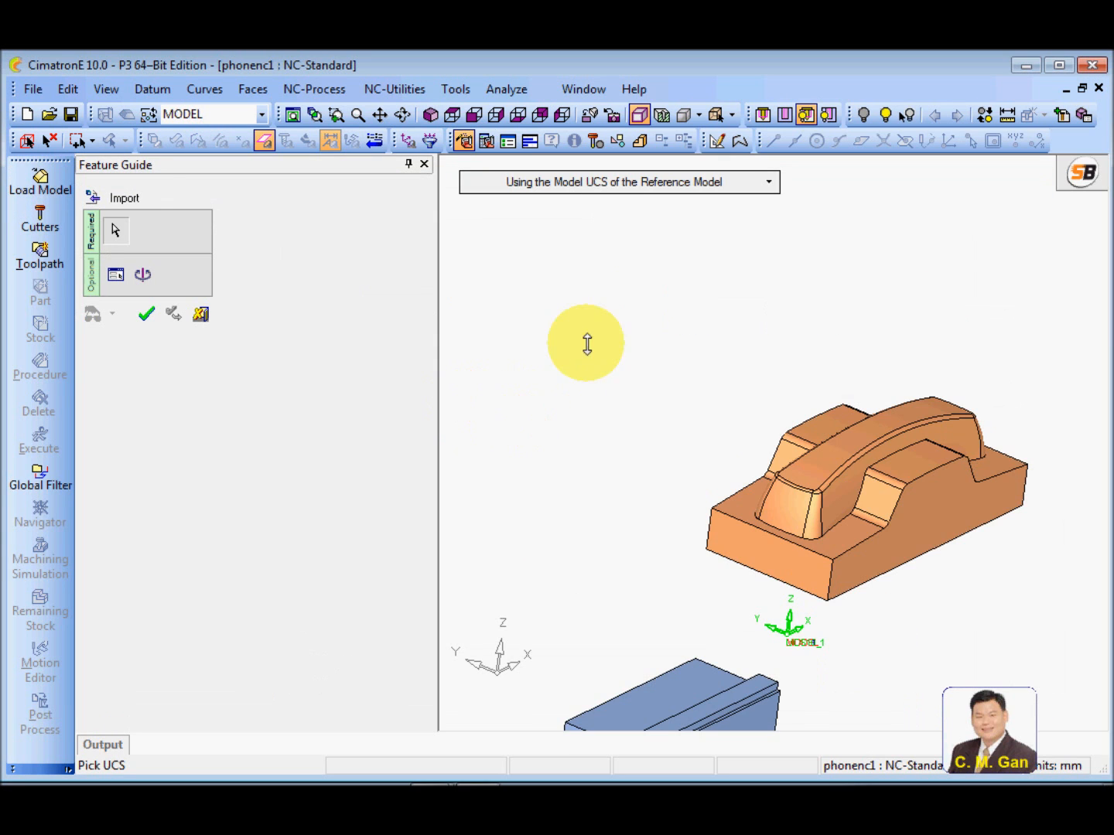
pyautogui.click(616, 379)
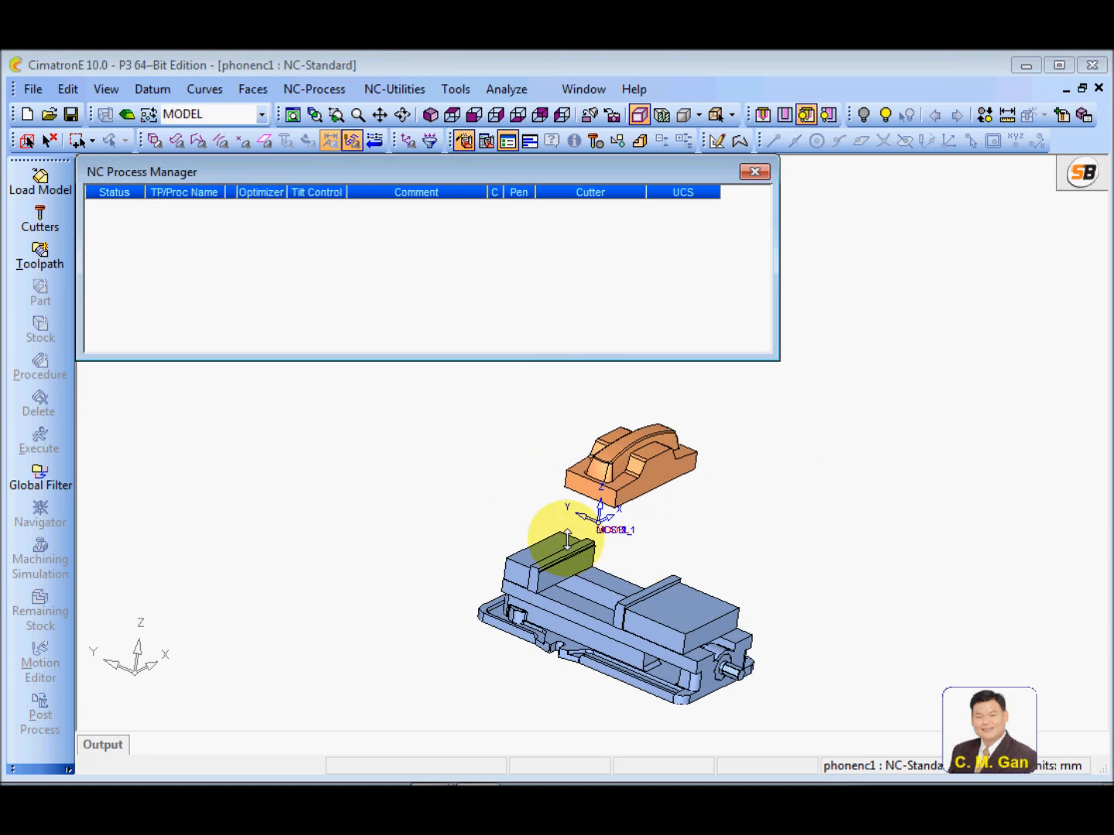
# Switch the document from NC to CAD mode with both imported models in view
pyautogui.keyDown('ctrl'); pyautogui.moveTo(553, 535); pyautogui.dragTo(429, 502); pyautogui.keyUp('ctrl')
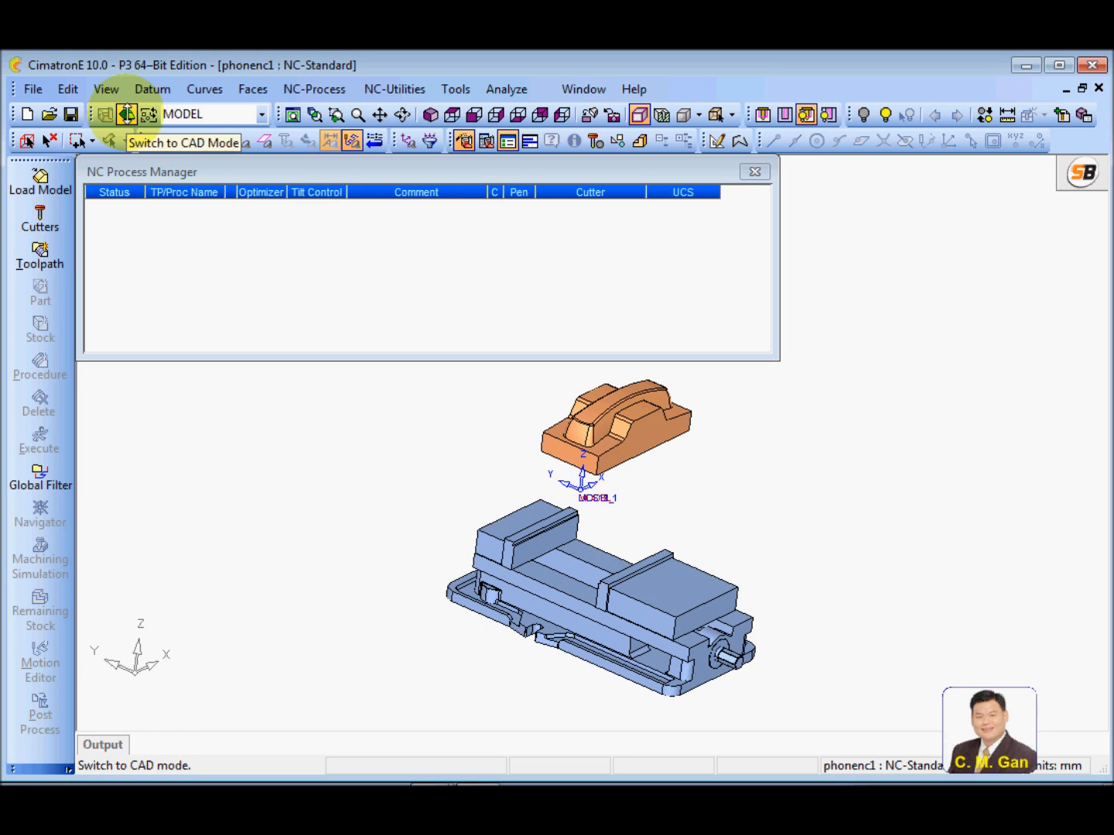
pyautogui.click(128, 116)
pyautogui.keyDown('ctrl'); pyautogui.moveTo(430, 501); pyautogui.dragTo(434, 424, button='middle'); pyautogui.keyUp('ctrl')
pyautogui.keyDown('ctrl'); pyautogui.moveTo(529, 462); pyautogui.dragTo(599, 434, button='right'); pyautogui.keyUp('ctrl')
pyautogui.keyDown('ctrl'); pyautogui.moveTo(563, 433); pyautogui.dragTo(543, 484, button='middle'); pyautogui.keyUp('ctrl')
pyautogui.keyDown('ctrl'); pyautogui.moveTo(543, 484); pyautogui.dragTo(368, 448); pyautogui.keyUp('ctrl')
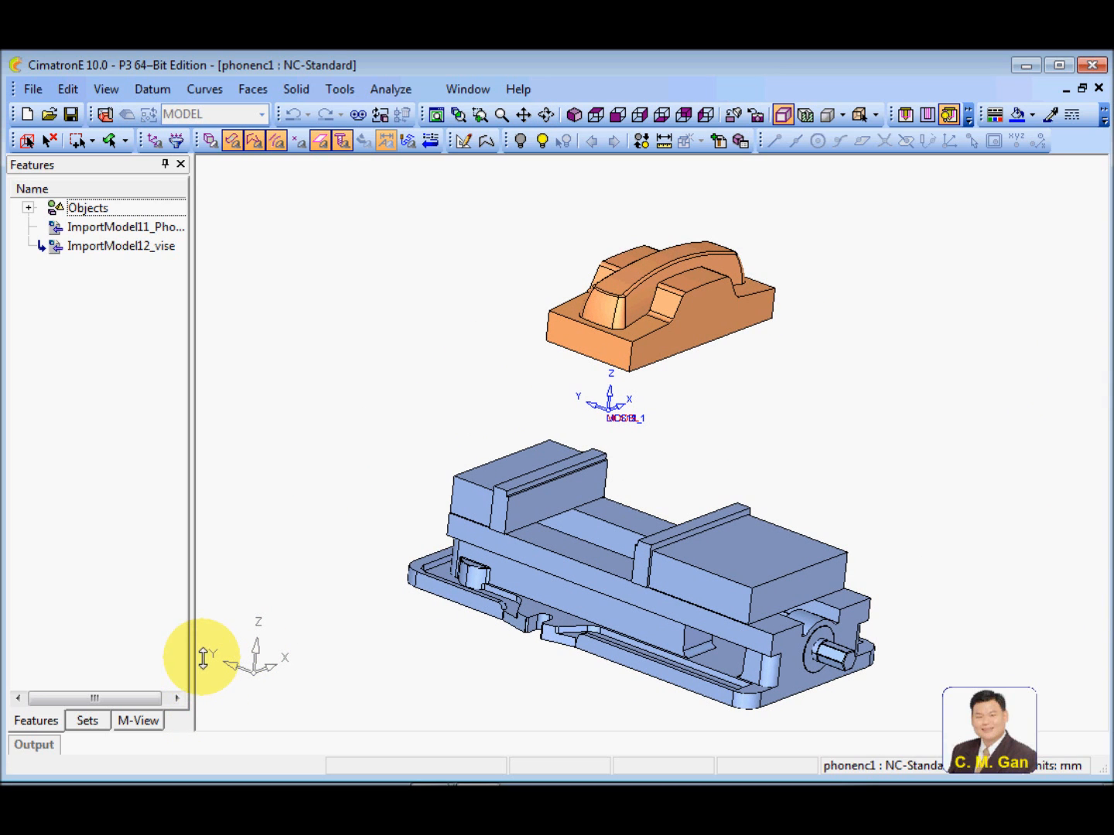
# Create a selection-based set named part containing all the geometry of the phone model
pyautogui.click(86, 720)
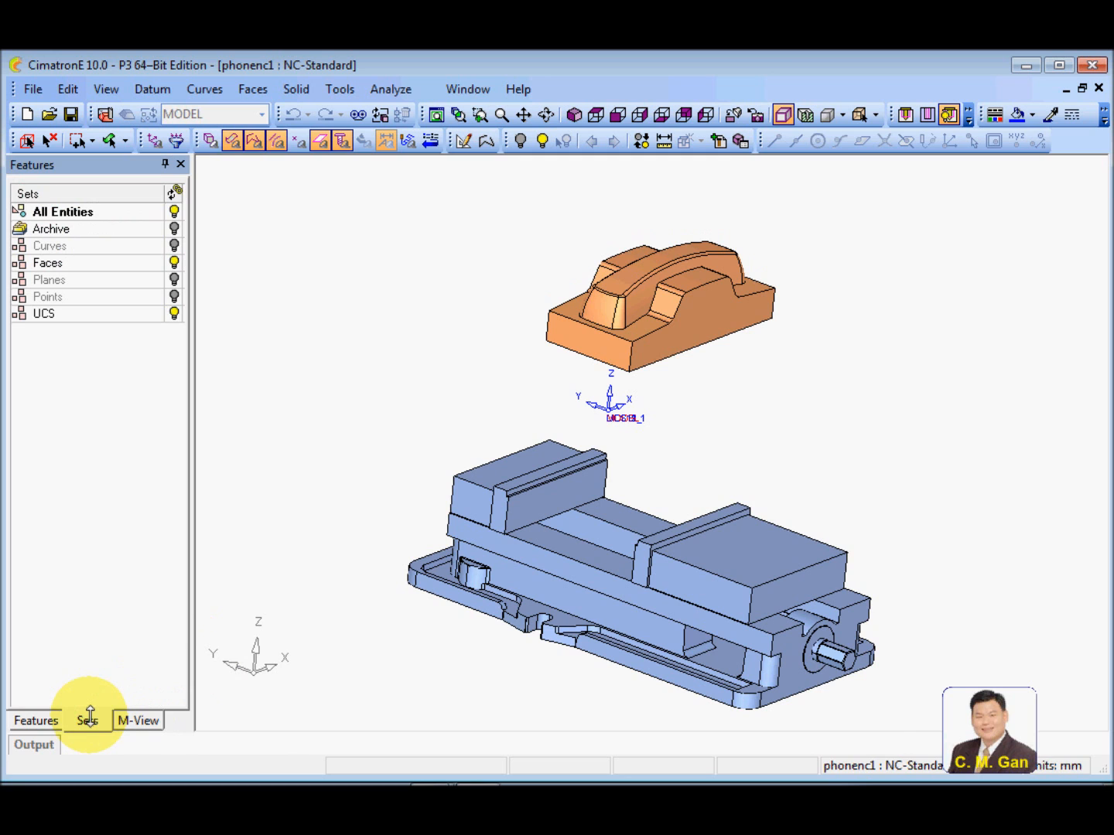
pyautogui.keyDown('ctrl'); pyautogui.moveTo(373, 400); pyautogui.dragTo(364, 390); pyautogui.keyUp('ctrl')
pyautogui.keyDown('ctrl'); pyautogui.moveTo(363, 391); pyautogui.dragTo(365, 409, button='middle'); pyautogui.keyUp('ctrl')
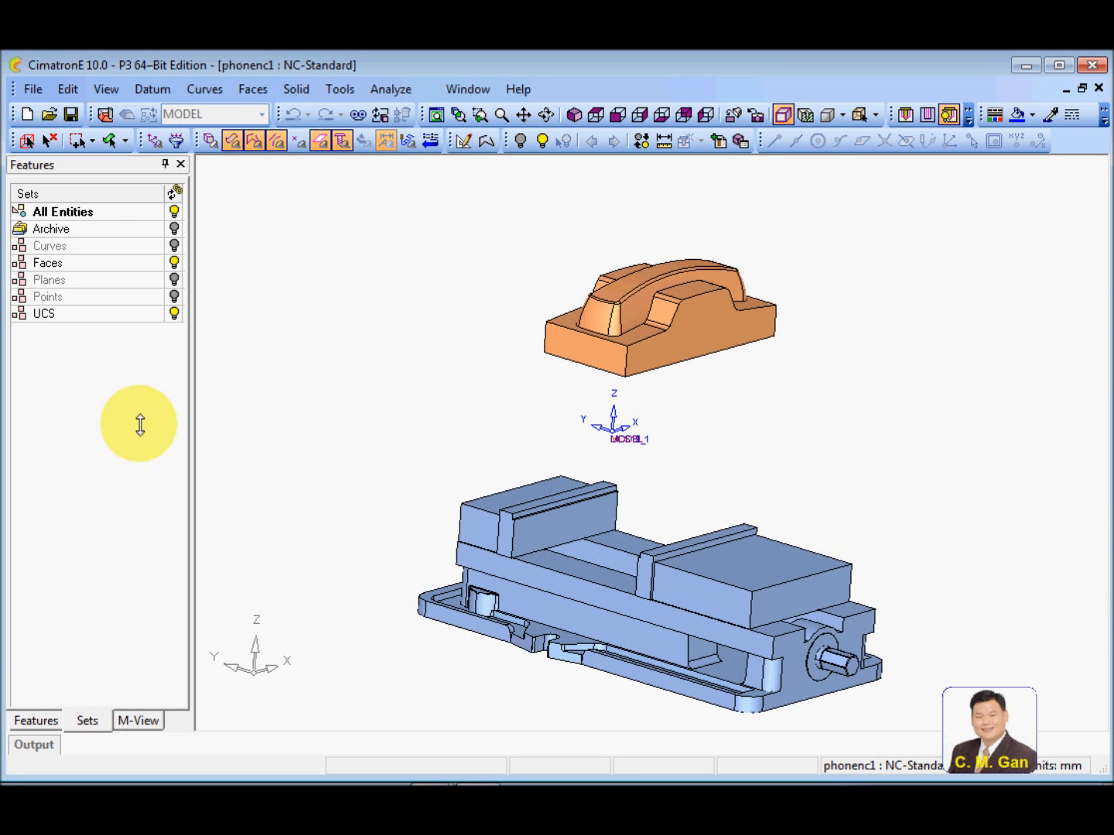
pyautogui.rightClick(71, 382)
pyautogui.click(124, 393)
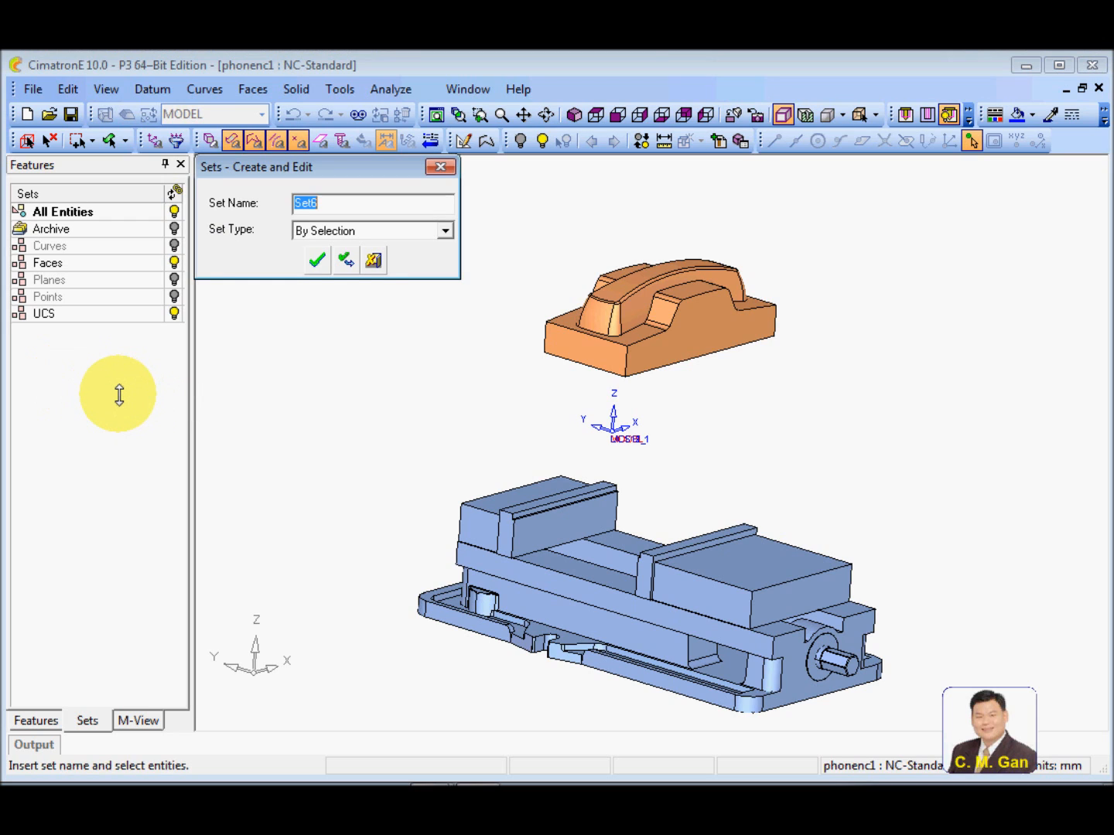
pyautogui.write('part')
pyautogui.moveTo(519, 209); pyautogui.dragTo(798, 390)
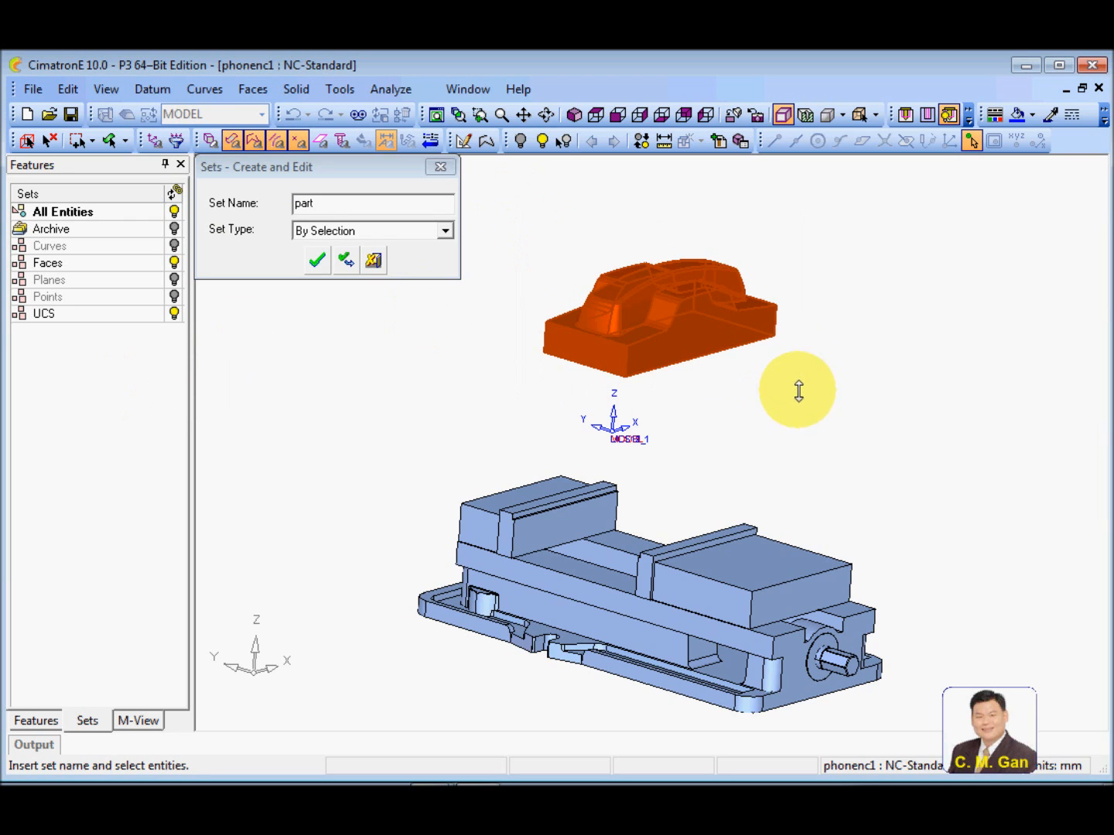
pyautogui.click(317, 259)
# Create a selection-based set named jig containing all the geometry of the vise
pyautogui.rightClick(88, 402)
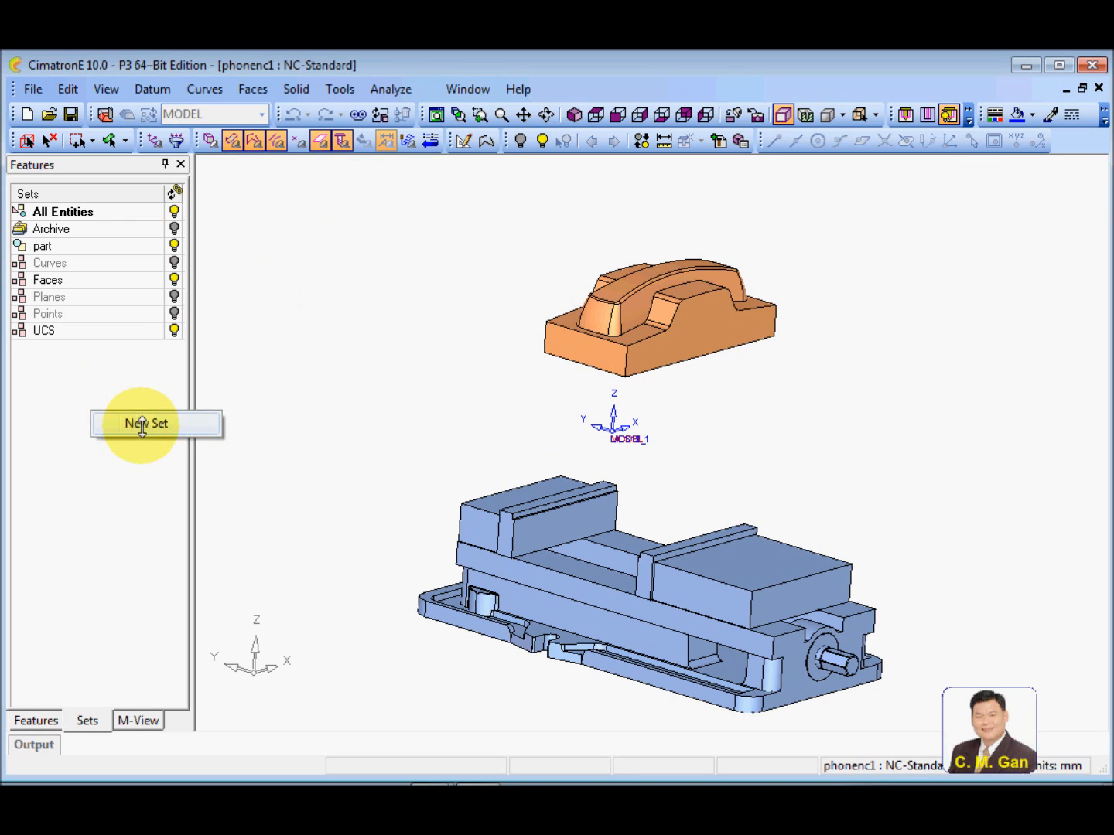
pyautogui.click(140, 423)
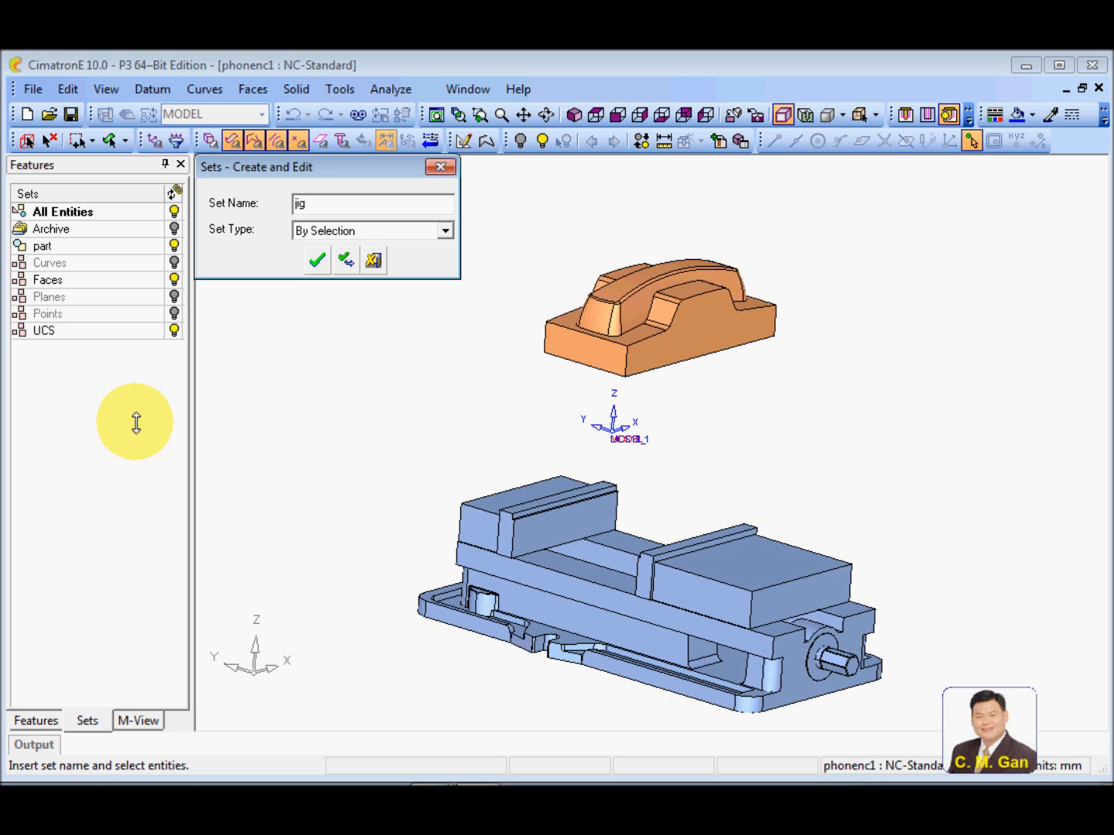
pyautogui.moveTo(351, 448); pyautogui.dragTo(921, 734)
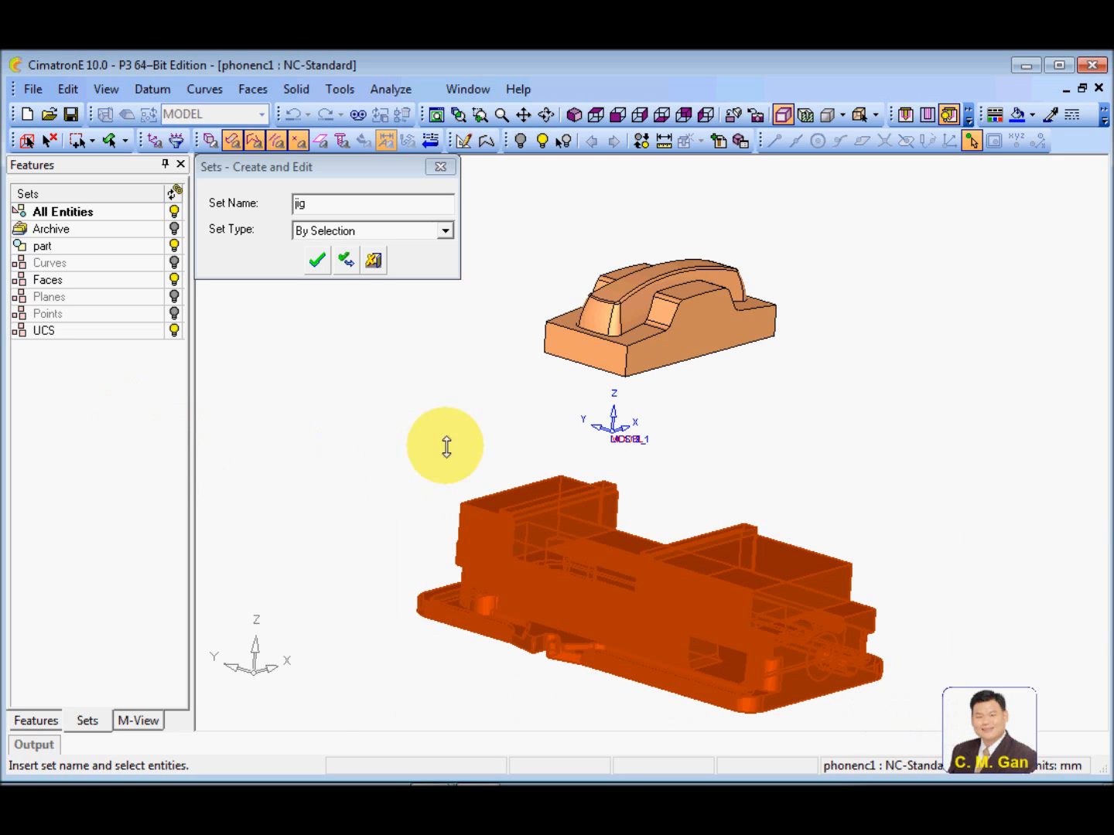
pyautogui.click(317, 260)
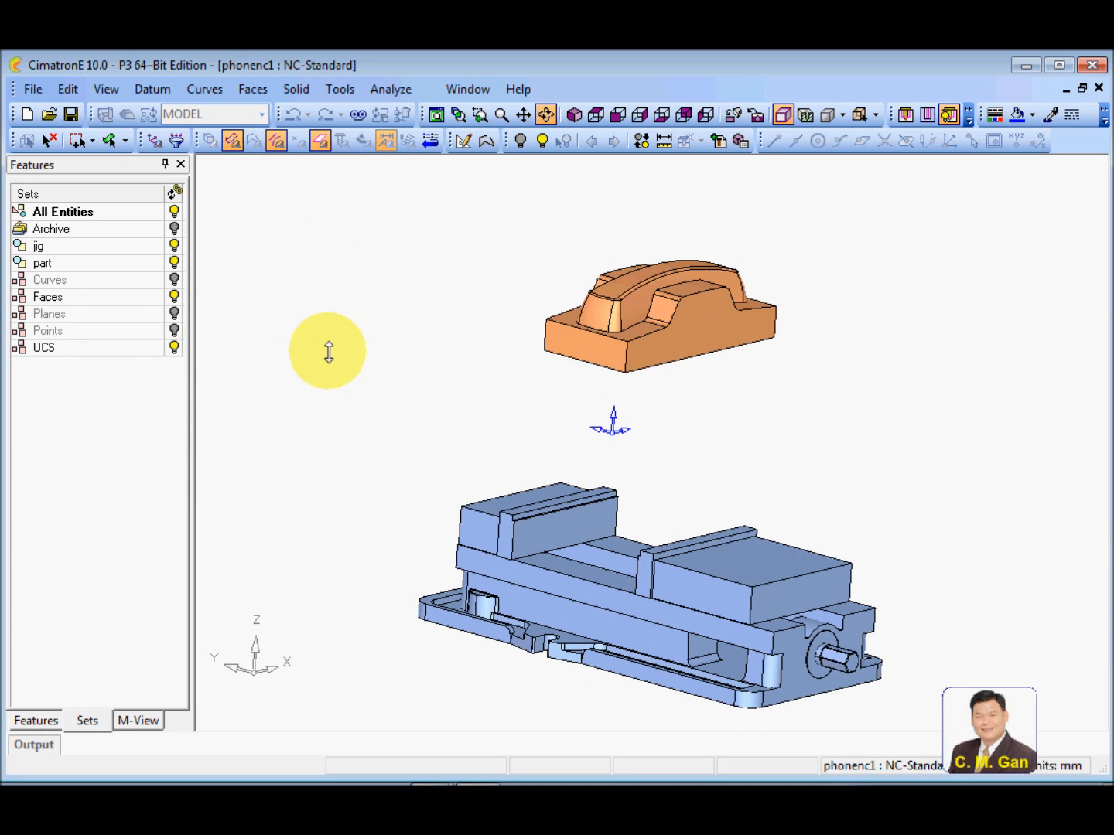
# Hide the jig set so that only the phone part is displayed
pyautogui.click(175, 245)
pyautogui.keyDown('ctrl'); pyautogui.moveTo(422, 336); pyautogui.dragTo(453, 345); pyautogui.keyUp('ctrl')
pyautogui.keyDown('ctrl'); pyautogui.moveTo(529, 443); pyautogui.dragTo(622, 318, button='right'); pyautogui.keyUp('ctrl')
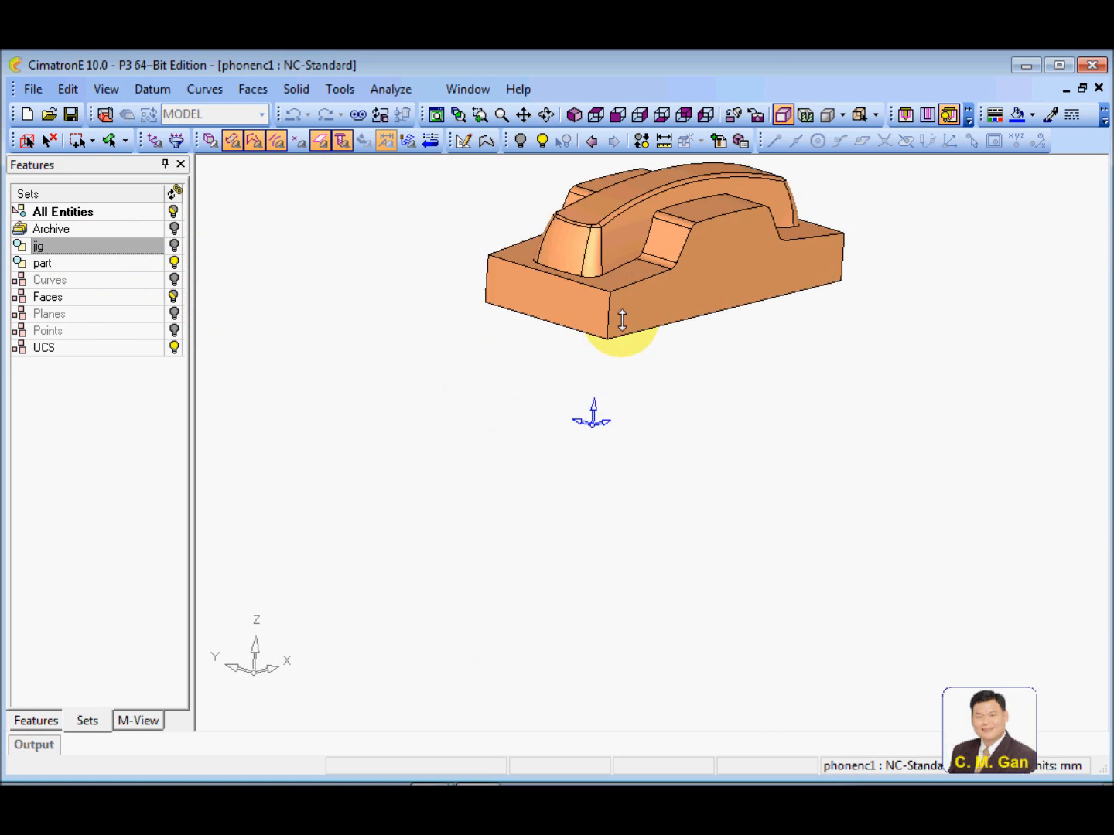
pyautogui.keyDown('ctrl'); pyautogui.moveTo(574, 443); pyautogui.dragTo(529, 565, button='middle'); pyautogui.keyUp('ctrl')
pyautogui.keyDown('ctrl'); pyautogui.moveTo(563, 566); pyautogui.dragTo(654, 461, button='right'); pyautogui.keyUp('ctrl')
pyautogui.keyDown('ctrl'); pyautogui.moveTo(597, 504); pyautogui.dragTo(626, 567, button='middle'); pyautogui.keyUp('ctrl')
pyautogui.keyDown('ctrl'); pyautogui.moveTo(664, 463); pyautogui.dragTo(642, 448); pyautogui.keyUp('ctrl')
pyautogui.keyDown('ctrl'); pyautogui.moveTo(615, 485); pyautogui.dragTo(613, 455, button='middle'); pyautogui.keyUp('ctrl')
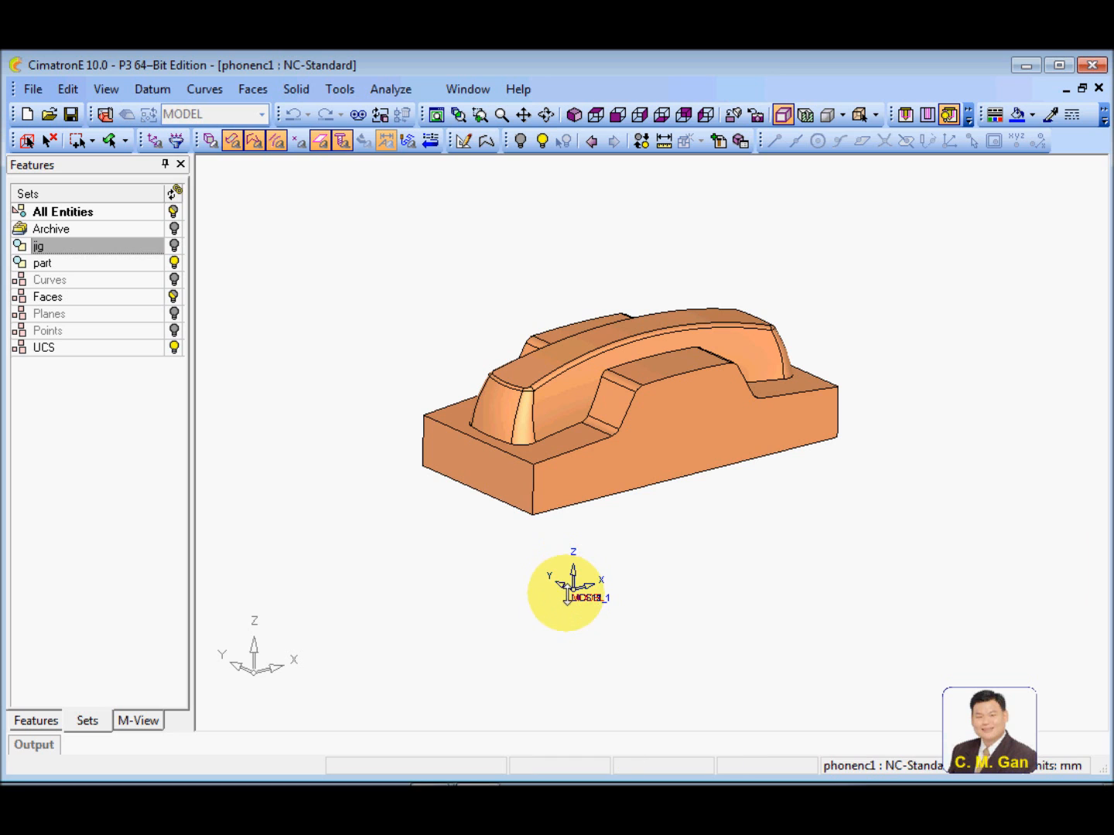
pyautogui.keyDown('ctrl'); pyautogui.moveTo(677, 597); pyautogui.dragTo(677, 530); pyautogui.keyUp('ctrl')
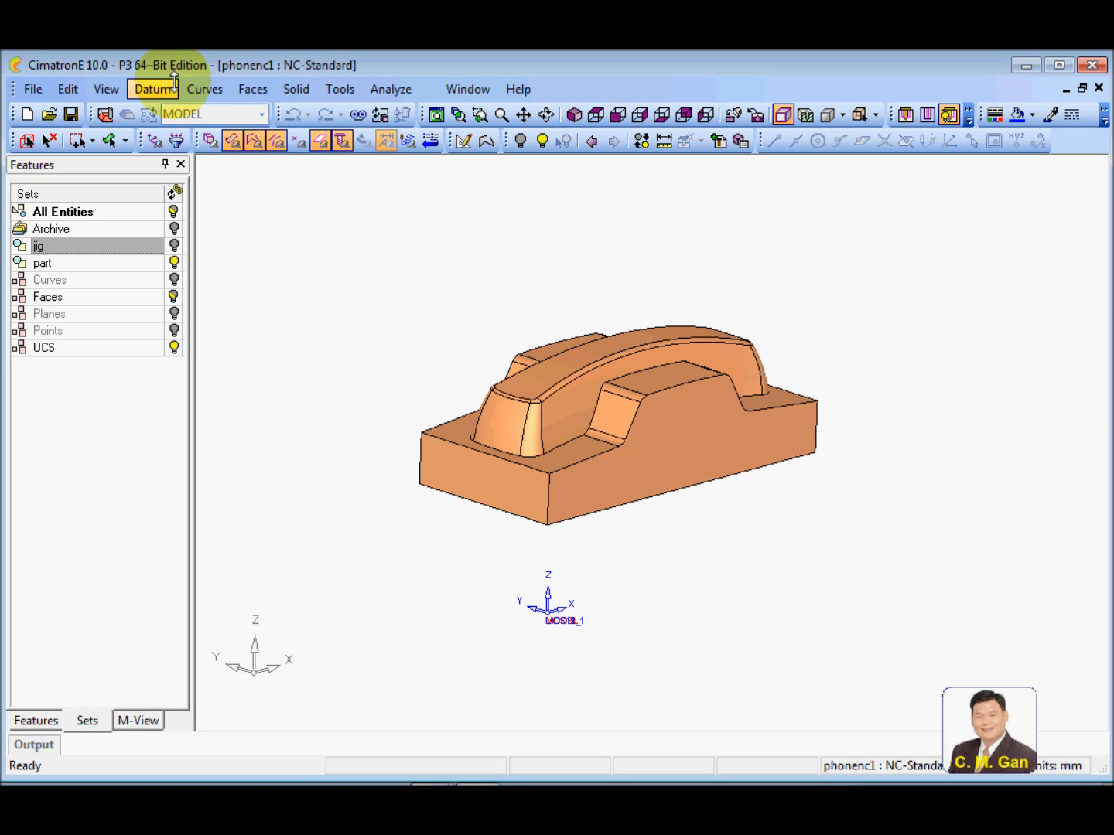
# Create a Center of Geometry UCS at the top centre of the phone part's bounding box, using the Without Box option
pyautogui.click(154, 87)
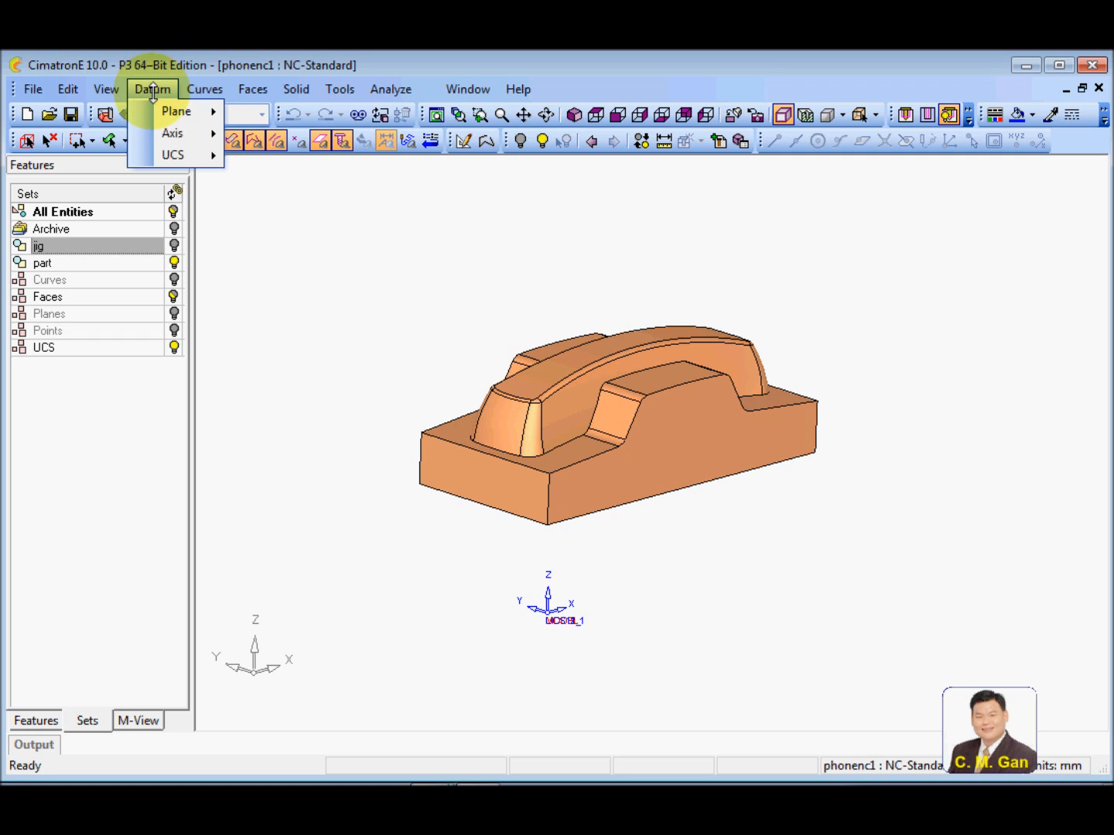
pyautogui.moveTo(185, 154)
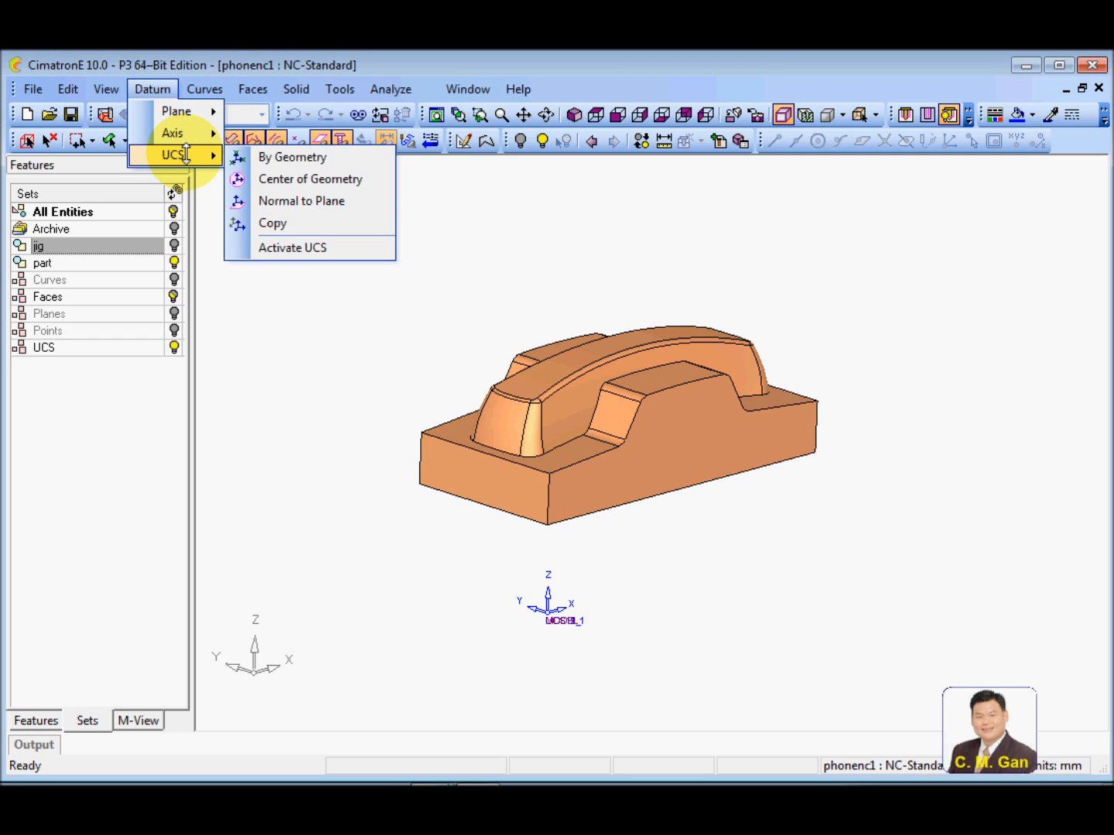
pyautogui.click(312, 179)
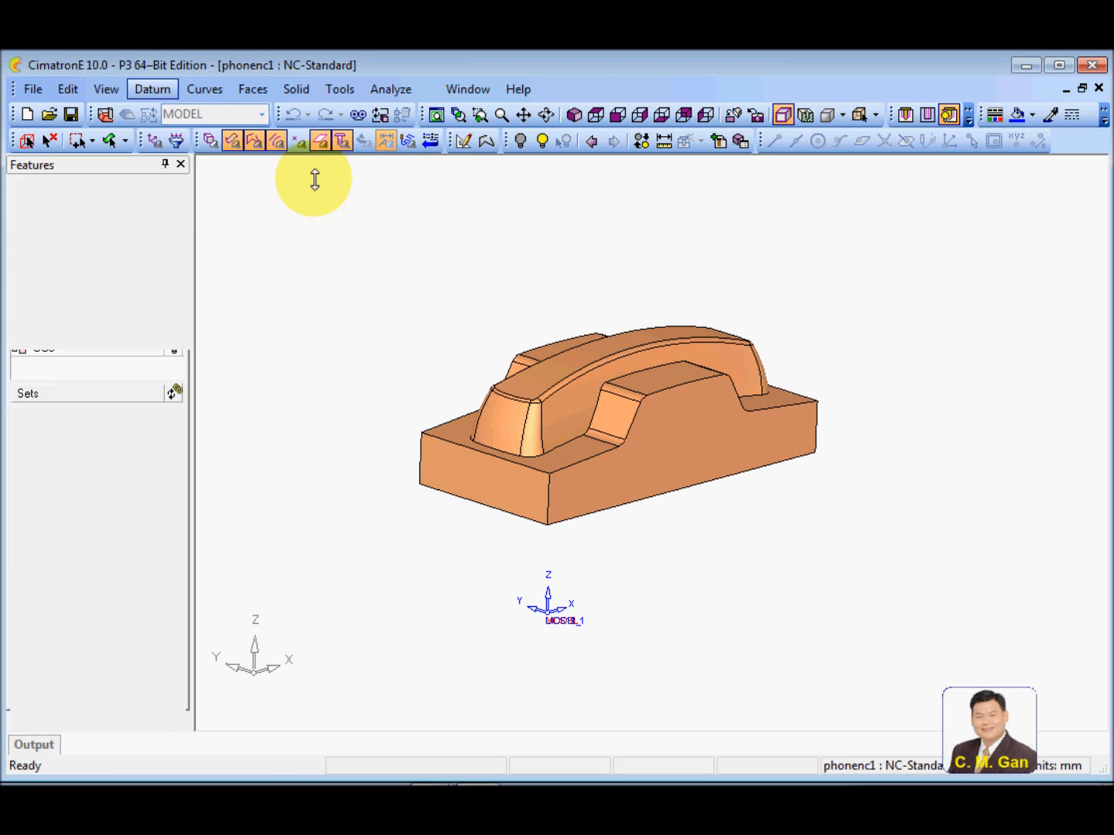
pyautogui.moveTo(321, 206); pyautogui.dragTo(891, 526)
pyautogui.middleClick(881, 501)
pyautogui.moveTo(919, 456)
pyautogui.keyDown('ctrl'); pyautogui.mouseDown()
pyautogui.moveTo(920, 524)
pyautogui.moveTo(916, 462)
pyautogui.mouseUp(); pyautogui.keyUp('ctrl')
pyautogui.keyDown('ctrl'); pyautogui.moveTo(801, 573); pyautogui.dragTo(811, 561, button='middle'); pyautogui.keyUp('ctrl')
pyautogui.keyDown('ctrl'); pyautogui.moveTo(729, 468); pyautogui.dragTo(763, 470); pyautogui.keyUp('ctrl')
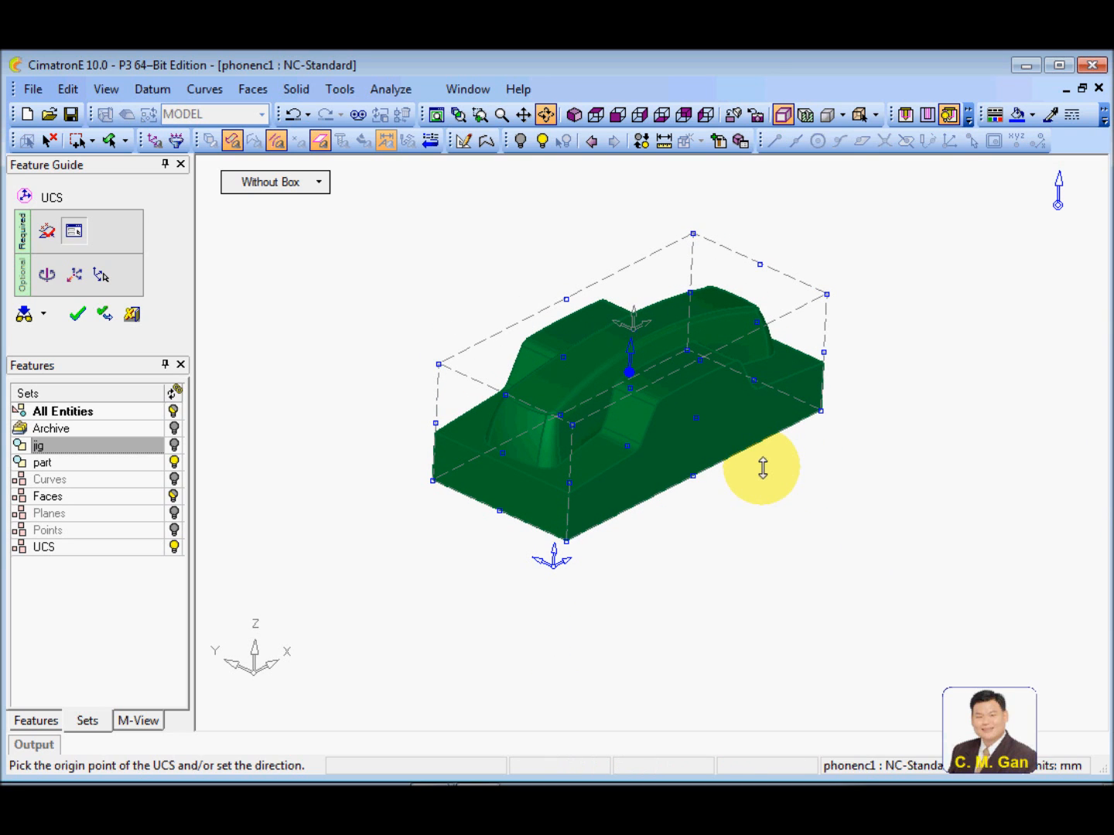
pyautogui.click(318, 183)
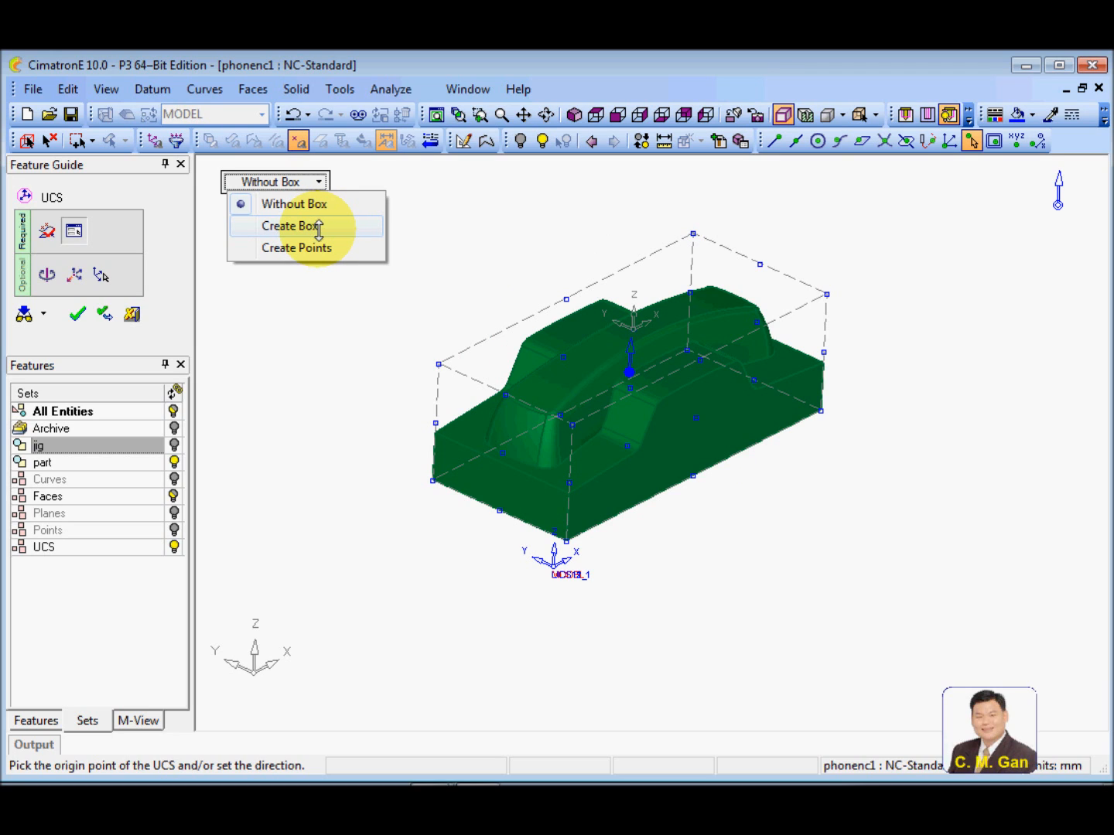
pyautogui.click(325, 317)
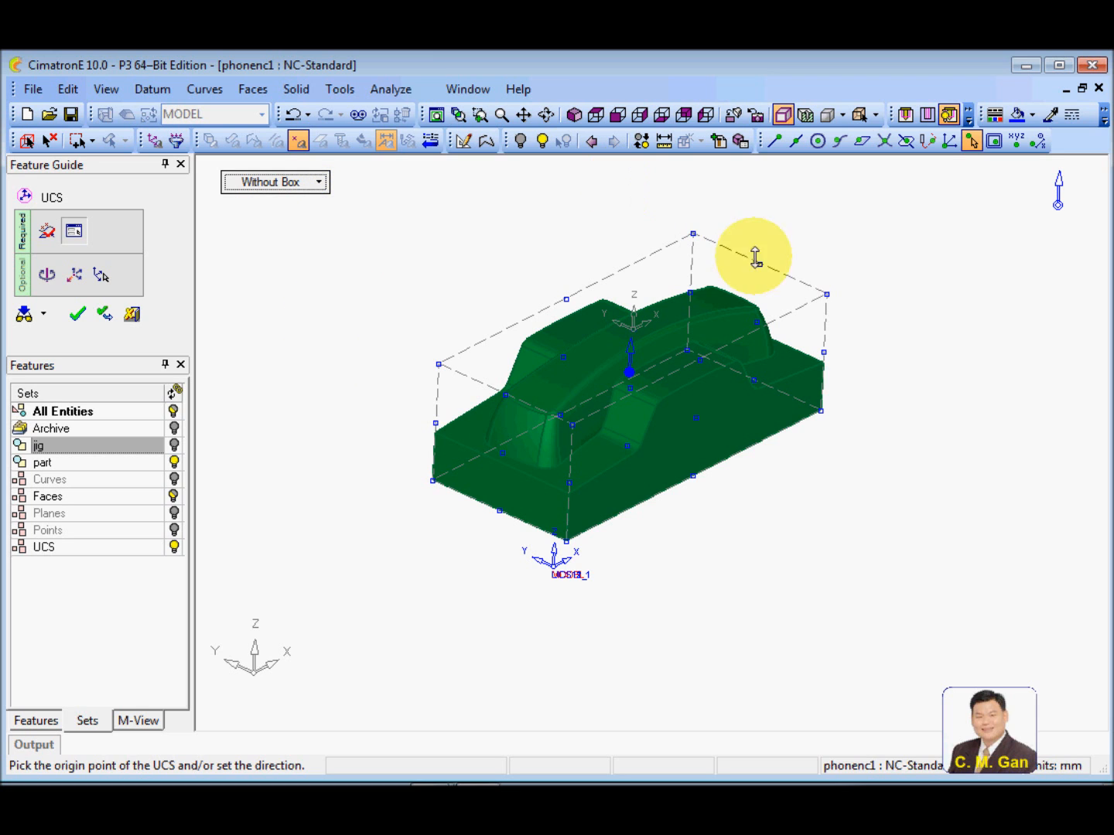
pyautogui.click(76, 312)
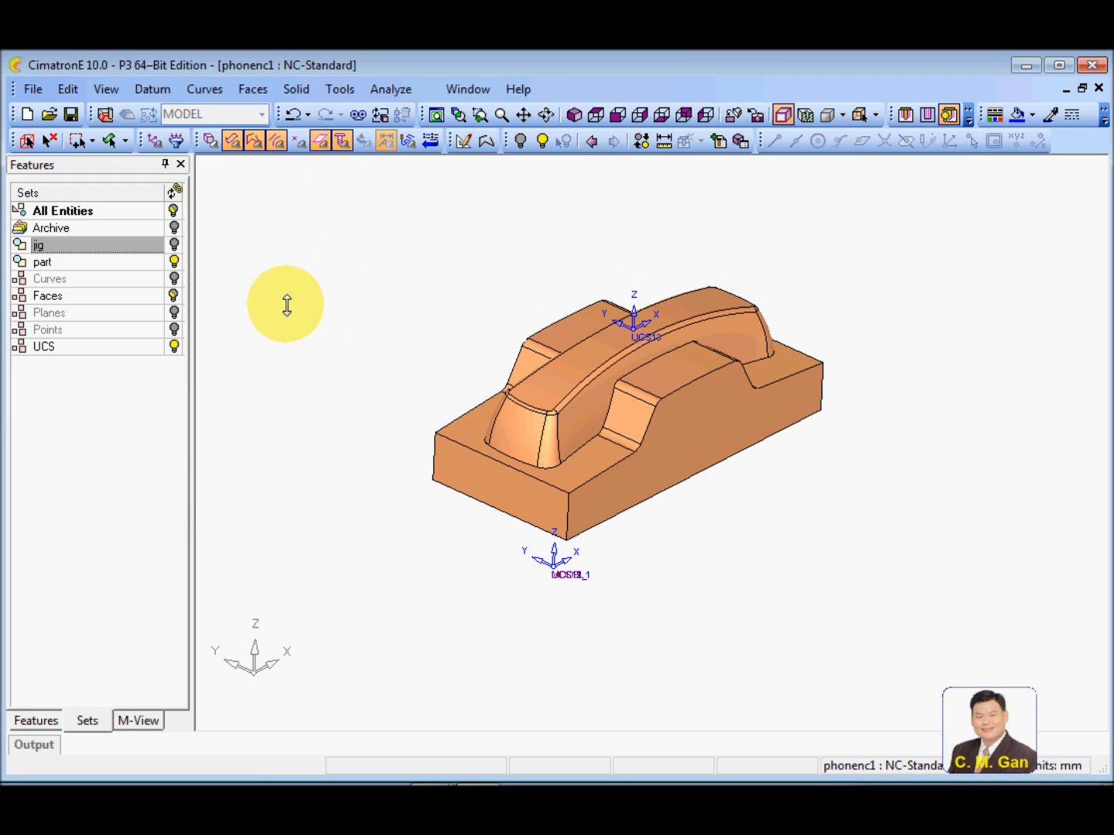
# Rename the UCS on top of the phone part to G54
pyautogui.keyDown('ctrl'); pyautogui.moveTo(528, 451); pyautogui.dragTo(709, 478, button='right'); pyautogui.keyUp('ctrl')
pyautogui.keyDown('ctrl'); pyautogui.moveTo(709, 477); pyautogui.dragTo(757, 534, button='middle'); pyautogui.keyUp('ctrl')
pyautogui.keyDown('ctrl'); pyautogui.moveTo(698, 282); pyautogui.dragTo(715, 407, button='right'); pyautogui.keyUp('ctrl')
pyautogui.keyDown('ctrl'); pyautogui.moveTo(724, 442); pyautogui.dragTo(710, 444, button='middle'); pyautogui.keyUp('ctrl')
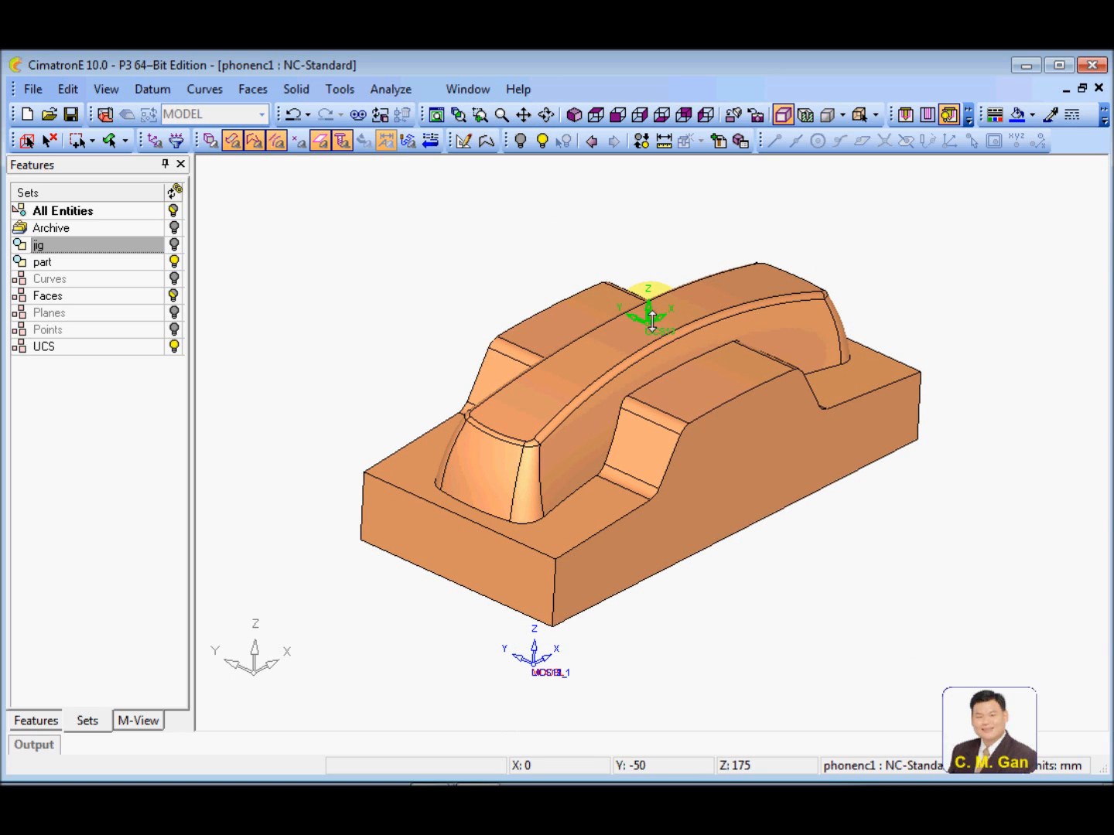
pyautogui.rightClick(652, 319)
pyautogui.click(743, 376)
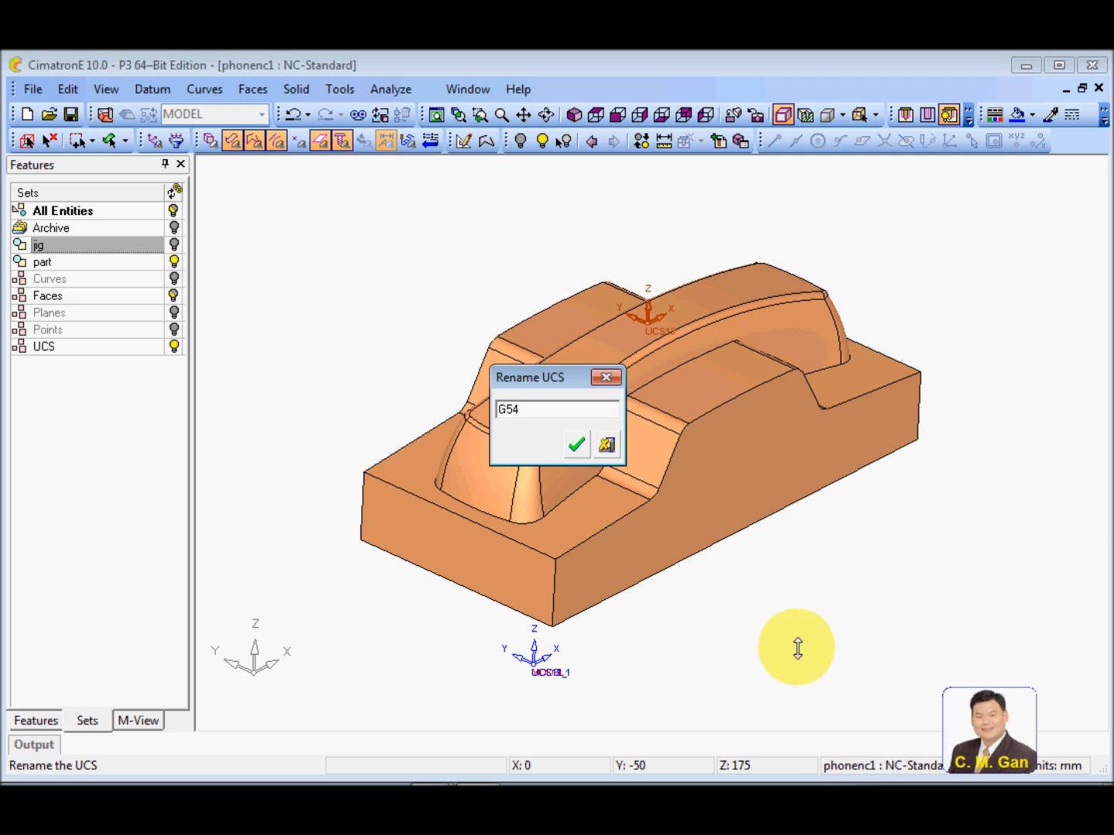
pyautogui.click(576, 444)
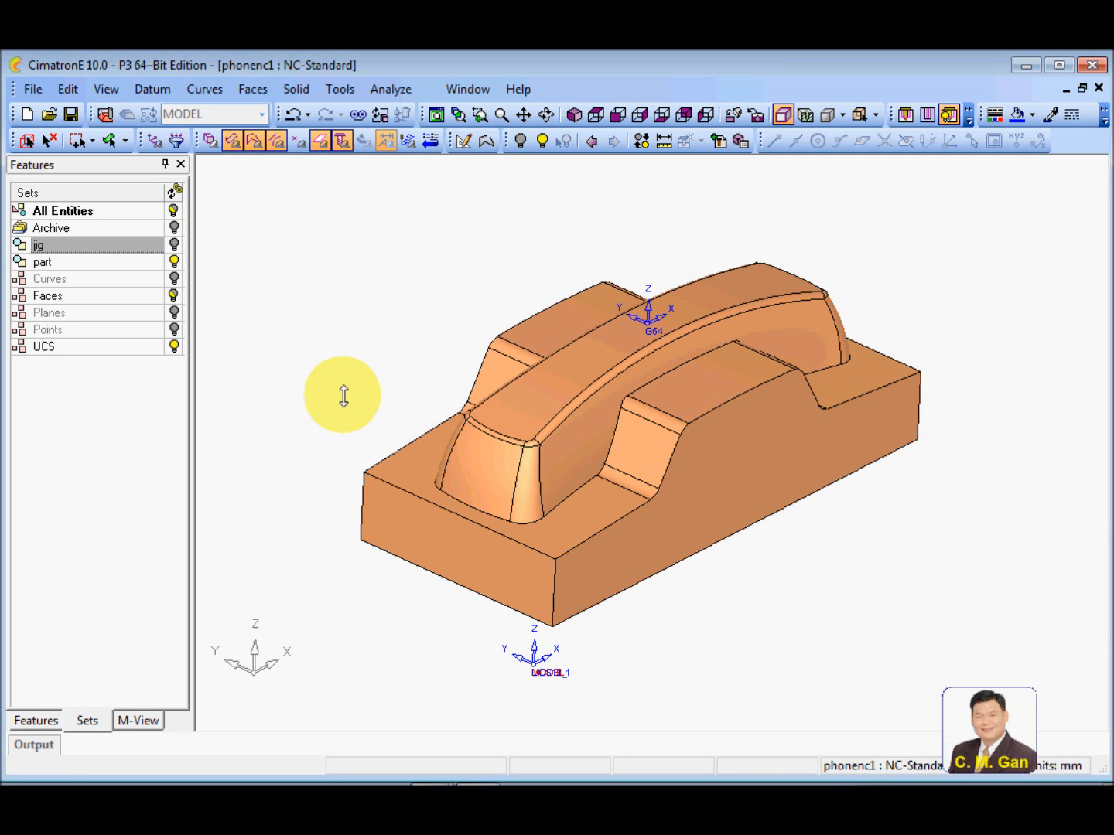
# Activate the G54 UCS on top of the phone part
pyautogui.keyDown('ctrl'); pyautogui.moveTo(341, 390); pyautogui.dragTo(334, 372, button='middle'); pyautogui.keyUp('ctrl')
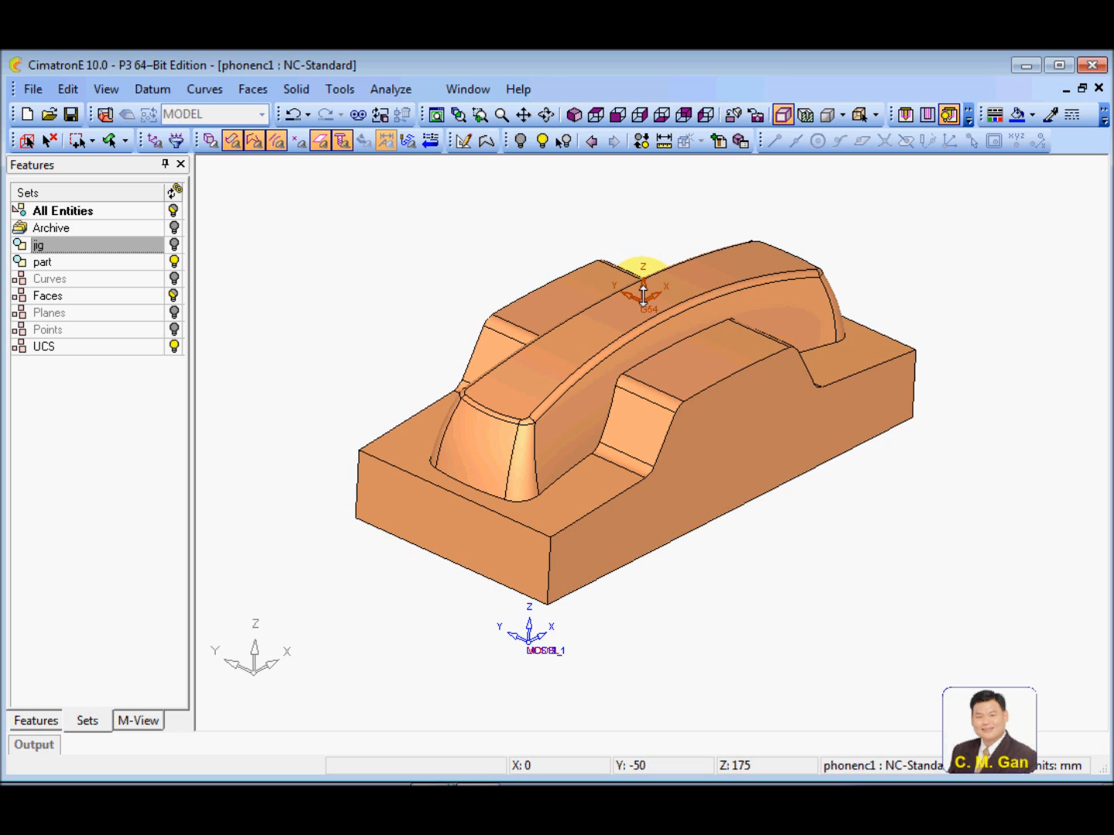
pyautogui.rightClick(643, 294)
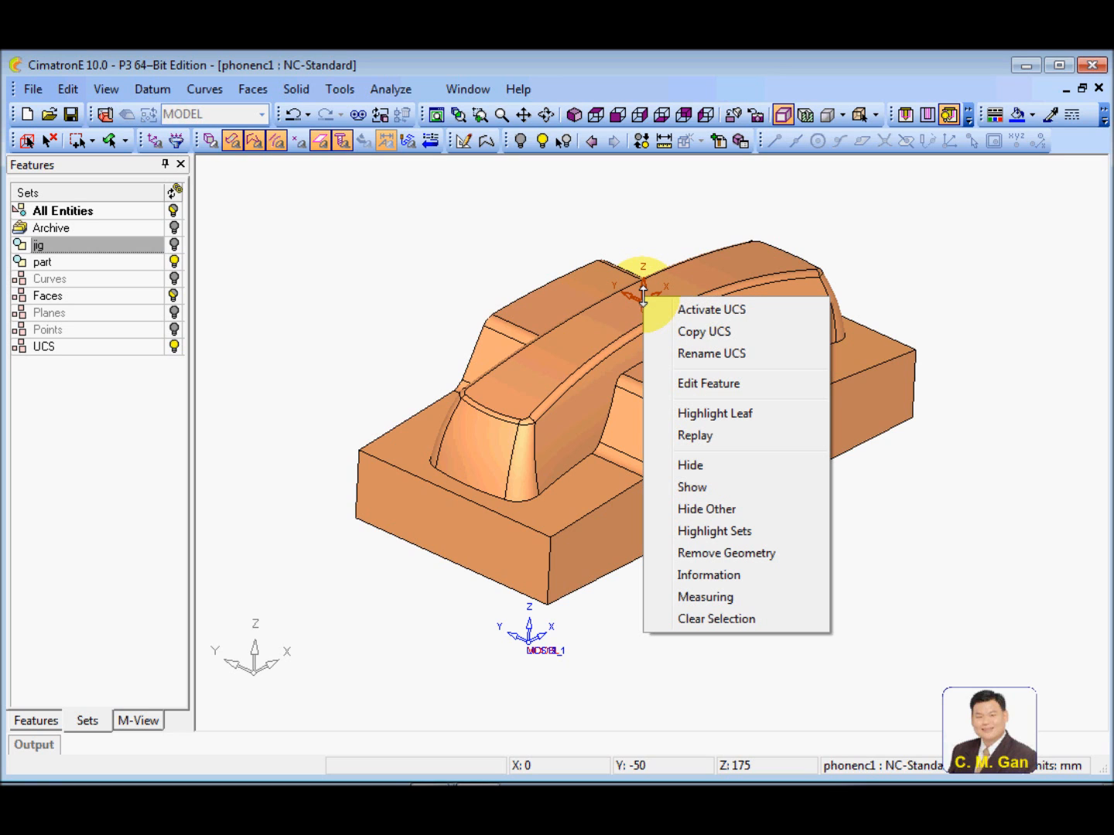
pyautogui.click(713, 309)
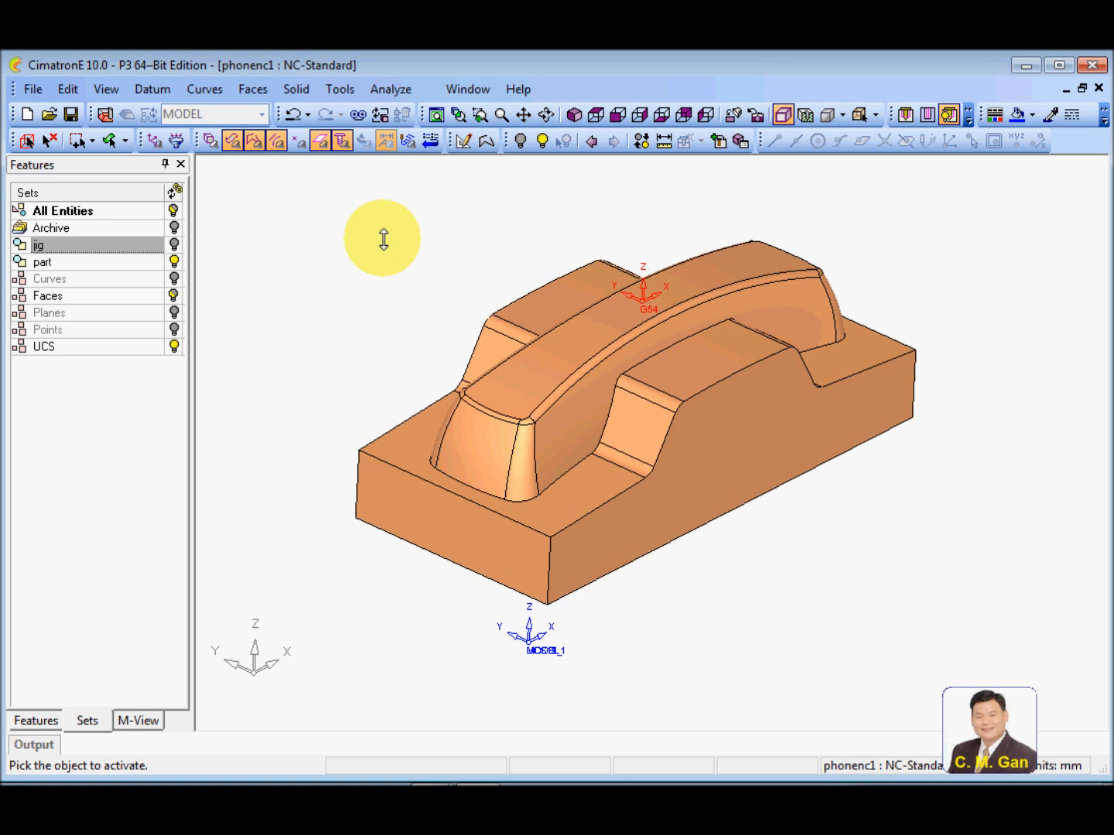
# Hide the MODEL, UCS11_1 and UCS12_1 coordinate systems in the UCS Manager, leaving only G54 displayed
pyautogui.keyDown('ctrl'); pyautogui.moveTo(383, 240); pyautogui.dragTo(386, 304, button='right'); pyautogui.keyUp('ctrl')
pyautogui.keyDown('ctrl'); pyautogui.moveTo(386, 324); pyautogui.dragTo(387, 325, button='middle'); pyautogui.keyUp('ctrl')
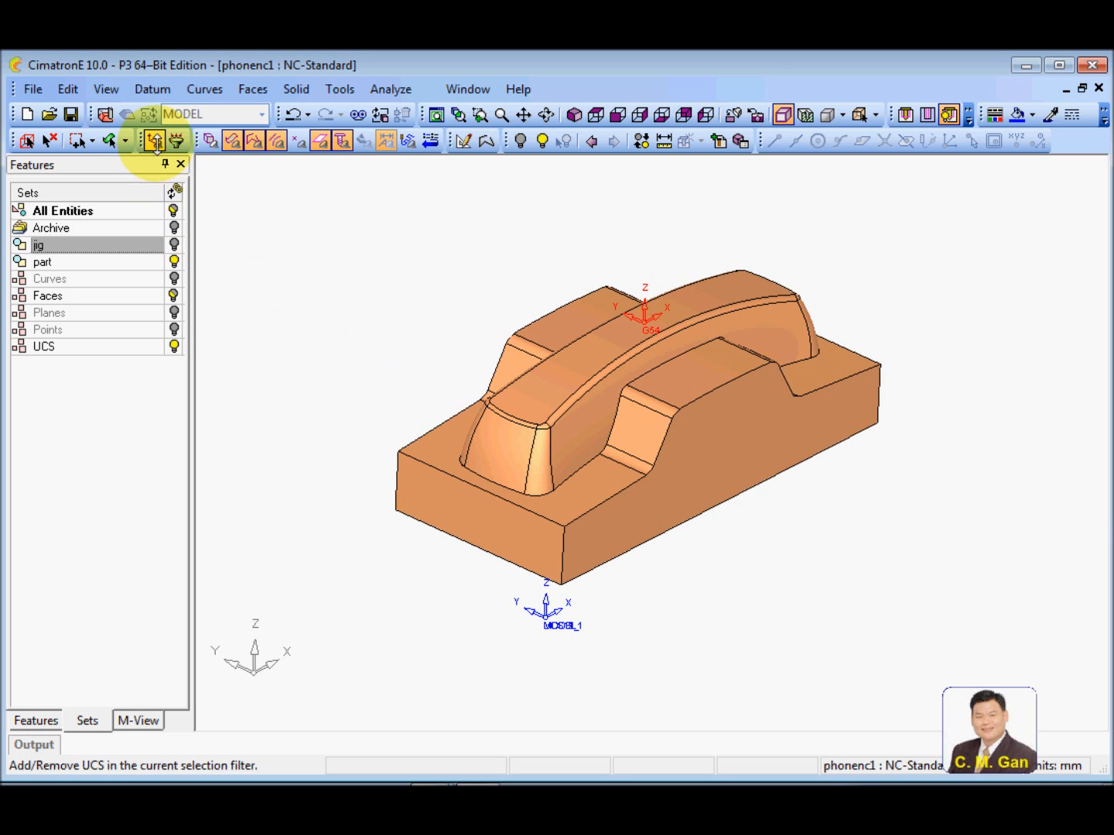
pyautogui.click(154, 137)
pyautogui.moveTo(178, 144); pyautogui.dragTo(238, 170)
pyautogui.moveTo(463, 229); pyautogui.dragTo(629, 647)
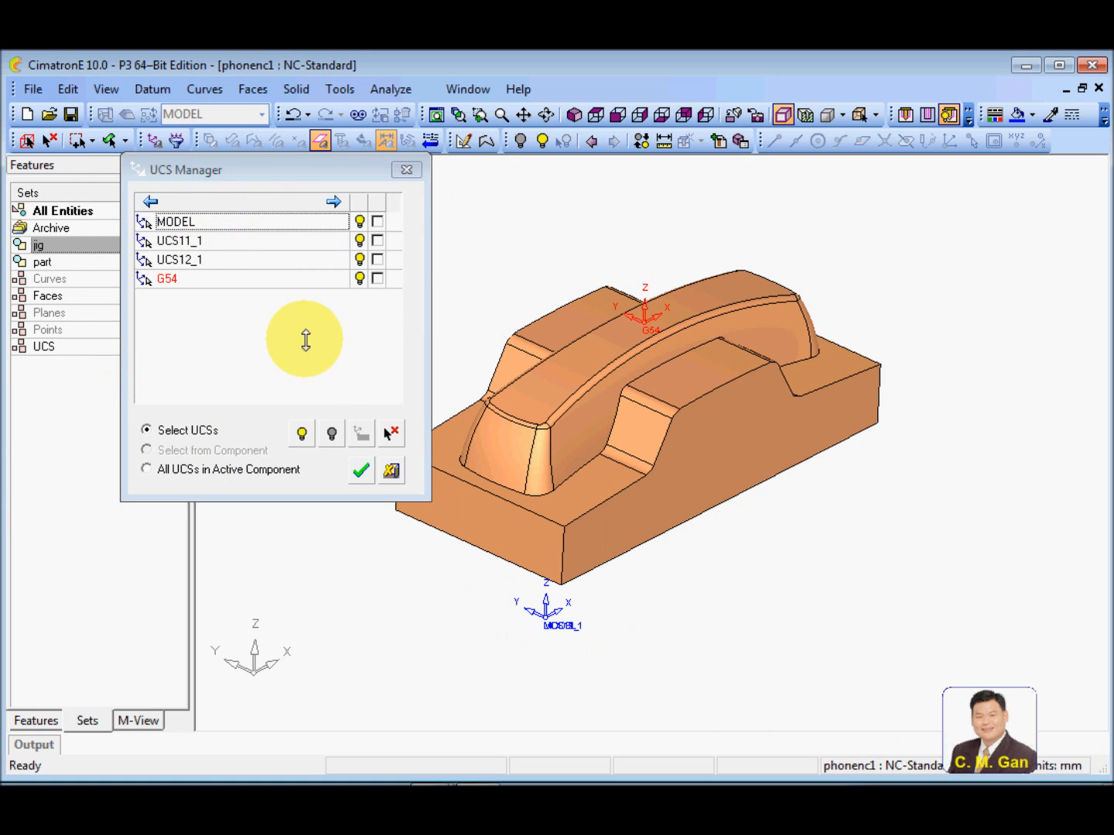
pyautogui.click(358, 222)
pyautogui.click(358, 239)
pyautogui.click(359, 259)
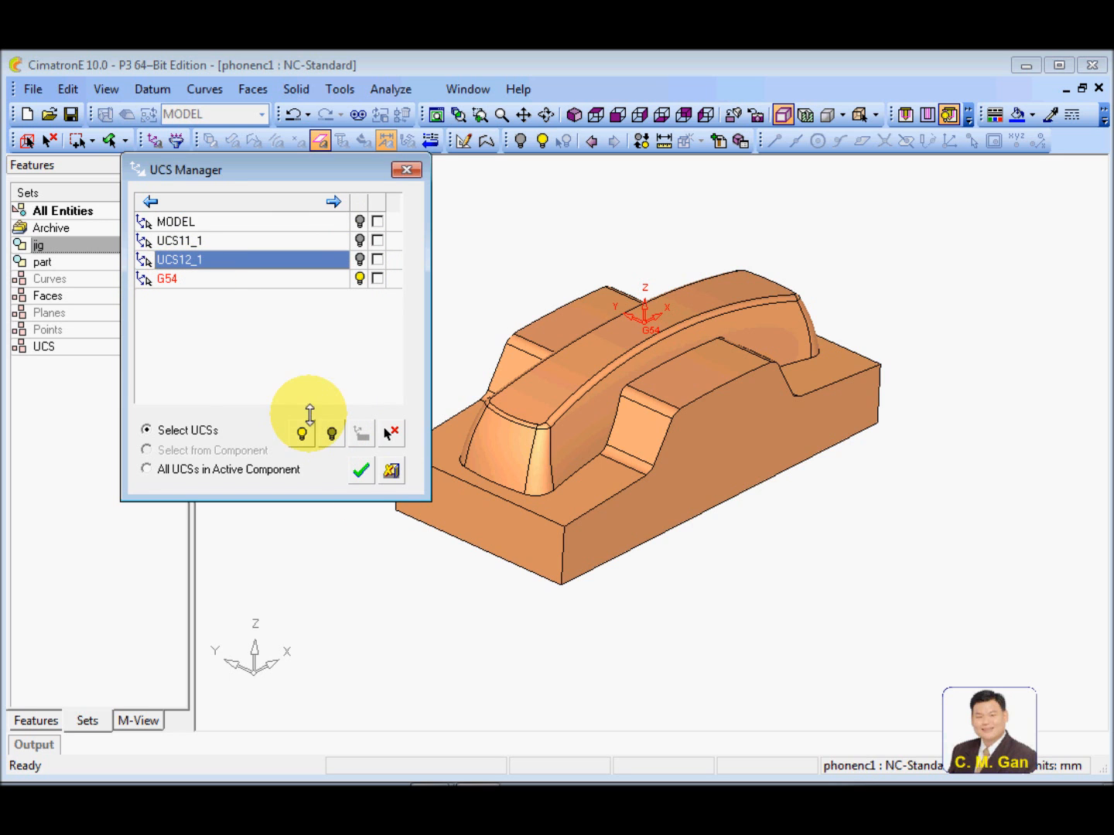
pyautogui.click(360, 470)
# Show the jig set again so that the vise is displayed together with the phone part
pyautogui.scroll(3, 645, 566)
pyautogui.scroll(-3, 645, 568)
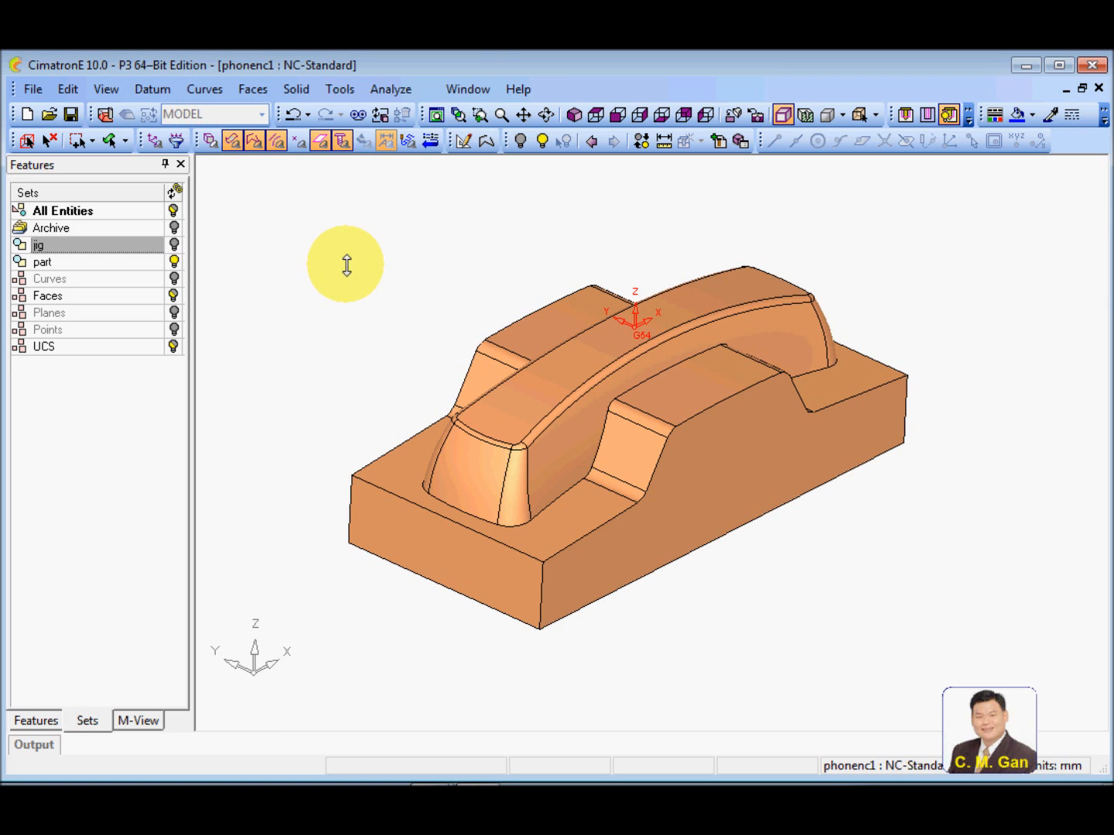
pyautogui.click(174, 245)
pyautogui.scroll(-2, 517, 524)
pyautogui.moveTo(517, 523); pyautogui.dragTo(475, 498, button='middle')
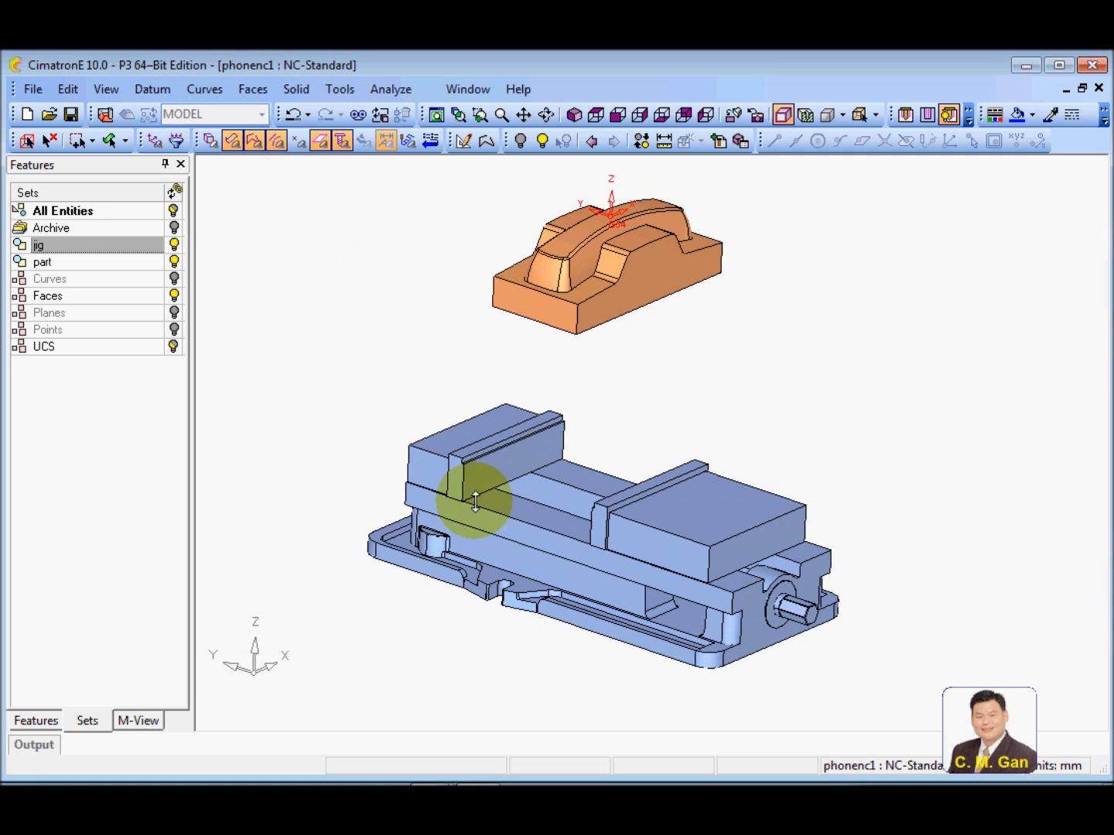
# Move the whole vise linearly from the middle of its fixed jaw's ledge edge to the middle of the phone part's lower long edge
pyautogui.click(68, 89)
pyautogui.moveTo(146, 246)
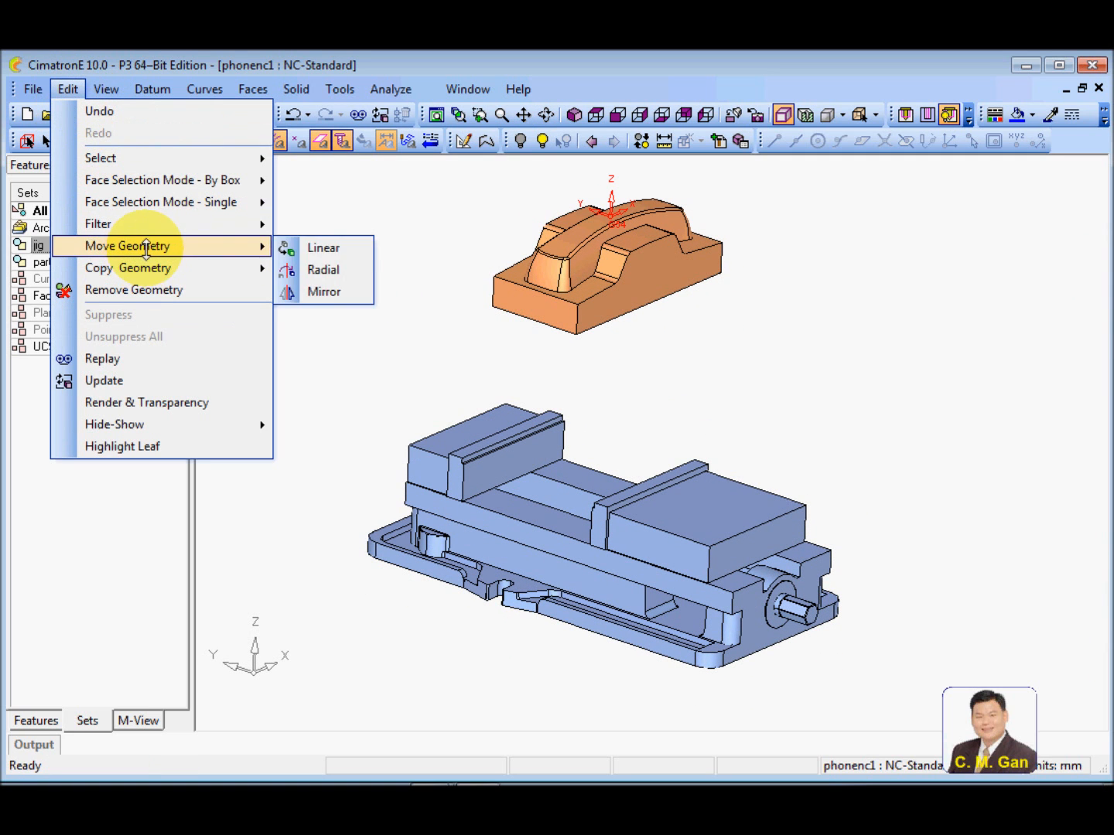
pyautogui.click(323, 247)
pyautogui.moveTo(321, 377); pyautogui.dragTo(895, 739)
pyautogui.middleClick(889, 666)
pyautogui.scroll(5, 572, 509)
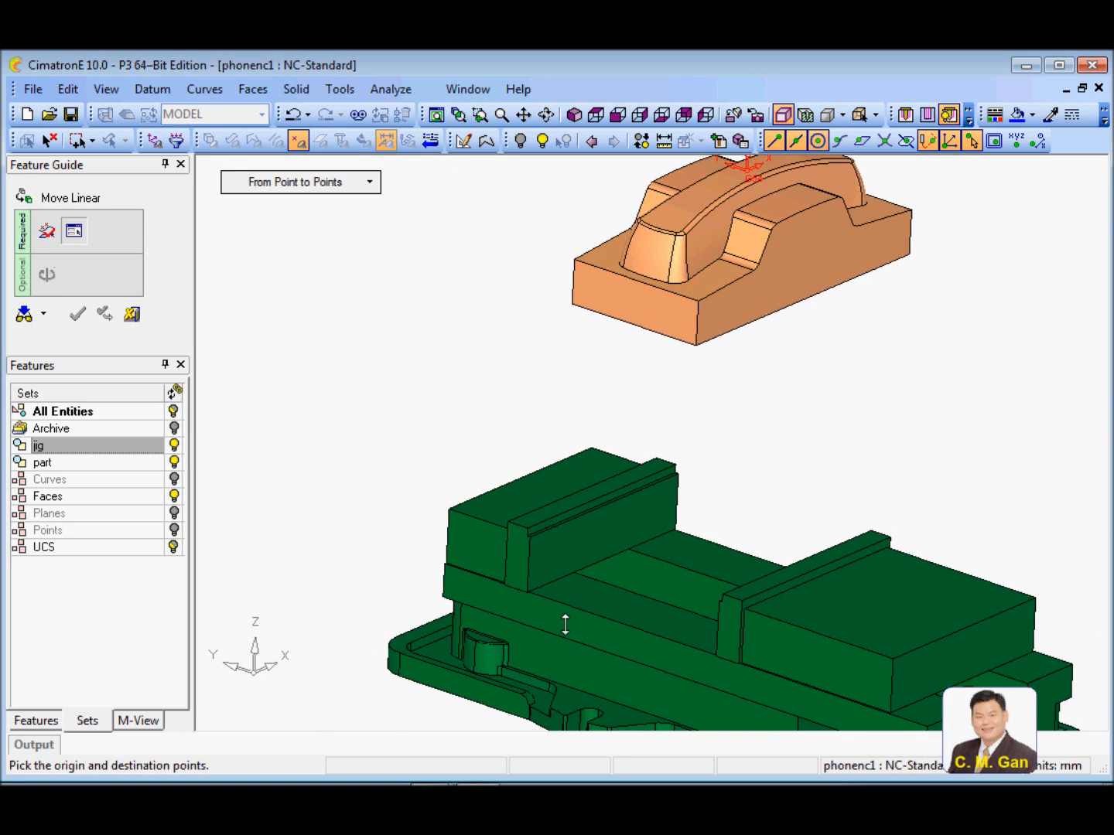
pyautogui.scroll(5, 566, 625)
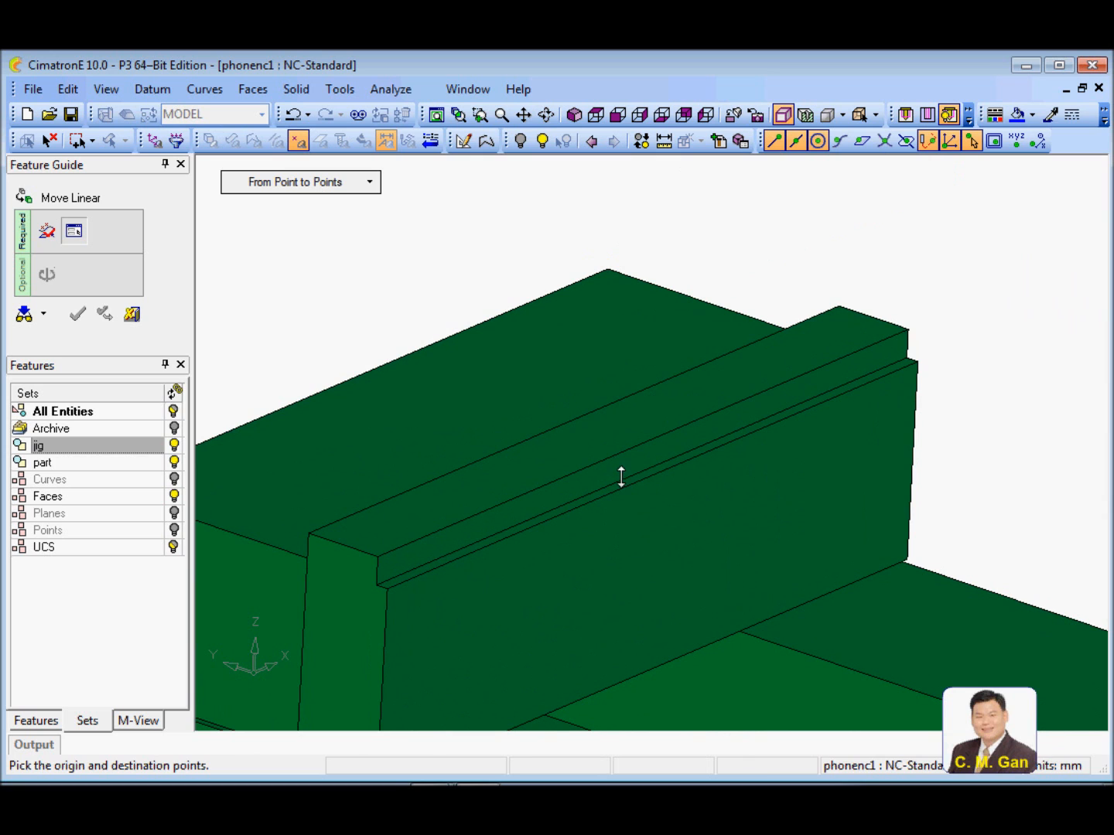
pyautogui.scroll(-6, 628, 476)
pyautogui.moveTo(604, 440); pyautogui.dragTo(705, 371, button='middle')
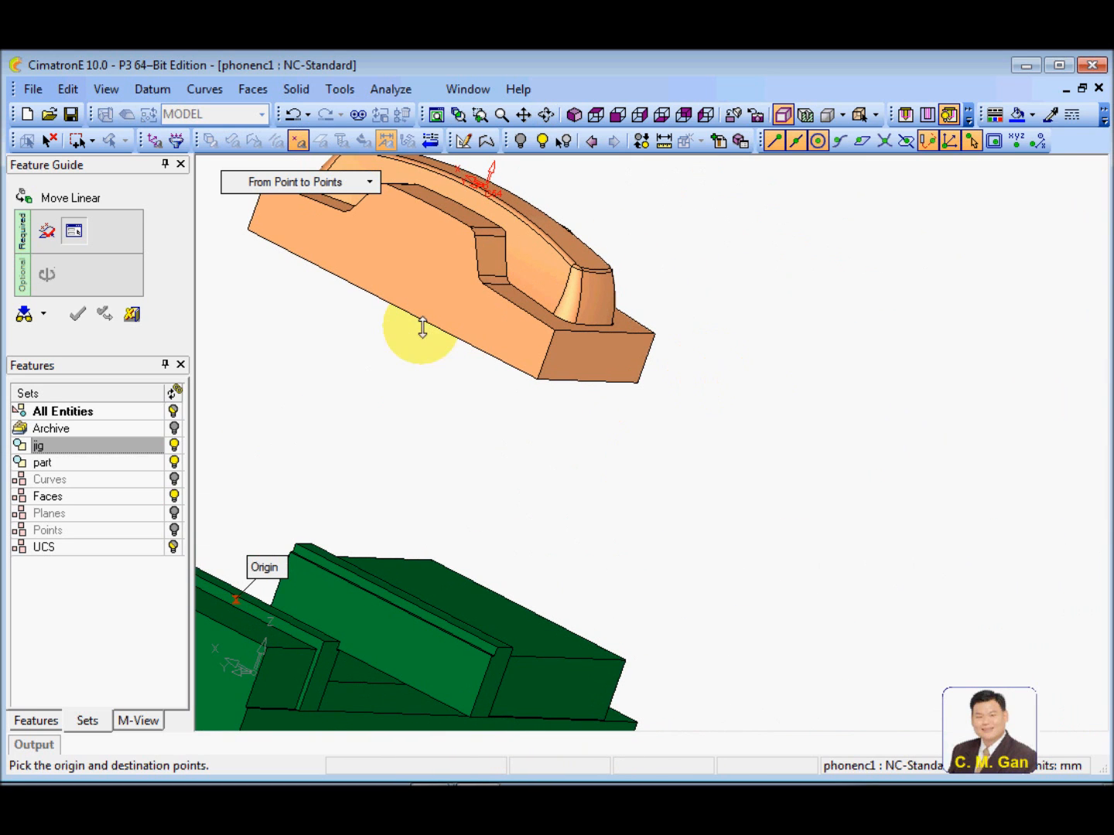
pyautogui.click(383, 301)
pyautogui.moveTo(449, 330); pyautogui.dragTo(345, 338, button='middle')
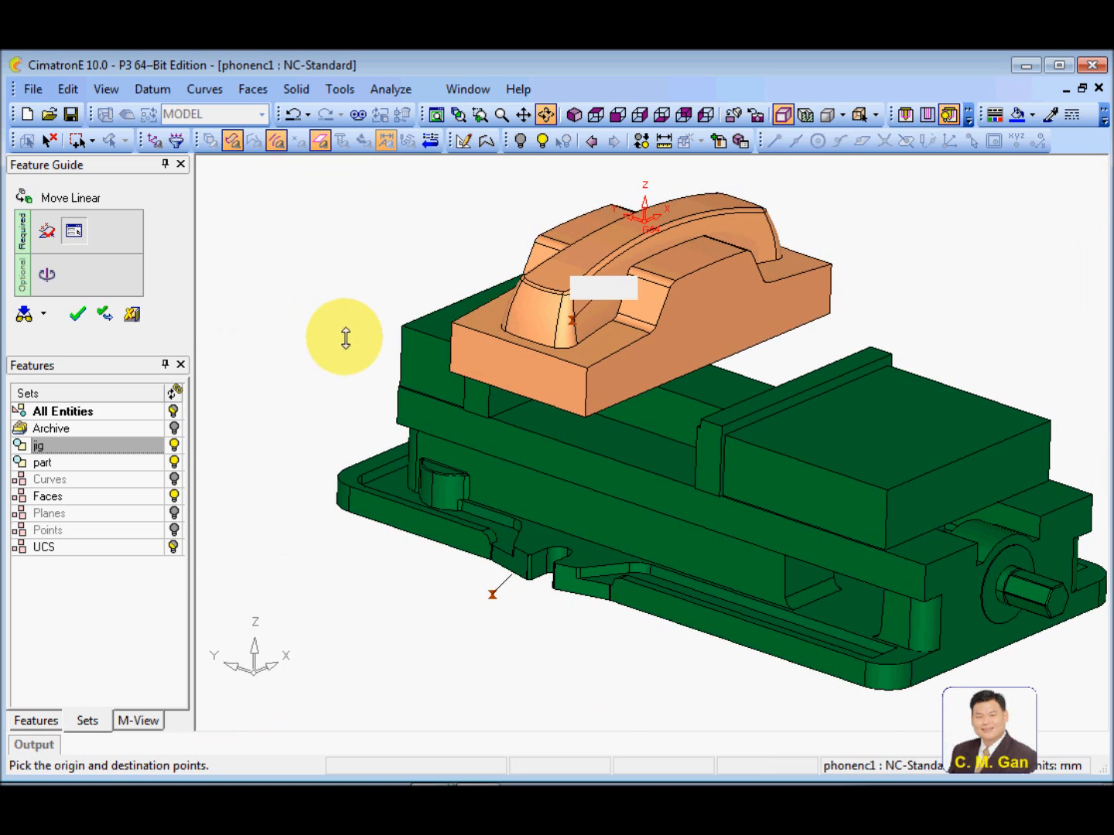
pyautogui.moveTo(323, 463); pyautogui.dragTo(303, 519, button='middle')
pyautogui.keyDown('ctrl'); pyautogui.moveTo(610, 380); pyautogui.dragTo(583, 467); pyautogui.keyUp('ctrl')
pyautogui.click(77, 314)
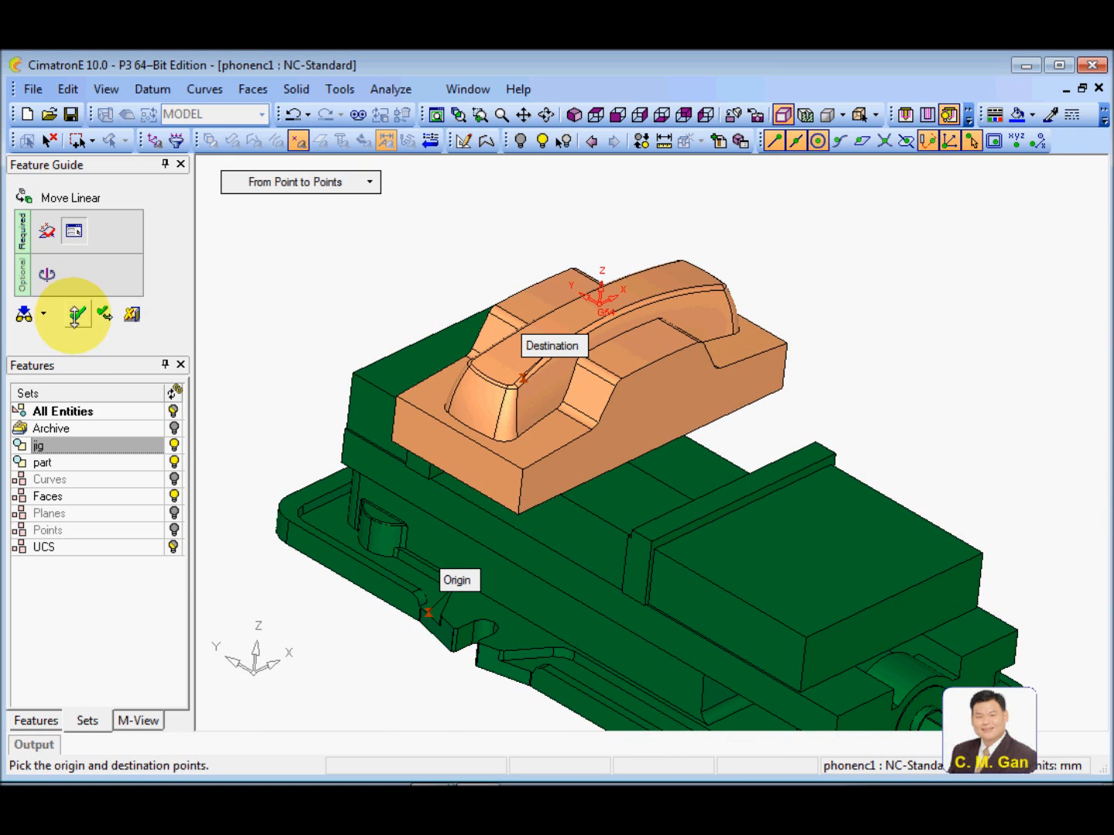
# Move the movable vise jaw linearly, from the middle of its ledge edge to the phone part's opposite lower edge, to clamp the part
pyautogui.click(336, 340)
pyautogui.click(79, 91)
pyautogui.moveTo(261, 243)
pyautogui.click(324, 246)
pyautogui.click(738, 534)
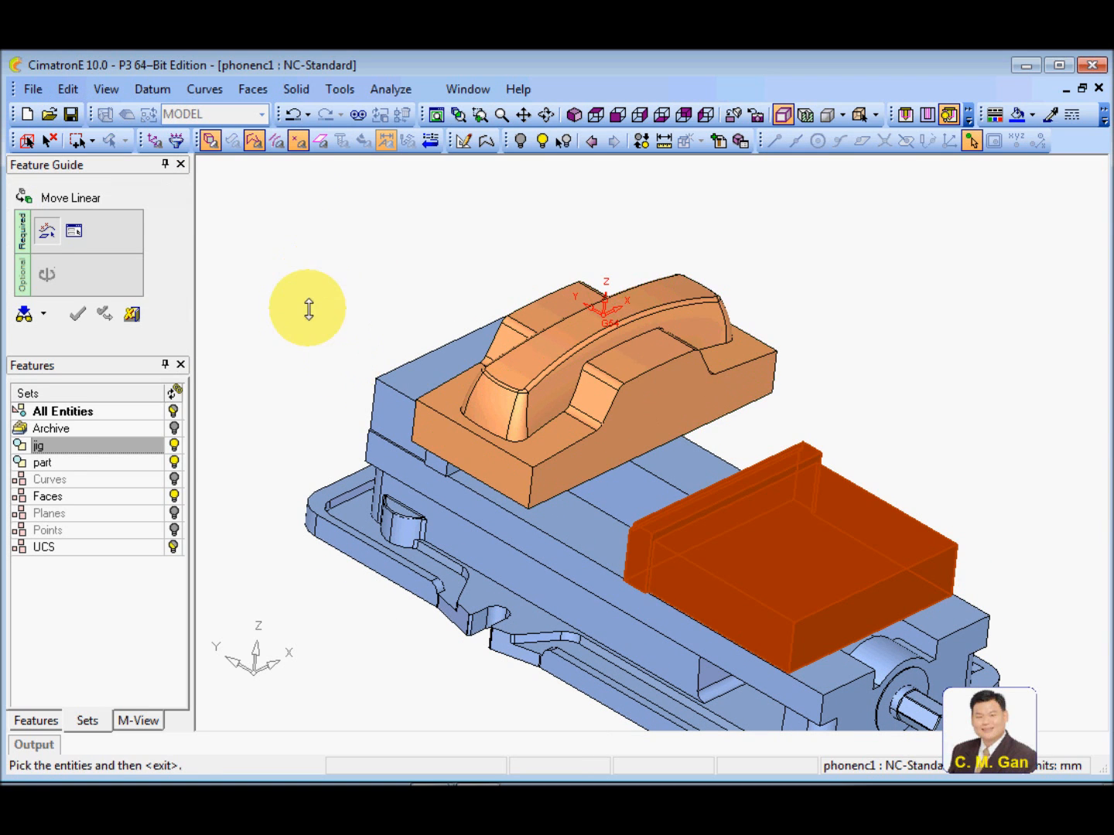
pyautogui.middleClick(310, 308)
pyautogui.scroll(5, 624, 469)
pyautogui.scroll(-5, 691, 317)
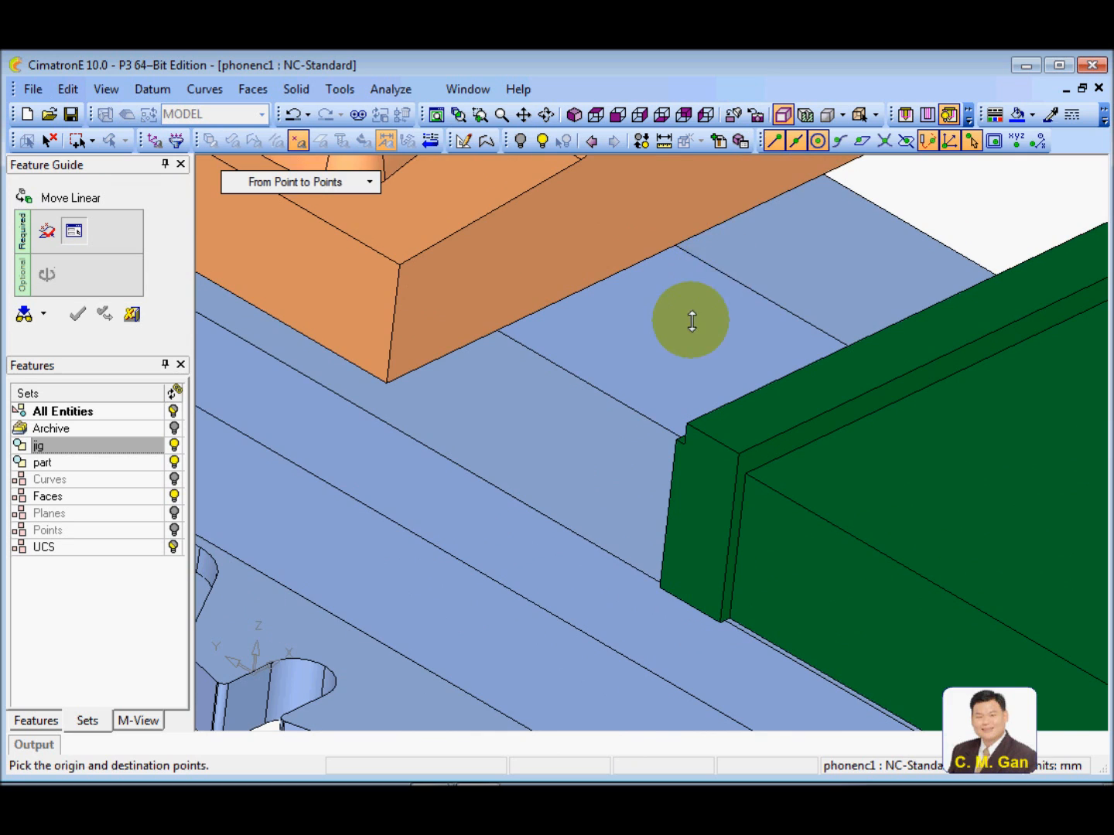
pyautogui.moveTo(676, 336); pyautogui.dragTo(777, 336, button='middle')
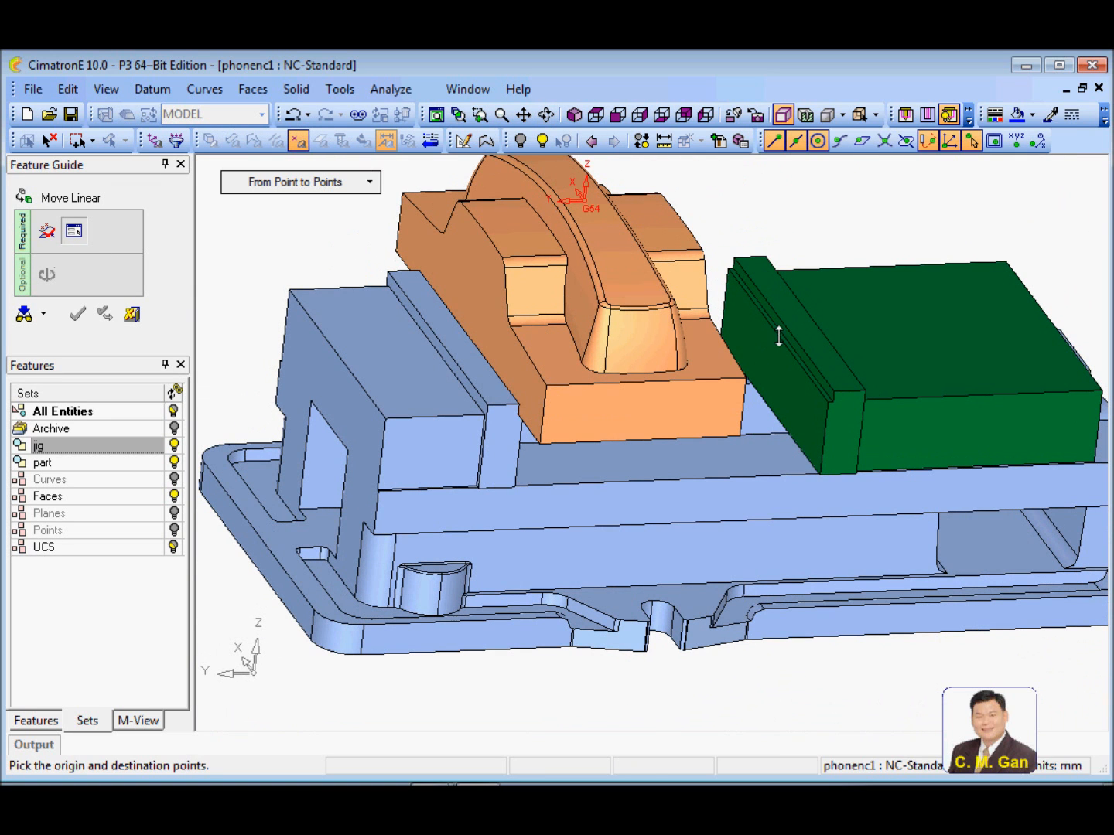
pyautogui.scroll(5, 850, 452)
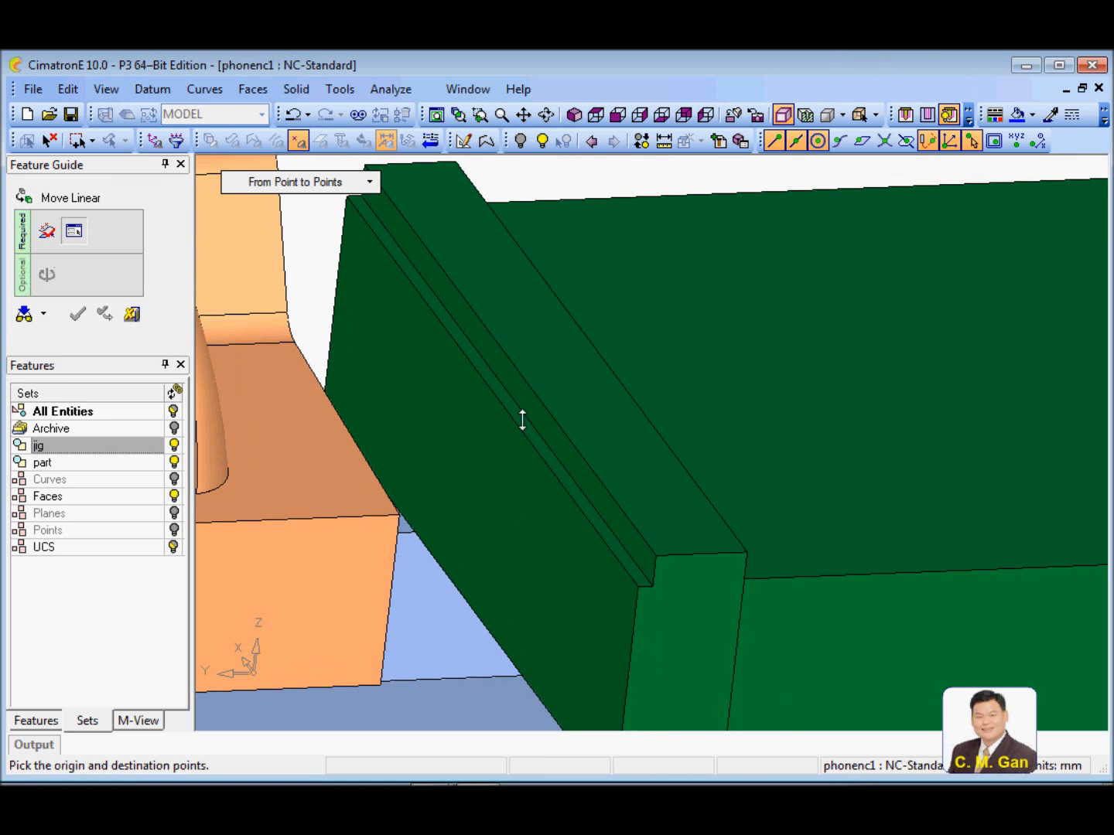
pyautogui.click(506, 391)
pyautogui.moveTo(445, 321); pyautogui.dragTo(644, 441, button='middle')
pyautogui.click(642, 471)
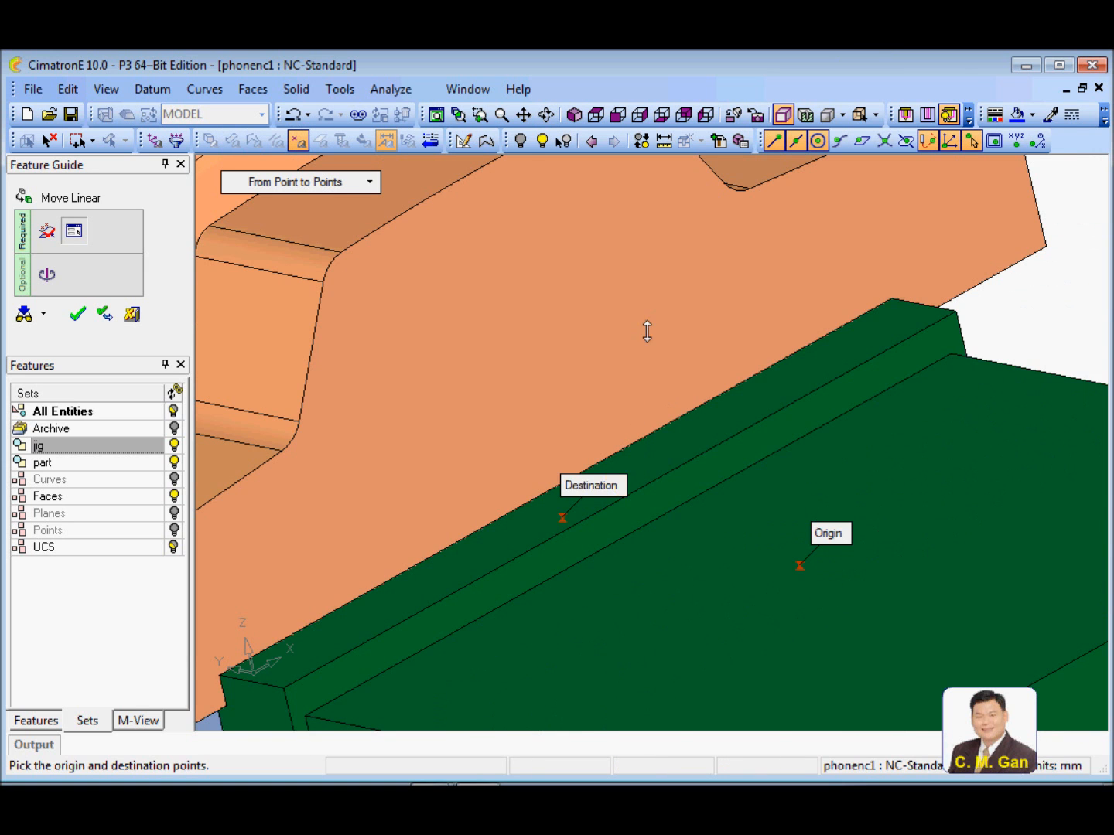
pyautogui.scroll(-5, 646, 331)
pyautogui.moveTo(527, 470); pyautogui.dragTo(621, 416, button='middle')
pyautogui.scroll(-5, 724, 332)
pyautogui.middleClick(726, 332)
pyautogui.moveTo(735, 434); pyautogui.dragTo(652, 431, button='middle')
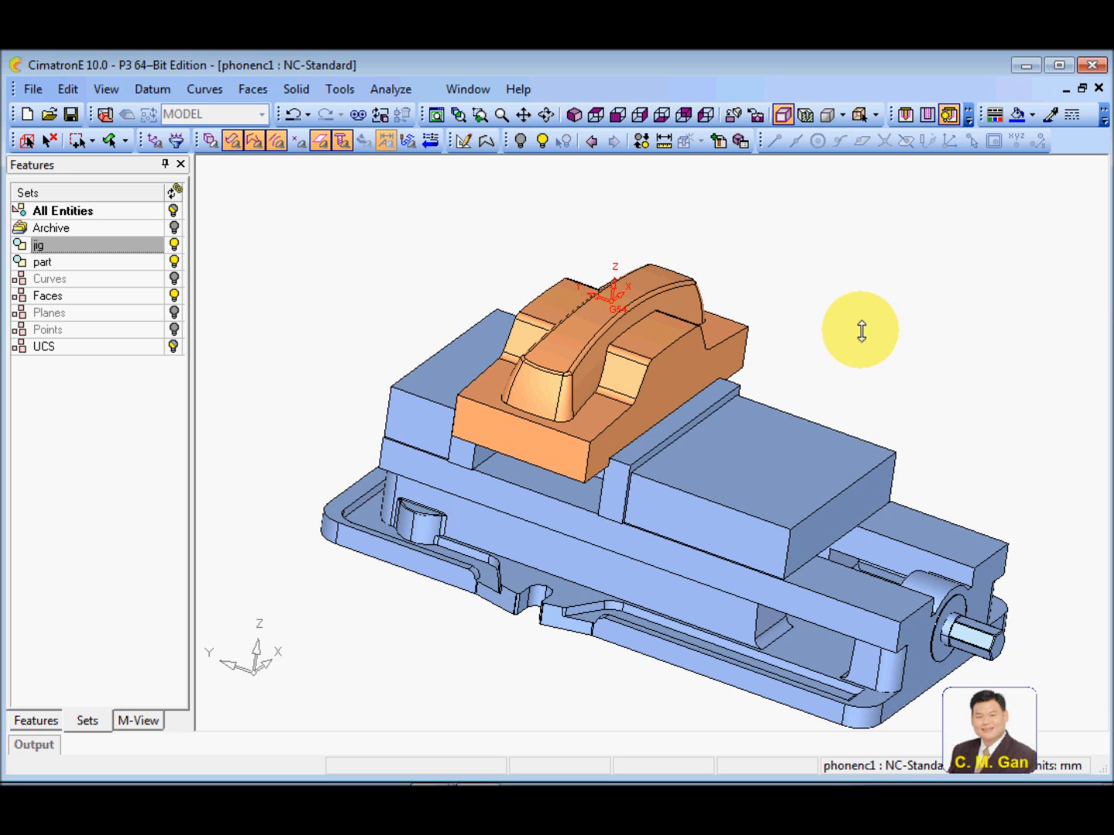
# Inspect the phone part clamped in the vise and switch the document to CAM mode
pyautogui.keyDown('ctrl'); pyautogui.moveTo(860, 331); pyautogui.dragTo(819, 342); pyautogui.keyUp('ctrl')
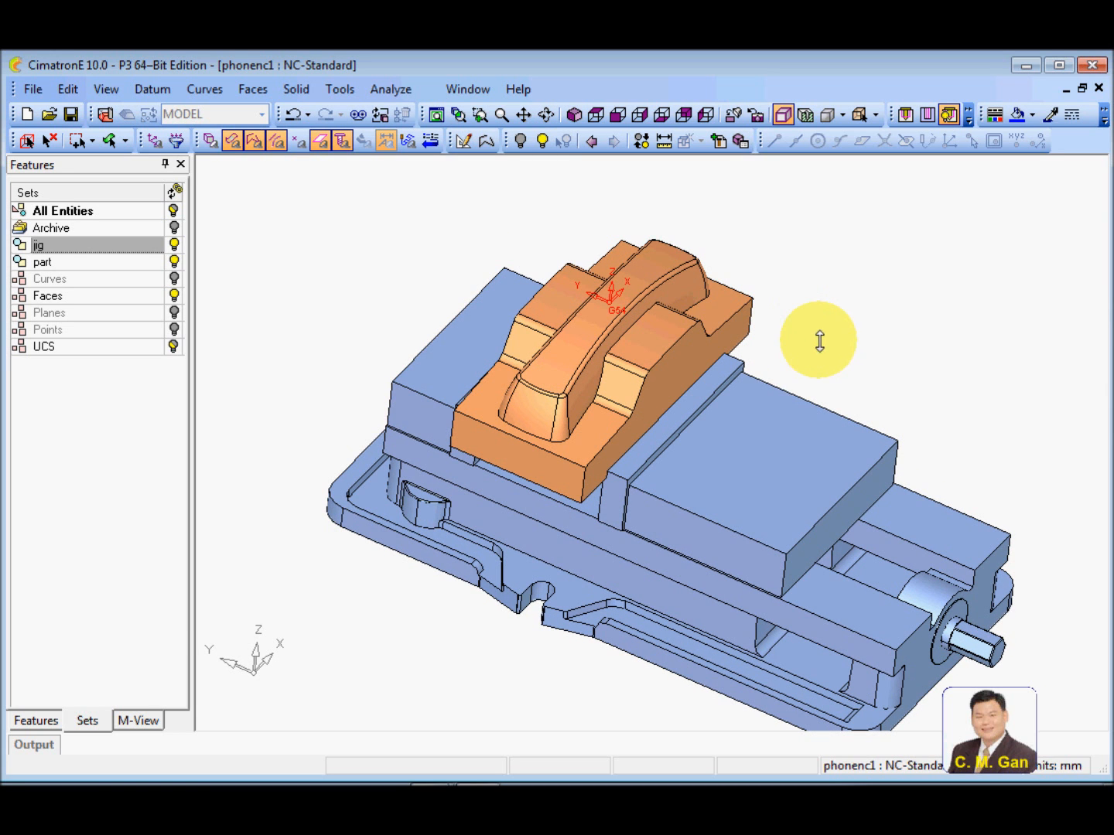
pyautogui.keyDown('ctrl'); pyautogui.moveTo(806, 386); pyautogui.dragTo(833, 350, button='right'); pyautogui.keyUp('ctrl')
pyautogui.keyDown('ctrl'); pyautogui.moveTo(819, 398); pyautogui.dragTo(820, 394, button='middle'); pyautogui.keyUp('ctrl')
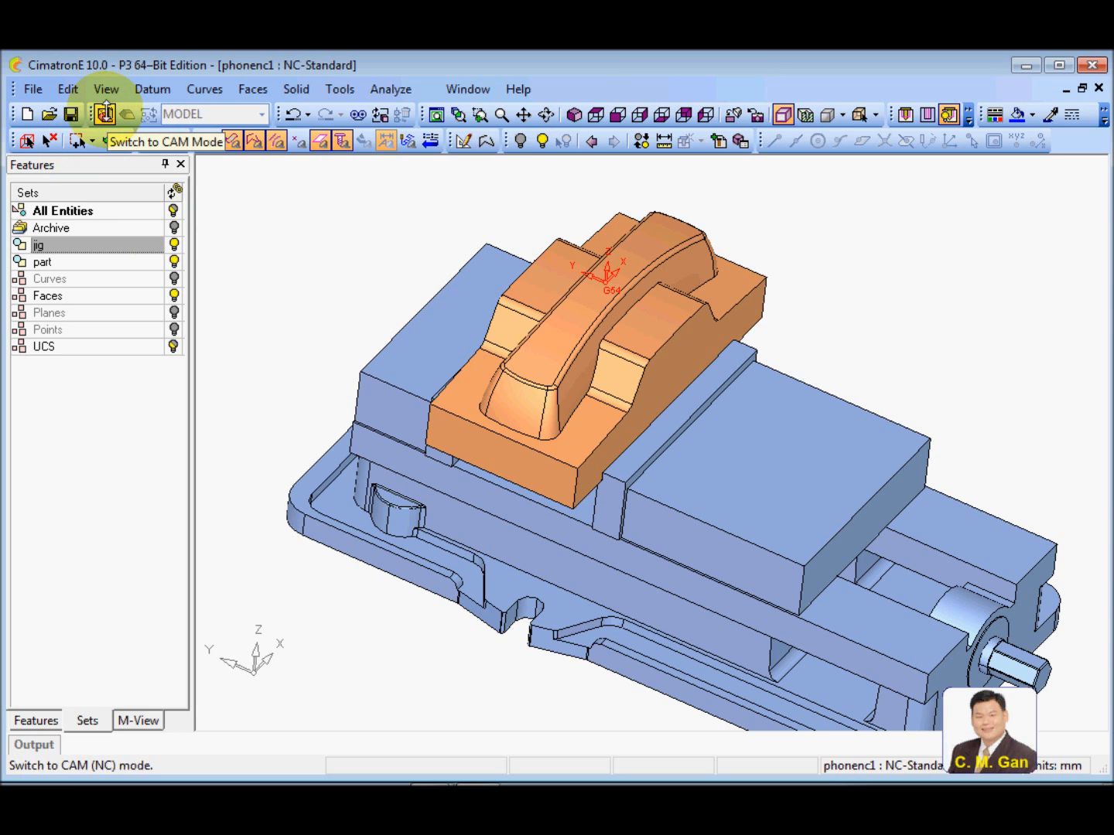
pyautogui.click(105, 113)
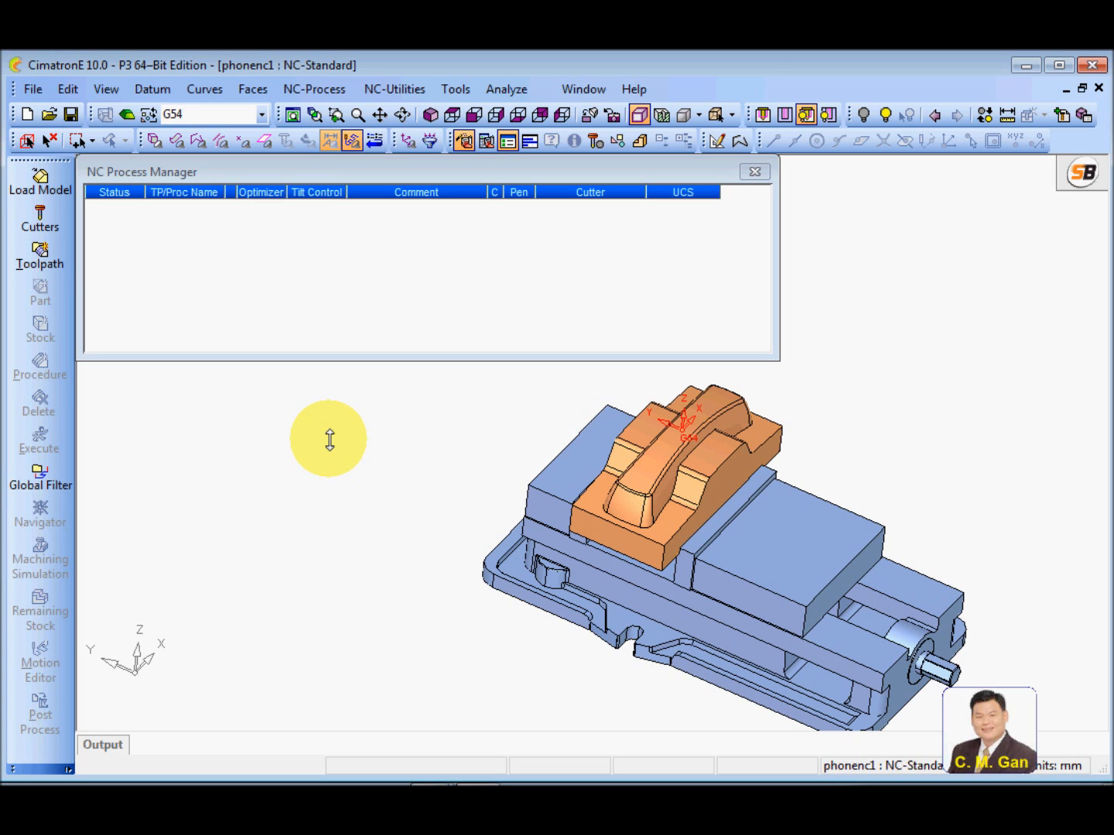
# Start a new toolpath and examine its Z clearance plane above the phone part from the side
pyautogui.click(40, 256)
pyautogui.moveTo(298, 183); pyautogui.dragTo(283, 191)
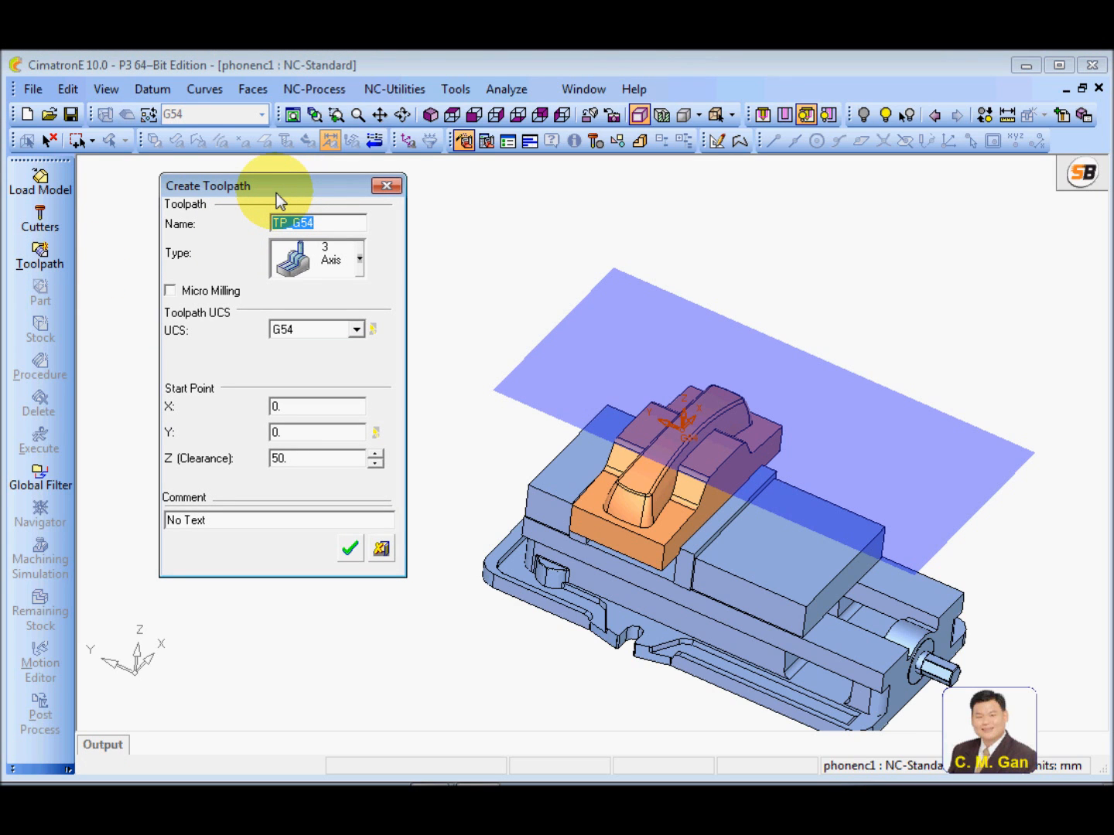
pyautogui.keyDown('ctrl'); pyautogui.moveTo(676, 429); pyautogui.dragTo(713, 368); pyautogui.keyUp('ctrl')
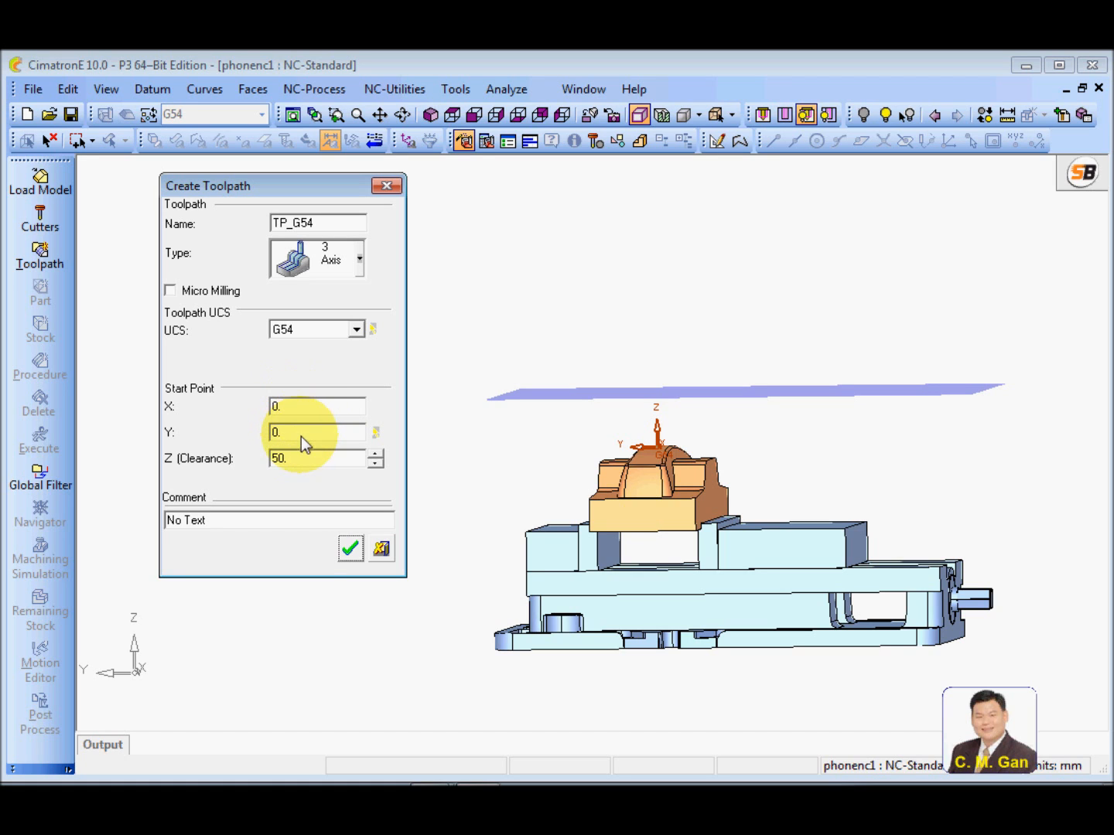
pyautogui.moveTo(686, 418)
pyautogui.keyDown('ctrl'); pyautogui.mouseDown()
pyautogui.moveTo(735, 427)
pyautogui.moveTo(684, 415)
pyautogui.mouseUp(); pyautogui.keyUp('ctrl')
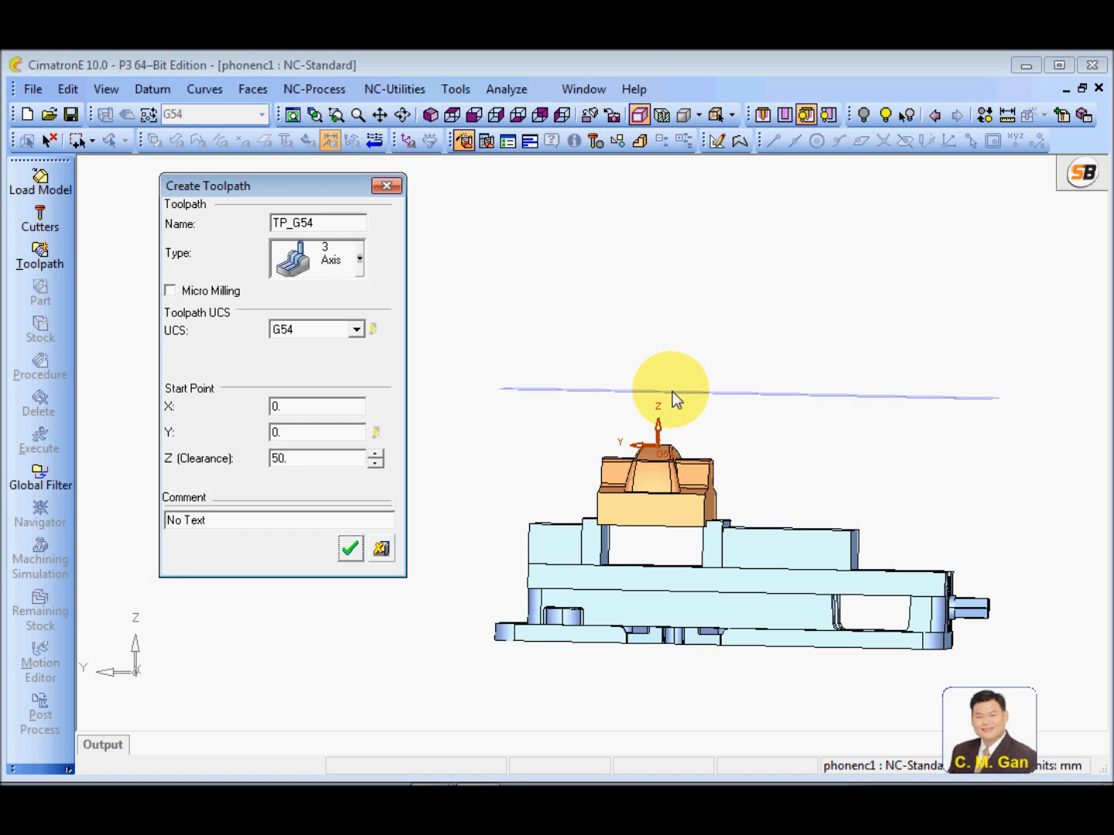
pyautogui.click(323, 457)
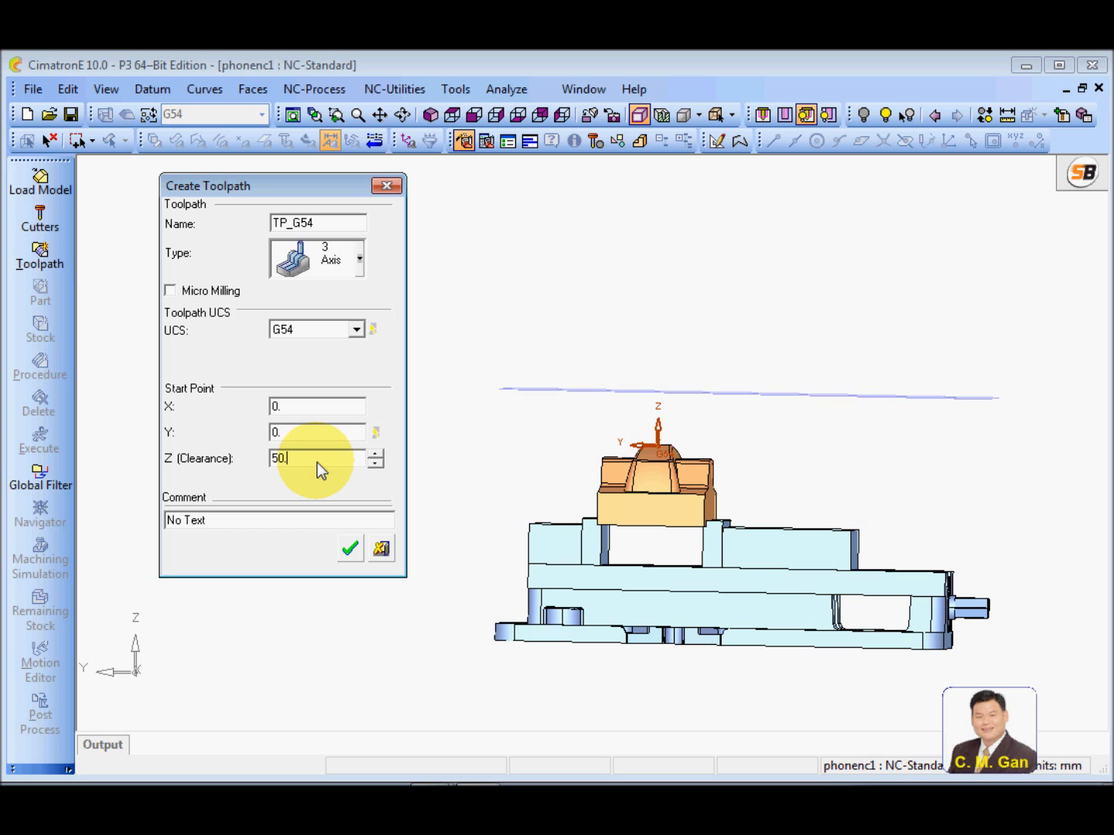
pyautogui.keyDown('ctrl'); pyautogui.moveTo(478, 469); pyautogui.dragTo(630, 491); pyautogui.keyUp('ctrl')
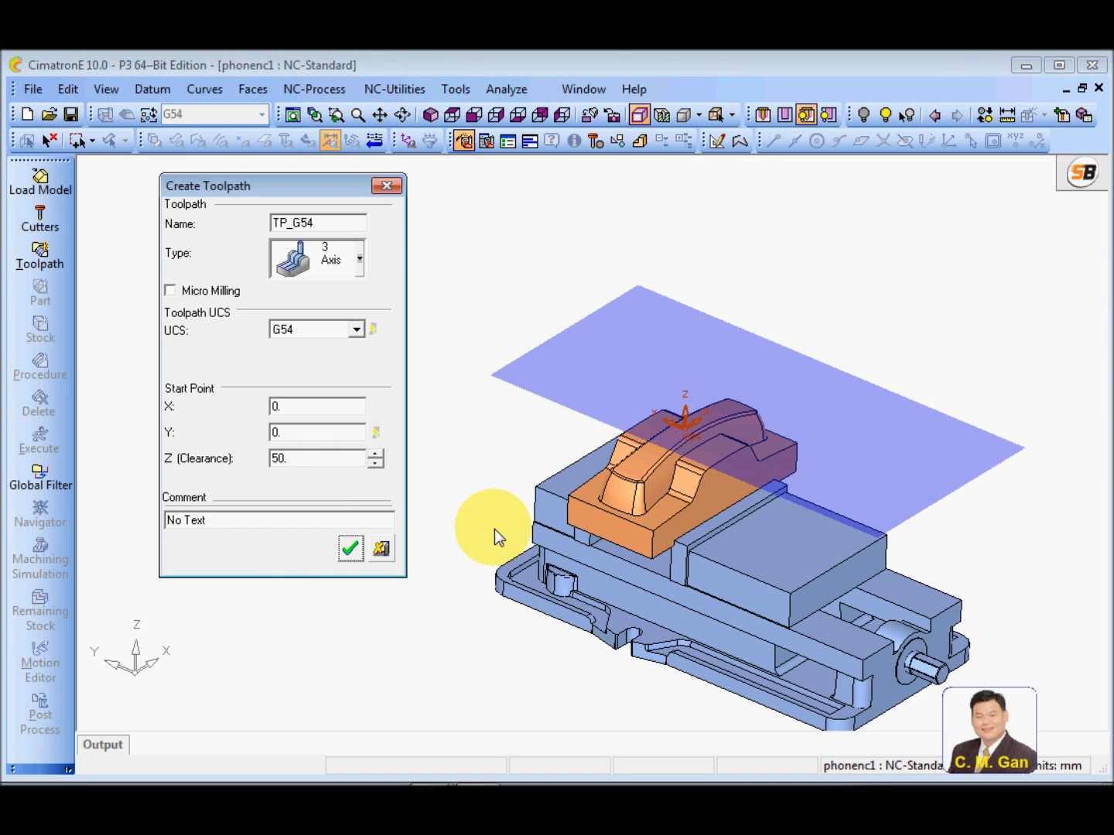
# Set the toolpath comment to "for training"
pyautogui.click(244, 517)
pyautogui.moveTo(243, 517); pyautogui.dragTo(135, 519)
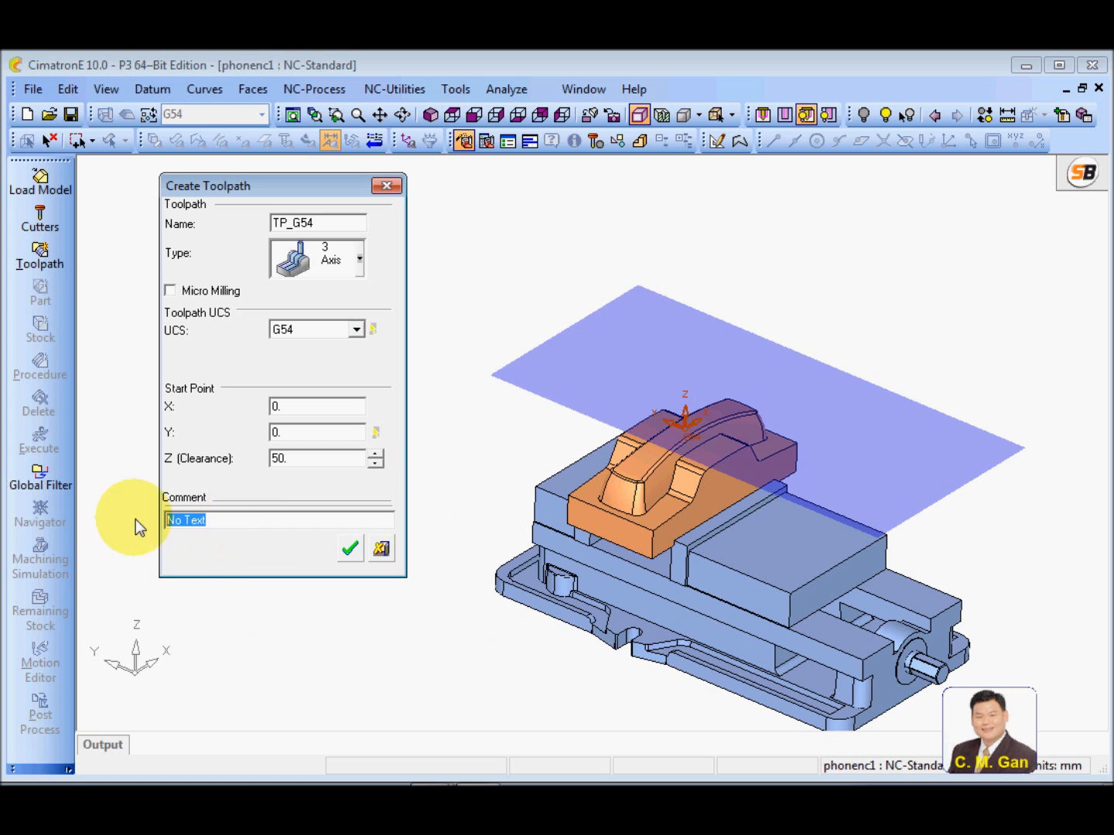
pyautogui.write('for training')
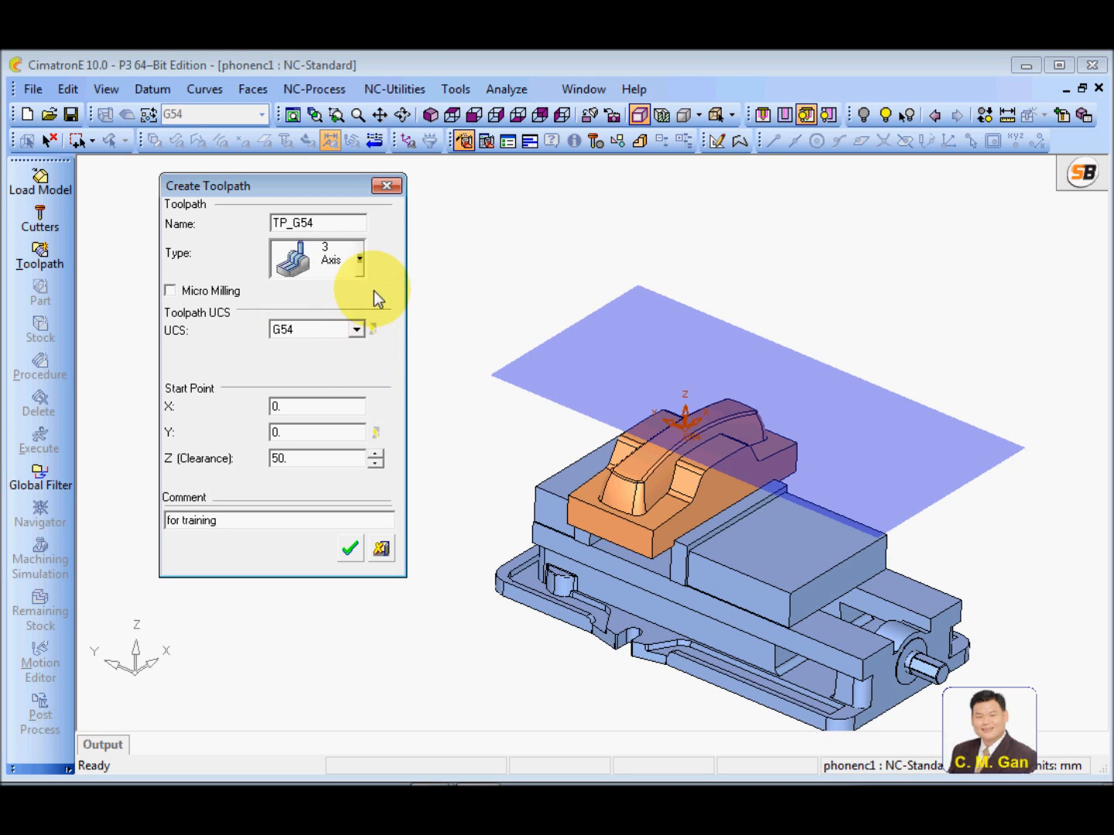
# Choose the 3 Axis toolpath type and create the toolpath with the name TP_G54
pyautogui.click(360, 261)
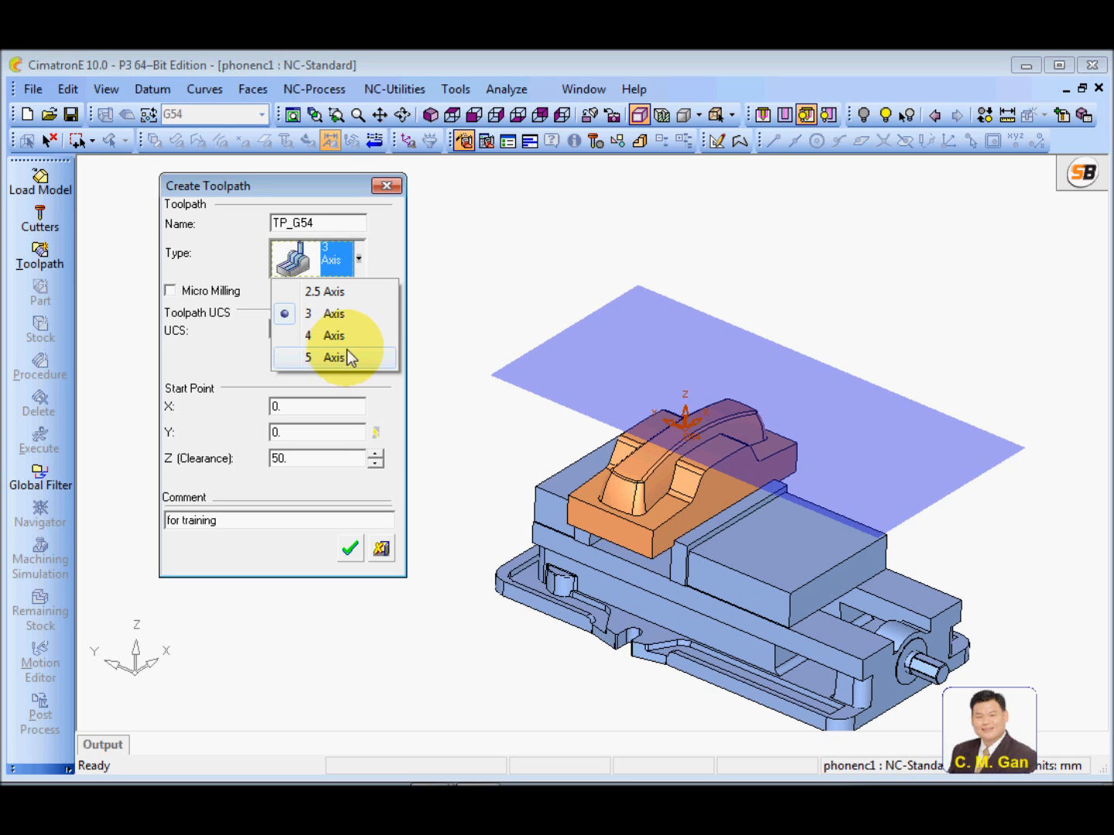
pyautogui.click(330, 313)
pyautogui.click(321, 222)
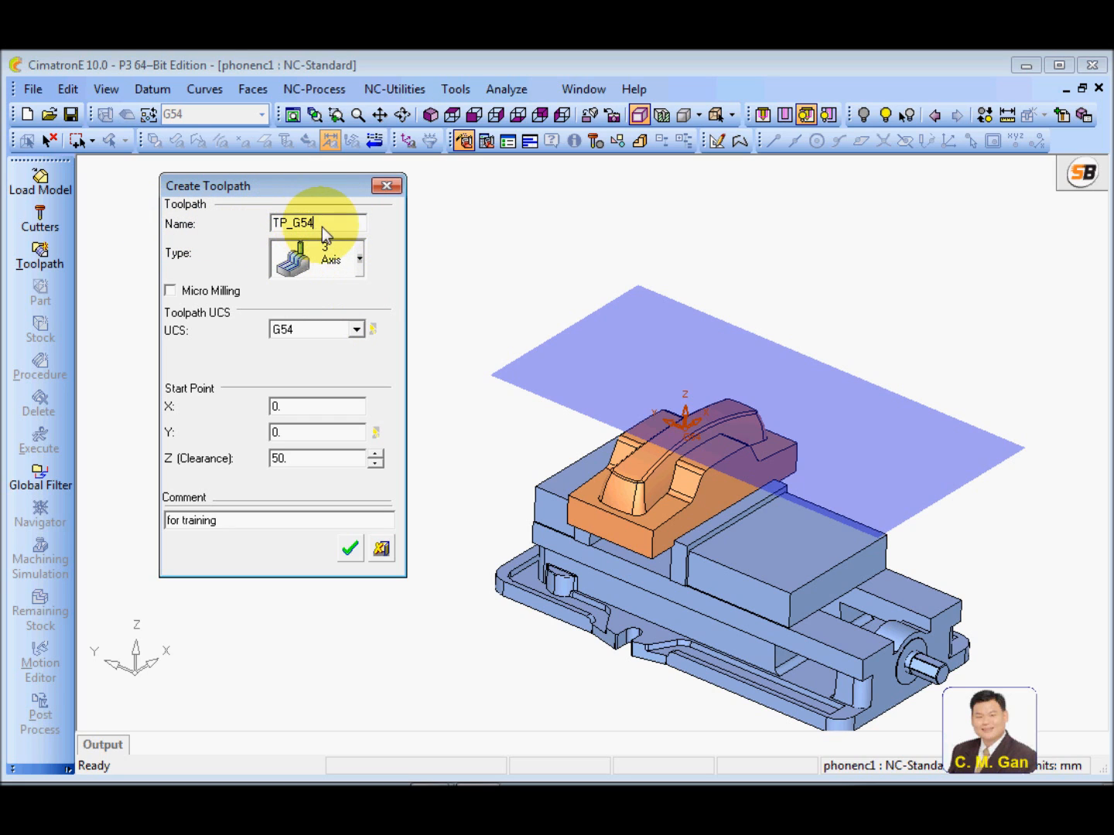
pyautogui.click(351, 548)
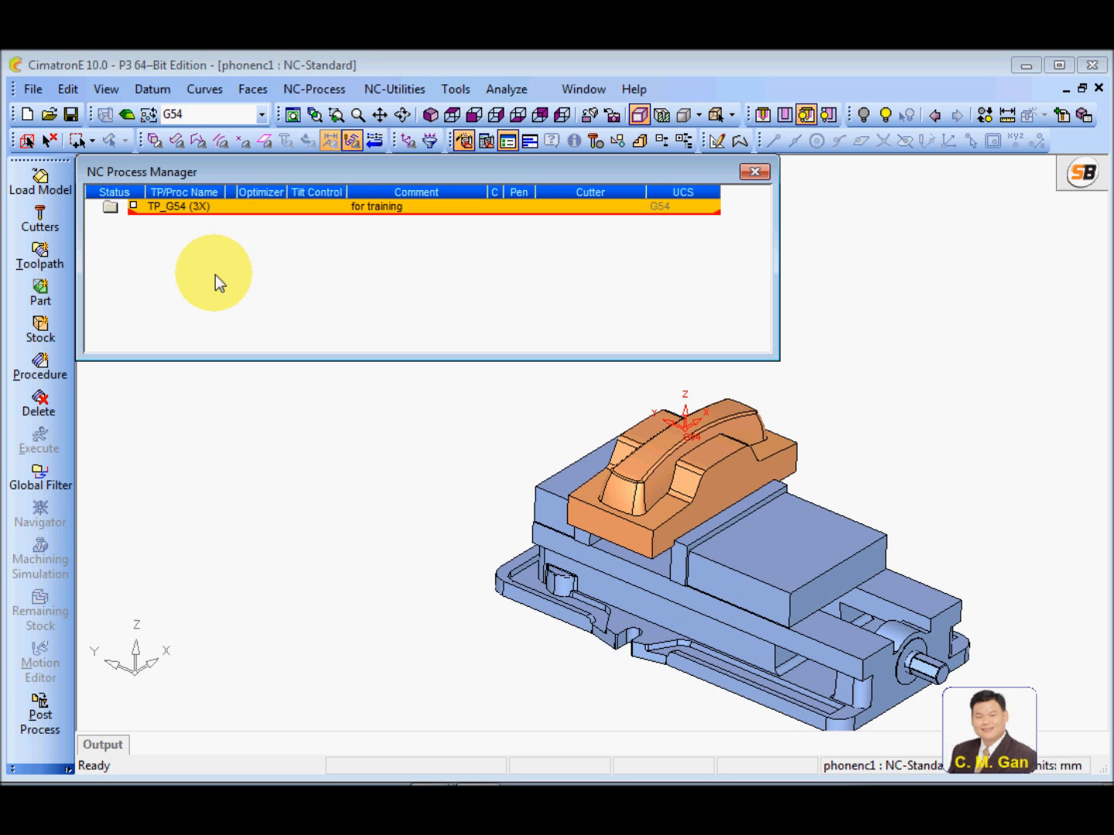
# Start creating a Target part and reset all of its preselected faces
pyautogui.click(40, 289)
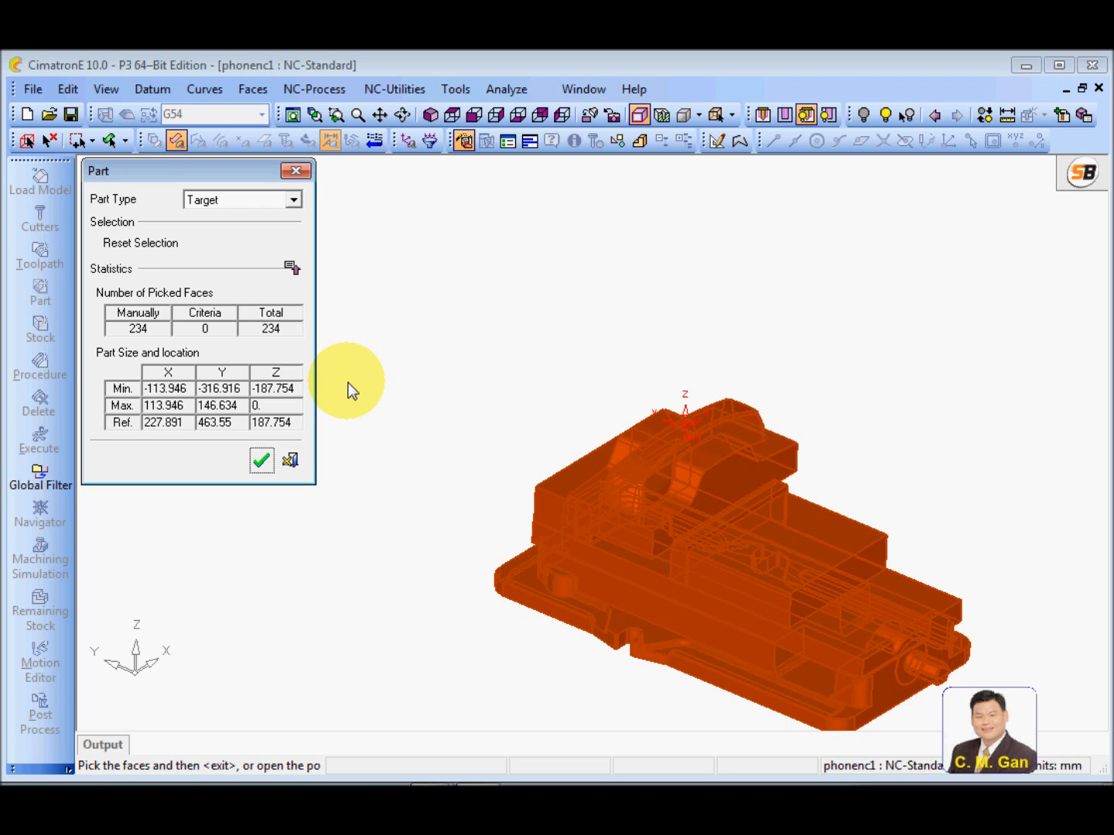
pyautogui.rightClick(401, 282)
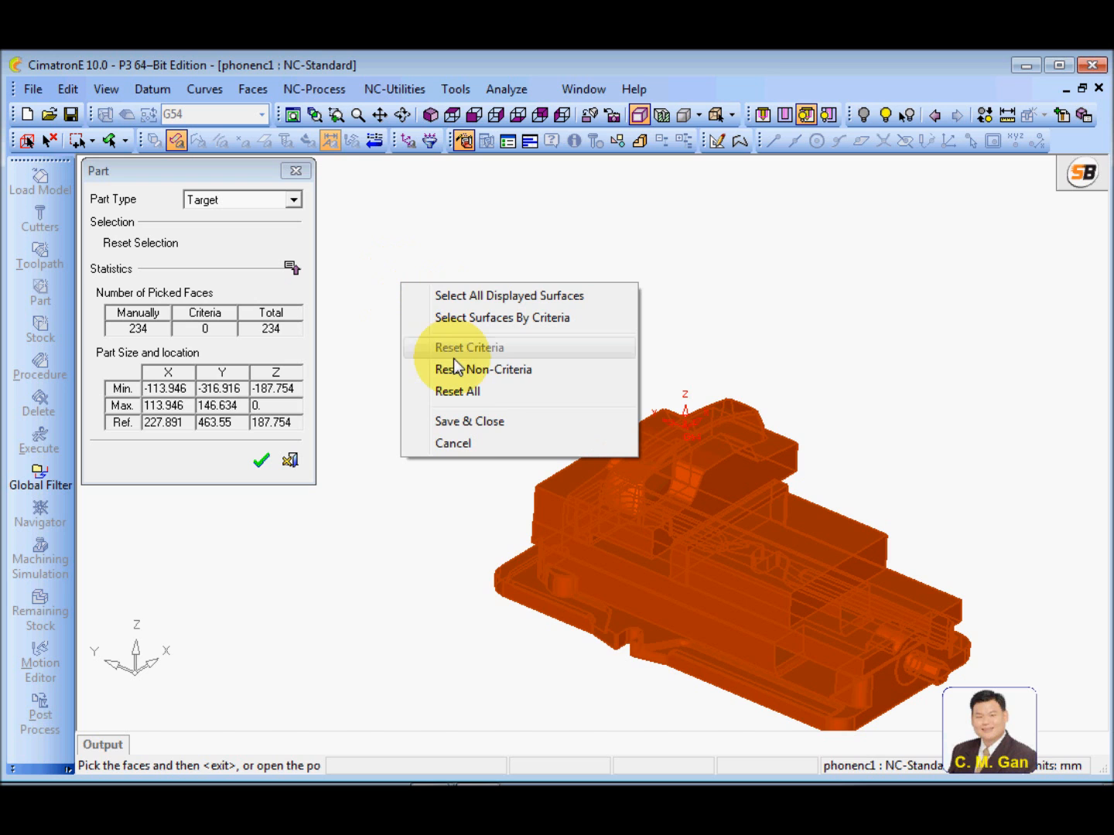
pyautogui.click(461, 391)
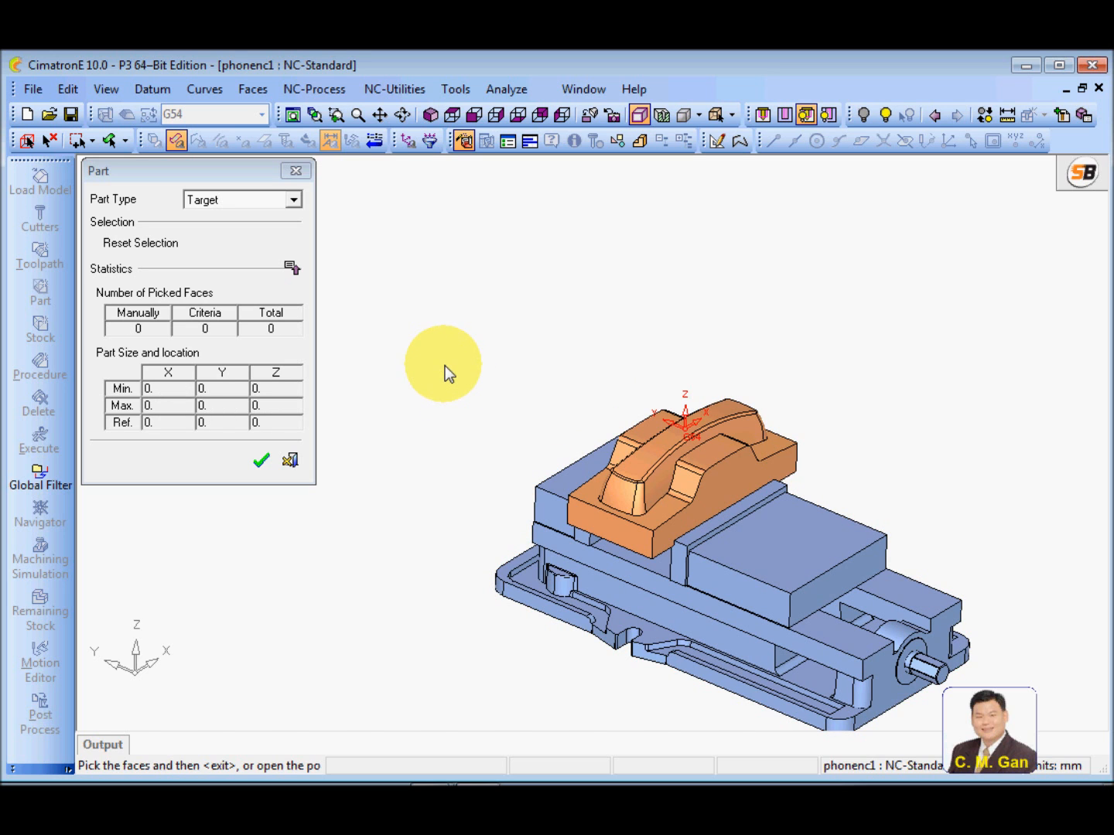
# Pick the handset's top, side and end faces individually as target faces
pyautogui.scroll(5, 604, 428)
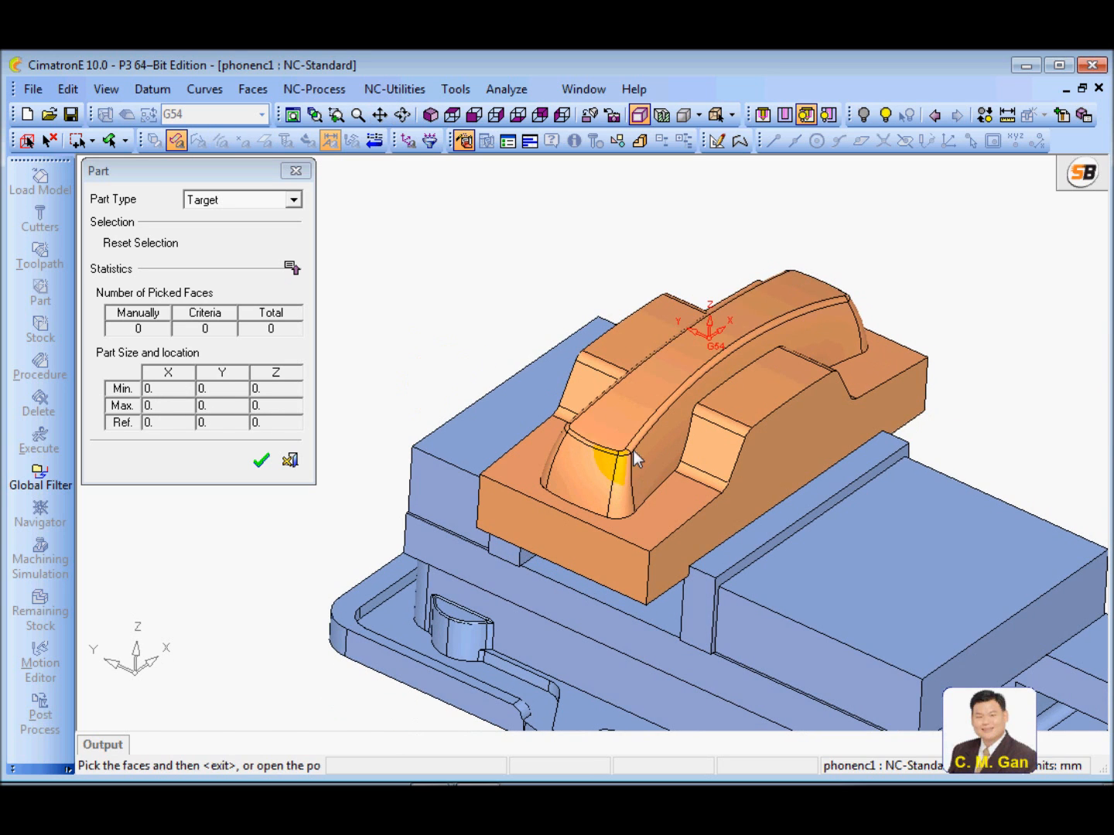
pyautogui.click(634, 444)
pyautogui.click(640, 435)
pyautogui.click(646, 459)
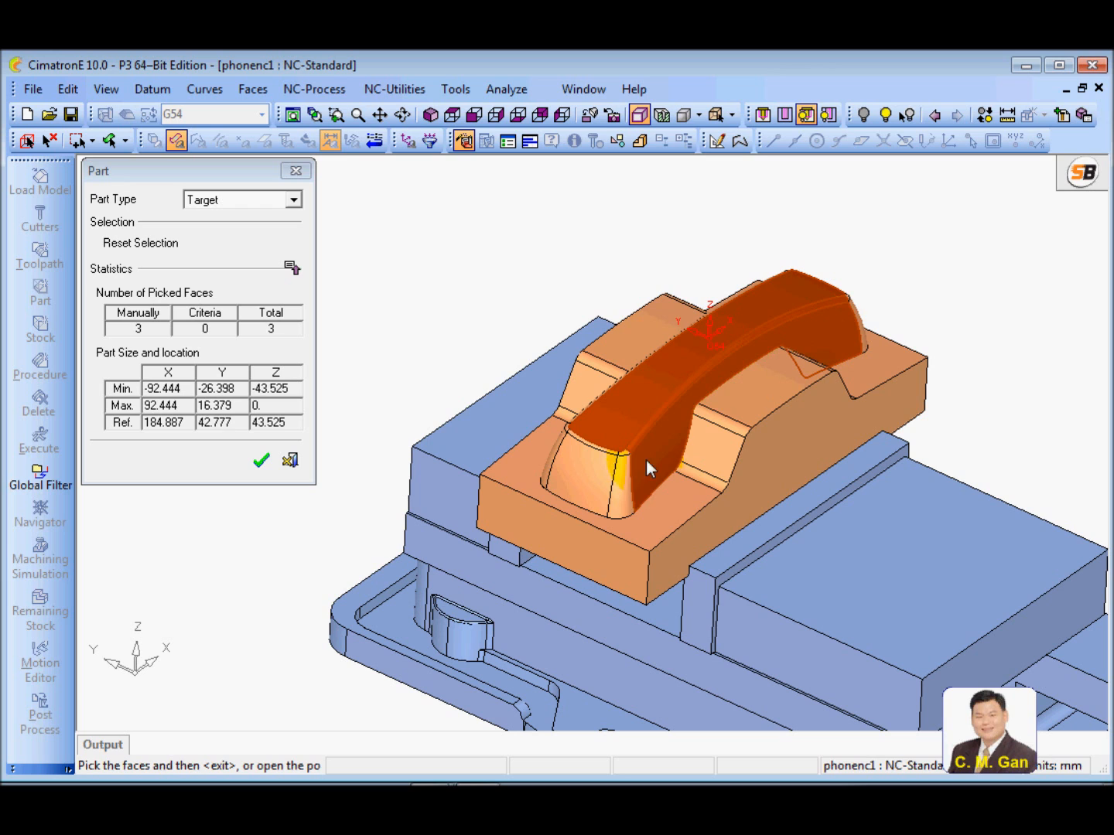
pyautogui.click(593, 471)
pyautogui.click(595, 449)
pyautogui.click(596, 445)
# Add faces to the target selection with a window over the phone part and vise, and inspect what is selected from several angles
pyautogui.moveTo(693, 231); pyautogui.dragTo(943, 479)
pyautogui.moveTo(944, 479); pyautogui.dragTo(955, 445, button='middle')
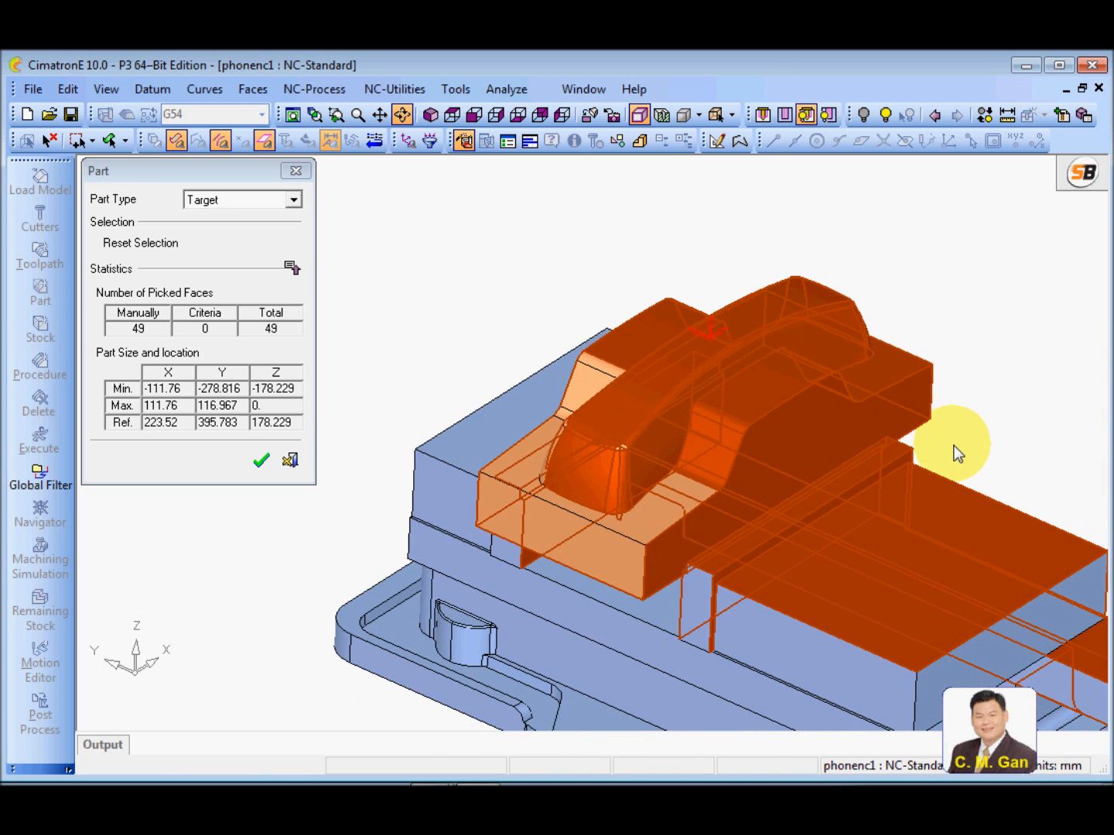
pyautogui.keyDown('ctrl'); pyautogui.moveTo(952, 392); pyautogui.dragTo(742, 526, button='right'); pyautogui.keyUp('ctrl')
pyautogui.keyDown('ctrl'); pyautogui.moveTo(742, 526); pyautogui.dragTo(732, 488, button='middle'); pyautogui.keyUp('ctrl')
pyautogui.keyDown('ctrl'); pyautogui.moveTo(732, 477); pyautogui.dragTo(679, 458); pyautogui.keyUp('ctrl')
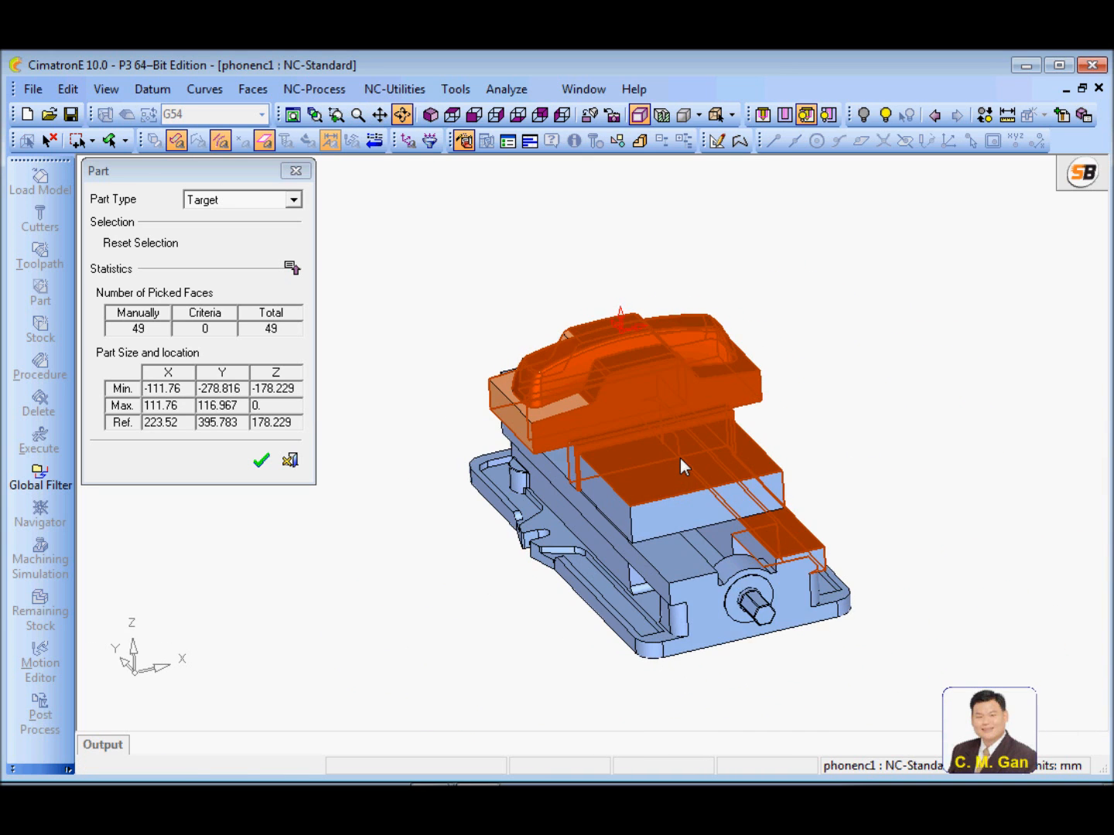
pyautogui.keyDown('ctrl'); pyautogui.moveTo(799, 474); pyautogui.dragTo(694, 461); pyautogui.keyUp('ctrl')
pyautogui.keyDown('ctrl'); pyautogui.moveTo(695, 461); pyautogui.dragTo(770, 335, button='right'); pyautogui.keyUp('ctrl')
pyautogui.keyDown('ctrl'); pyautogui.moveTo(769, 334); pyautogui.dragTo(730, 349, button='middle'); pyautogui.keyUp('ctrl')
pyautogui.keyDown('ctrl'); pyautogui.moveTo(690, 500); pyautogui.dragTo(715, 524); pyautogui.keyUp('ctrl')
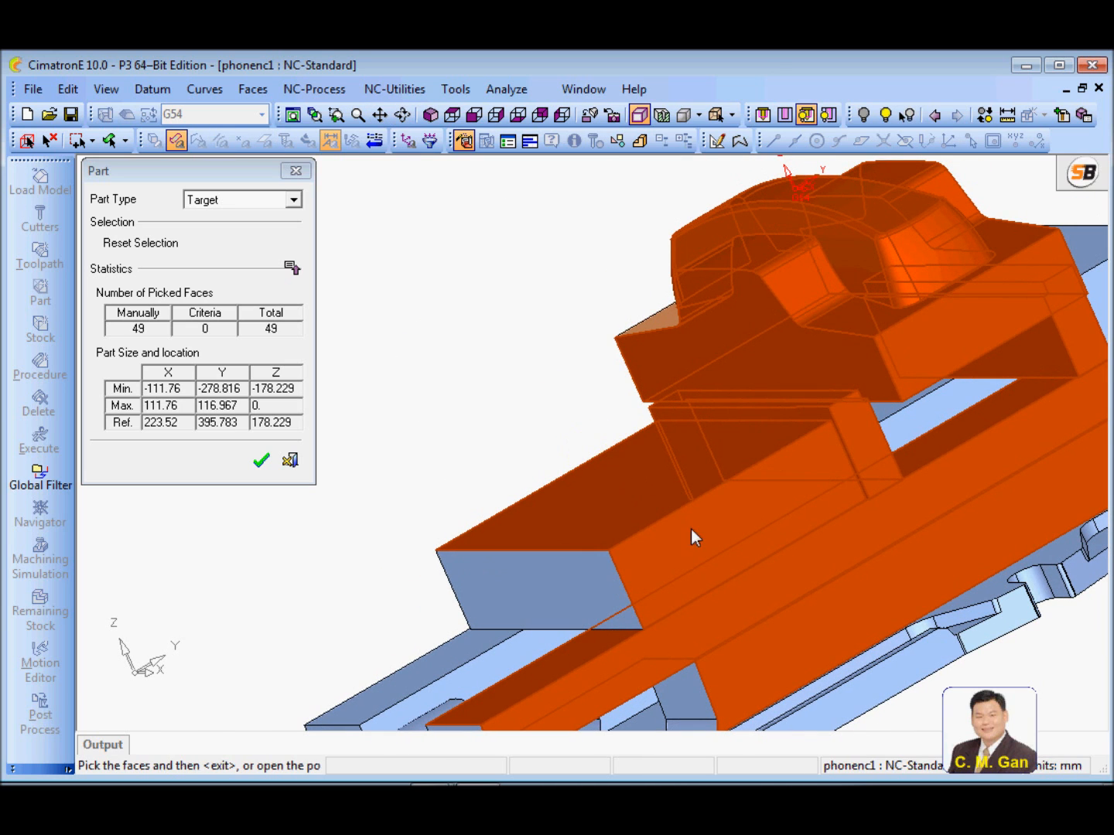
pyautogui.keyDown('ctrl'); pyautogui.moveTo(574, 479); pyautogui.dragTo(788, 423); pyautogui.keyUp('ctrl')
pyautogui.keyDown('ctrl'); pyautogui.moveTo(788, 424); pyautogui.dragTo(760, 473, button='right'); pyautogui.keyUp('ctrl')
pyautogui.keyDown('ctrl'); pyautogui.moveTo(737, 343); pyautogui.dragTo(745, 413); pyautogui.keyUp('ctrl')
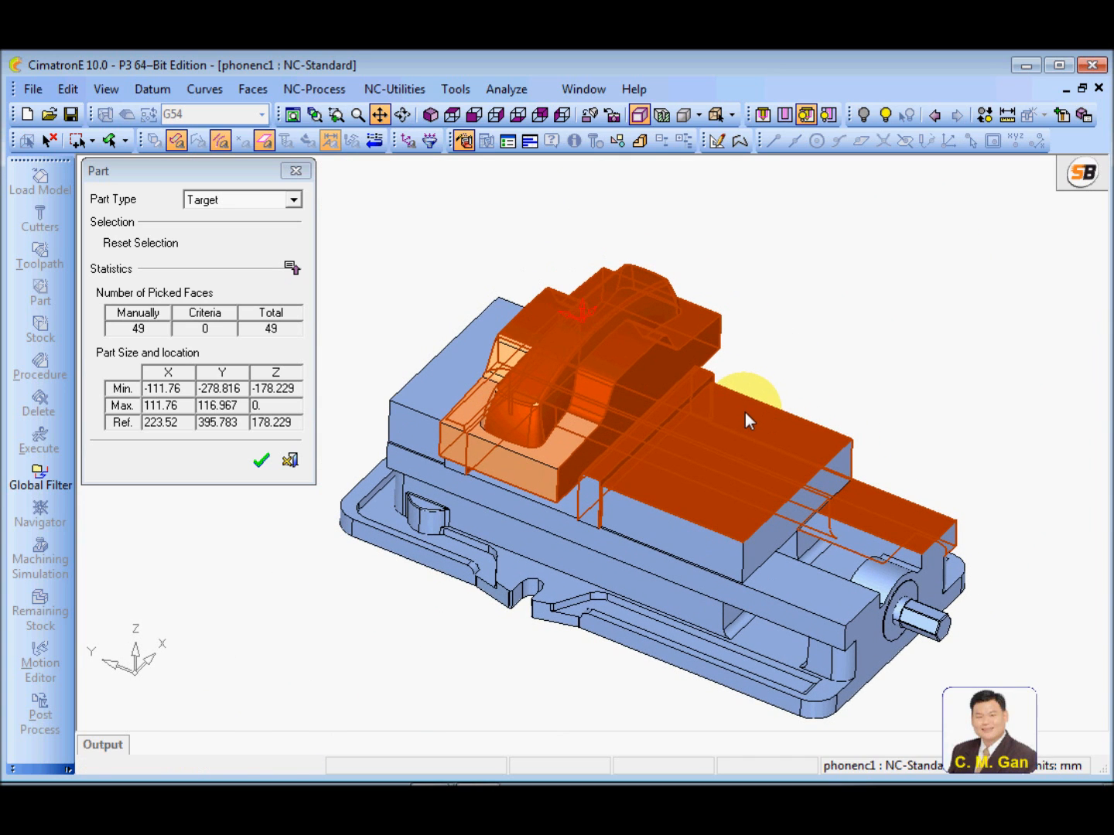
# Reset all picked faces of the target part
pyautogui.rightClick(538, 223)
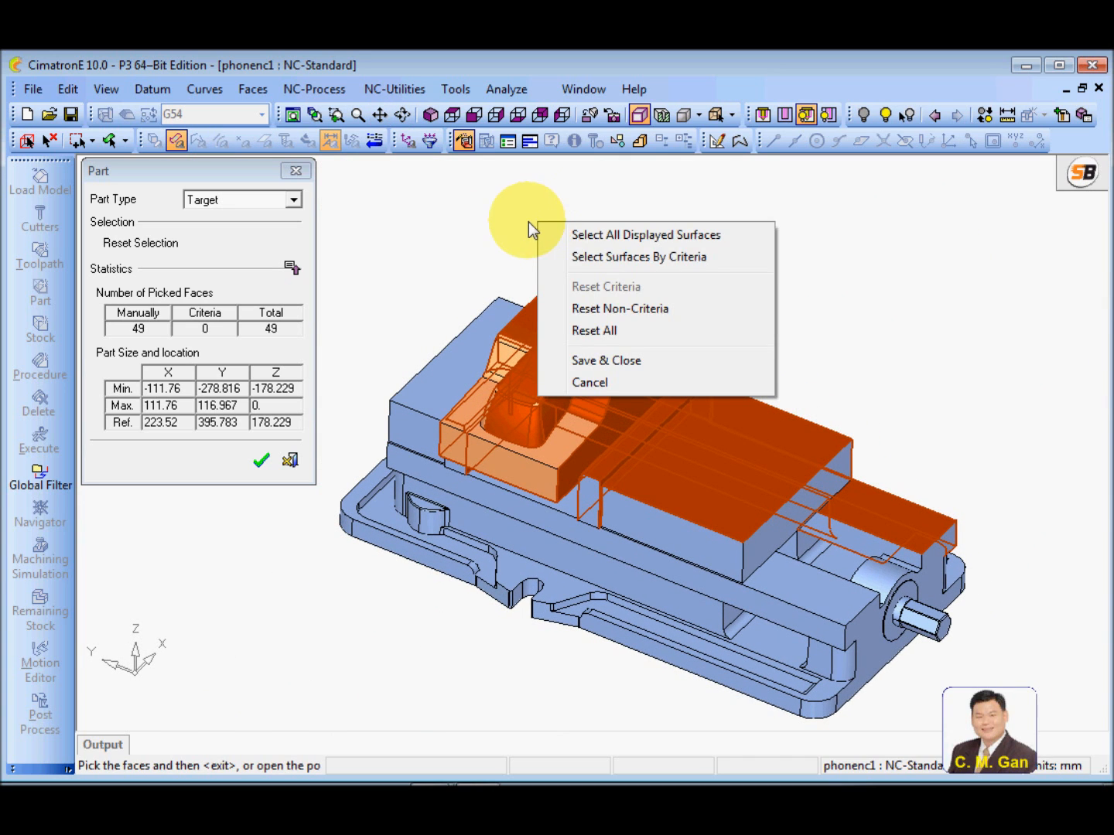
pyautogui.click(606, 330)
pyautogui.keyDown('ctrl'); pyautogui.moveTo(689, 584); pyautogui.dragTo(707, 559); pyautogui.keyUp('ctrl')
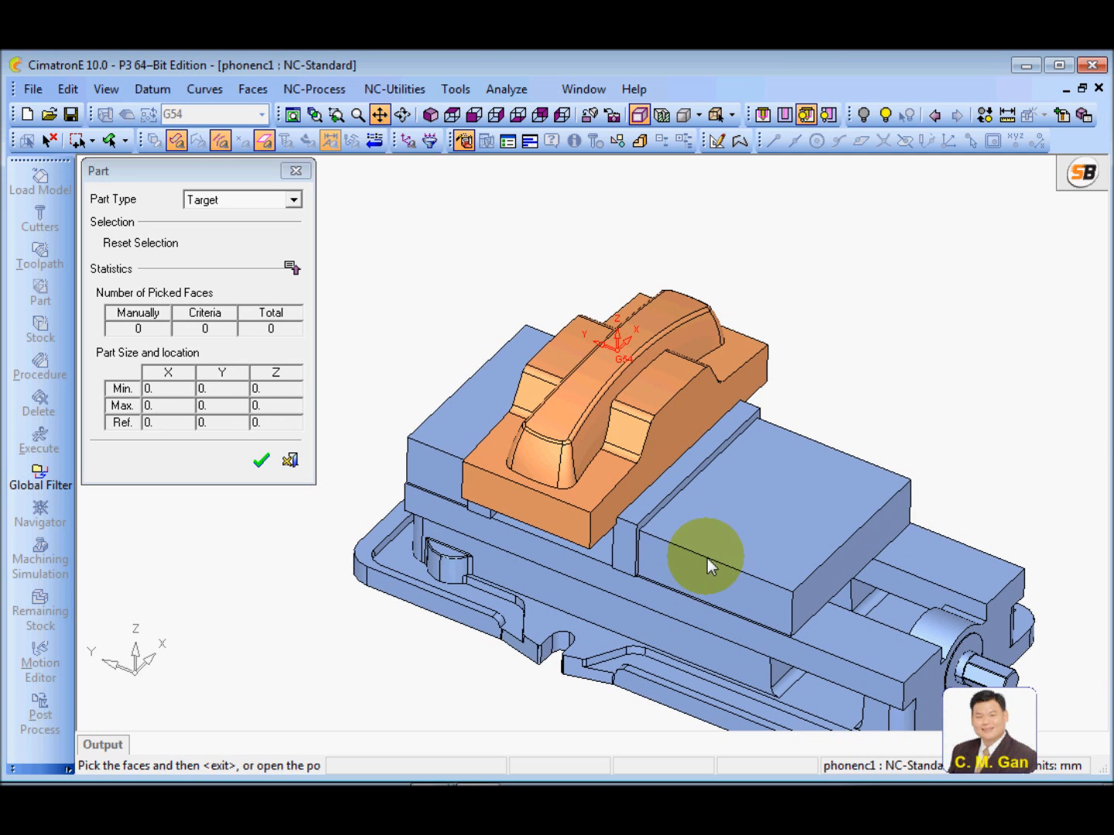
# Select the target surfaces by criteria using the set "part" and create the Target part
pyautogui.rightClick(407, 257)
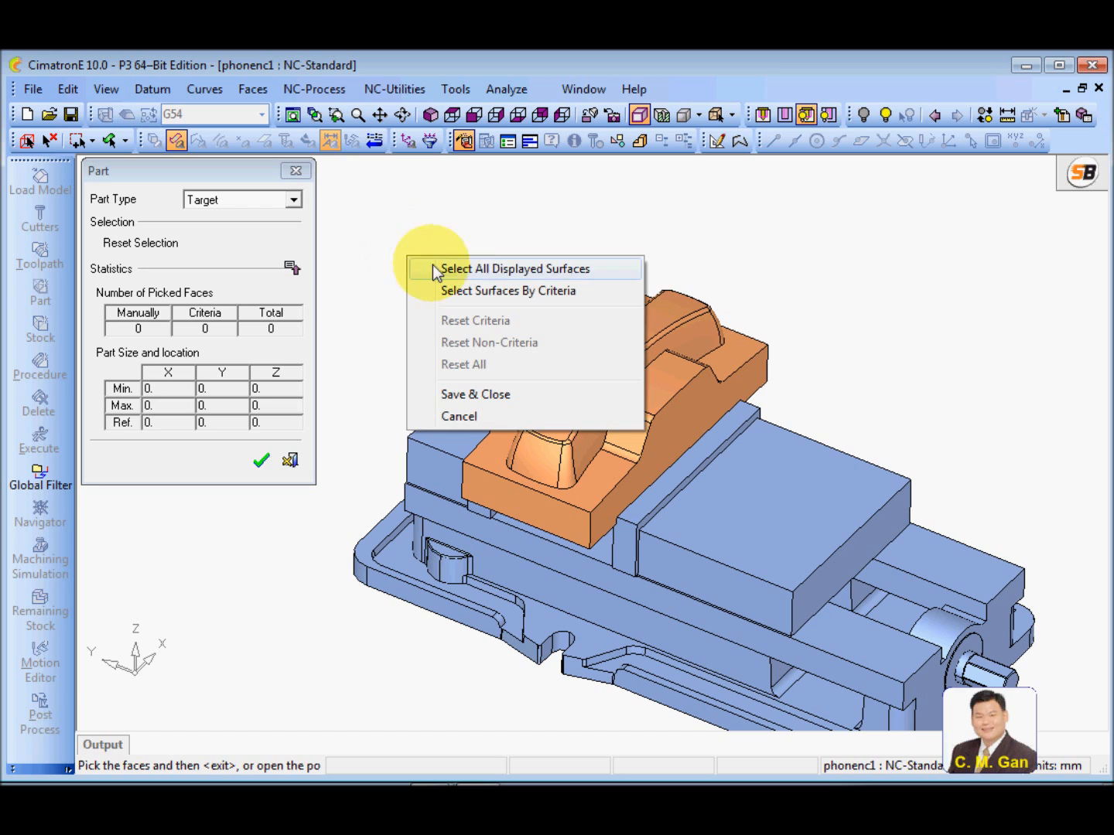
pyautogui.click(529, 292)
pyautogui.moveTo(270, 168); pyautogui.dragTo(546, 217)
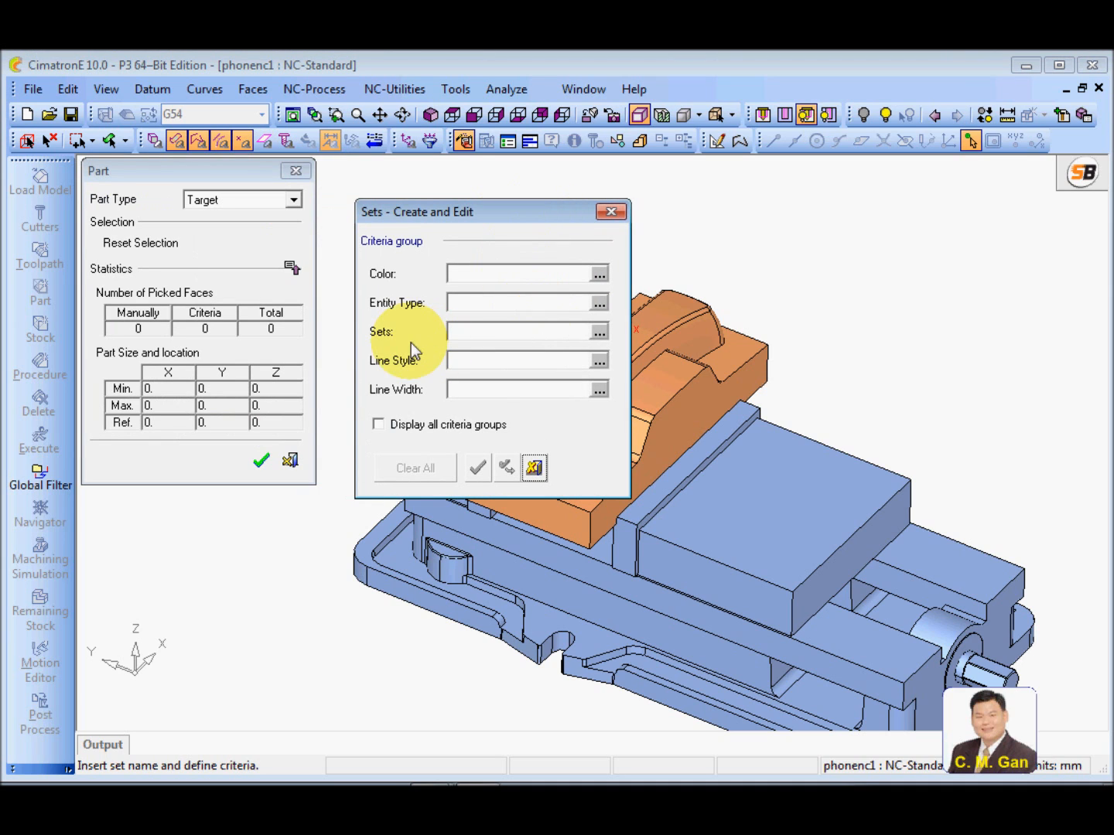
pyautogui.click(599, 332)
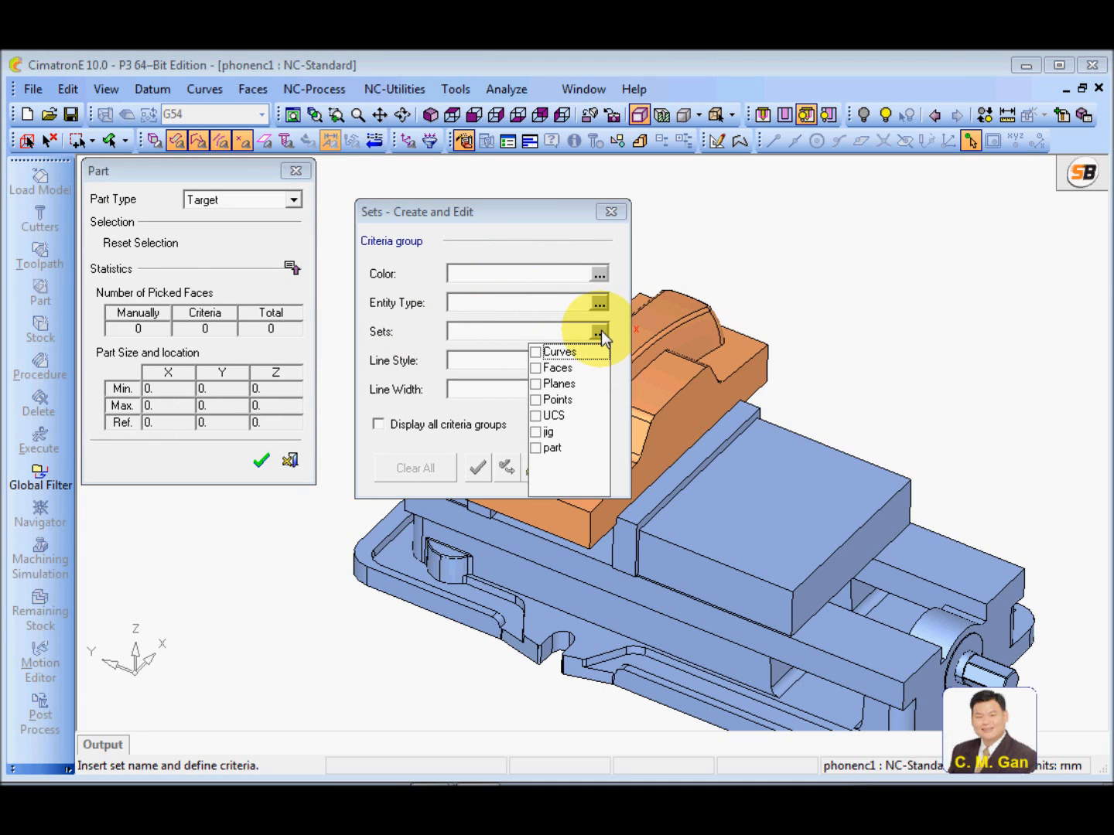
pyautogui.click(535, 449)
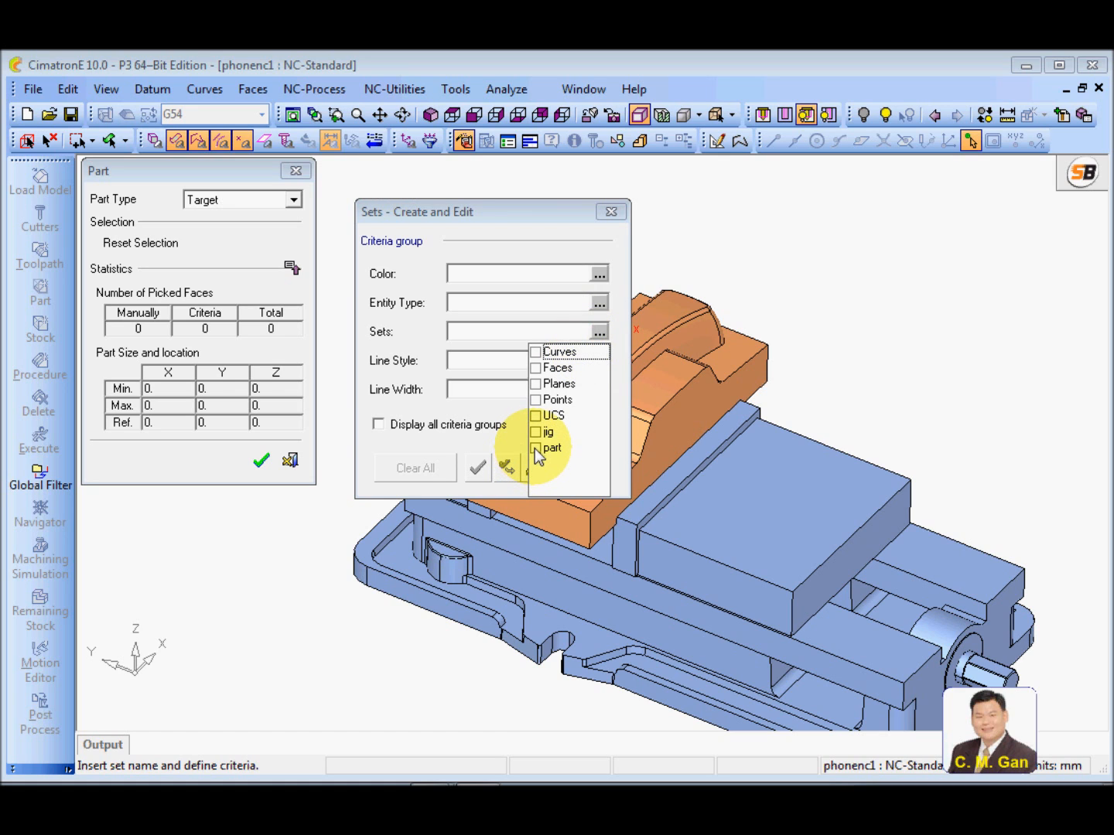
pyautogui.click(505, 443)
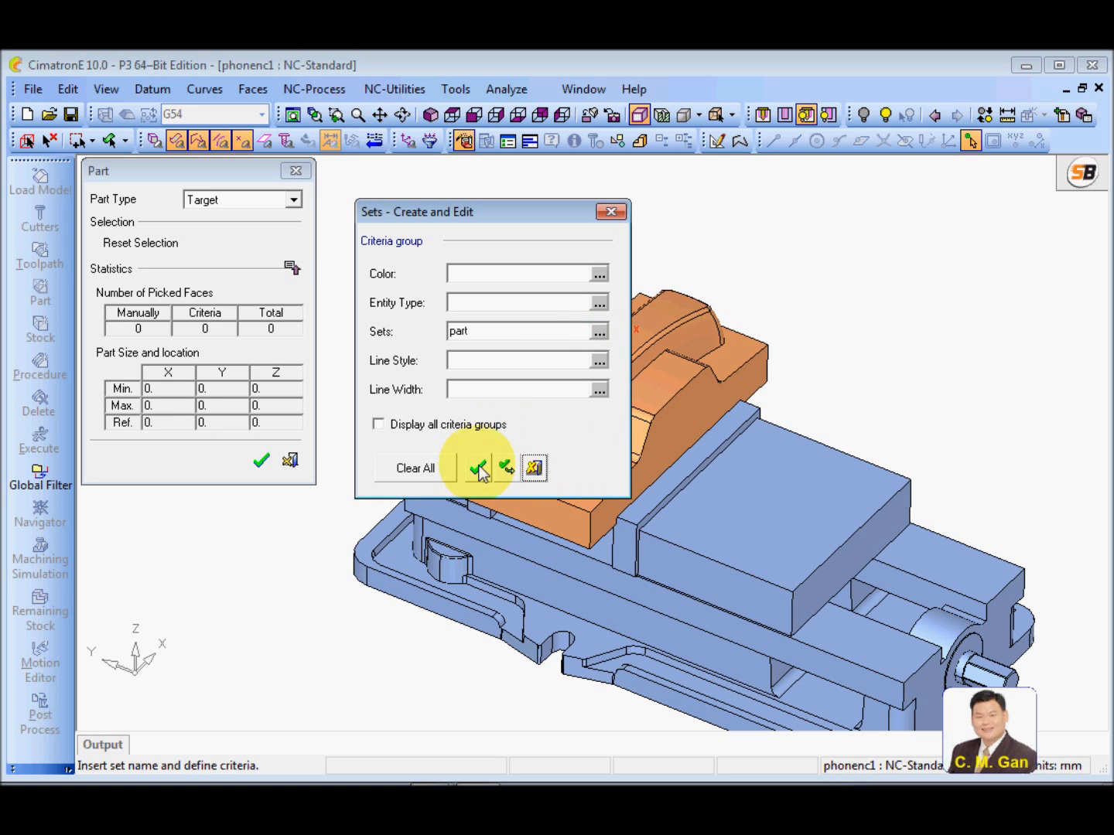
pyautogui.click(478, 465)
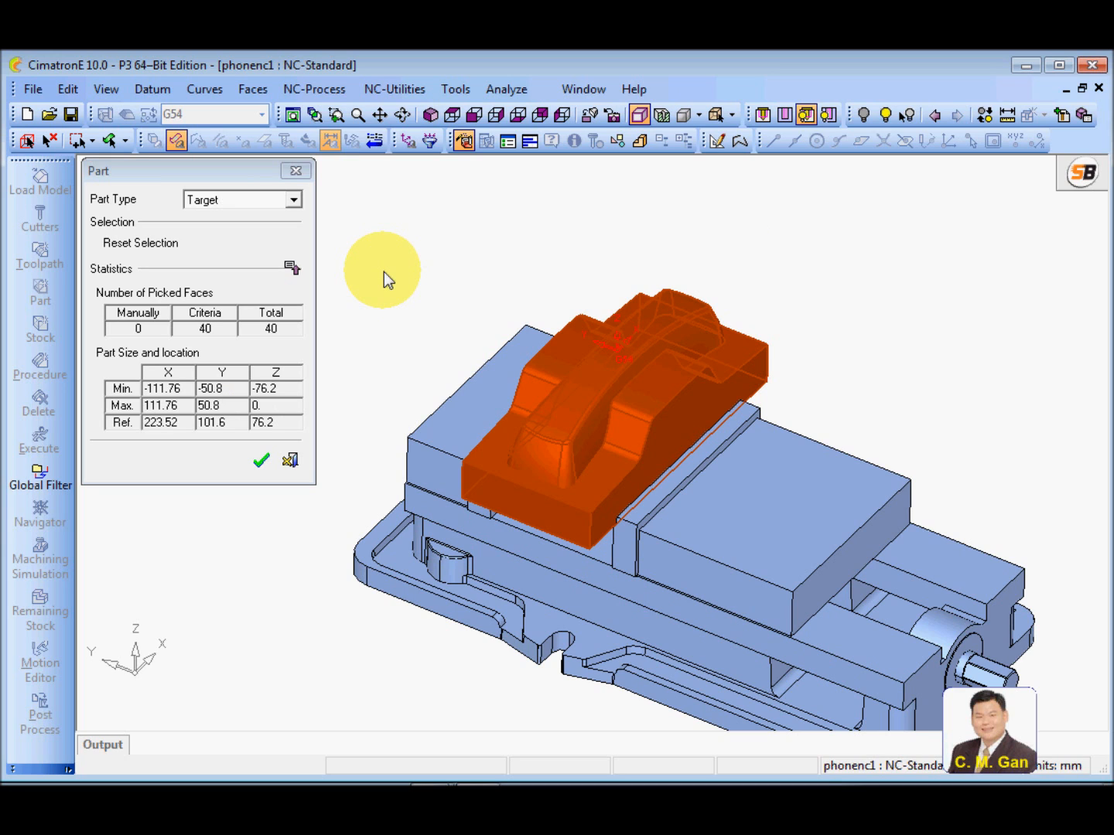
pyautogui.click(261, 460)
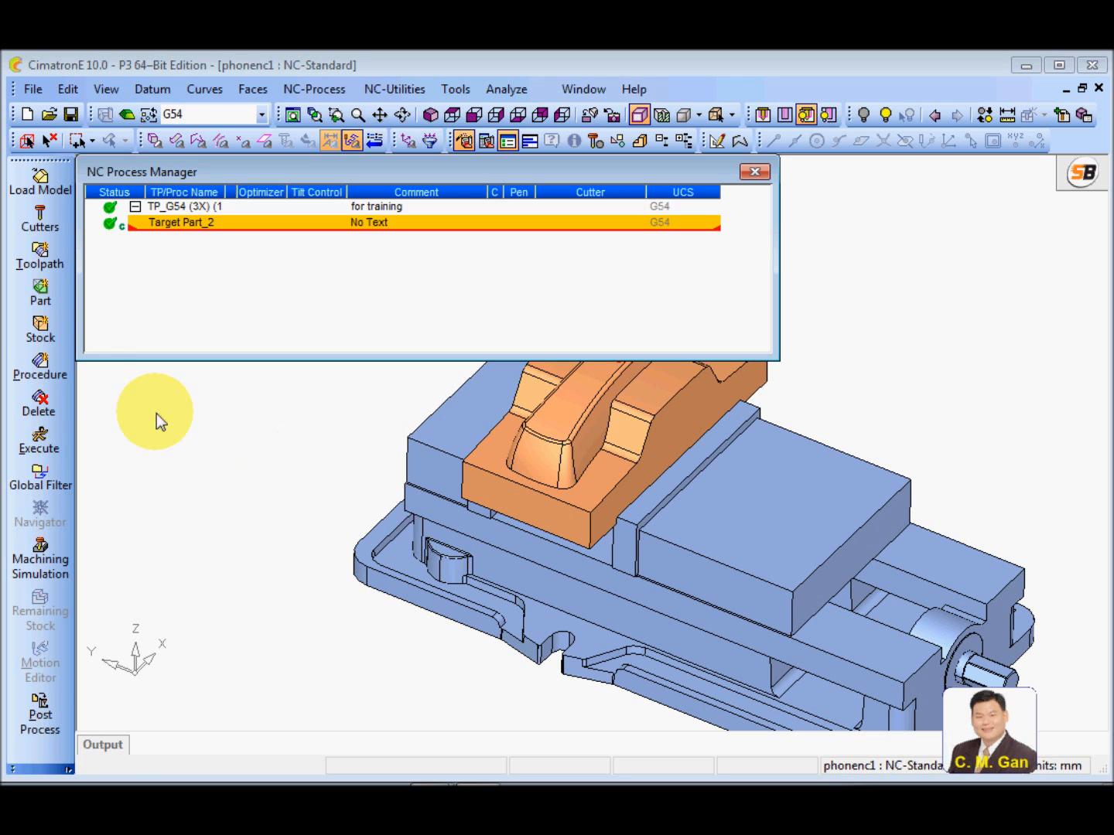
# Start defining the initial stock and reset all of its preselected surfaces
pyautogui.click(47, 336)
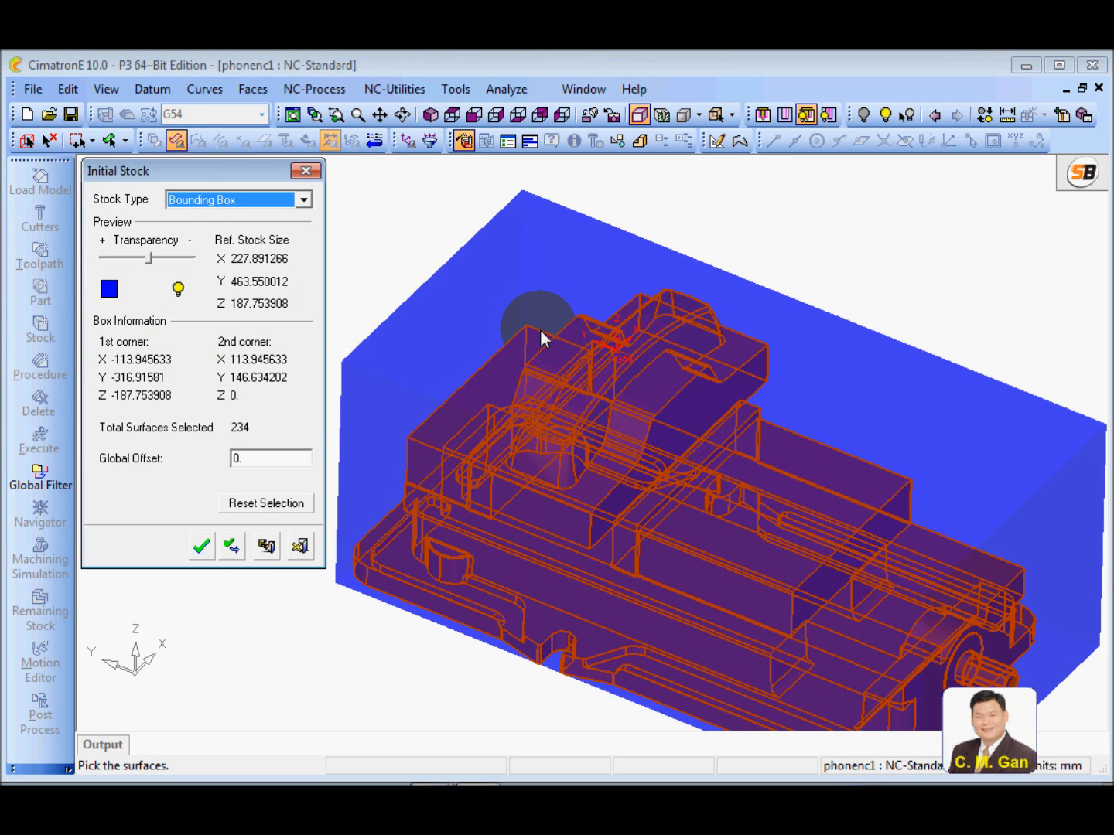
pyautogui.keyDown('ctrl'); pyautogui.moveTo(644, 340); pyautogui.dragTo(656, 525, button='right'); pyautogui.keyUp('ctrl')
pyautogui.keyDown('ctrl'); pyautogui.moveTo(559, 605); pyautogui.dragTo(580, 588, button='middle'); pyautogui.keyUp('ctrl')
pyautogui.keyDown('ctrl'); pyautogui.moveTo(584, 595); pyautogui.dragTo(485, 574); pyautogui.keyUp('ctrl')
pyautogui.rightClick(417, 323)
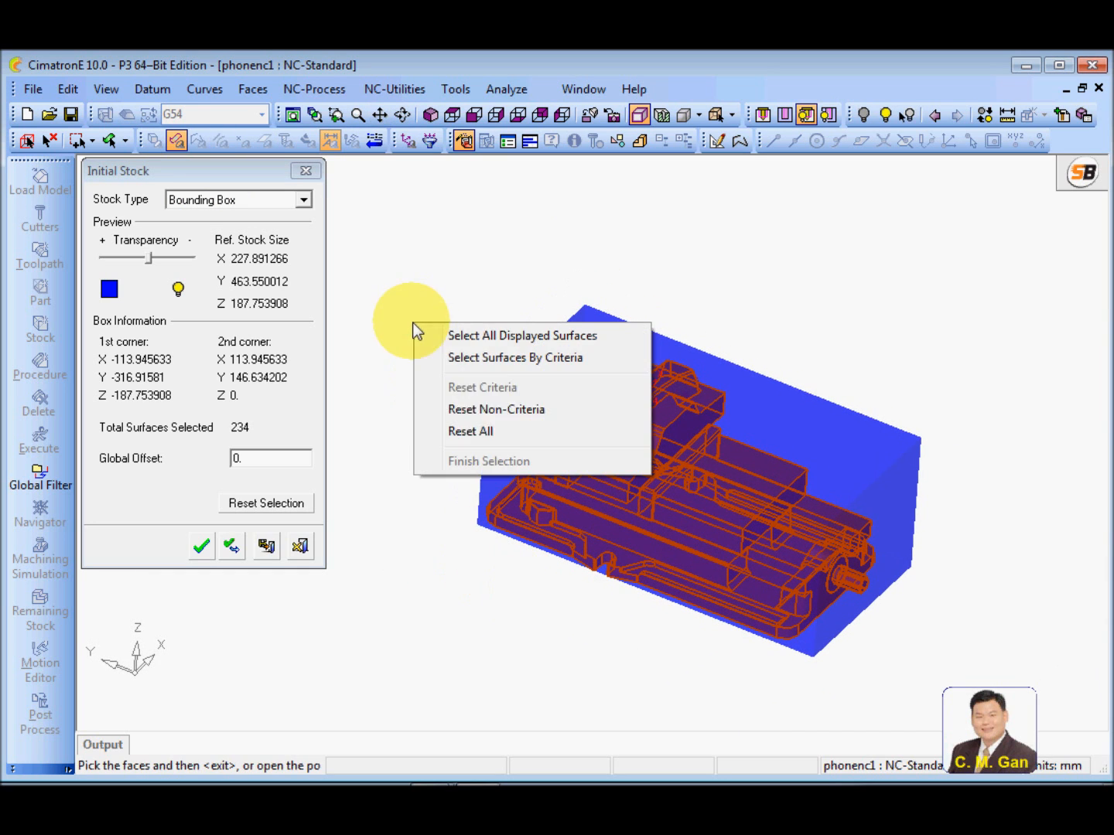
pyautogui.click(487, 432)
pyautogui.scroll(2, 511, 414)
pyautogui.keyDown('ctrl'); pyautogui.moveTo(511, 415); pyautogui.dragTo(470, 501, button='right'); pyautogui.keyUp('ctrl')
pyautogui.keyDown('ctrl'); pyautogui.moveTo(460, 494); pyautogui.dragTo(475, 451, button='middle'); pyautogui.keyUp('ctrl')
# Keep Bounding Box as the stock type and select the stock surfaces by criteria using the set "part"
pyautogui.rightClick(452, 281)
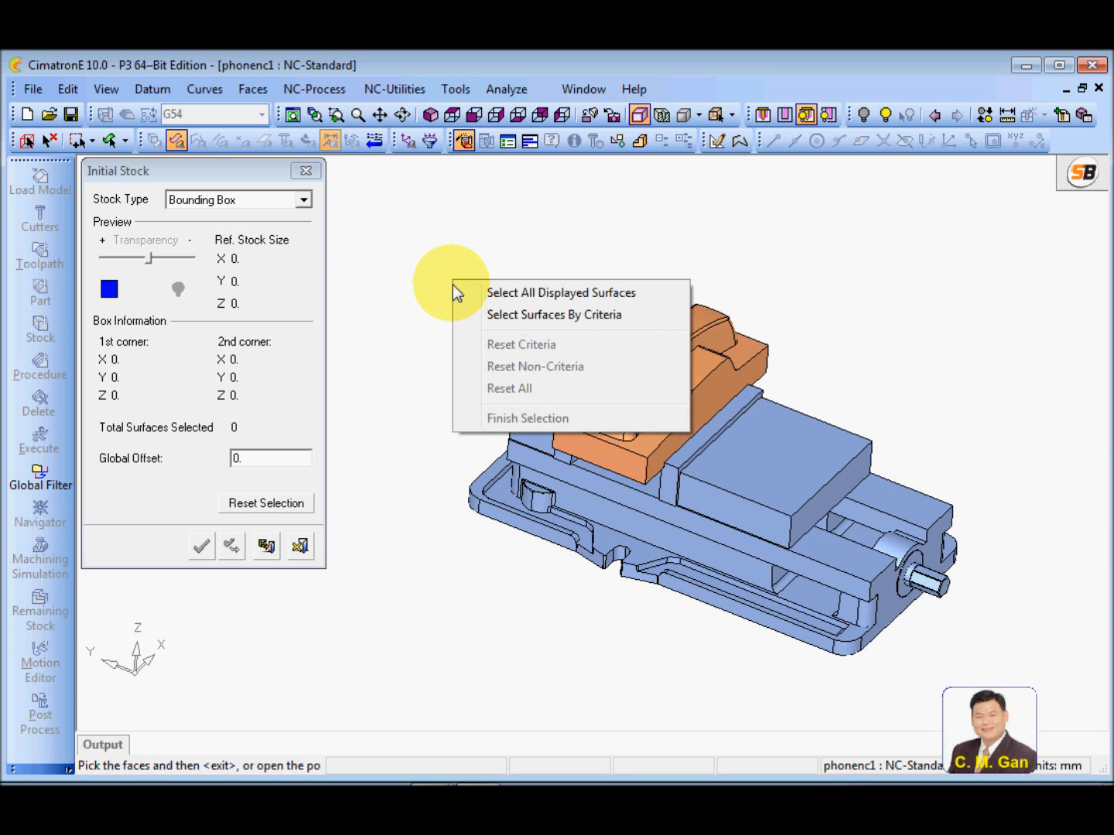
pyautogui.click(384, 233)
pyautogui.click(302, 199)
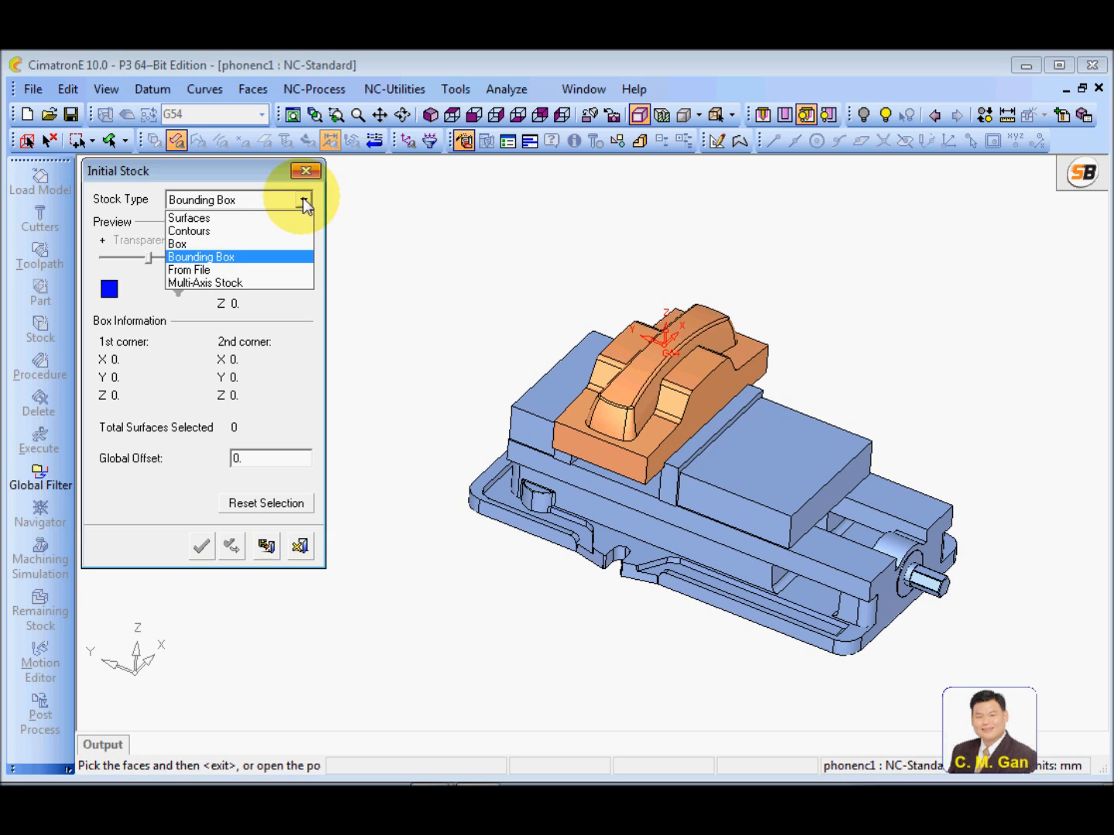
pyautogui.click(231, 260)
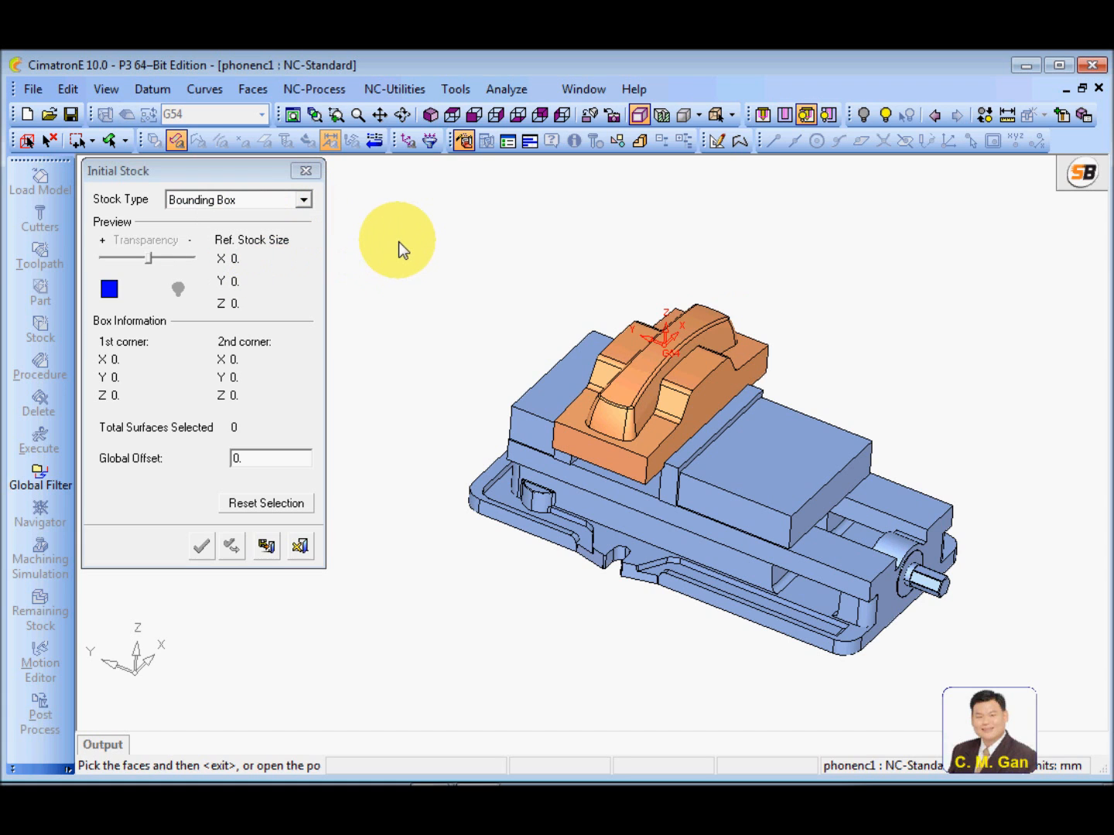
pyautogui.rightClick(400, 242)
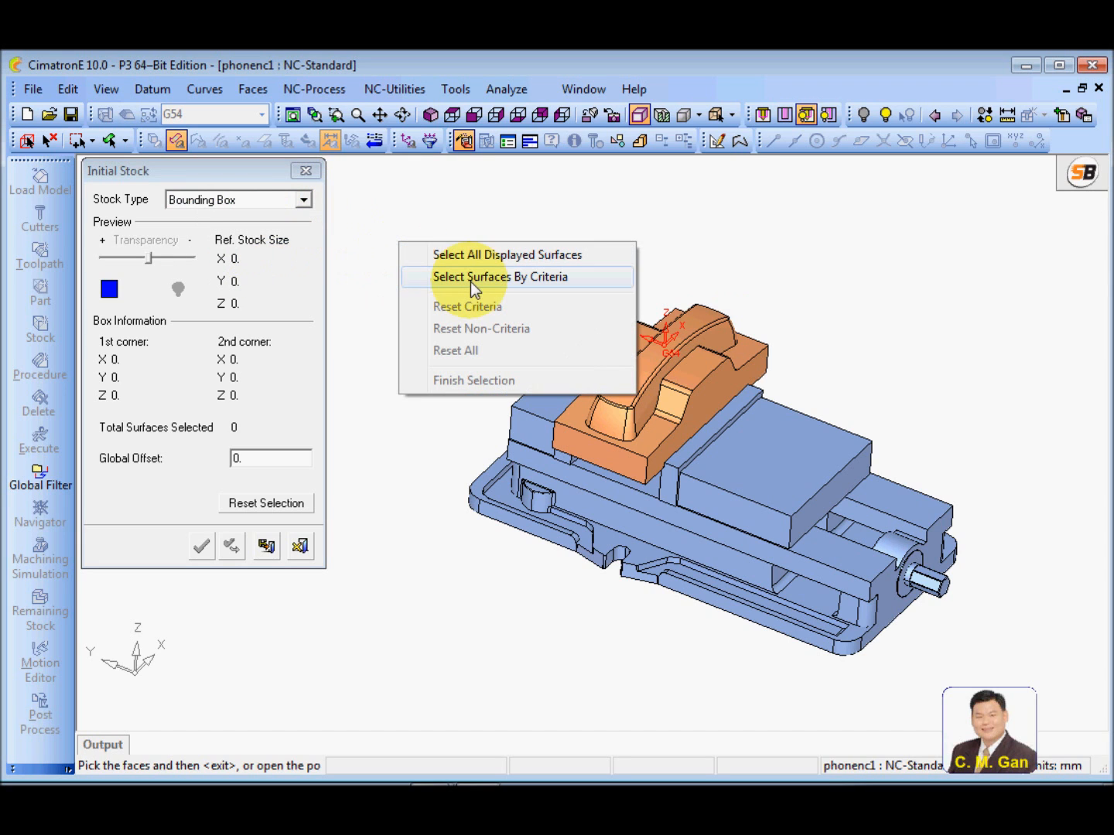
pyautogui.click(527, 276)
pyautogui.moveTo(232, 171); pyautogui.dragTo(495, 247)
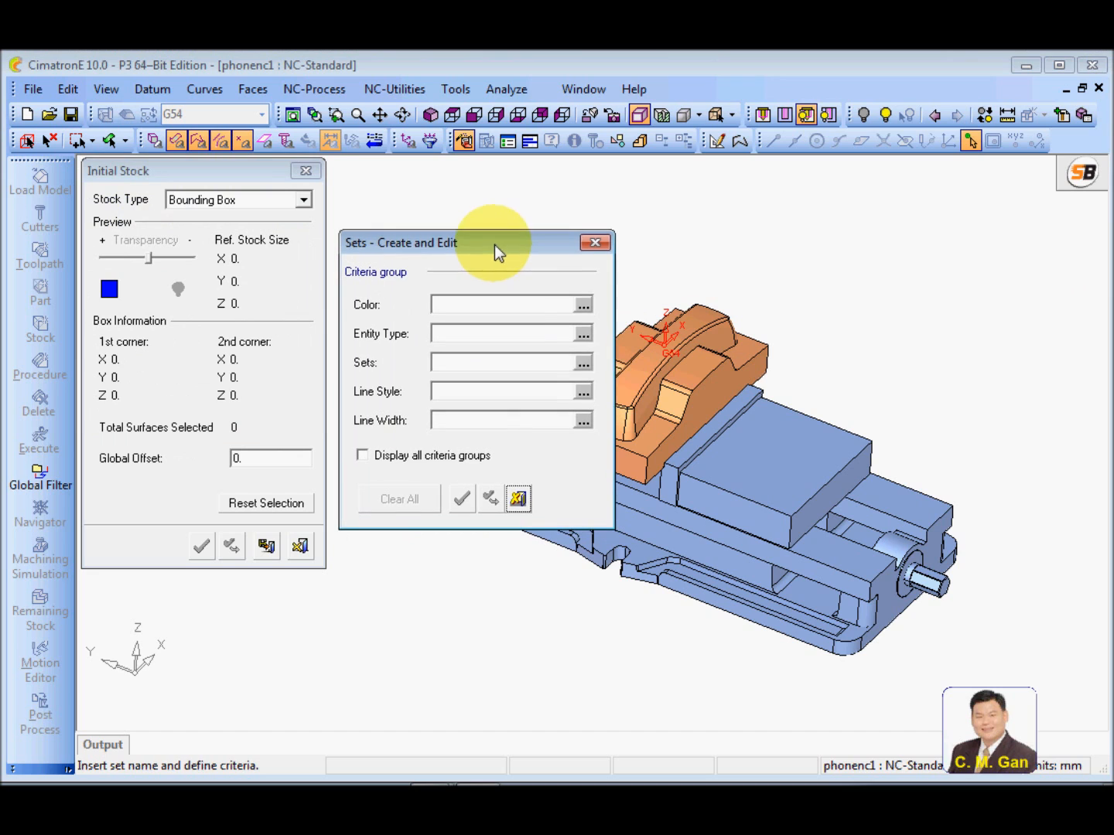
pyautogui.click(583, 362)
pyautogui.click(533, 484)
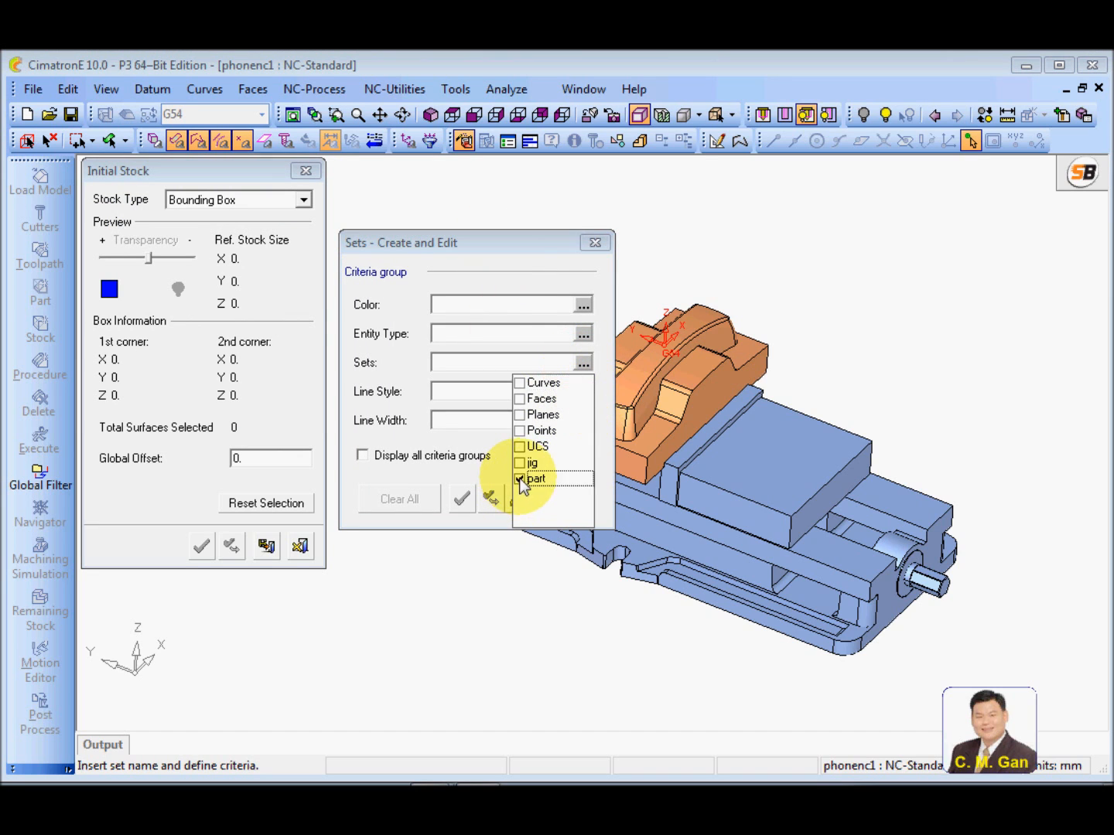
pyautogui.click(516, 280)
pyautogui.click(461, 499)
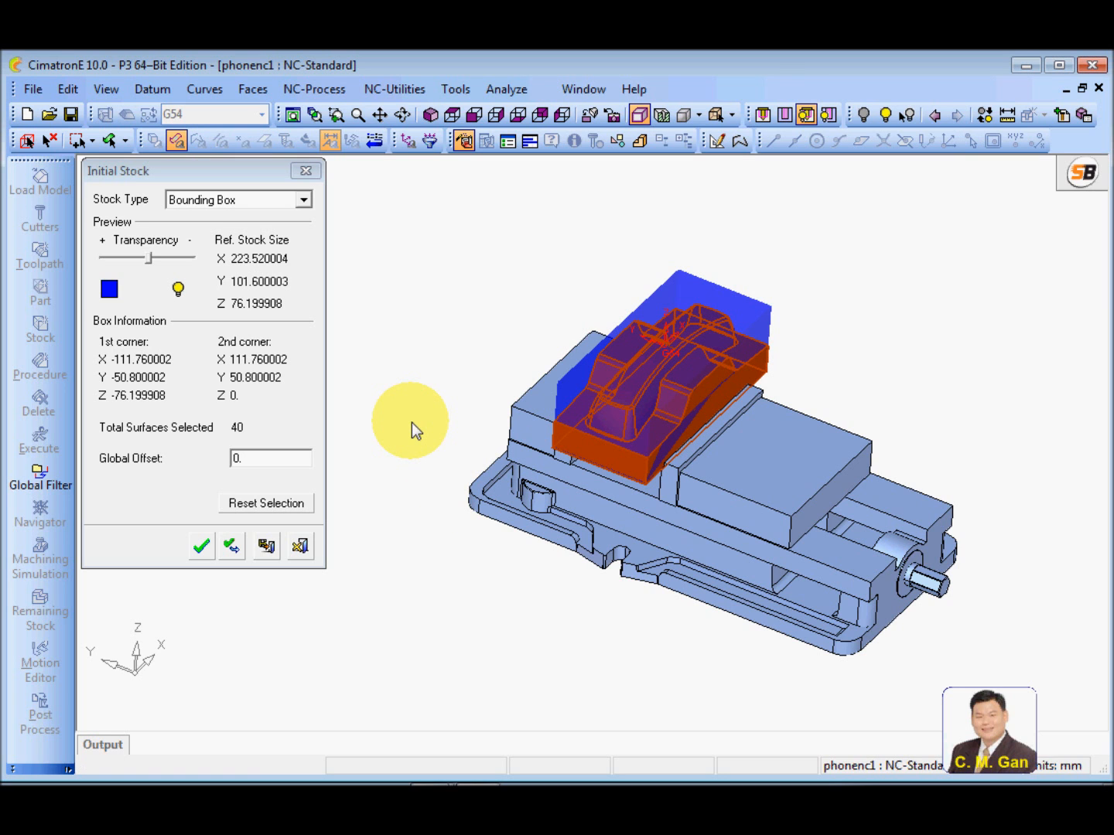
# Examine the bounding box stock around the phone part at an angle and from the front, checking its top against the G54 origin
pyautogui.moveTo(437, 420)
pyautogui.mouseDown(button='middle')
pyautogui.moveTo(434, 341)
pyautogui.moveTo(422, 420)
pyautogui.moveTo(447, 415)
pyautogui.mouseUp(button='middle')
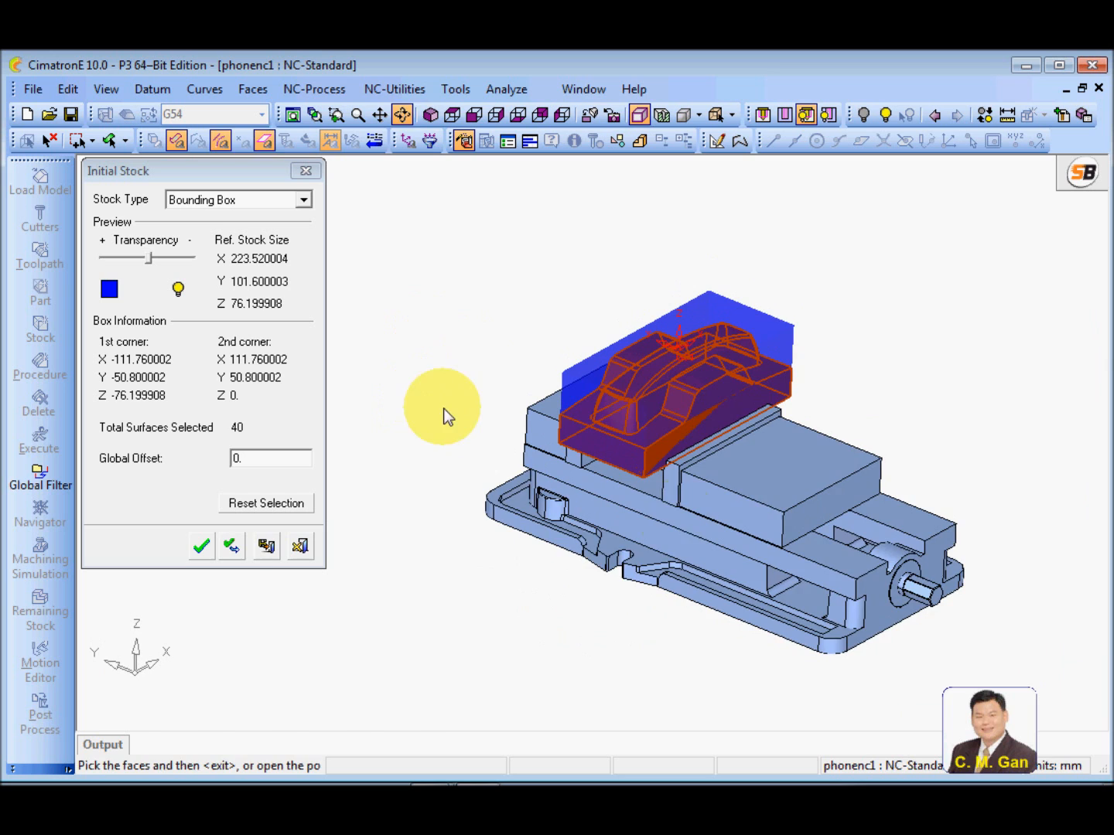
pyautogui.scroll(3, 670, 393)
pyautogui.keyDown('ctrl'); pyautogui.moveTo(614, 422); pyautogui.dragTo(510, 566, button='middle'); pyautogui.keyUp('ctrl')
pyautogui.keyDown('ctrl'); pyautogui.moveTo(673, 504); pyautogui.dragTo(537, 344); pyautogui.keyUp('ctrl')
pyautogui.click(470, 116)
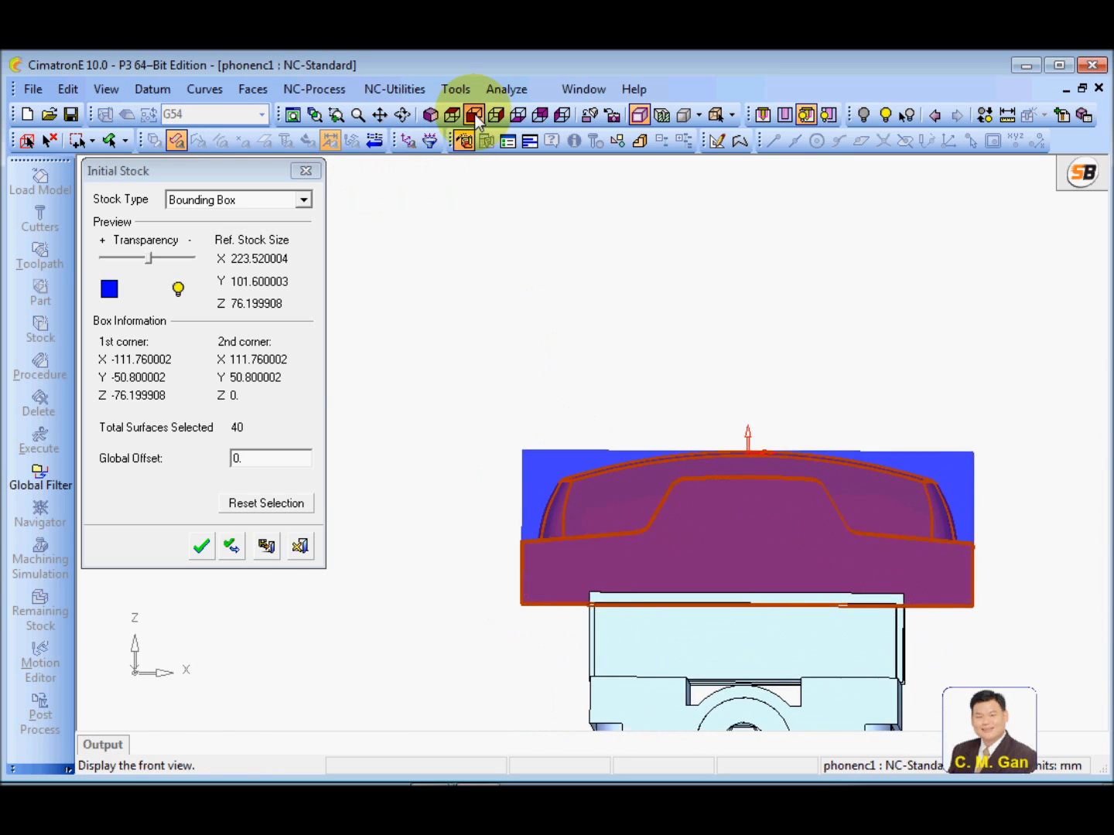
pyautogui.keyDown('ctrl'); pyautogui.moveTo(720, 421); pyautogui.dragTo(899, 567, button='middle'); pyautogui.keyUp('ctrl')
pyautogui.keyDown('ctrl'); pyautogui.moveTo(899, 567); pyautogui.dragTo(870, 488, button='right'); pyautogui.keyUp('ctrl')
pyautogui.keyDown('ctrl'); pyautogui.moveTo(870, 487); pyautogui.dragTo(788, 558, button='middle'); pyautogui.keyUp('ctrl')
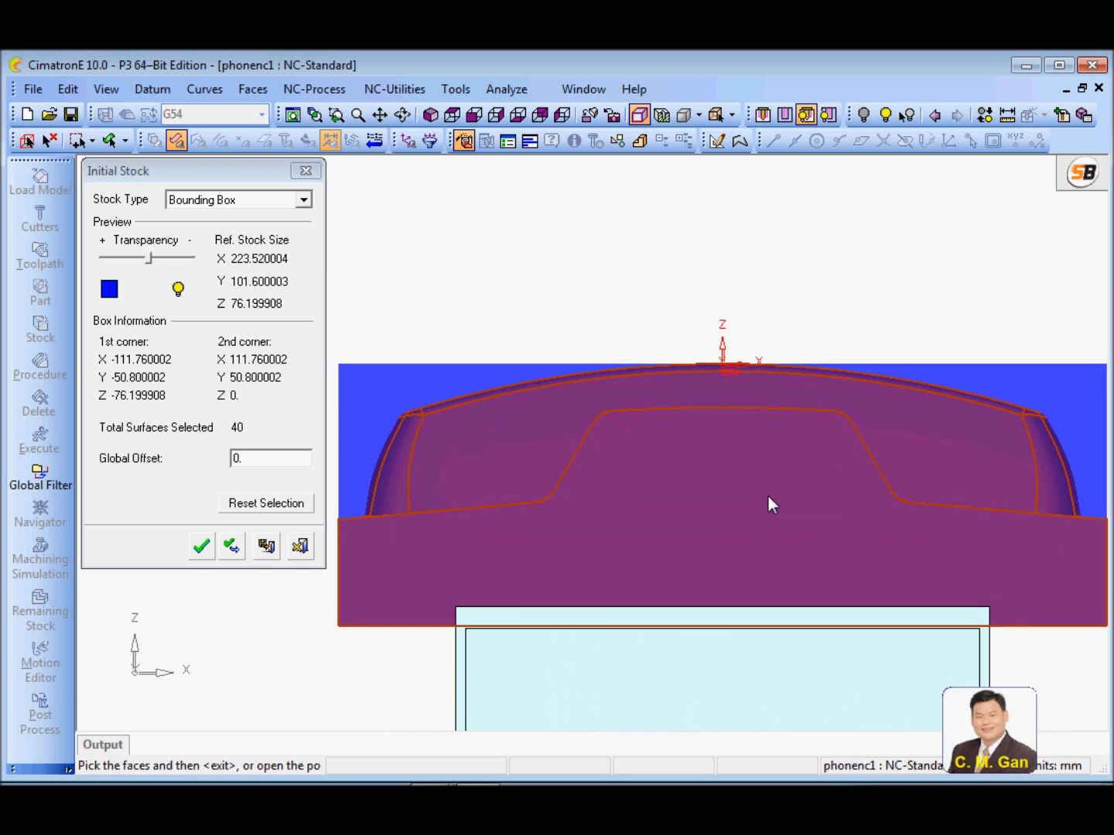
pyautogui.keyDown('ctrl'); pyautogui.moveTo(766, 437); pyautogui.dragTo(766, 374, button='right'); pyautogui.keyUp('ctrl')
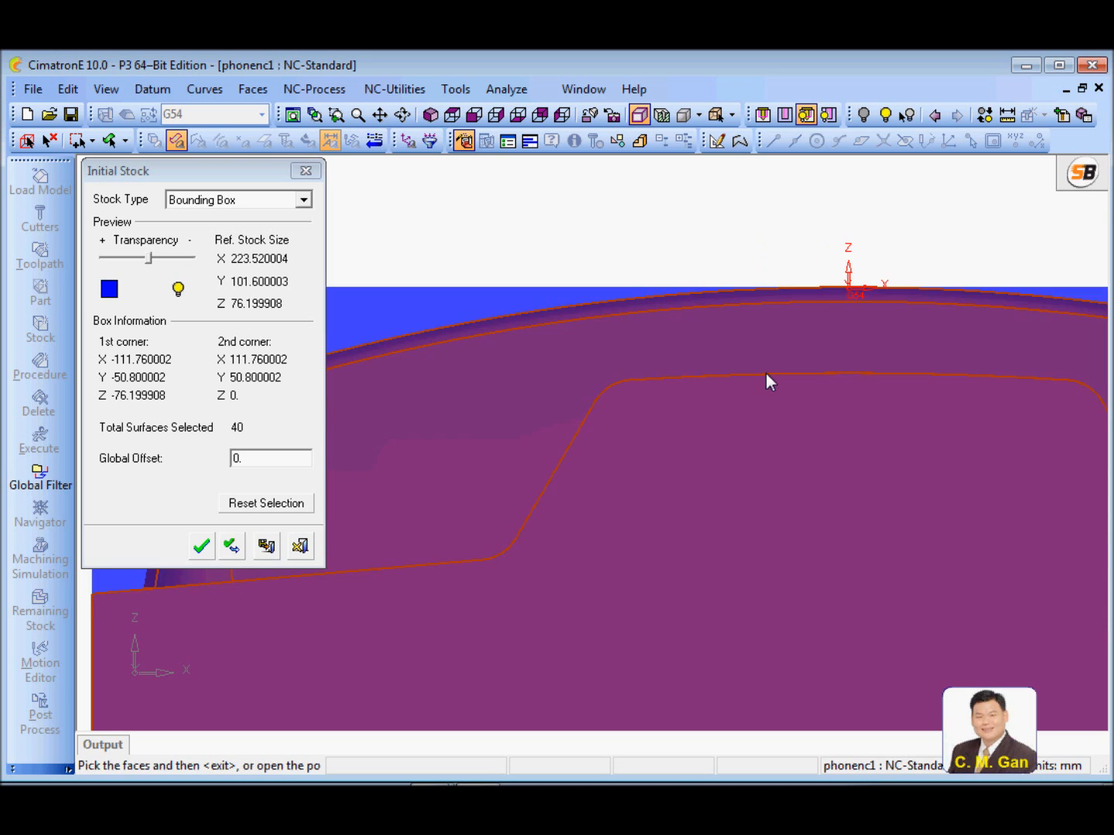
pyautogui.keyDown('ctrl'); pyautogui.moveTo(766, 373); pyautogui.dragTo(562, 477, button='middle'); pyautogui.keyUp('ctrl')
pyautogui.keyDown('ctrl'); pyautogui.moveTo(748, 563); pyautogui.dragTo(710, 350, button='right'); pyautogui.keyUp('ctrl')
pyautogui.keyDown('ctrl'); pyautogui.moveTo(734, 232); pyautogui.dragTo(648, 758, button='right'); pyautogui.keyUp('ctrl')
pyautogui.keyDown('ctrl'); pyautogui.moveTo(697, 431); pyautogui.dragTo(554, 574, button='right'); pyautogui.keyUp('ctrl')
pyautogui.keyDown('ctrl'); pyautogui.moveTo(555, 575); pyautogui.dragTo(600, 588, button='middle'); pyautogui.keyUp('ctrl')
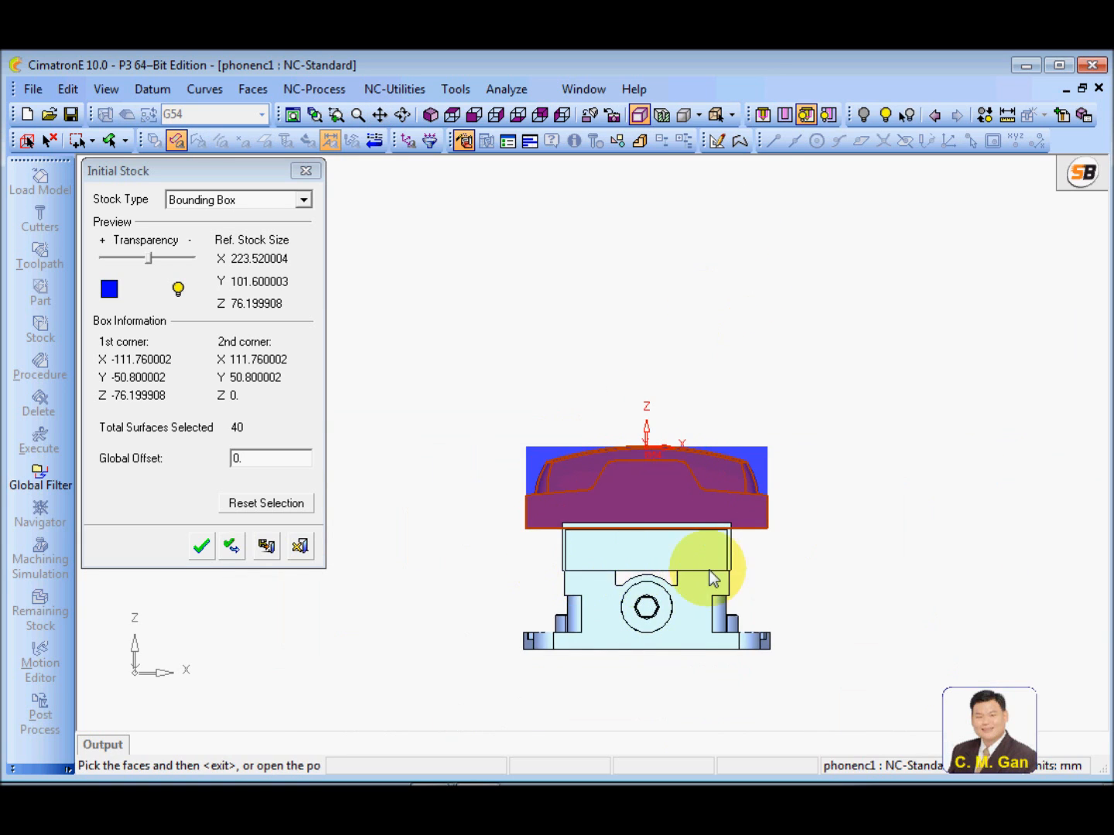
pyautogui.keyDown('ctrl'); pyautogui.moveTo(711, 577); pyautogui.dragTo(704, 269, button='right'); pyautogui.keyUp('ctrl')
pyautogui.keyDown('ctrl'); pyautogui.moveTo(805, 621); pyautogui.dragTo(731, 530, button='right'); pyautogui.keyUp('ctrl')
pyautogui.keyDown('ctrl'); pyautogui.moveTo(731, 529); pyautogui.dragTo(574, 524, button='middle'); pyautogui.keyUp('ctrl')
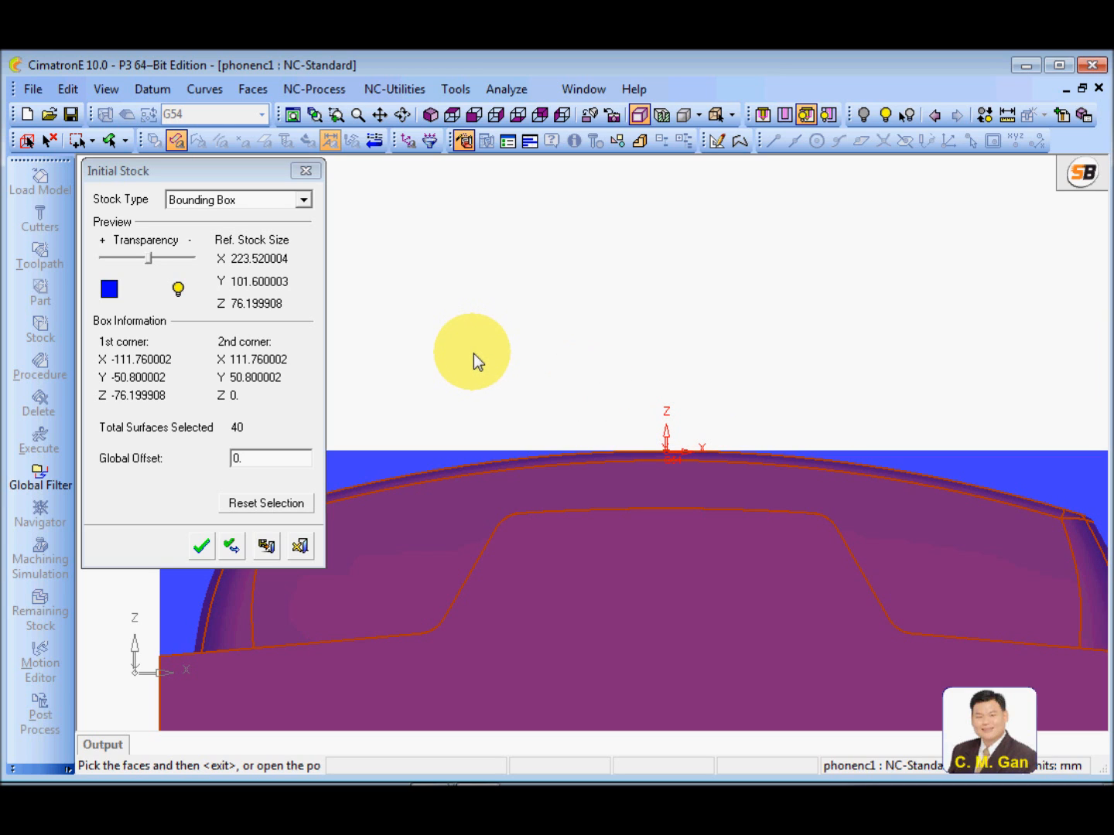
# Change the stock type to Box, set the second corner's Z to 5 and check the stock height from the front
pyautogui.click(303, 200)
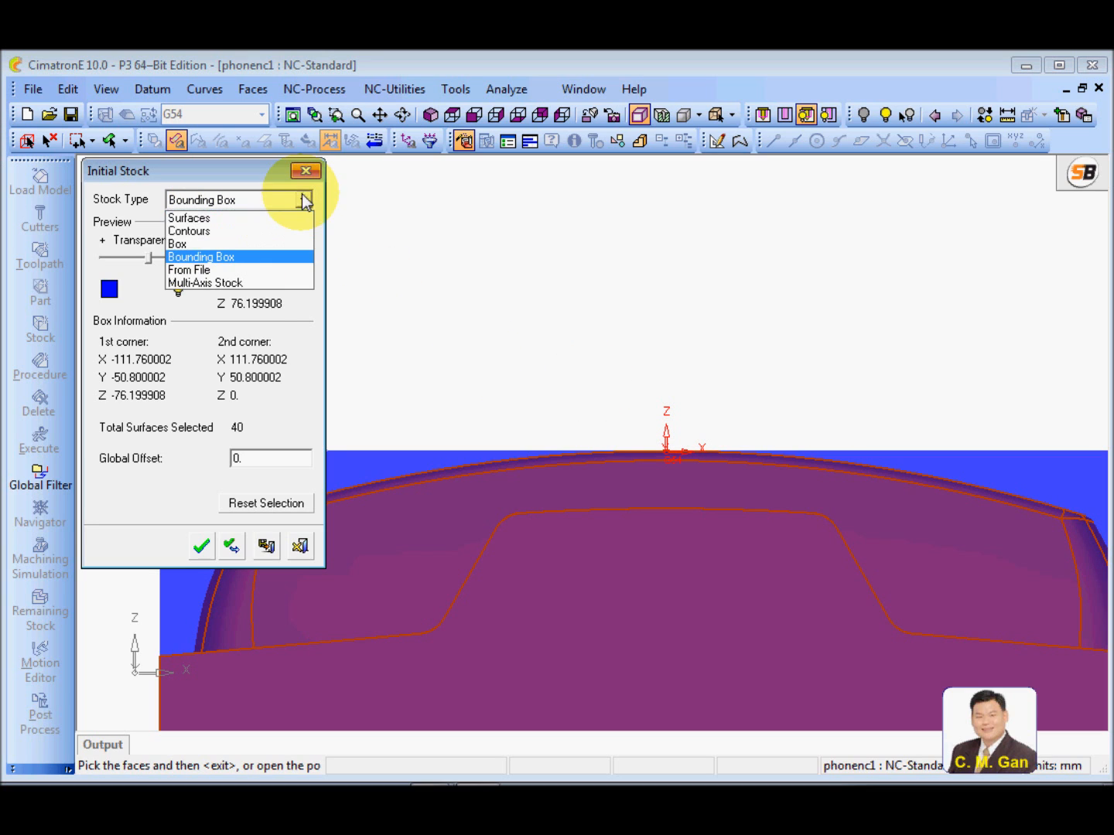
pyautogui.click(238, 245)
pyautogui.click(263, 431)
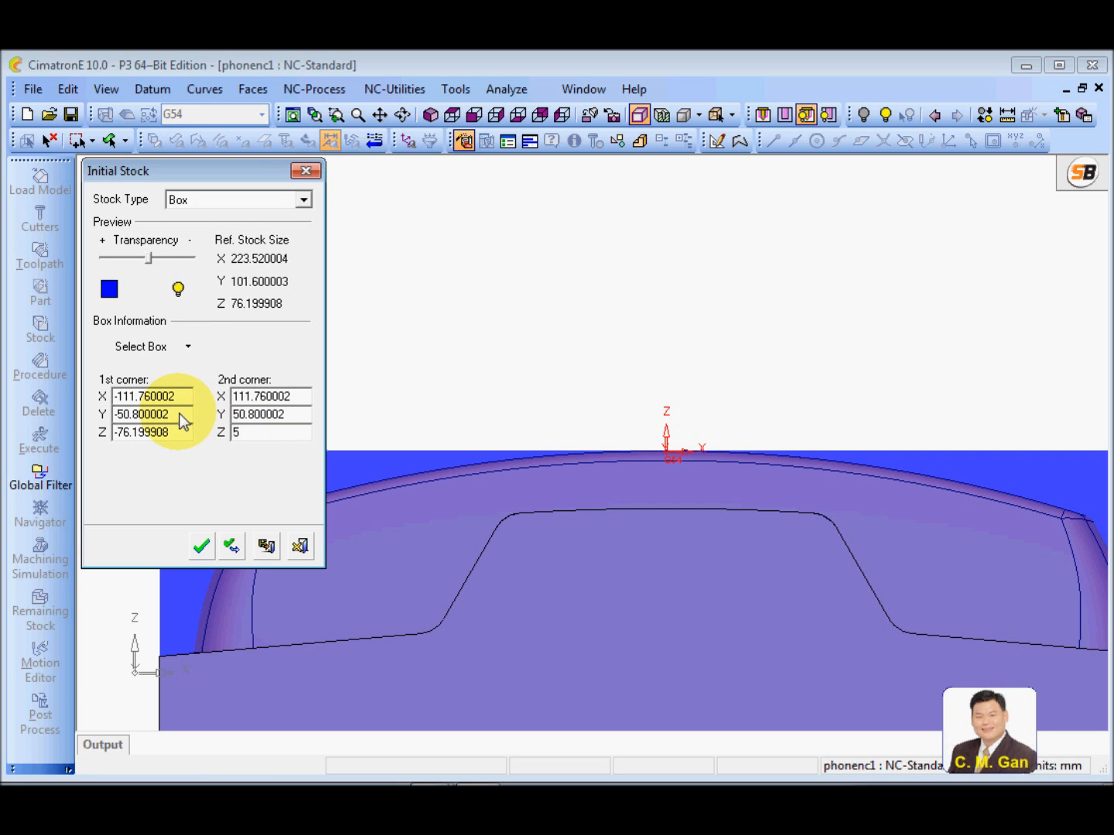
pyautogui.click(268, 416)
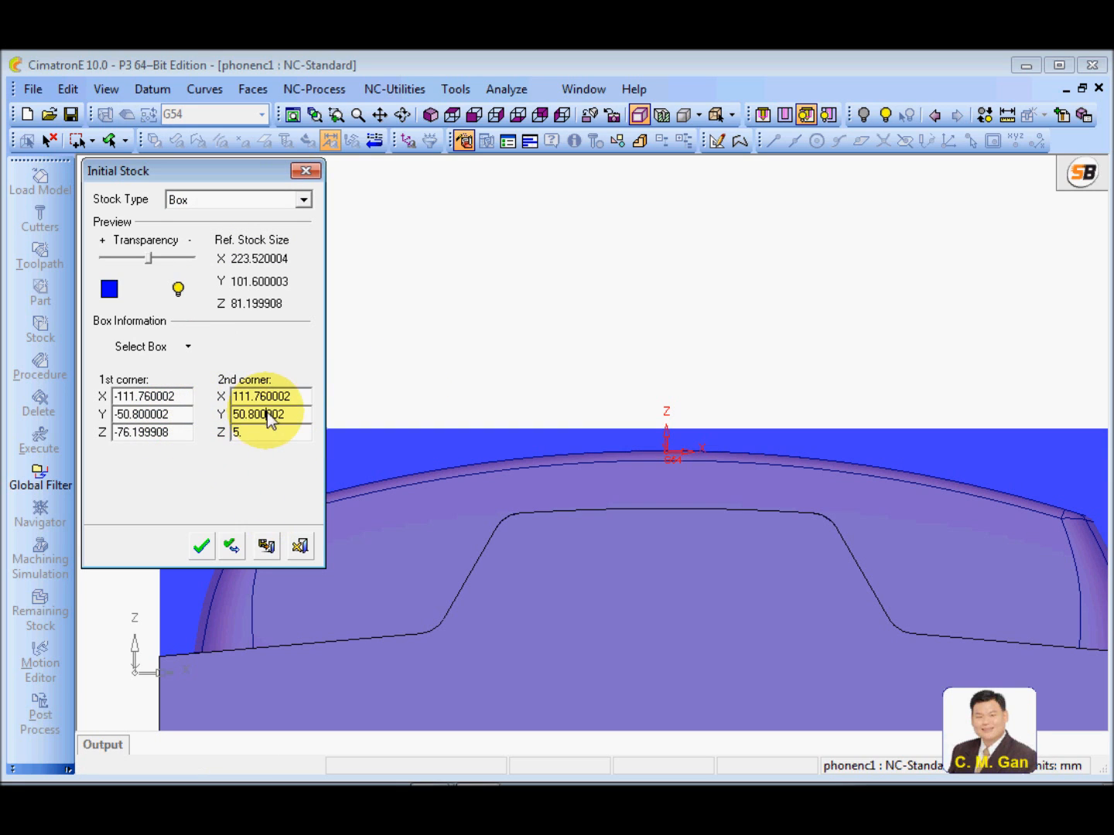
pyautogui.scroll(-5, 654, 399)
pyautogui.scroll(5, 736, 406)
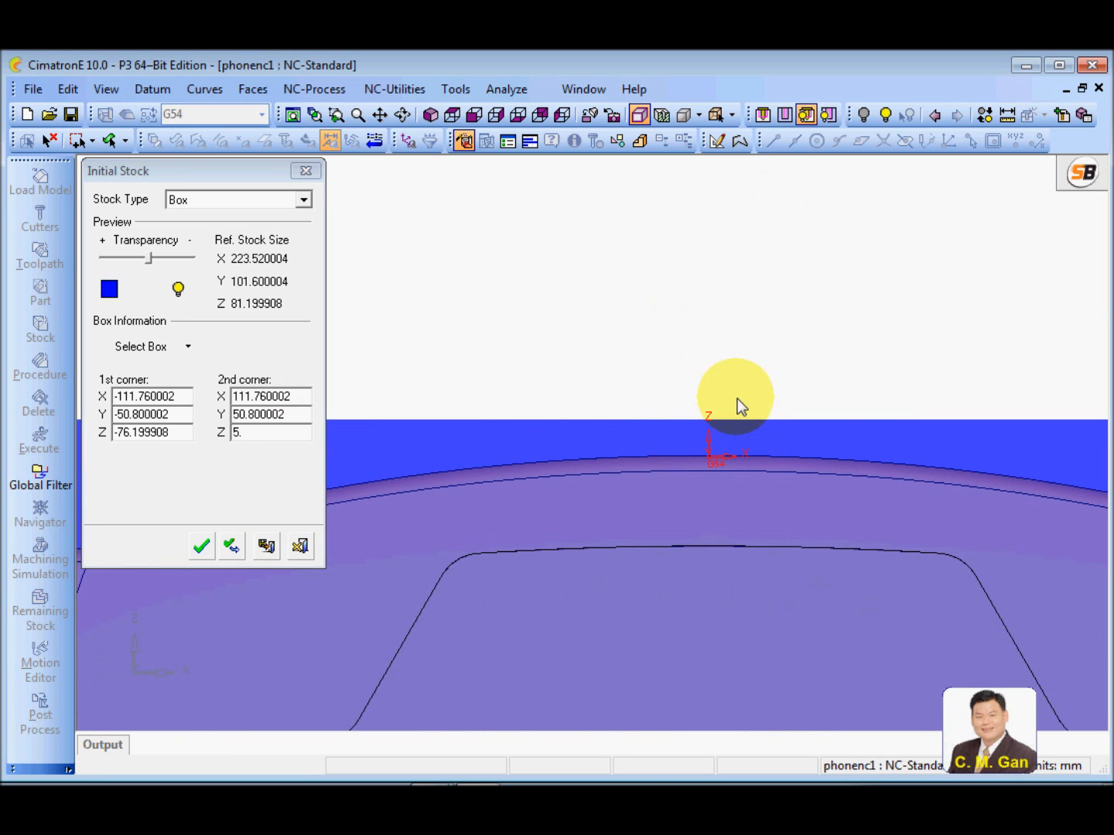
pyautogui.keyDown('ctrl'); pyautogui.moveTo(695, 214); pyautogui.dragTo(651, 714, button='right'); pyautogui.keyUp('ctrl')
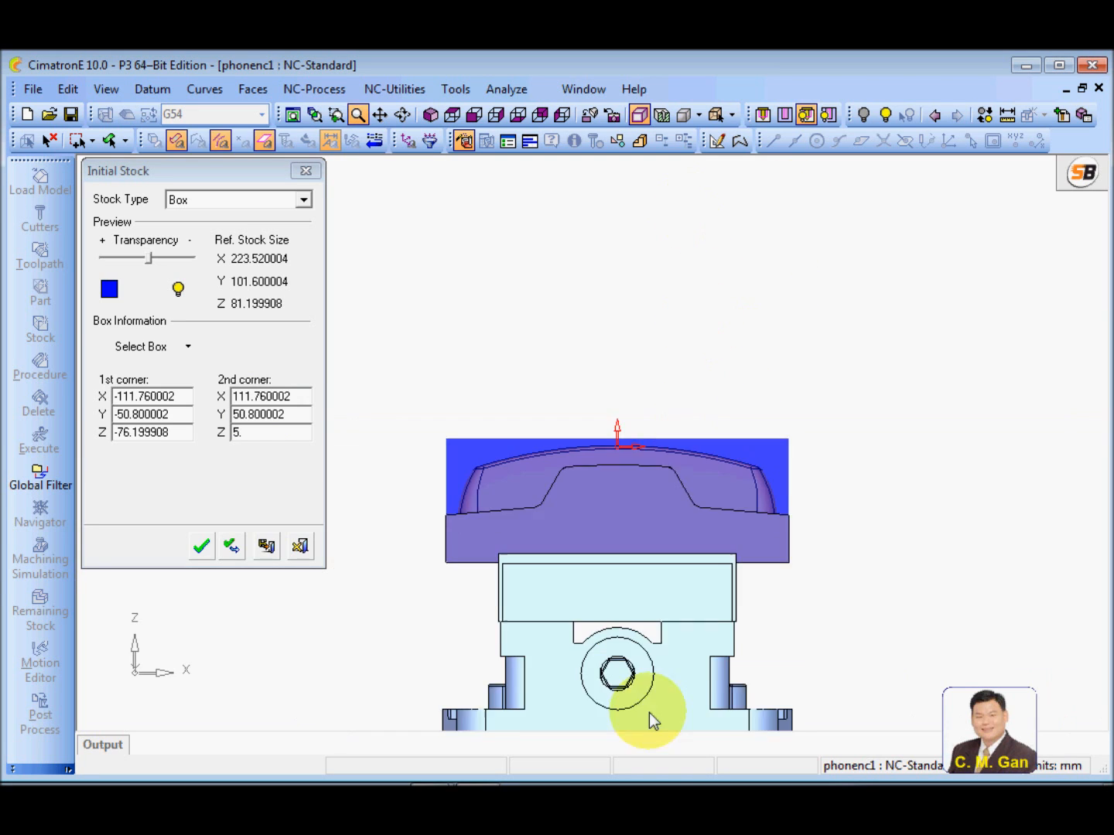
# View the Box stock around the phone part at an angle and accept the initial stock definition
pyautogui.keyDown('ctrl'); pyautogui.moveTo(659, 485); pyautogui.dragTo(657, 557); pyautogui.keyUp('ctrl')
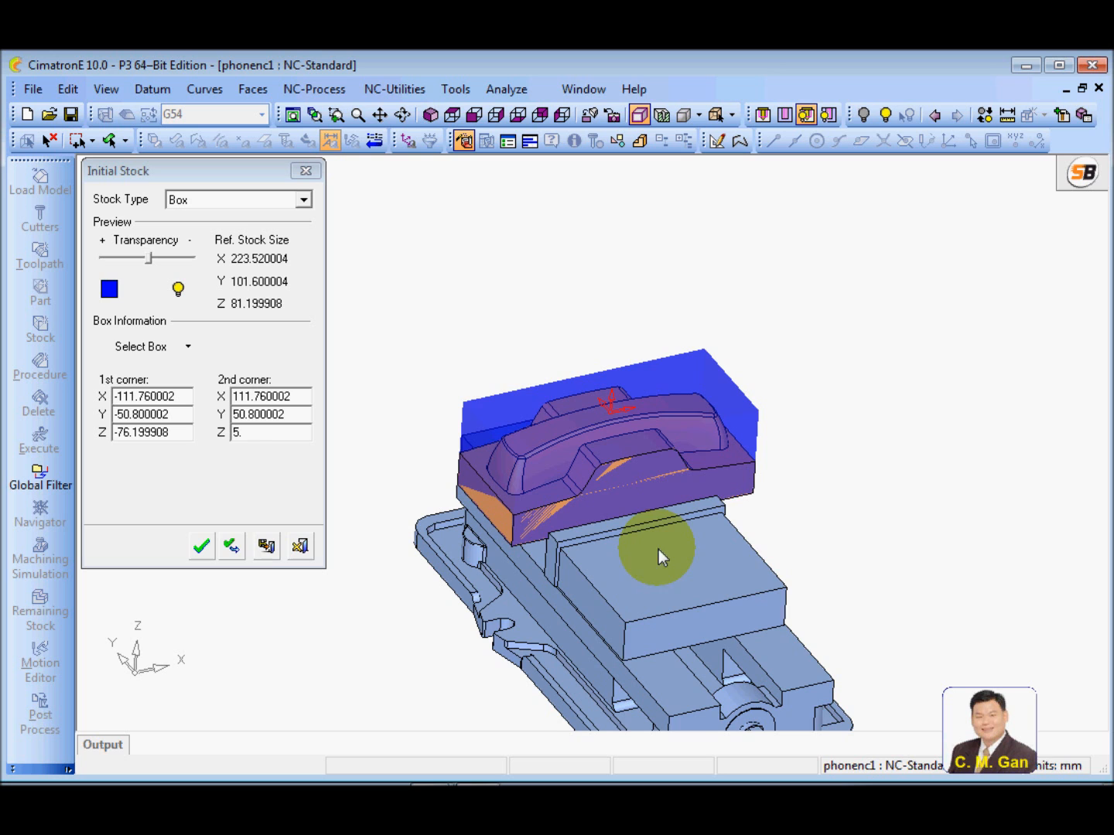
pyautogui.click(201, 546)
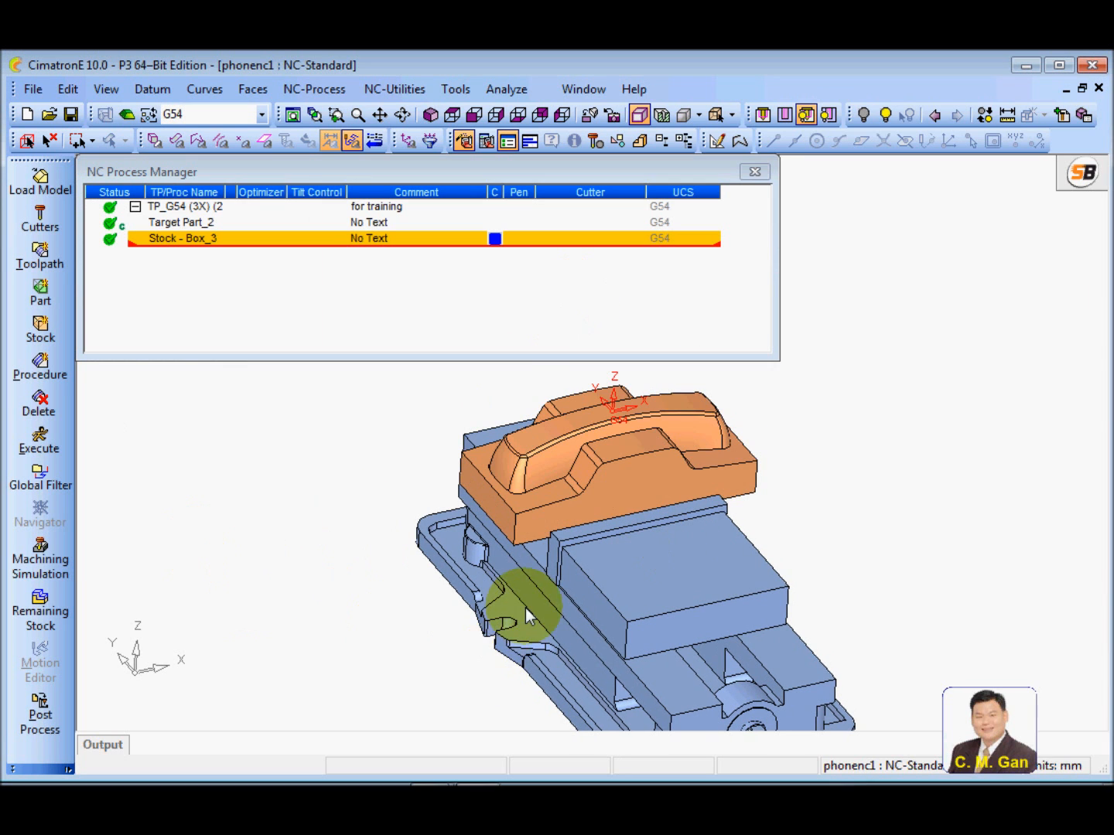
pyautogui.keyDown('ctrl'); pyautogui.moveTo(526, 609); pyautogui.dragTo(511, 528, button='right'); pyautogui.keyUp('ctrl')
pyautogui.keyDown('ctrl'); pyautogui.moveTo(512, 528); pyautogui.dragTo(664, 503); pyautogui.keyUp('ctrl')
pyautogui.keyDown('ctrl'); pyautogui.moveTo(663, 504); pyautogui.dragTo(612, 626, button='right'); pyautogui.keyUp('ctrl')
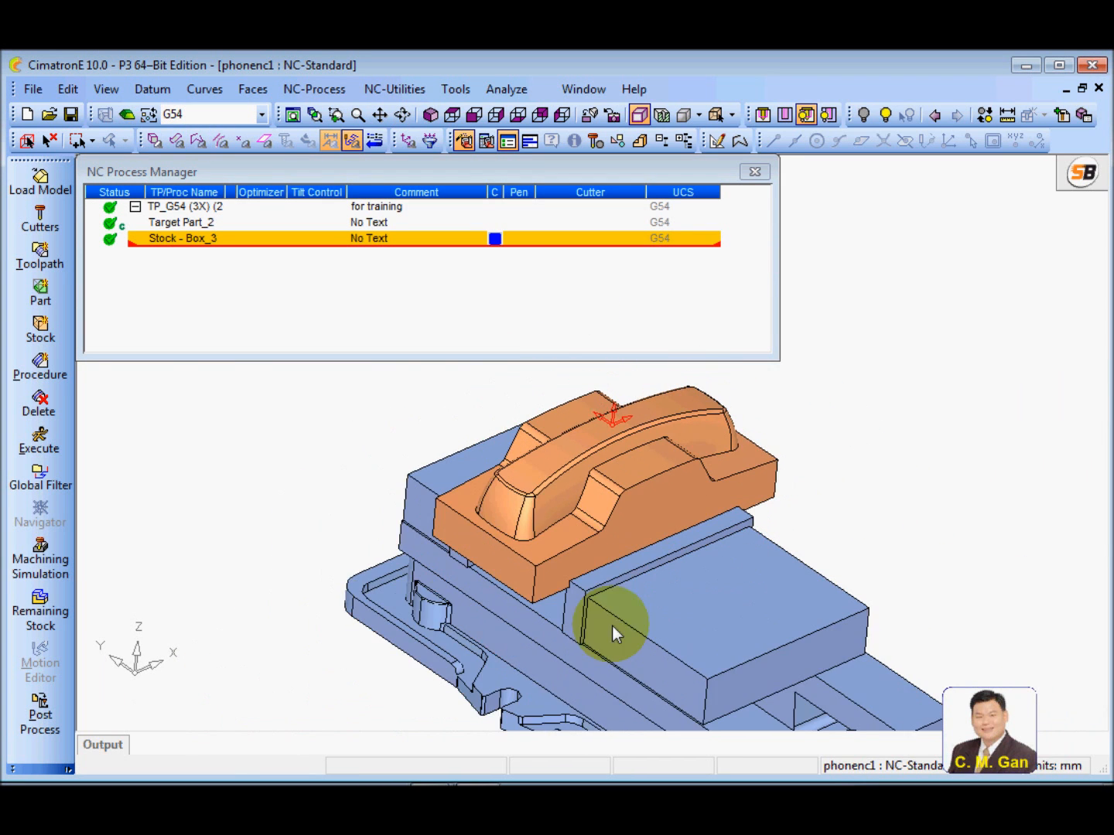
pyautogui.keyDown('ctrl'); pyautogui.moveTo(569, 535); pyautogui.dragTo(585, 518, button='middle'); pyautogui.keyUp('ctrl')
pyautogui.keyDown('ctrl'); pyautogui.moveTo(441, 480); pyautogui.dragTo(437, 470); pyautogui.keyUp('ctrl')
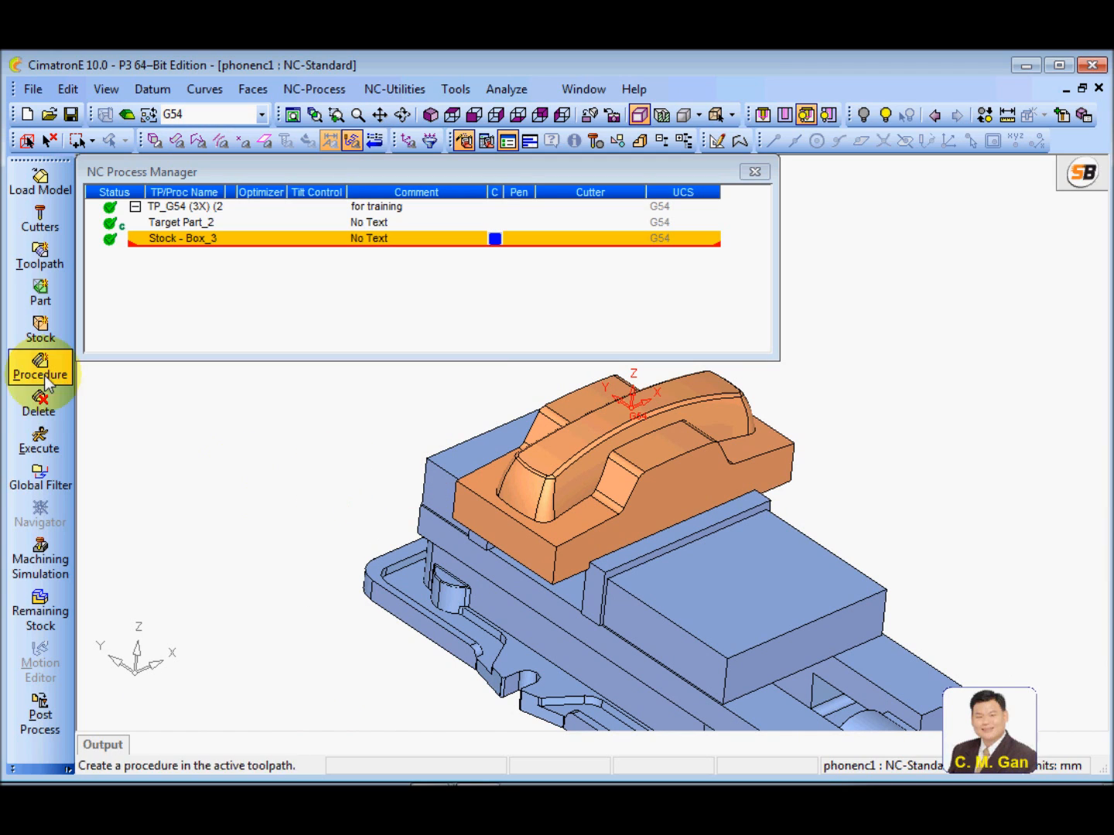
pyautogui.click(298, 524)
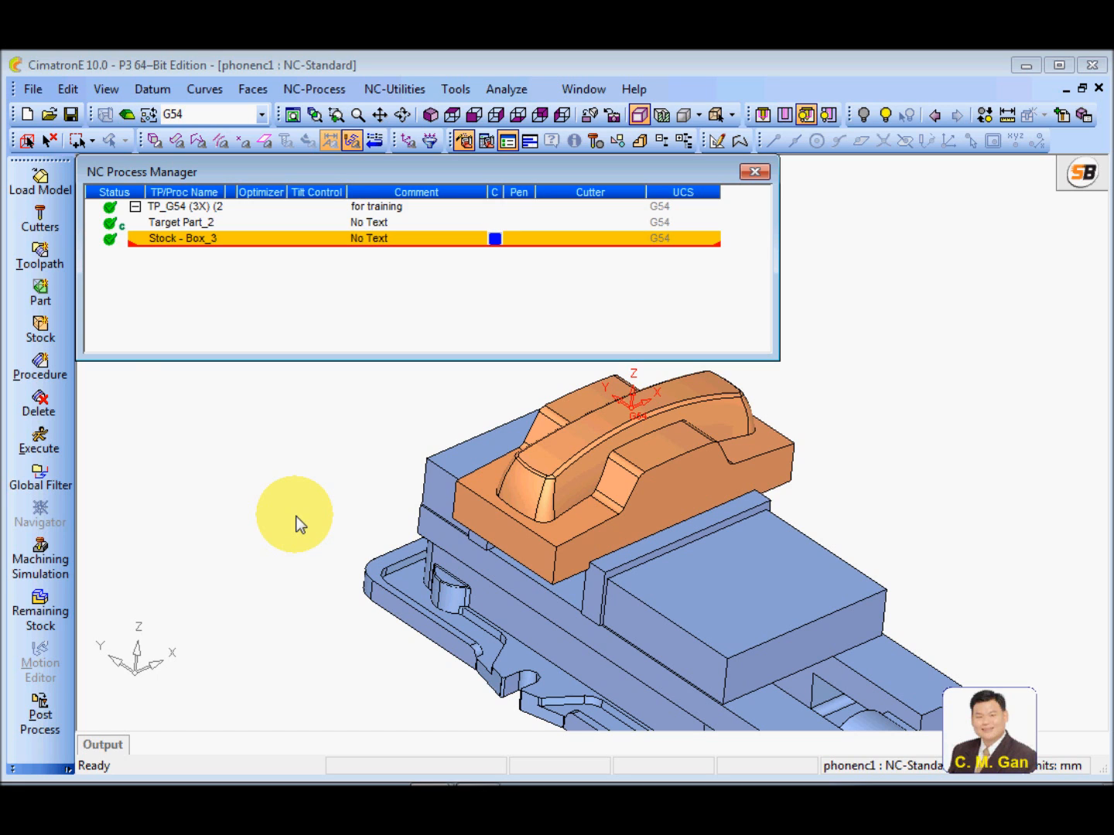
# Open the cutters and holders definition for the current NC document
pyautogui.click(40, 220)
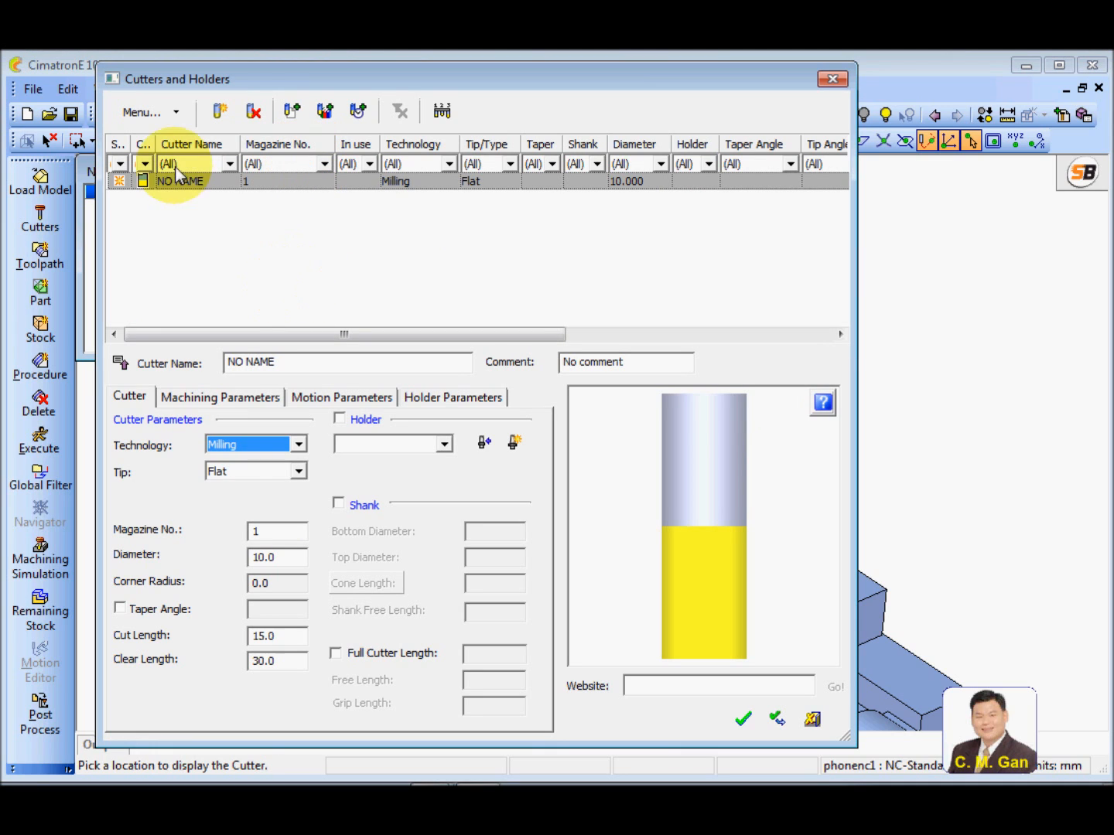
# Add two extra cutters to the cutter list and delete both of them again
pyautogui.click(220, 112)
pyautogui.click(220, 112)
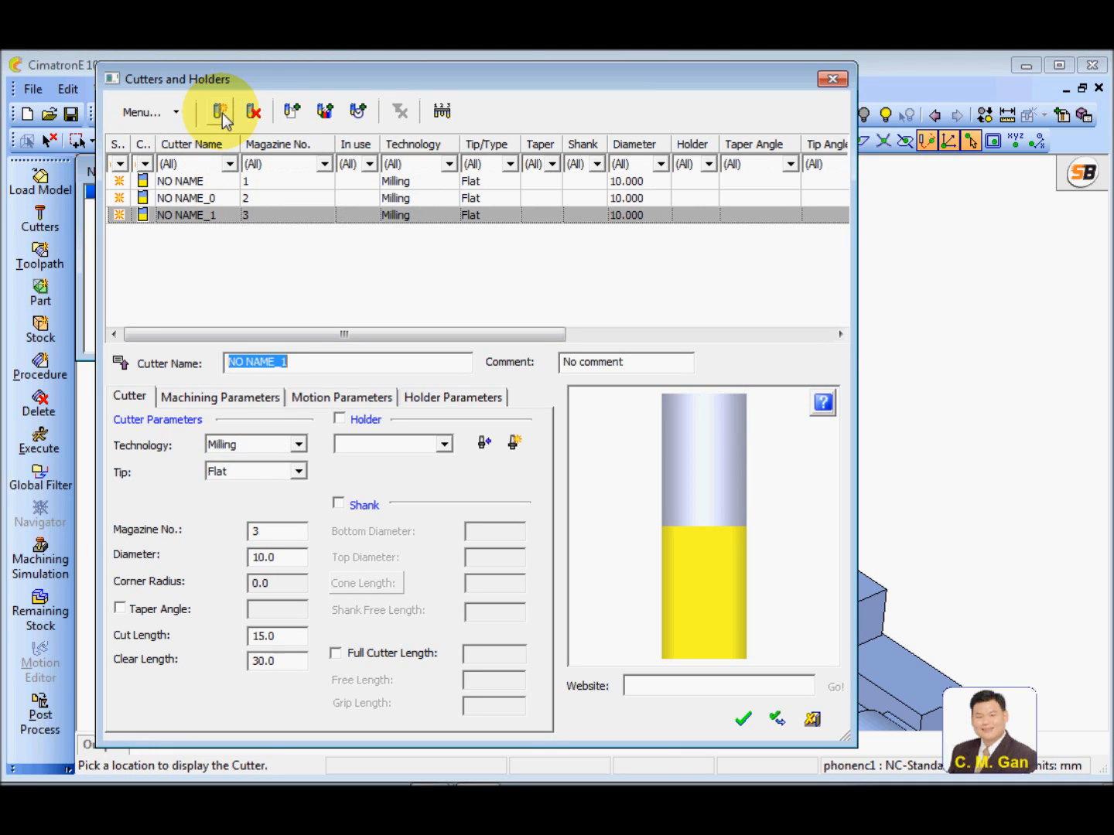
pyautogui.click(253, 113)
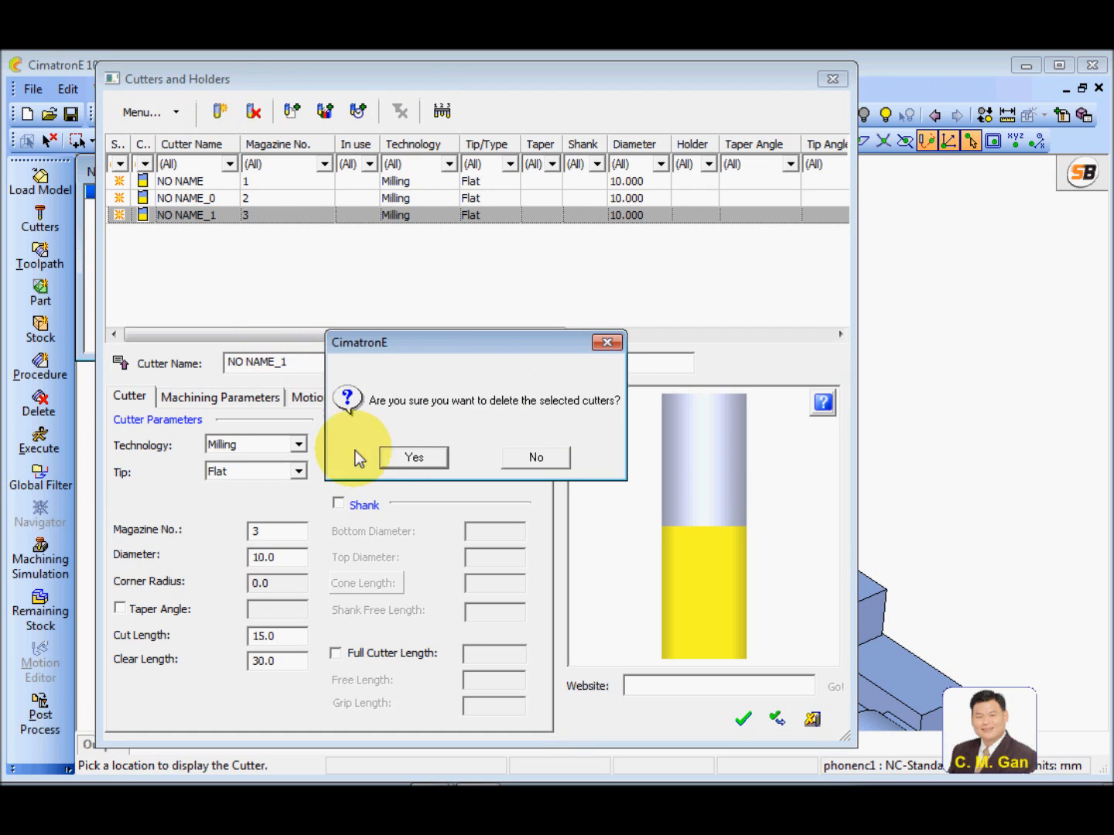
pyautogui.click(411, 455)
pyautogui.click(253, 113)
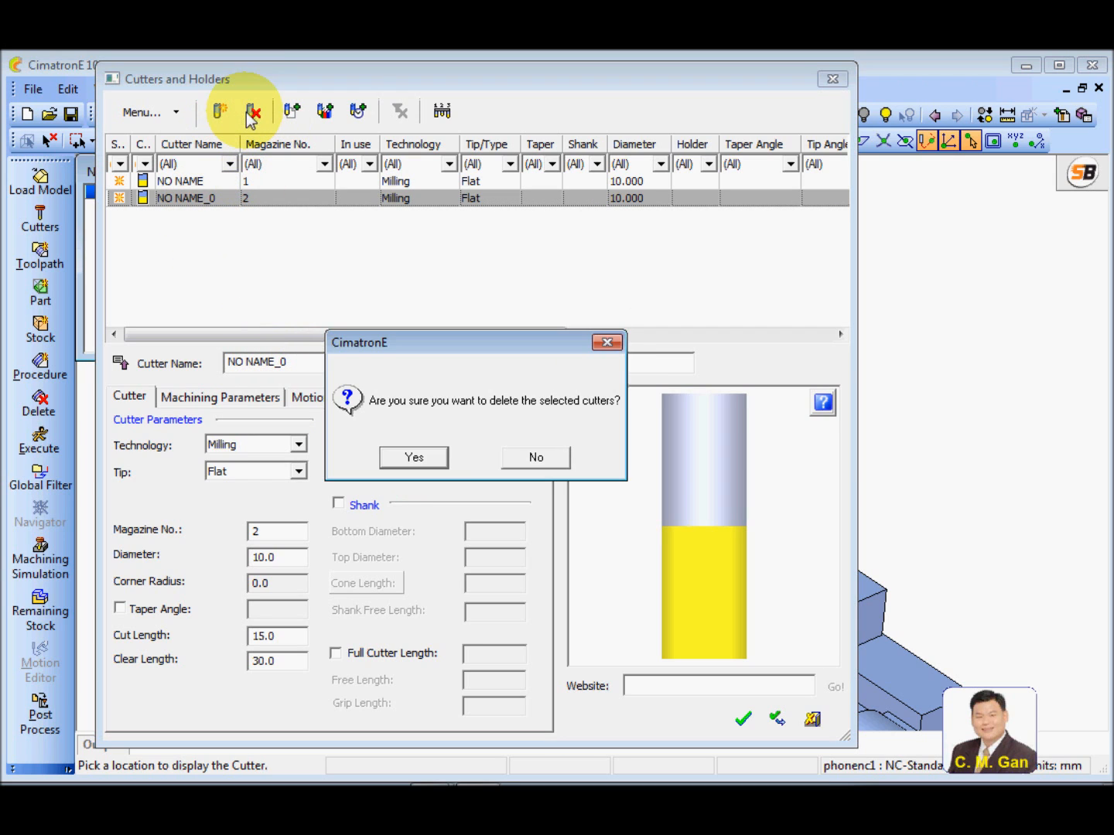
pyautogui.click(425, 460)
# Rename the remaining cutter in the list to REM32R6
pyautogui.click(191, 183)
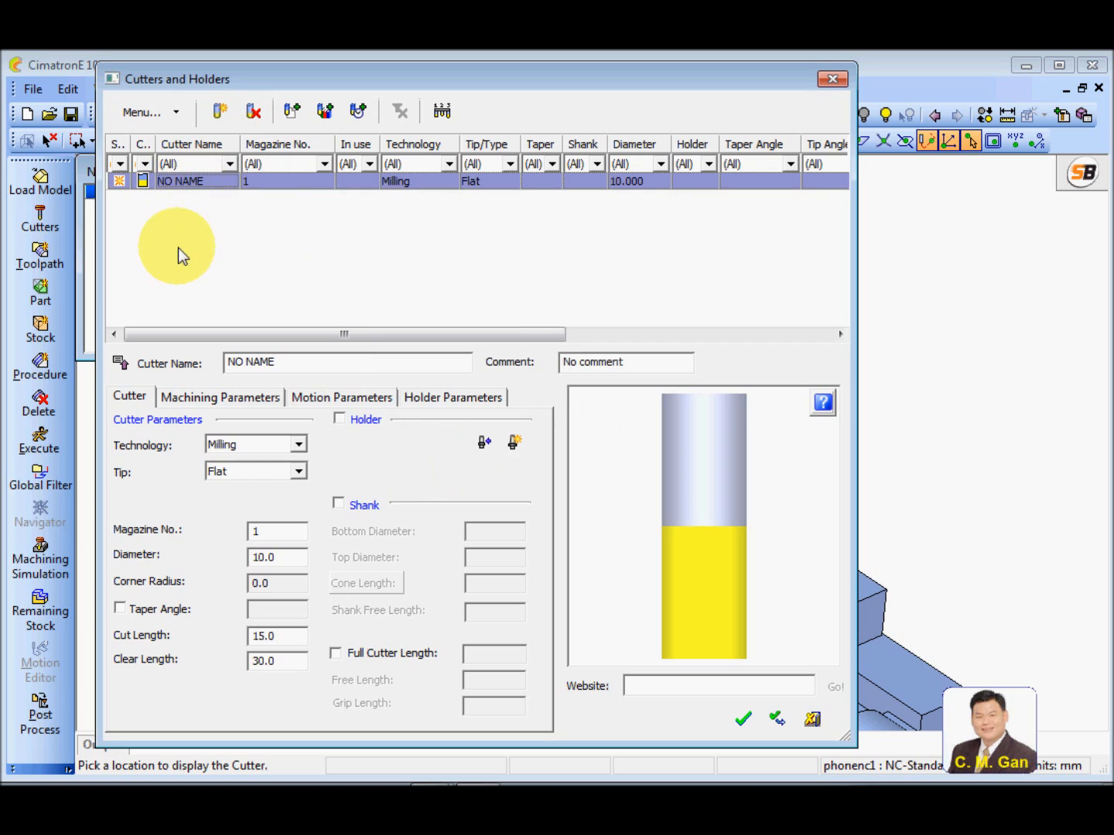
pyautogui.click(288, 364)
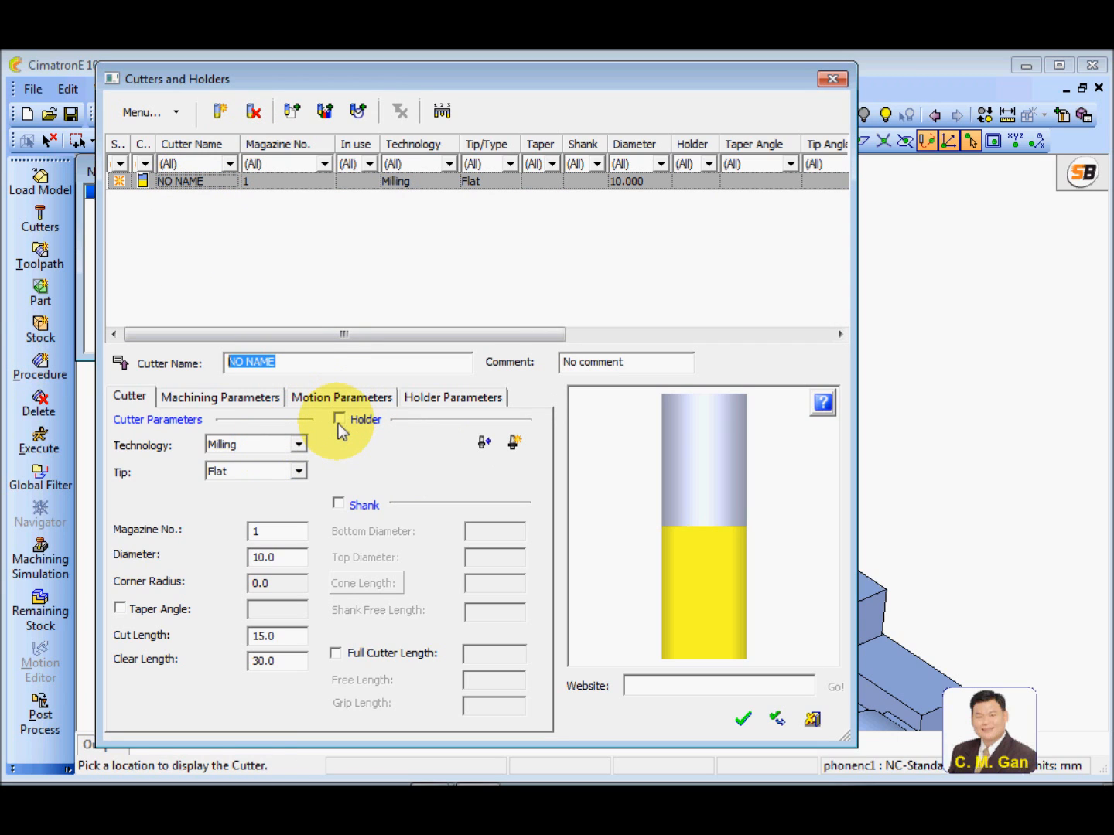
pyautogui.write('REM32R6')
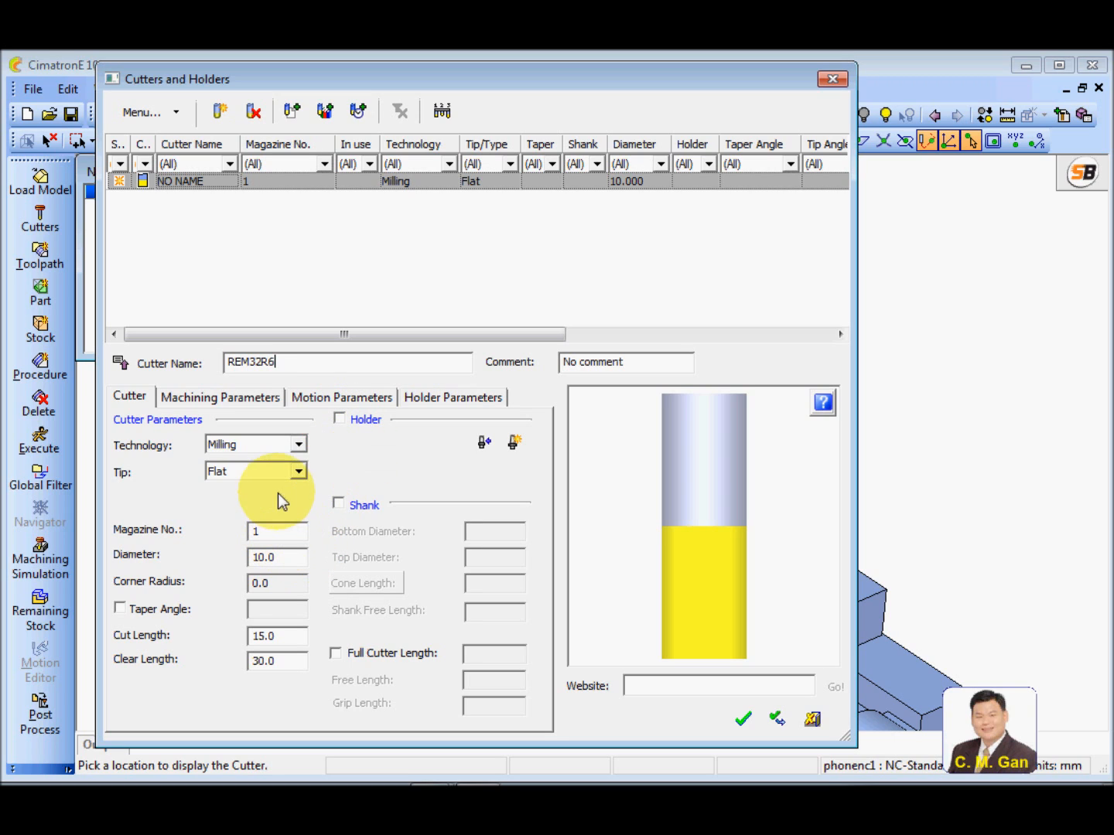
# Keep Milling as the technology and magazine number 1 for cutter REM32R6, and set its diameter to 32
pyautogui.click(298, 444)
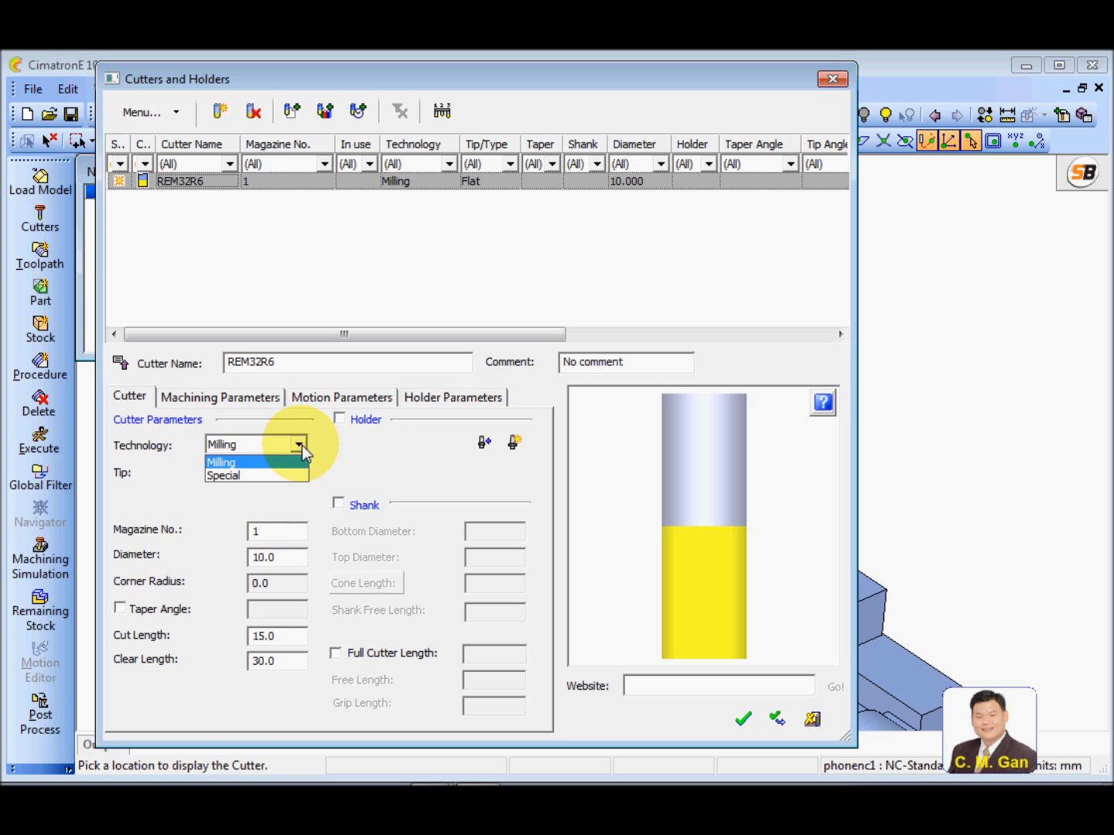
pyautogui.click(262, 460)
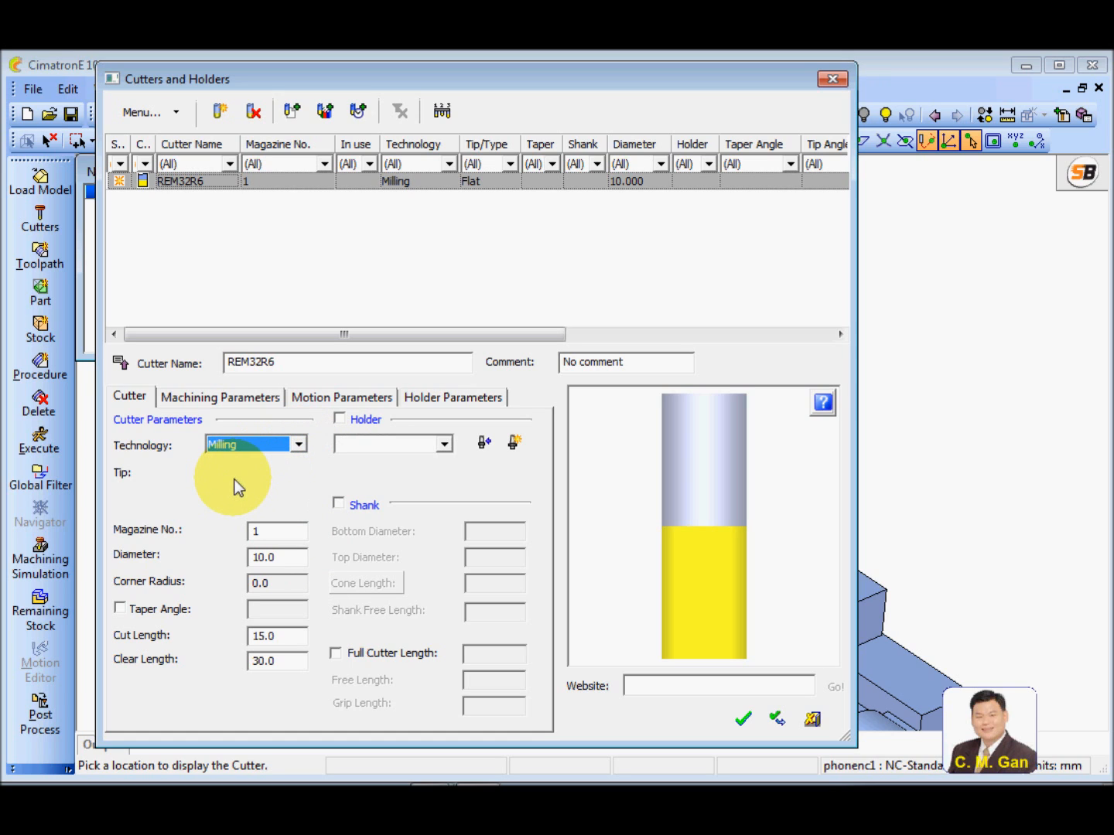
pyautogui.click(273, 531)
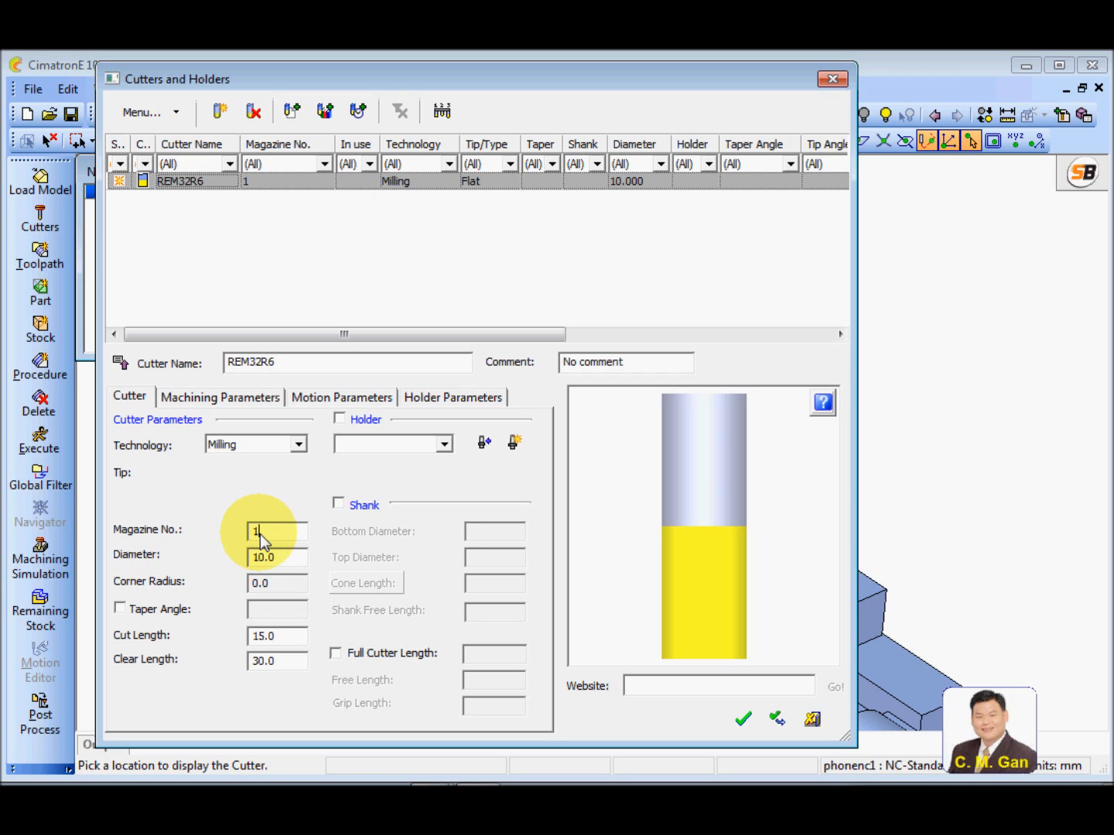
pyautogui.click(280, 563)
pyautogui.doubleClick(280, 563)
pyautogui.write('32')
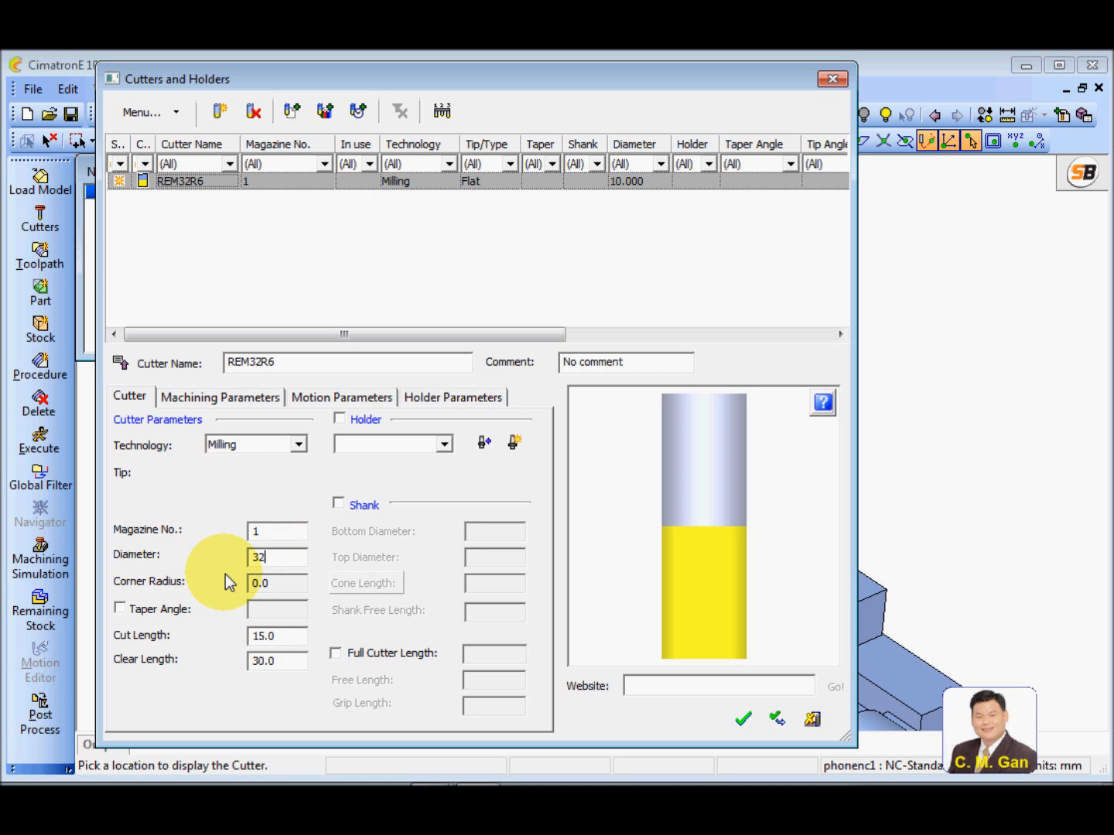
# Try the Flat and Ball tip types on cutter REM32R6
pyautogui.click(296, 474)
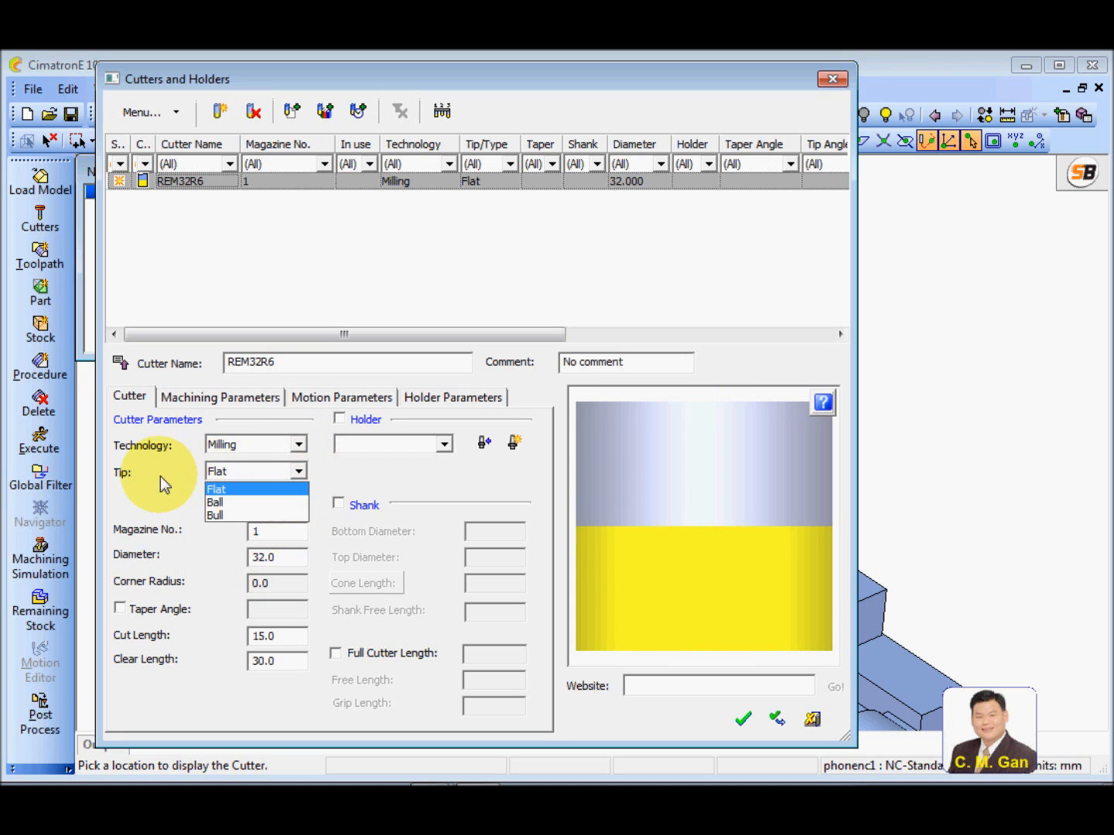
pyautogui.click(273, 488)
pyautogui.click(298, 471)
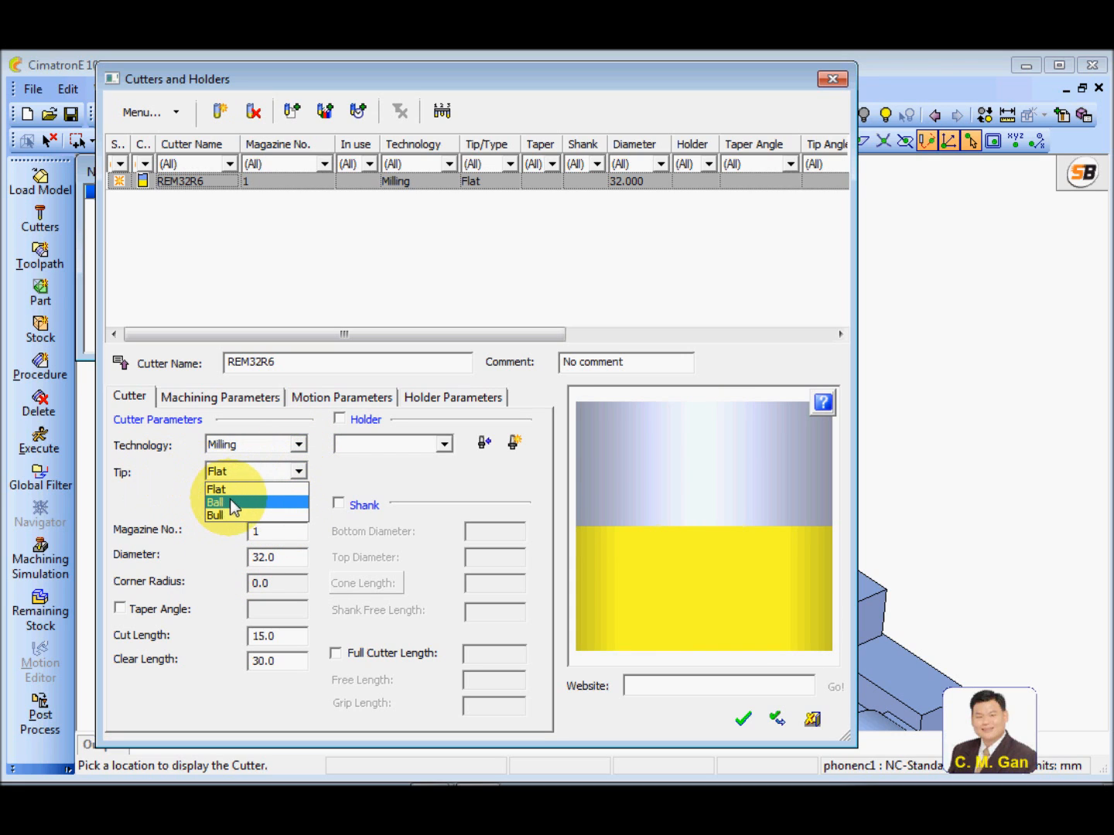
pyautogui.click(233, 504)
pyautogui.click(298, 472)
pyautogui.click(288, 490)
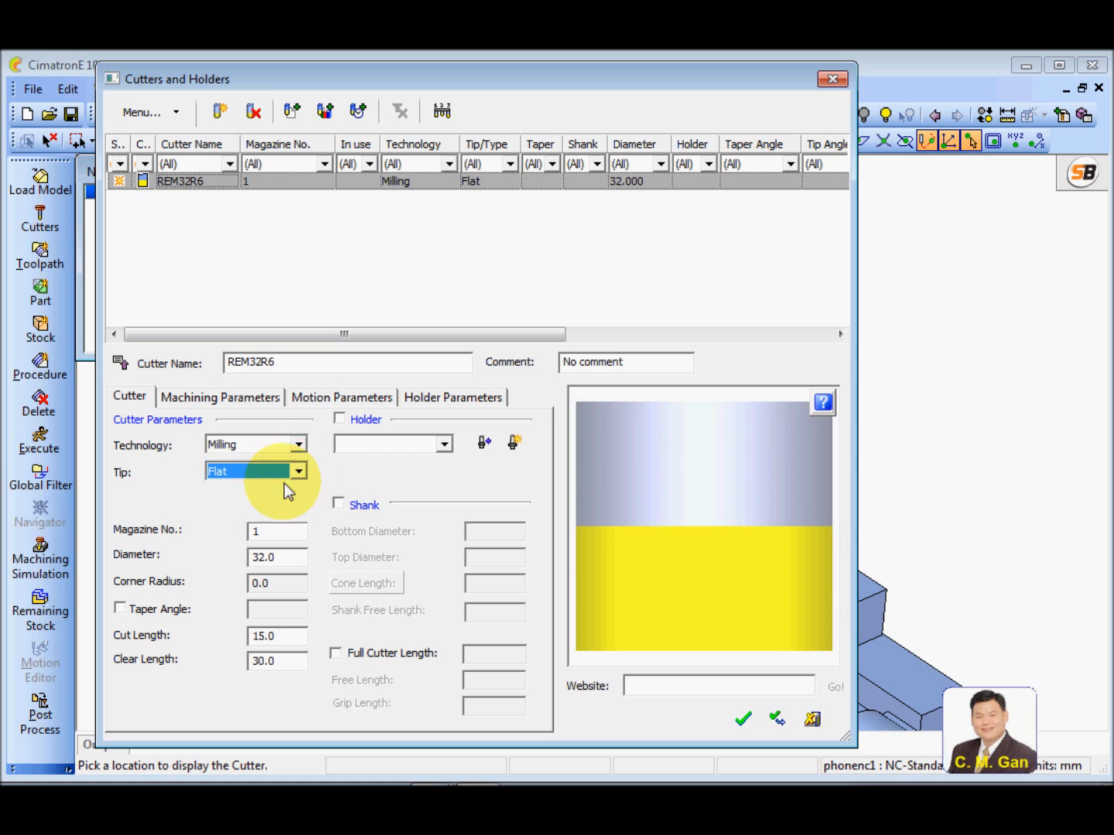
pyautogui.click(298, 471)
pyautogui.click(247, 505)
# Set the cutter's tip type to Bull with a corner radius of 6
pyautogui.click(300, 472)
pyautogui.click(246, 518)
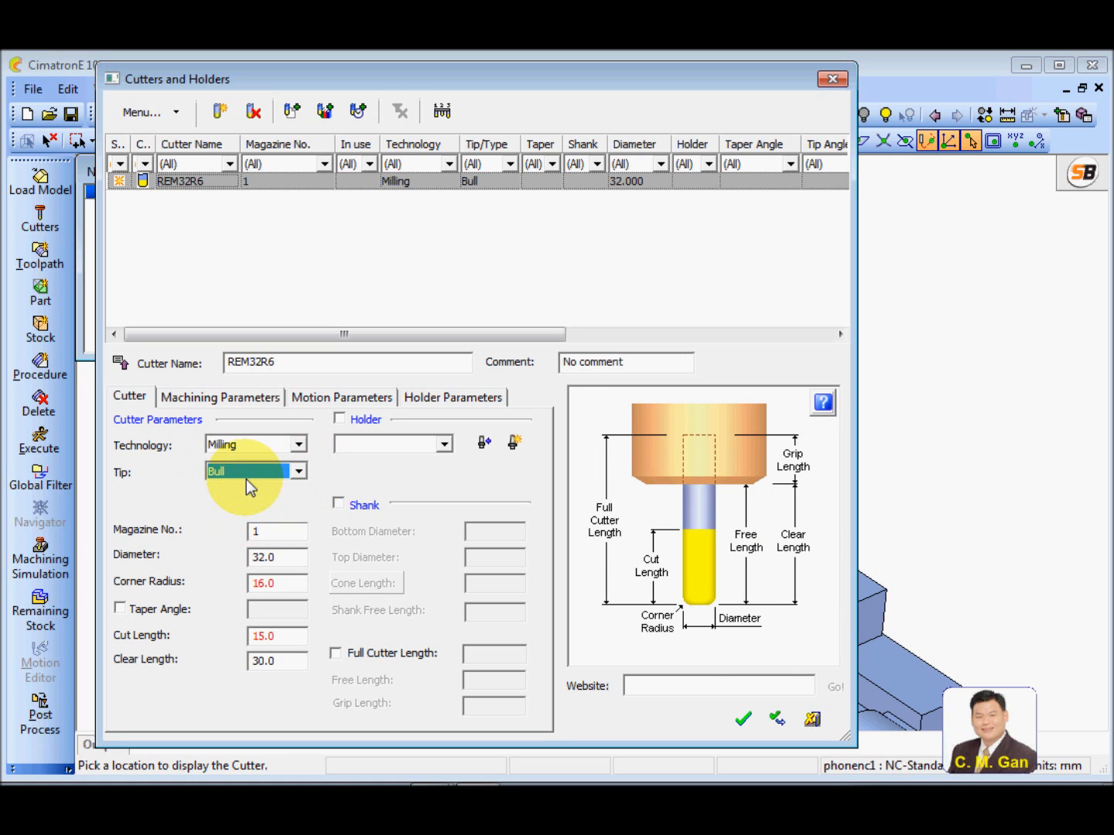
pyautogui.click(284, 566)
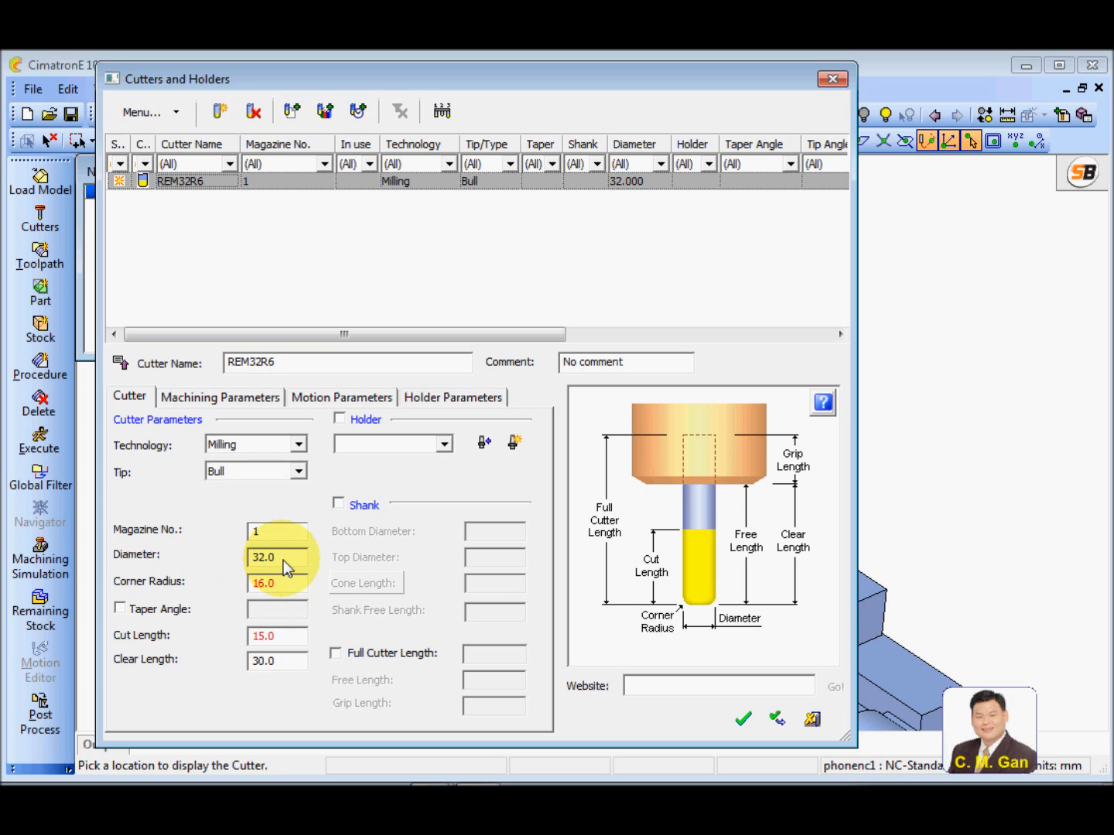
pyautogui.doubleClick(286, 585)
pyautogui.write('6')
# Set the cutter's cut length to 12 and clear length to 60, and accept the cutter definition
pyautogui.doubleClick(288, 637)
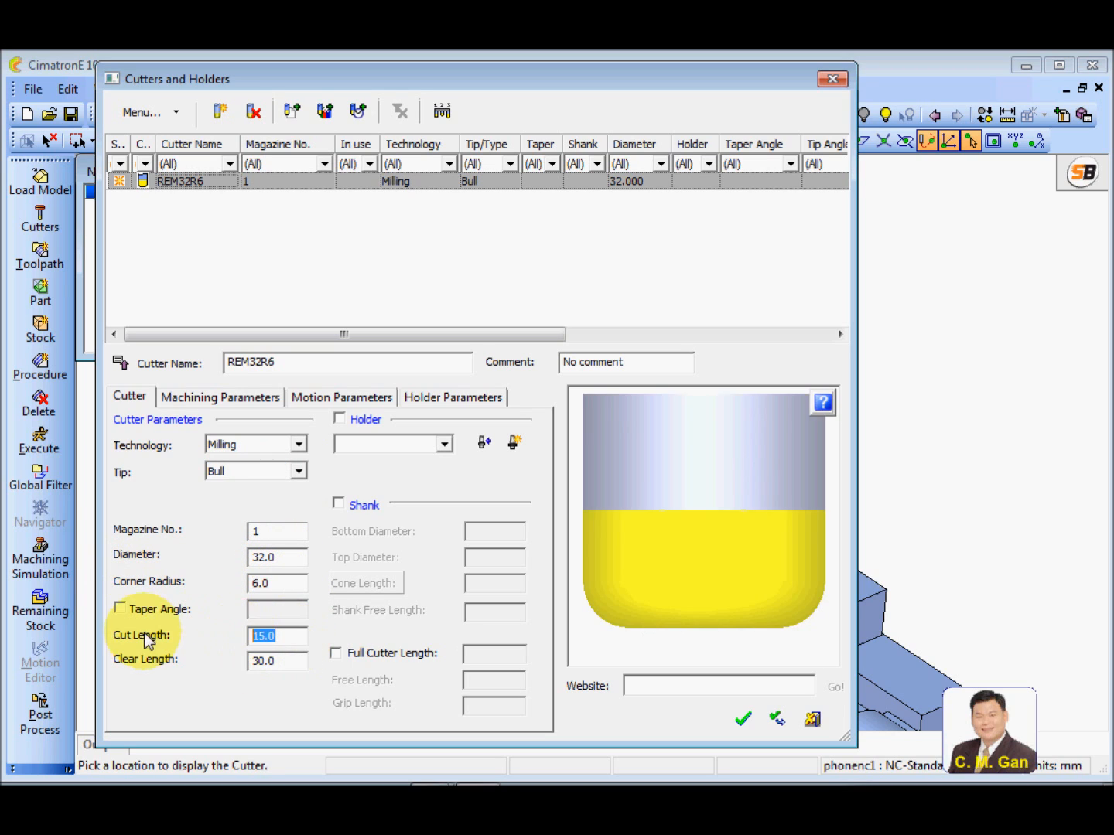
pyautogui.write('12')
pyautogui.doubleClick(274, 662)
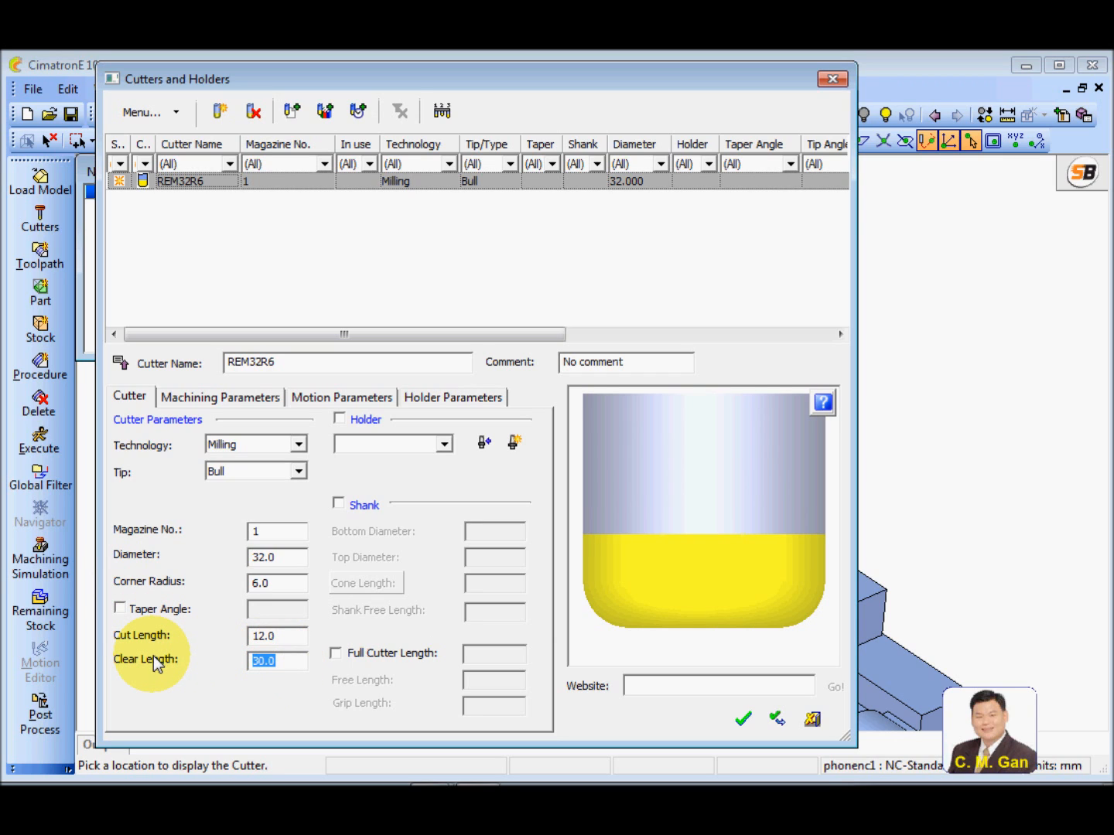
pyautogui.write('60')
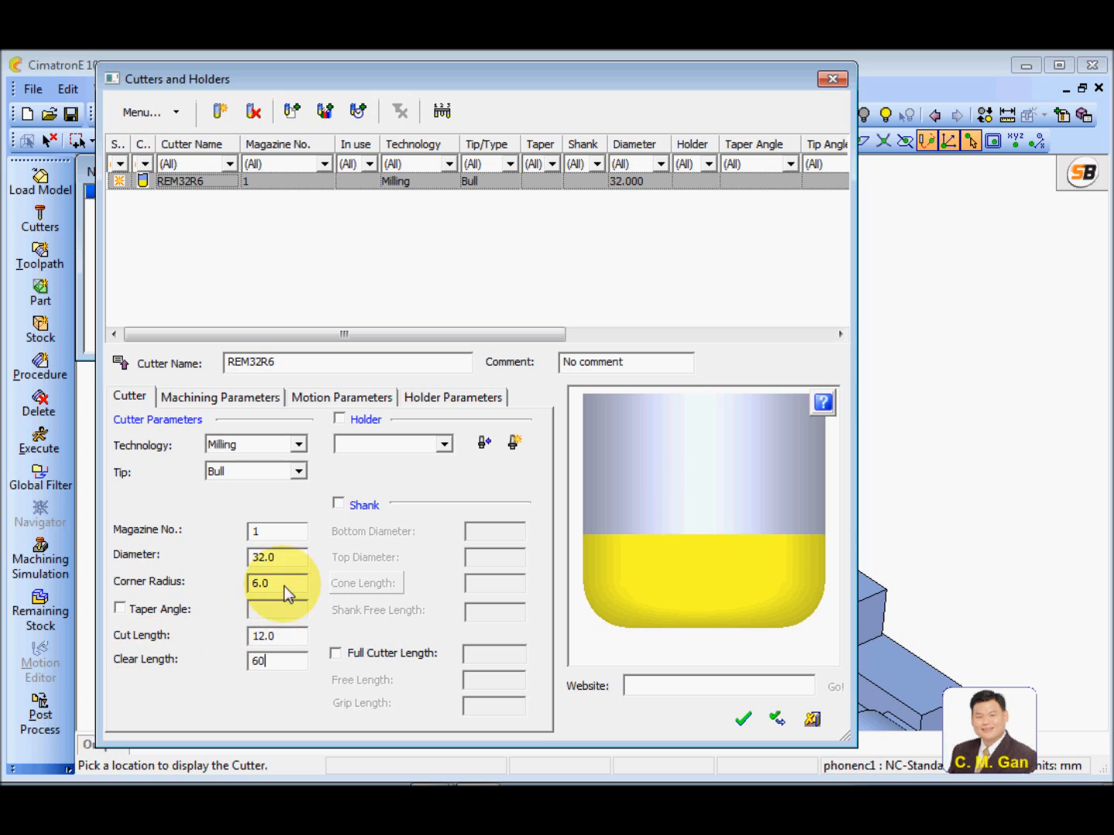
pyautogui.press('Return')
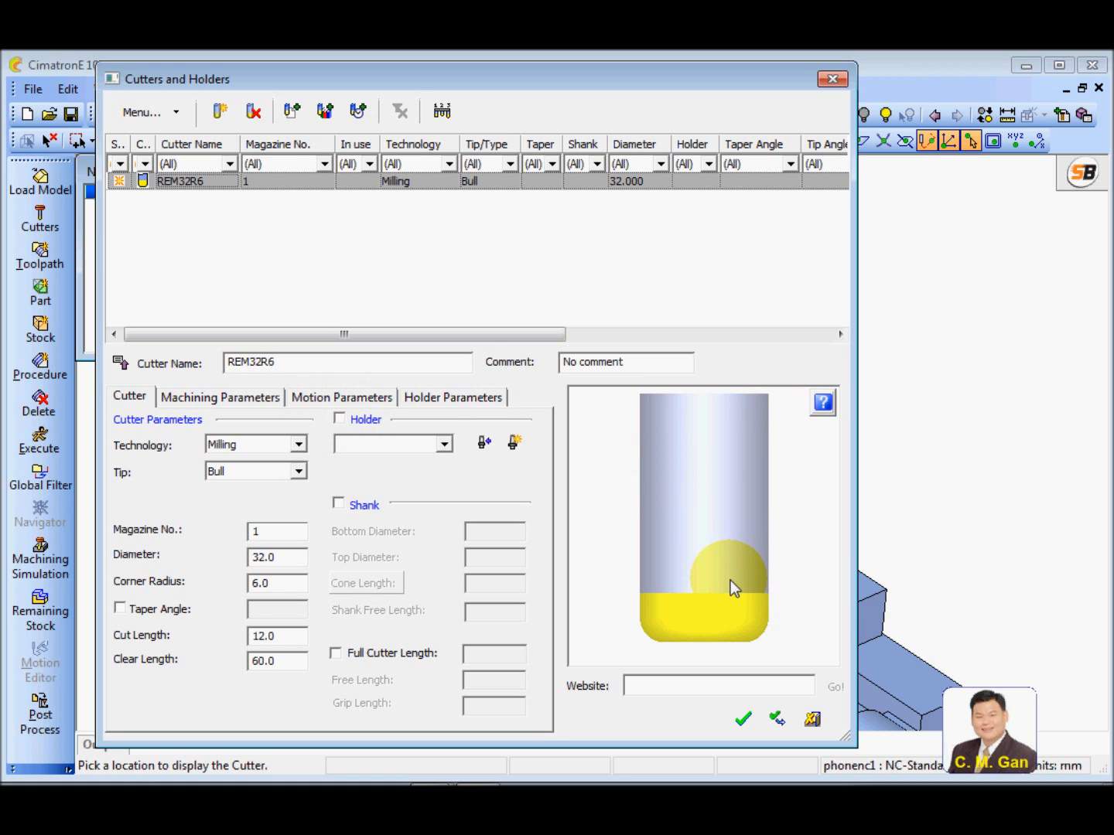
pyautogui.click(742, 720)
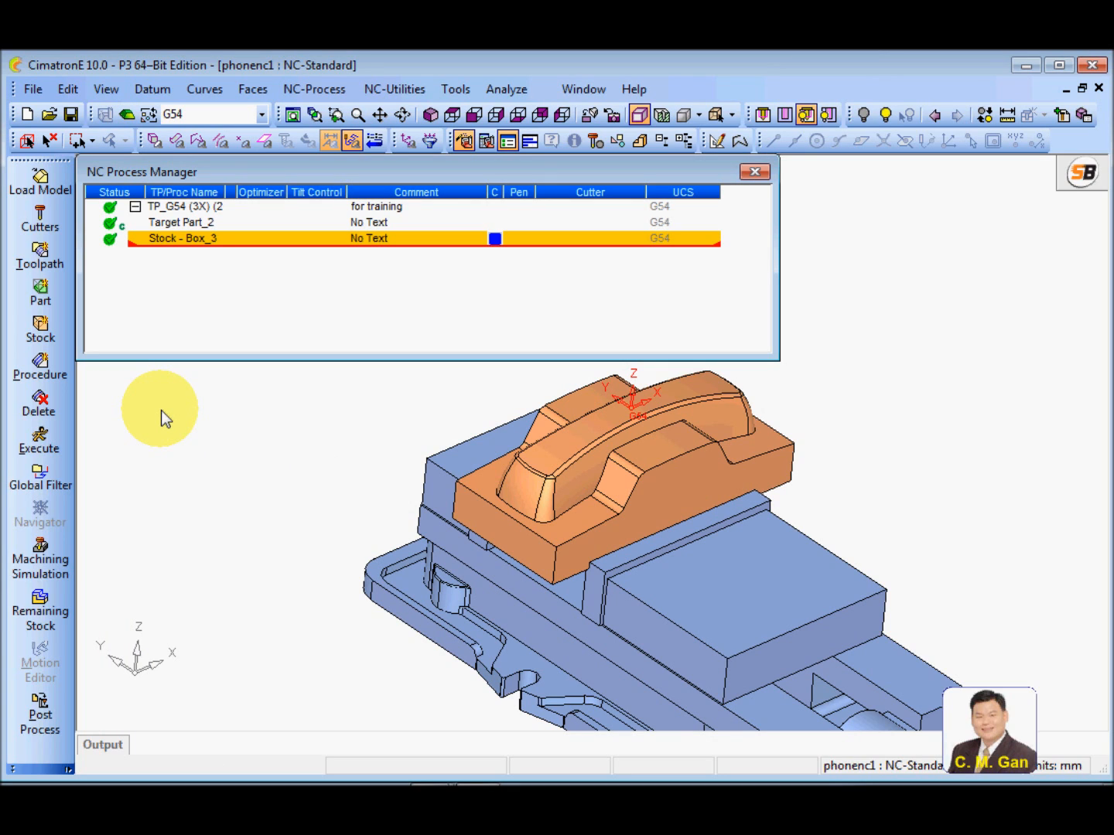
# Start a new procedure in Wizard mode to view its setup, and close it without keeping it
pyautogui.click(40, 366)
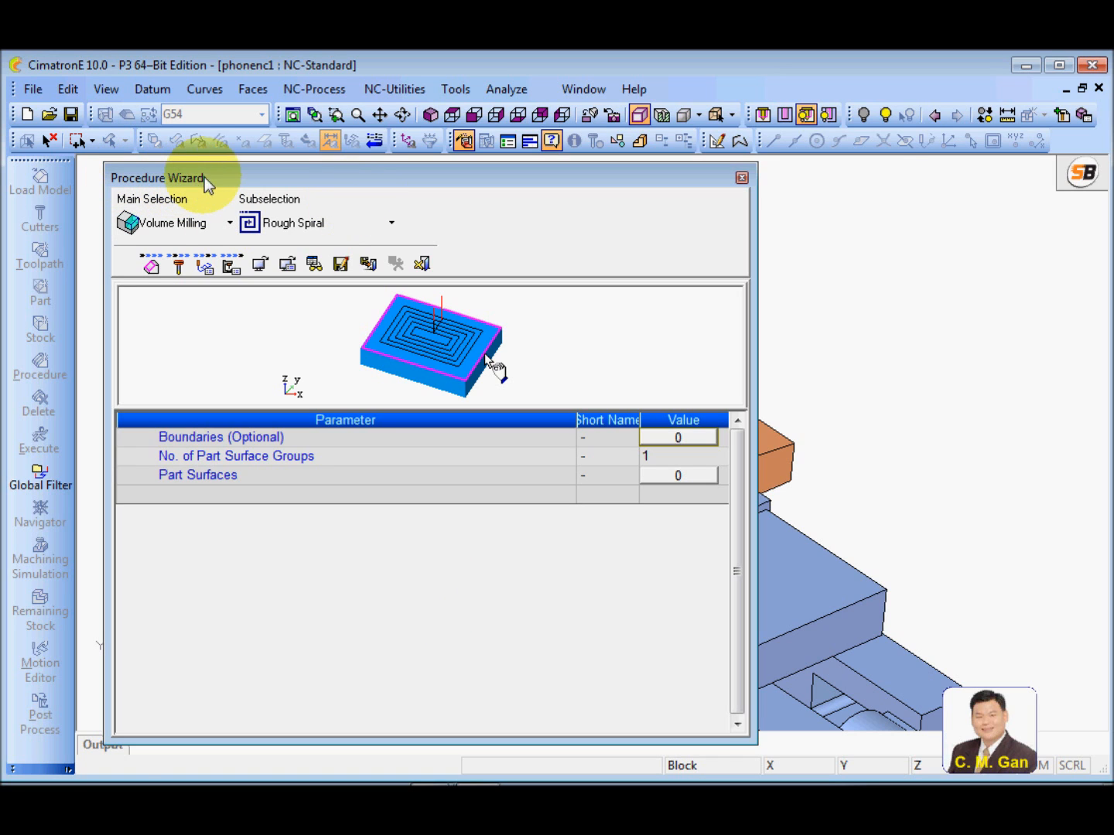
pyautogui.click(741, 178)
pyautogui.click(558, 465)
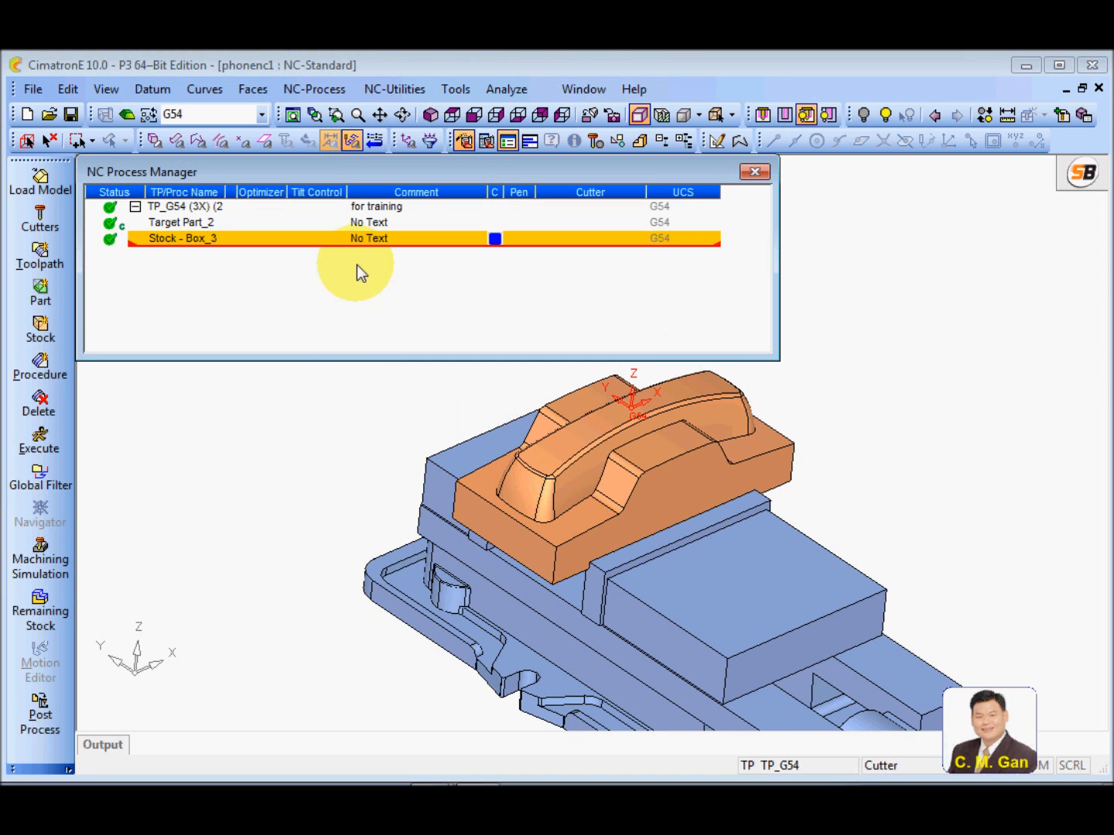
pyautogui.click(261, 423)
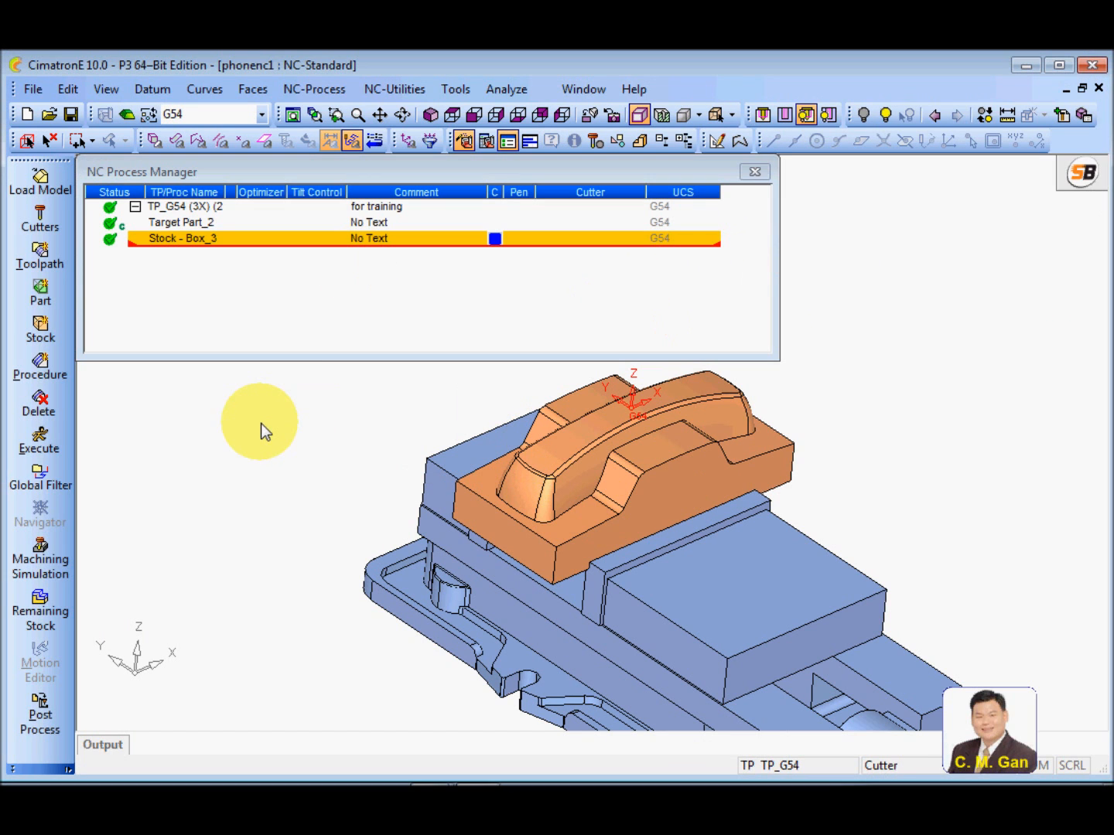
# Switch to Advanced mode, start a Rough Spiral procedure there and discard it without saving
pyautogui.click(486, 141)
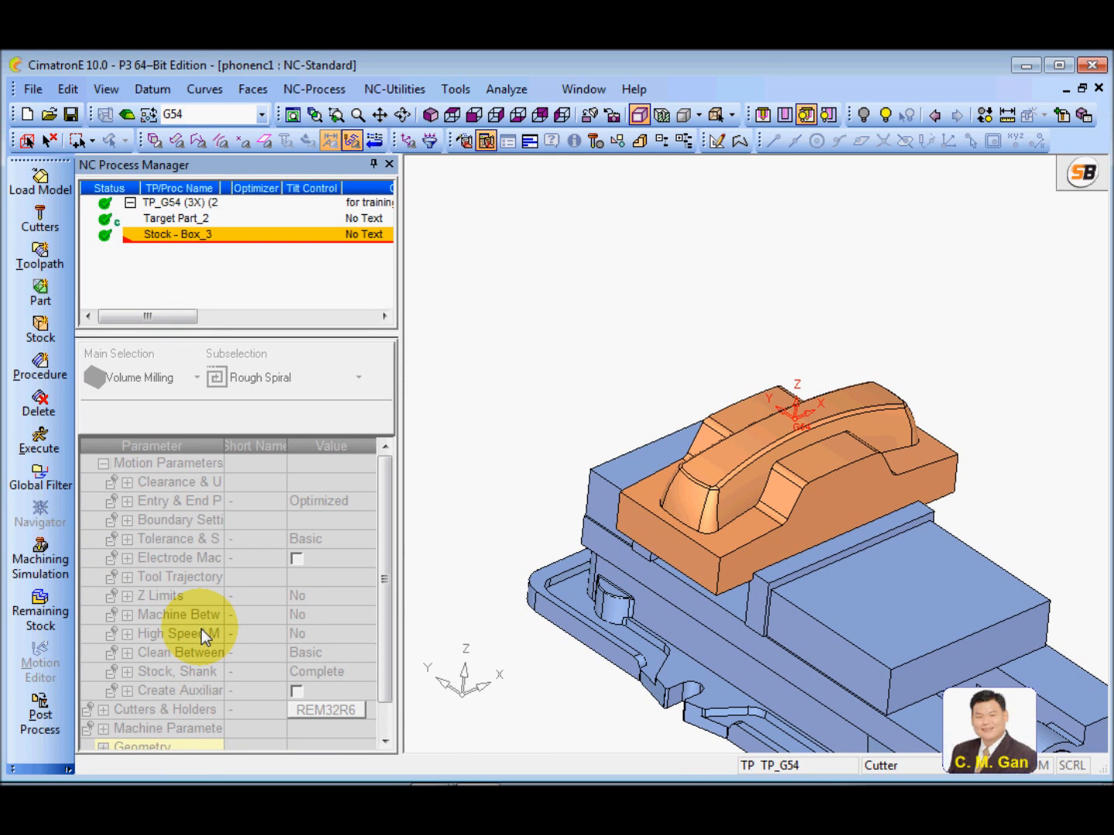
pyautogui.click(41, 366)
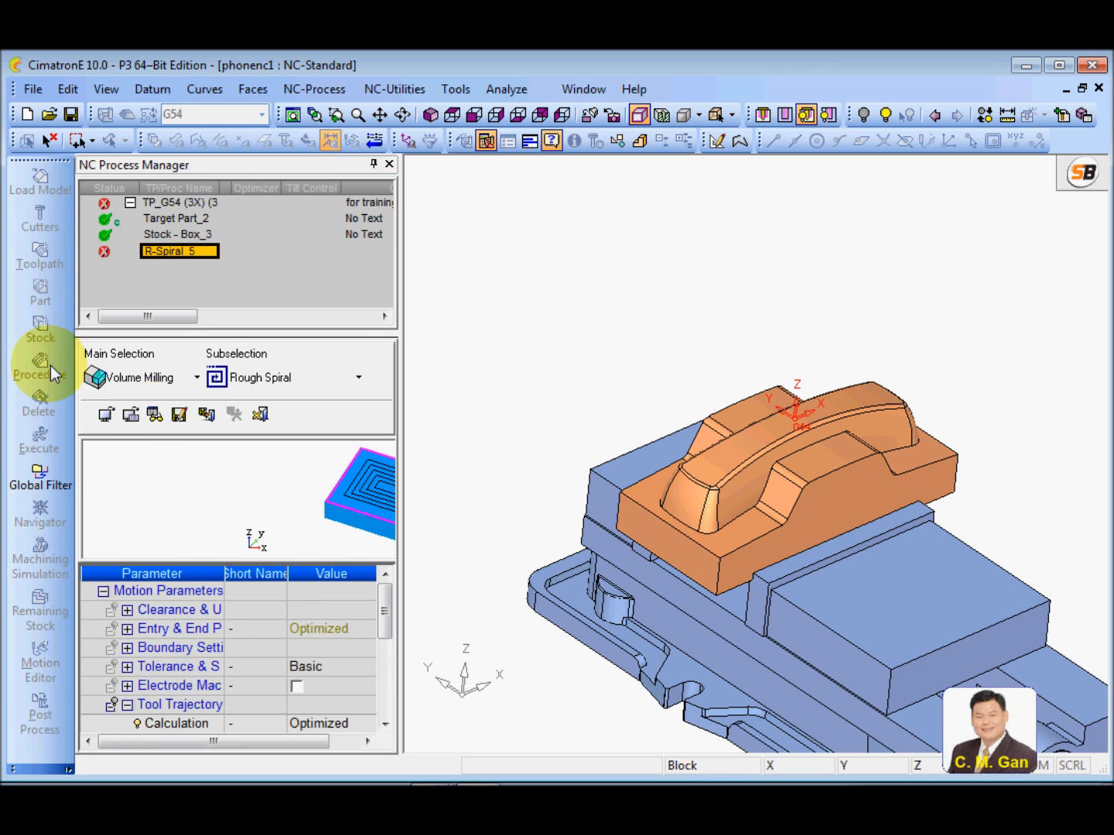
pyautogui.middleClick(510, 391)
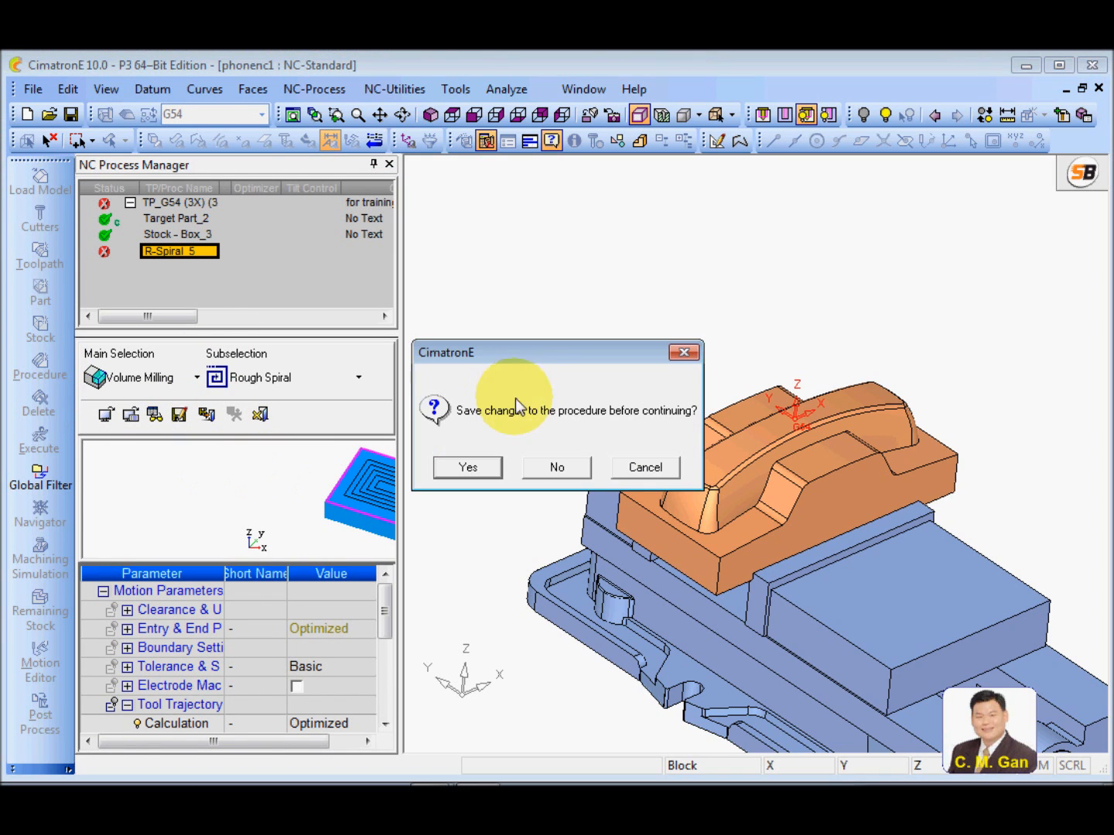
pyautogui.click(574, 471)
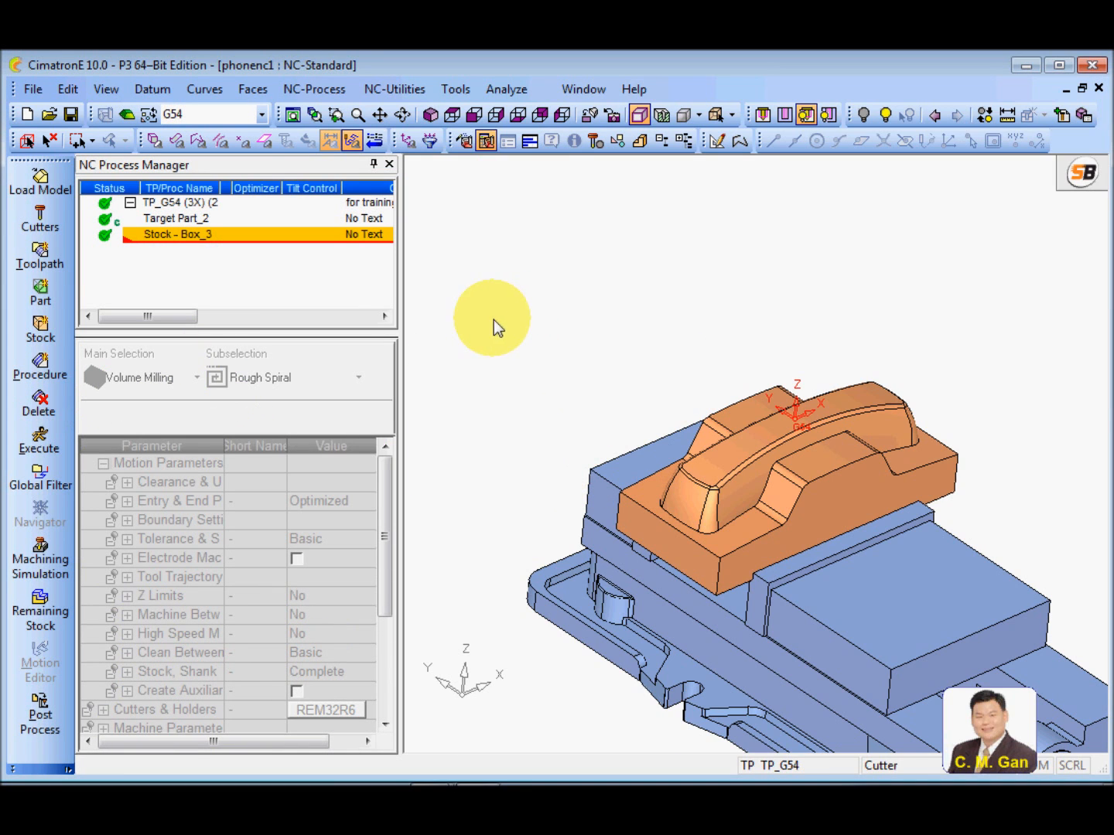
# Switch back to Wizard mode and widen the NC Process Manager window to show the columns through UCS
pyautogui.click(464, 142)
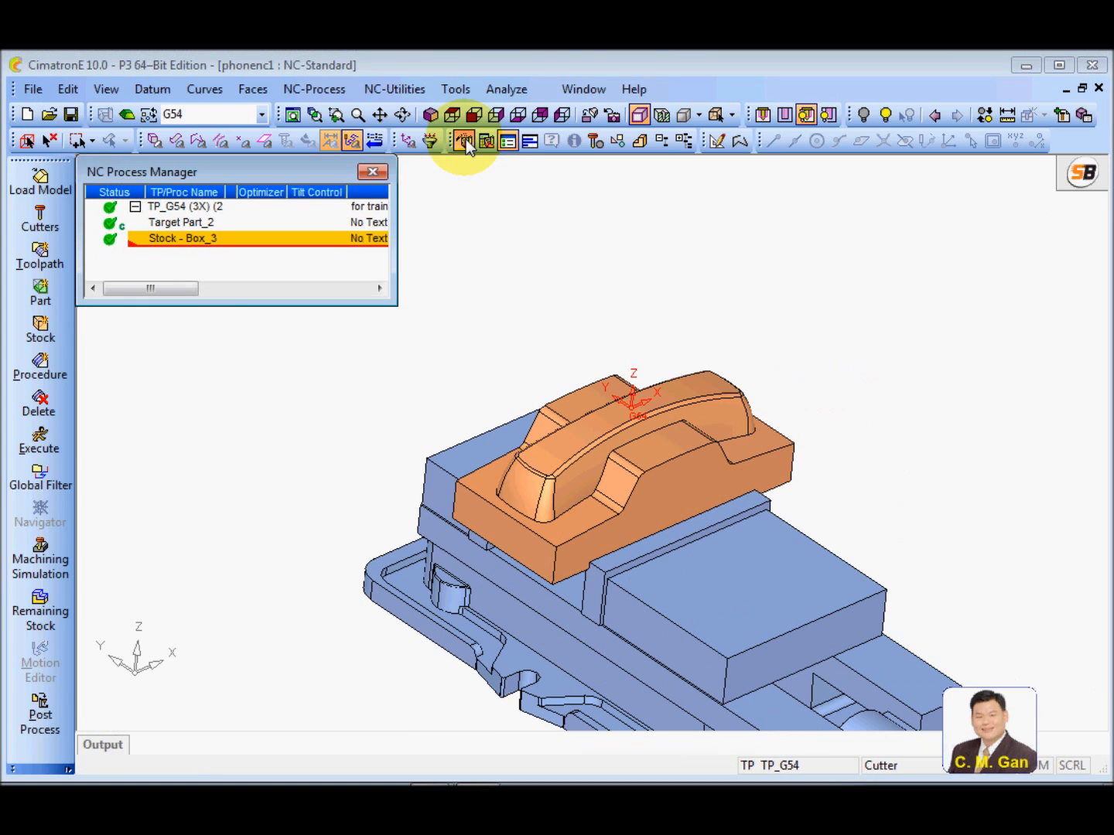
pyautogui.moveTo(389, 292); pyautogui.dragTo(708, 305)
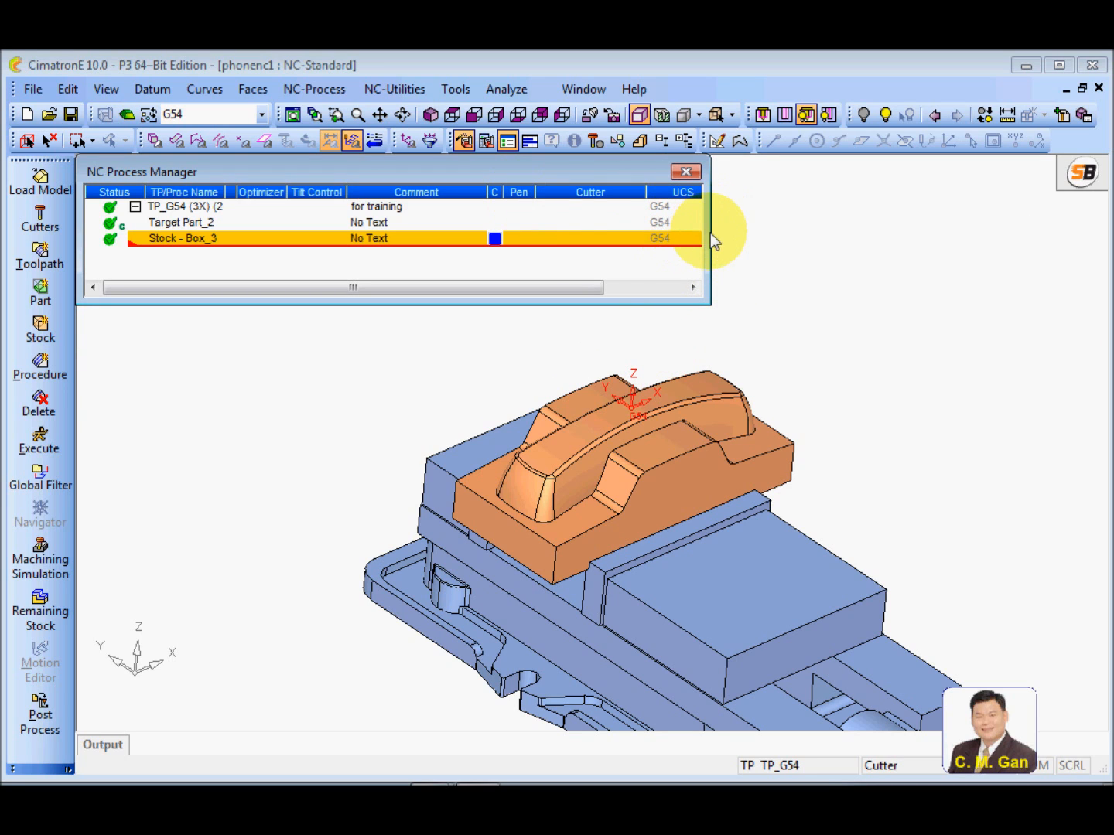
# Widen the NC Process Manager window to fit all columns, and hide and restore its Pen column
pyautogui.moveTo(712, 236); pyautogui.dragTo(743, 236)
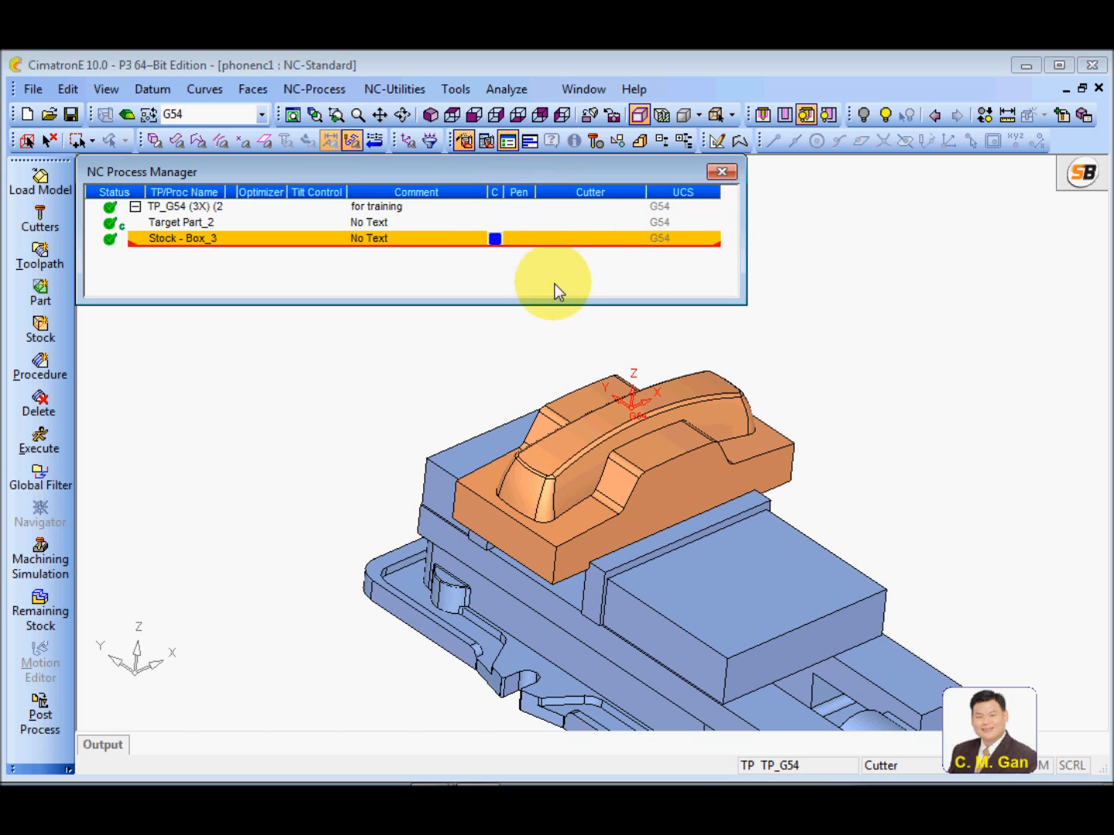
pyautogui.rightClick(528, 201)
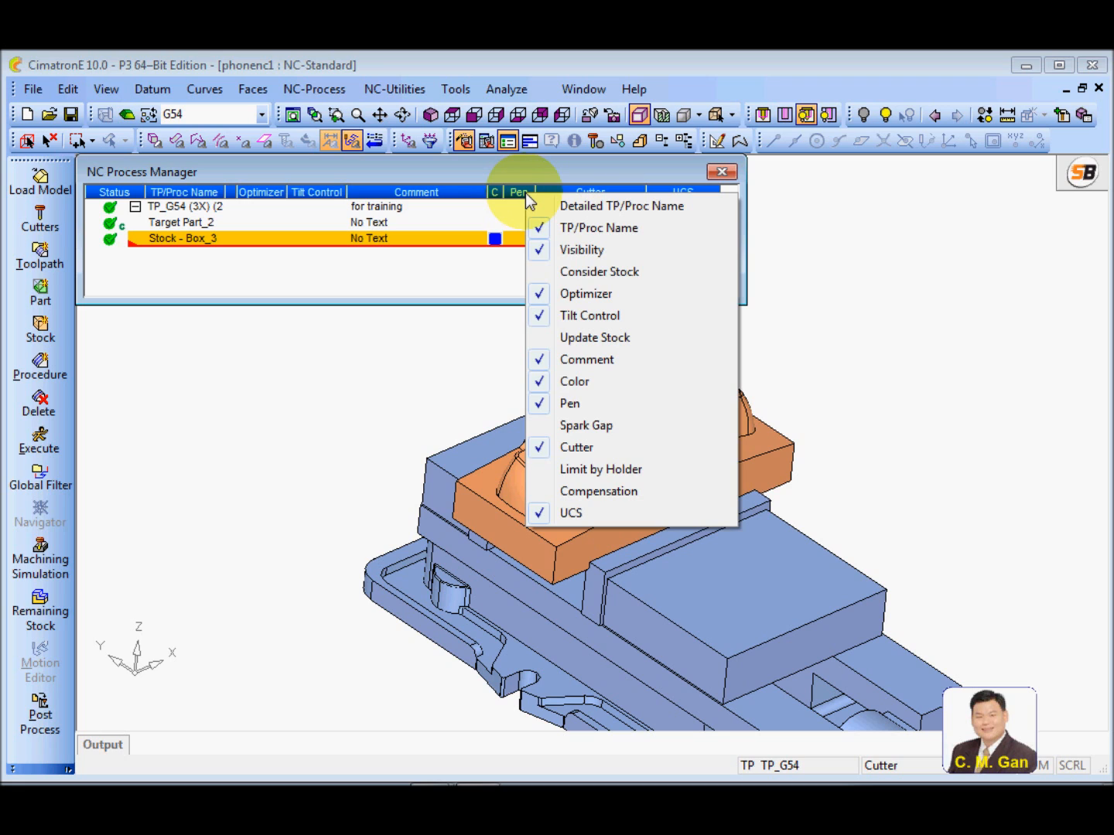
pyautogui.click(541, 403)
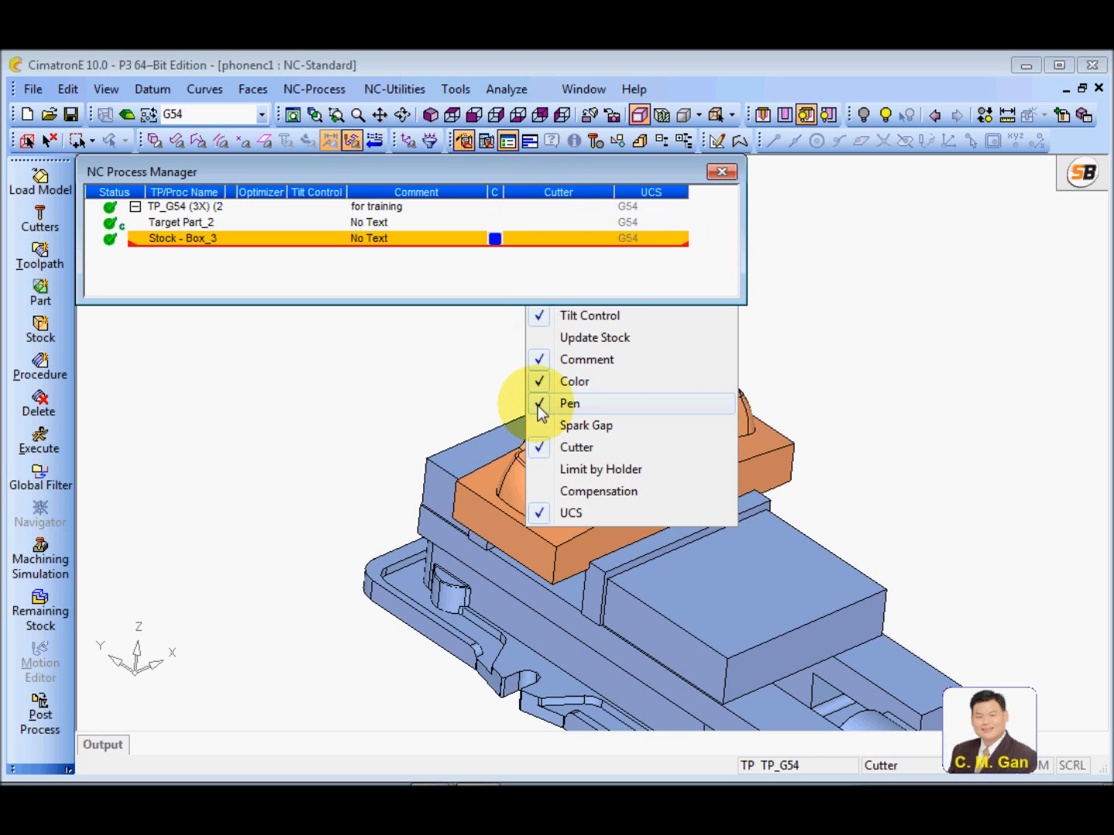
pyautogui.rightClick(510, 197)
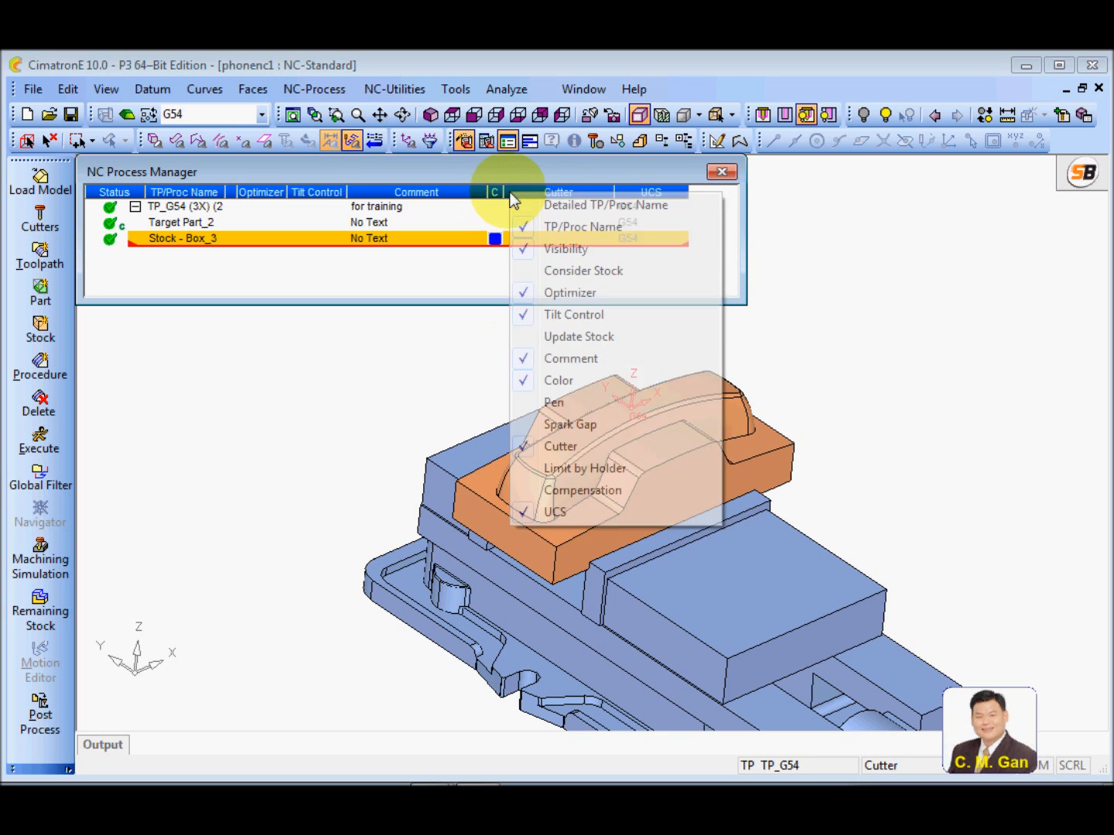
pyautogui.click(531, 404)
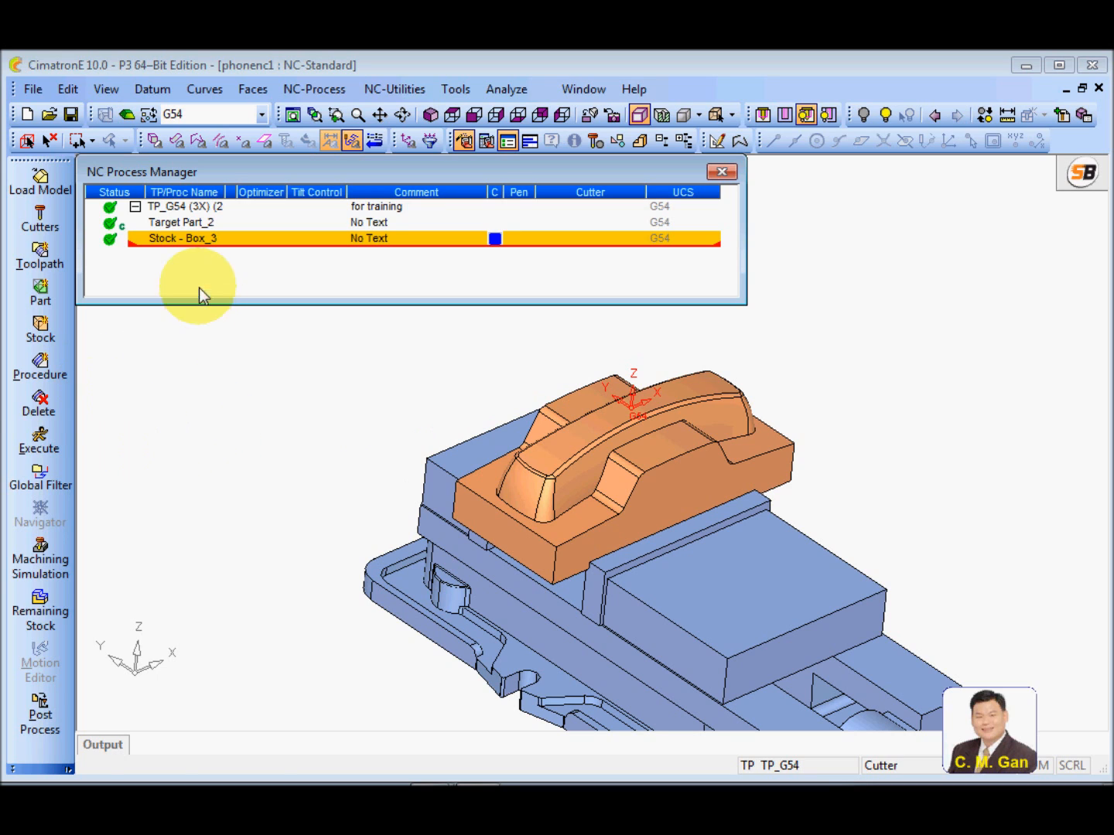
# Start a new Volume Milling, Rough Spiral procedure after the box stock and reposition the Procedure Wizard window
pyautogui.click(38, 372)
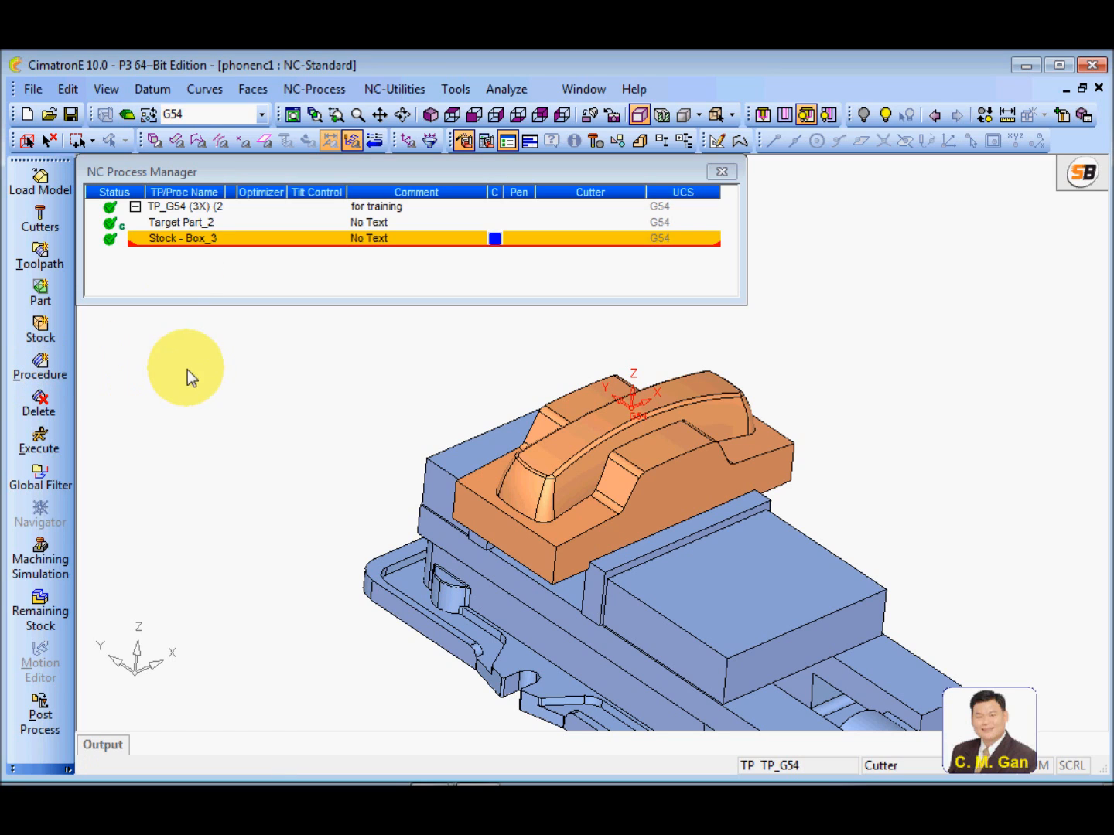
pyautogui.click(171, 240)
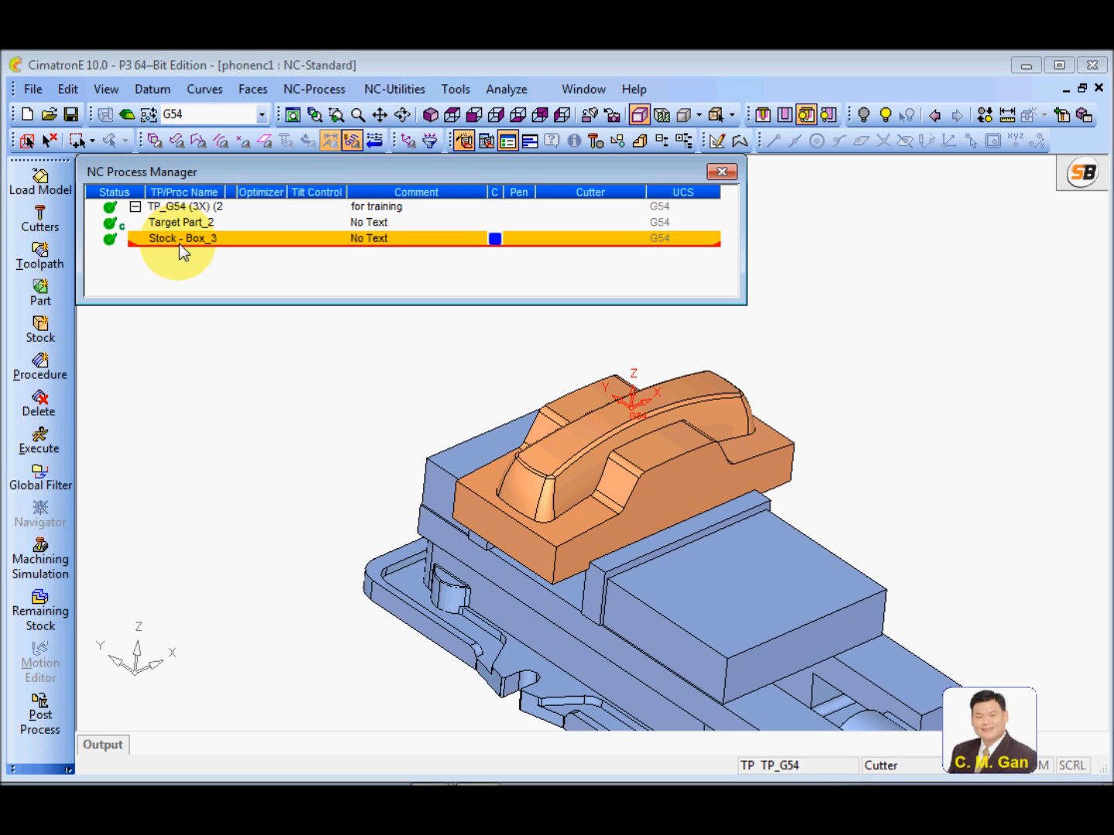
pyautogui.click(49, 378)
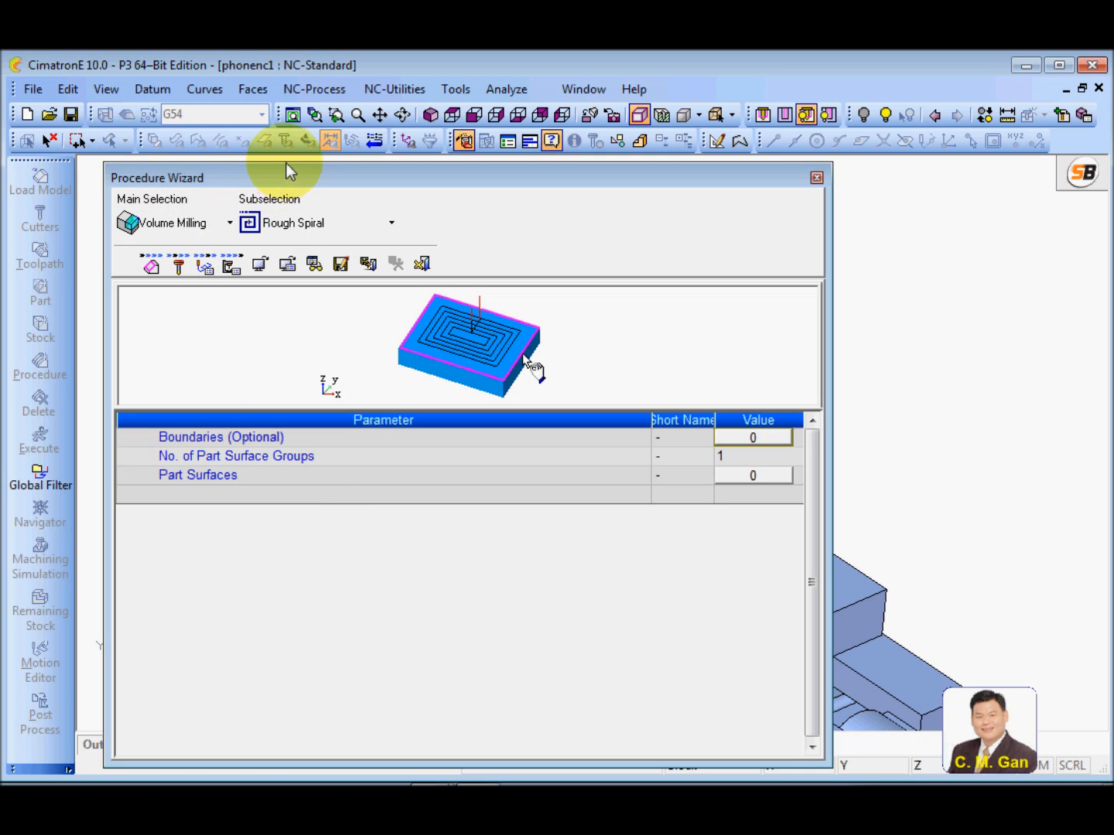
pyautogui.moveTo(281, 171)
pyautogui.mouseDown()
pyautogui.moveTo(286, 206)
pyautogui.moveTo(279, 198)
pyautogui.mouseUp()
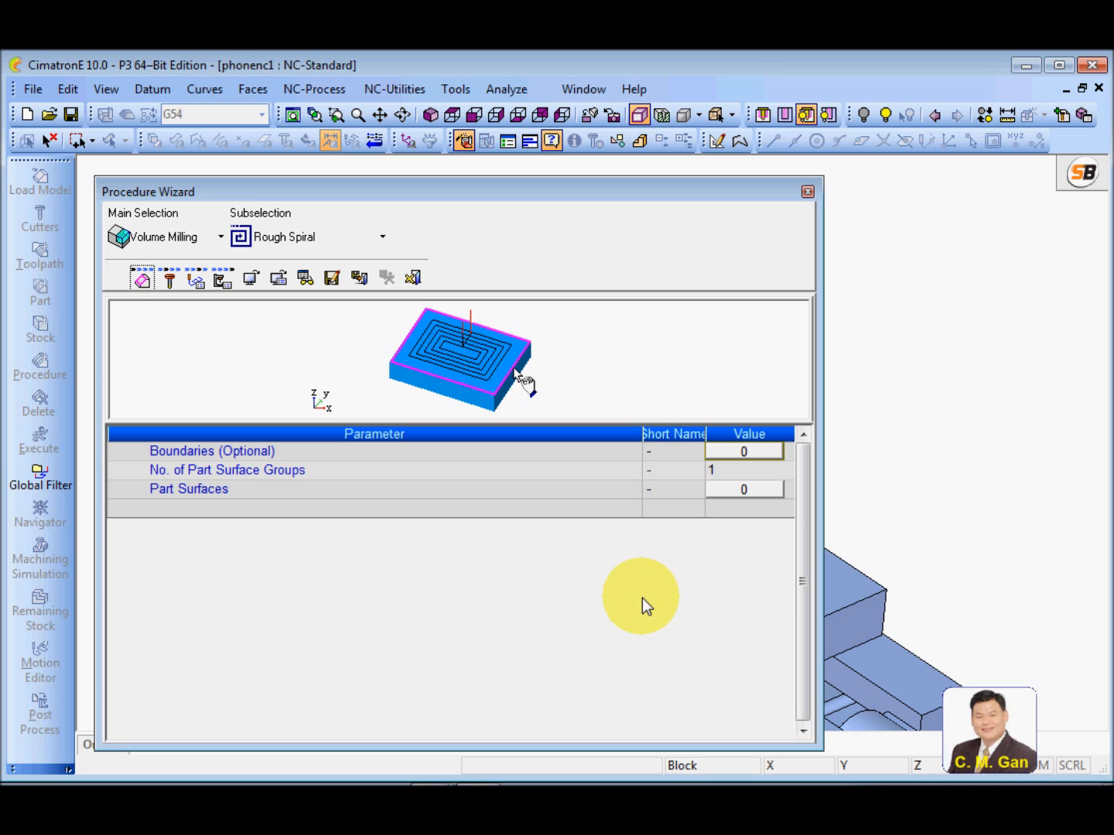
# Select the procedure's part surfaces by criteria, using the set "part", and finish the selection
pyautogui.click(745, 488)
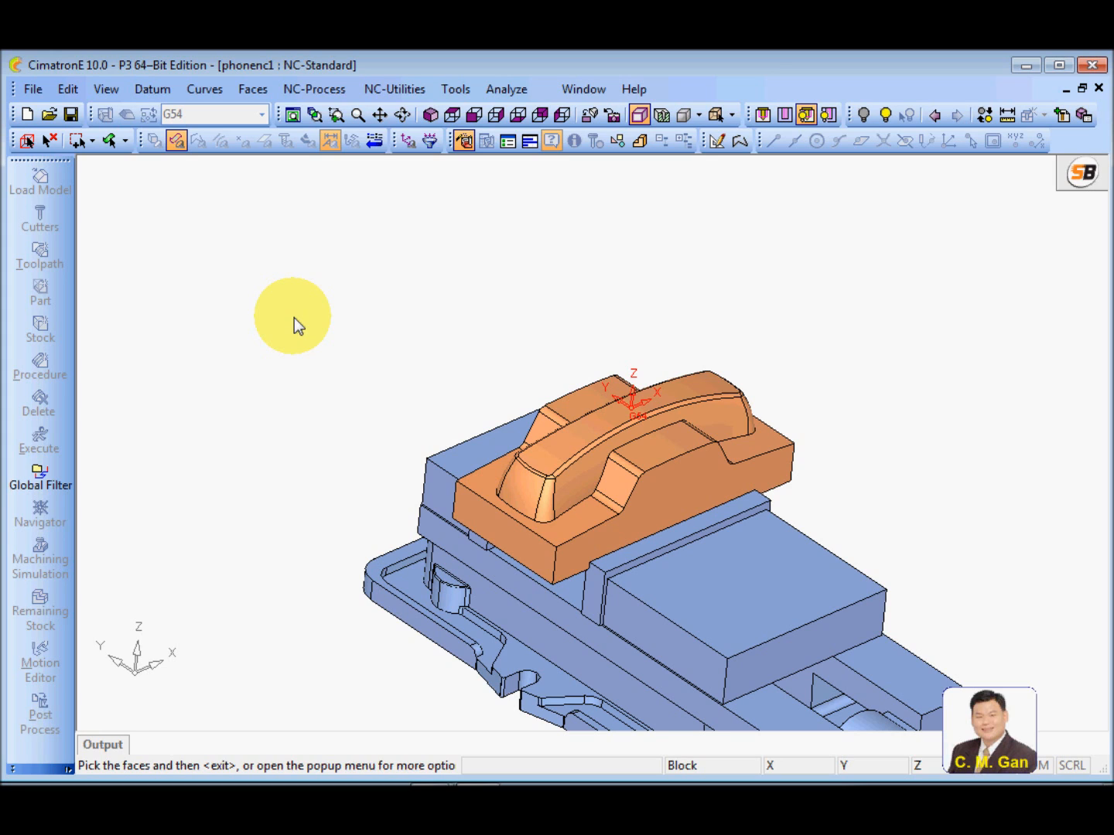
pyautogui.rightClick(297, 246)
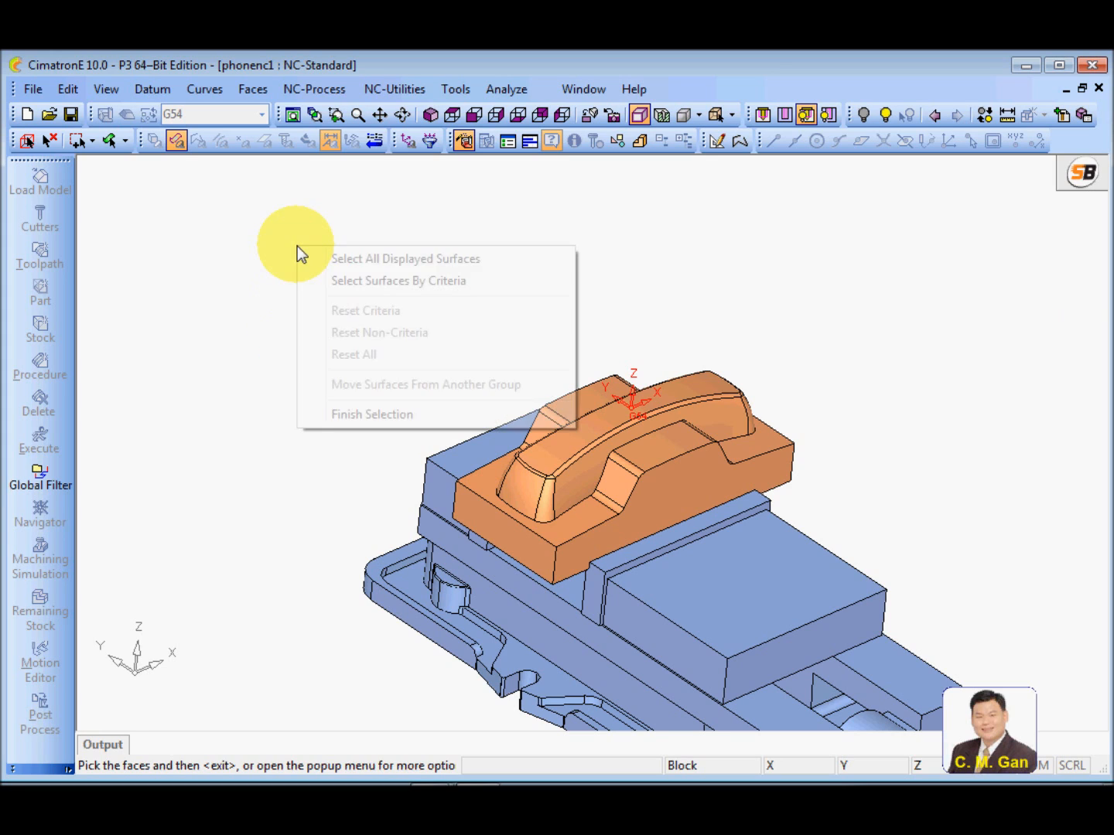
pyautogui.click(393, 284)
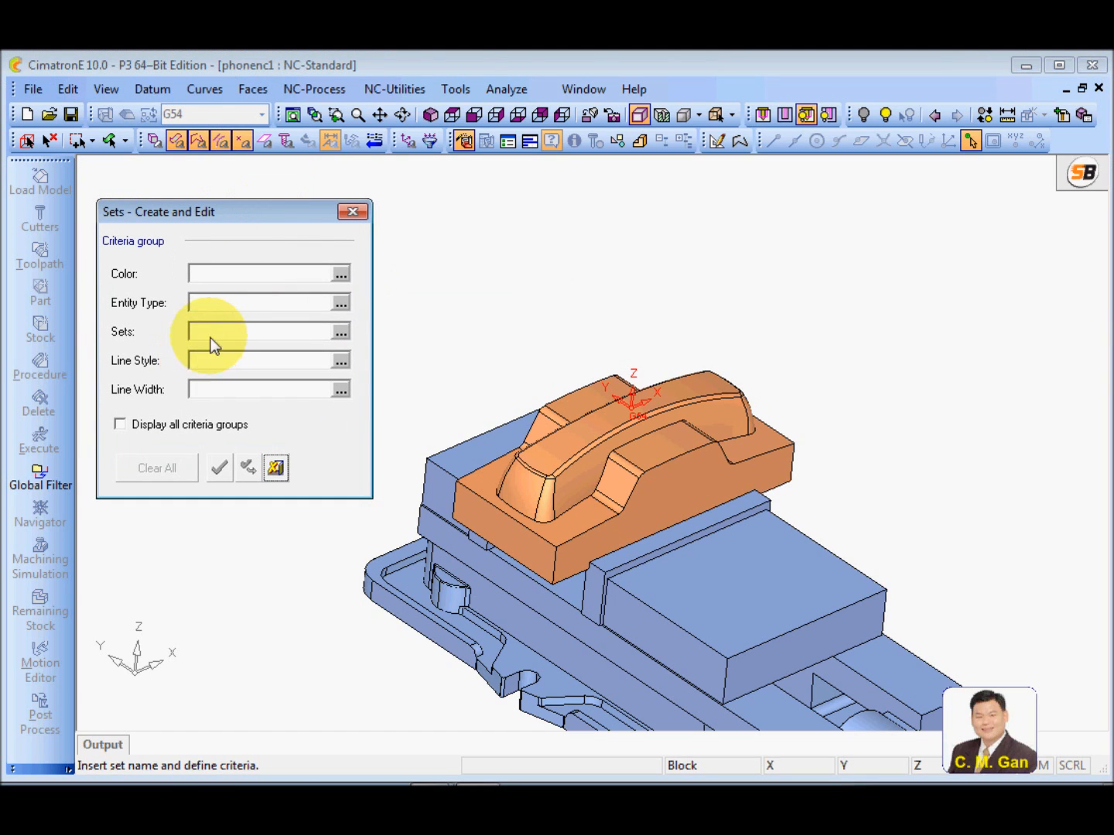
pyautogui.click(340, 331)
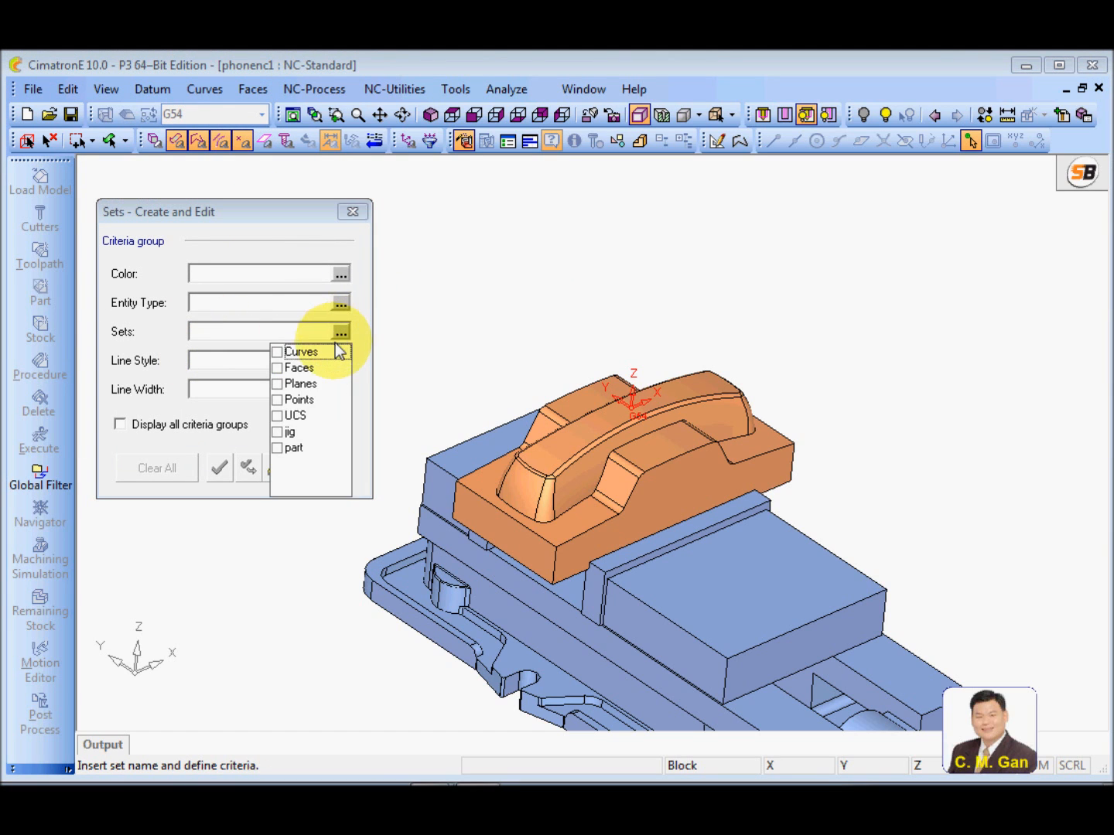
pyautogui.click(277, 450)
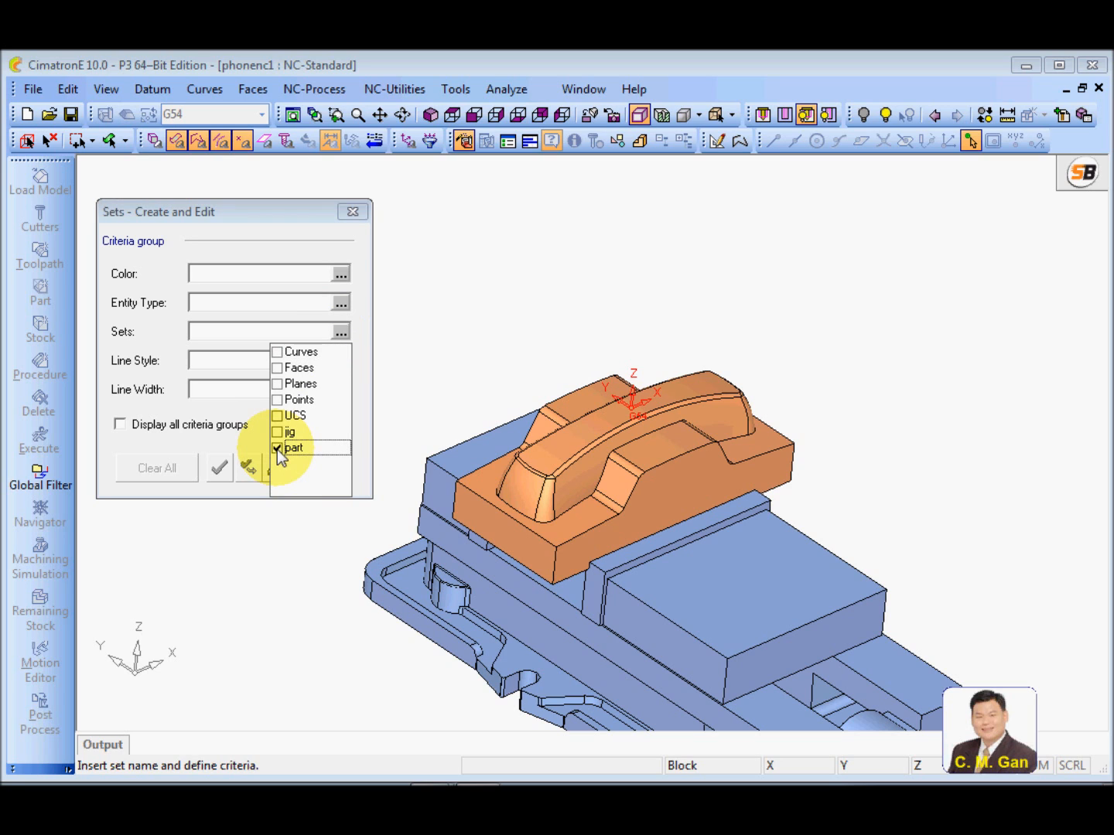
pyautogui.click(216, 445)
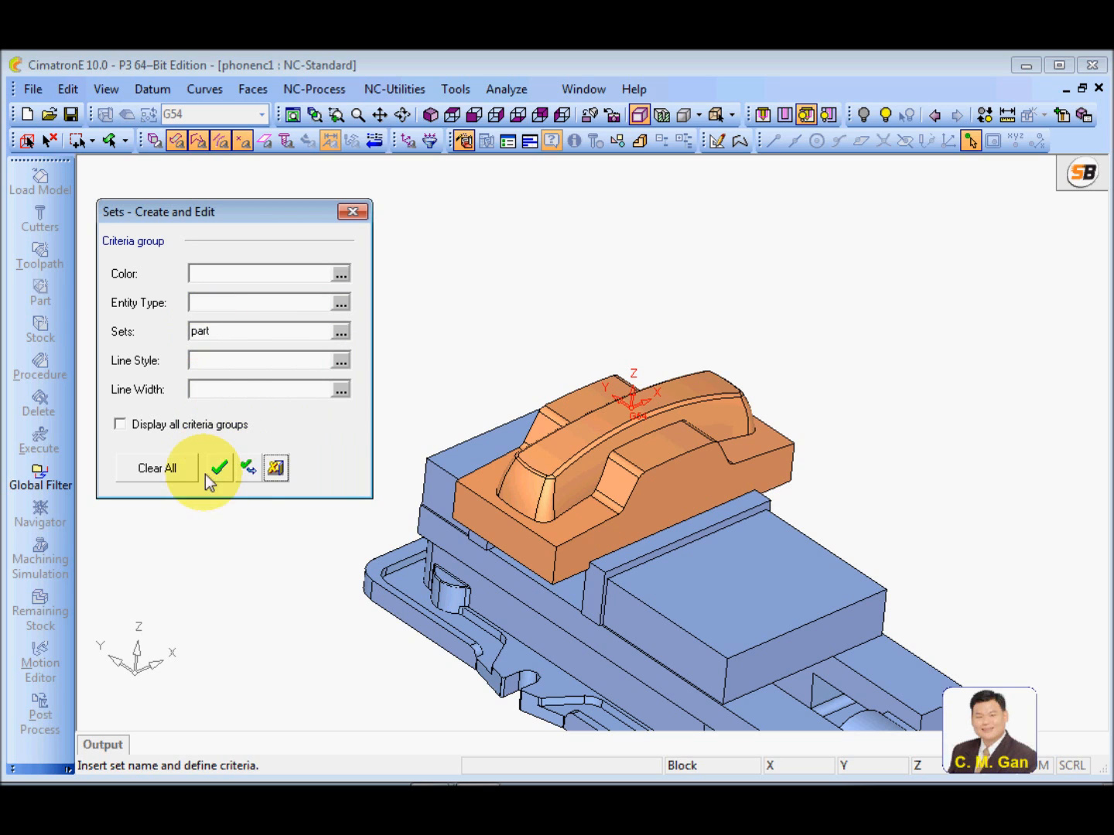
pyautogui.click(219, 468)
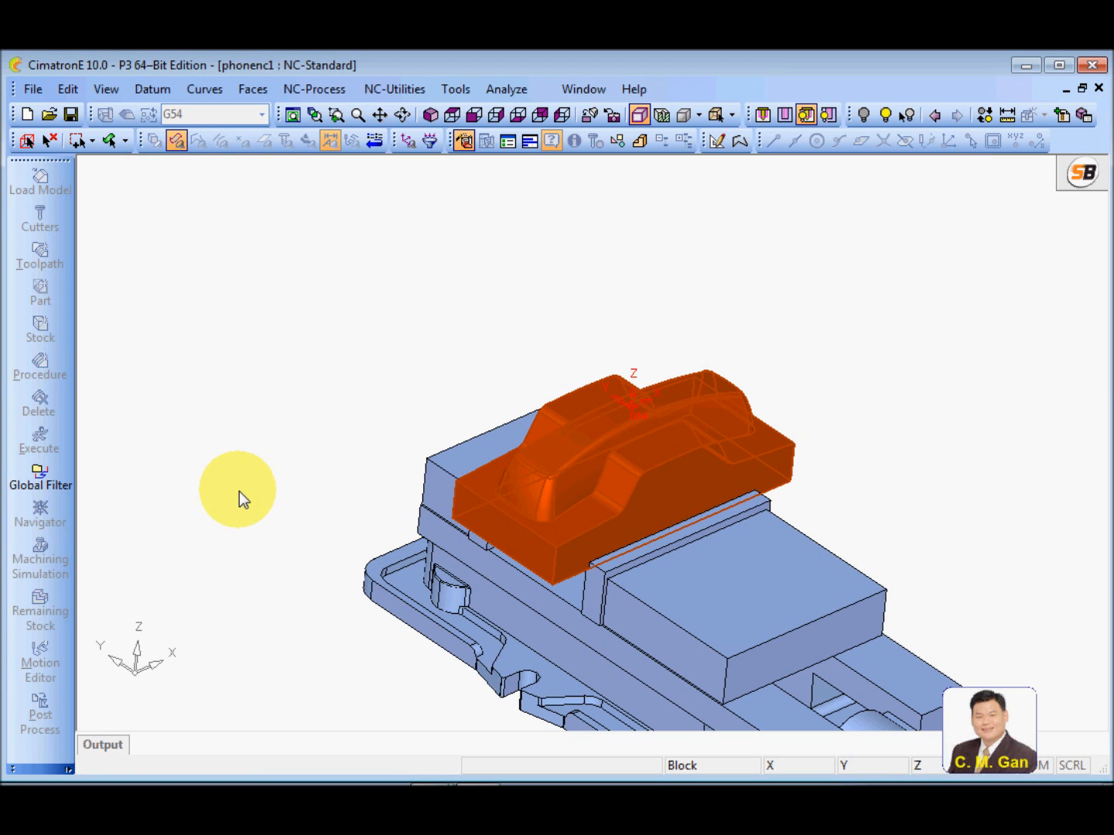
pyautogui.middleClick(304, 415)
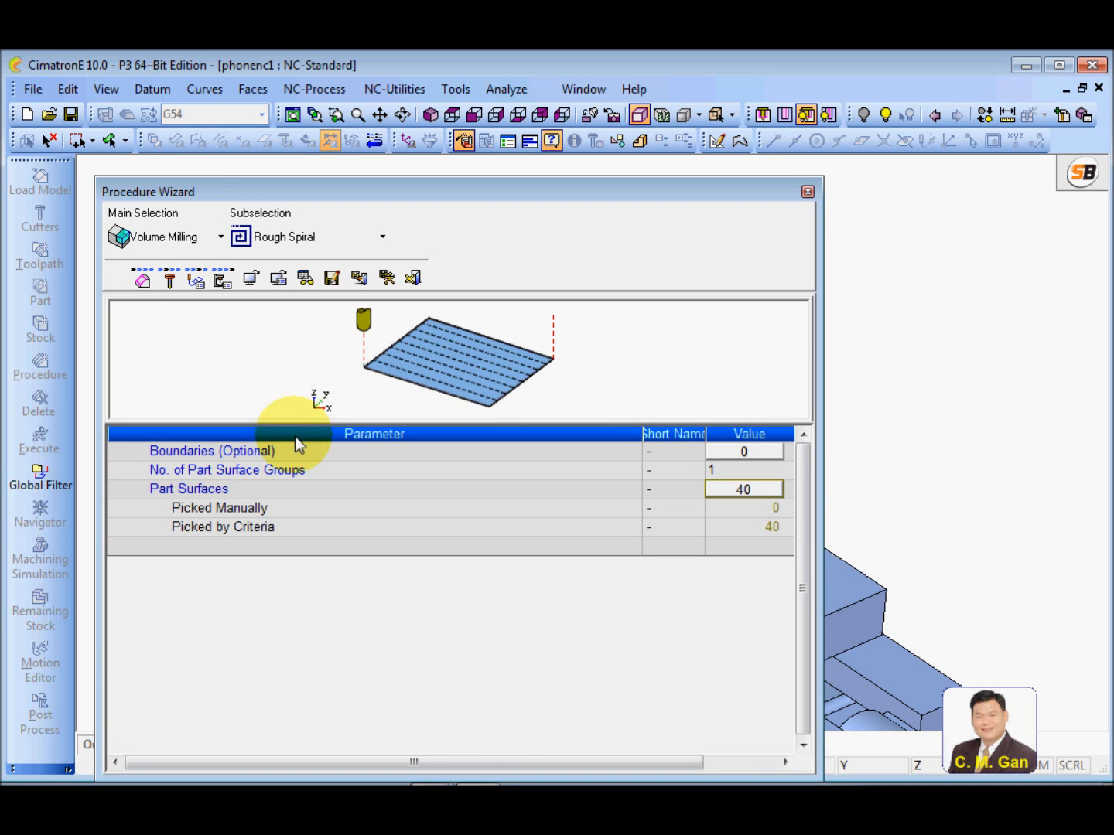
# Choose cutter REM32R6 for the Rough Spiral procedure and accept it
pyautogui.click(165, 282)
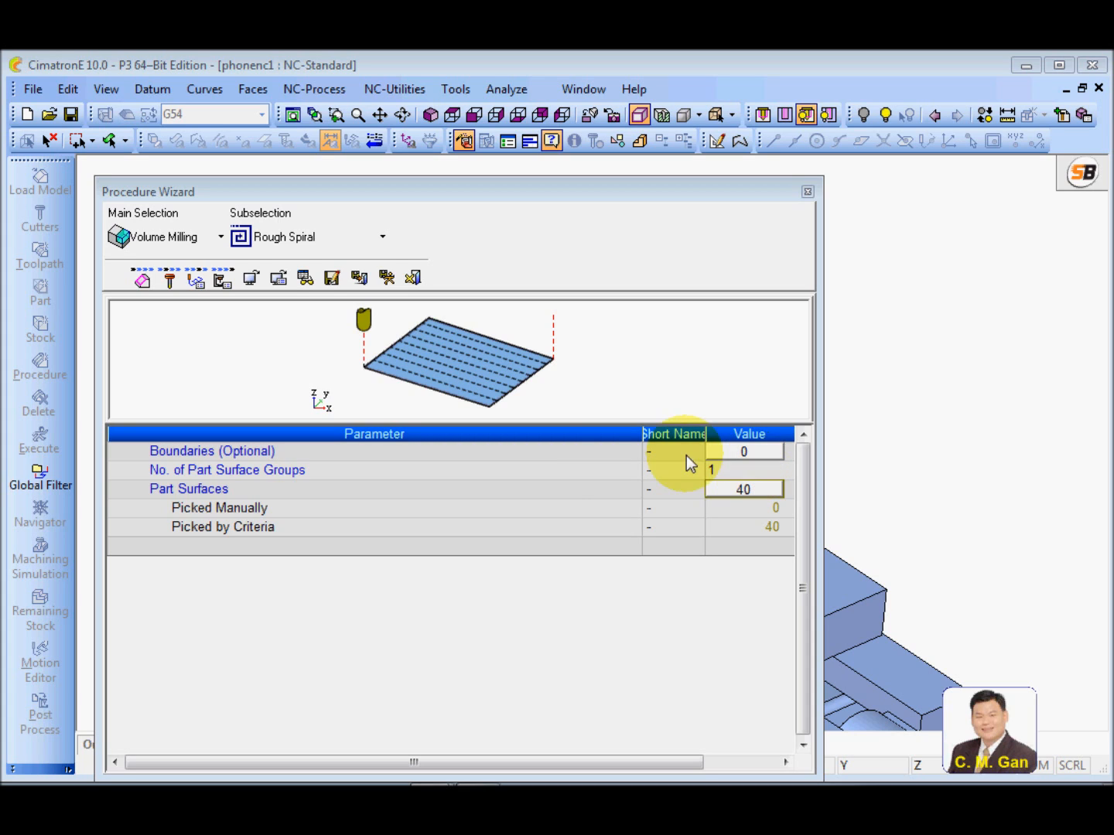
pyautogui.click(171, 282)
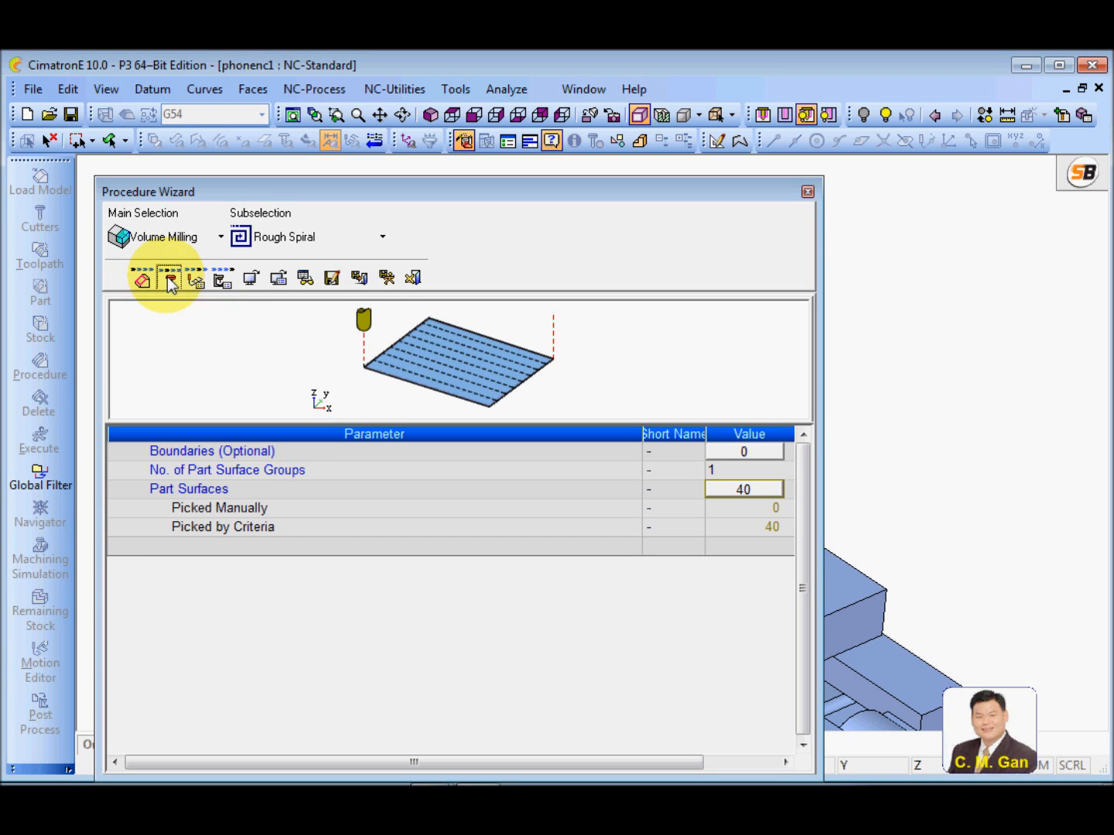
pyautogui.click(214, 198)
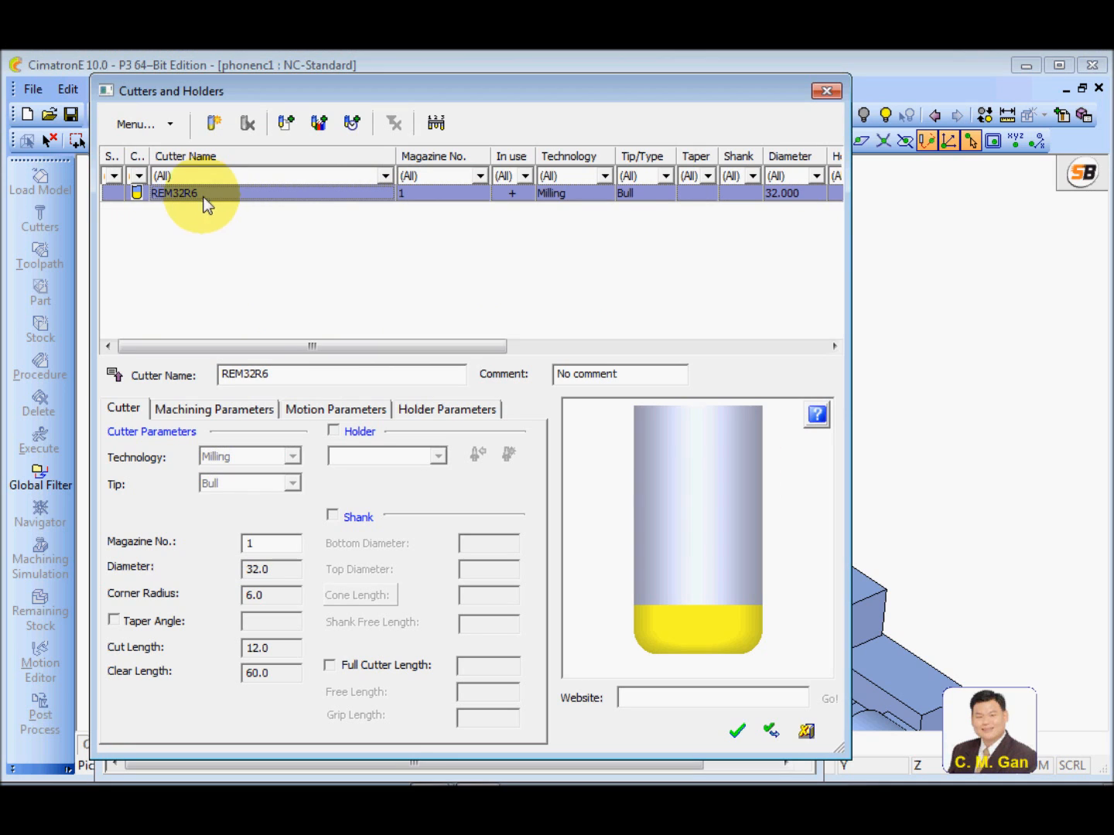
pyautogui.click(744, 736)
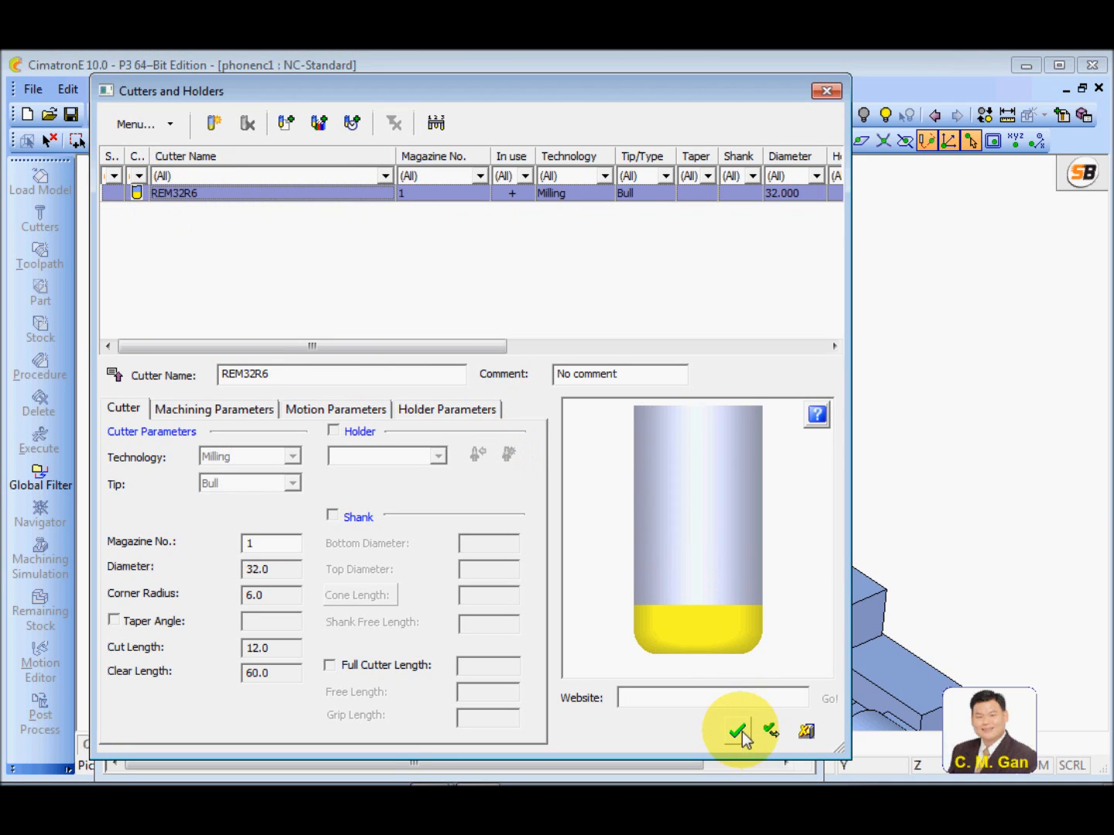
pyautogui.click(740, 732)
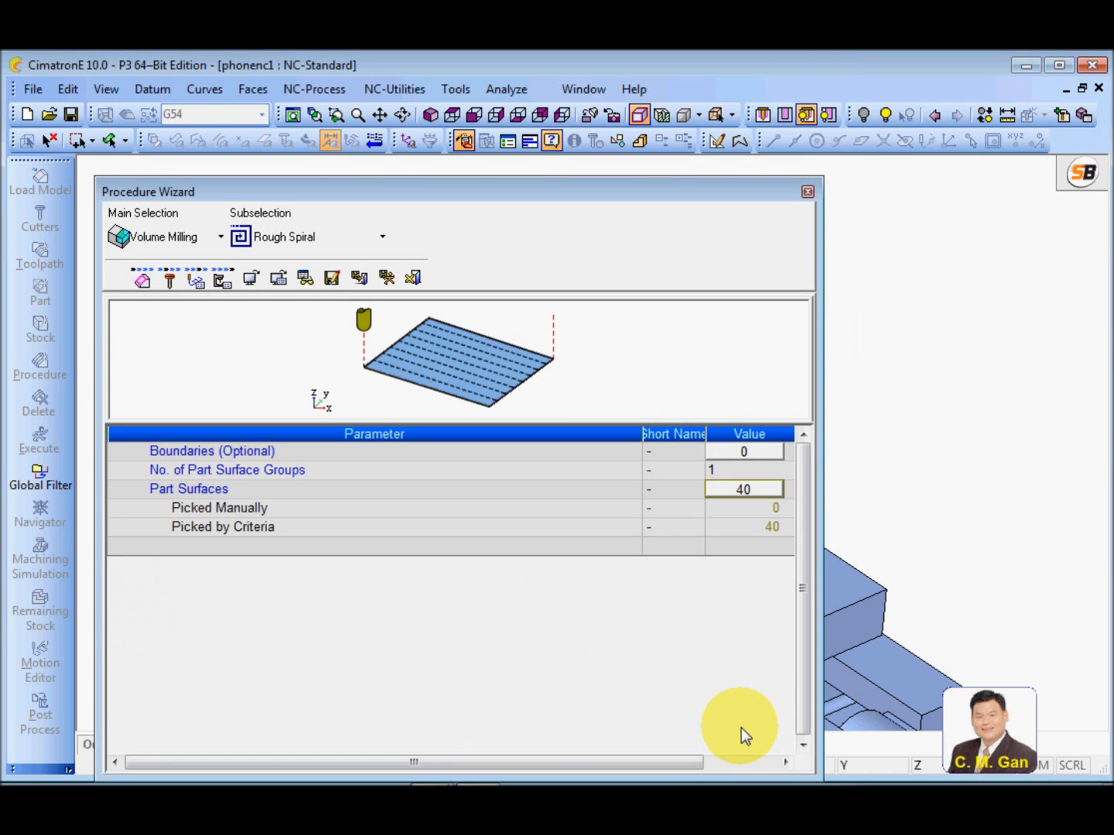
# Bring up the procedure's motion parameters and examine the Clearance & UCS, Entry & End Points and Tool Trajectory groups
pyautogui.click(197, 282)
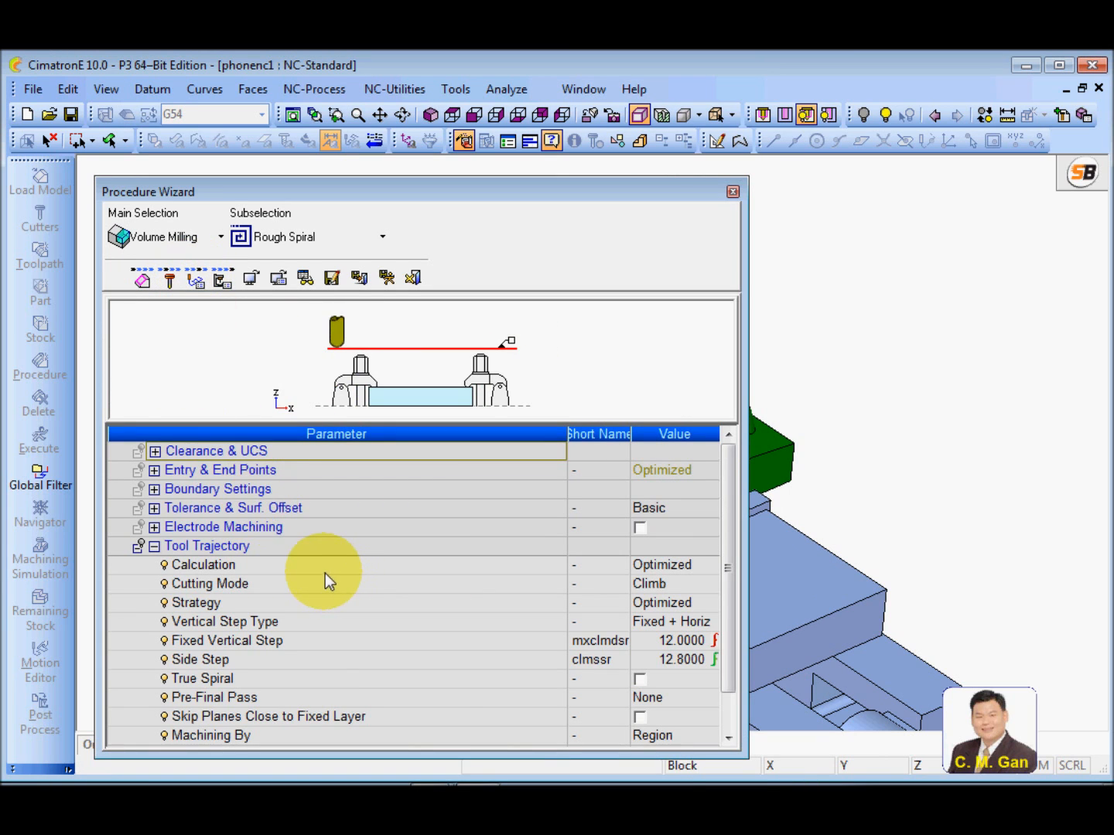
pyautogui.click(154, 451)
pyautogui.click(154, 565)
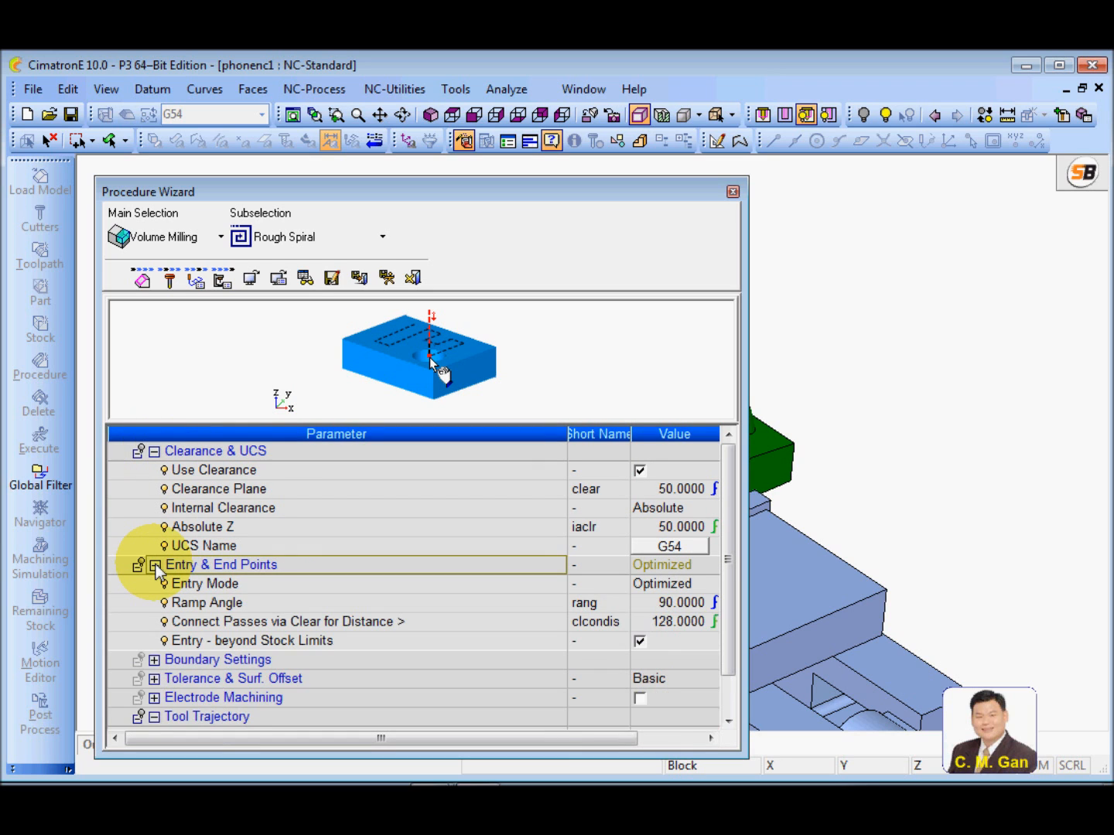
pyautogui.click(154, 566)
pyautogui.click(155, 451)
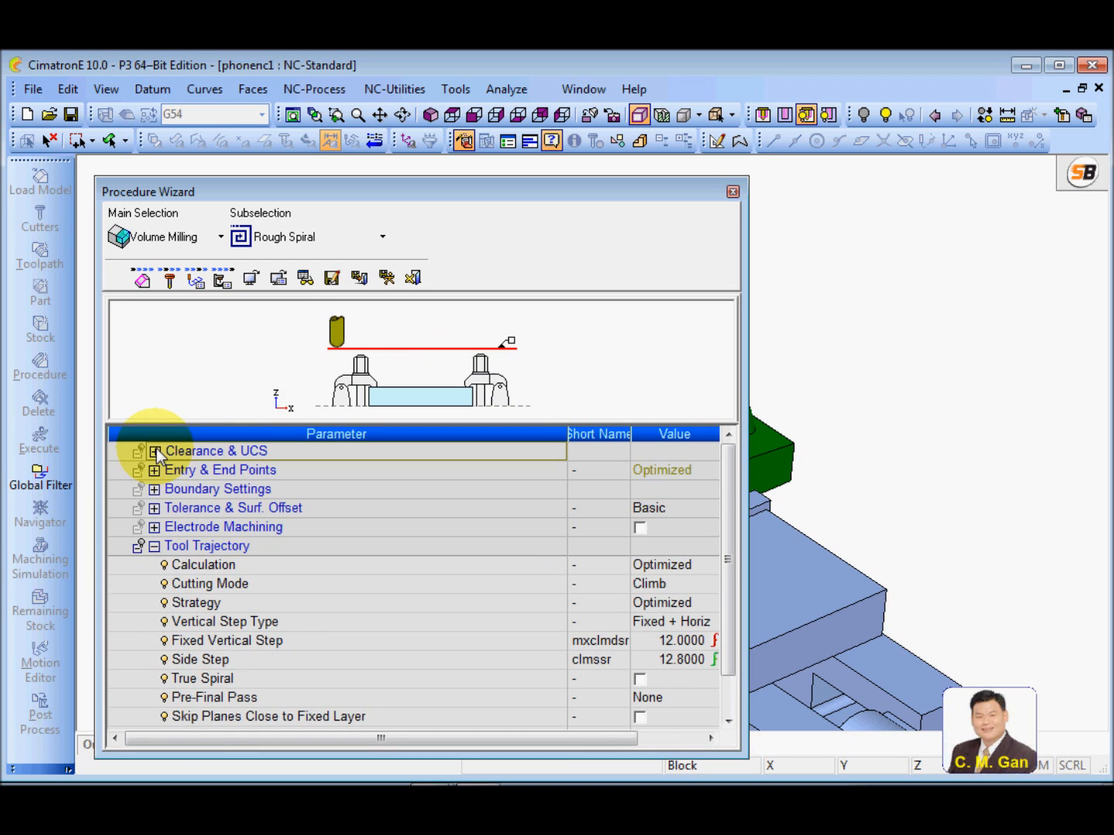
pyautogui.click(154, 547)
pyautogui.click(156, 547)
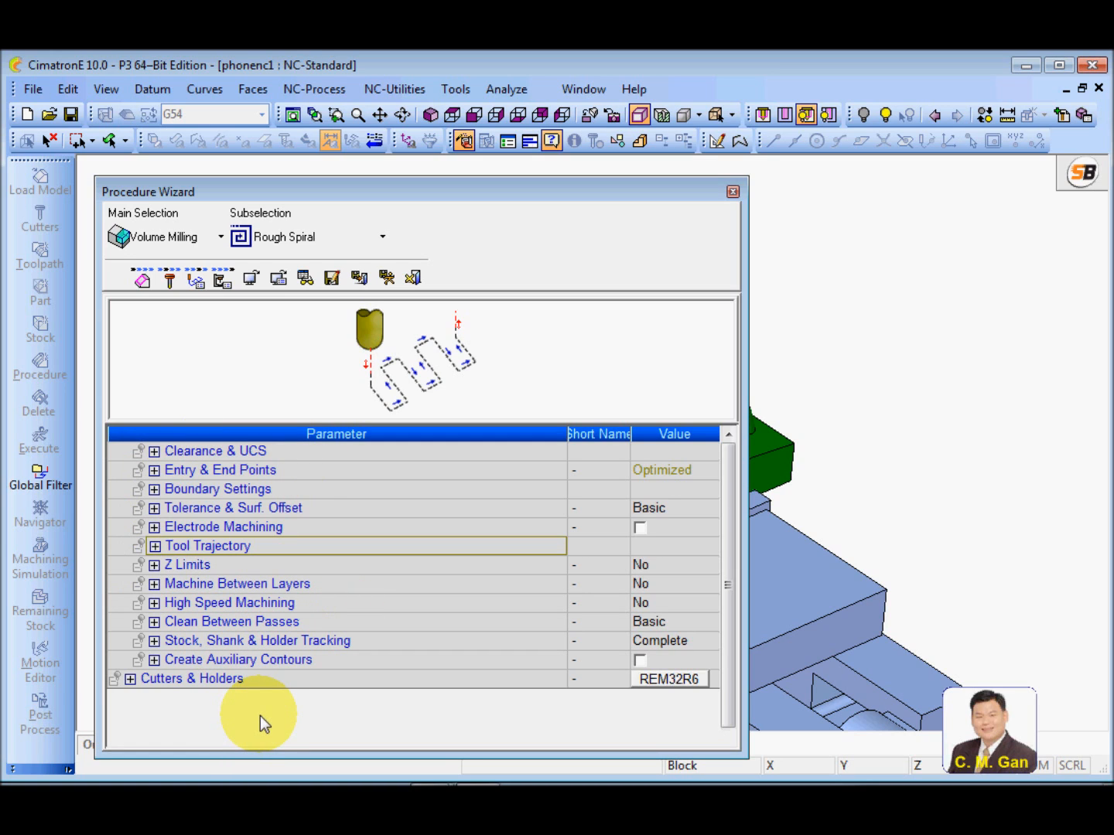
pyautogui.click(154, 547)
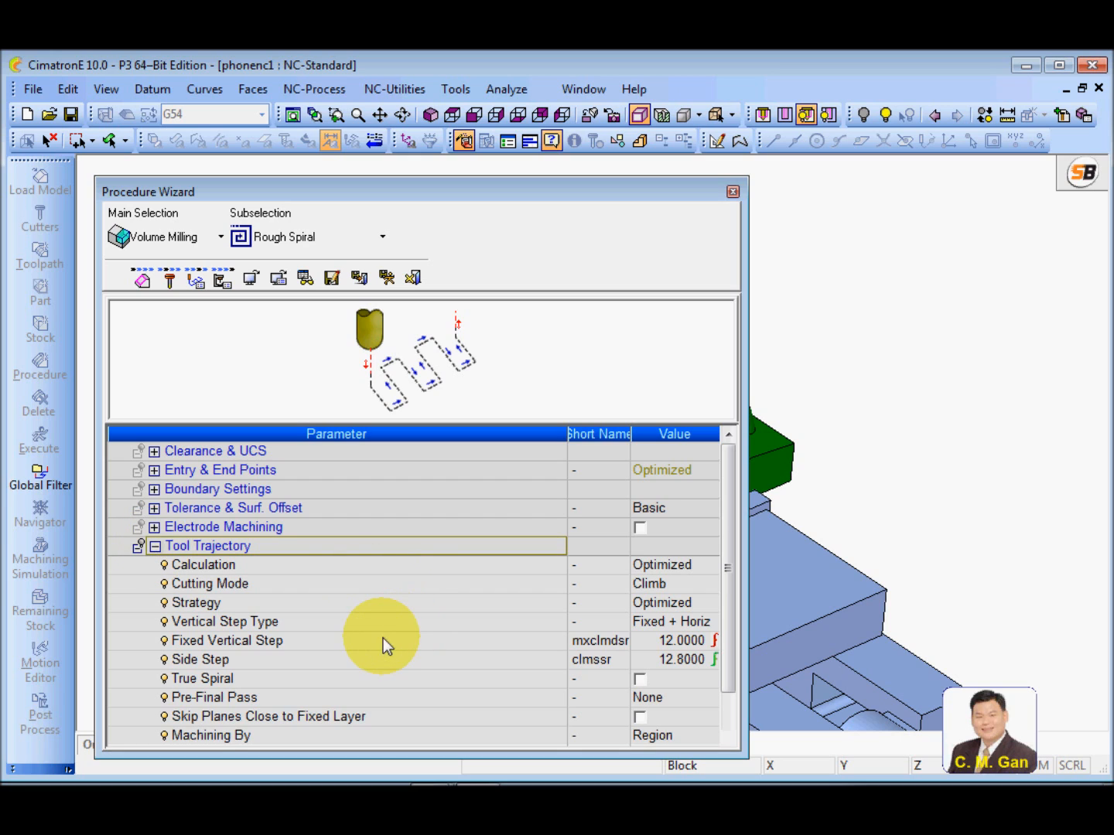
# Replace the Fixed Vertical Step value in Tool Trajectory with the formula .5*crrd
pyautogui.click(313, 645)
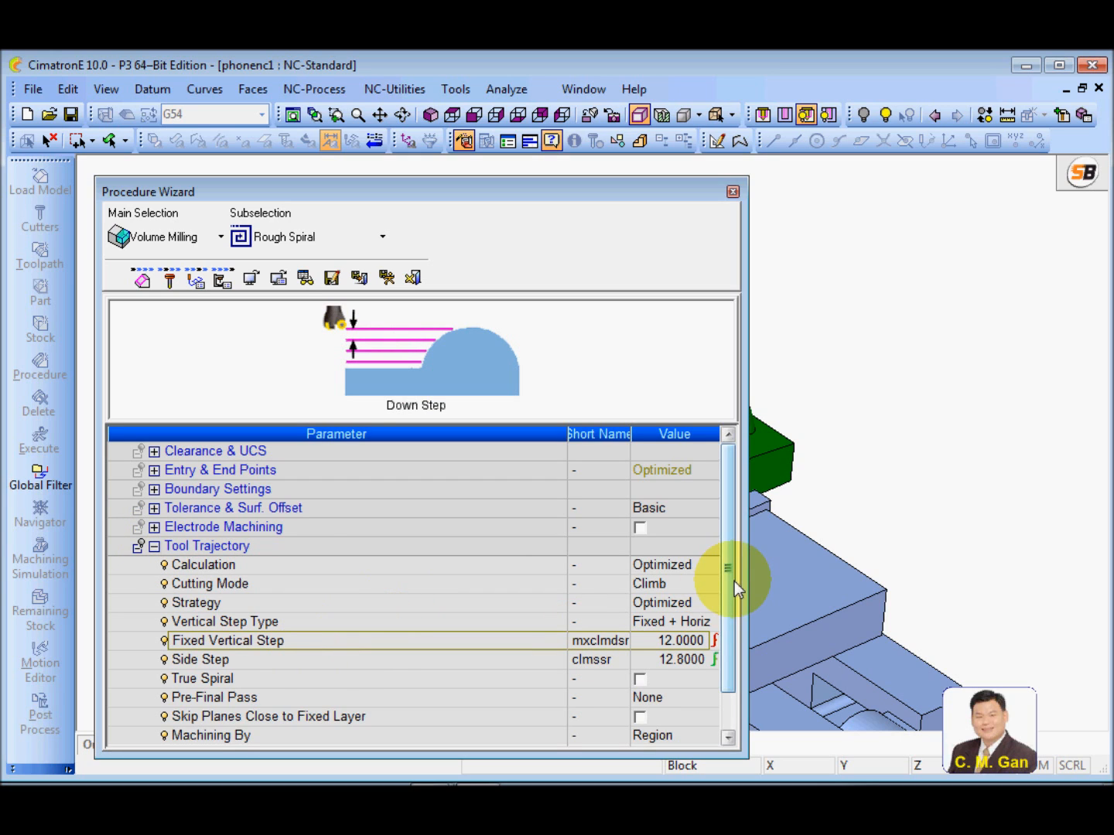
pyautogui.moveTo(735, 580); pyautogui.dragTo(734, 607)
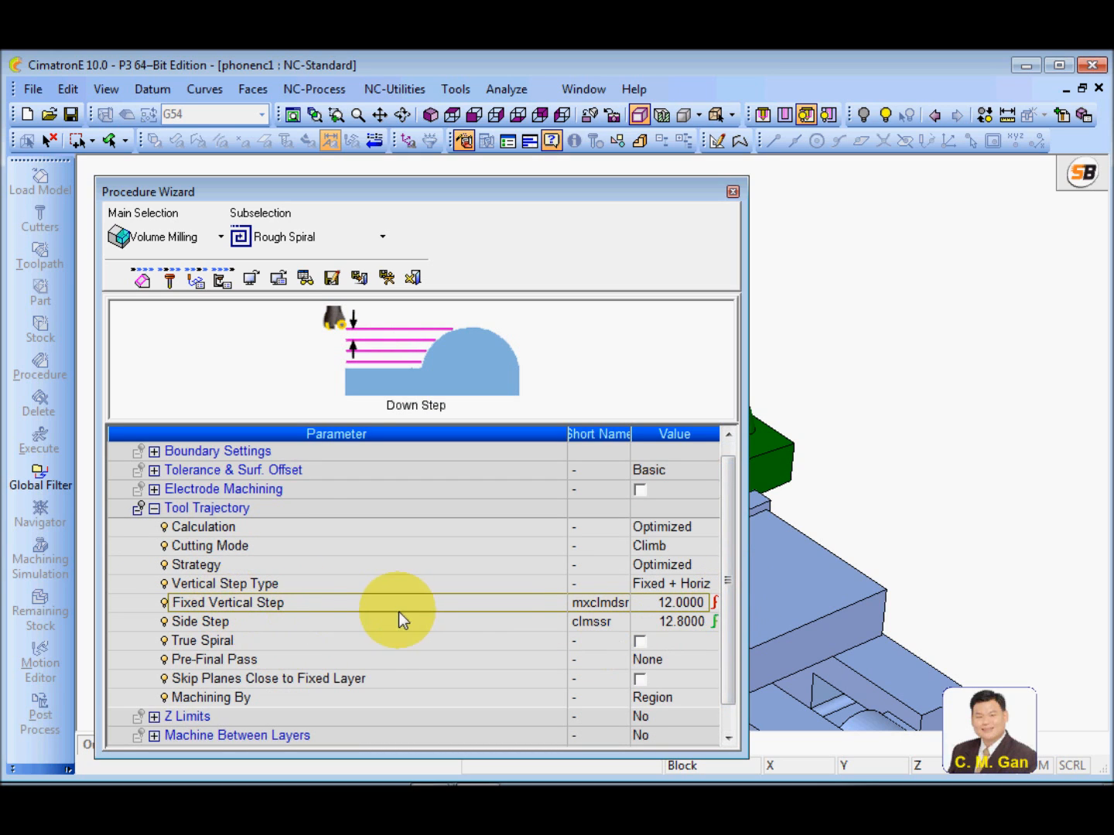
pyautogui.click(651, 606)
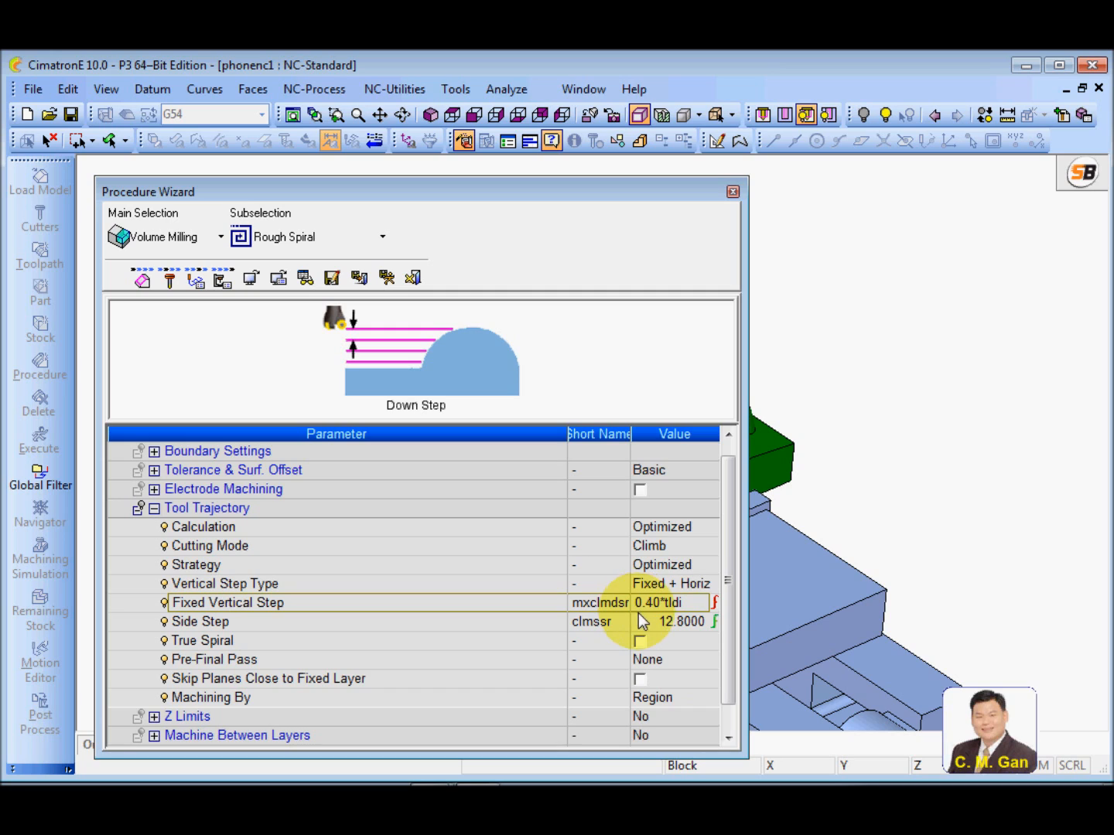
pyautogui.click(693, 603)
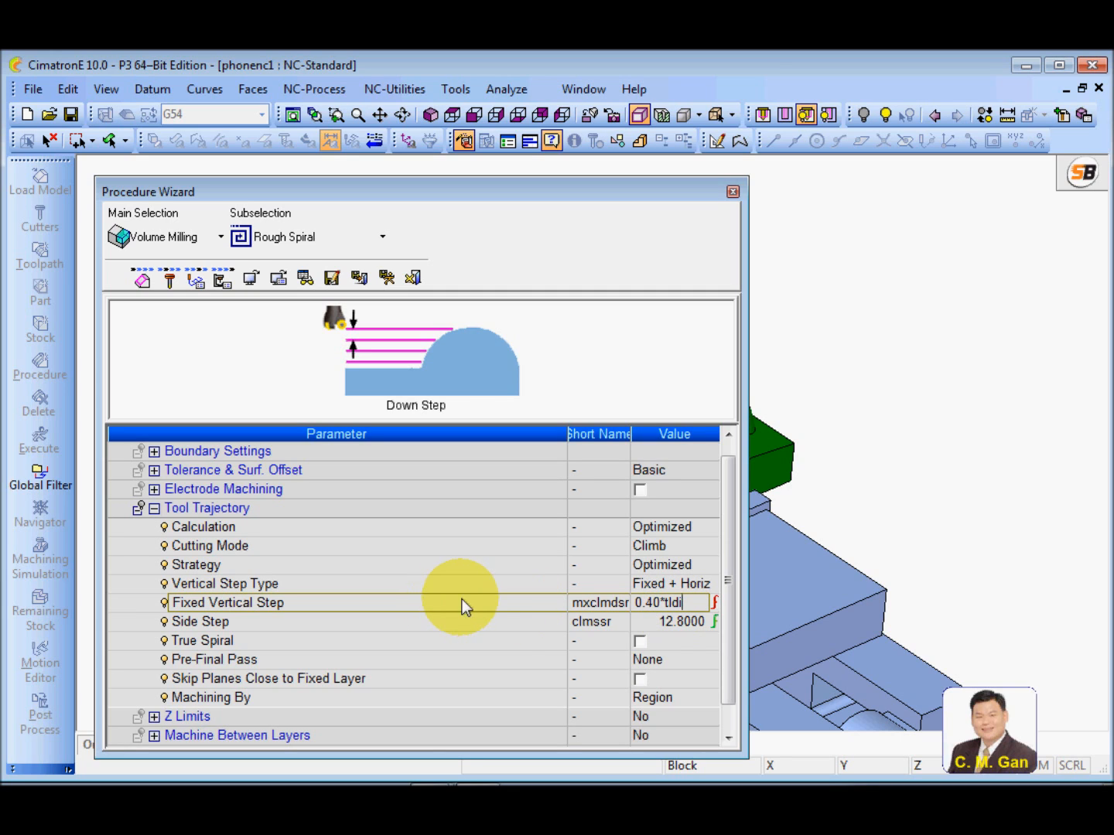
pyautogui.moveTo(691, 602); pyautogui.dragTo(637, 611)
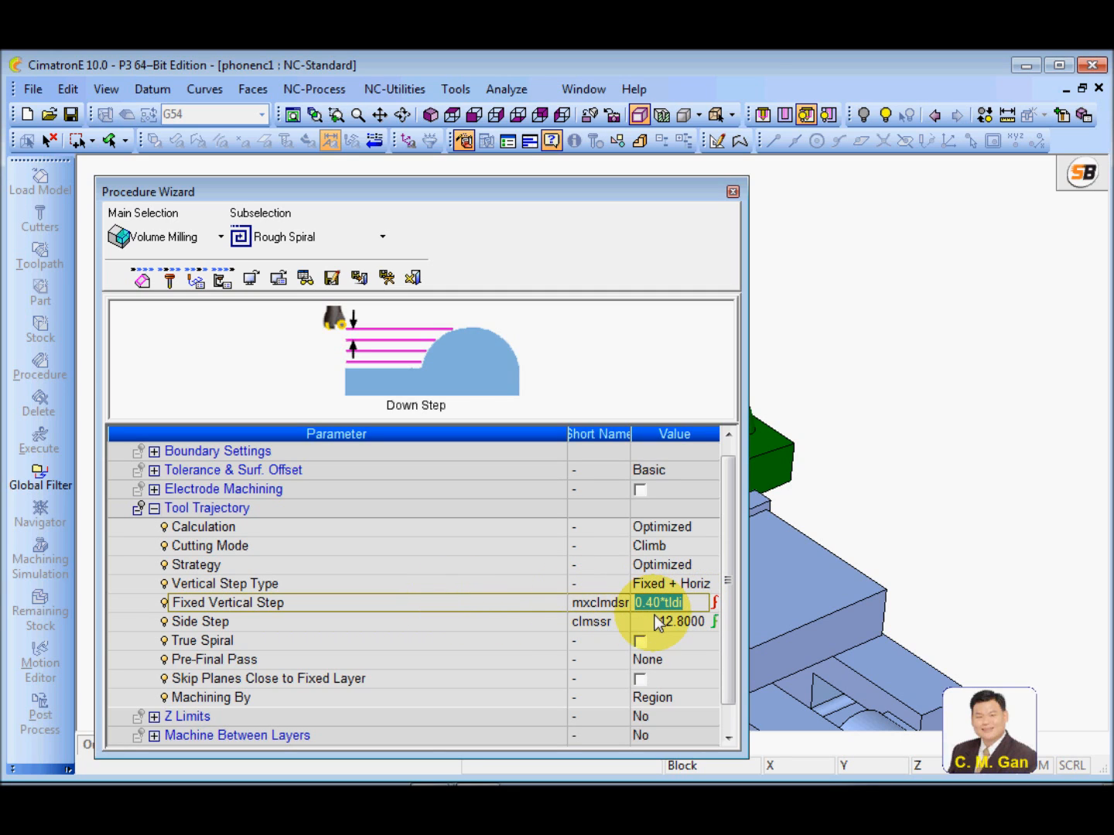
pyautogui.write('.5')
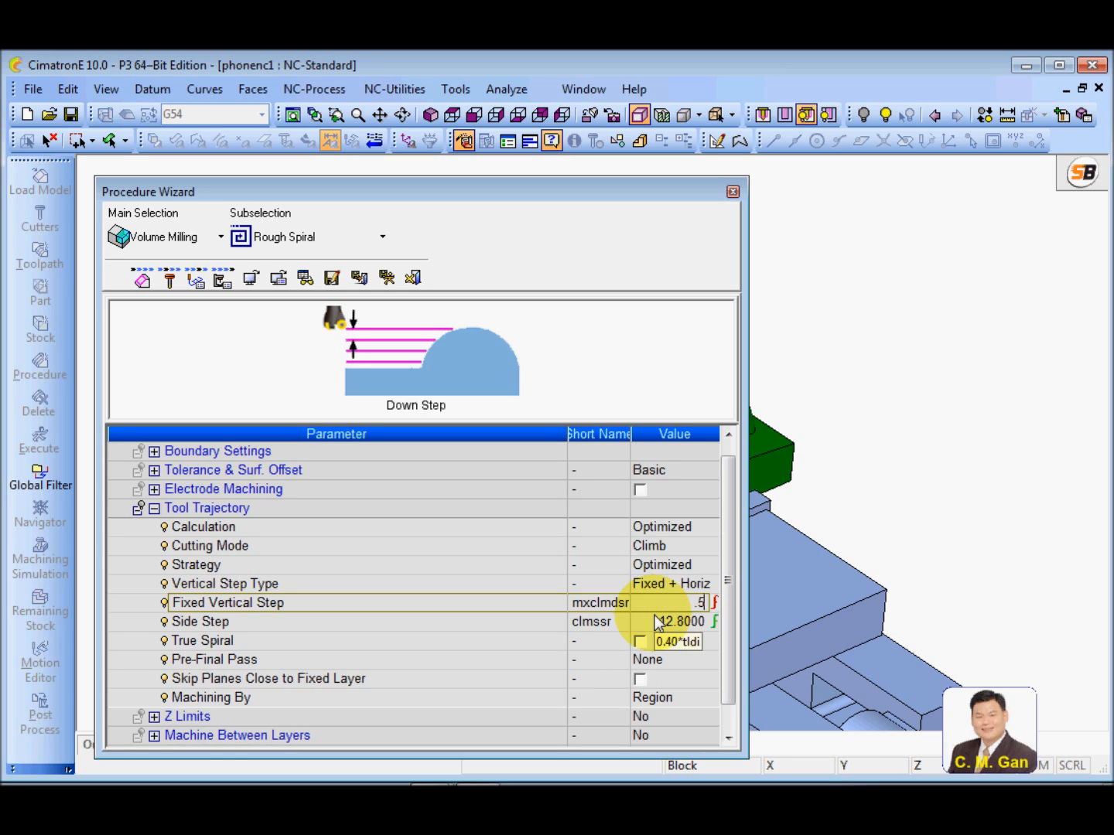
pyautogui.write('*crrd')
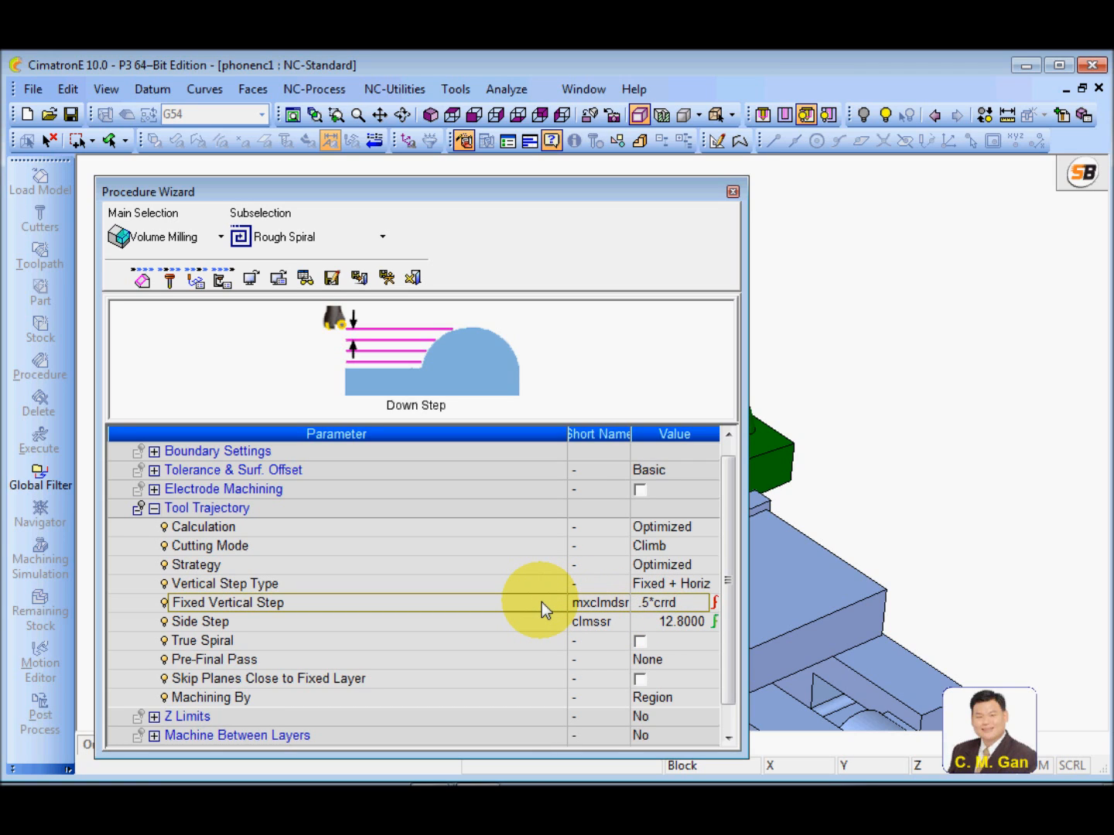
# Change the Fixed Vertical Step formula to 1*crrd
pyautogui.moveTo(648, 603); pyautogui.dragTo(638, 610)
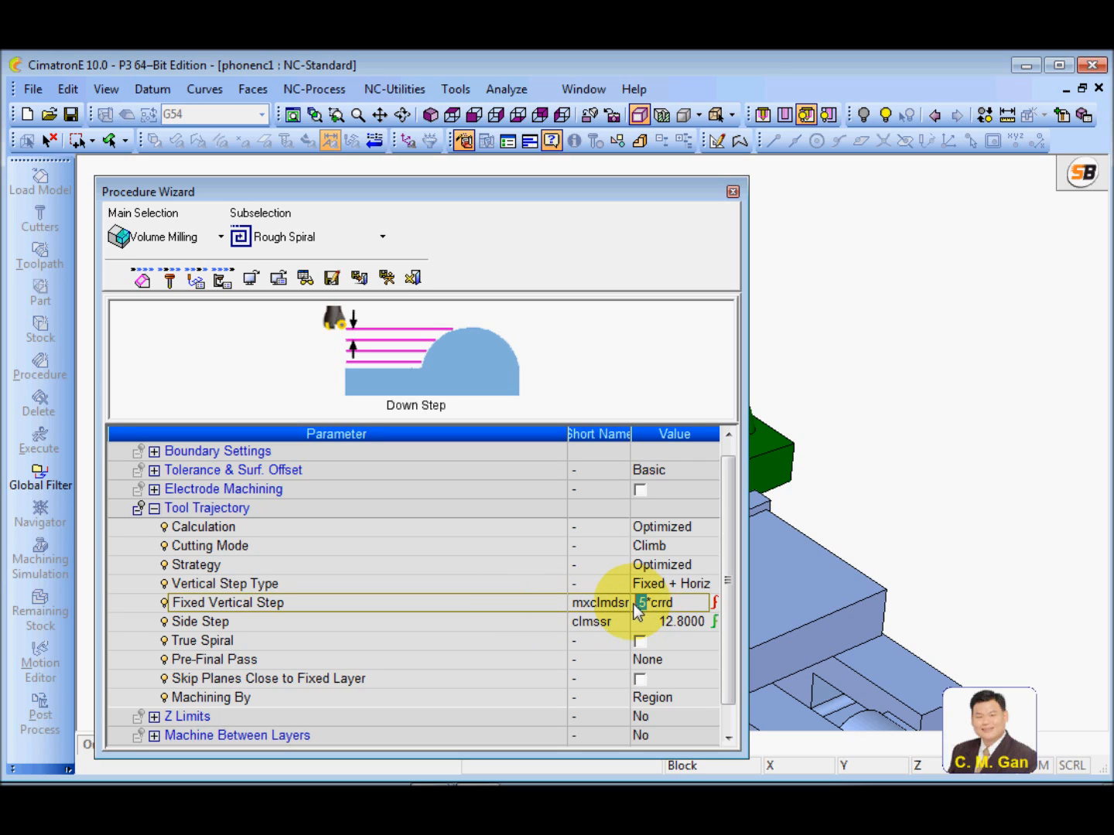
pyautogui.write('1')
pyautogui.press('Return')
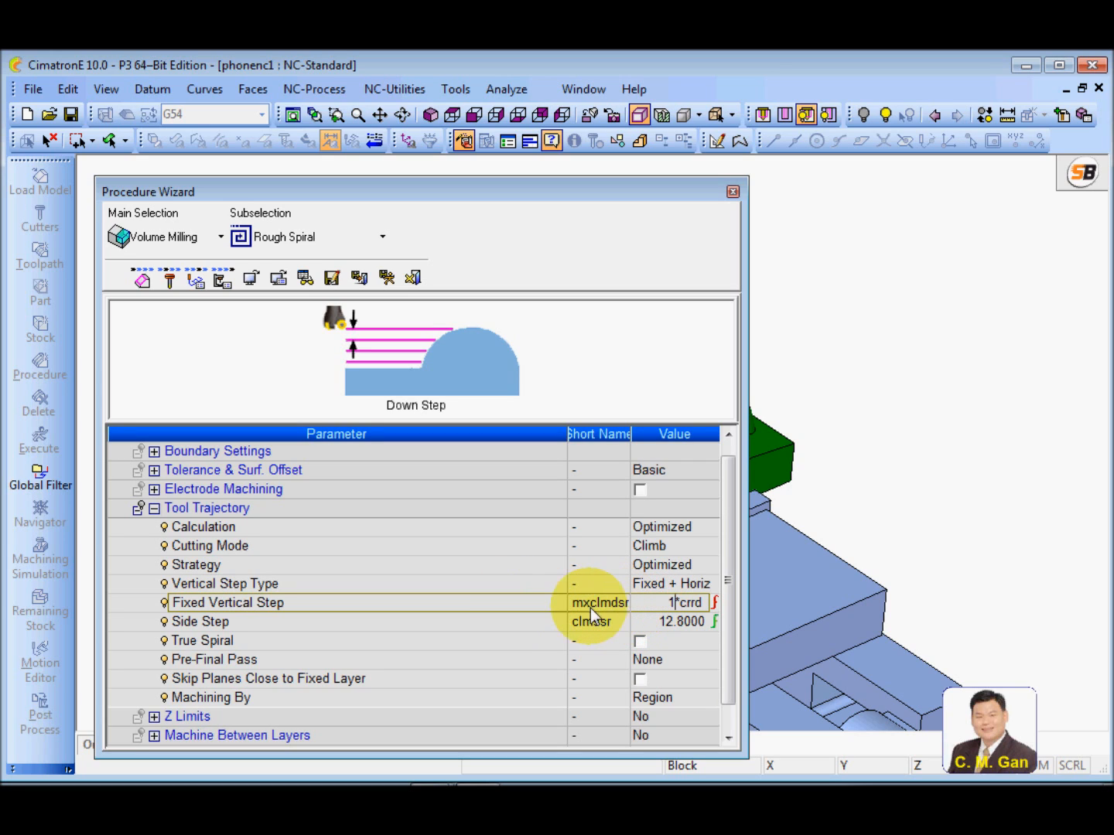
pyautogui.click(534, 601)
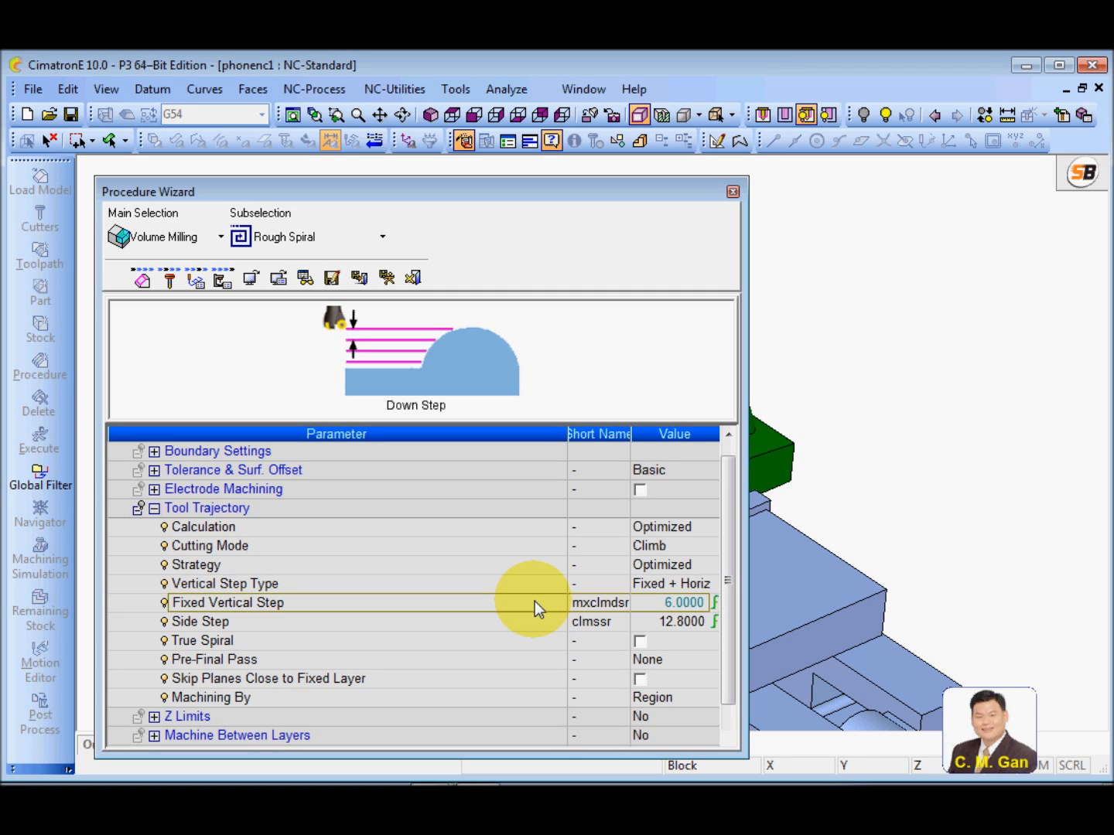
# Check the Side Step formula without changing it and enable True Spiral
pyautogui.click(486, 621)
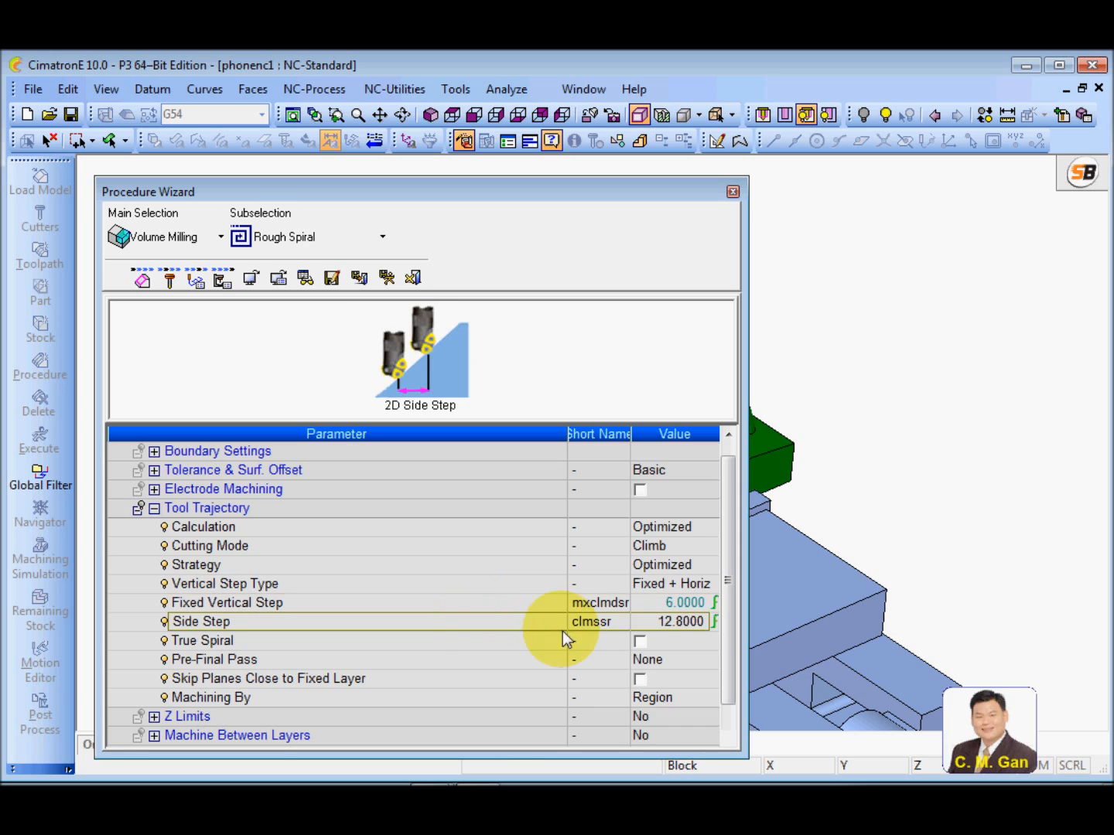
pyautogui.click(669, 624)
pyautogui.click(632, 623)
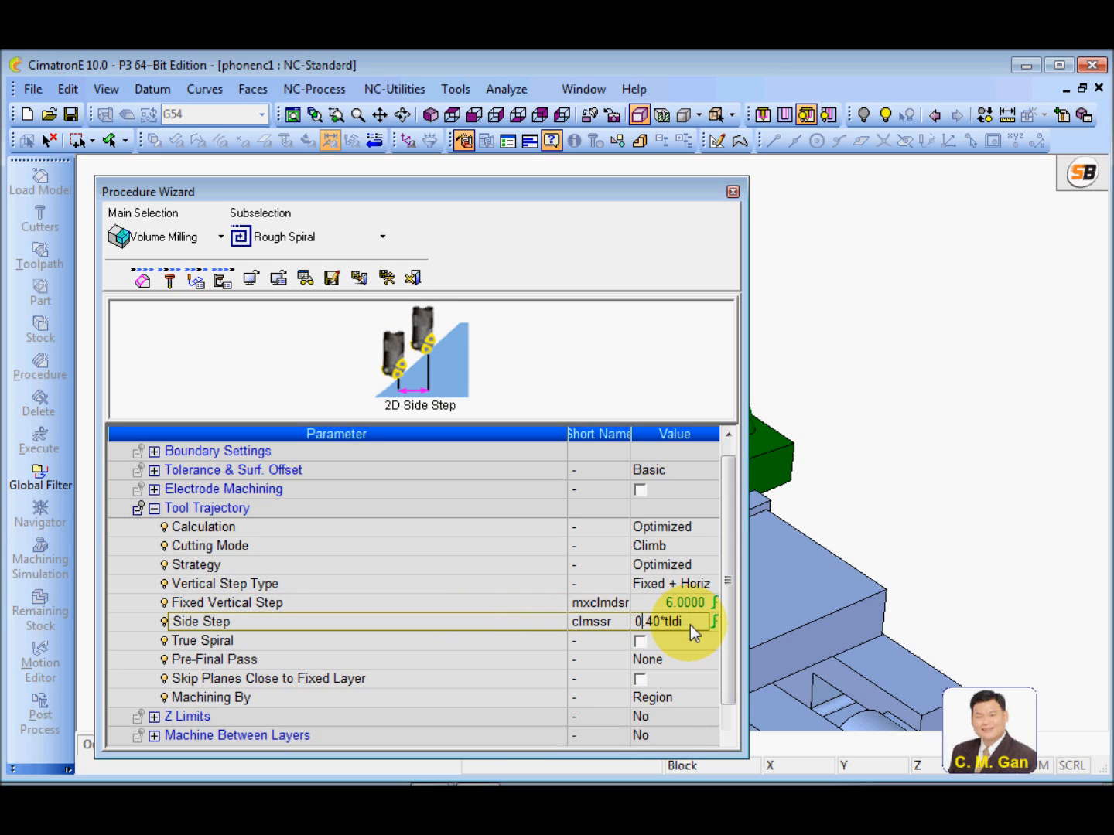
pyautogui.click(530, 621)
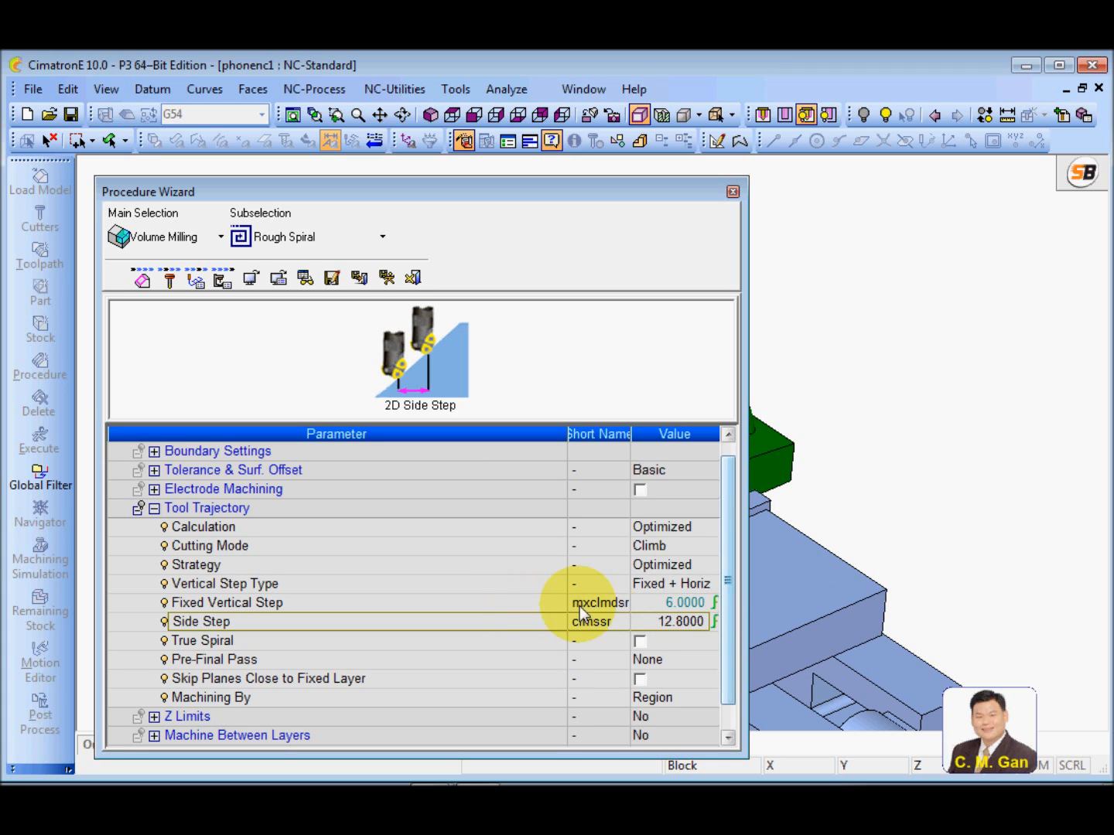
pyautogui.click(529, 643)
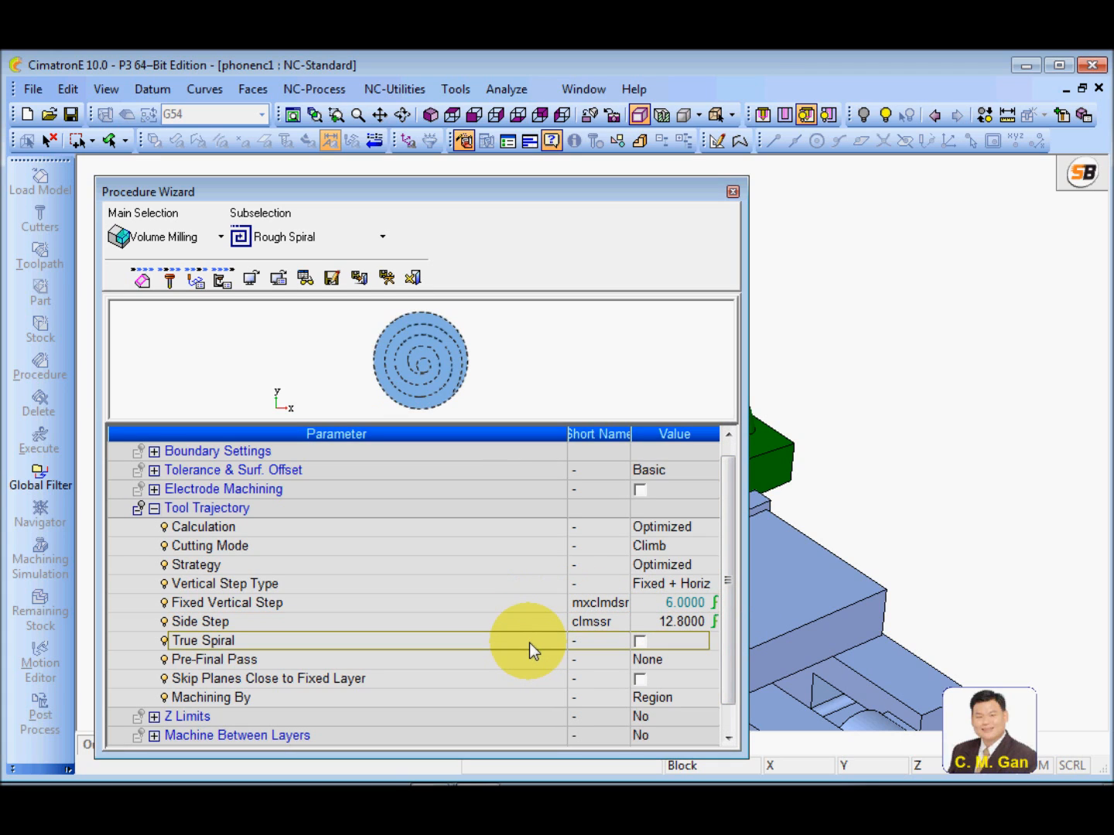
pyautogui.click(640, 642)
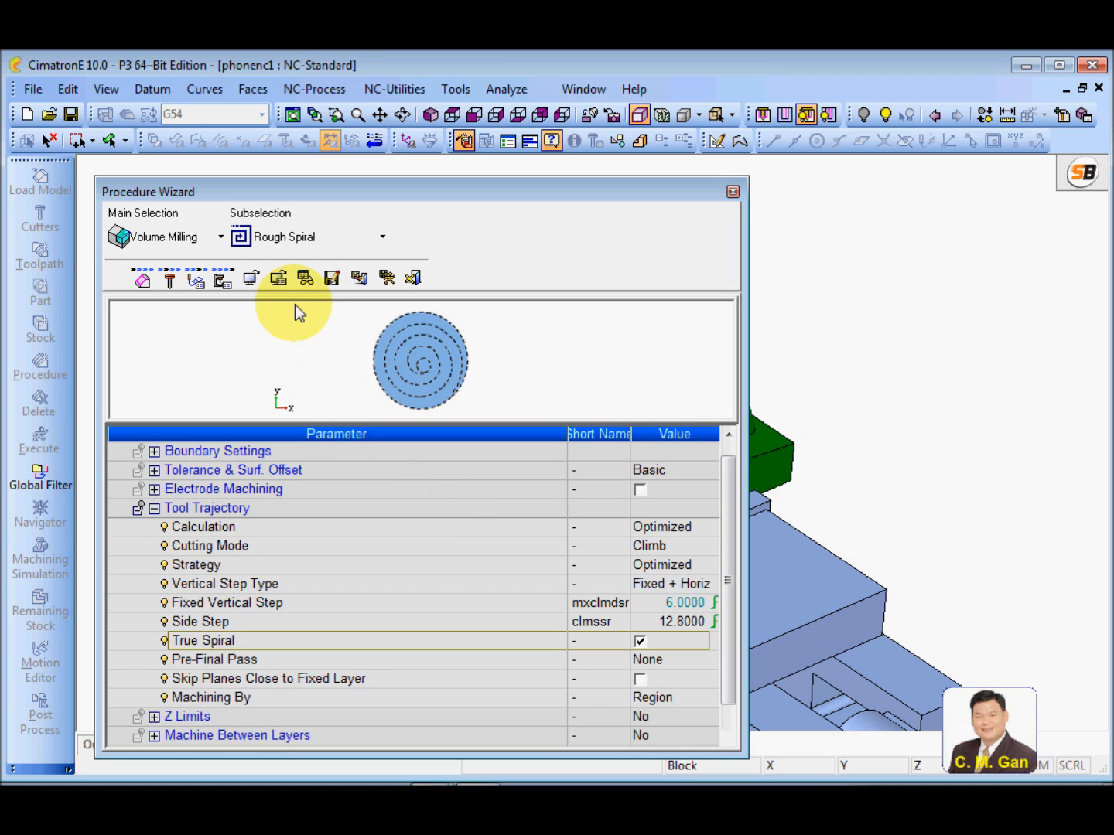
# Start the procedure preview, set the Remaining Stock colour to light blue and display the remaining stock
pyautogui.click(306, 277)
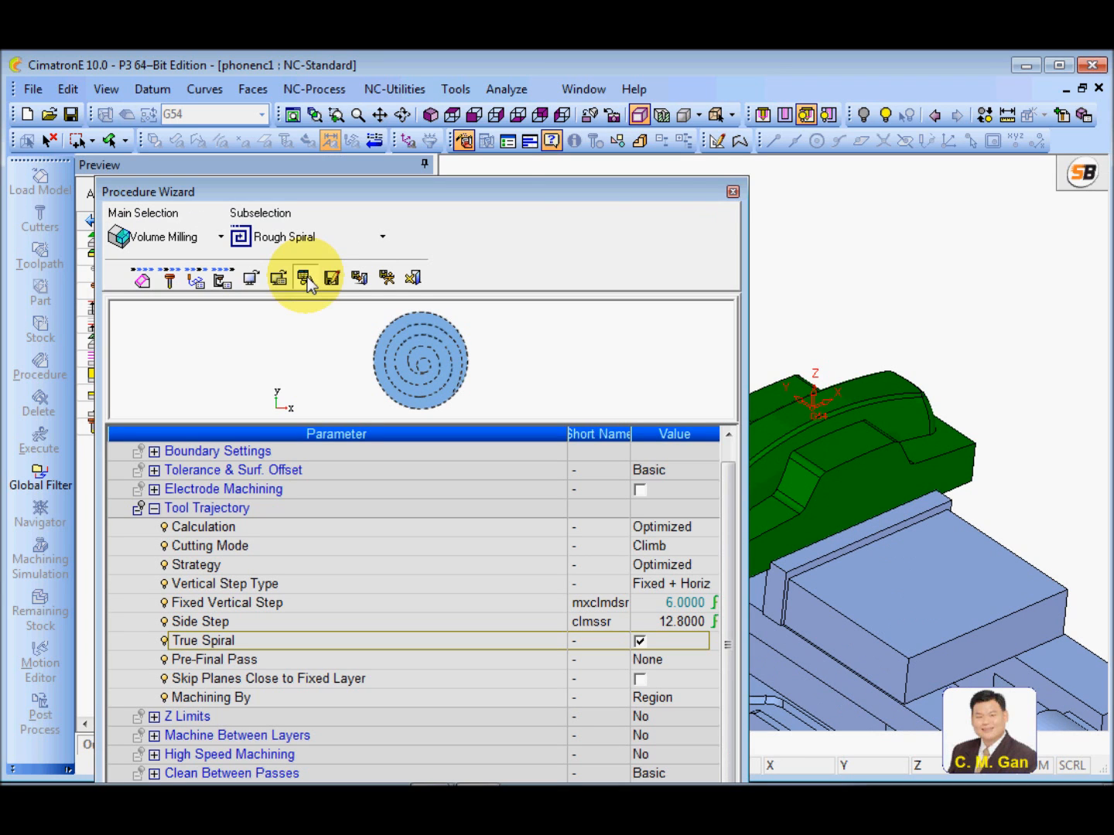
pyautogui.moveTo(703, 192); pyautogui.dragTo(181, 578)
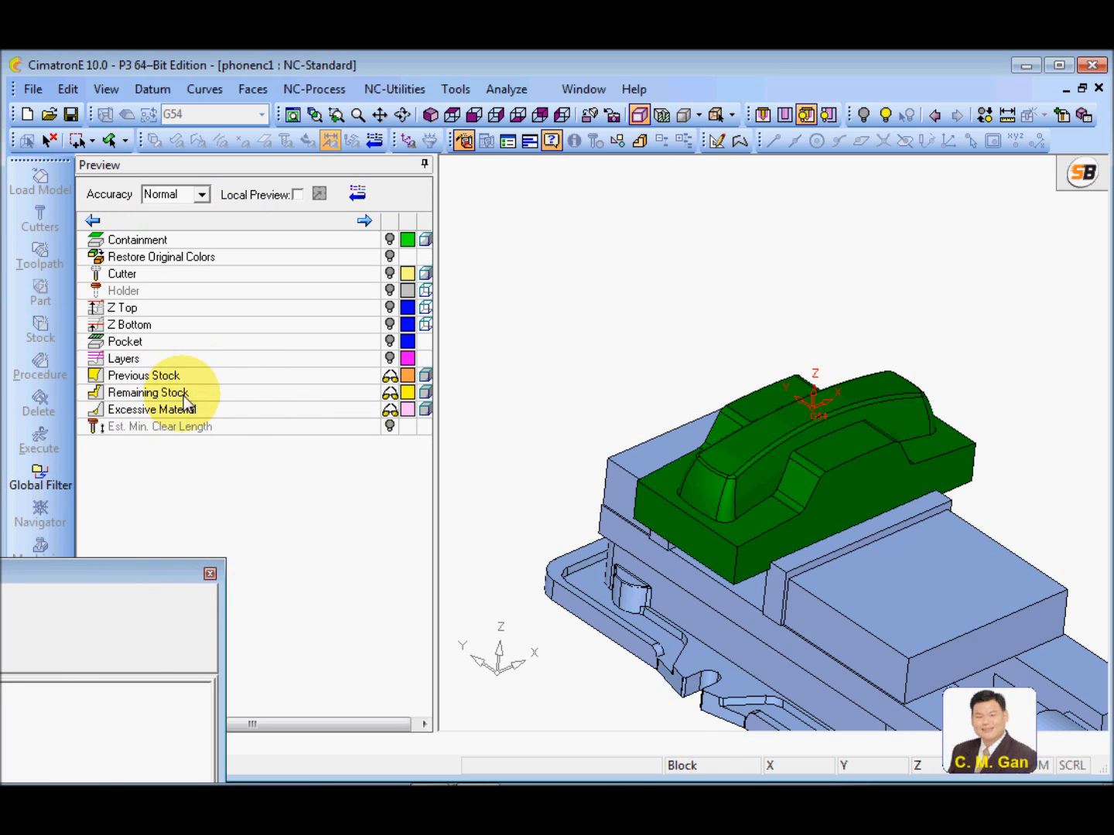
pyautogui.click(407, 393)
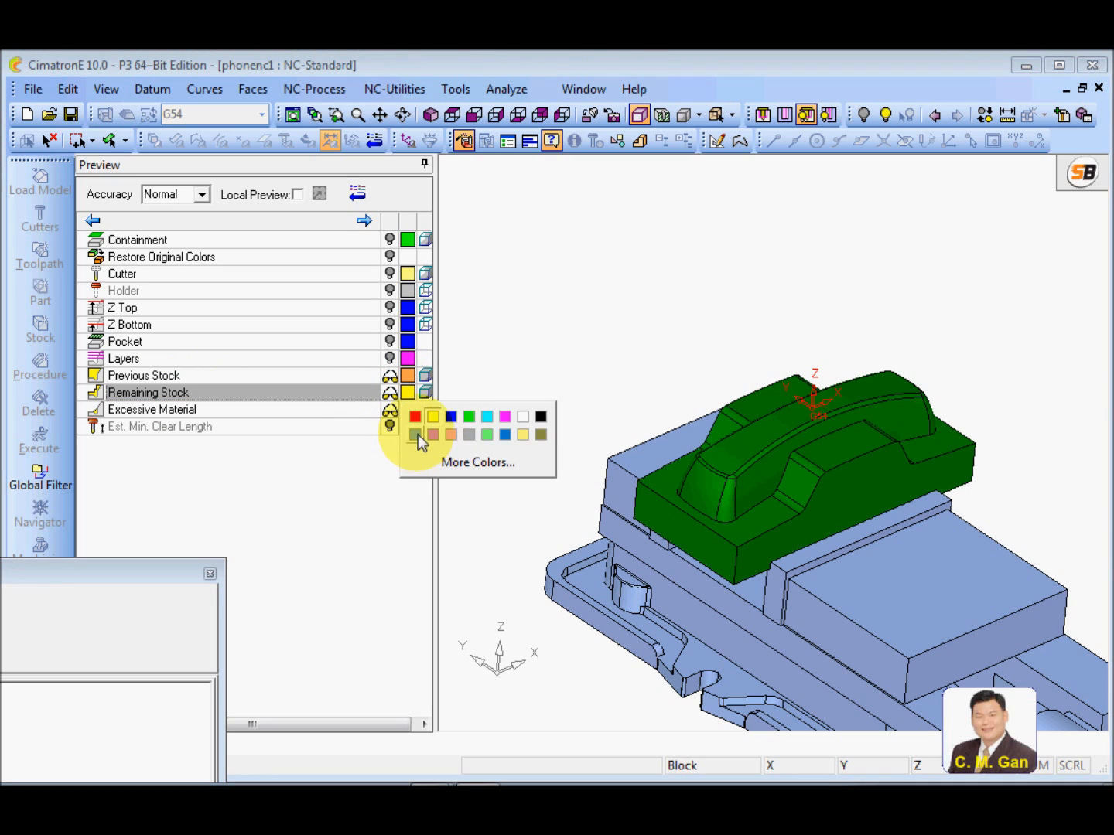
pyautogui.click(416, 435)
pyautogui.click(390, 394)
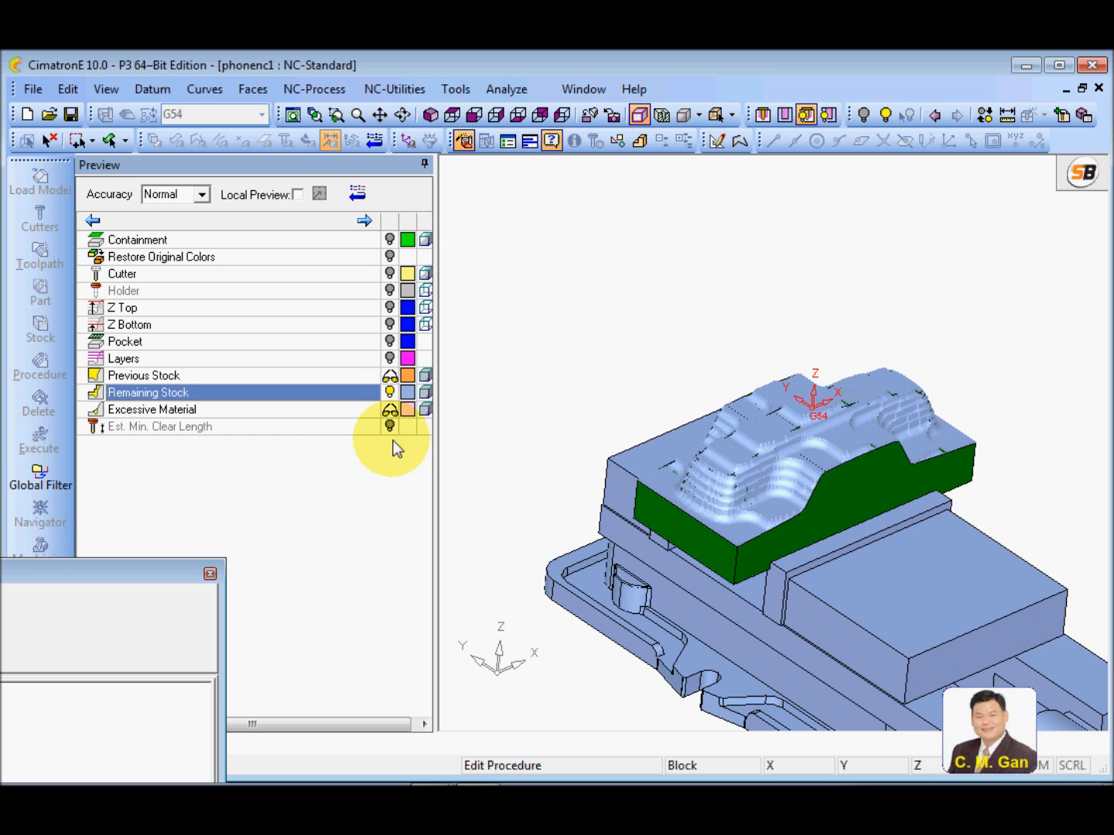
# Examine the stepped remaining stock on the phone part's curved and sloped walls from several angles
pyautogui.scroll(5, 853, 372)
pyautogui.moveTo(780, 542); pyautogui.dragTo(782, 462, button='middle')
pyautogui.keyDown('ctrl'); pyautogui.moveTo(781, 461); pyautogui.dragTo(771, 473); pyautogui.keyUp('ctrl')
pyautogui.keyDown('ctrl'); pyautogui.moveTo(772, 474); pyautogui.dragTo(697, 231, button='right'); pyautogui.keyUp('ctrl')
pyautogui.keyDown('ctrl'); pyautogui.moveTo(697, 230); pyautogui.dragTo(941, 386, button='middle'); pyautogui.keyUp('ctrl')
pyautogui.keyDown('ctrl'); pyautogui.moveTo(940, 388); pyautogui.dragTo(741, 494, button='right'); pyautogui.keyUp('ctrl')
pyautogui.keyDown('ctrl'); pyautogui.moveTo(741, 493); pyautogui.dragTo(739, 571); pyautogui.keyUp('ctrl')
pyautogui.keyDown('ctrl'); pyautogui.moveTo(740, 572); pyautogui.dragTo(727, 524, button='middle'); pyautogui.keyUp('ctrl')
pyautogui.keyDown('ctrl'); pyautogui.moveTo(793, 581); pyautogui.dragTo(849, 502, button='right'); pyautogui.keyUp('ctrl')
pyautogui.keyDown('ctrl'); pyautogui.moveTo(849, 503); pyautogui.dragTo(768, 497, button='middle'); pyautogui.keyUp('ctrl')
pyautogui.moveTo(770, 497)
pyautogui.keyDown('ctrl'); pyautogui.mouseDown()
pyautogui.moveTo(738, 460)
pyautogui.moveTo(699, 448)
pyautogui.moveTo(764, 501)
pyautogui.mouseUp(); pyautogui.keyUp('ctrl')
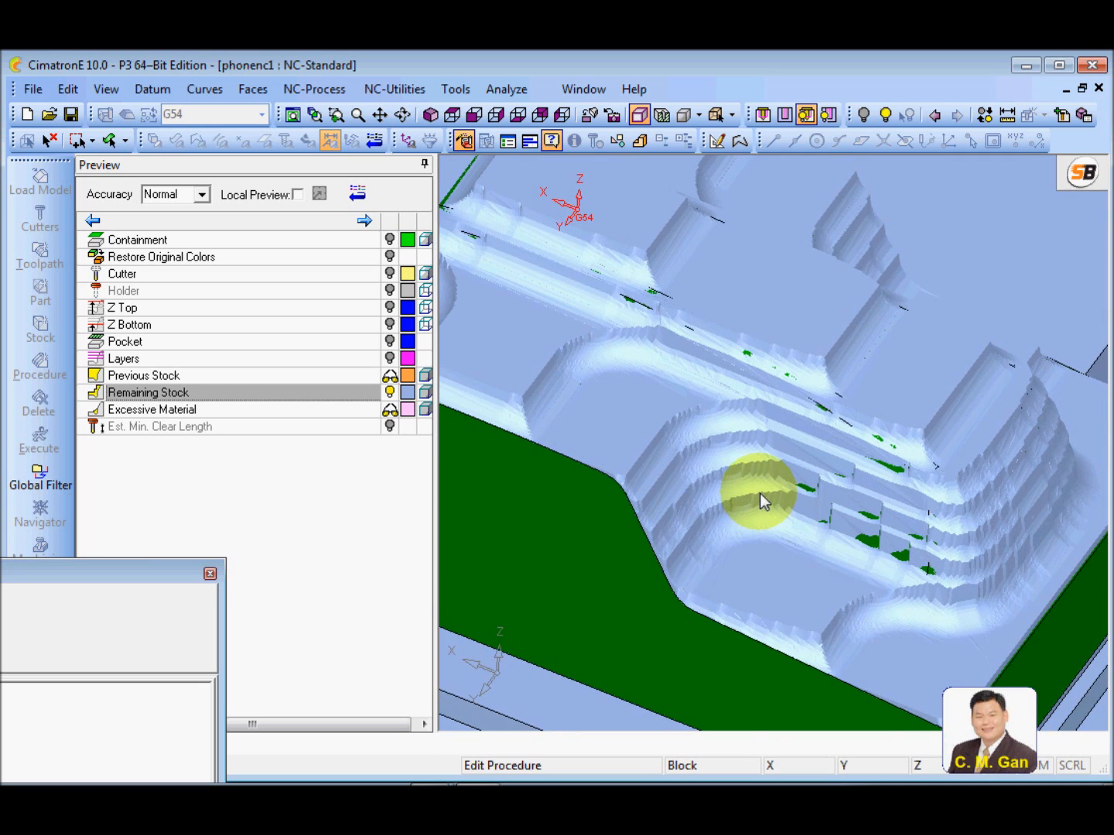
pyautogui.keyDown('ctrl'); pyautogui.moveTo(764, 502); pyautogui.dragTo(746, 604, button='right'); pyautogui.keyUp('ctrl')
# Return to the motion parameters and set the Fixed Vertical Step formula to .5*crrd
pyautogui.moveTo(142, 577); pyautogui.dragTo(657, 205)
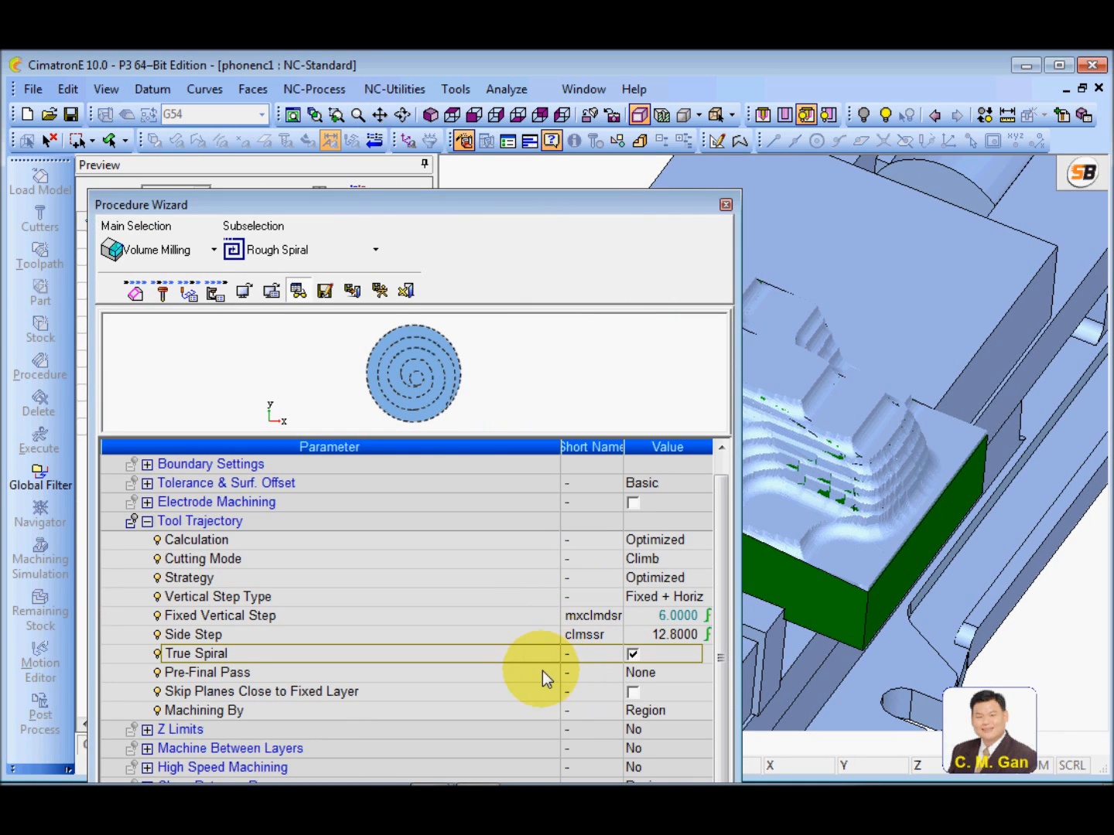
pyautogui.click(506, 619)
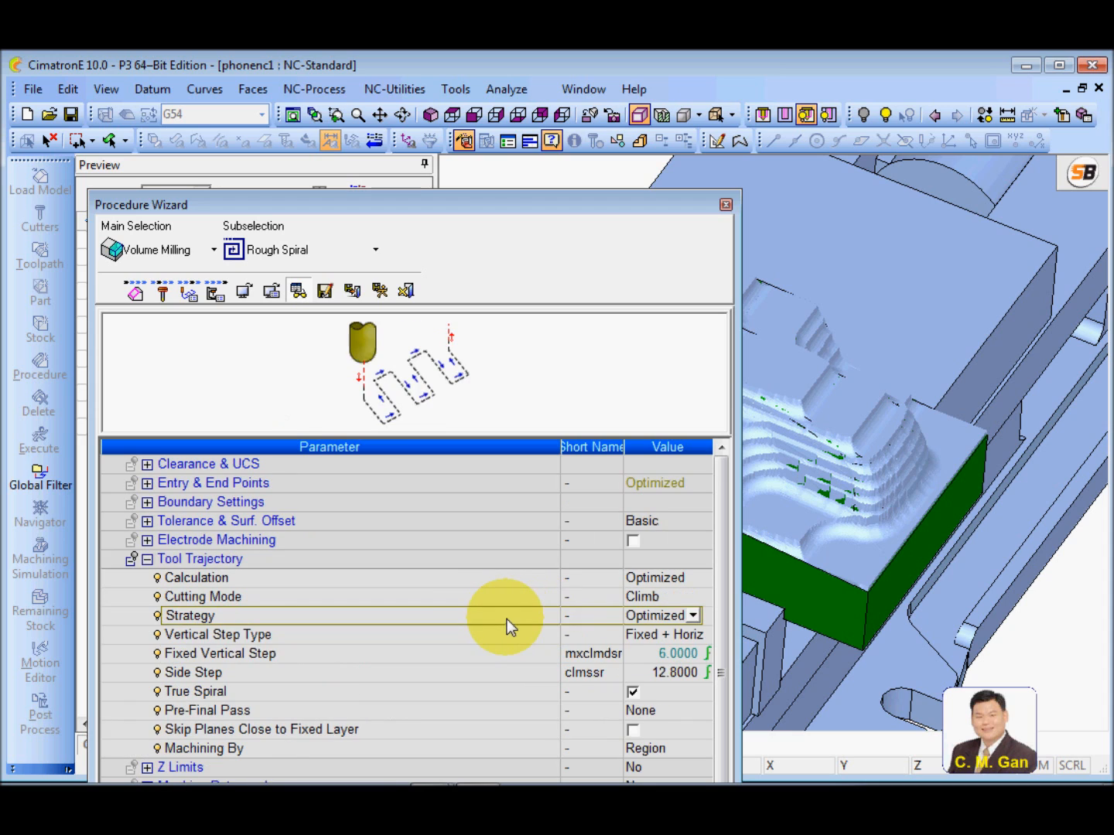
pyautogui.click(561, 636)
pyautogui.click(517, 663)
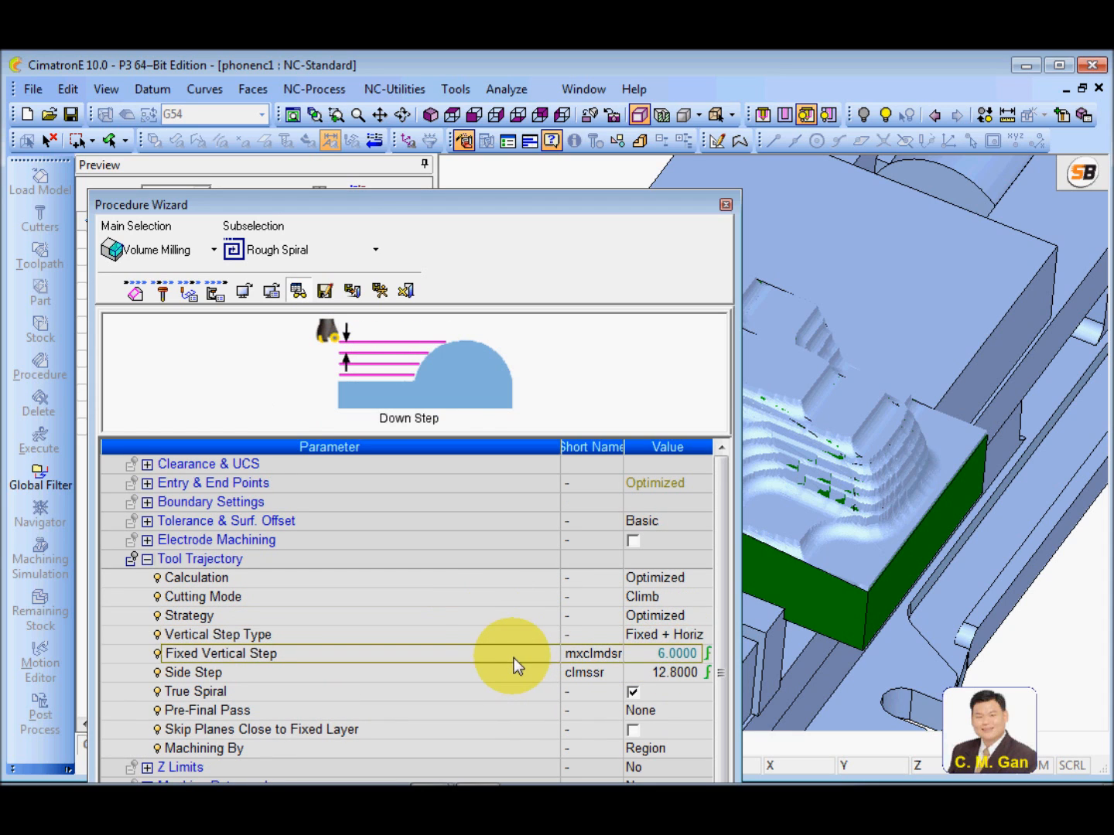
pyautogui.click(646, 658)
pyautogui.click(668, 657)
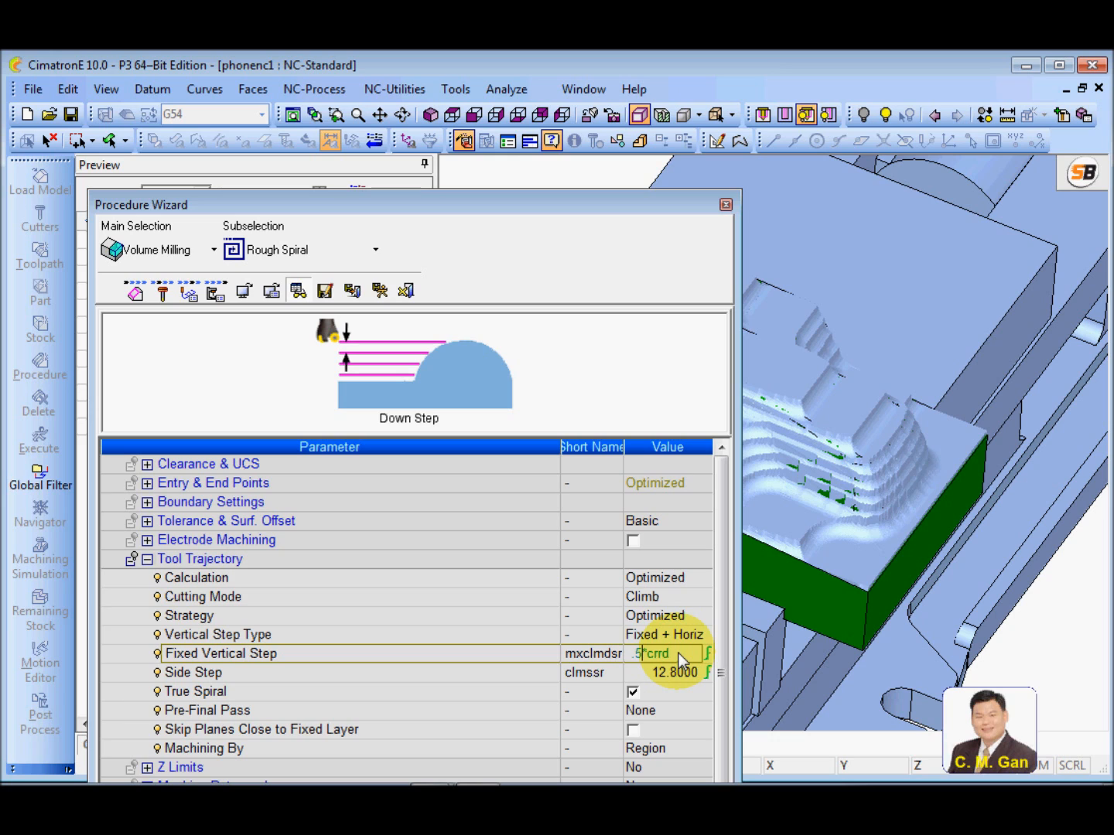
pyautogui.click(534, 653)
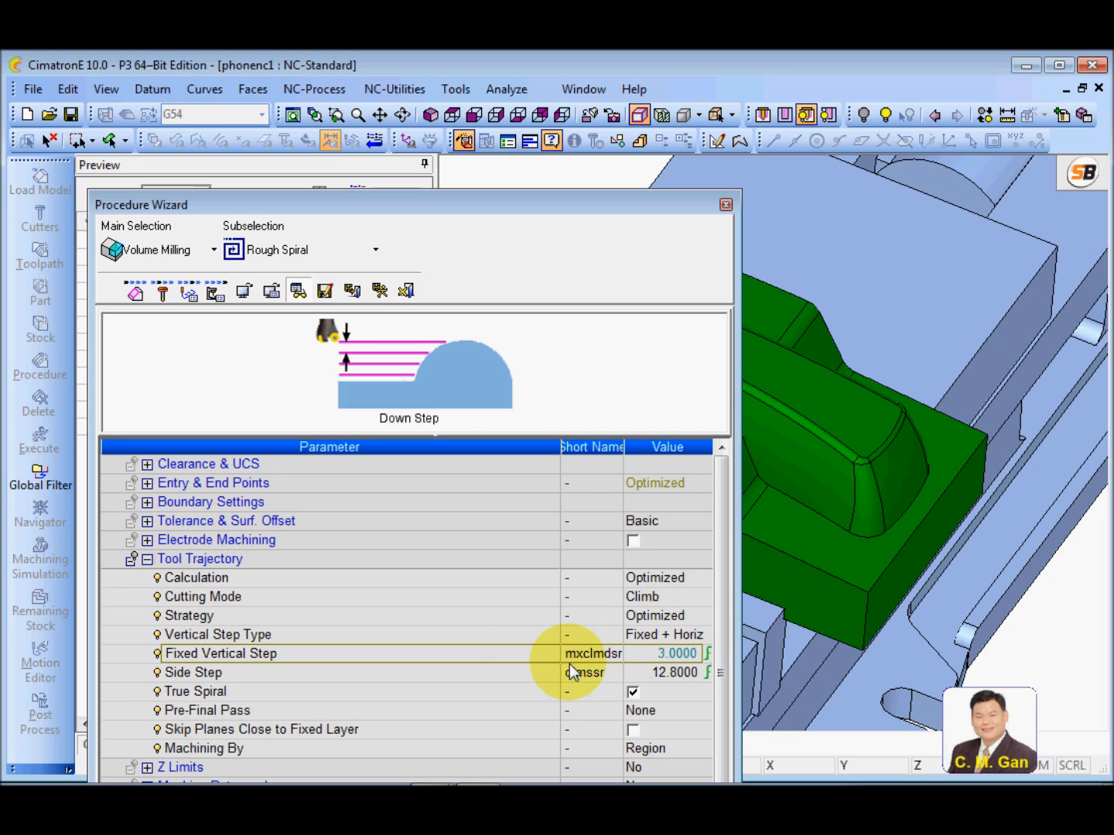
pyautogui.click(648, 656)
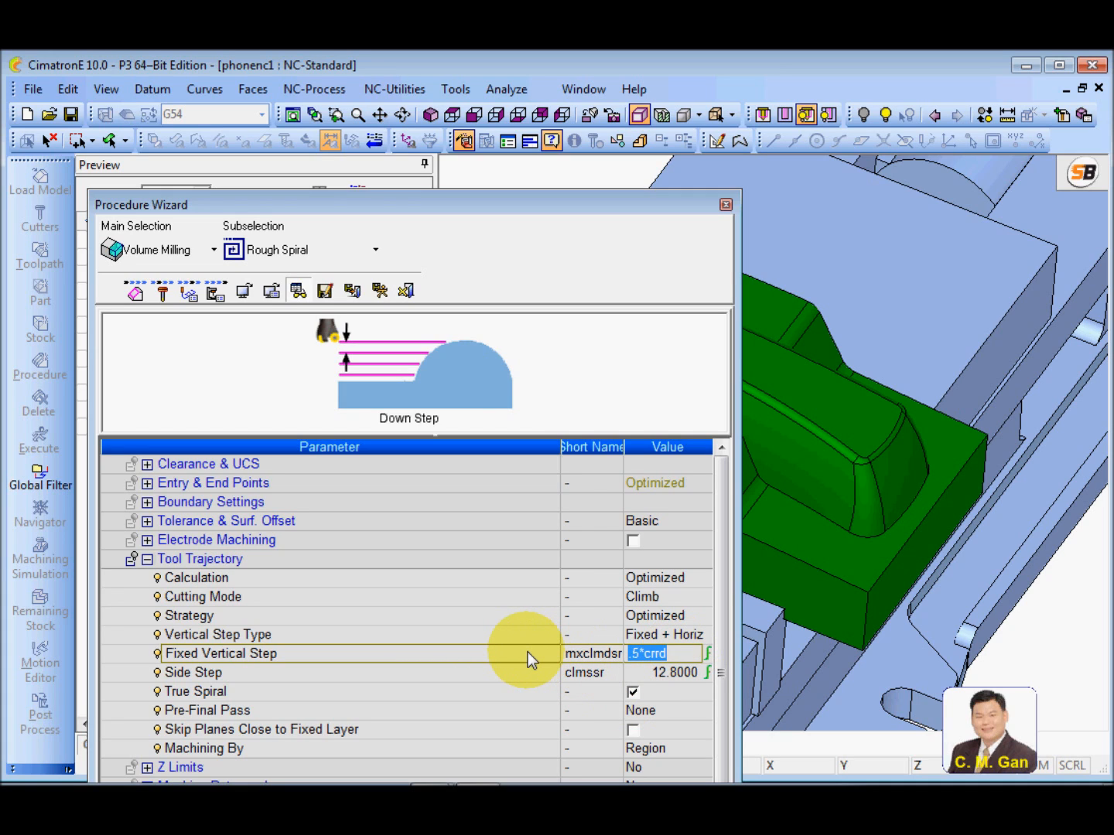
pyautogui.press('Return')
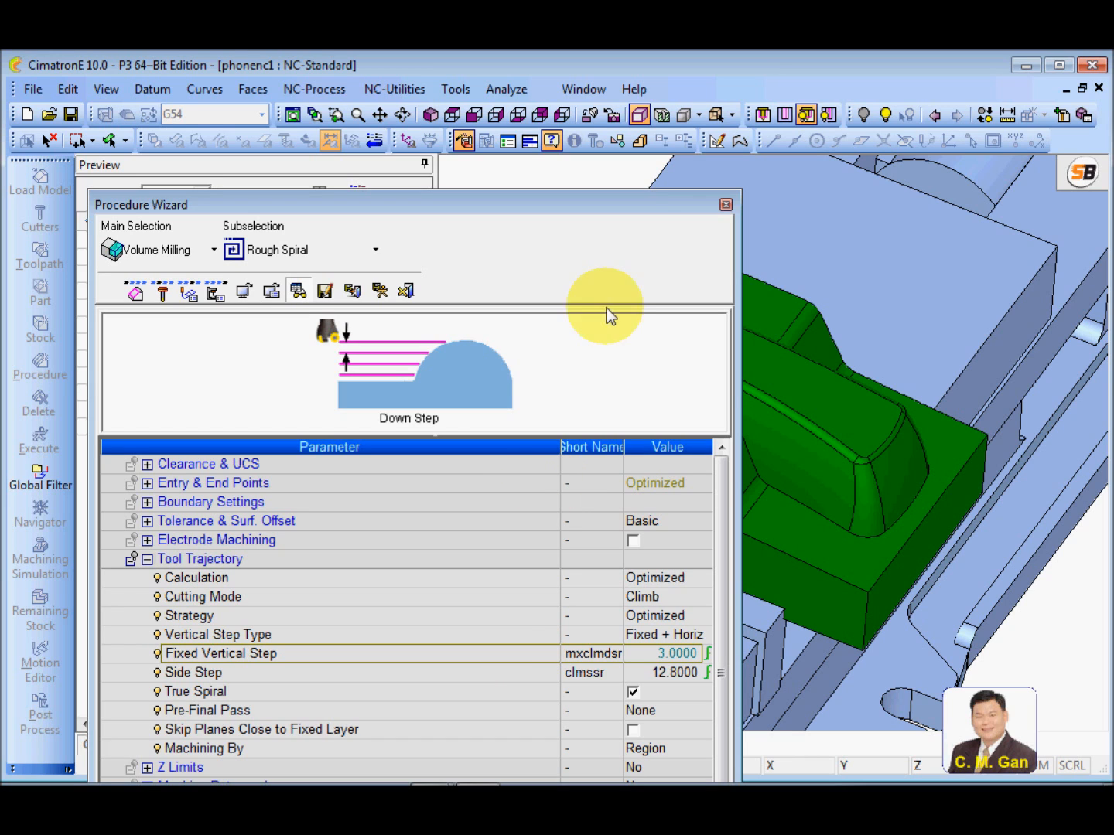
# Preview the remaining stock with the new vertical step, inspect the part's walls and close the preview
pyautogui.moveTo(666, 206); pyautogui.dragTo(121, 484)
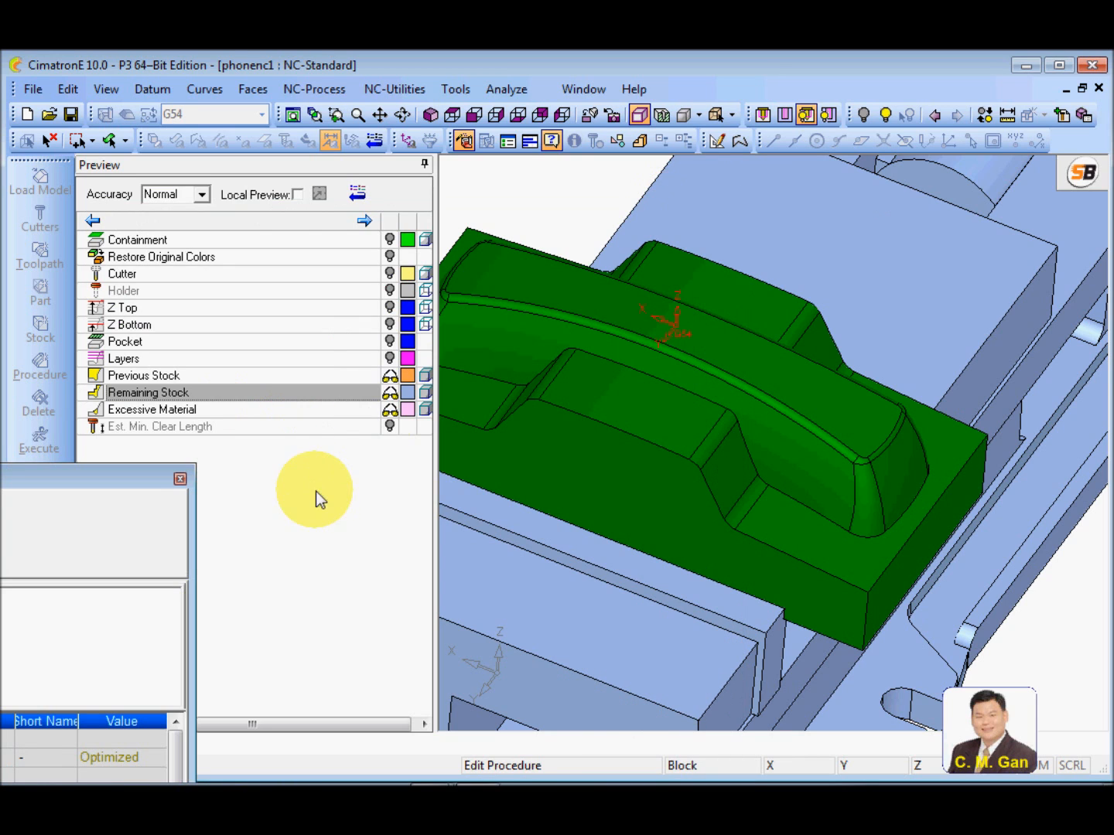
pyautogui.click(390, 394)
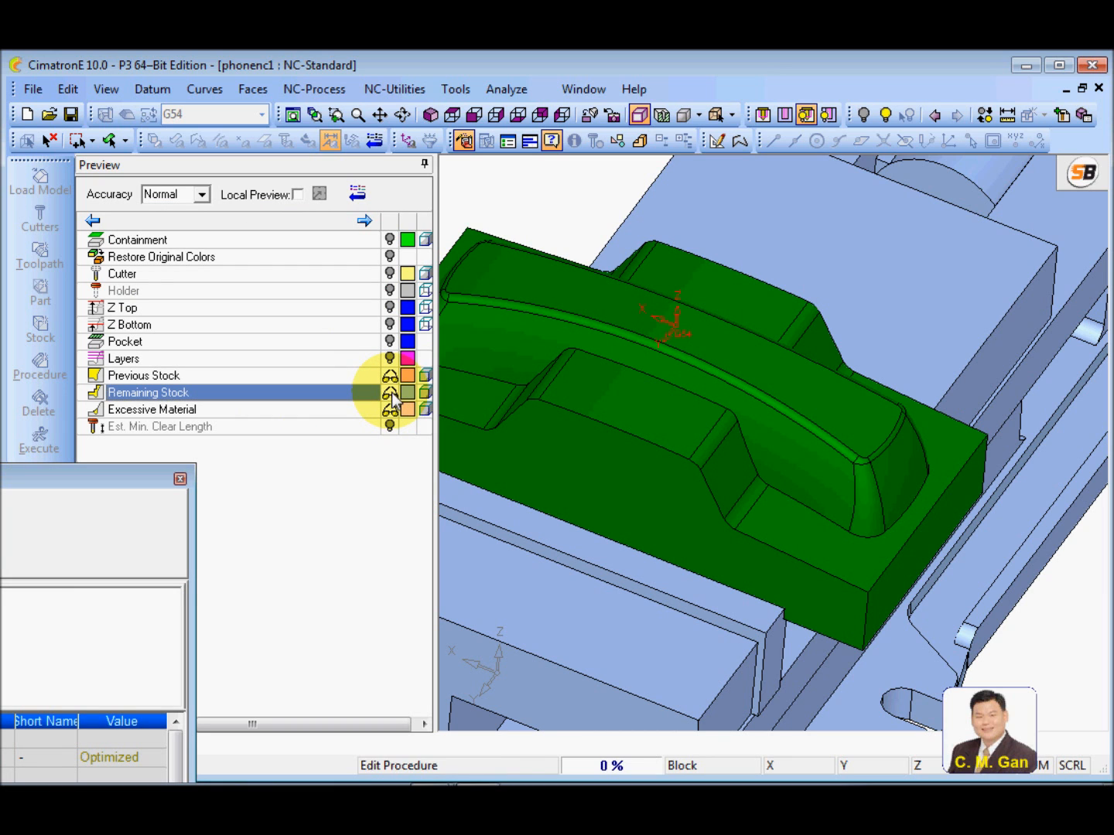
pyautogui.scroll(5, 753, 278)
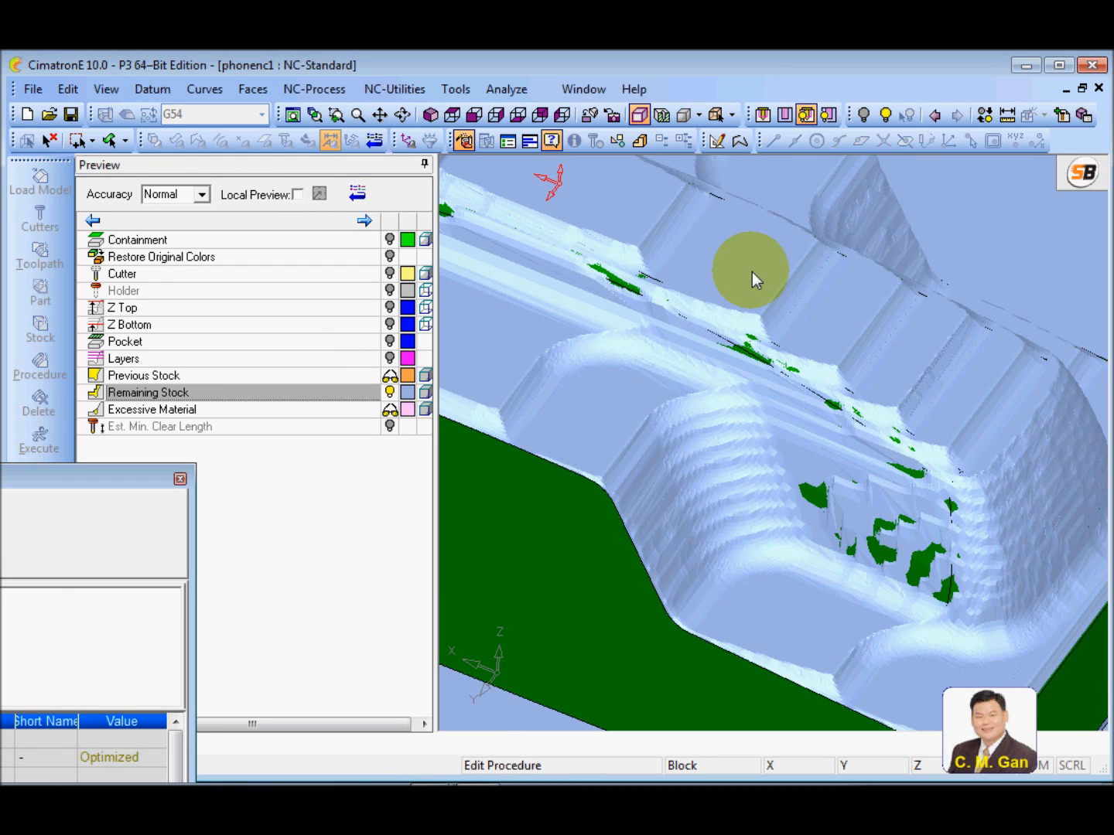
pyautogui.keyDown('ctrl'); pyautogui.moveTo(700, 435); pyautogui.dragTo(690, 504); pyautogui.keyUp('ctrl')
pyautogui.moveTo(102, 474); pyautogui.dragTo(609, 202)
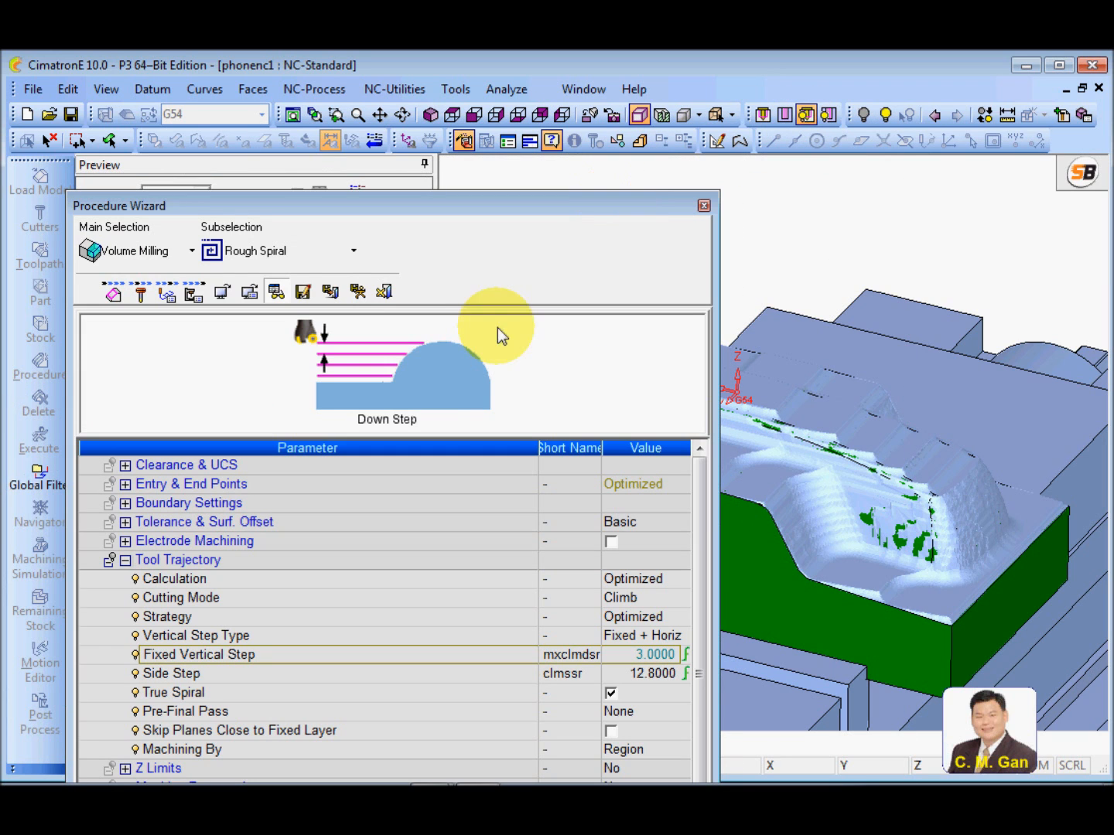
pyautogui.click(275, 291)
pyautogui.moveTo(350, 206); pyautogui.dragTo(369, 190)
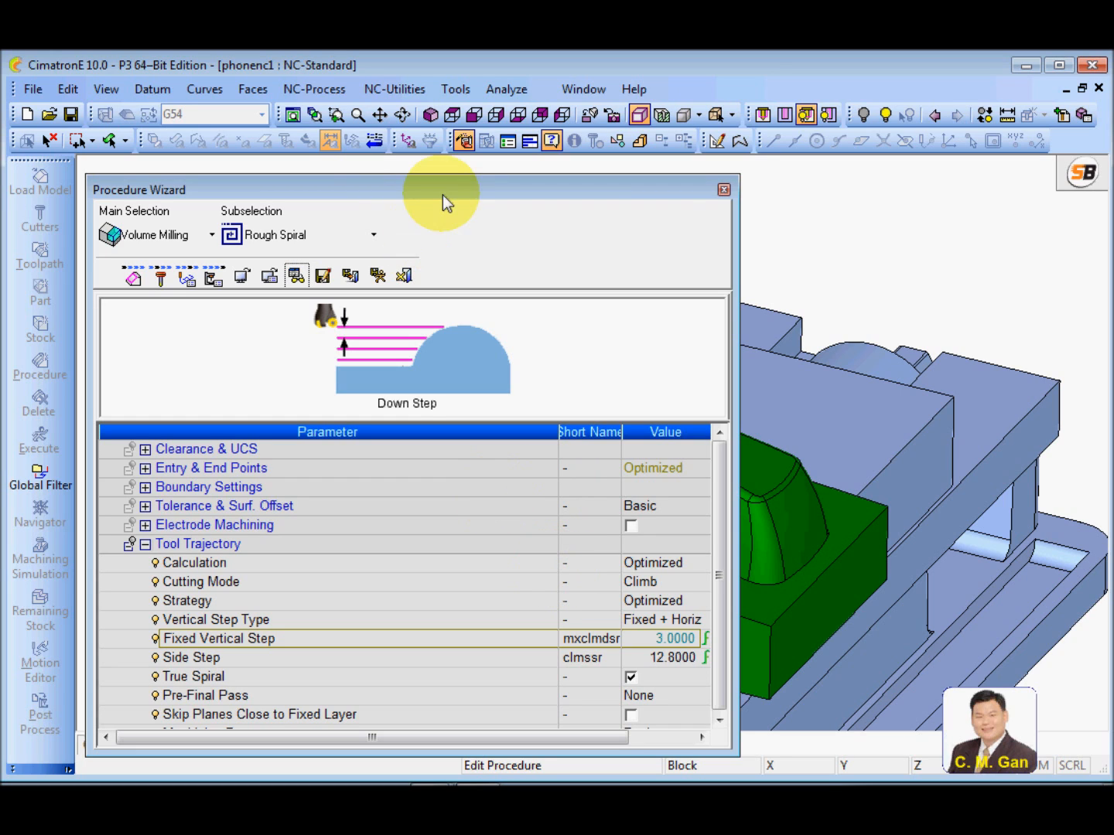
pyautogui.moveTo(445, 189); pyautogui.dragTo(445, 187)
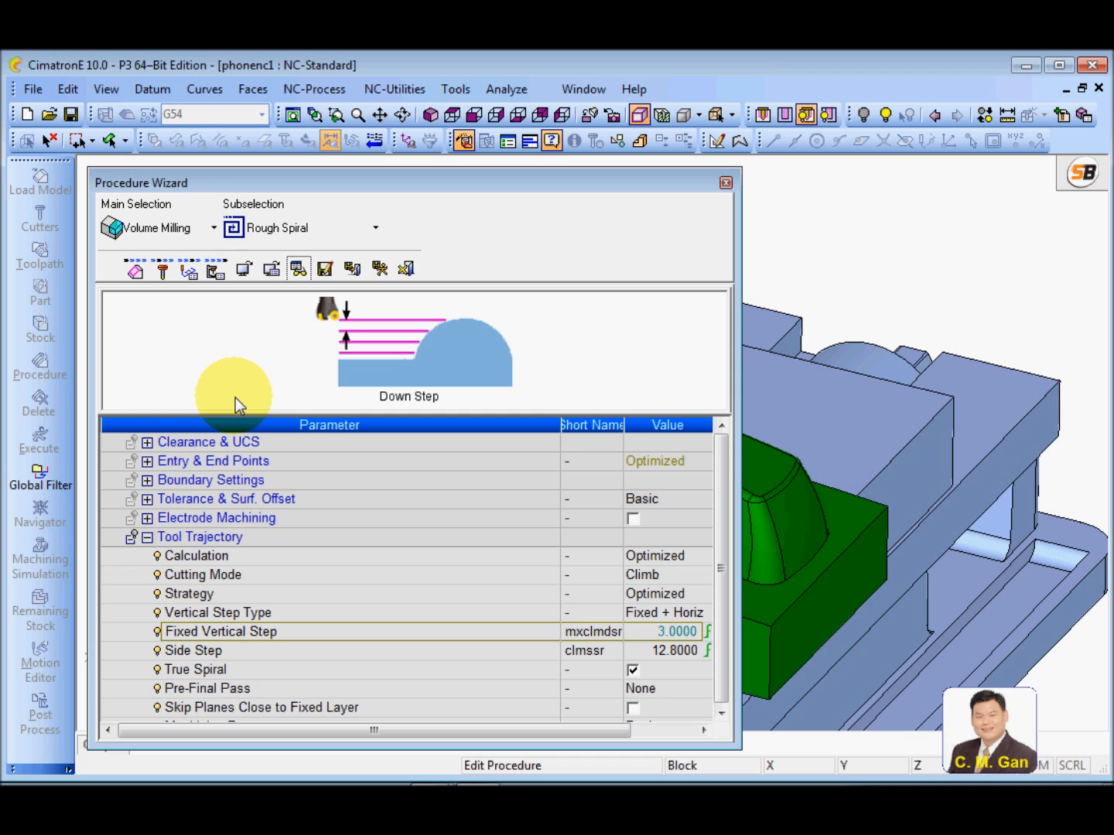
# In the machine parameters' Feed and Spin Calculator, set Vc to 200 m/min and feed per tooth to 0.4 mm, and apply the results
pyautogui.click(216, 273)
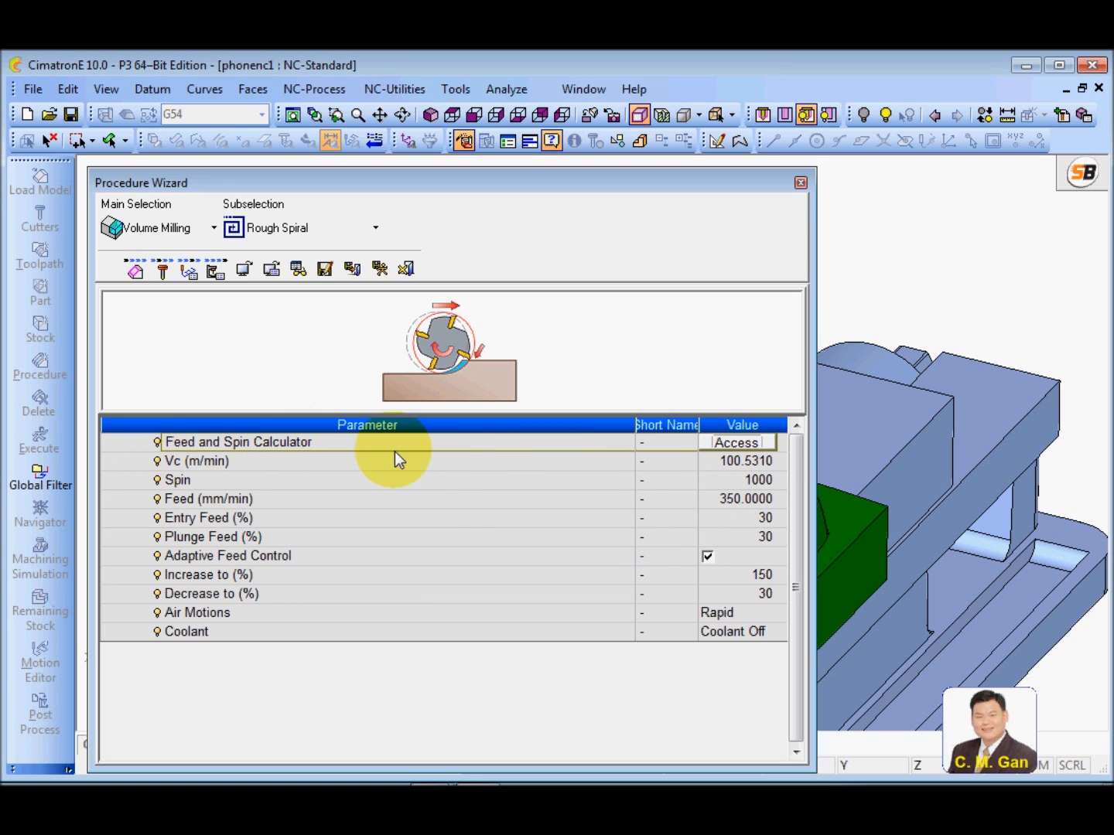
pyautogui.click(753, 442)
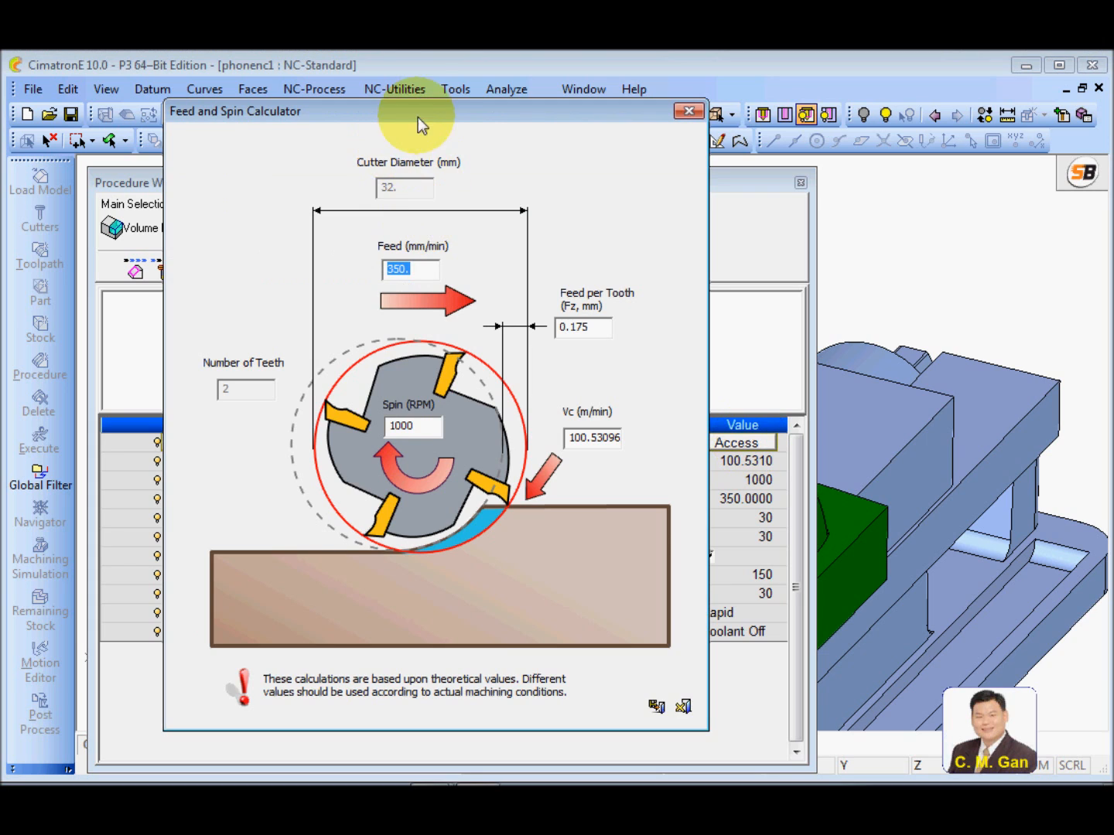
pyautogui.moveTo(431, 119); pyautogui.dragTo(428, 126)
pyautogui.moveTo(563, 445); pyautogui.dragTo(648, 441)
pyautogui.write('200')
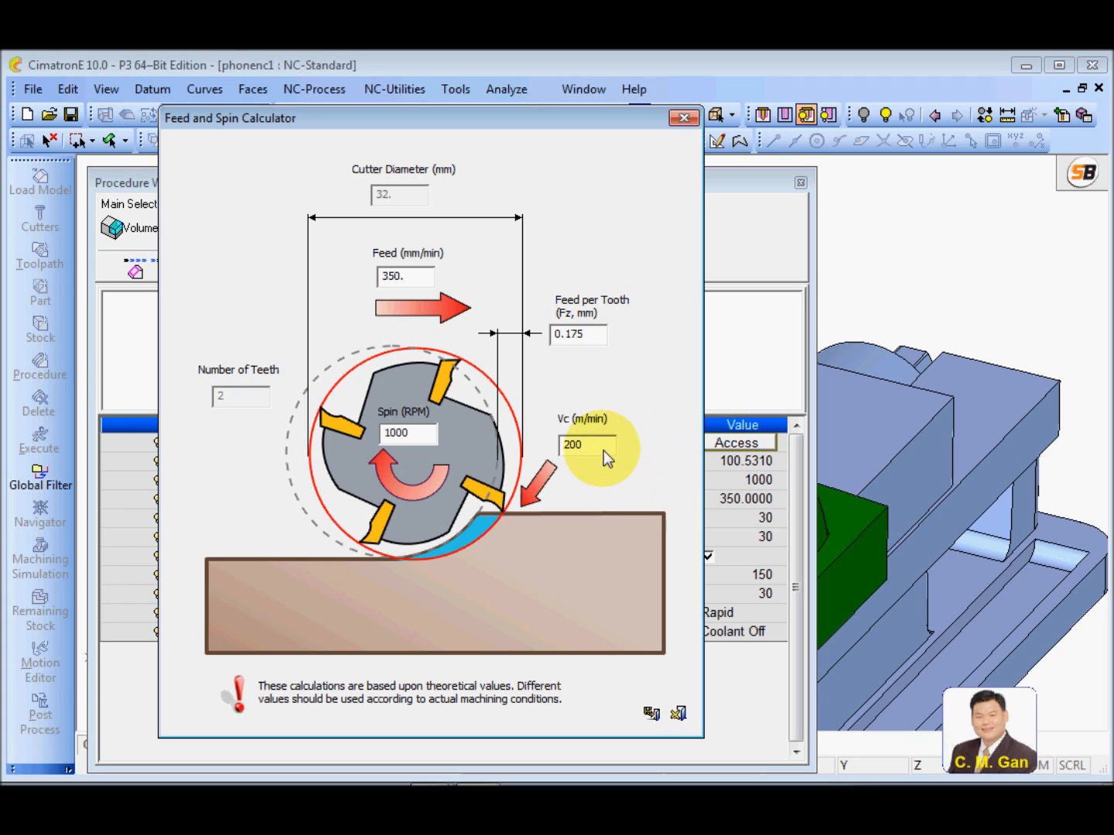
pyautogui.click(596, 339)
pyautogui.moveTo(595, 339); pyautogui.dragTo(503, 348)
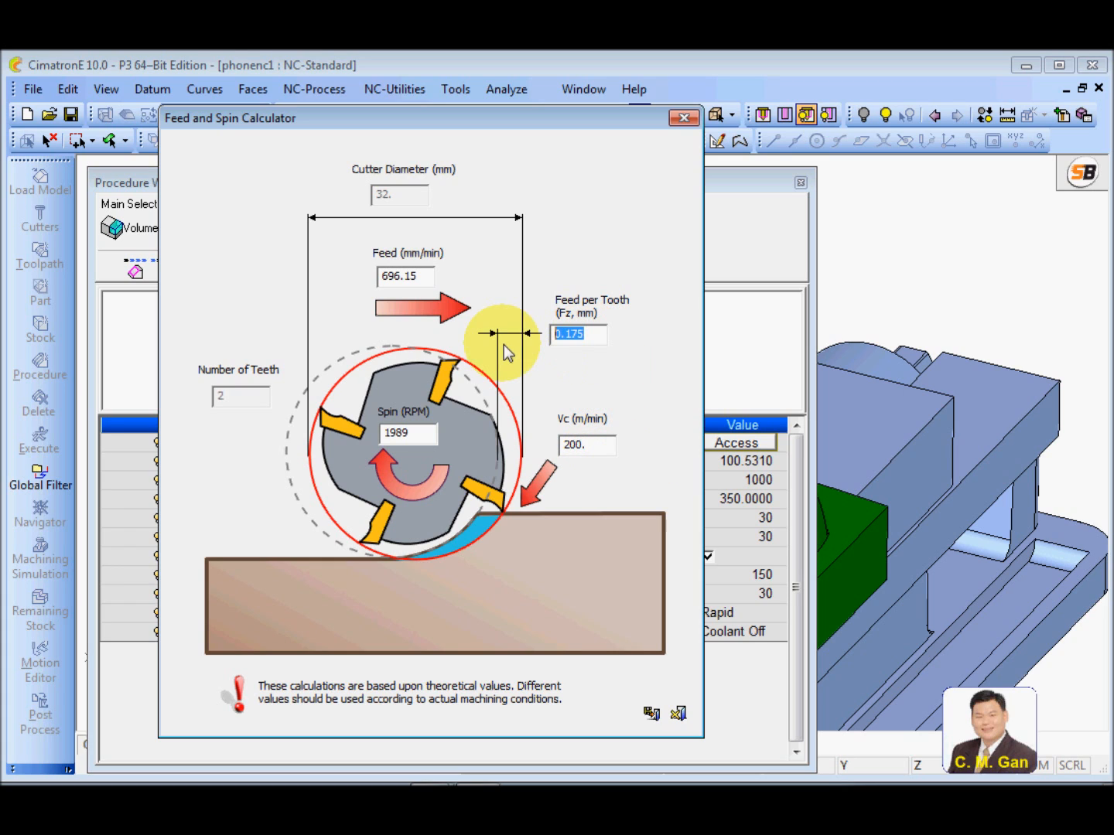
pyautogui.write('0.4')
pyautogui.click(603, 444)
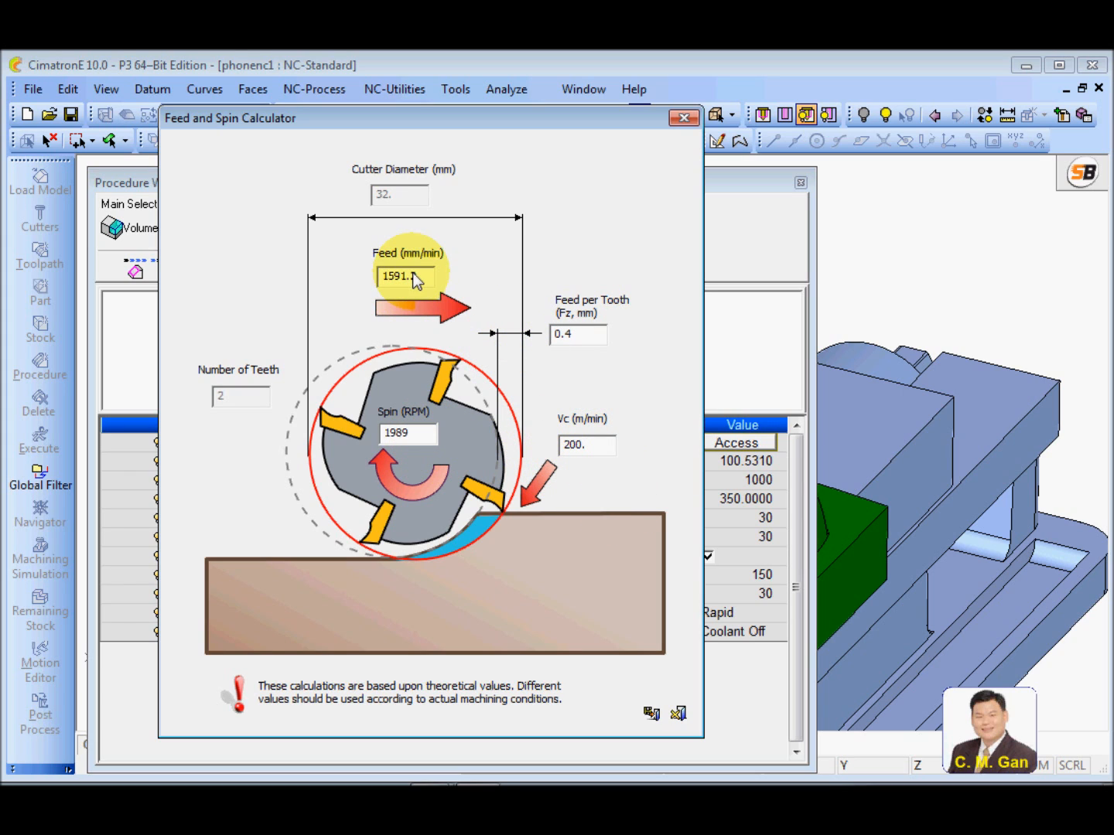
pyautogui.moveTo(419, 277); pyautogui.dragTo(382, 276)
pyautogui.moveTo(429, 432); pyautogui.dragTo(373, 431)
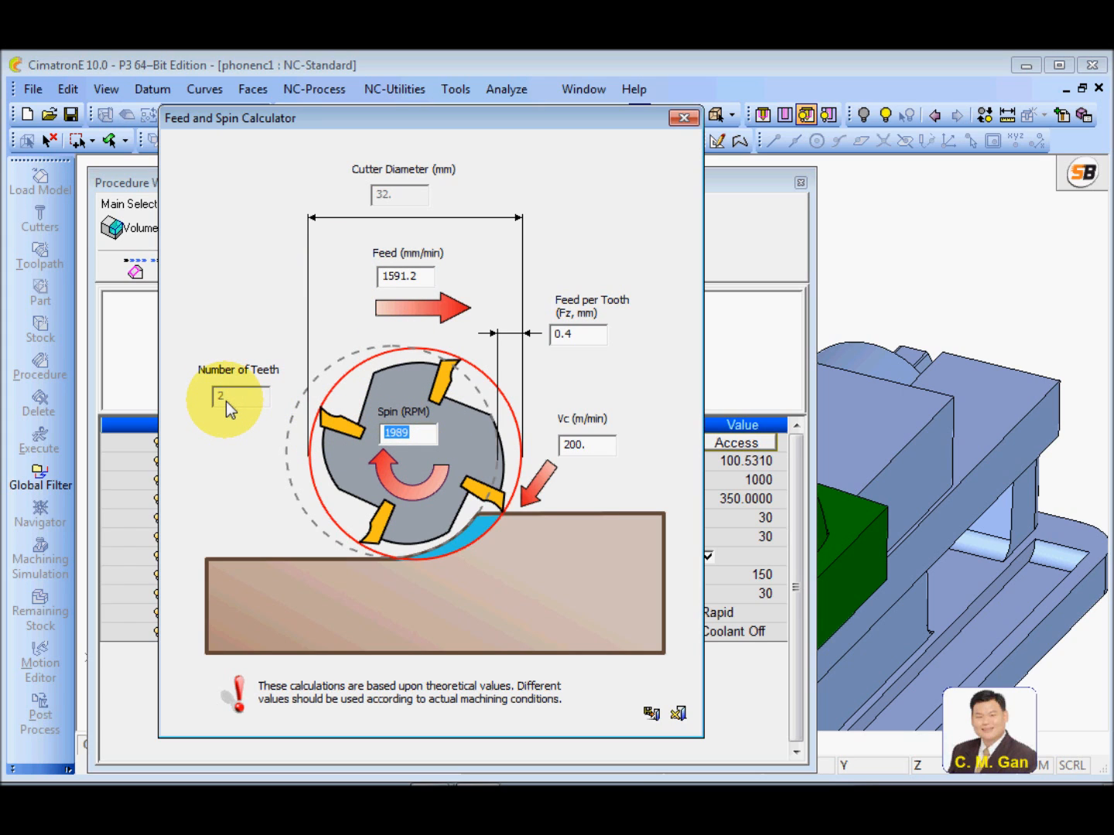
pyautogui.click(651, 713)
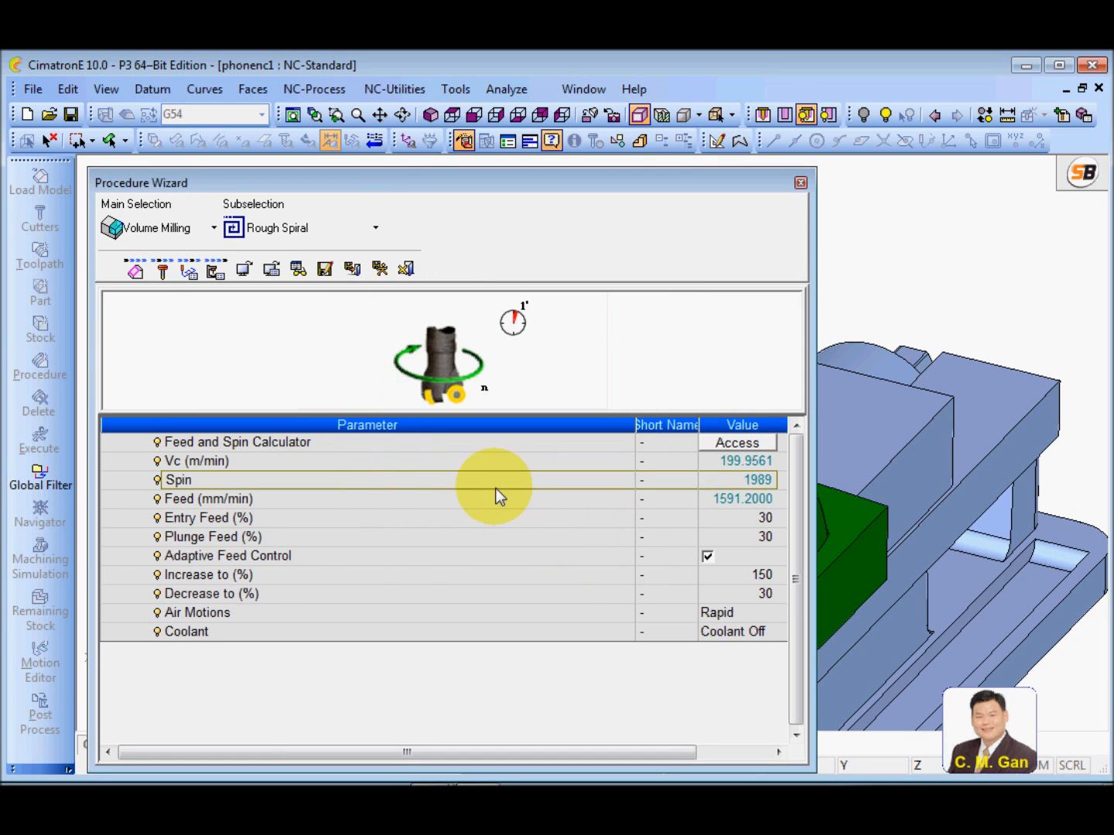
# Round the machine parameters by setting Spin to 2000 and Feed to 1600 mm/min
pyautogui.doubleClick(726, 479)
pyautogui.write('2000')
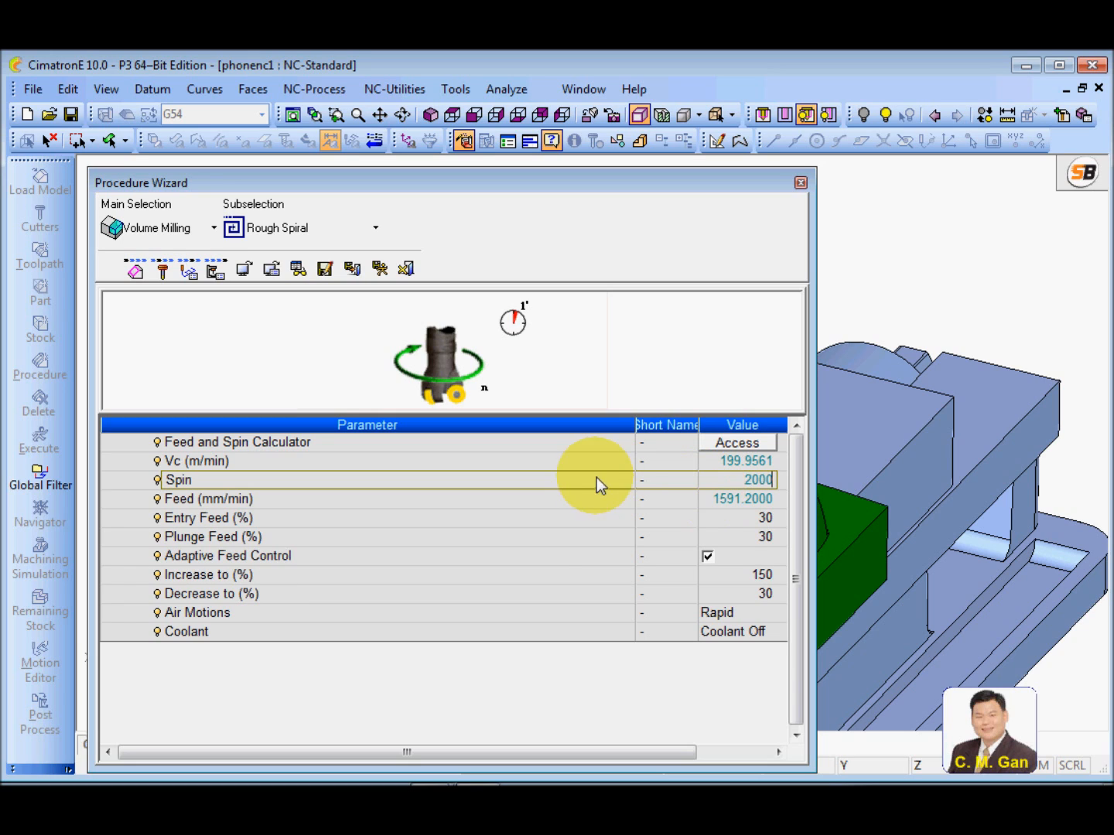
pyautogui.press('Return')
pyautogui.doubleClick(774, 502)
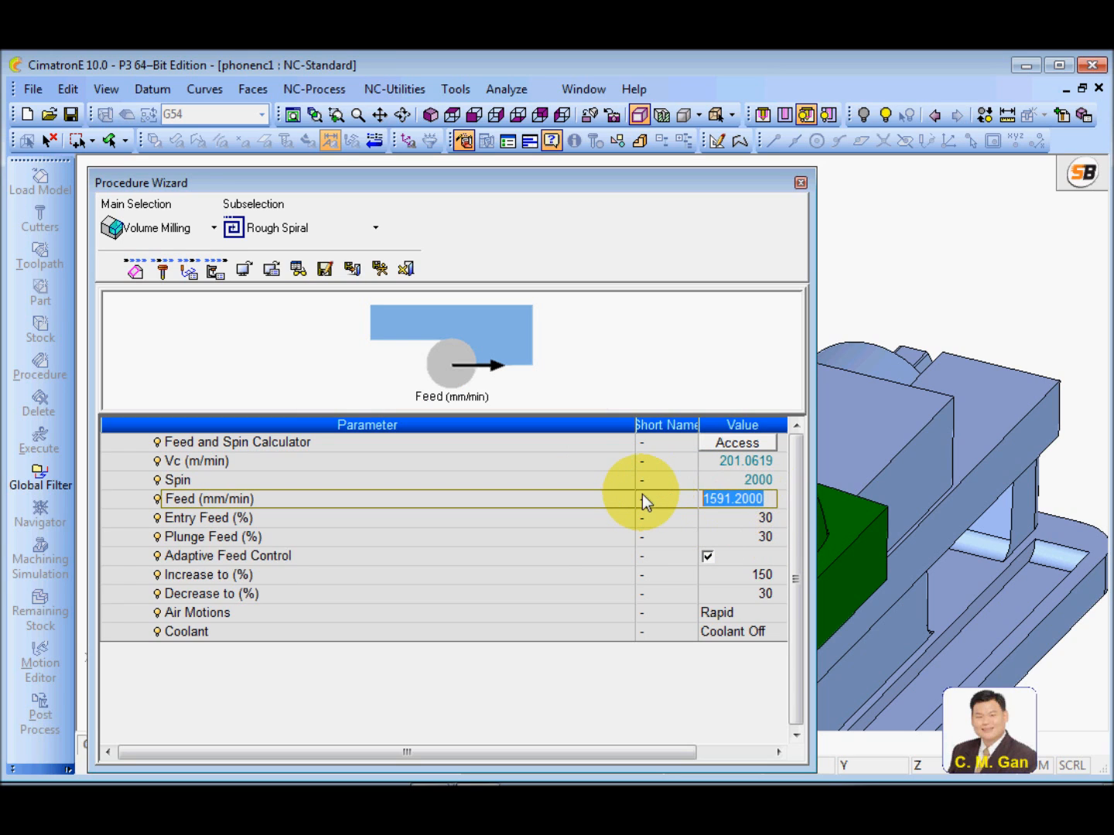
pyautogui.write('1600')
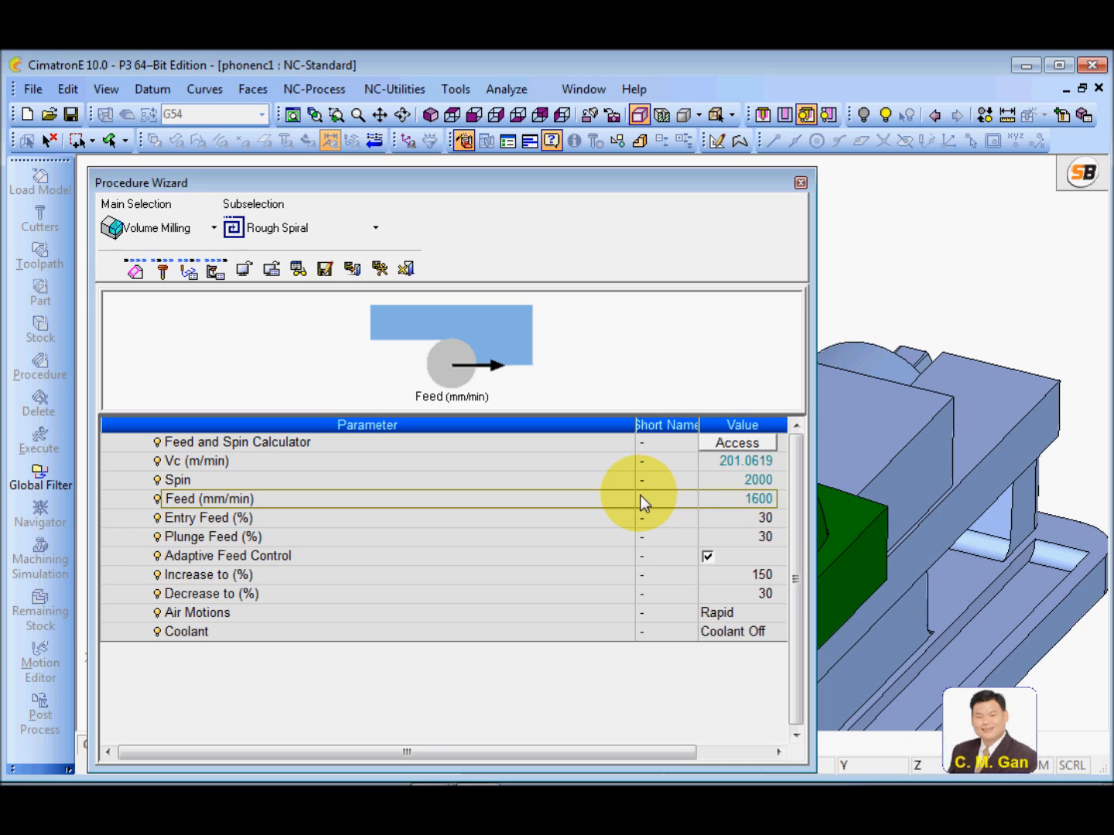
pyautogui.press('Return')
# Set both the Entry Feed and the Plunge Feed to 70 %
pyautogui.click(522, 516)
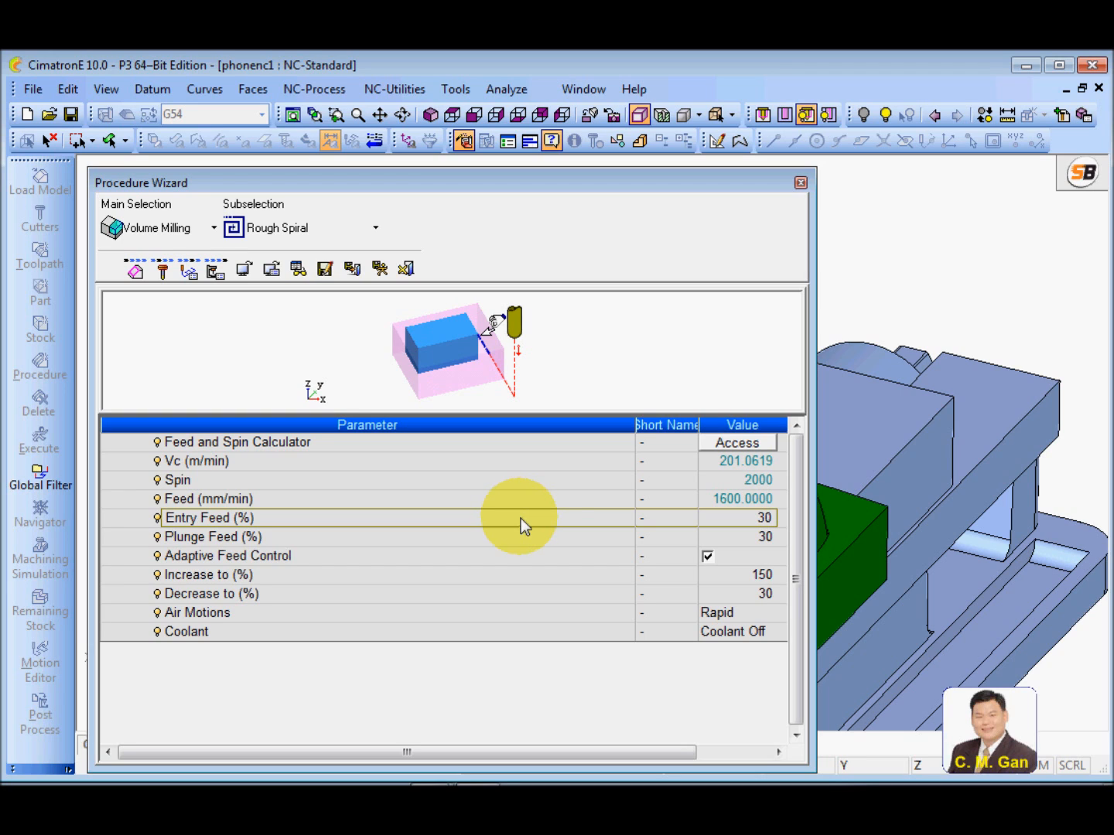
pyautogui.click(555, 538)
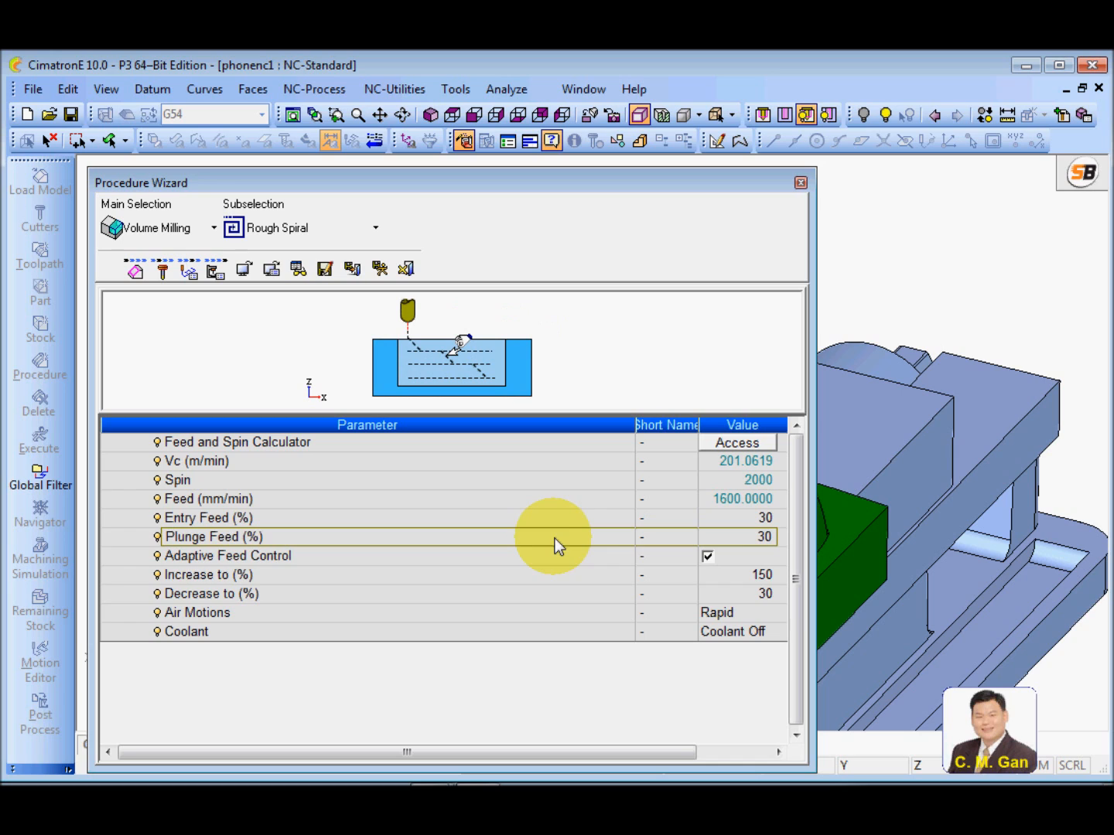
pyautogui.click(734, 518)
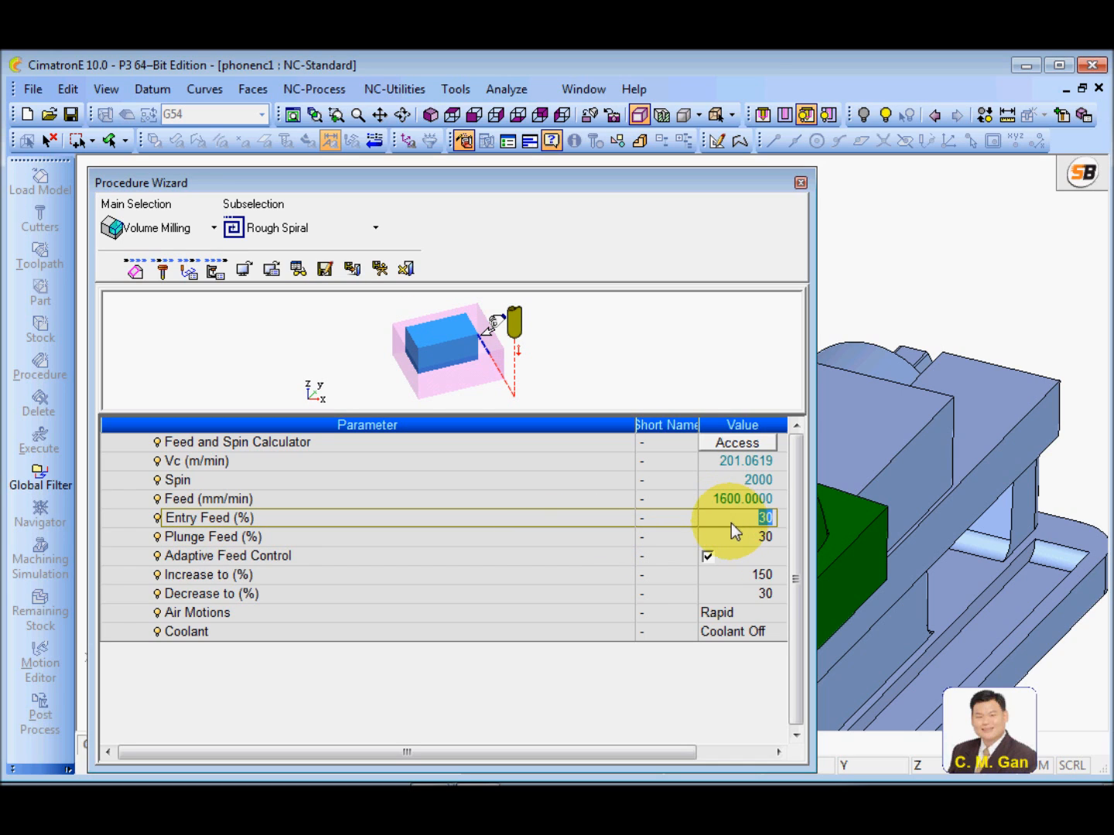
pyautogui.click(579, 518)
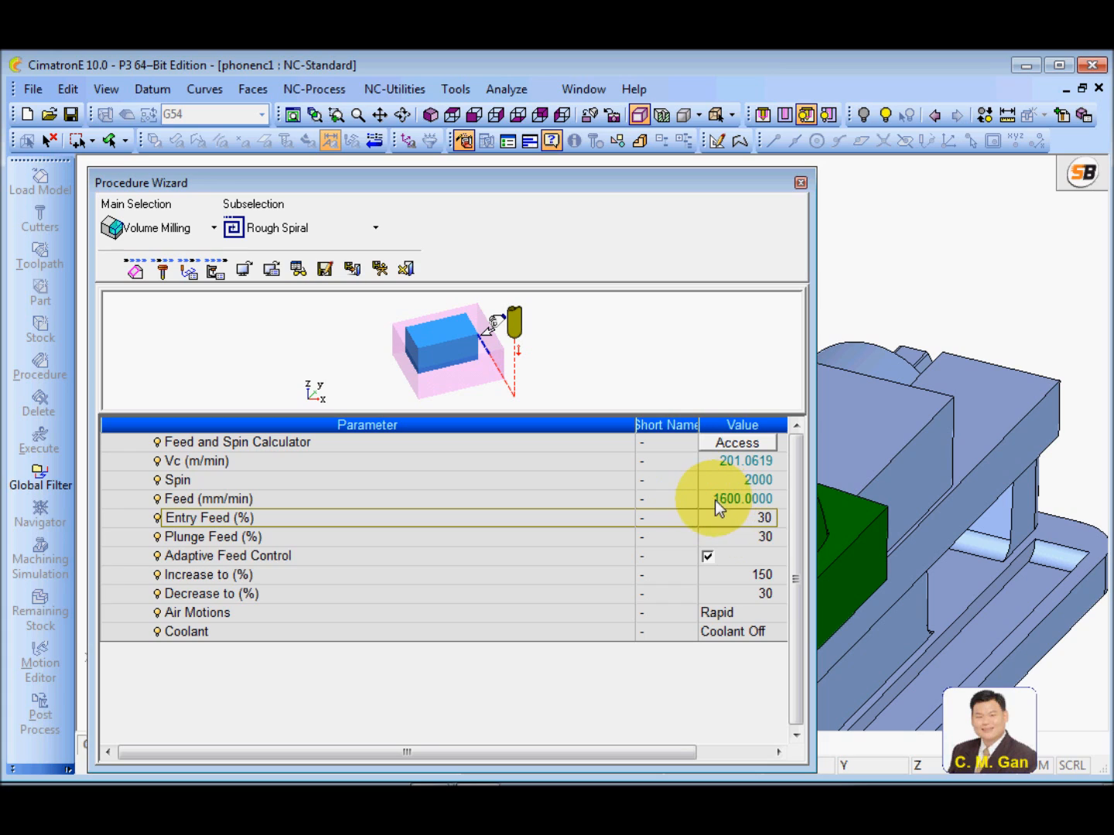
pyautogui.click(721, 521)
pyautogui.write('70')
pyautogui.click(725, 536)
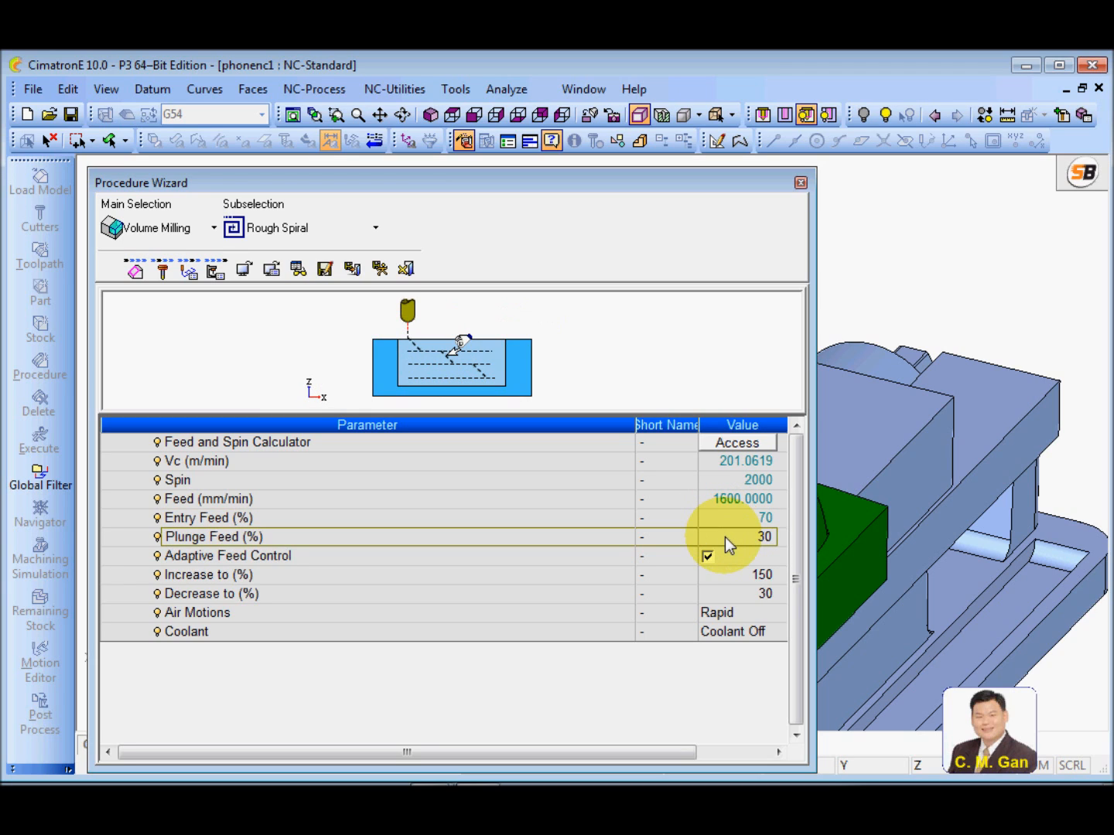
pyautogui.write('70')
pyautogui.click(603, 533)
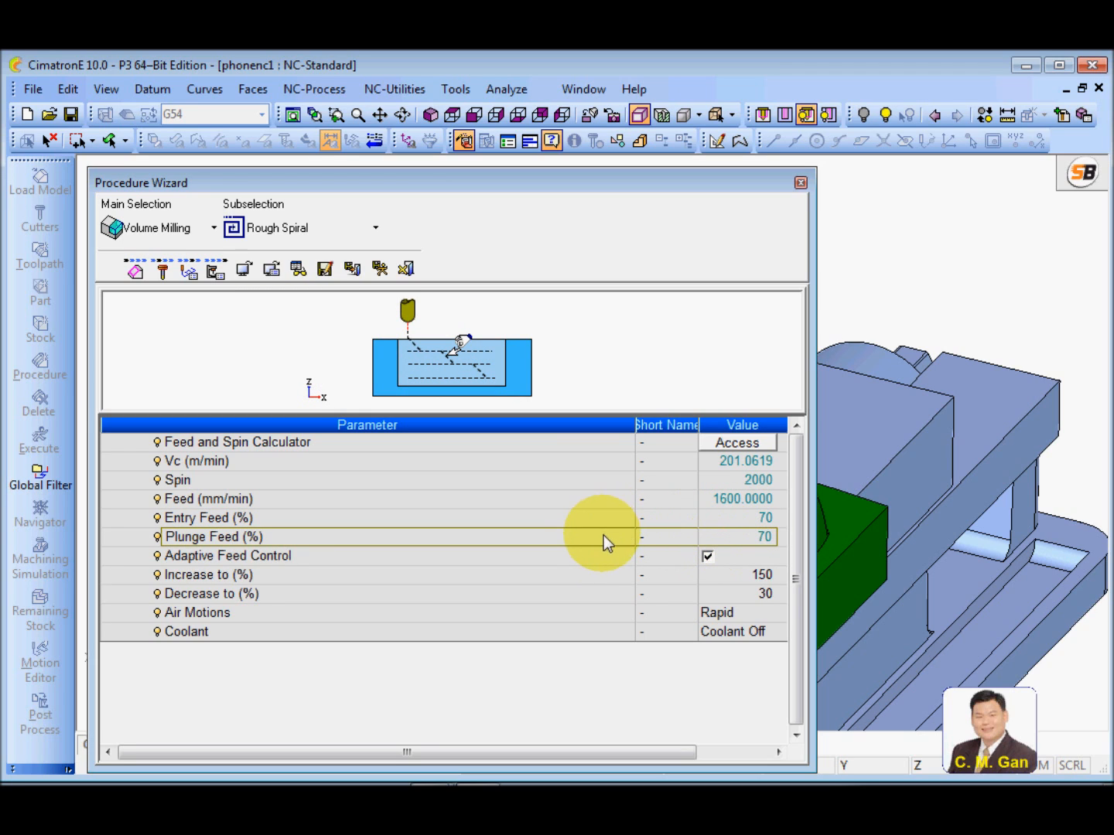
# Review the Adaptive Feed Control increase and decrease limits and turn Adaptive Feed Control off
pyautogui.click(579, 569)
pyautogui.click(555, 556)
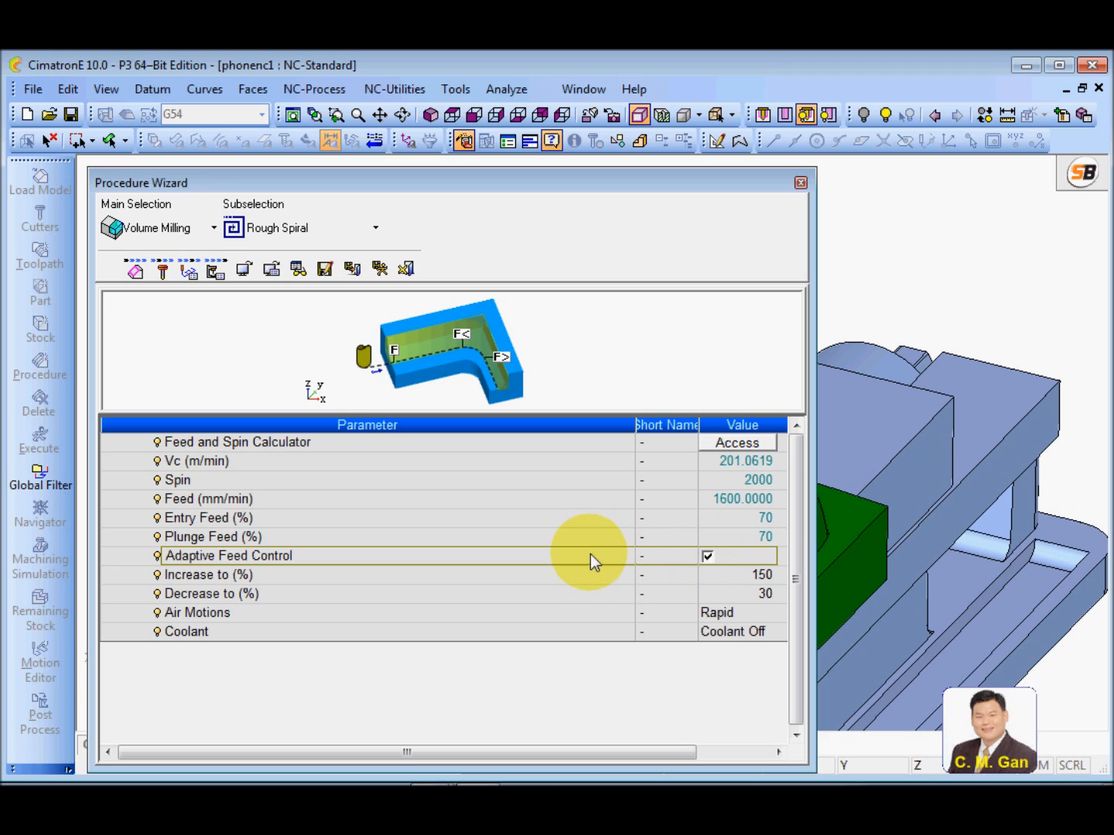
pyautogui.click(612, 596)
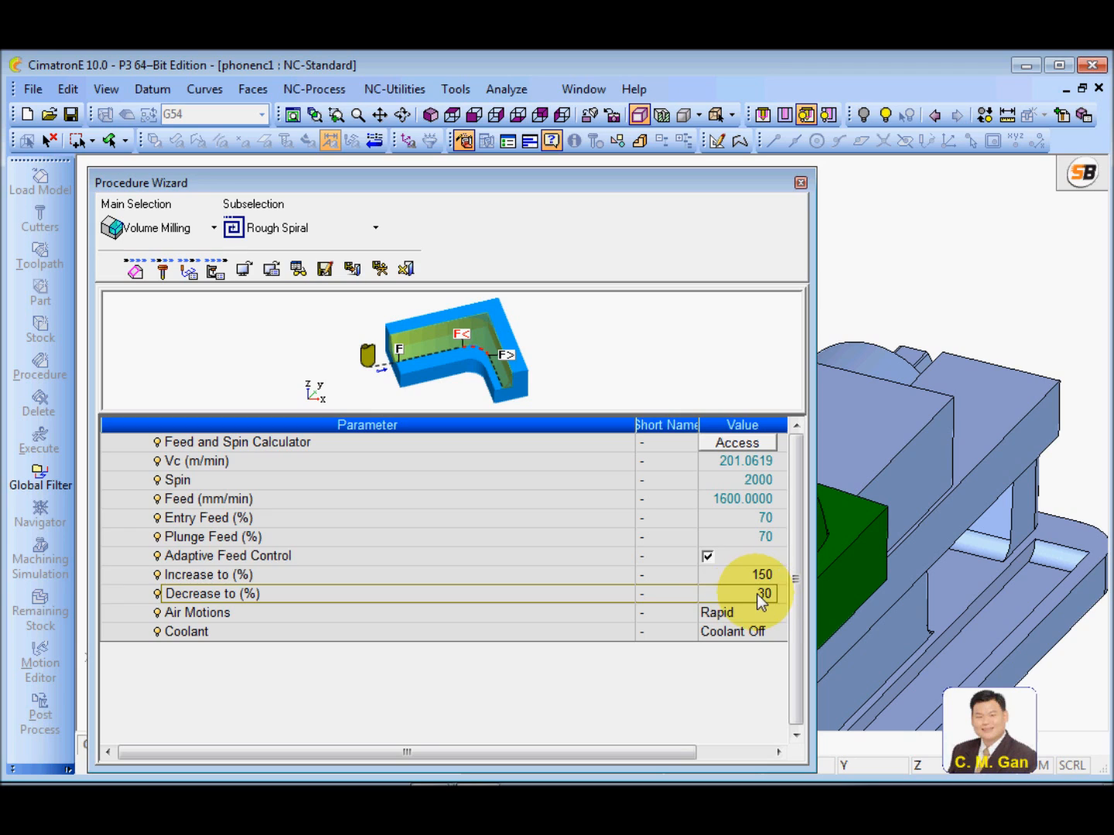
pyautogui.click(610, 577)
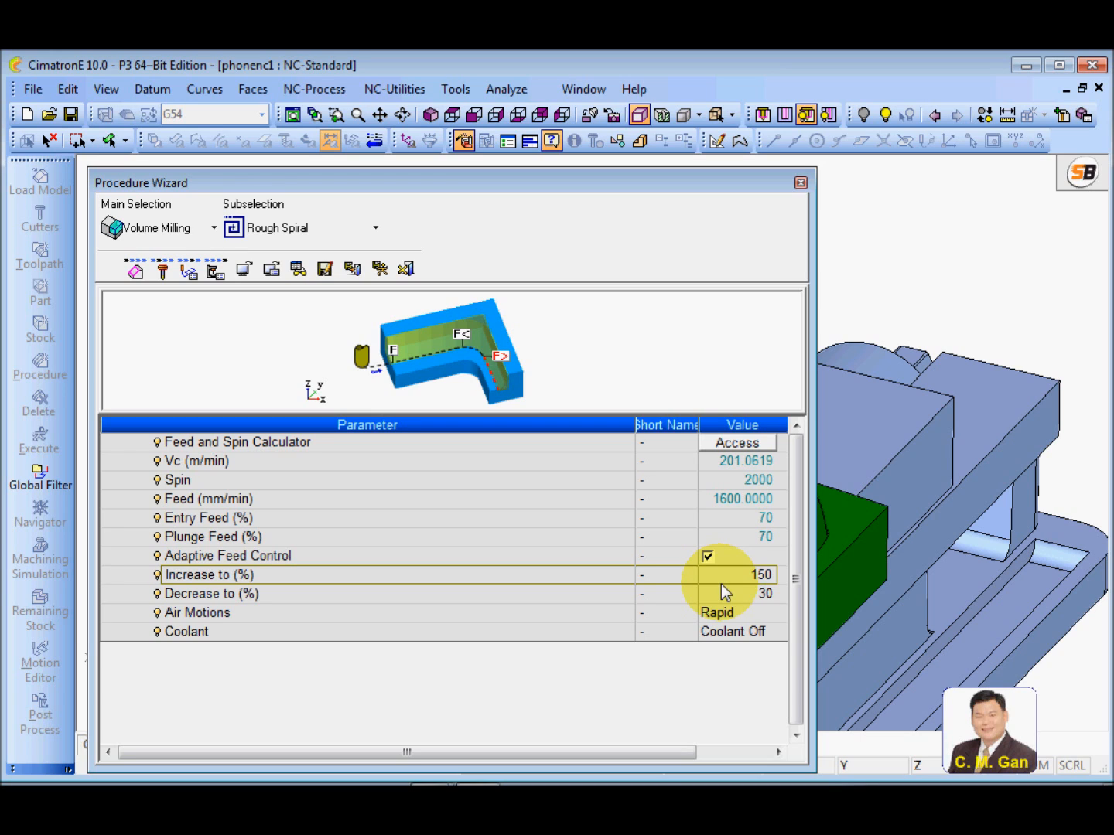
pyautogui.click(720, 575)
pyautogui.click(602, 574)
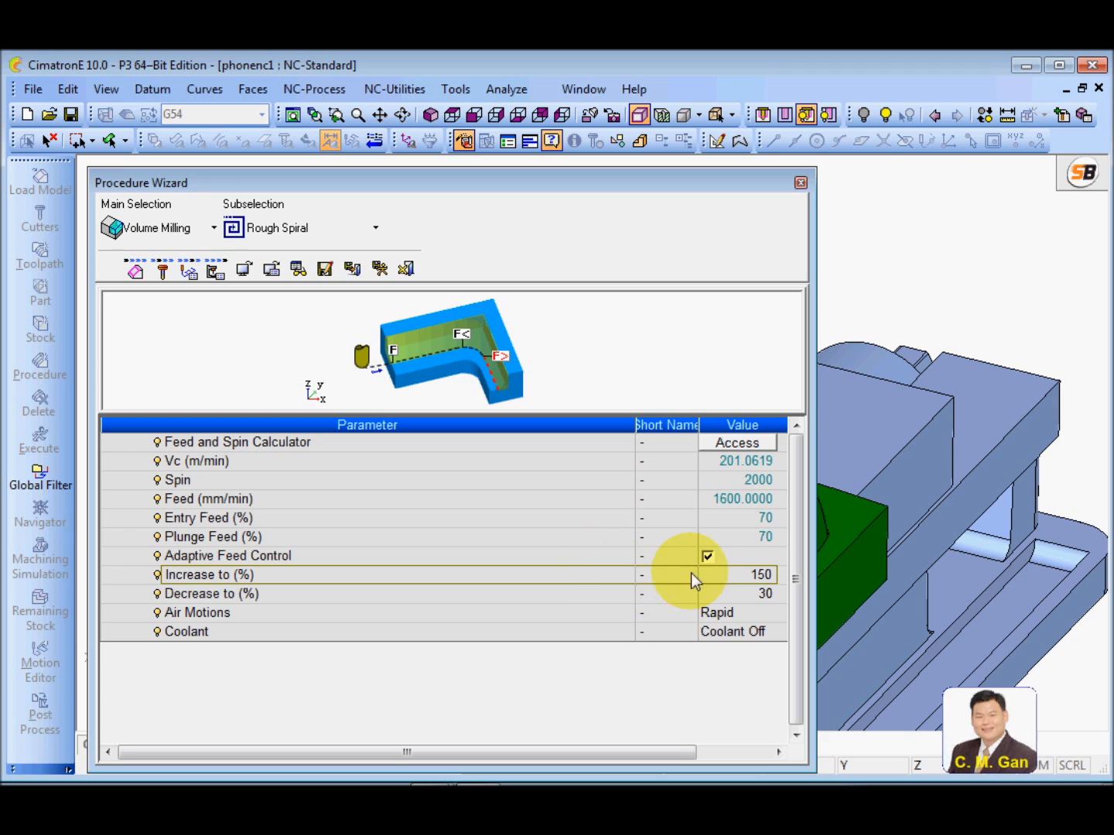
pyautogui.click(707, 556)
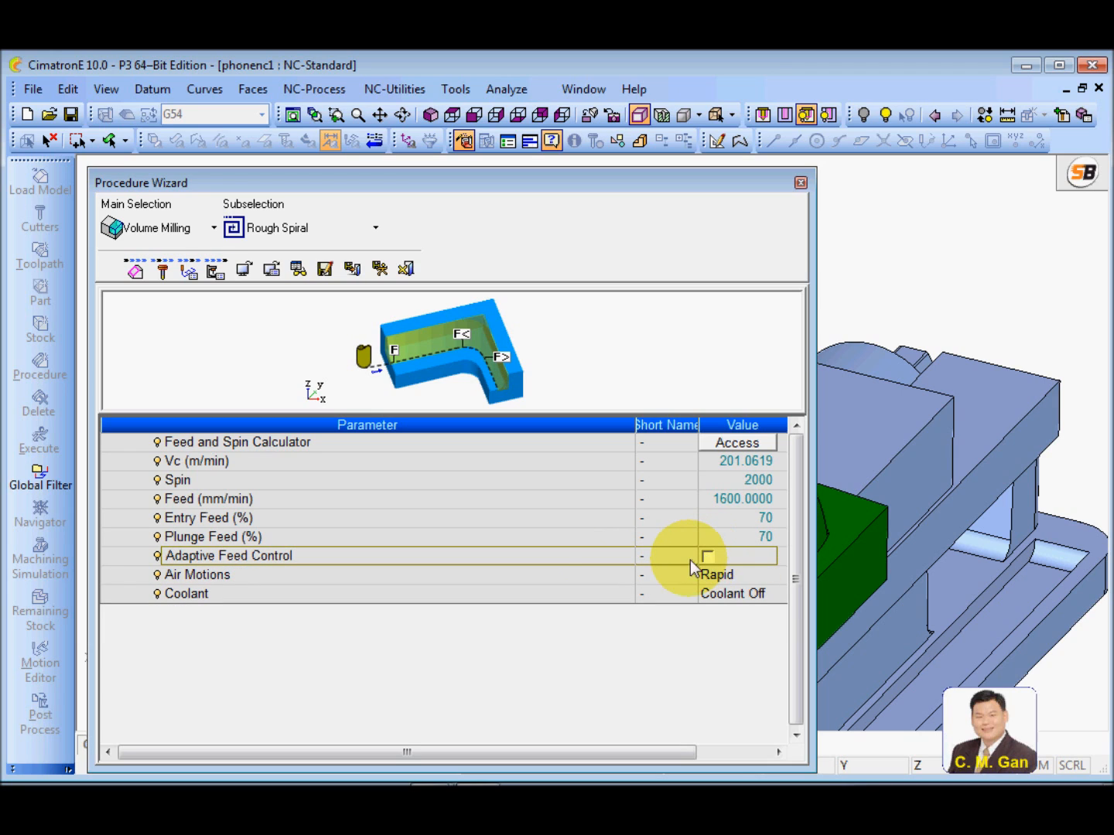
# Adjust the parameter table's column widths and set the Coolant to Flood
pyautogui.click(605, 601)
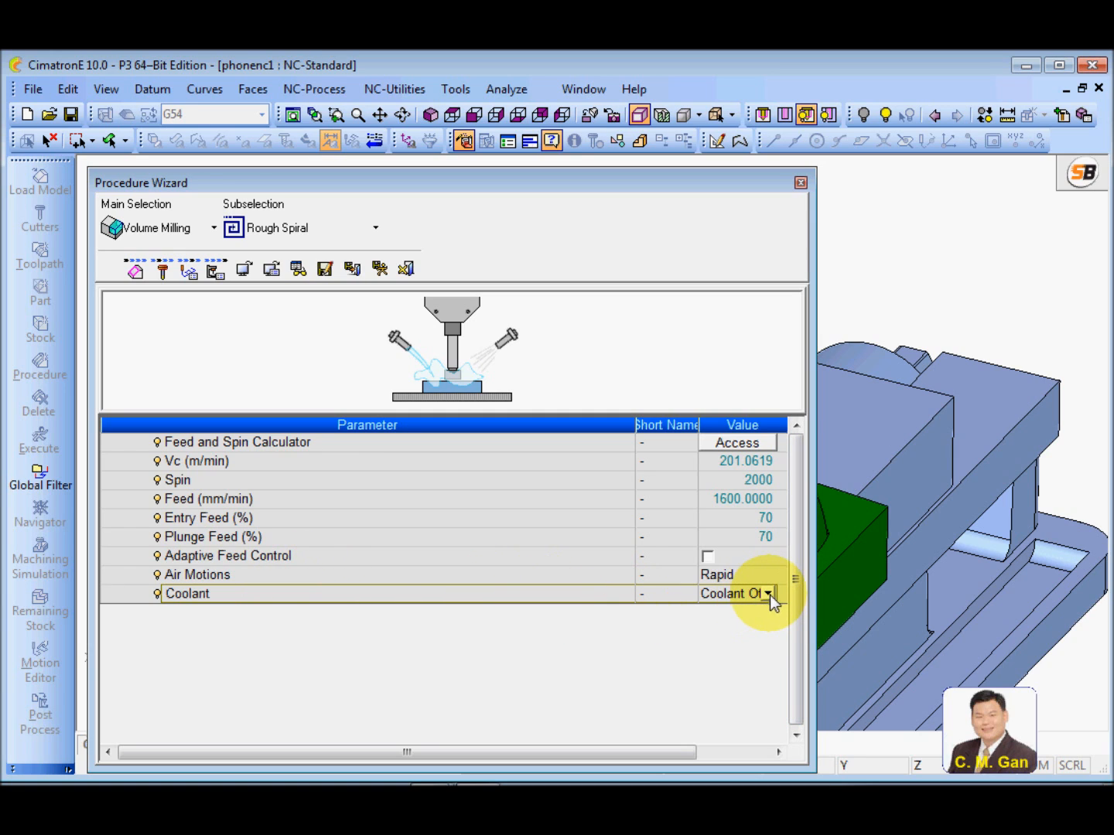
pyautogui.moveTo(632, 423); pyautogui.dragTo(600, 435)
pyautogui.moveTo(686, 423); pyautogui.dragTo(728, 423)
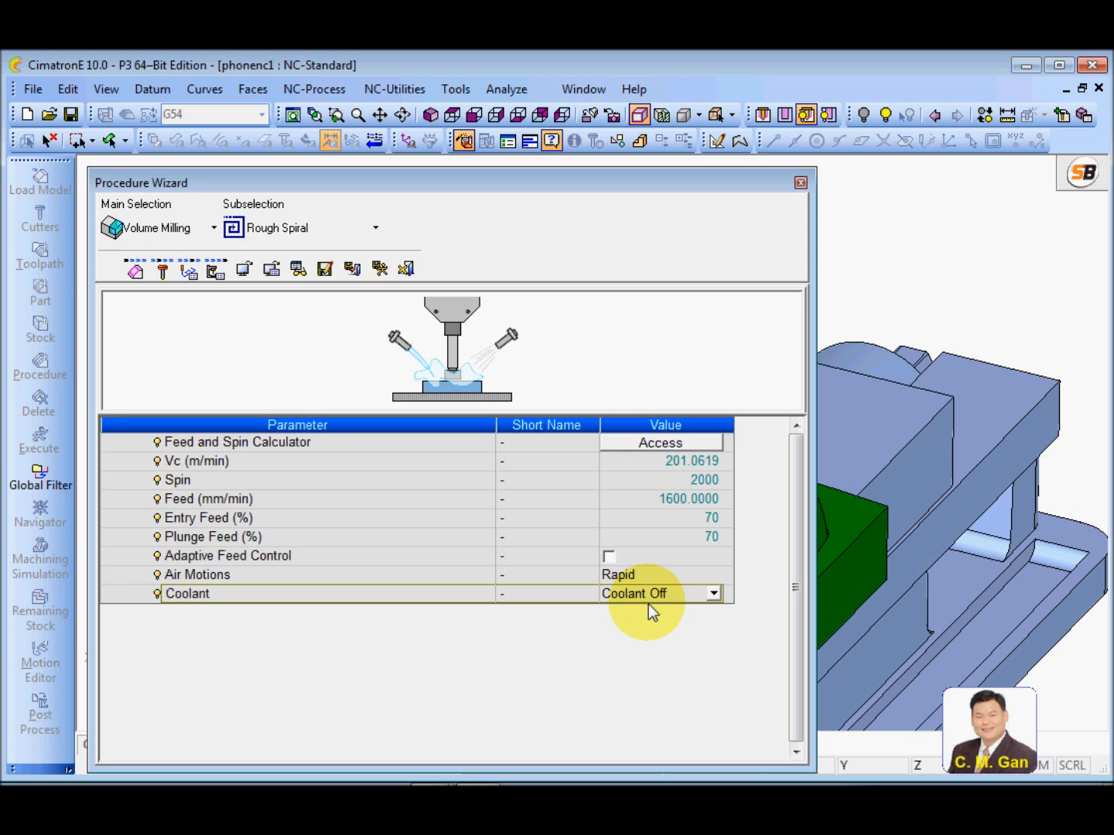
pyautogui.click(712, 593)
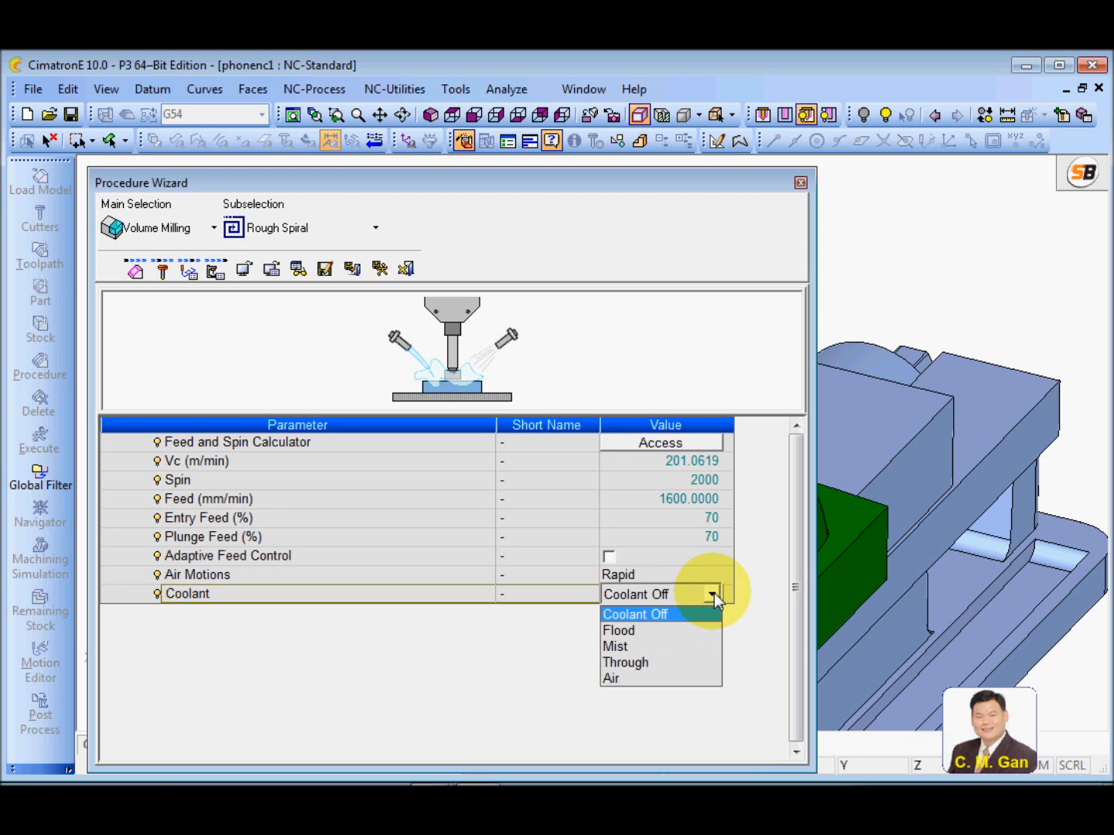
pyautogui.click(644, 630)
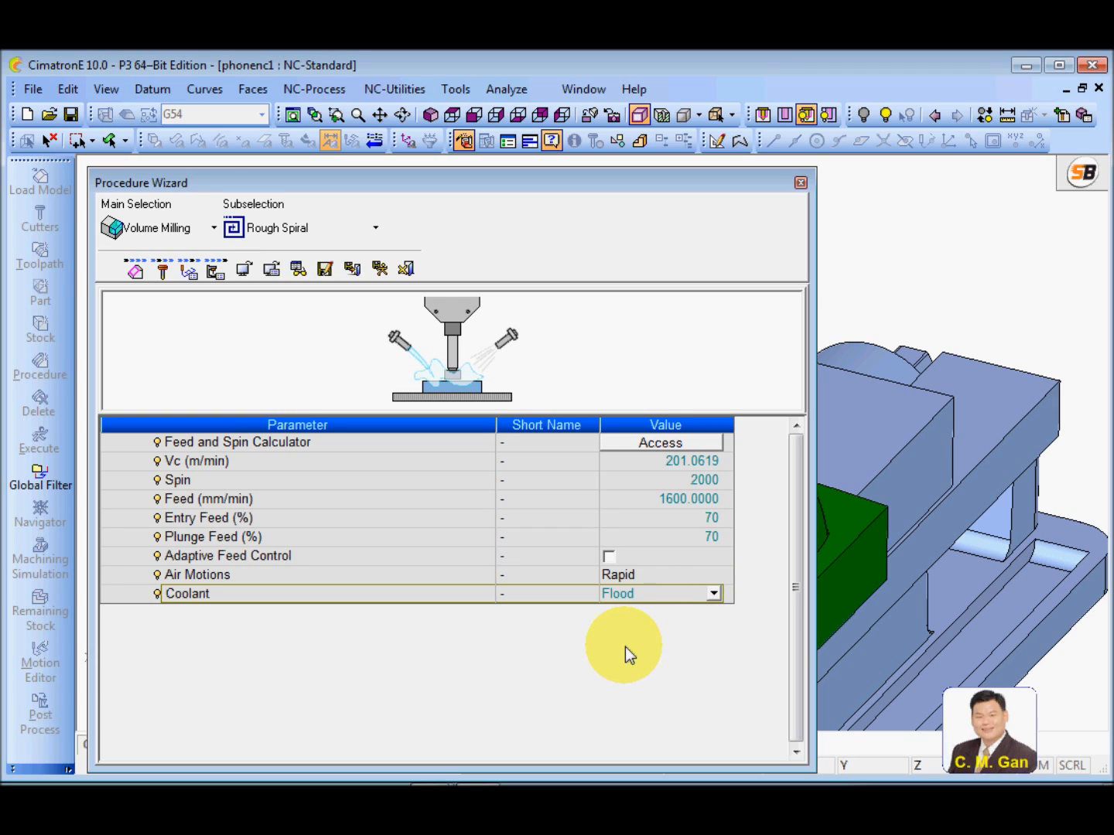
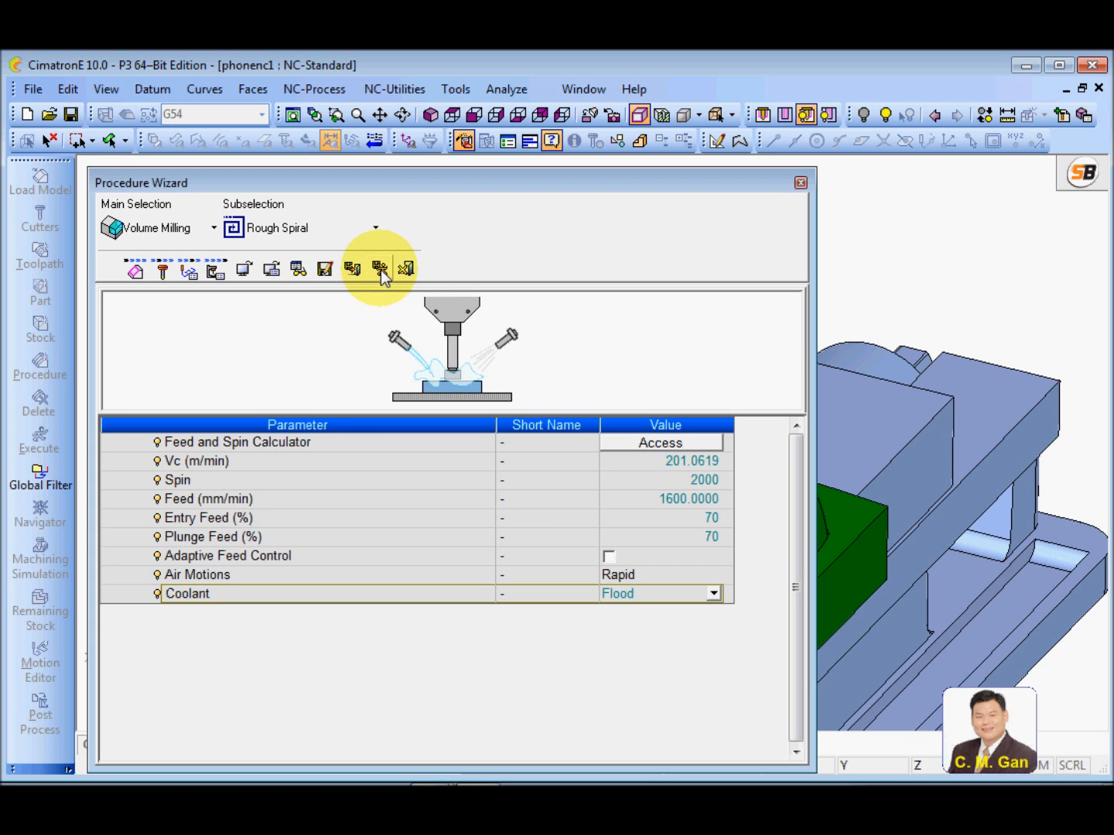
# Save and calculate the Rough Spiral procedure and inspect its toolpath on the phone part
pyautogui.click(380, 270)
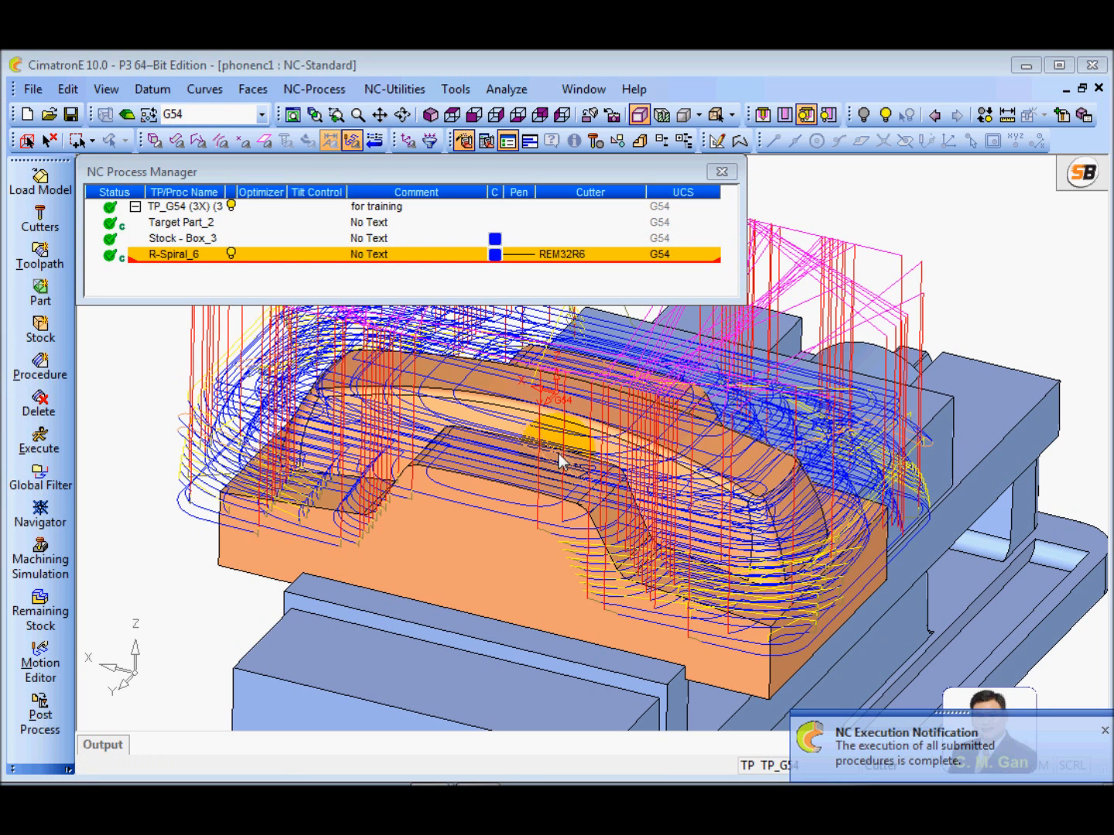
pyautogui.keyDown('ctrl'); pyautogui.moveTo(742, 568); pyautogui.dragTo(610, 445, button='right'); pyautogui.keyUp('ctrl')
pyautogui.keyDown('ctrl'); pyautogui.moveTo(616, 473); pyautogui.dragTo(613, 577, button='middle'); pyautogui.keyUp('ctrl')
pyautogui.keyDown('ctrl'); pyautogui.moveTo(613, 576); pyautogui.dragTo(628, 526, button='right'); pyautogui.keyUp('ctrl')
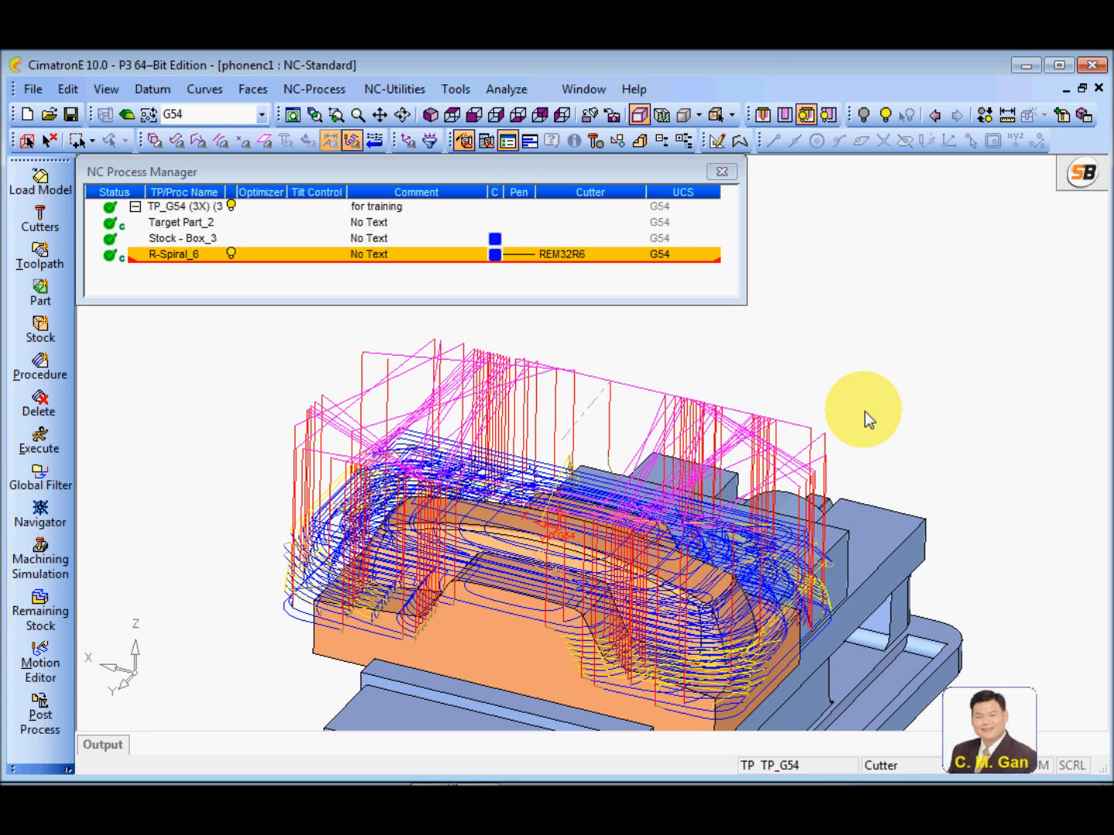
pyautogui.keyDown('ctrl'); pyautogui.moveTo(881, 418); pyautogui.dragTo(857, 472); pyautogui.keyUp('ctrl')
pyautogui.keyDown('ctrl'); pyautogui.moveTo(857, 471); pyautogui.dragTo(883, 447, button='middle'); pyautogui.keyUp('ctrl')
pyautogui.keyDown('ctrl'); pyautogui.moveTo(883, 448); pyautogui.dragTo(853, 532); pyautogui.keyUp('ctrl')
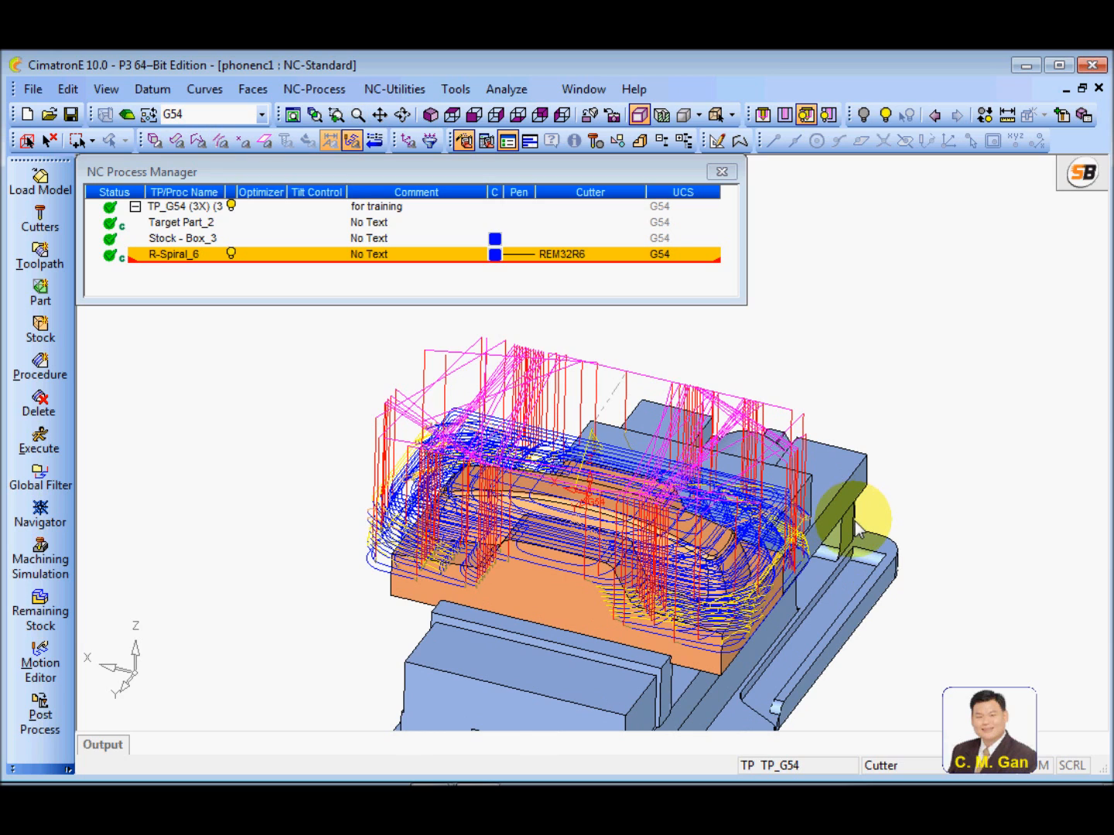
# Launch the standard machining simulation for R-Spiral_6 with material removal and part checking, and widen the simulation's 3D view
pyautogui.click(174, 261)
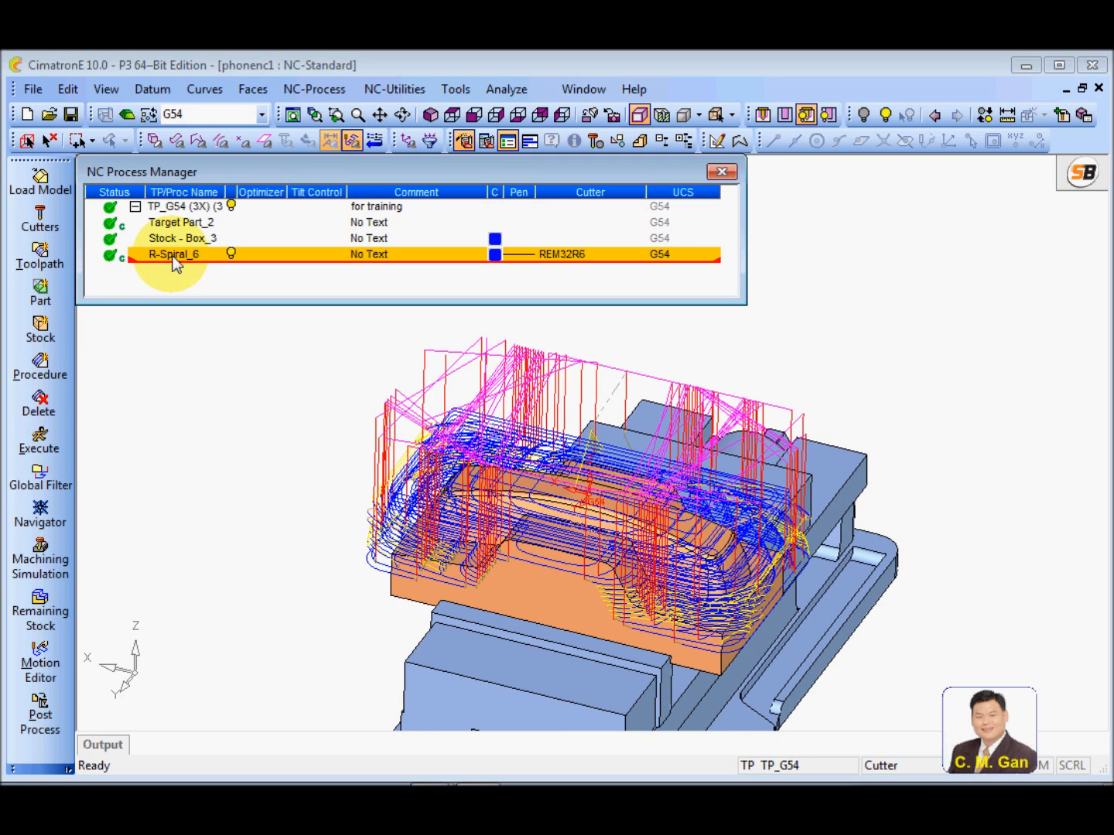
pyautogui.click(39, 562)
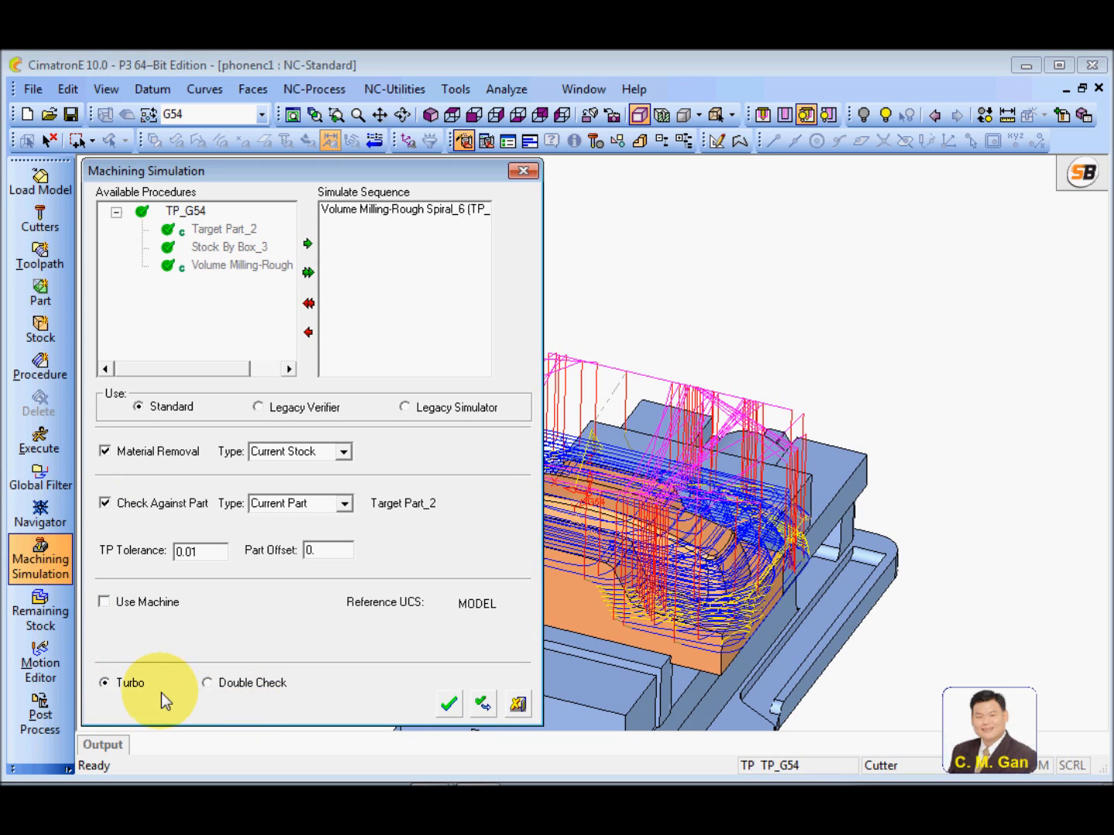
pyautogui.click(449, 703)
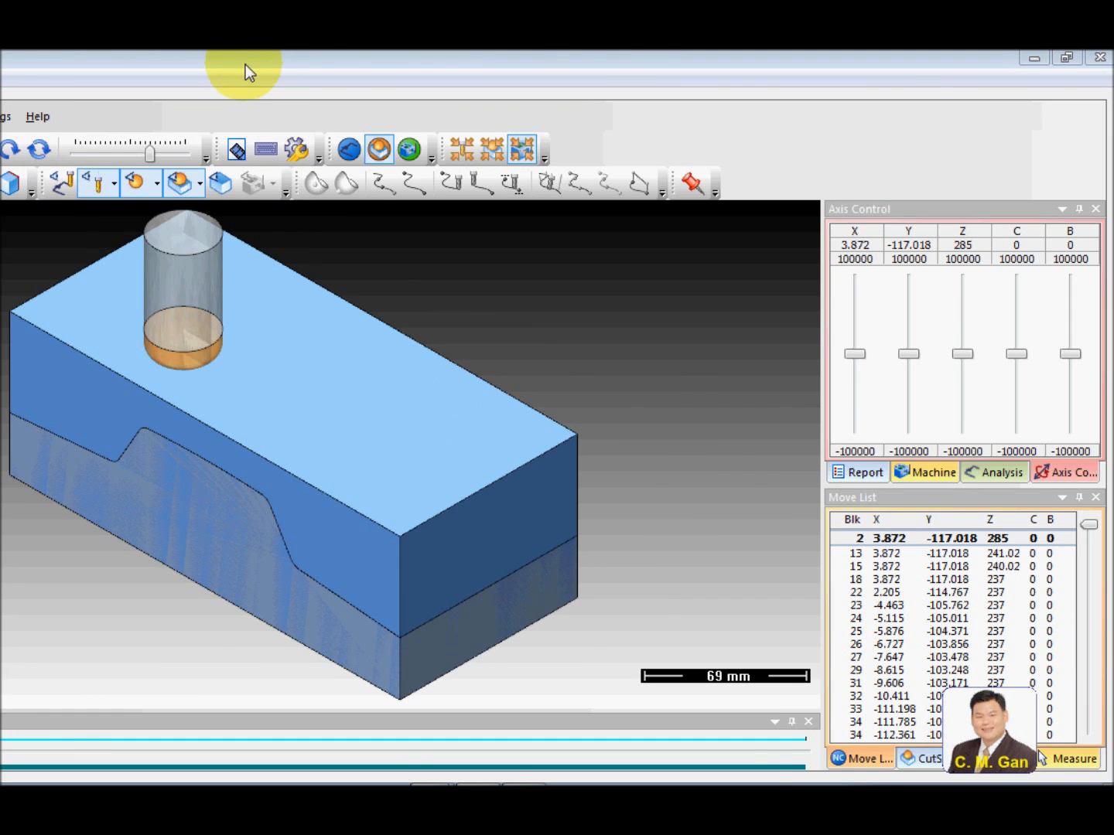
pyautogui.moveTo(245, 64); pyautogui.dragTo(494, 87)
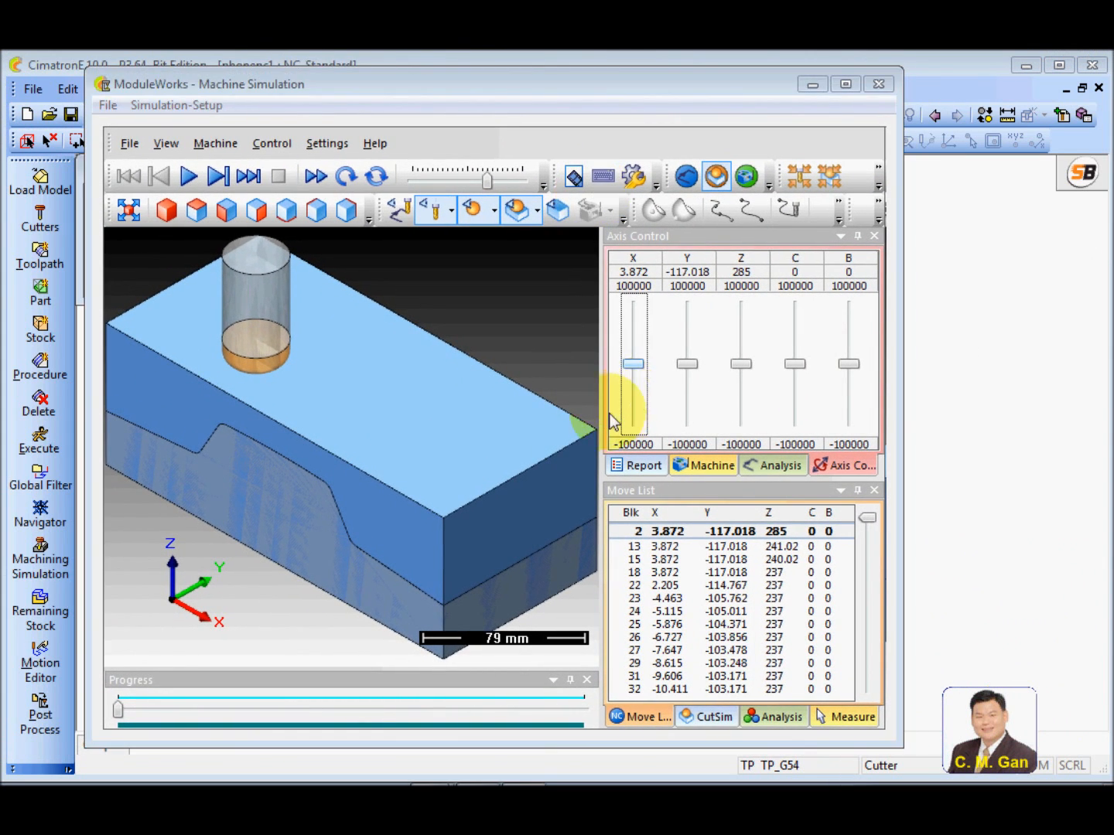
pyautogui.moveTo(605, 428); pyautogui.dragTo(707, 427)
pyautogui.moveTo(585, 344)
pyautogui.mouseDown()
pyautogui.moveTo(591, 379)
pyautogui.moveTo(588, 346)
pyautogui.mouseUp()
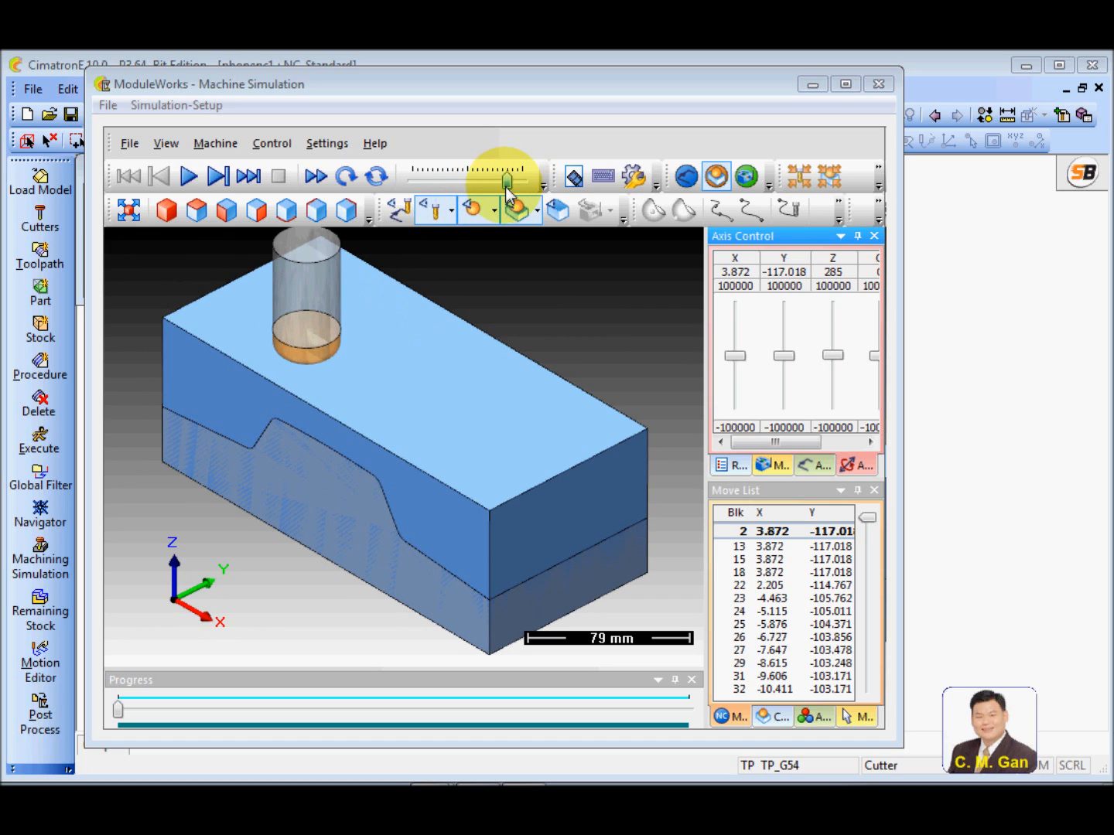
# Run the cutting simulation to the end, pausing to skip ahead along its progress and adjusting the playback speed
pyautogui.moveTo(487, 181); pyautogui.dragTo(468, 190)
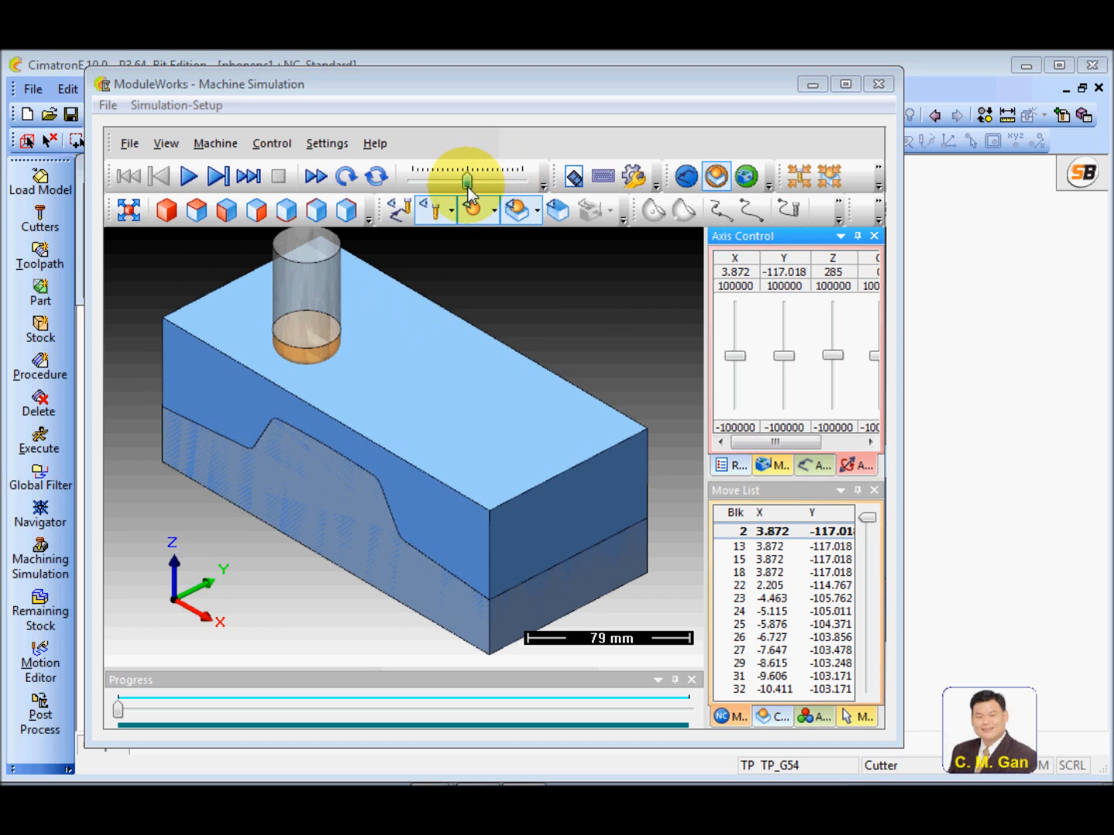
pyautogui.click(189, 177)
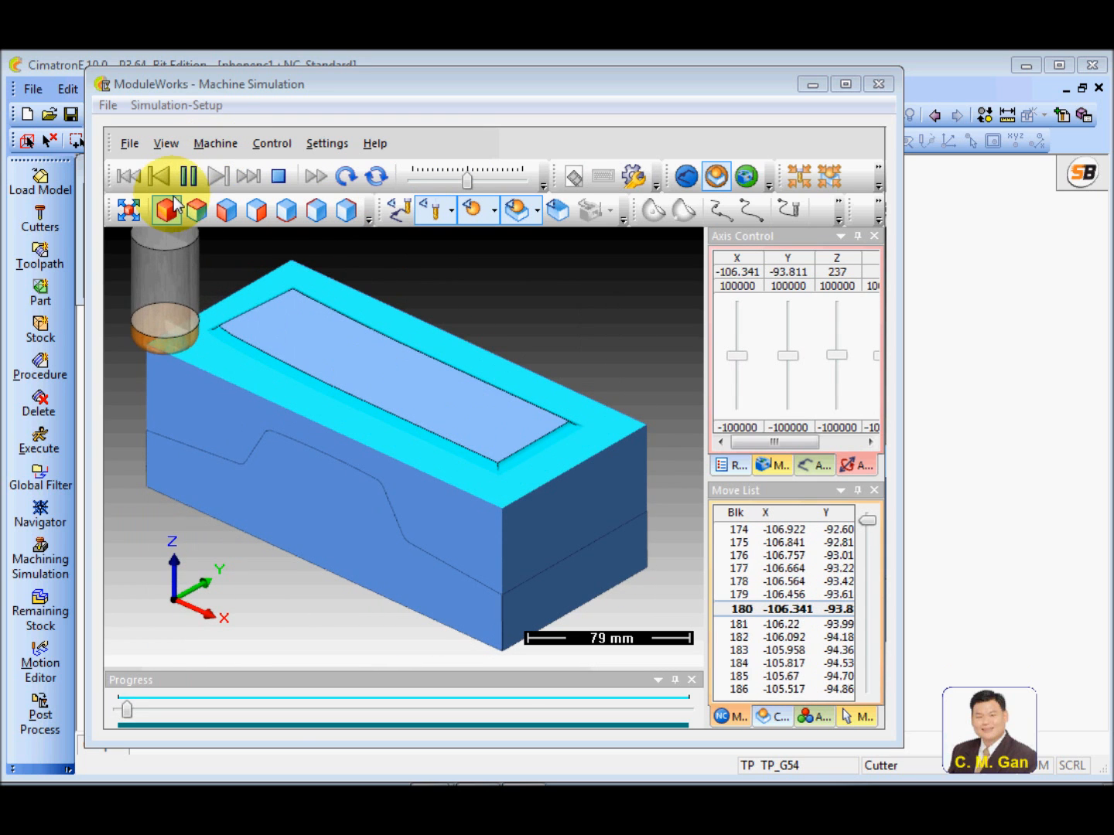
pyautogui.click(189, 178)
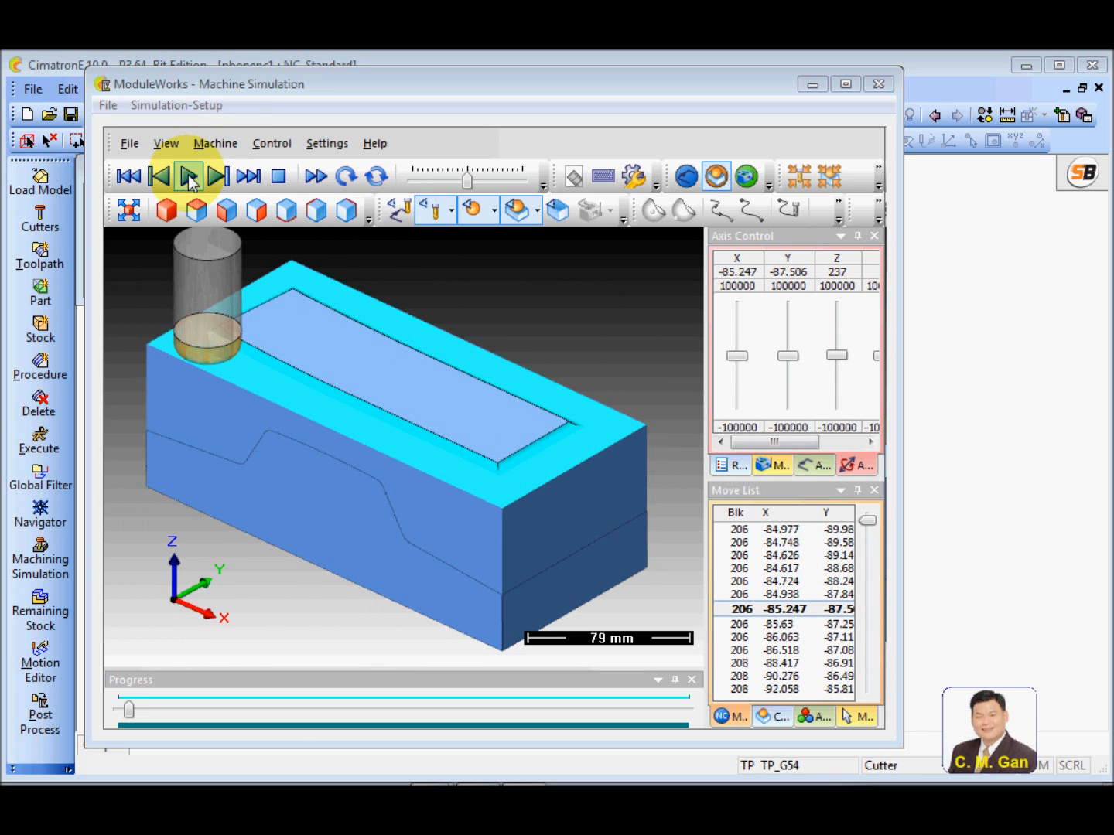
pyautogui.moveTo(129, 709); pyautogui.dragTo(222, 728)
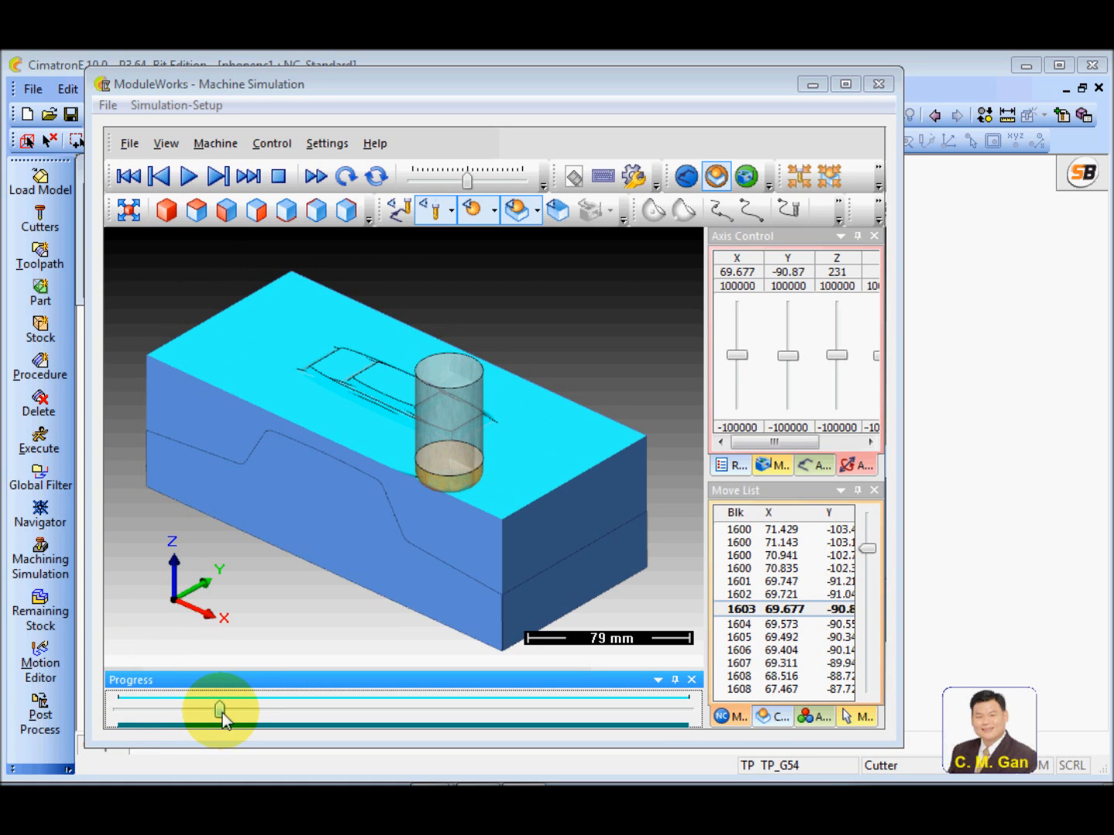
pyautogui.click(189, 177)
pyautogui.moveTo(464, 181); pyautogui.dragTo(485, 181)
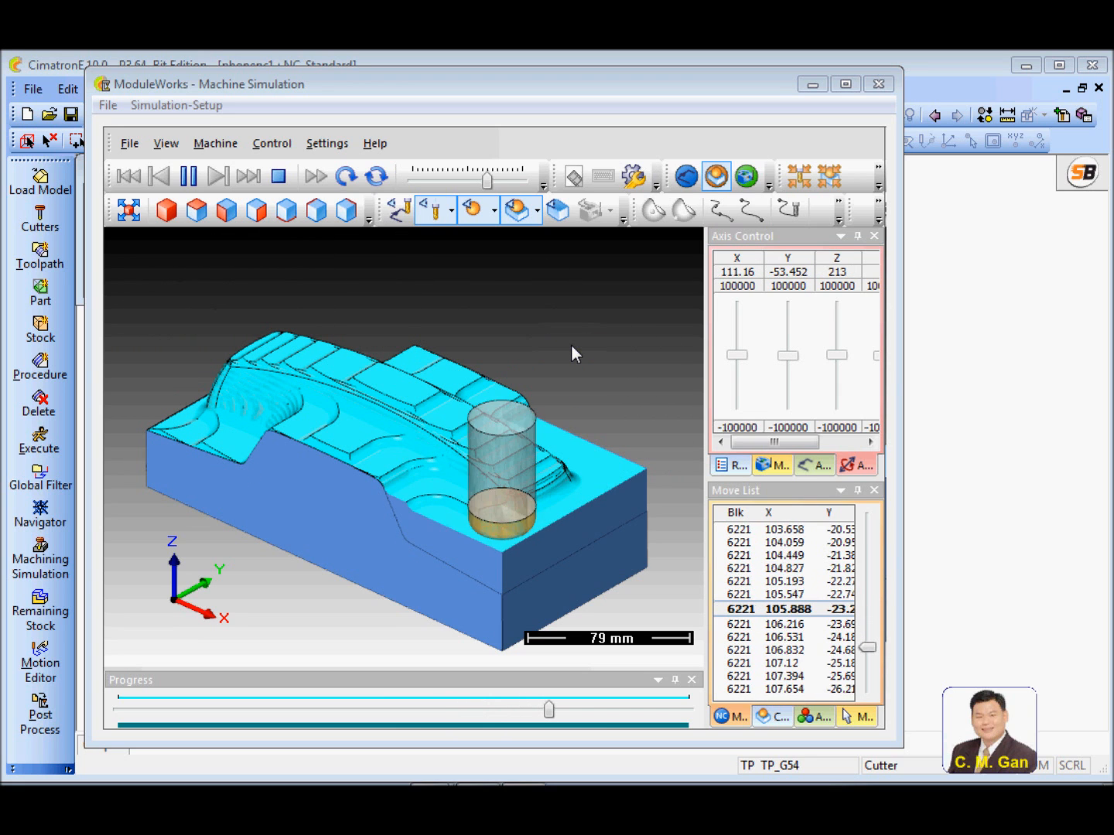
pyautogui.click(507, 169)
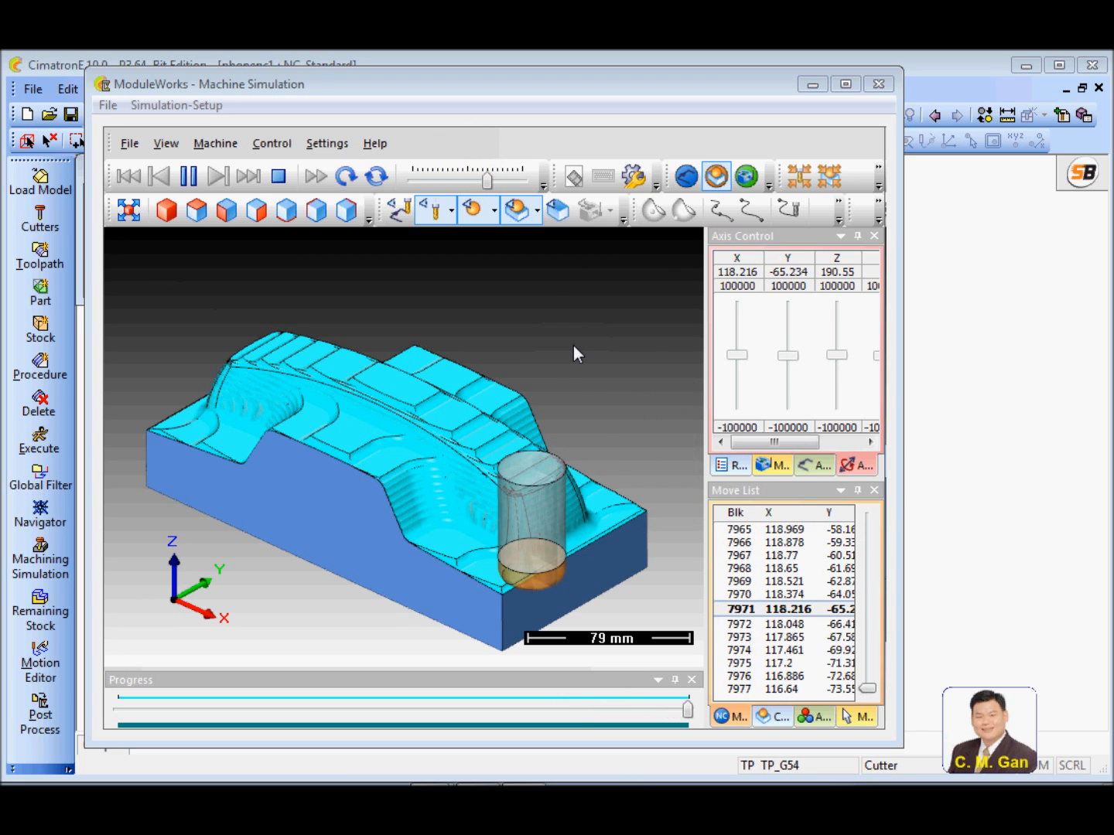
# Enlarge the simulation window and its 3D view, and set the analysis of the machined stock to Deviation
pyautogui.moveTo(457, 409); pyautogui.dragTo(565, 503)
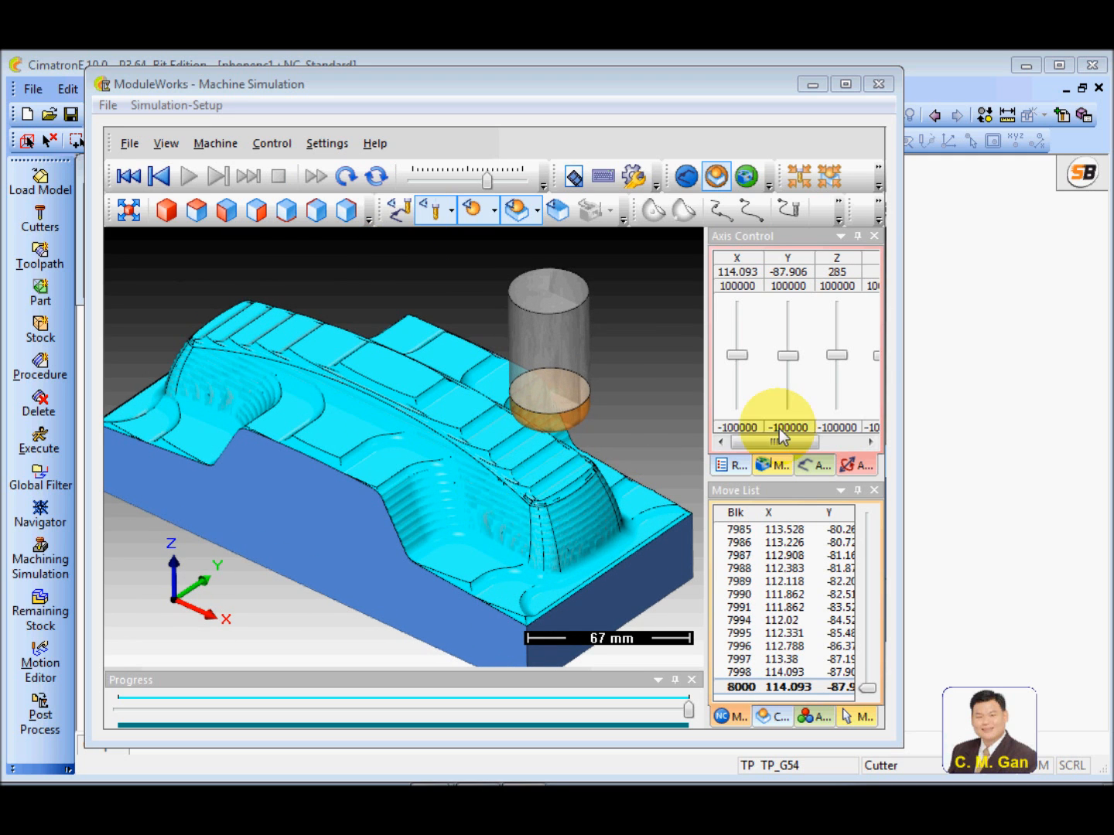
pyautogui.moveTo(900, 336); pyautogui.dragTo(1038, 371)
pyautogui.moveTo(845, 421); pyautogui.dragTo(756, 433)
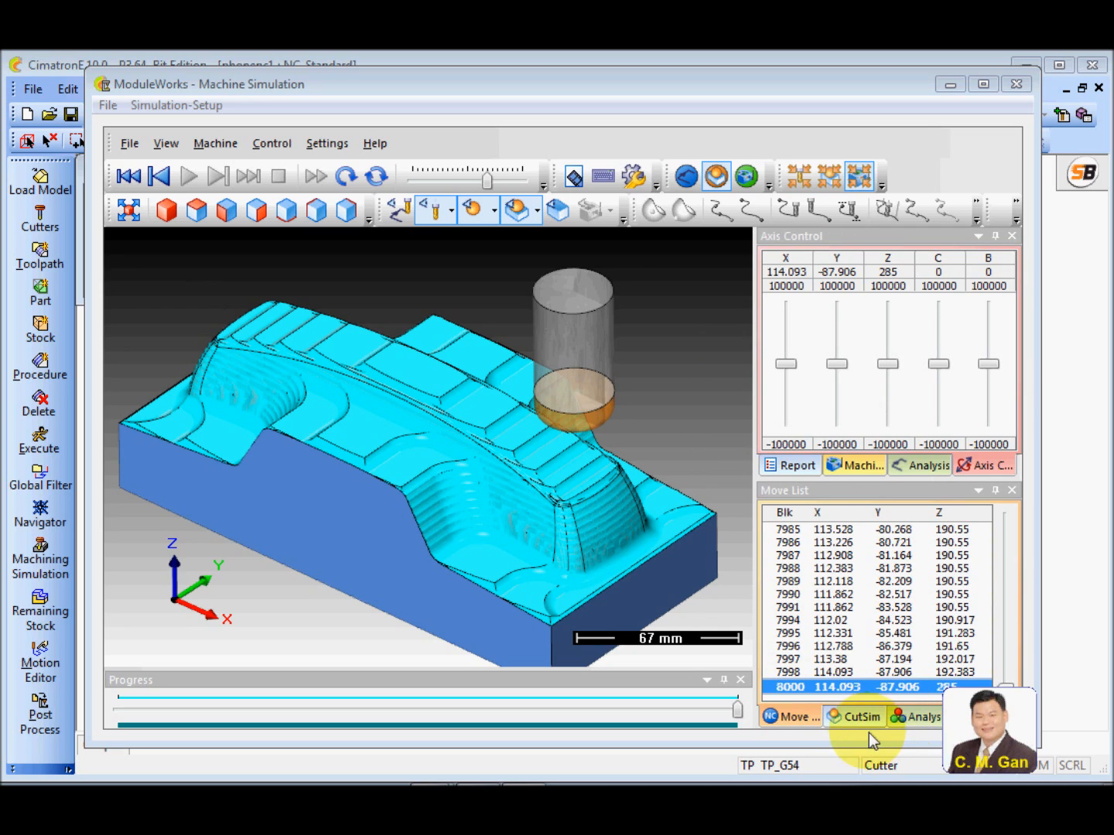
pyautogui.click(915, 719)
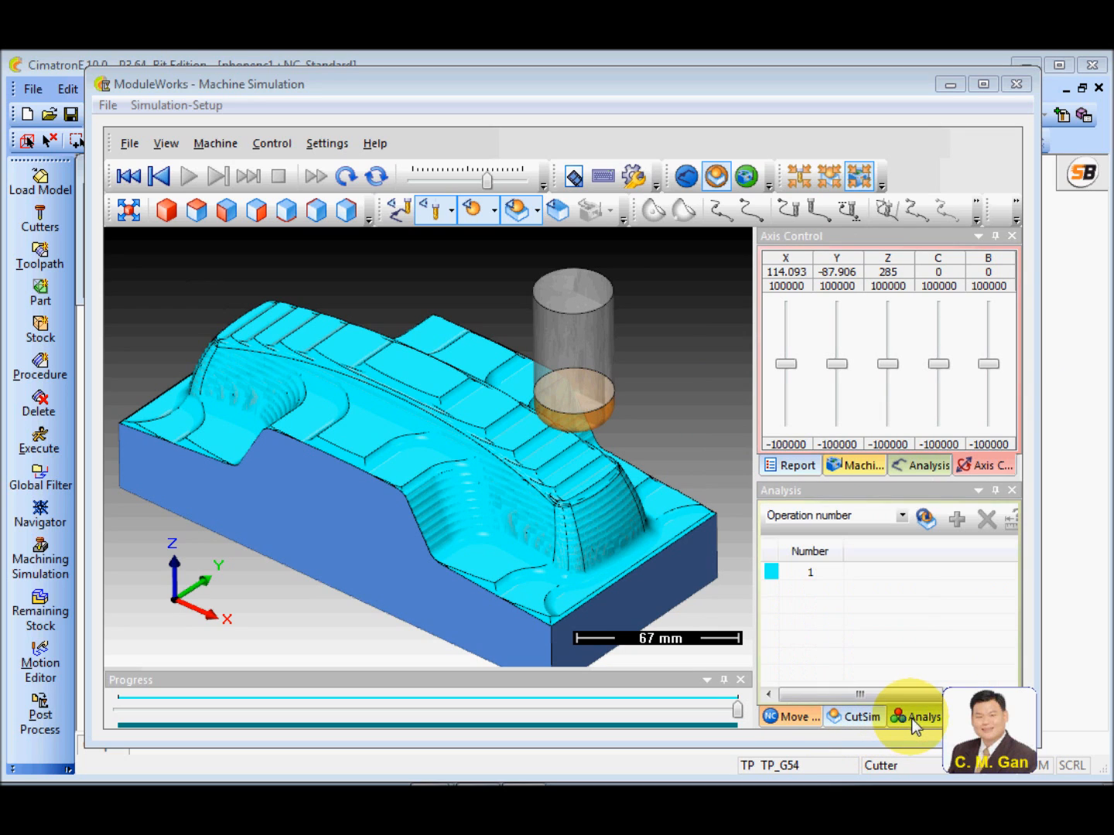
pyautogui.click(902, 515)
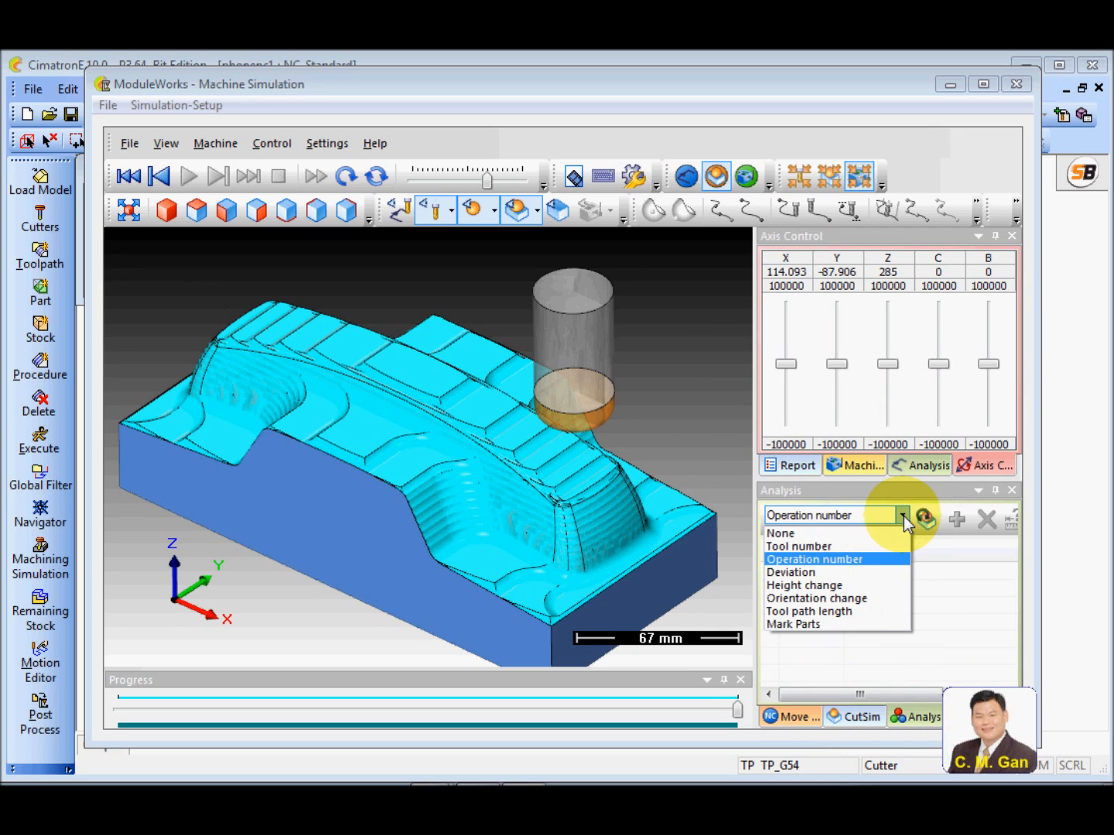
pyautogui.click(797, 575)
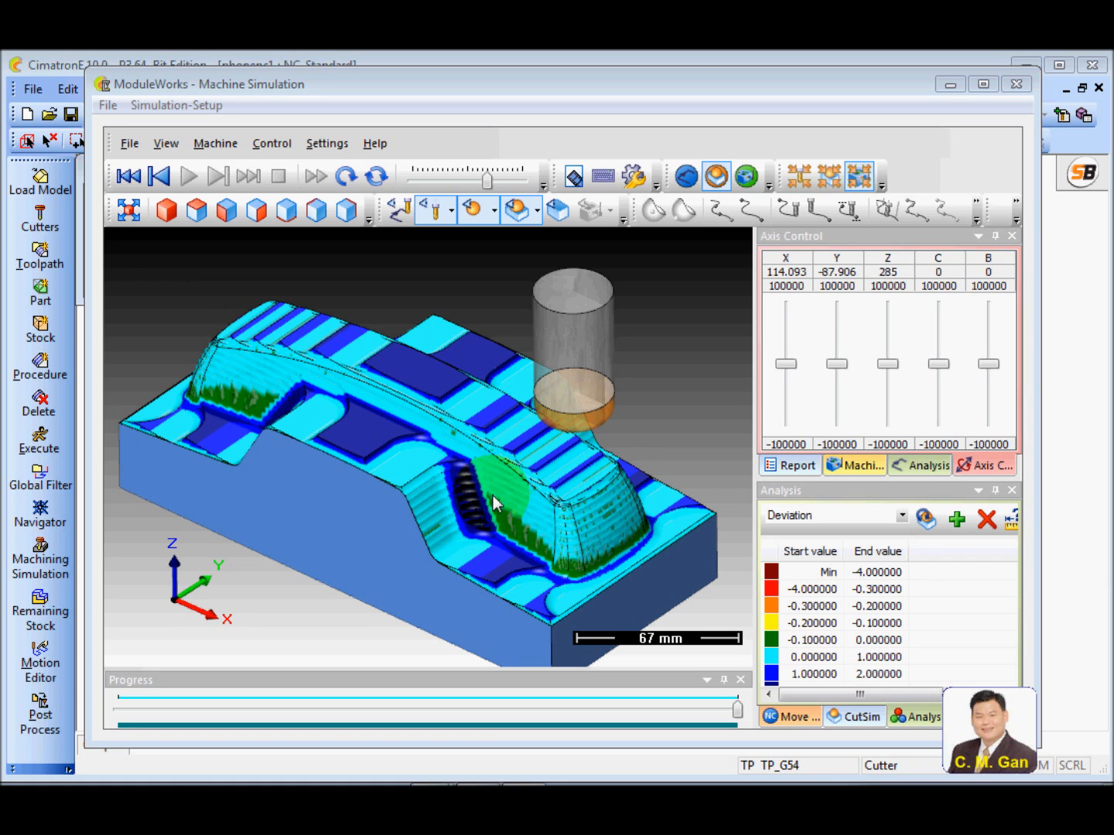
# Examine the deviation colours in the stepped corner against the deviation value ranges and close the machine simulation
pyautogui.scroll(3, 474, 517)
pyautogui.scroll(4, 472, 511)
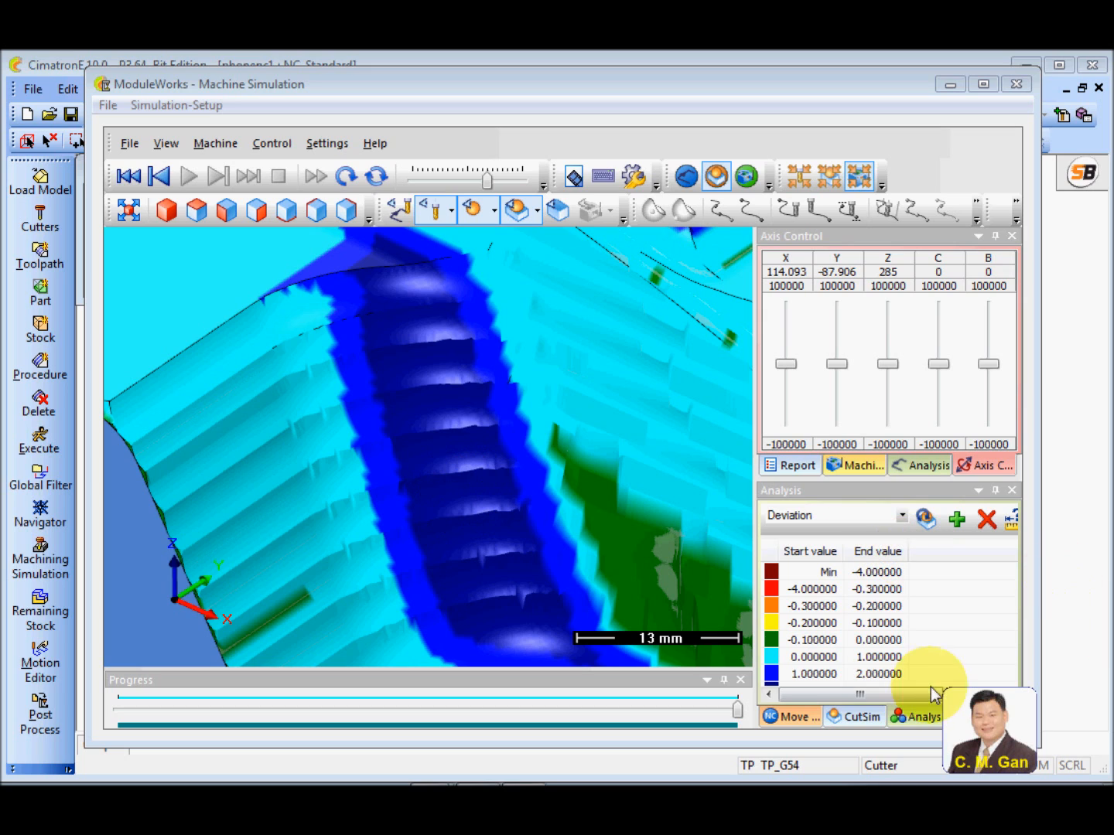
pyautogui.scroll(-1, 958, 654)
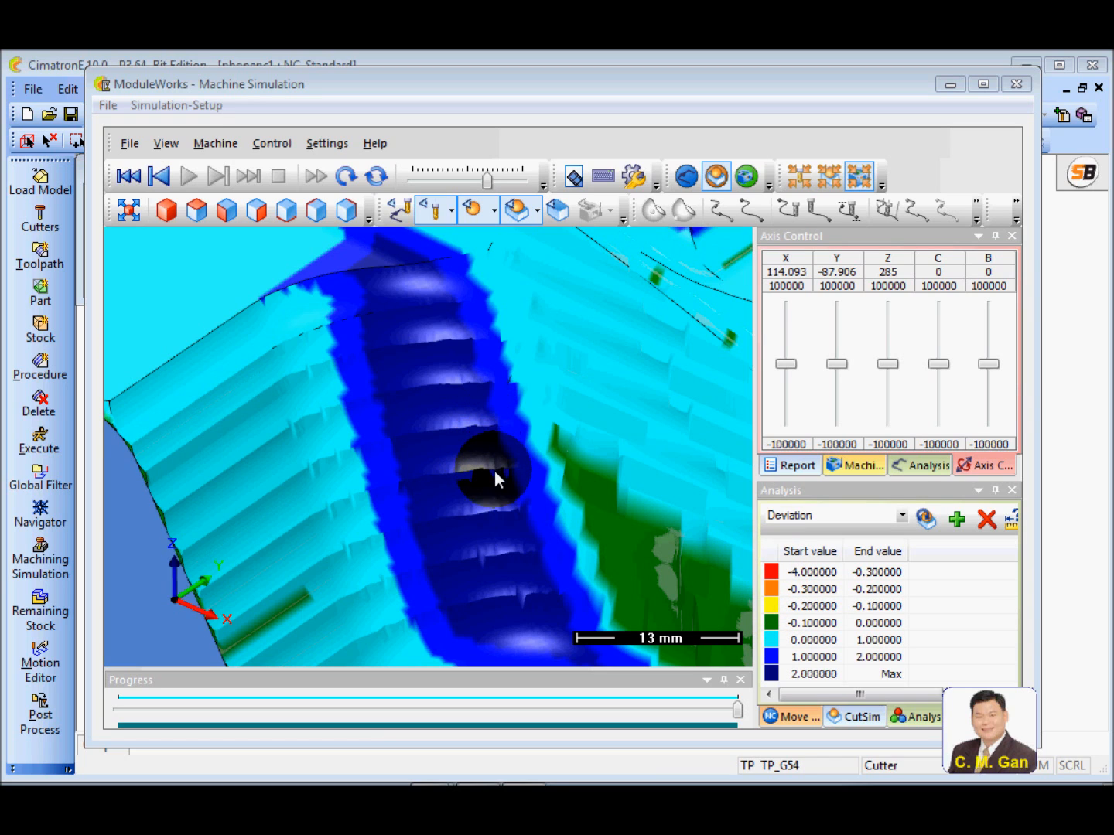
pyautogui.scroll(-10, 504, 470)
pyautogui.scroll(8, 512, 478)
pyautogui.moveTo(502, 487); pyautogui.dragTo(433, 434)
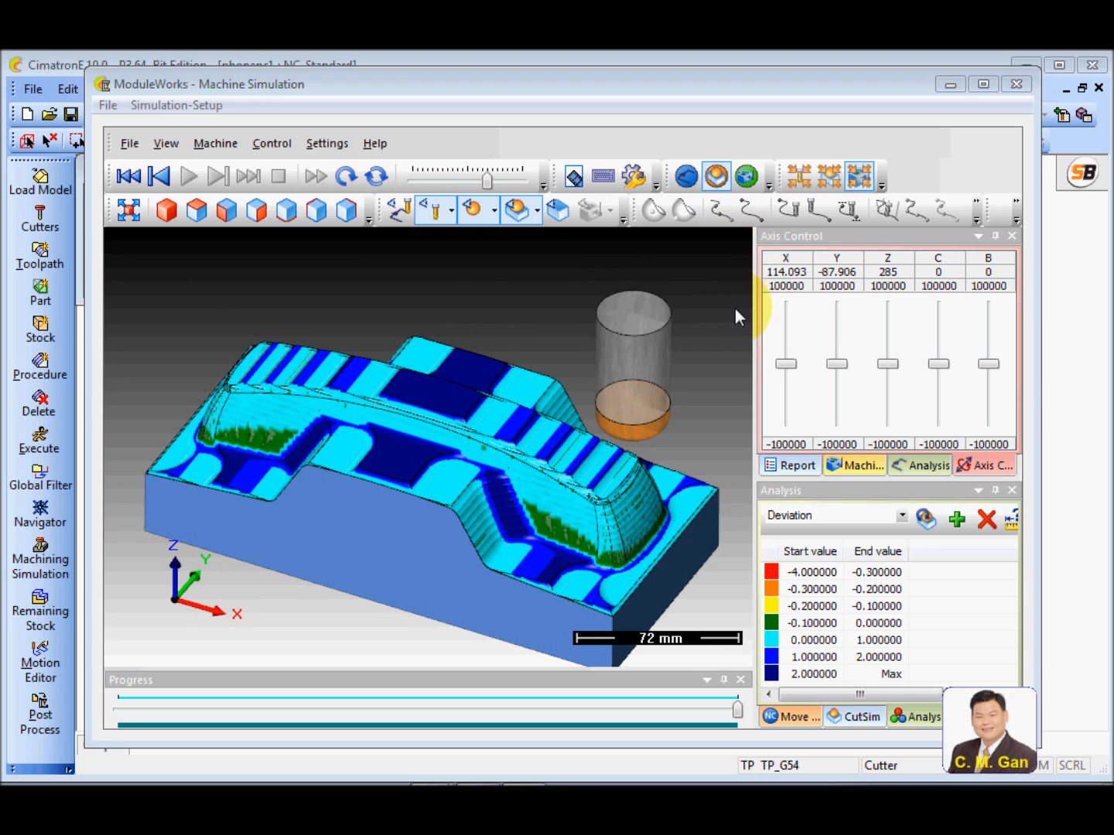
pyautogui.click(1016, 86)
# Set the comment of the R-Spiral_6 procedure to "1st rgh"
pyautogui.keyDown('ctrl'); pyautogui.moveTo(776, 428); pyautogui.dragTo(776, 518); pyautogui.keyUp('ctrl')
pyautogui.keyDown('ctrl'); pyautogui.moveTo(776, 519); pyautogui.dragTo(795, 466, button='right'); pyautogui.keyUp('ctrl')
pyautogui.click(277, 468)
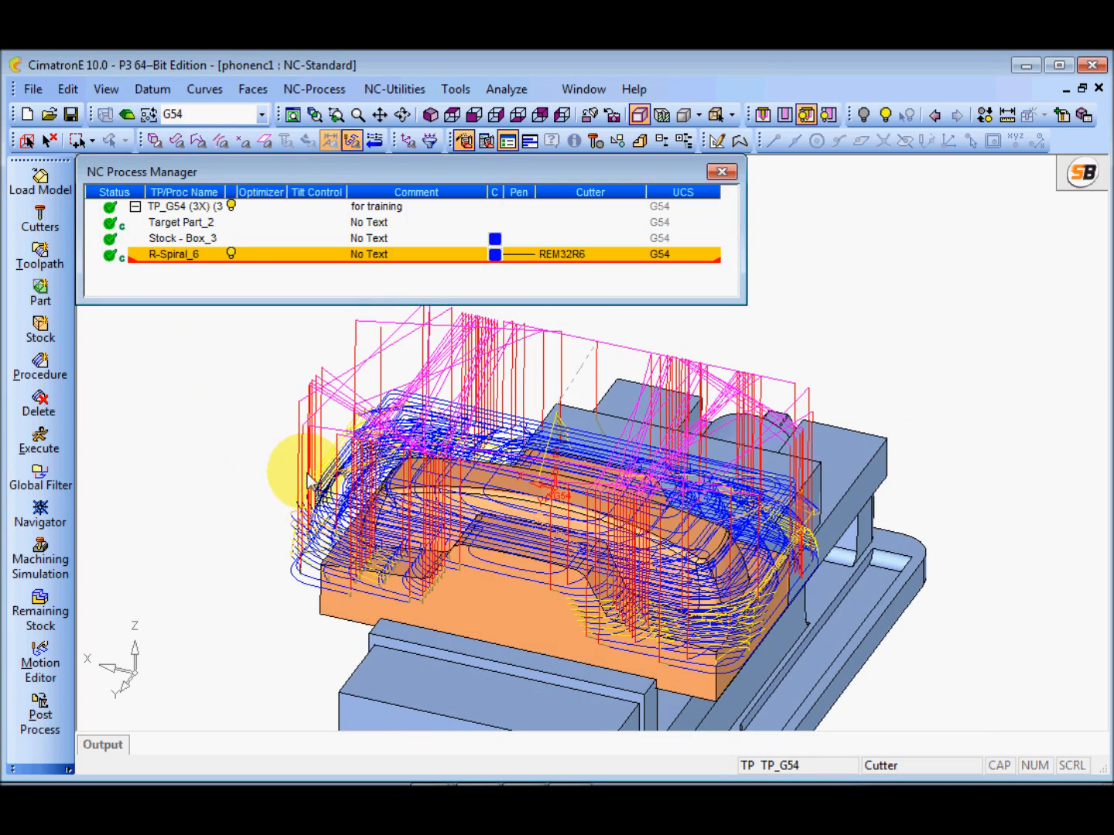
pyautogui.keyDown('ctrl'); pyautogui.moveTo(309, 468); pyautogui.dragTo(296, 429, button='right'); pyautogui.keyUp('ctrl')
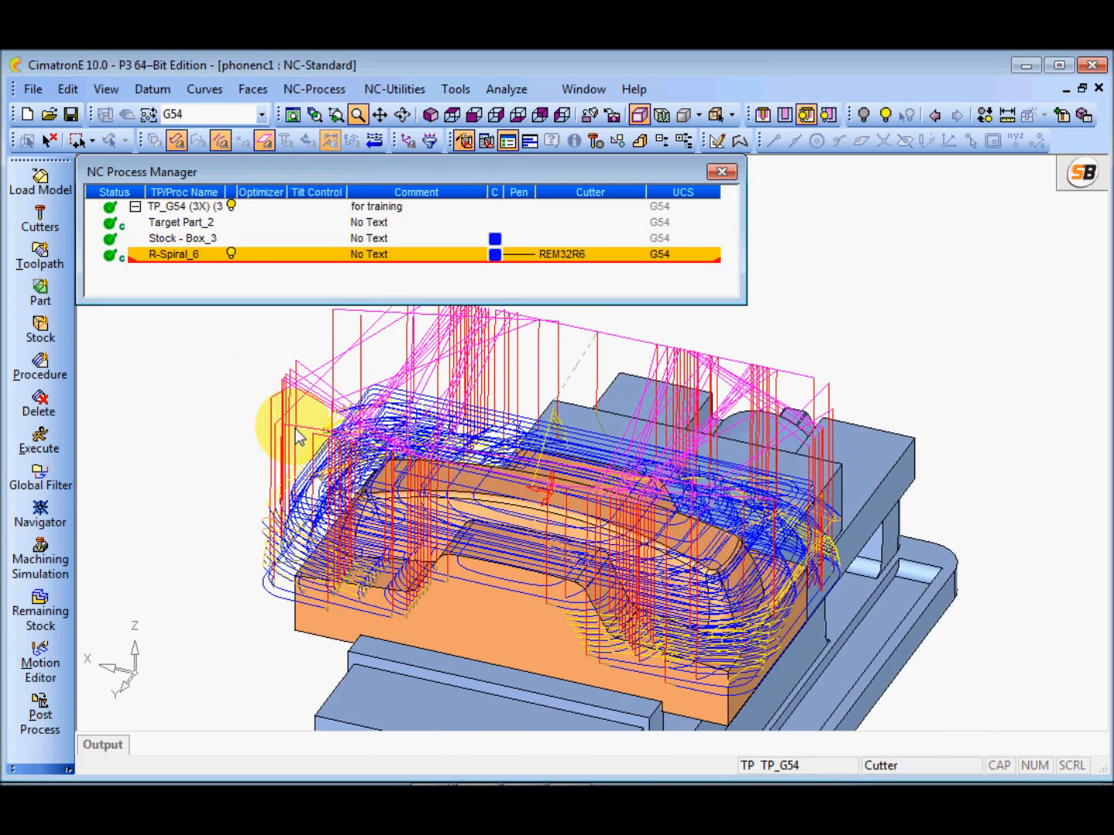
pyautogui.keyDown('ctrl'); pyautogui.moveTo(568, 547); pyautogui.dragTo(557, 518); pyautogui.keyUp('ctrl')
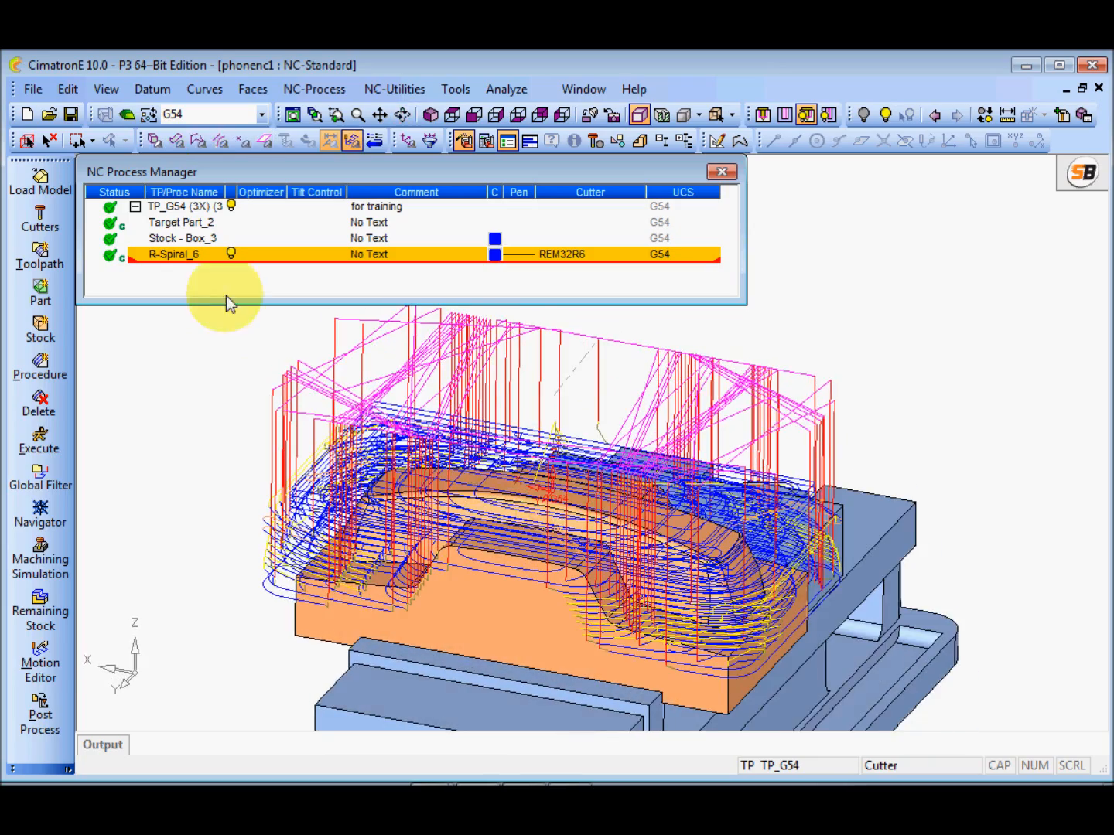
pyautogui.doubleClick(388, 256)
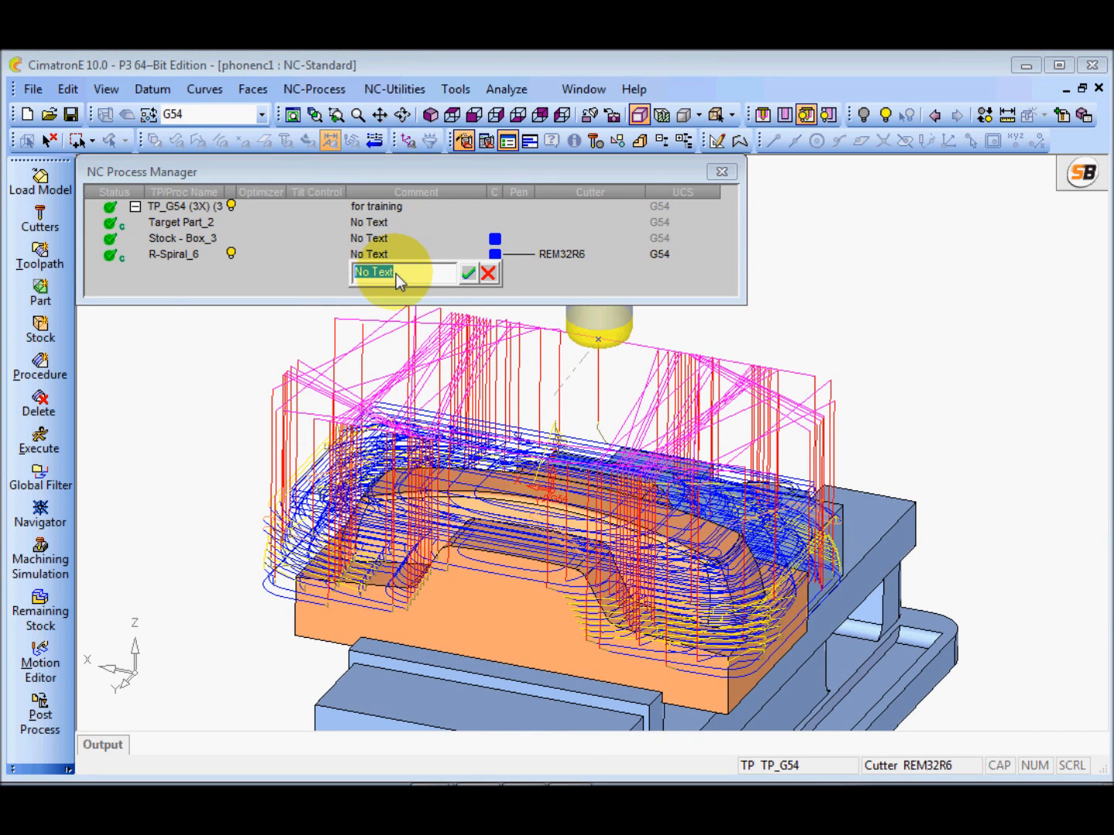
pyautogui.write('1st rgh')
pyautogui.press('Return')
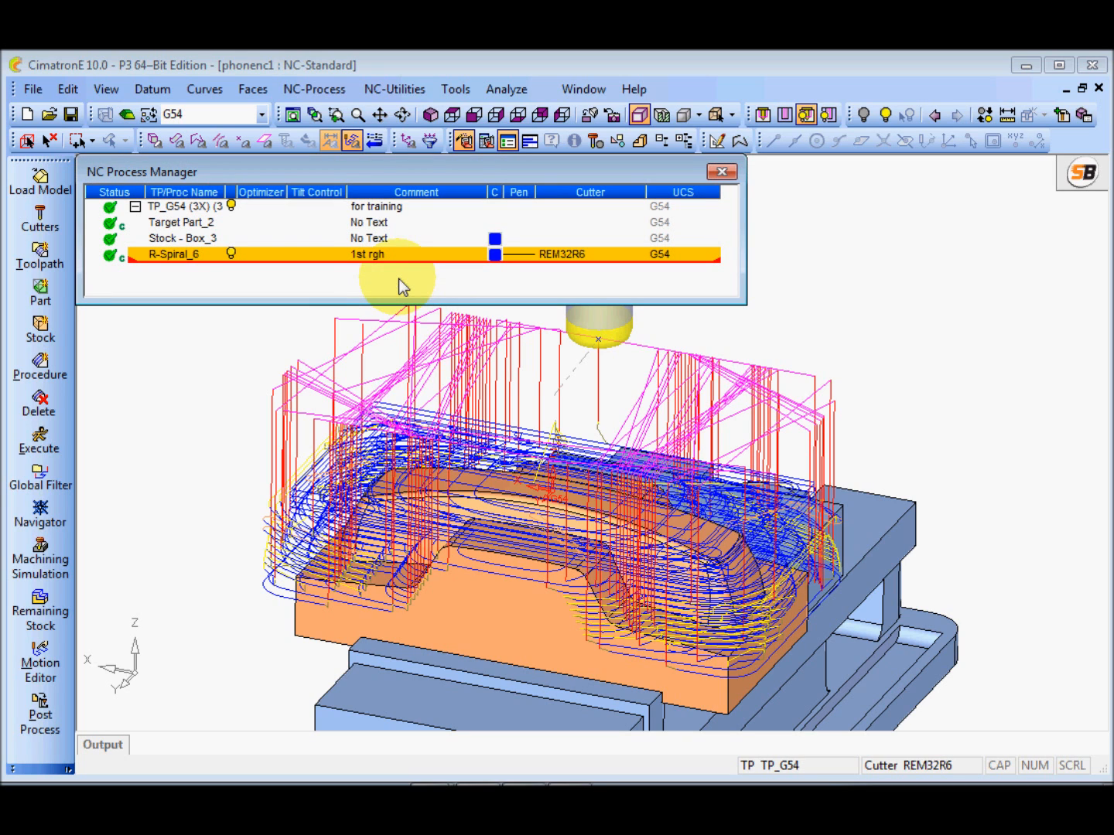
# Reopen R-Spiral_6 for editing at its motion parameters, collapse Tool Trajectory and expand Clearance & UCS
pyautogui.doubleClick(174, 261)
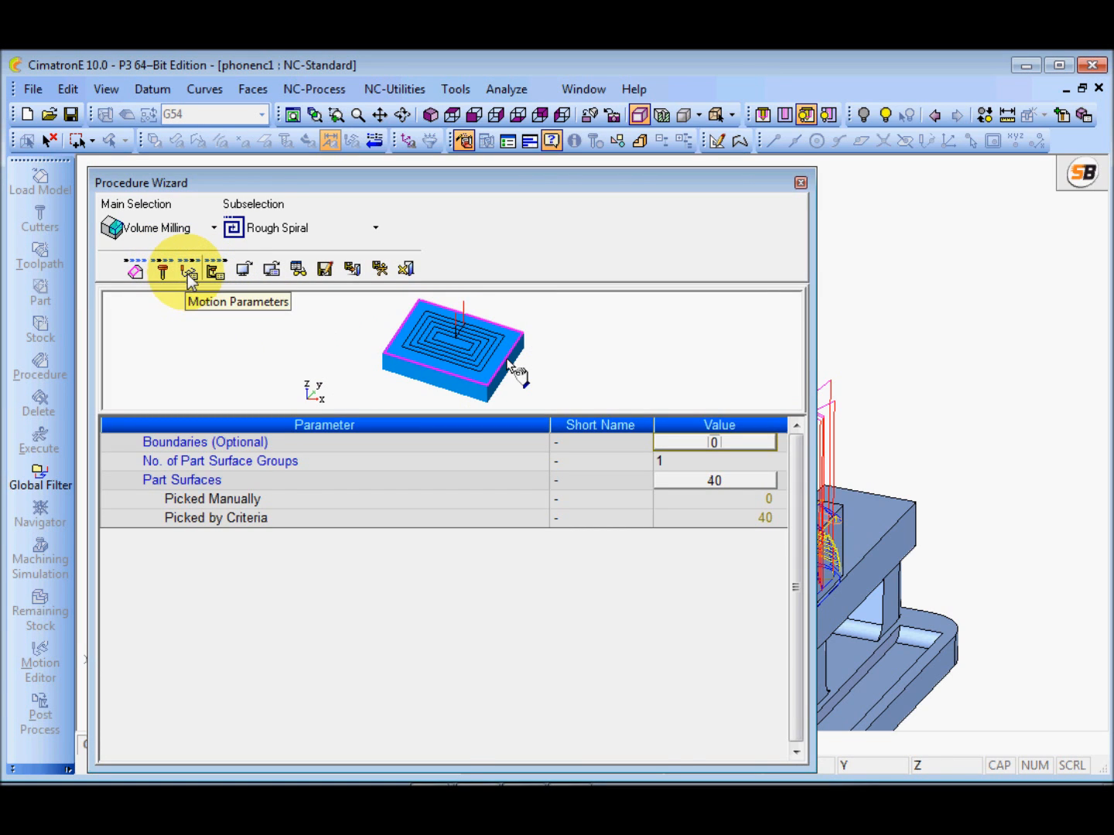
pyautogui.click(189, 271)
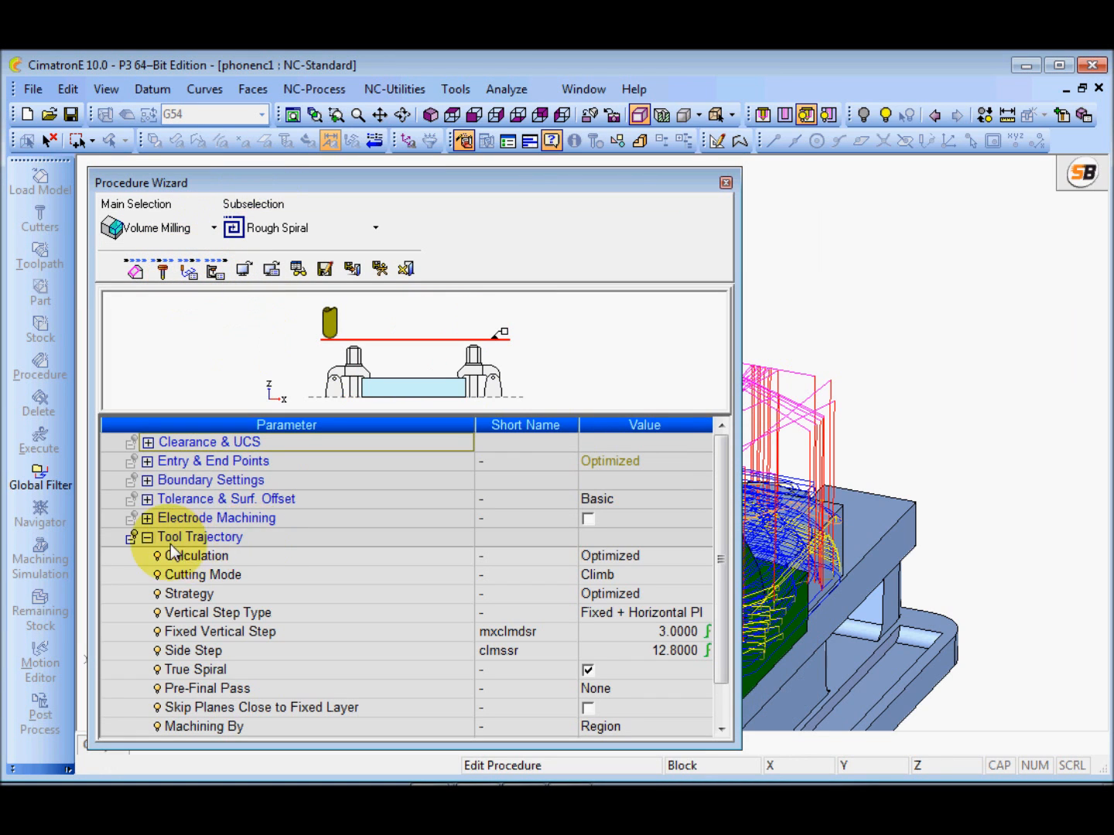
pyautogui.click(148, 537)
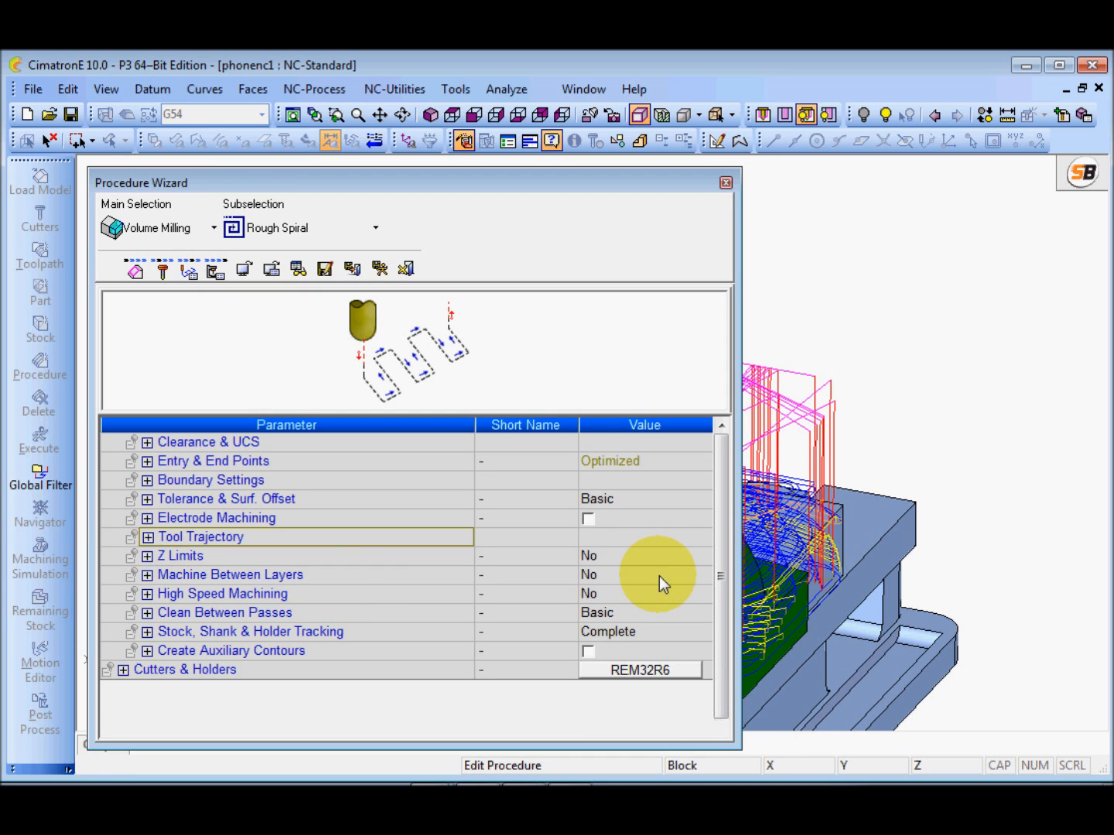
pyautogui.click(148, 442)
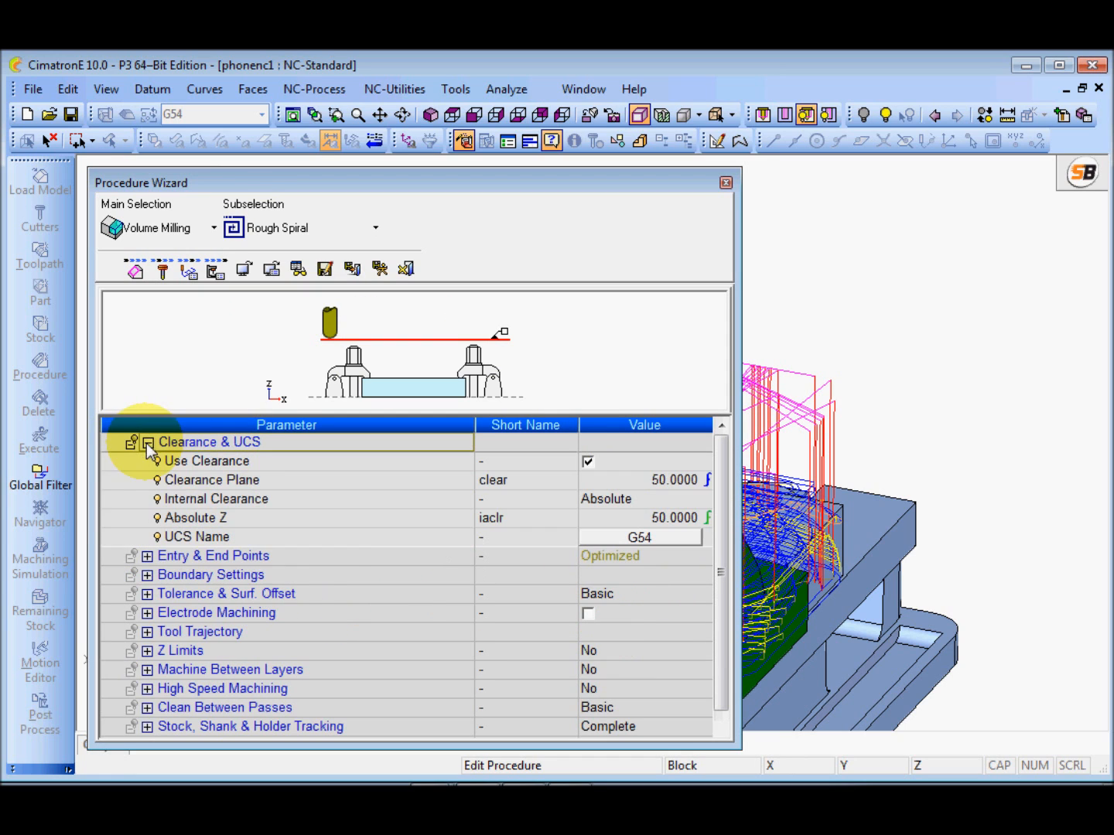
# Review the Clearance Plane, Internal Clearance and Absolute Z parameters, keeping Internal Clearance at Absolute
pyautogui.click(355, 483)
pyautogui.click(352, 500)
pyautogui.click(355, 525)
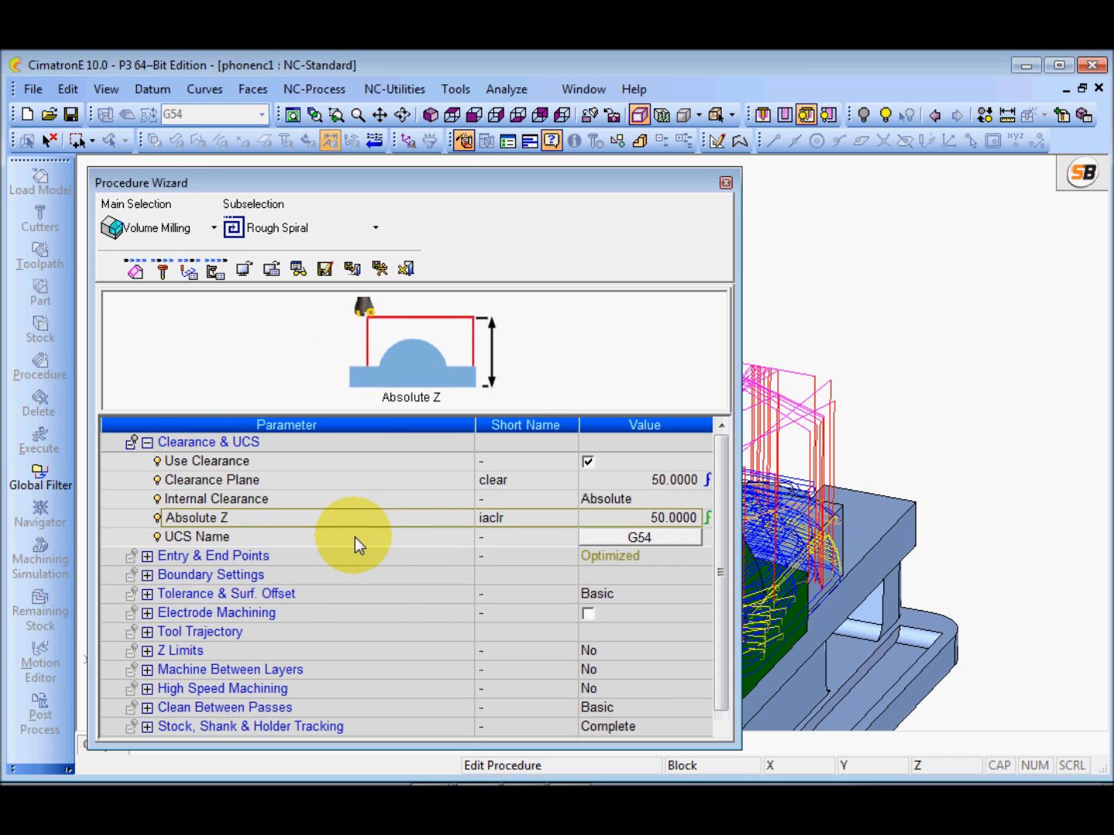
pyautogui.click(359, 484)
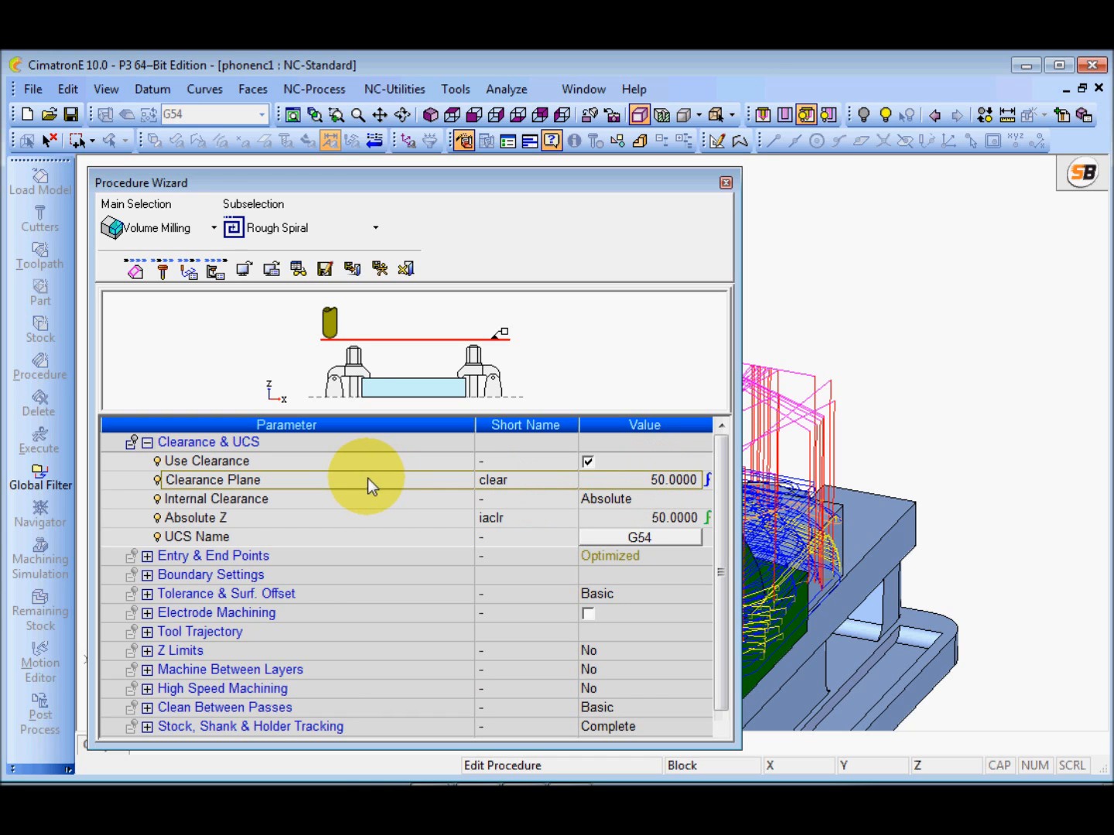
pyautogui.click(350, 501)
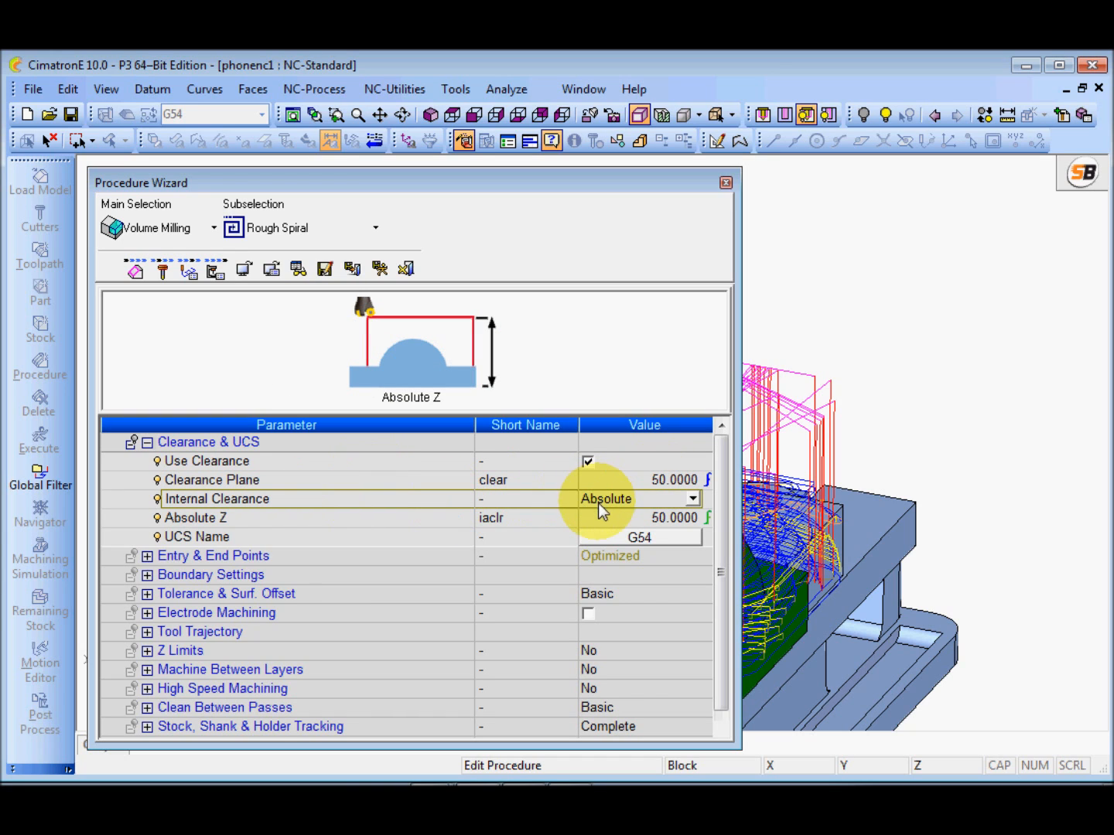
pyautogui.click(692, 499)
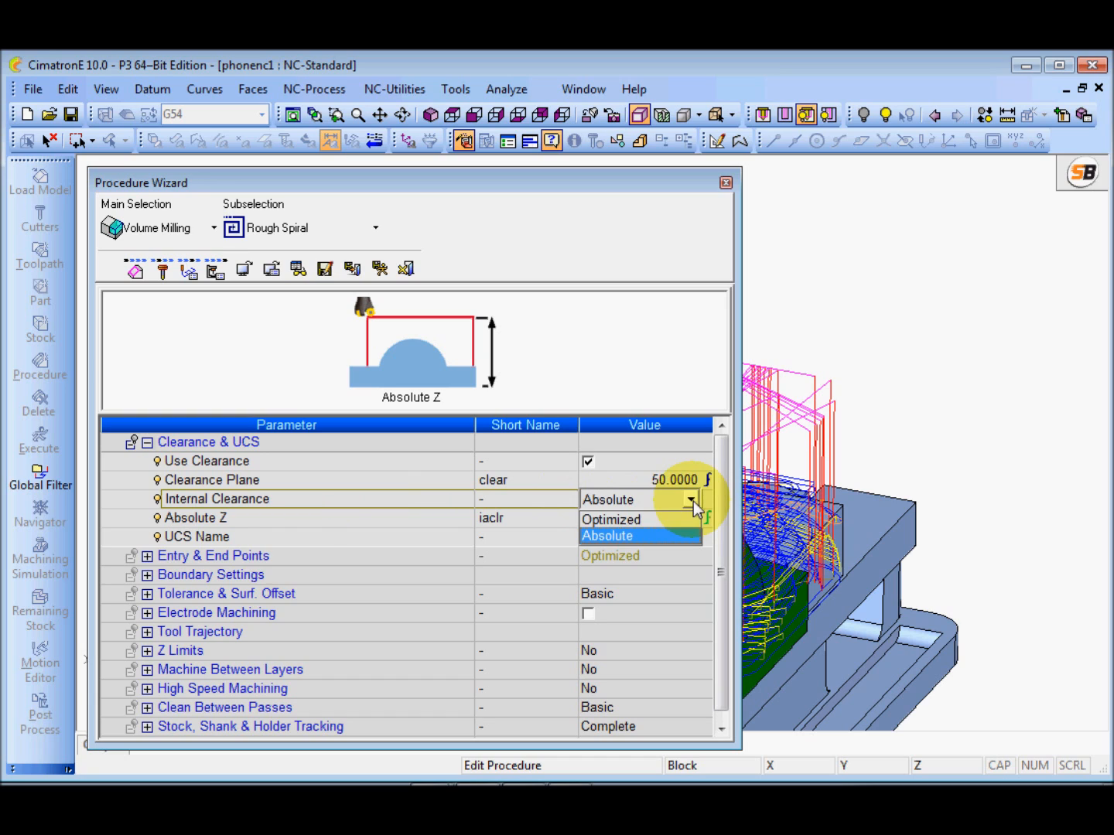
pyautogui.click(630, 536)
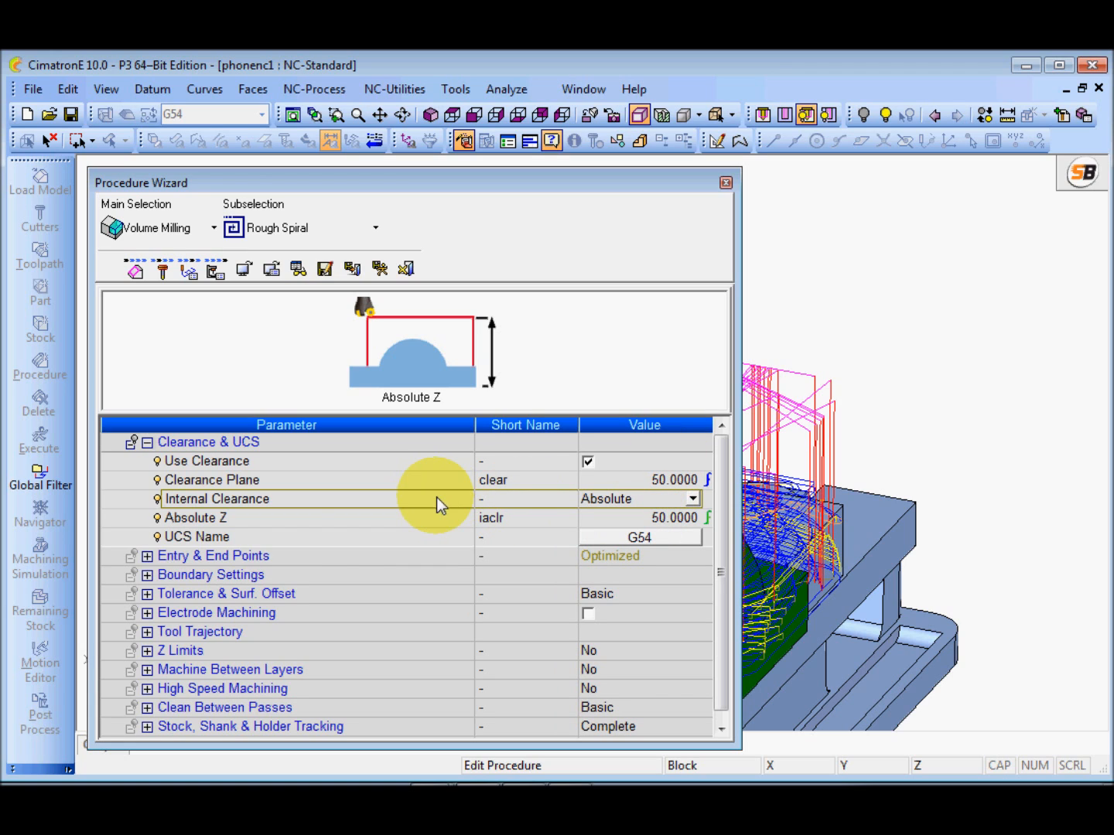
pyautogui.click(277, 519)
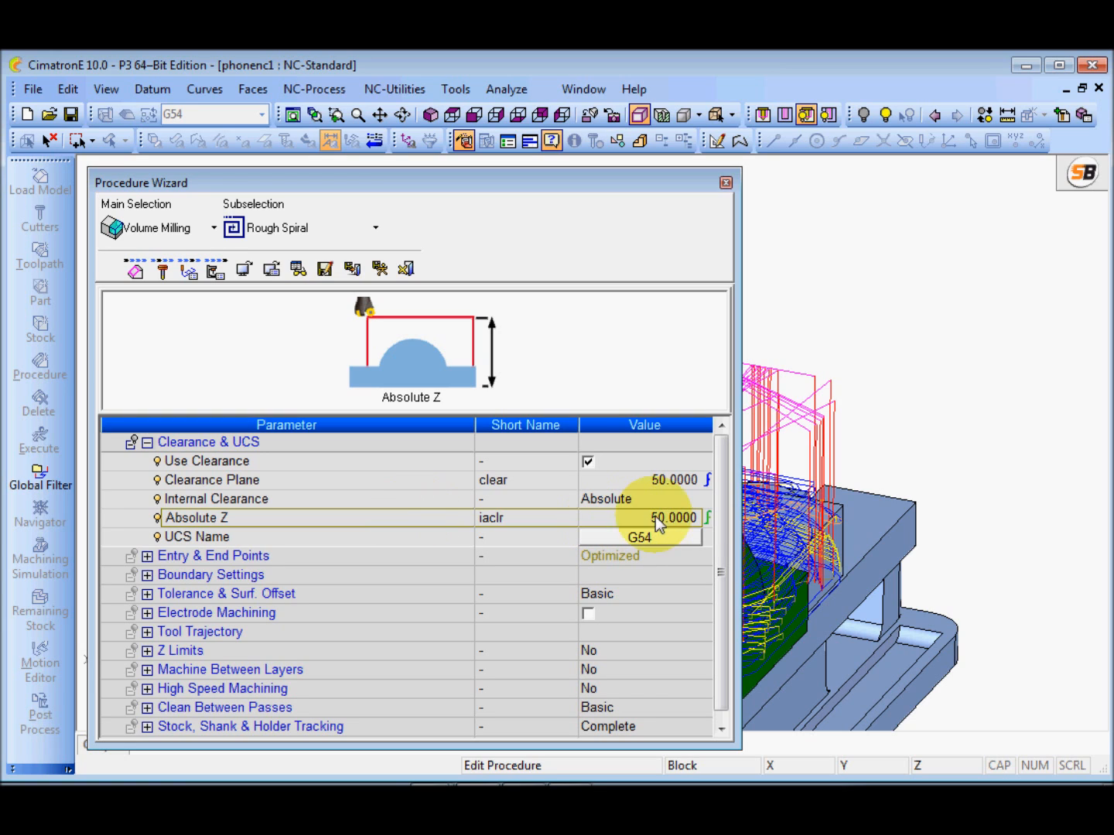
# Move the Procedure Wizard aside, examine the retract height of the toolpath's connecting moves above the part, and bring the wizard back
pyautogui.moveTo(608, 185); pyautogui.dragTo(302, 209)
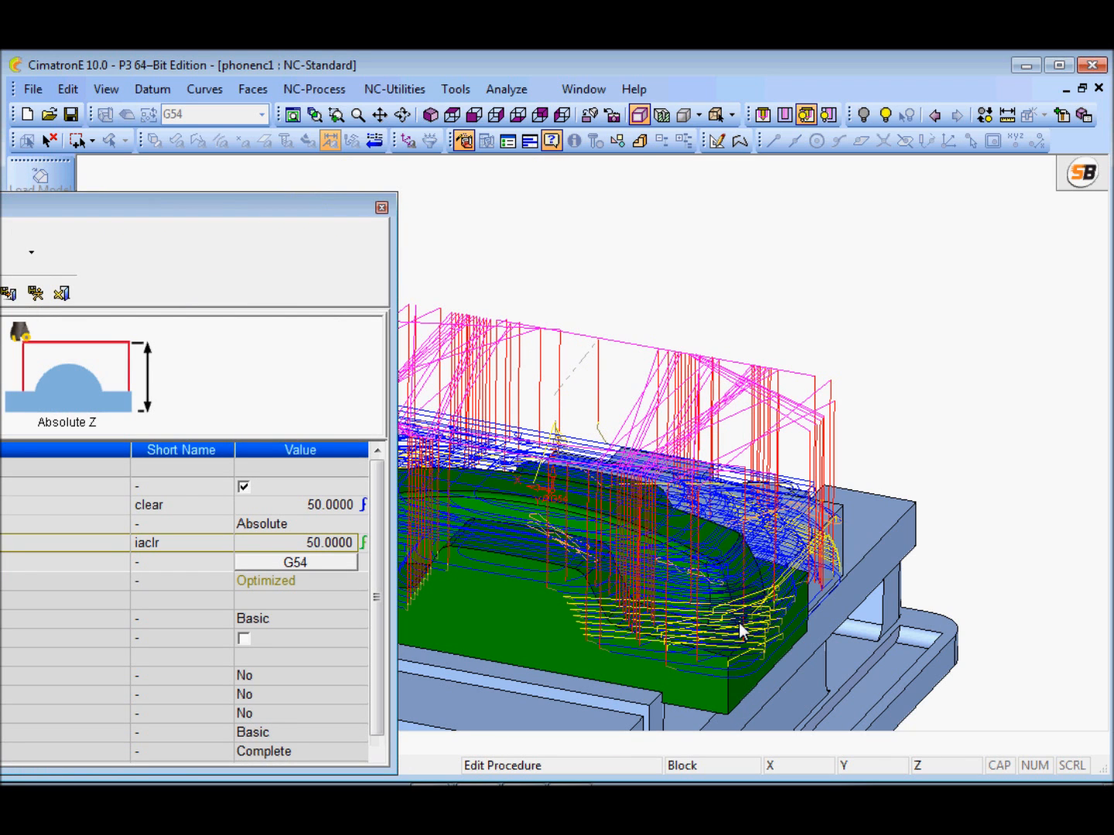
pyautogui.keyDown('ctrl'); pyautogui.moveTo(684, 566); pyautogui.dragTo(657, 511); pyautogui.keyUp('ctrl')
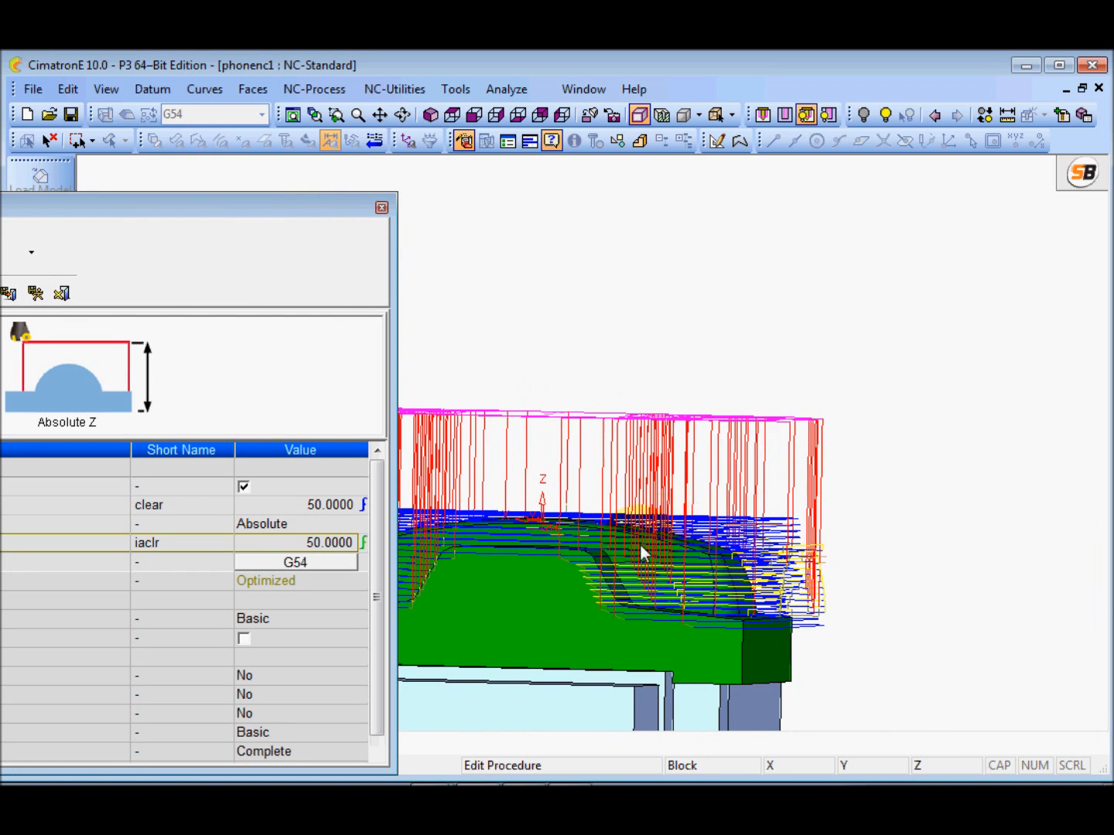
pyautogui.keyDown('ctrl'); pyautogui.moveTo(641, 533); pyautogui.dragTo(798, 482, button='middle'); pyautogui.keyUp('ctrl')
pyautogui.keyDown('ctrl'); pyautogui.moveTo(798, 482); pyautogui.dragTo(700, 386, button='right'); pyautogui.keyUp('ctrl')
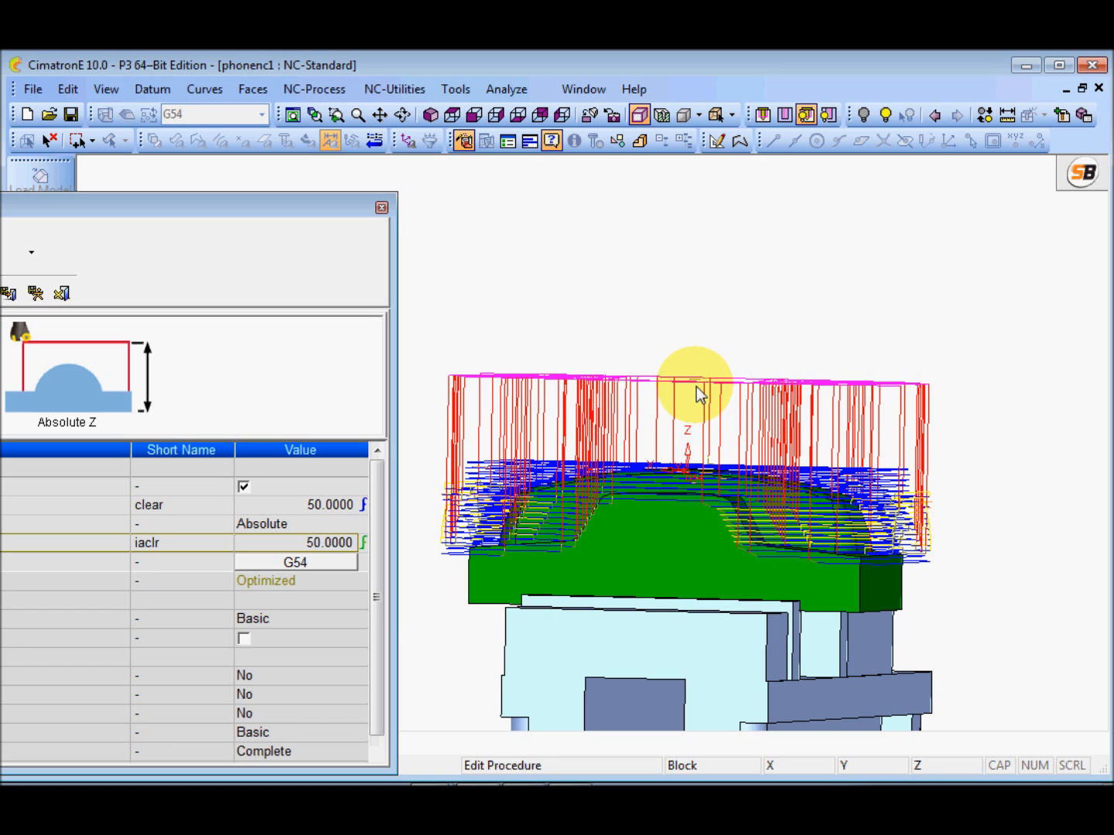
pyautogui.moveTo(699, 392)
pyautogui.keyDown('ctrl'); pyautogui.mouseDown()
pyautogui.moveTo(712, 460)
pyautogui.moveTo(710, 416)
pyautogui.mouseUp(); pyautogui.keyUp('ctrl')
pyautogui.keyDown('ctrl'); pyautogui.moveTo(707, 415); pyautogui.dragTo(724, 439); pyautogui.keyUp('ctrl')
pyautogui.moveTo(302, 210); pyautogui.dragTo(614, 205)
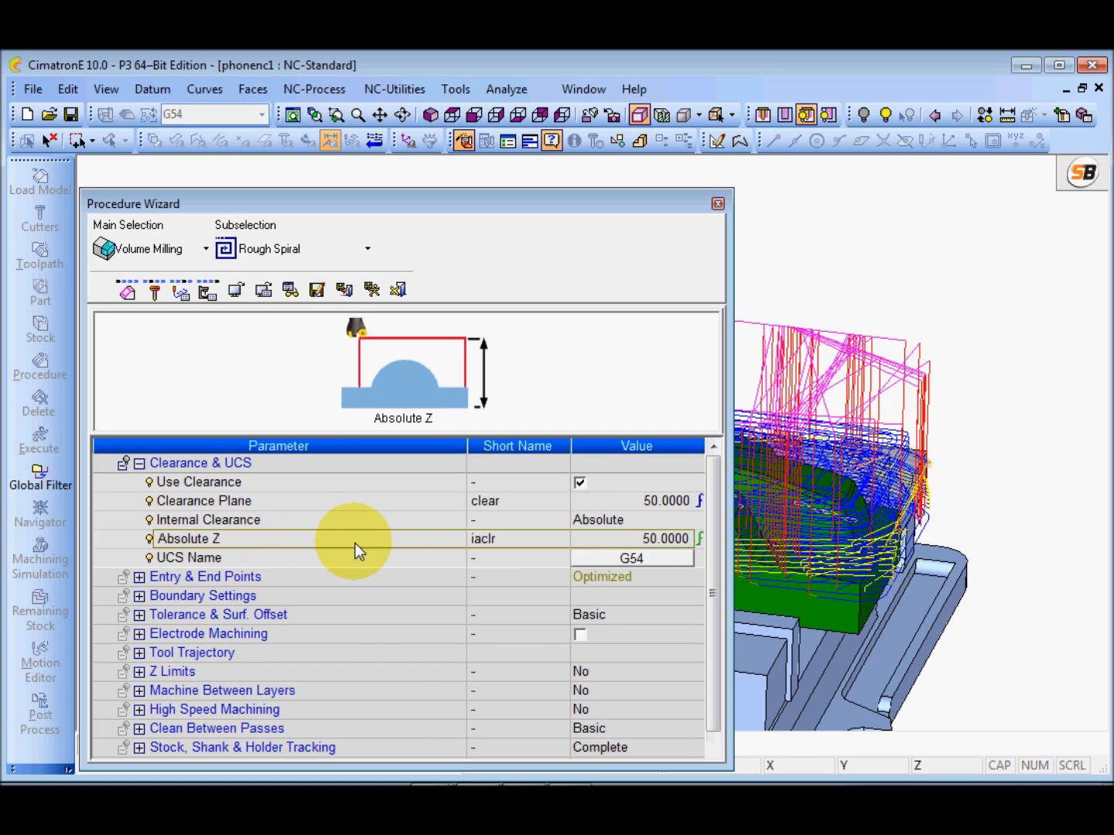
# Set the internal clearance's Absolute Z to 10 and save and calculate the procedure
pyautogui.click(590, 538)
pyautogui.write('10')
pyautogui.click(417, 536)
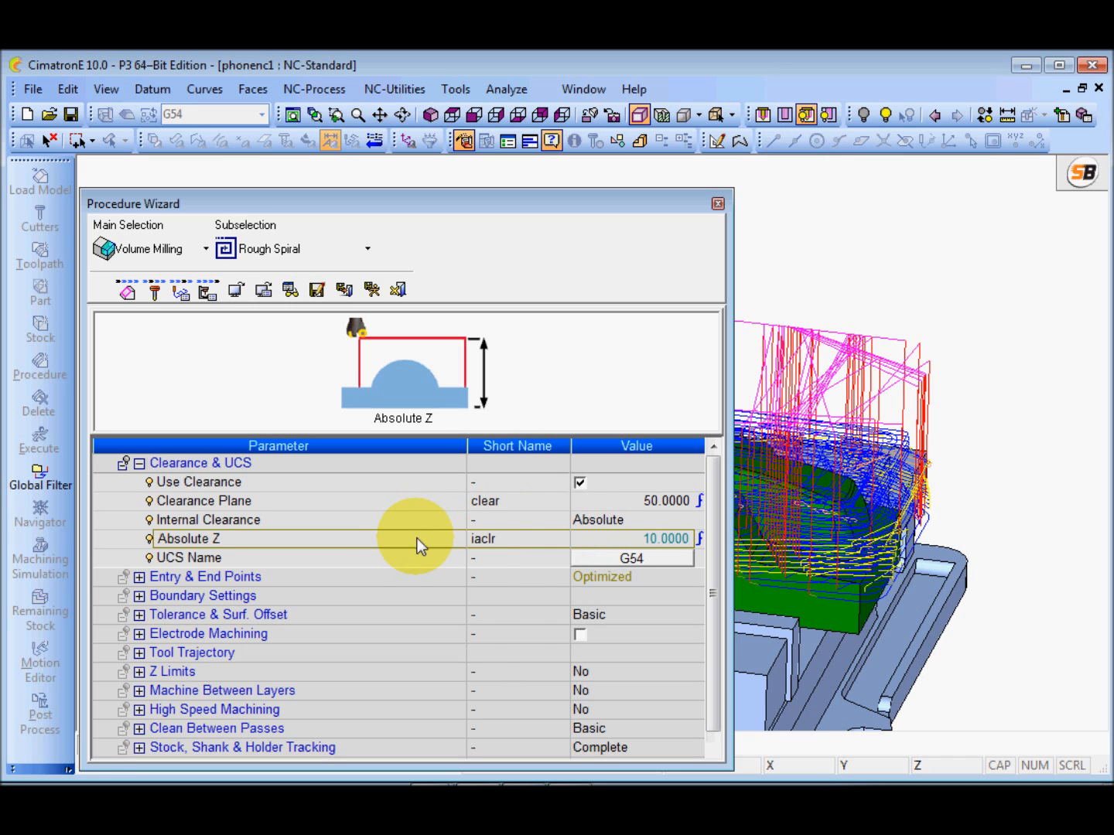
pyautogui.click(374, 289)
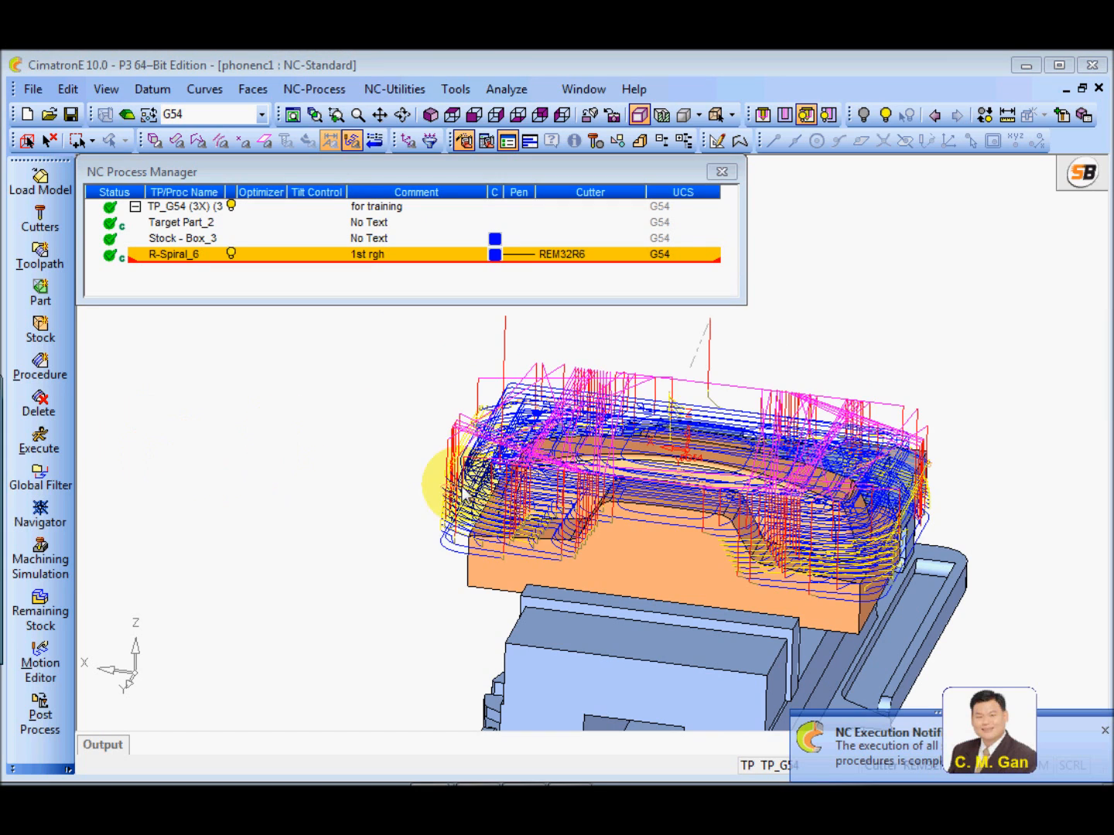
# Inspect the recalculated toolpath's rapid moves around the part and open R-Spiral_6 in the Navigator
pyautogui.keyDown('ctrl'); pyautogui.moveTo(638, 530); pyautogui.dragTo(659, 495); pyautogui.keyUp('ctrl')
pyautogui.keyDown('ctrl'); pyautogui.moveTo(659, 496); pyautogui.dragTo(690, 396, button='right'); pyautogui.keyUp('ctrl')
pyautogui.keyDown('ctrl'); pyautogui.moveTo(694, 406); pyautogui.dragTo(519, 496); pyautogui.keyUp('ctrl')
pyautogui.keyDown('ctrl'); pyautogui.moveTo(520, 495); pyautogui.dragTo(539, 543, button='right'); pyautogui.keyUp('ctrl')
pyautogui.keyDown('ctrl'); pyautogui.moveTo(539, 543); pyautogui.dragTo(496, 519); pyautogui.keyUp('ctrl')
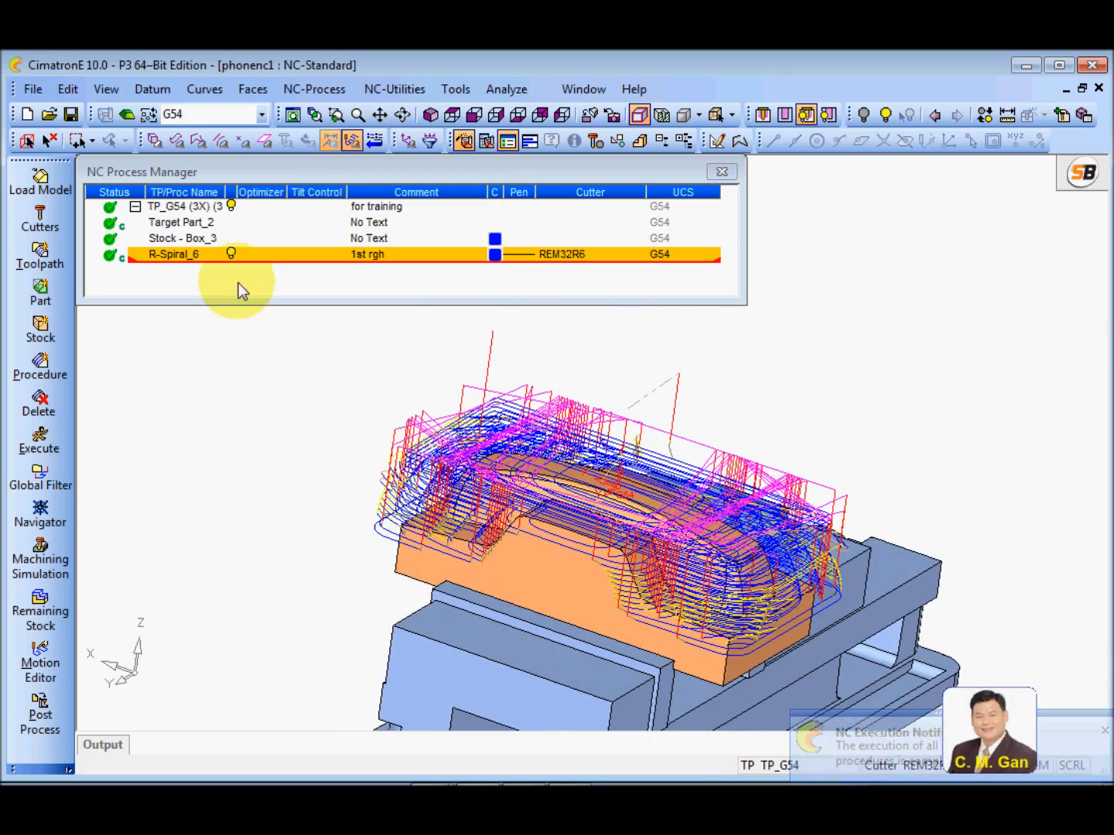
pyautogui.click(170, 254)
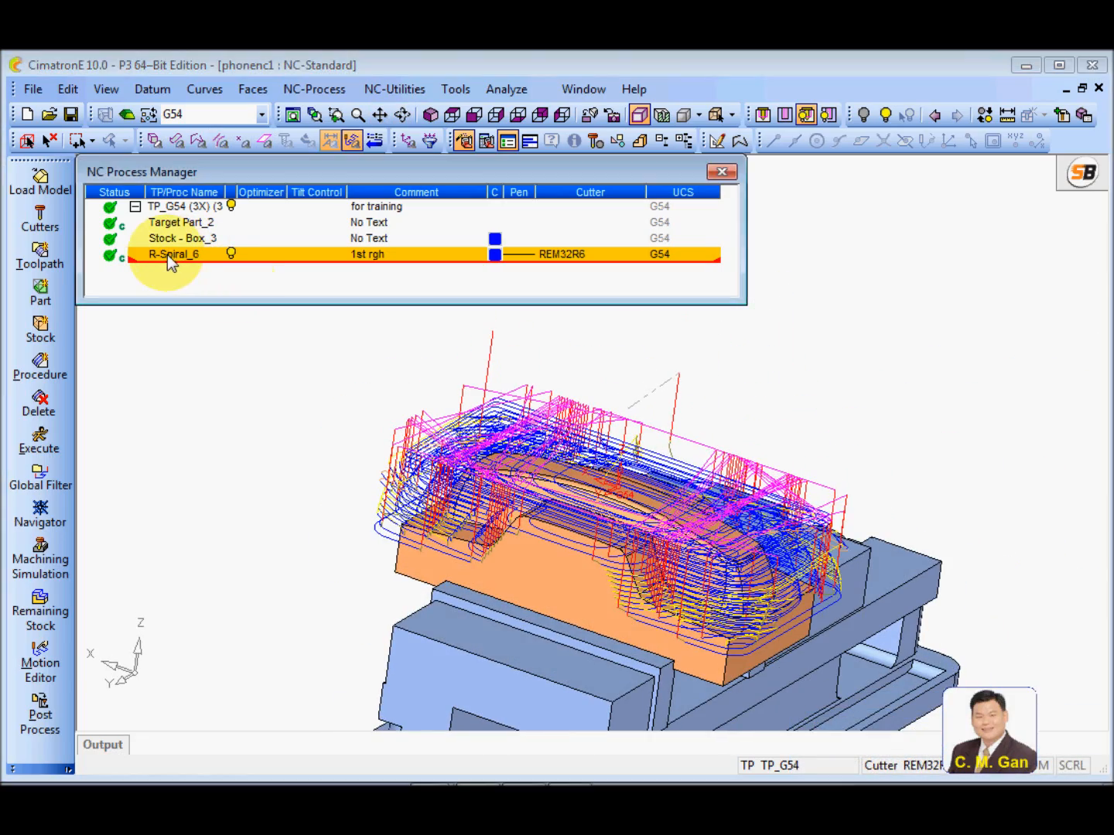
pyautogui.rightClick(168, 255)
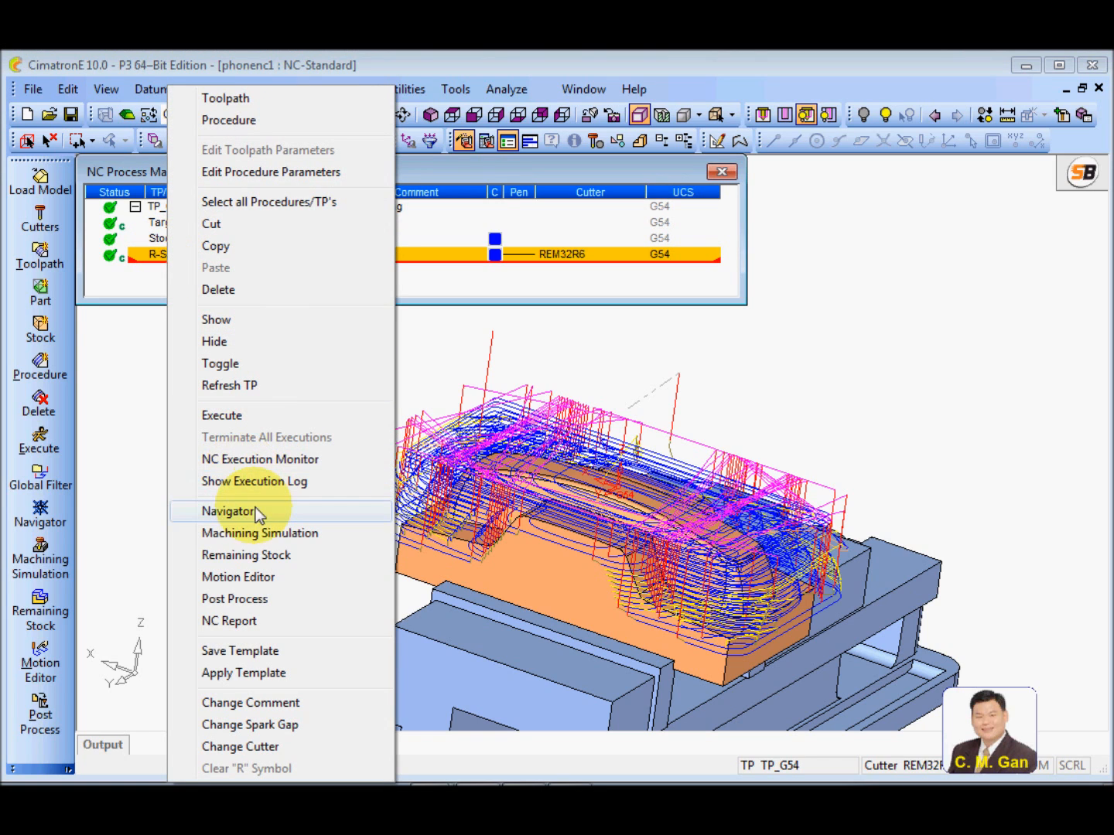
pyautogui.click(252, 512)
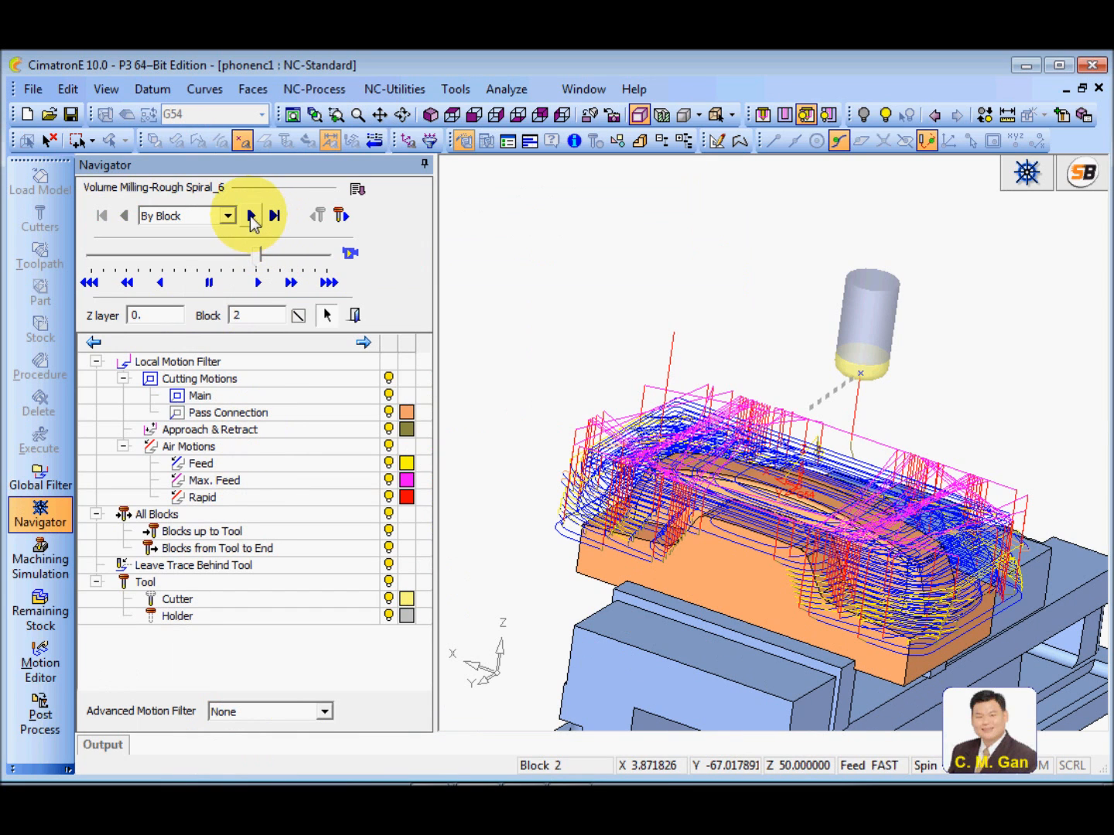
pyautogui.keyDown('ctrl'); pyautogui.moveTo(631, 433); pyautogui.dragTo(633, 360); pyautogui.keyUp('ctrl')
pyautogui.keyDown('ctrl'); pyautogui.moveTo(710, 450); pyautogui.dragTo(658, 422, button='middle'); pyautogui.keyUp('ctrl')
pyautogui.keyDown('ctrl'); pyautogui.moveTo(658, 449); pyautogui.dragTo(716, 368); pyautogui.keyUp('ctrl')
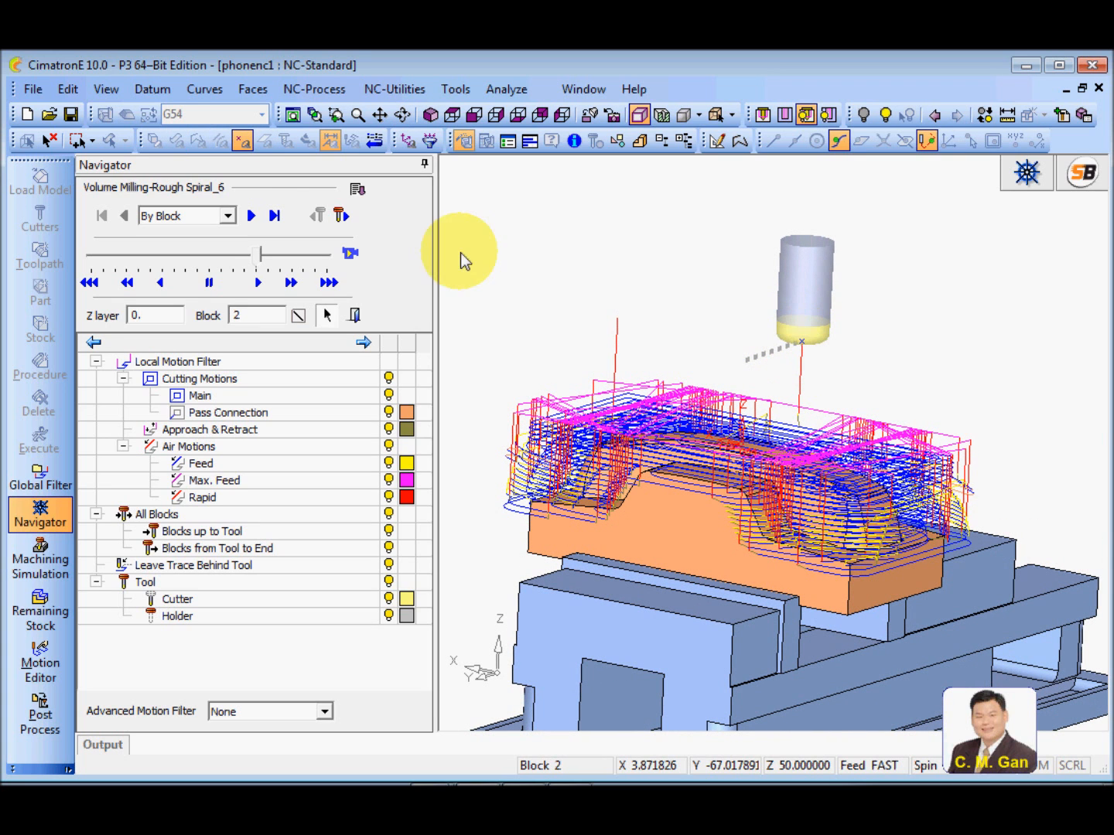
# Advance the cutter through the opening moves of the R-Spiral_6 toolpath by block
pyautogui.click(250, 218)
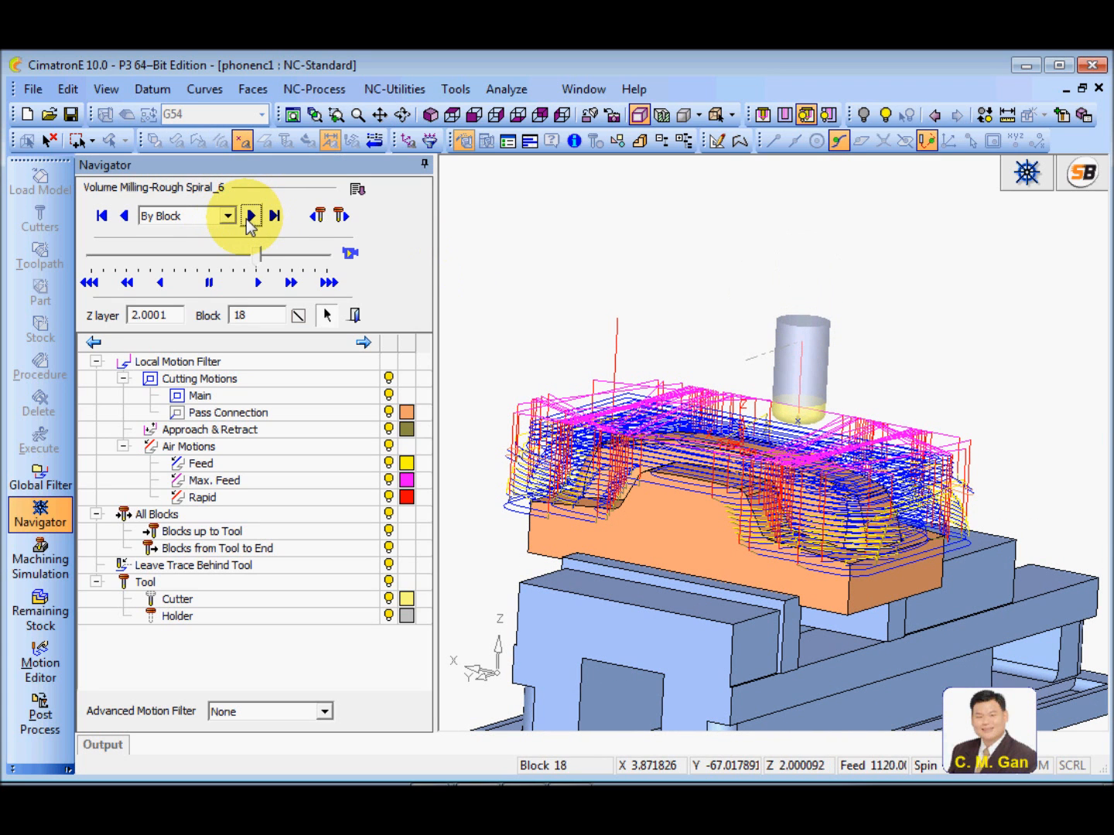
pyautogui.click(247, 221)
pyautogui.click(247, 222)
pyautogui.click(248, 222)
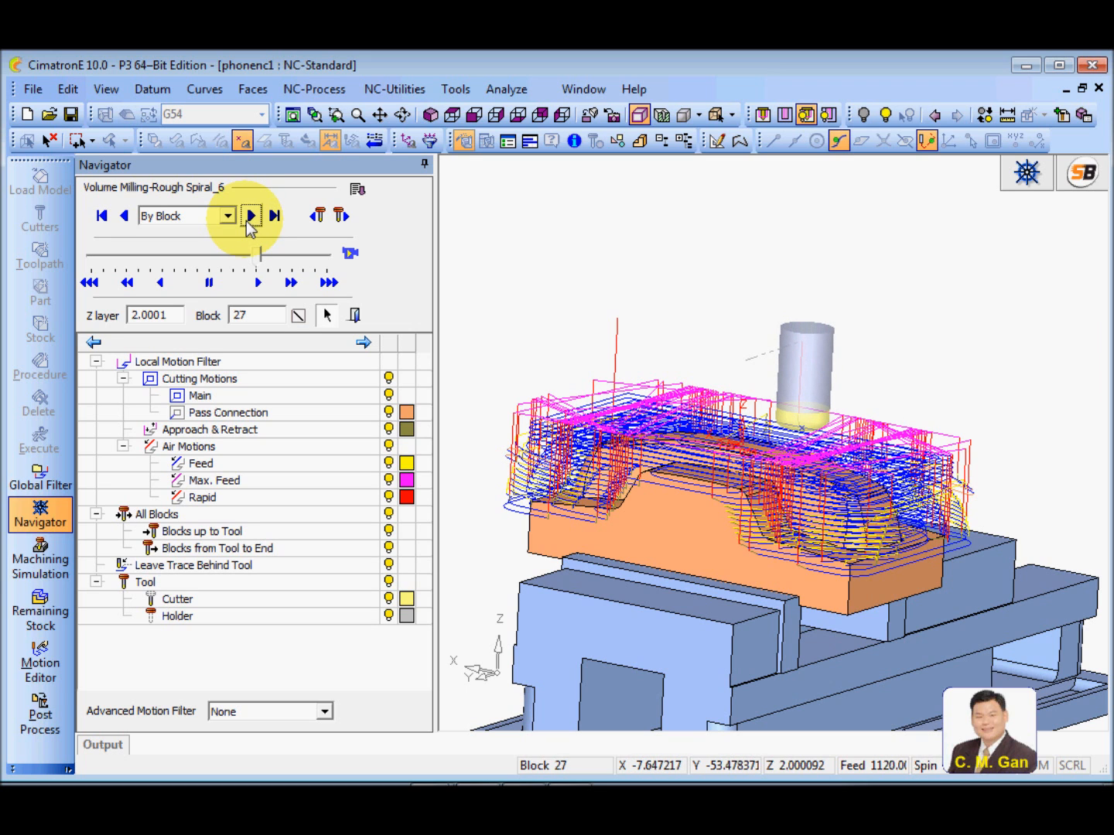
pyautogui.click(250, 217)
pyautogui.keyDown('ctrl'); pyautogui.moveTo(826, 479); pyautogui.dragTo(768, 464); pyautogui.keyUp('ctrl')
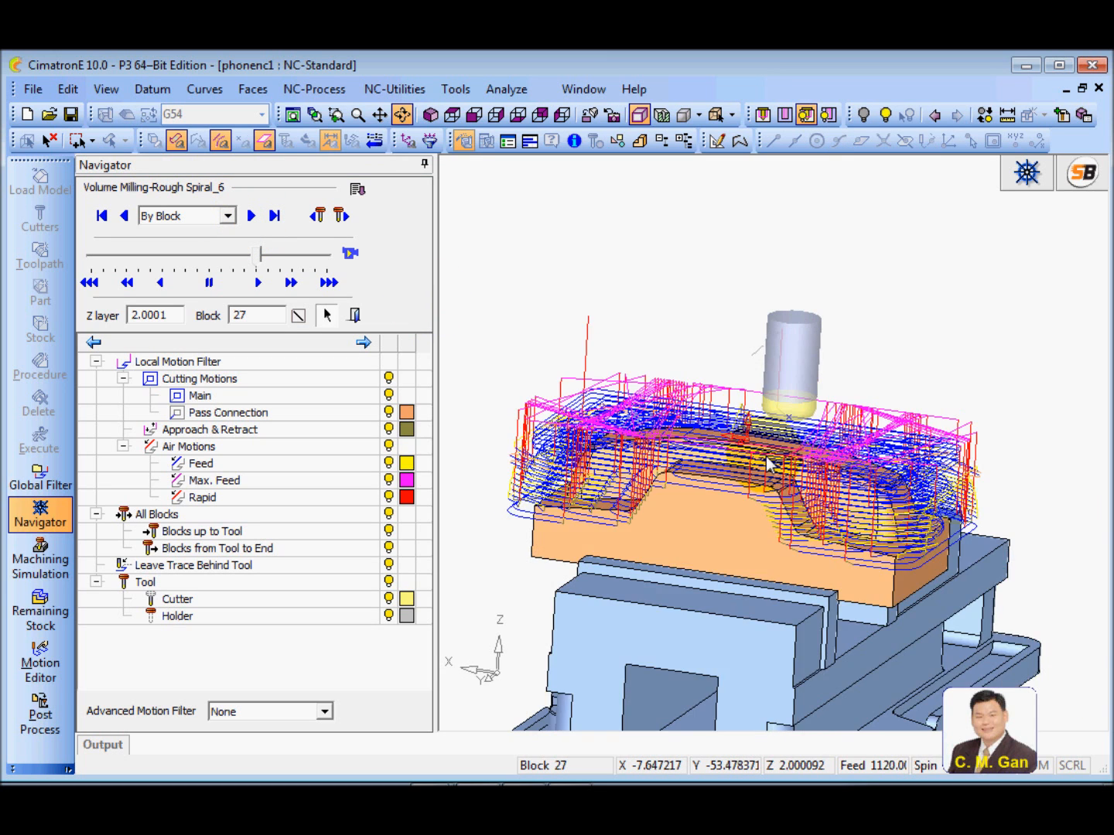
# Play the cutter motion at a higher speed, watch its moves from the side, and close the Navigator
pyautogui.click(350, 253)
pyautogui.moveTo(262, 257); pyautogui.dragTo(307, 263)
pyautogui.keyDown('ctrl'); pyautogui.moveTo(652, 330); pyautogui.dragTo(686, 304); pyautogui.keyUp('ctrl')
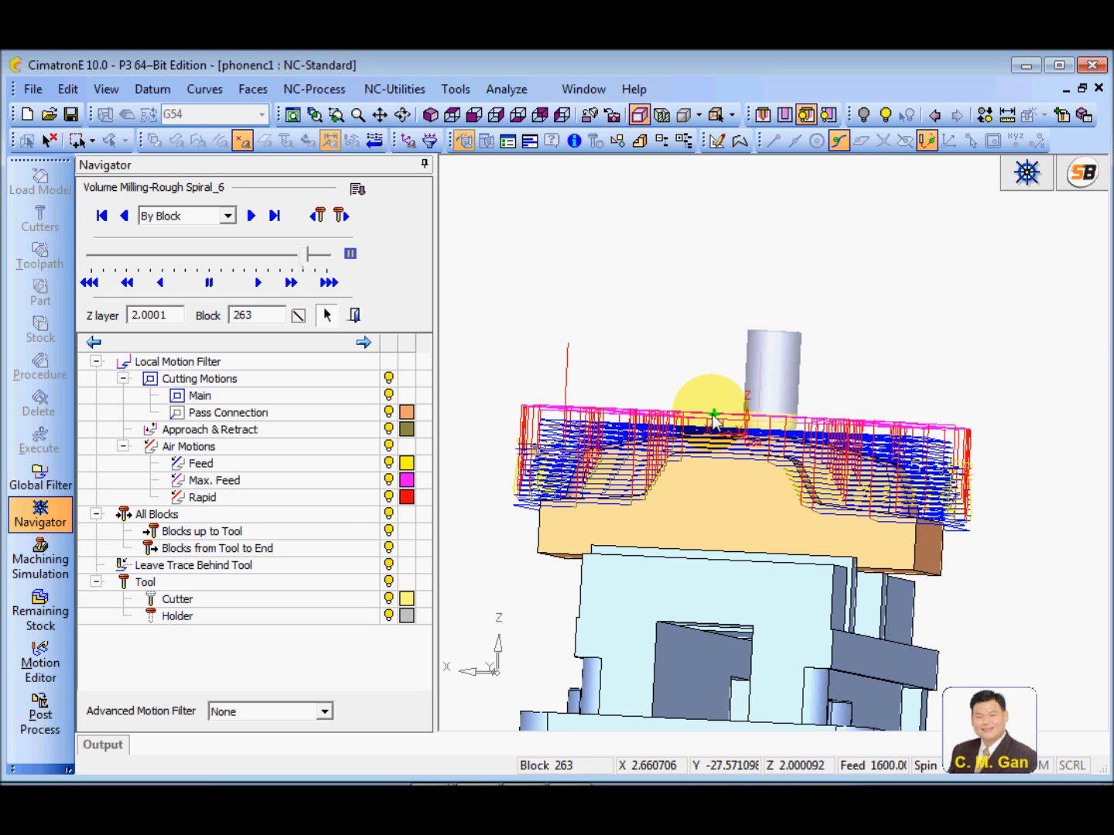
pyautogui.keyDown('ctrl'); pyautogui.moveTo(689, 407); pyautogui.dragTo(690, 428); pyautogui.keyUp('ctrl')
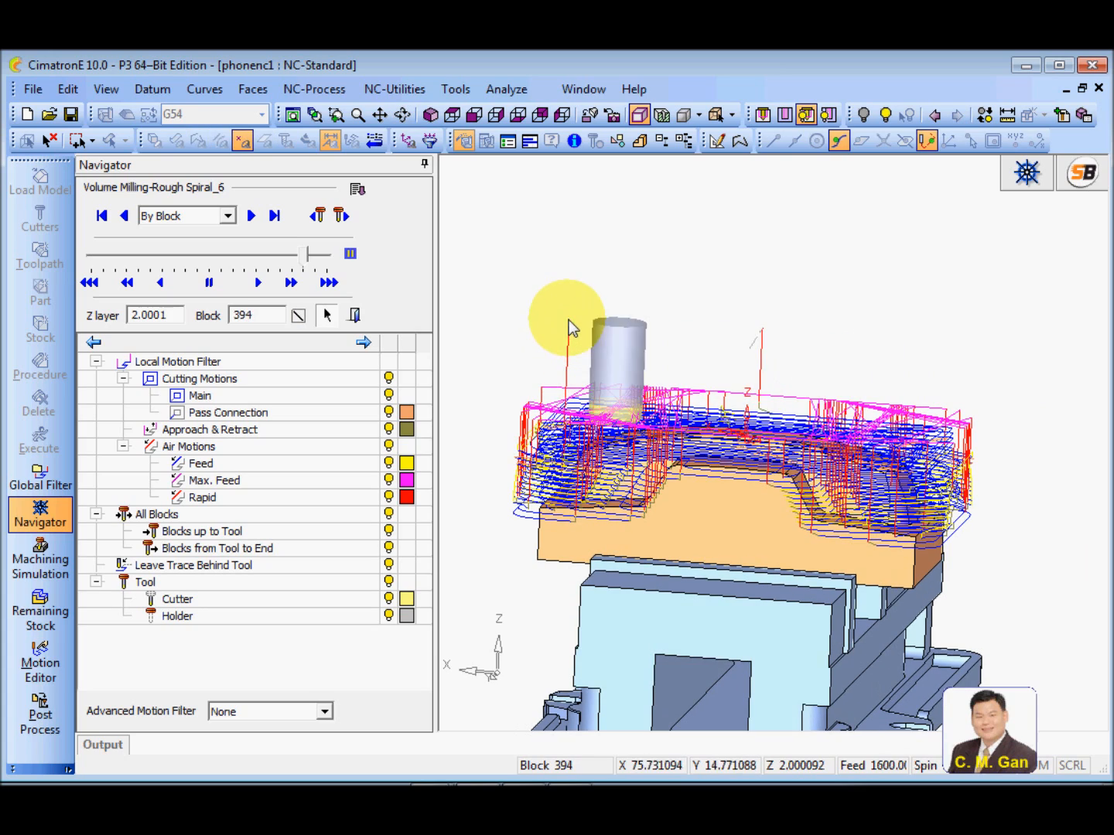
pyautogui.keyDown('ctrl'); pyautogui.moveTo(590, 351); pyautogui.dragTo(623, 383); pyautogui.keyUp('ctrl')
pyautogui.click(354, 316)
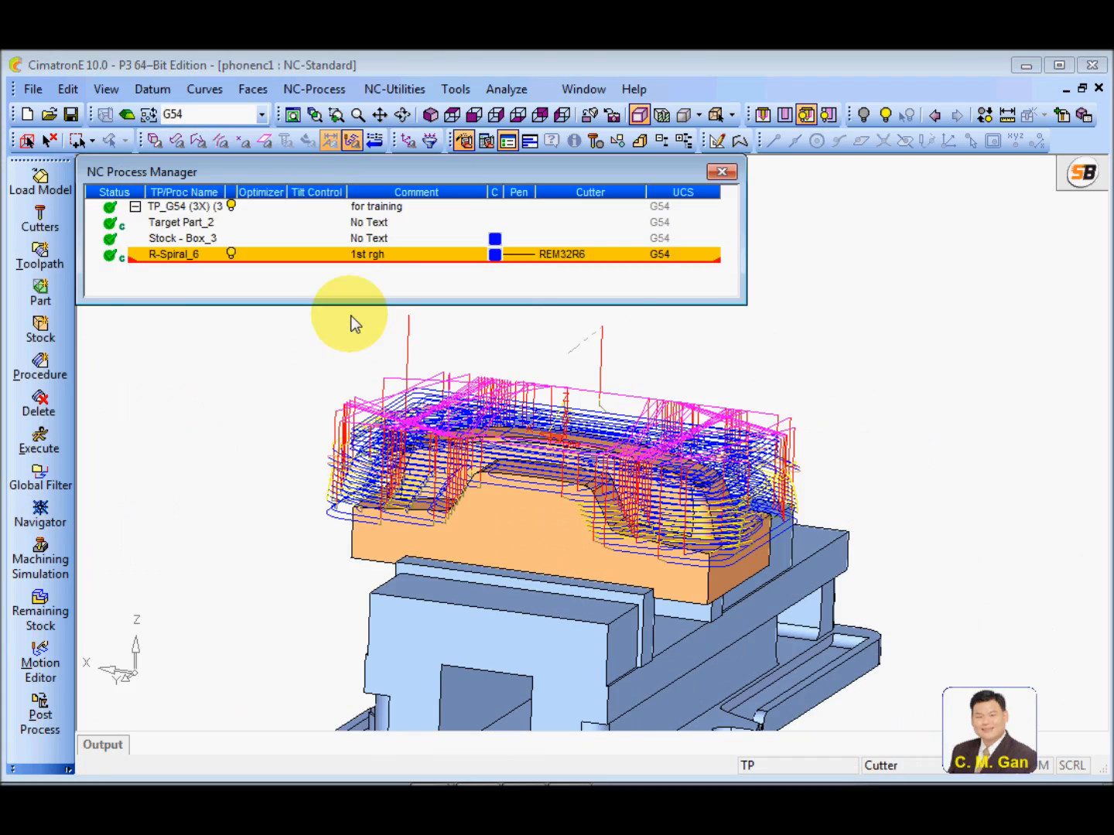
# Reopen R-Spiral_6 for editing at its motion parameters and set Internal Clearance to Optimized
pyautogui.doubleClick(170, 263)
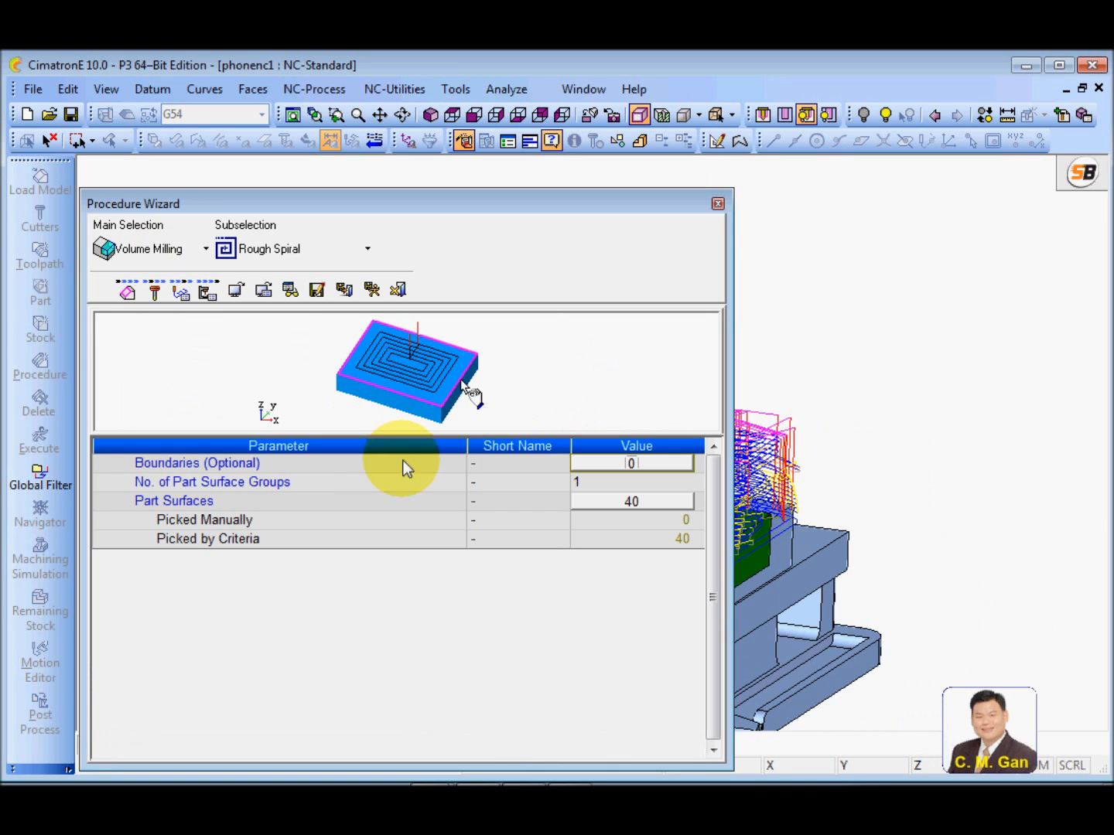
pyautogui.click(183, 290)
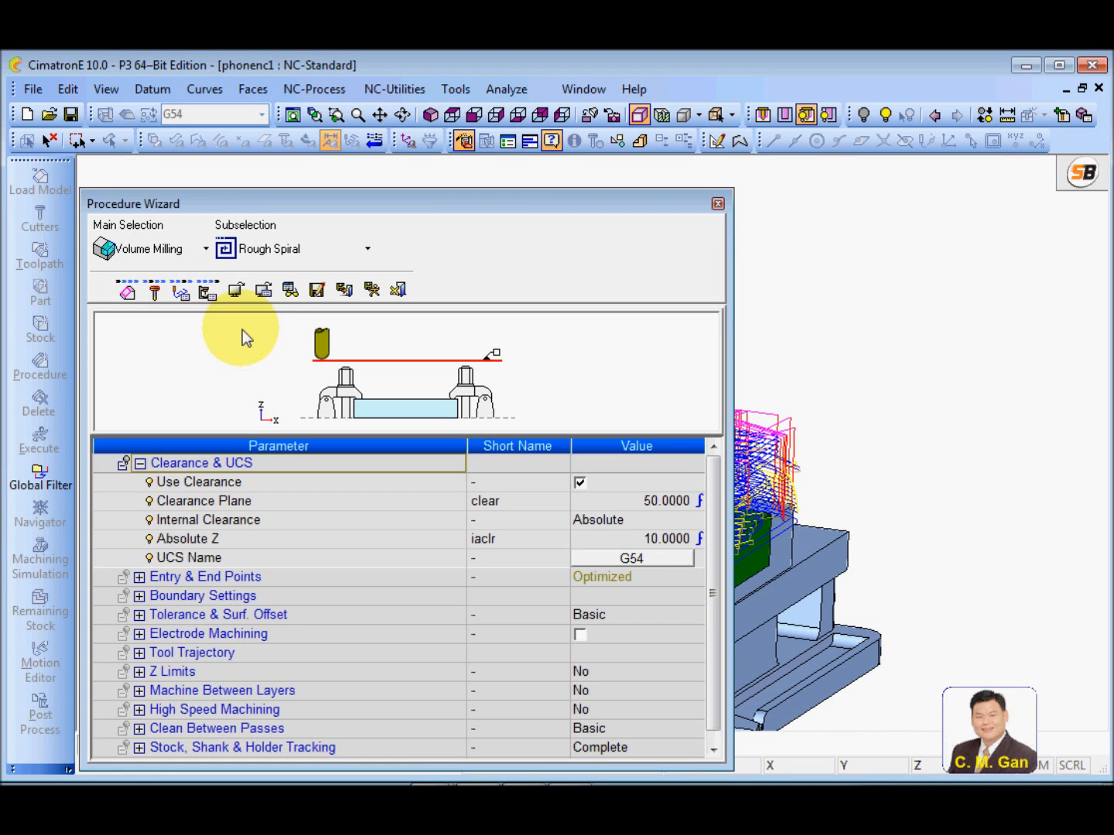
pyautogui.click(394, 540)
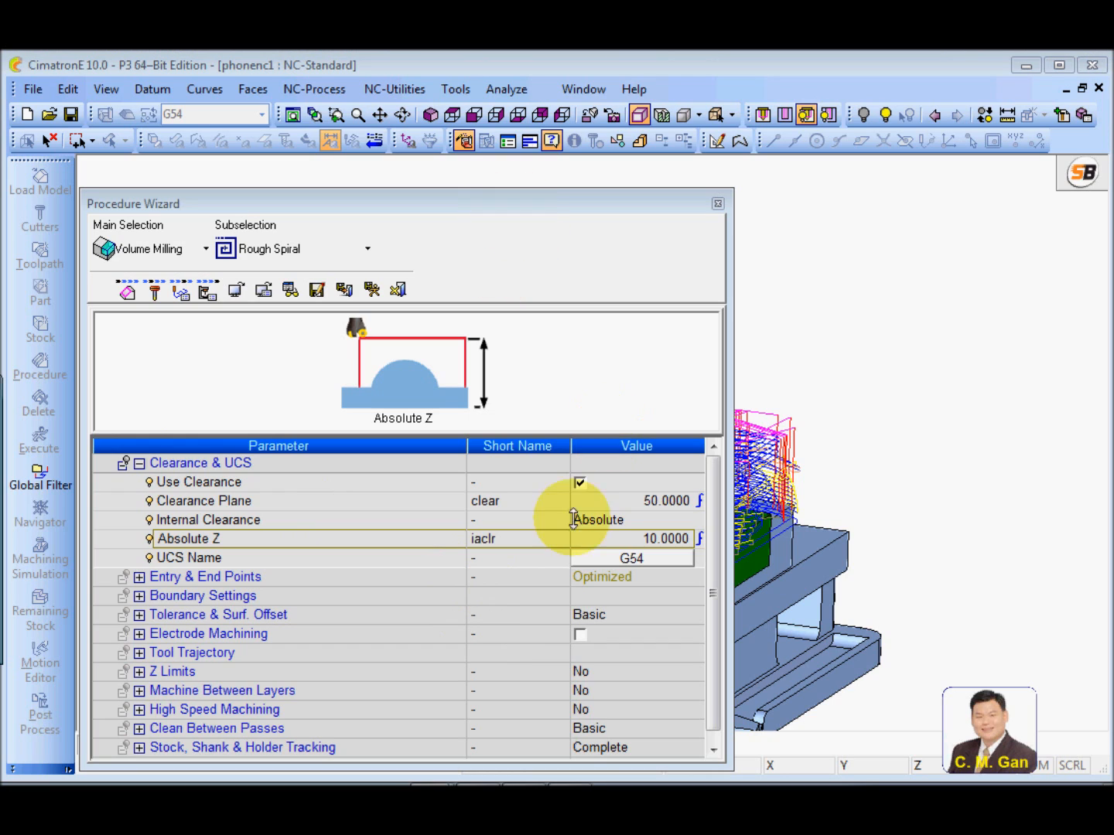
pyautogui.click(403, 523)
pyautogui.click(400, 516)
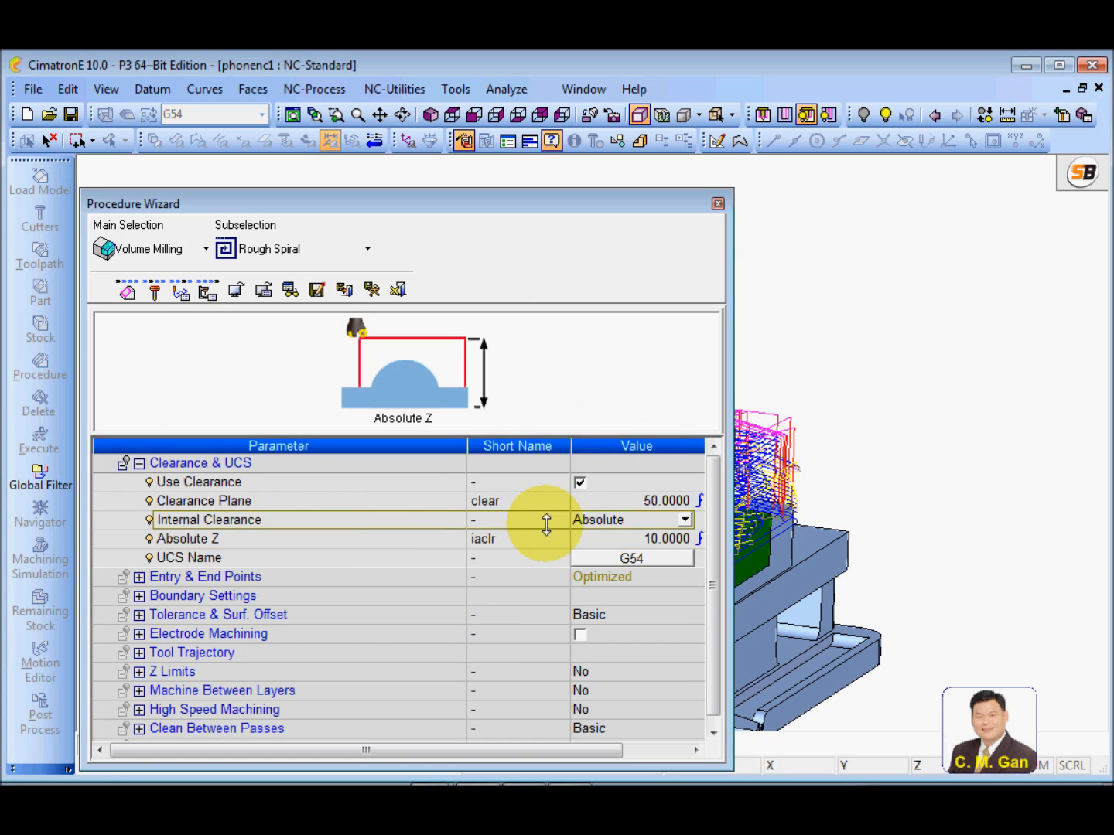
pyautogui.click(685, 520)
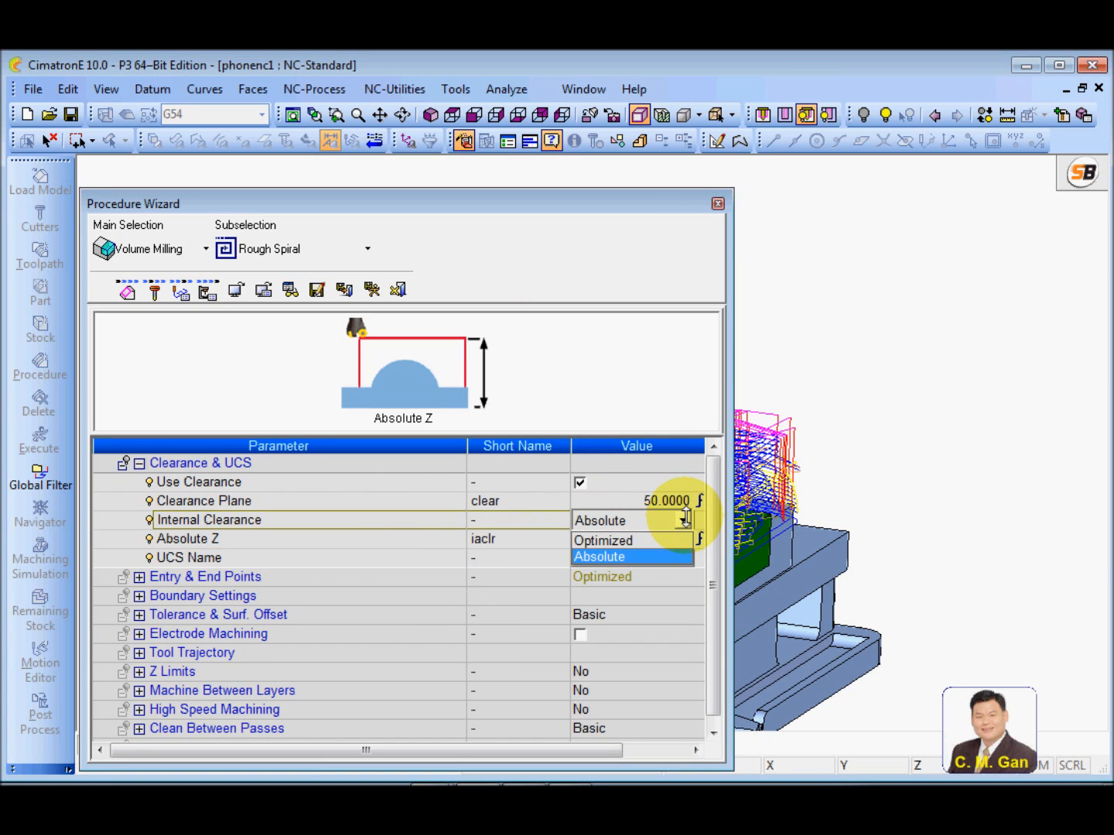
pyautogui.click(636, 538)
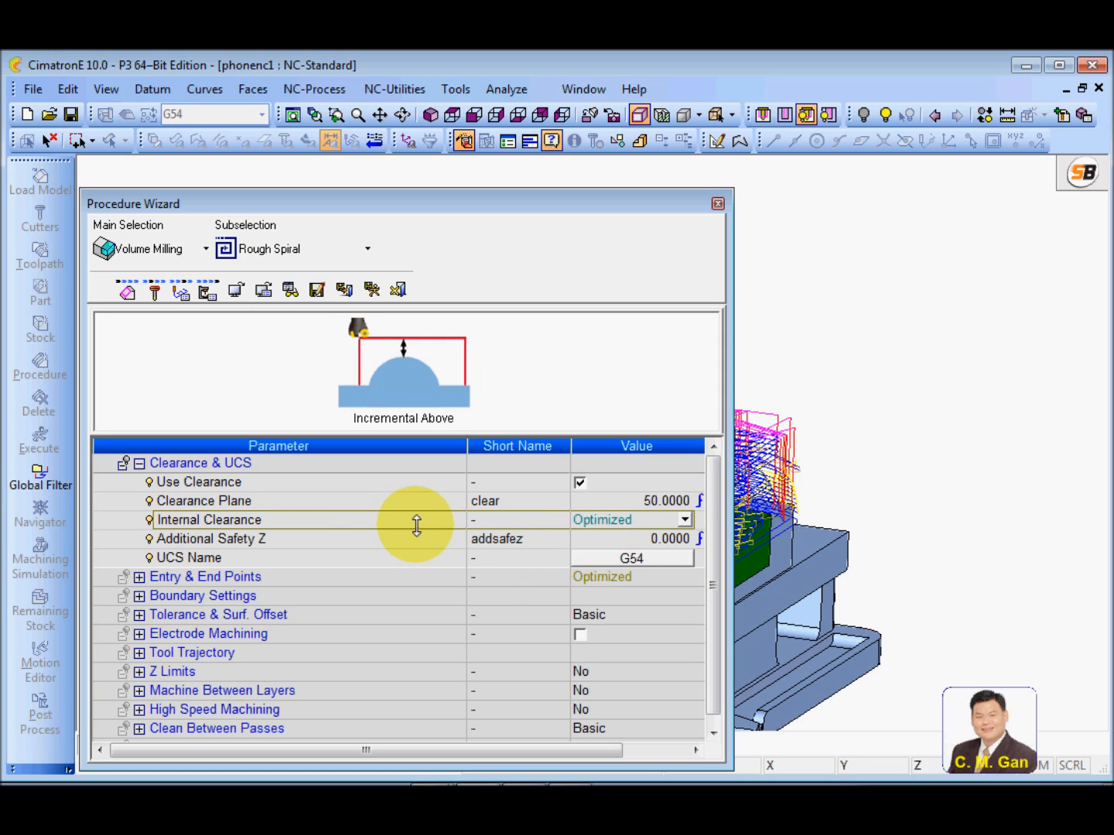
# Set Additional Safety Z to 1 for the optimized clearance and save and calculate the procedure
pyautogui.click(367, 537)
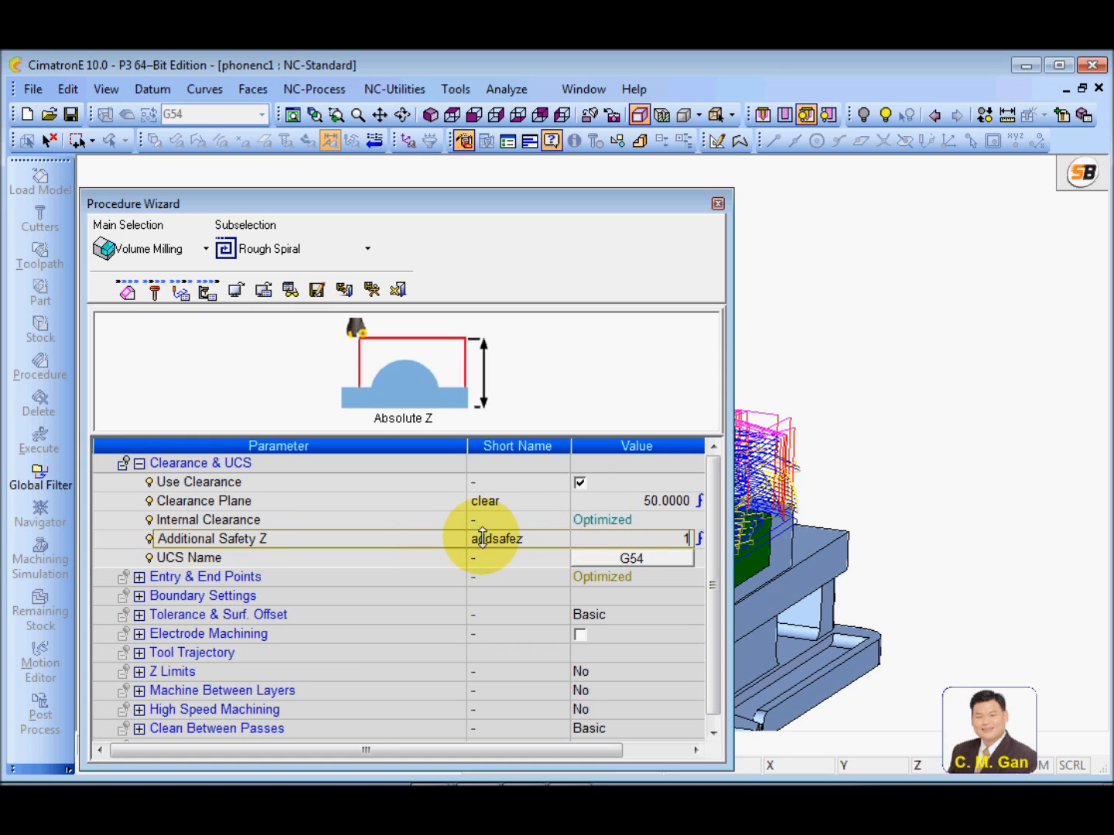
pyautogui.click(439, 539)
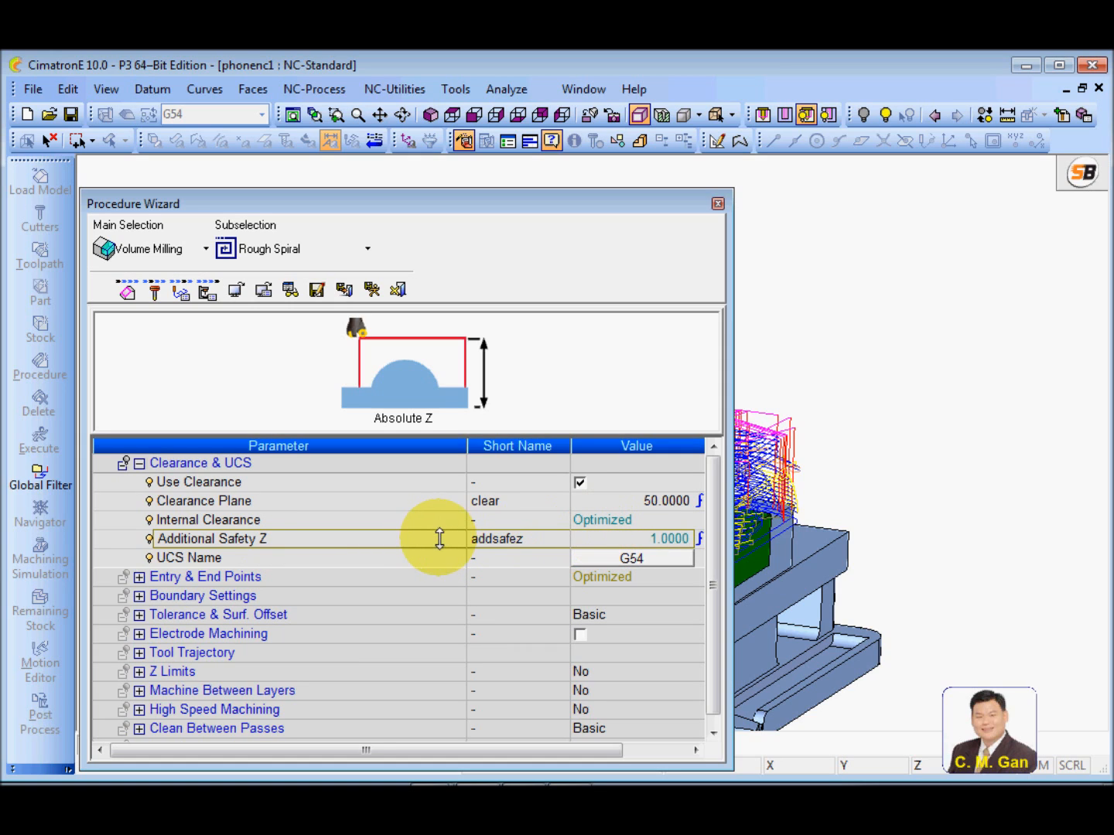
pyautogui.click(313, 521)
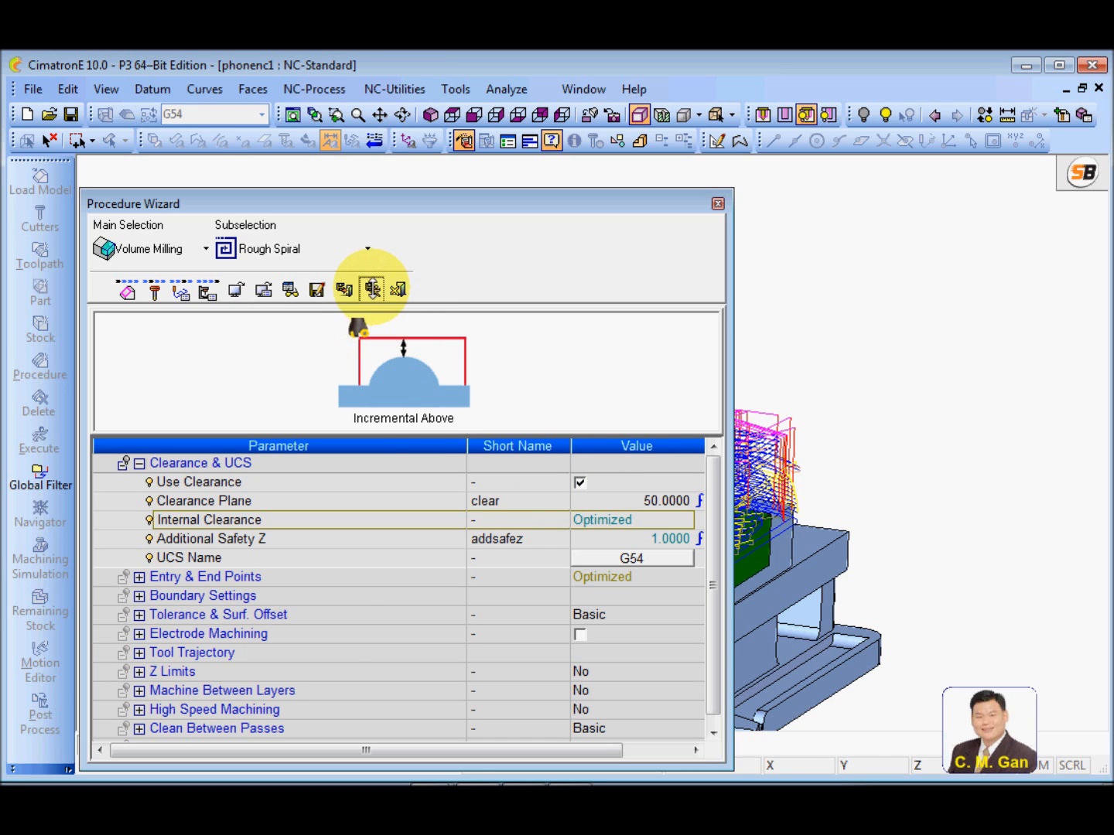
pyautogui.click(373, 289)
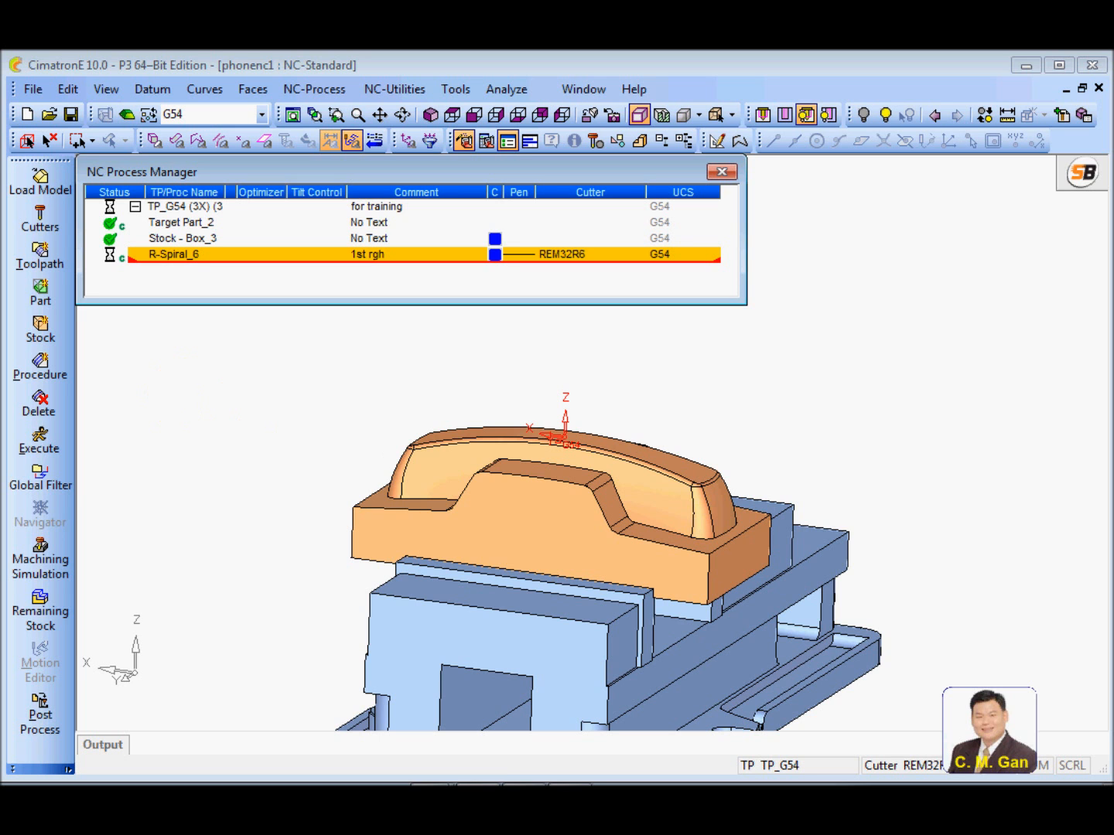
# Show the recalculated toolpath in the front view, enlarged to examine its retract levels above the part
pyautogui.click(473, 114)
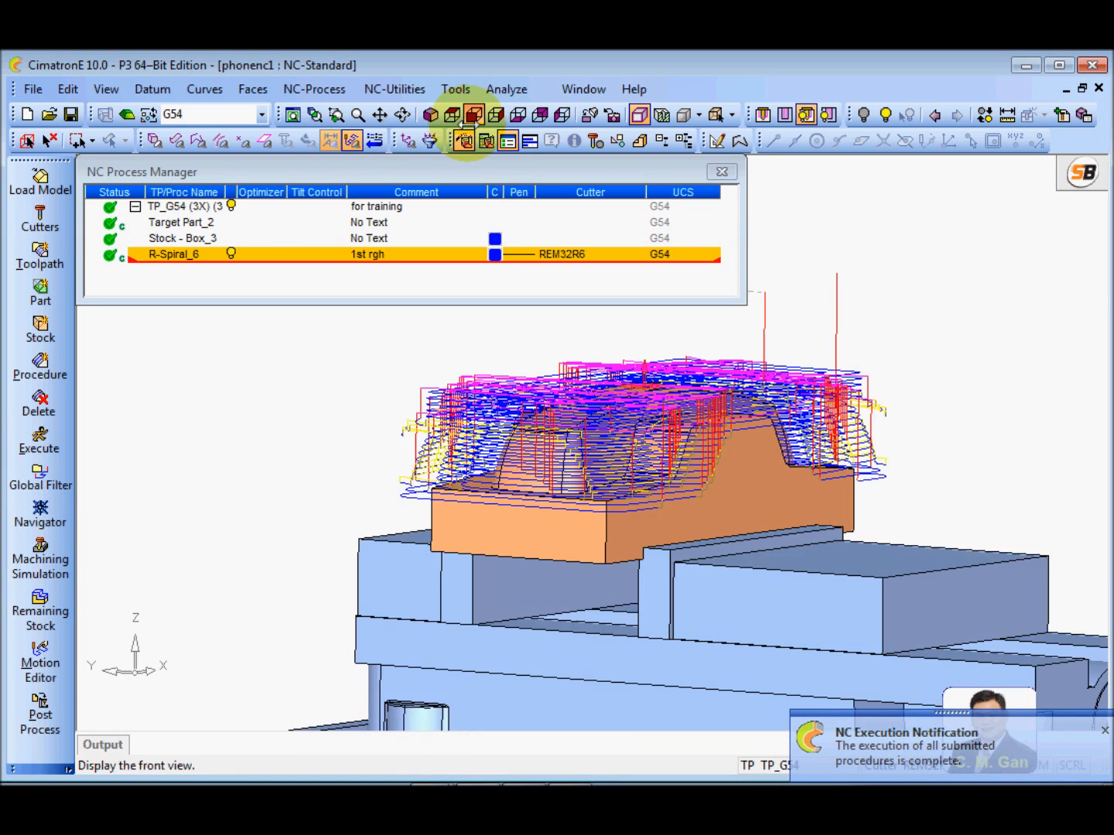
pyautogui.keyDown('ctrl'); pyautogui.moveTo(535, 464); pyautogui.dragTo(519, 615, button='middle'); pyautogui.keyUp('ctrl')
pyautogui.keyDown('ctrl'); pyautogui.moveTo(519, 616); pyautogui.dragTo(600, 537, button='right'); pyautogui.keyUp('ctrl')
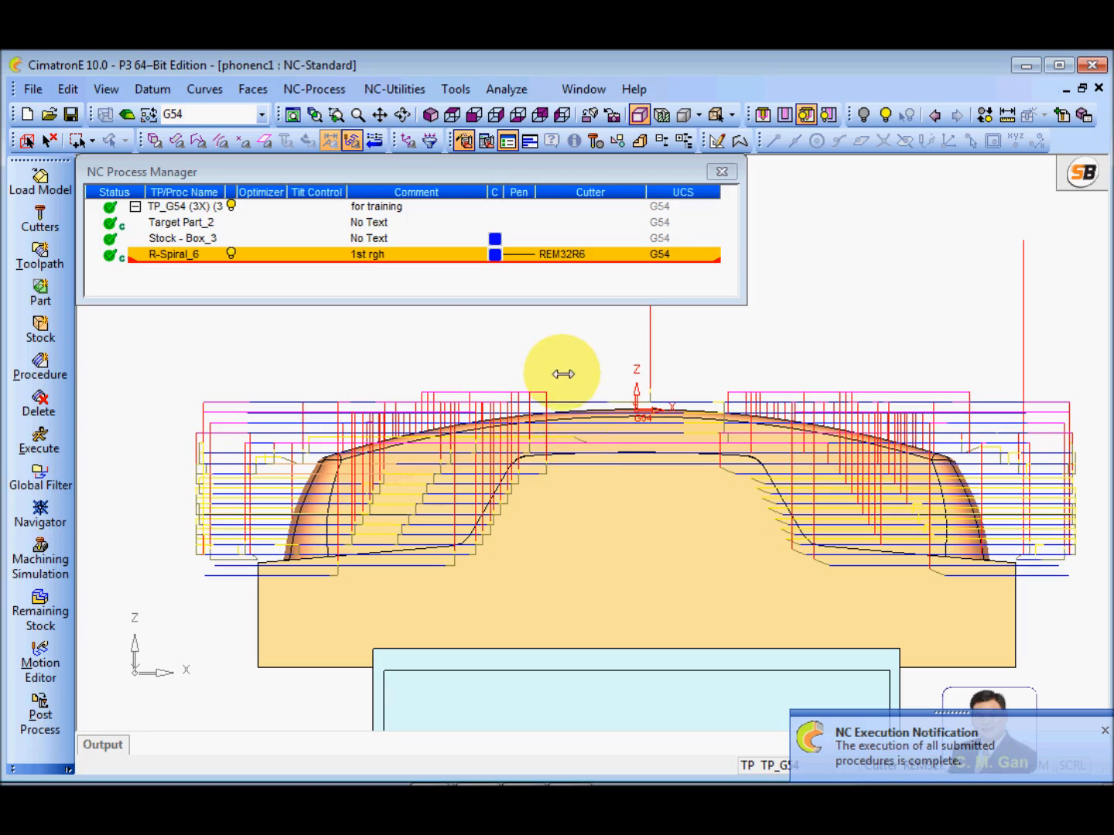
# View the toolpath from an angled side, reopen R-Spiral_6 for editing, and review its Internal Clearance setting in the motion parameters
pyautogui.keyDown('ctrl'); pyautogui.moveTo(586, 517); pyautogui.dragTo(401, 504); pyautogui.keyUp('ctrl')
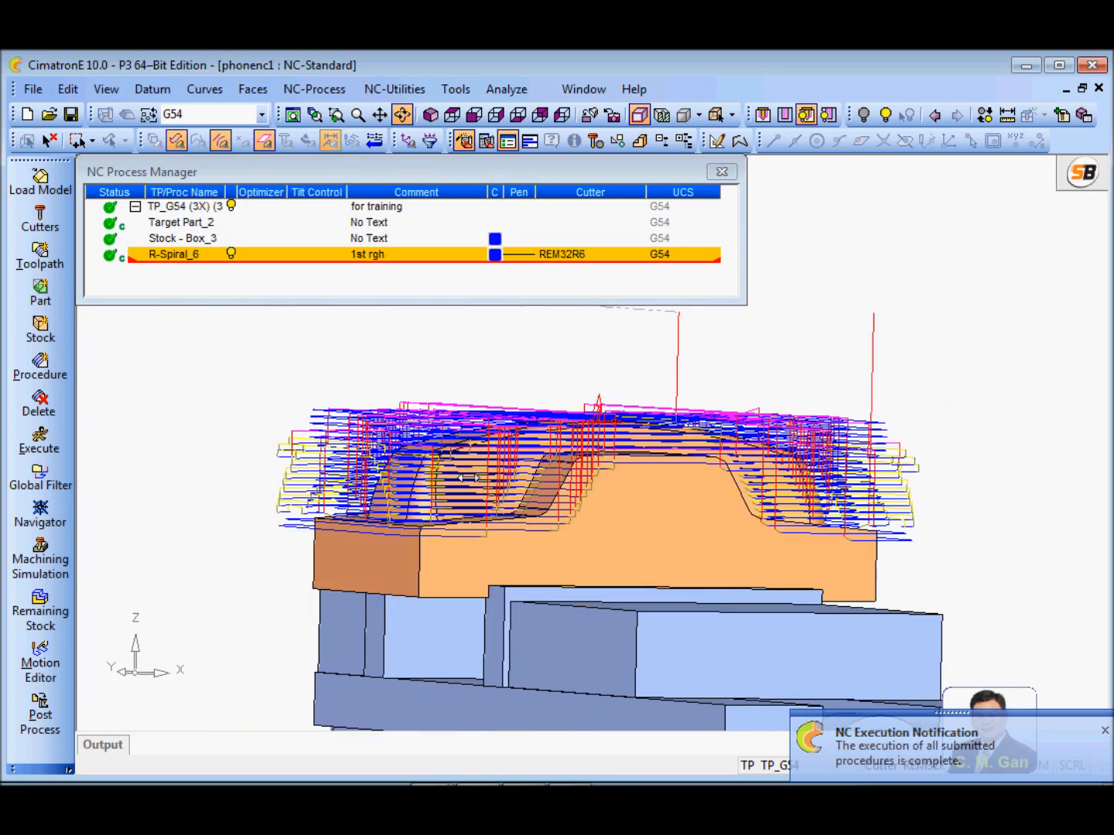
pyautogui.keyDown('ctrl'); pyautogui.moveTo(279, 518); pyautogui.dragTo(647, 539); pyautogui.keyUp('ctrl')
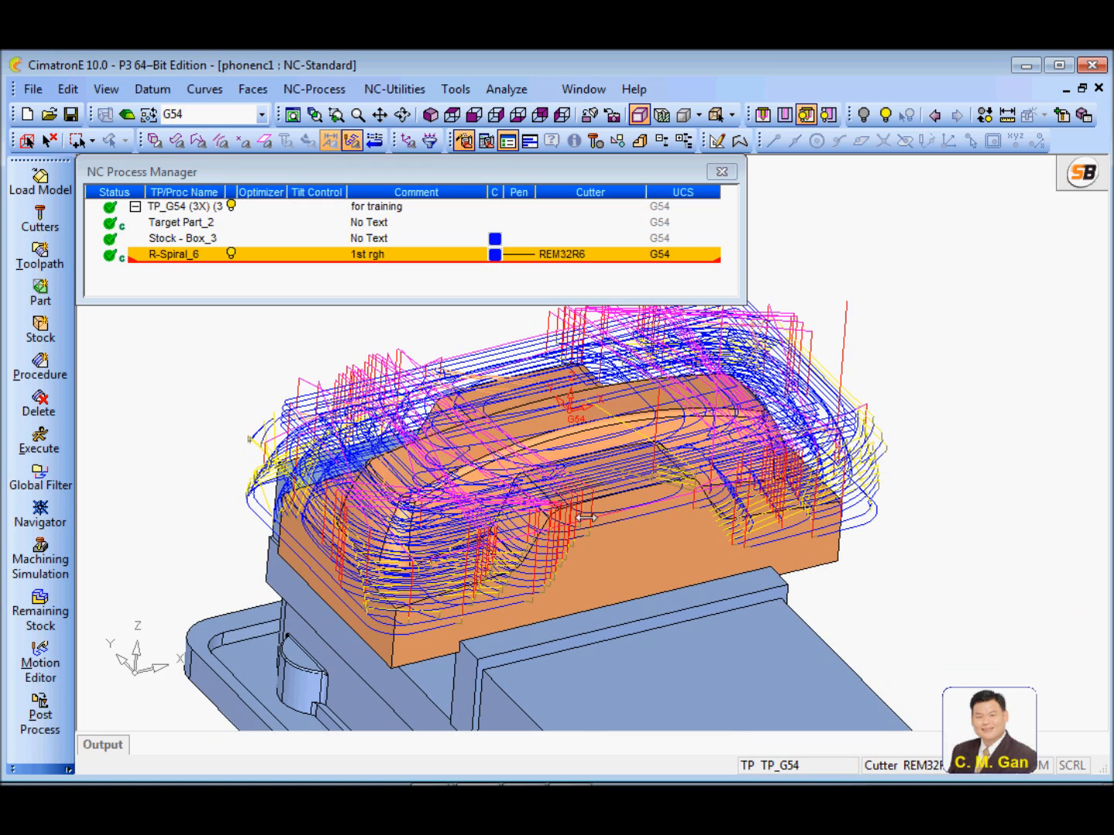
pyautogui.doubleClick(169, 254)
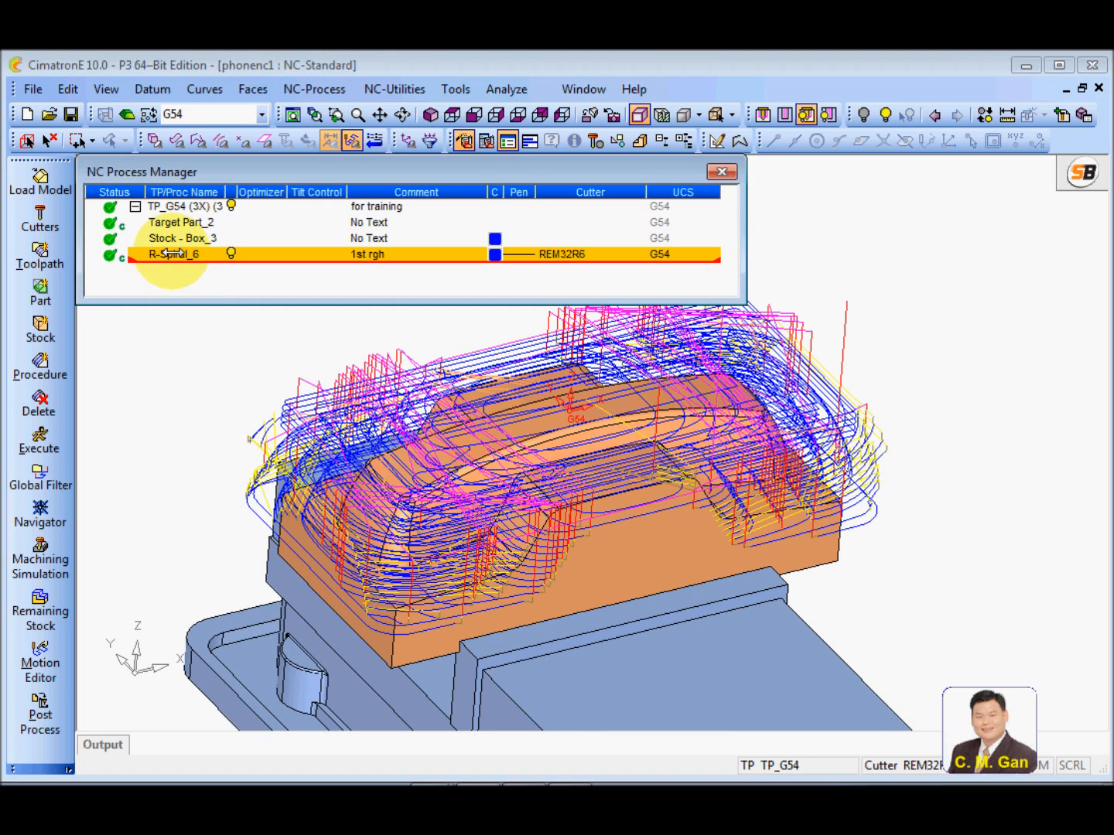
pyautogui.moveTo(361, 200); pyautogui.dragTo(422, 194)
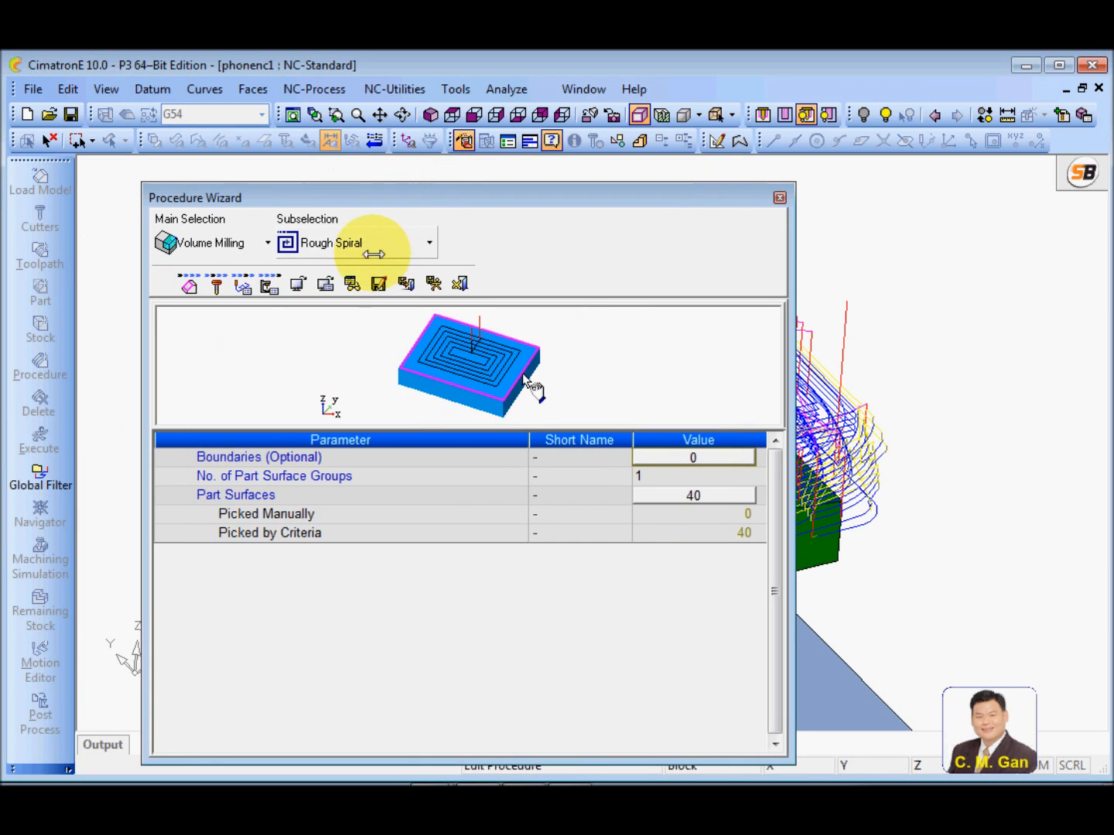
pyautogui.click(244, 286)
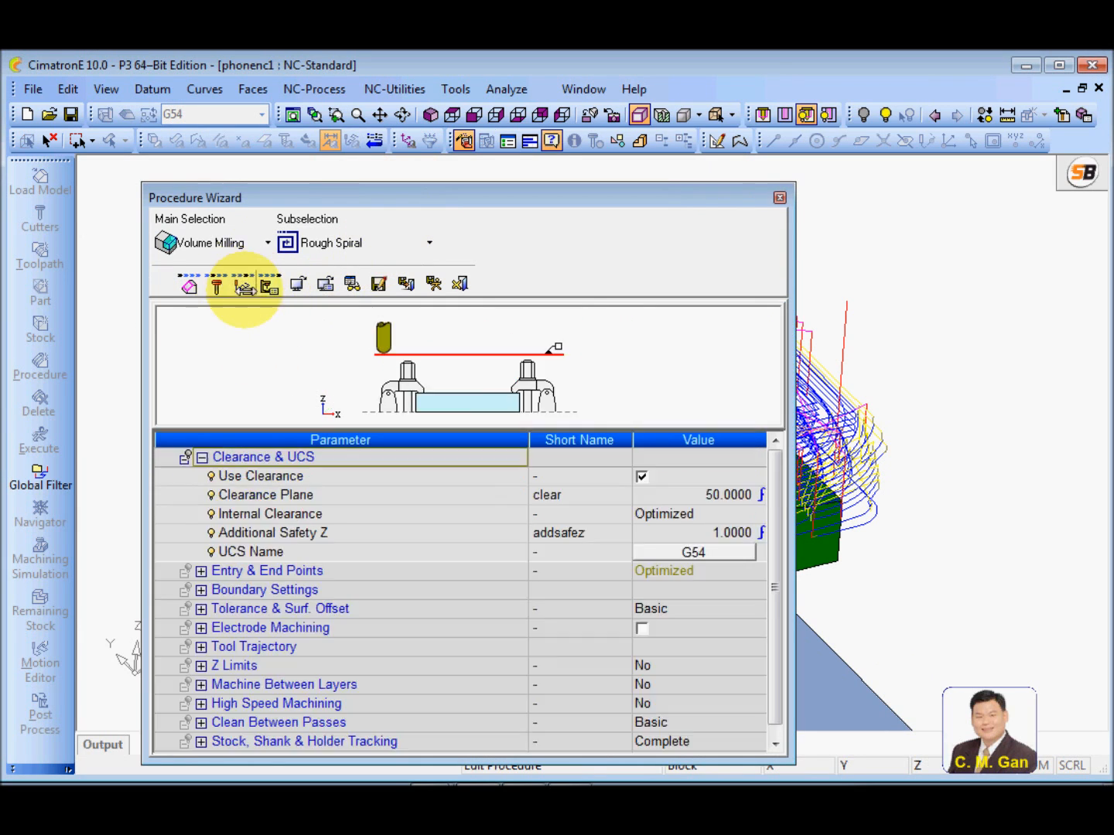
pyautogui.click(387, 513)
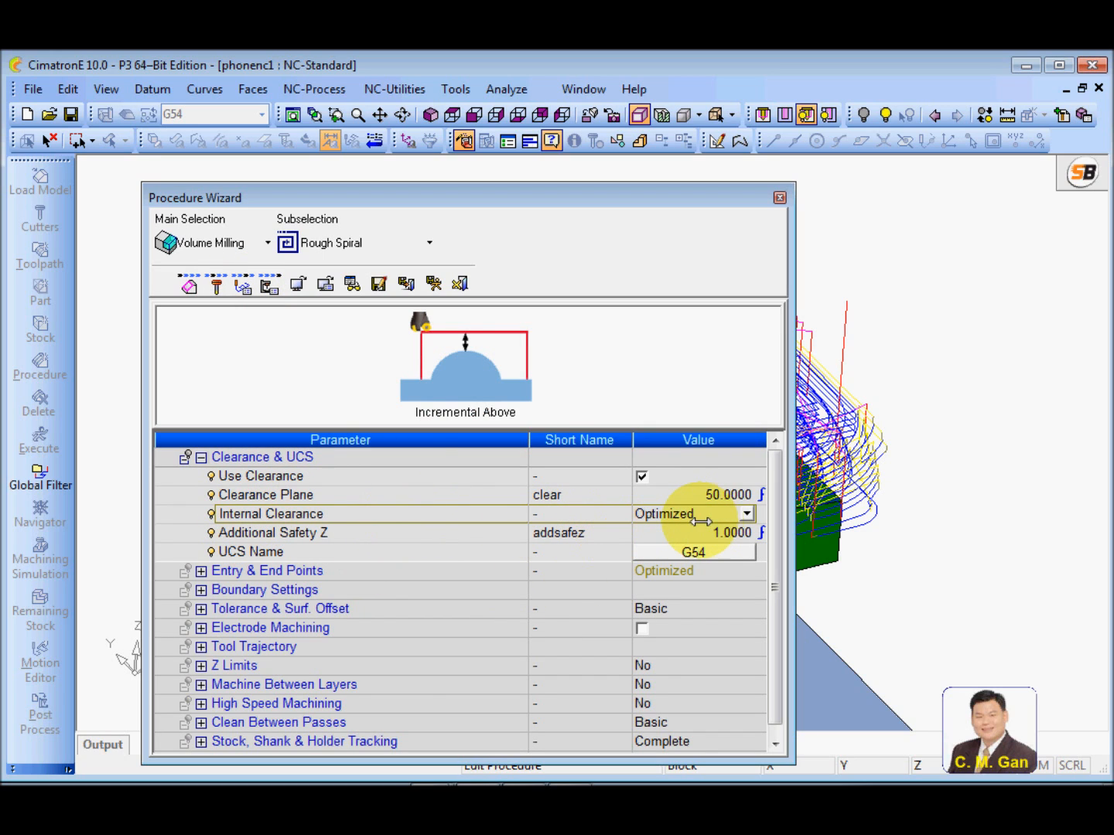
pyautogui.moveTo(488, 191); pyautogui.dragTo(475, 188)
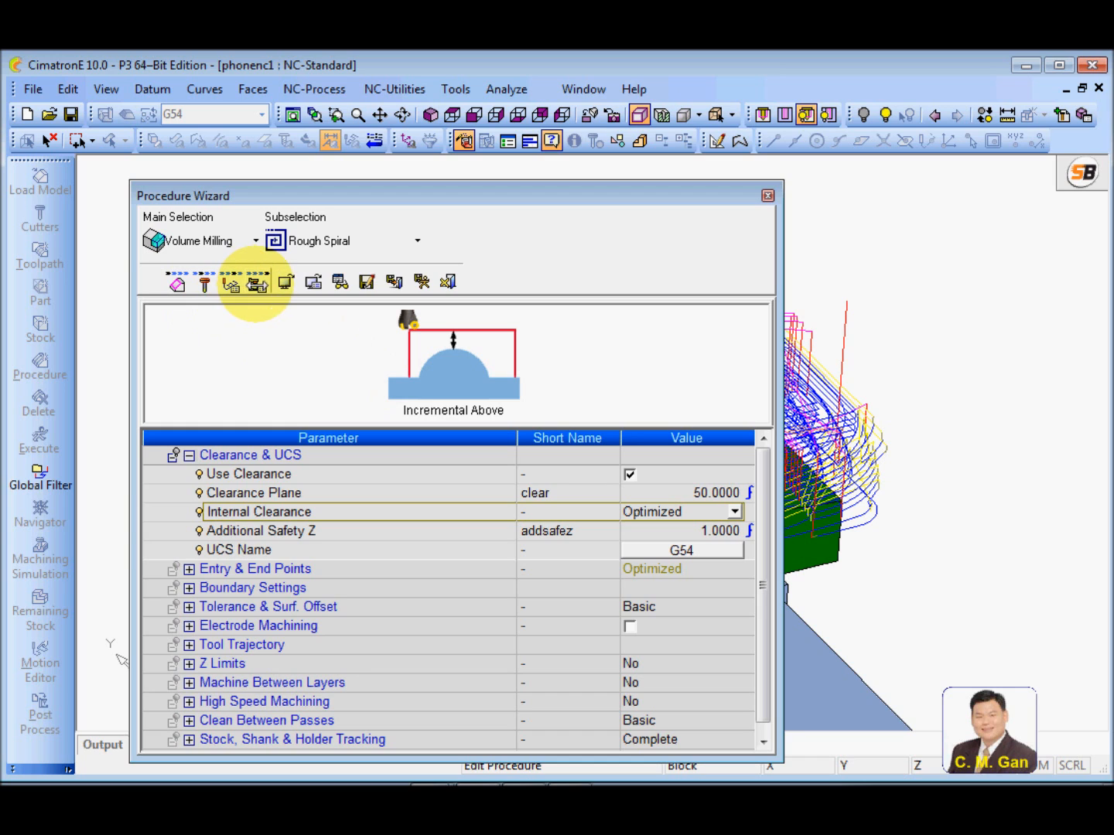
# In the machine parameters, set Air Motions to Max. Feed with a maximum air feed of 10000 mm/min
pyautogui.click(256, 284)
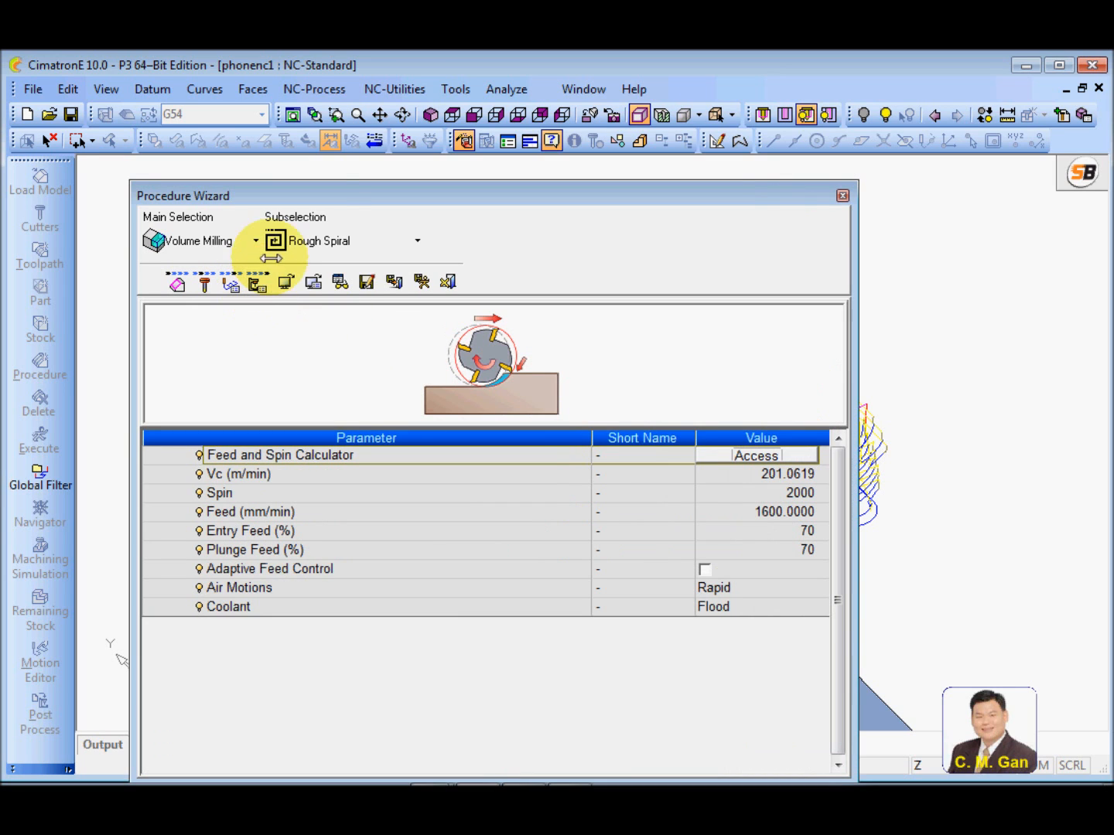
pyautogui.moveTo(318, 191); pyautogui.dragTo(301, 185)
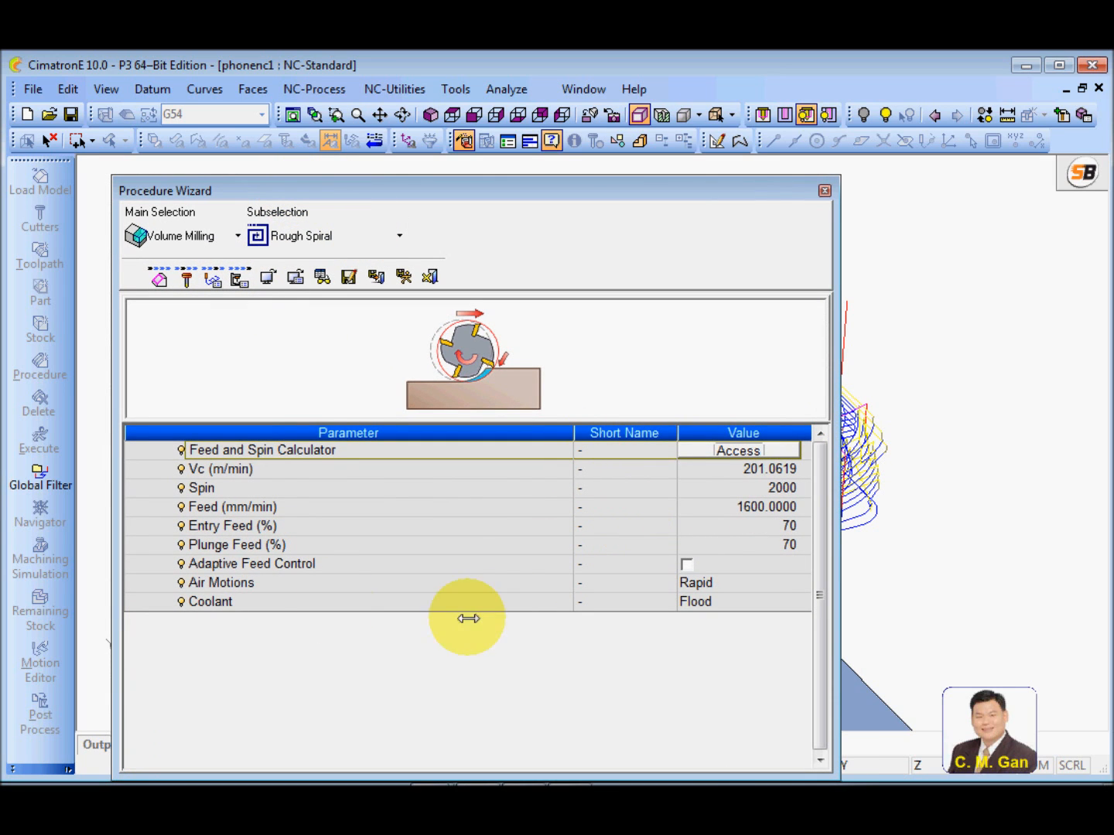
pyautogui.click(327, 581)
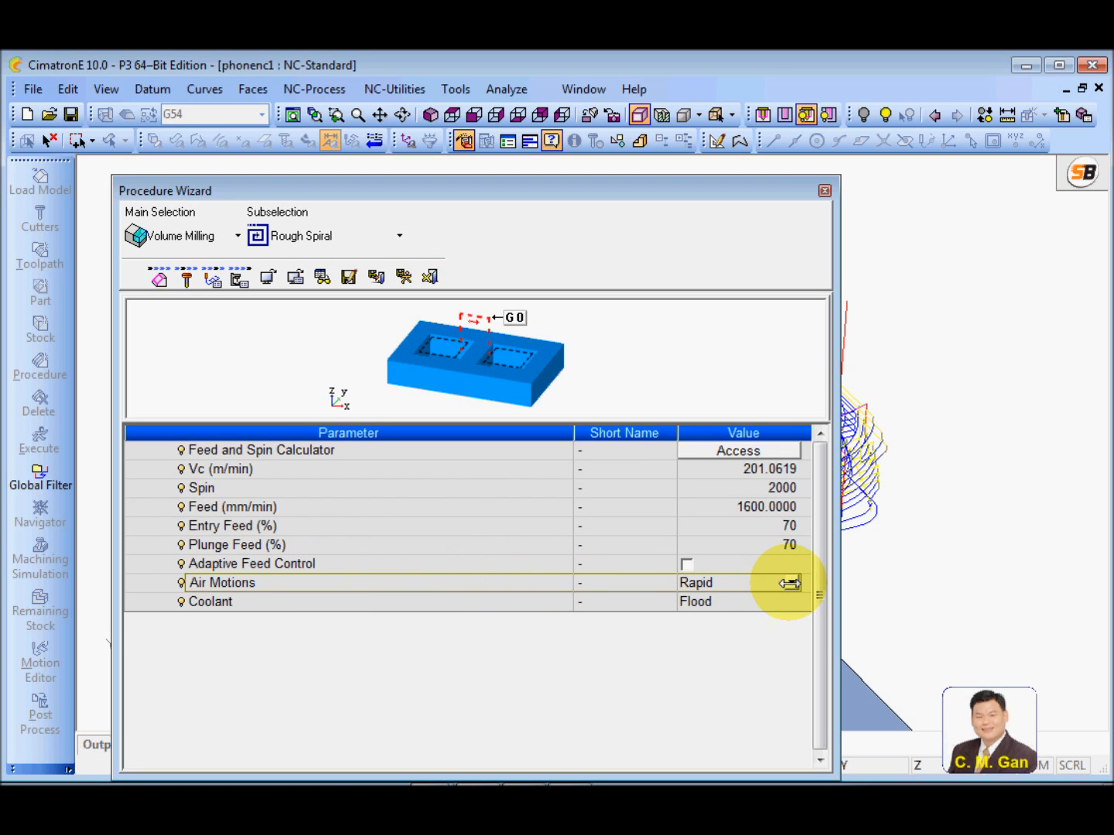
pyautogui.click(789, 583)
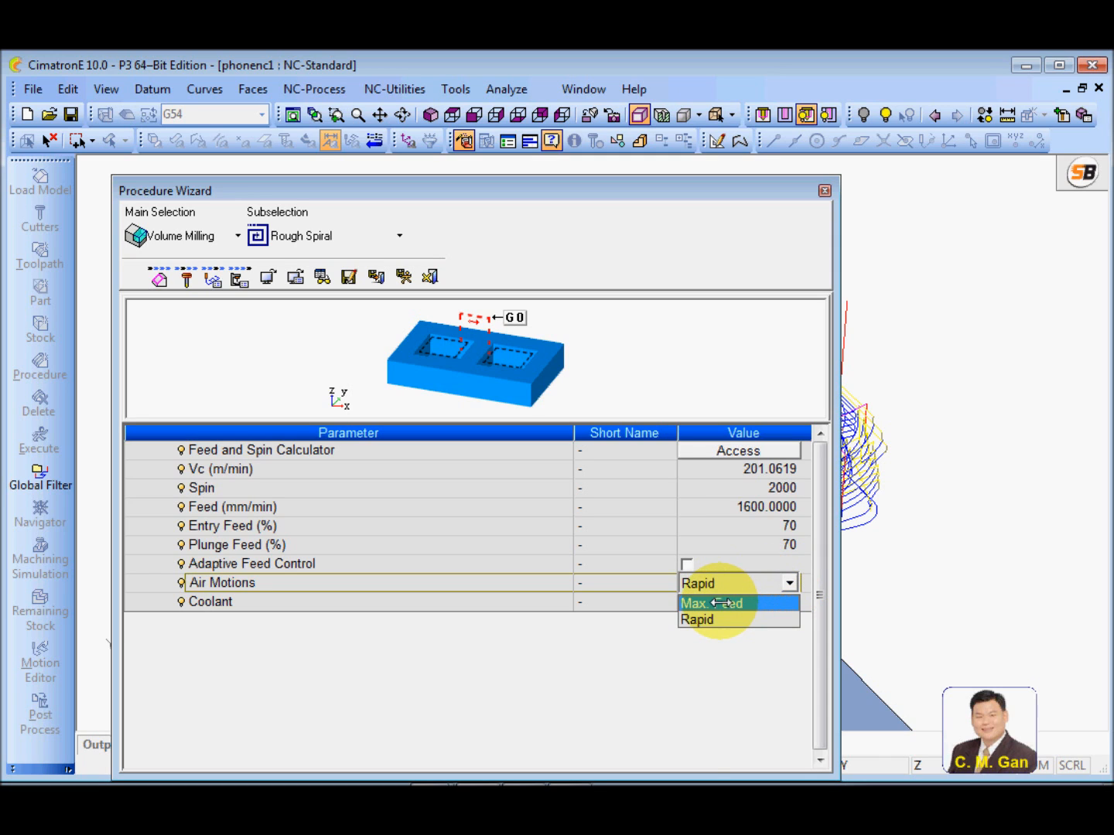
pyautogui.click(719, 602)
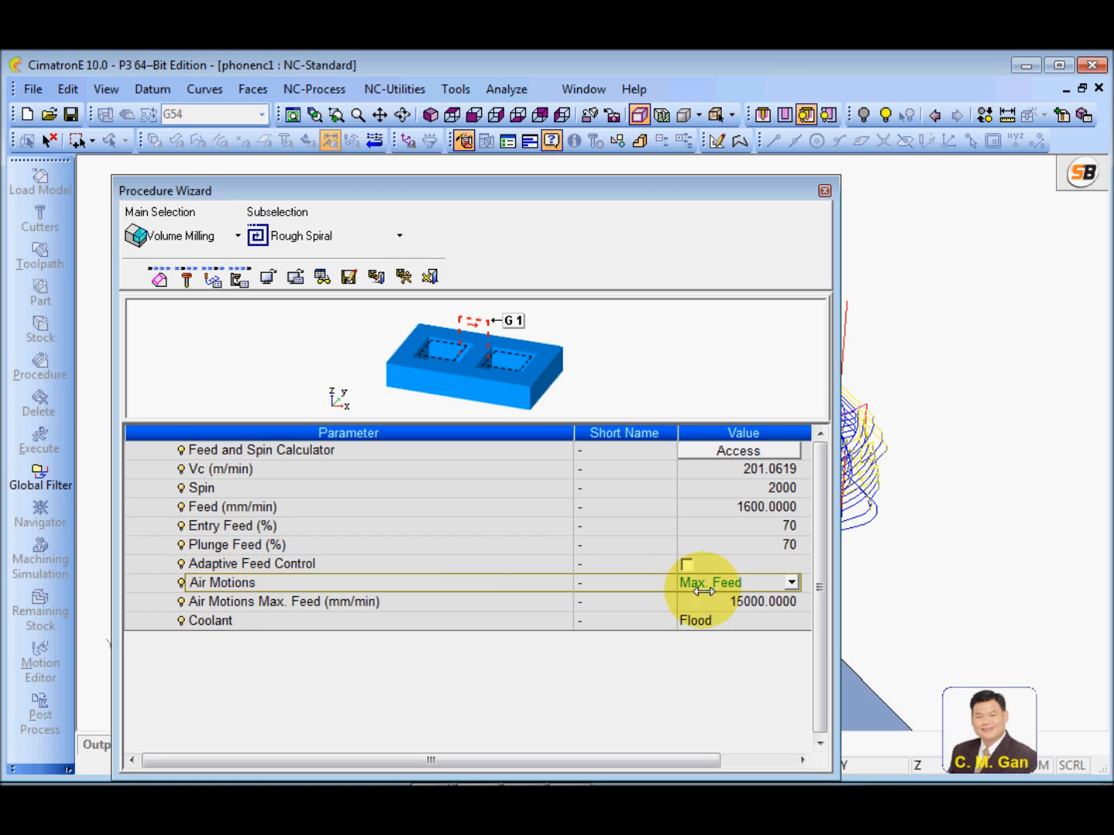
pyautogui.click(485, 609)
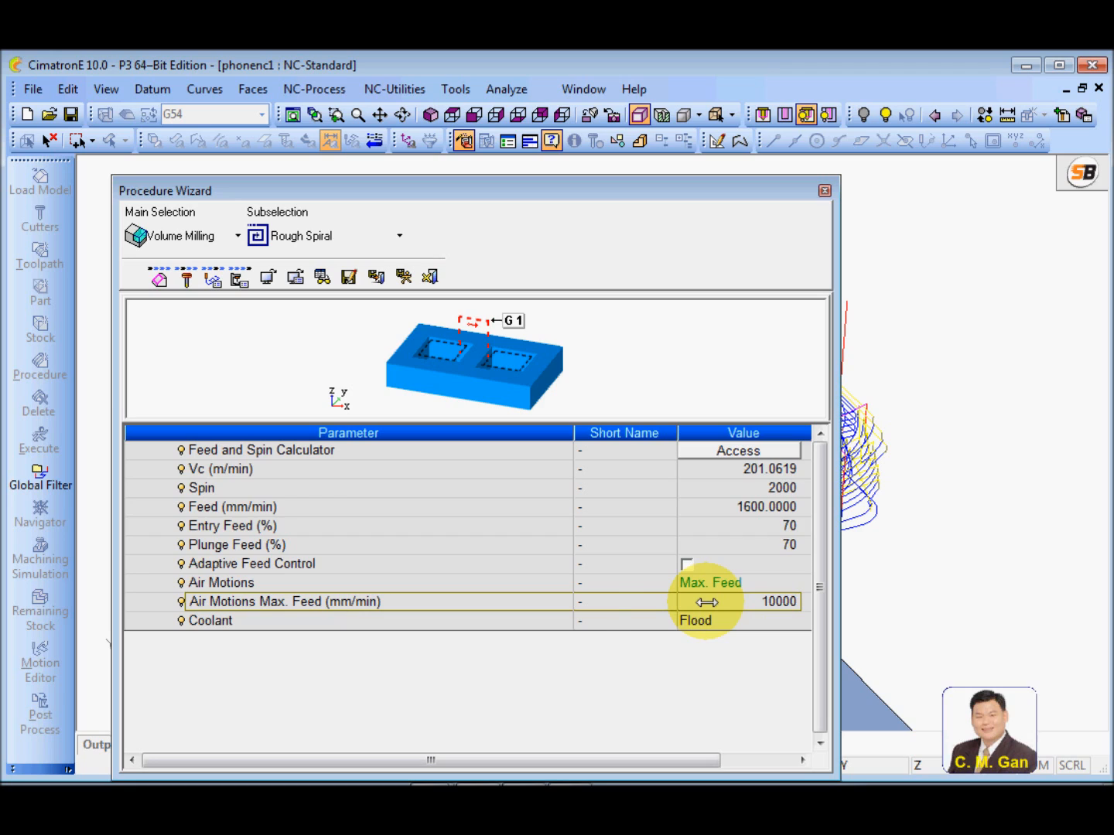
pyautogui.click(545, 608)
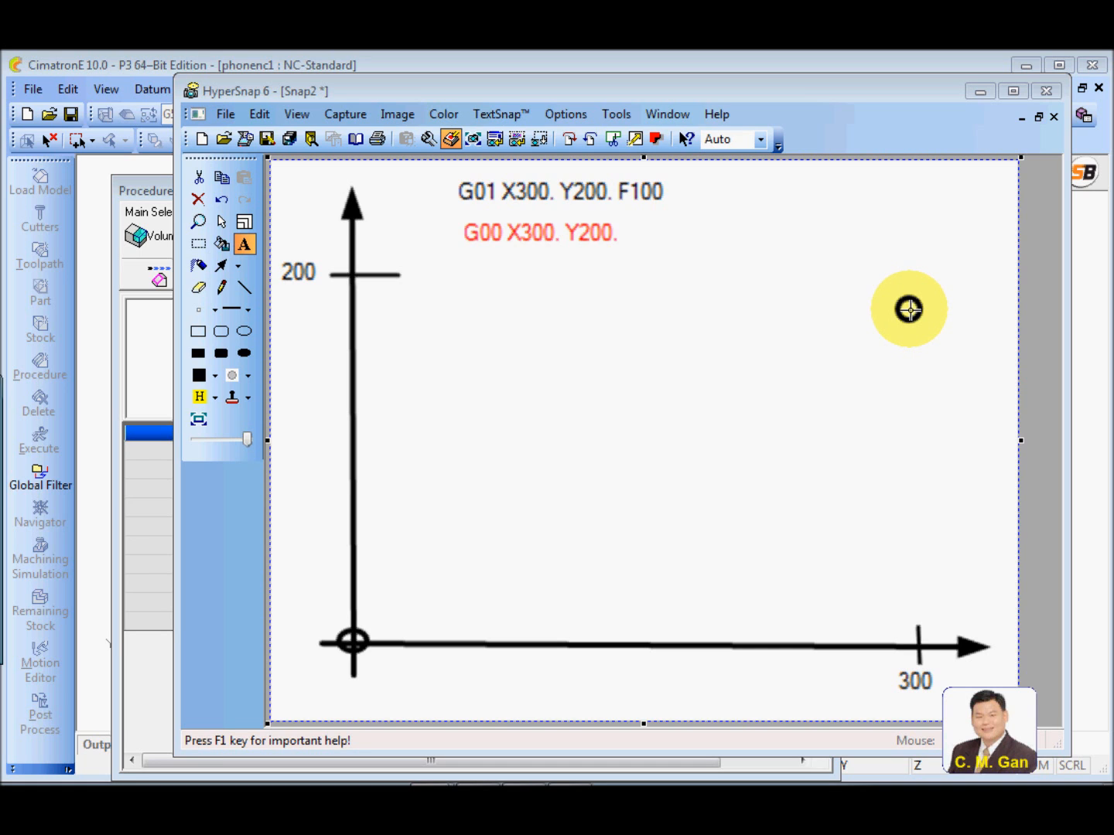
# Switch to HyperSnap and draw a black arrow from the axes' origin to the target circle, illustrating the G01 move
pyautogui.moveTo(538, 202); pyautogui.dragTo(648, 249)
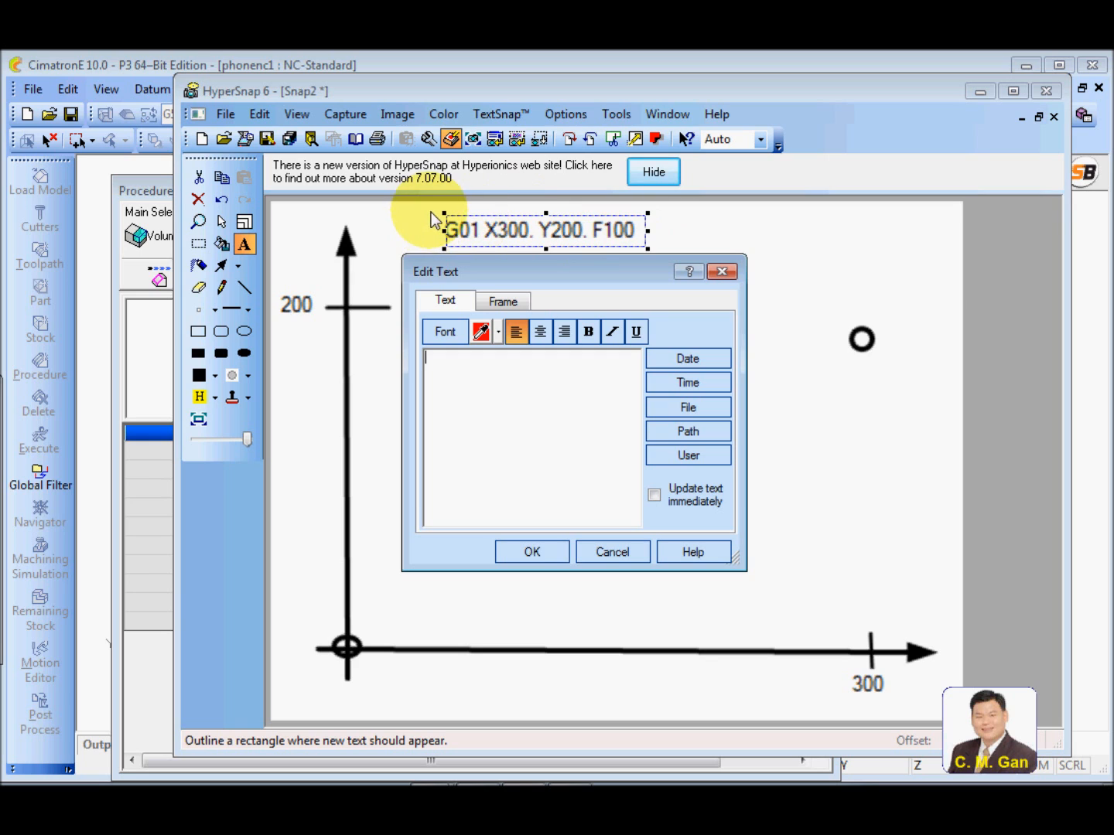
pyautogui.click(612, 552)
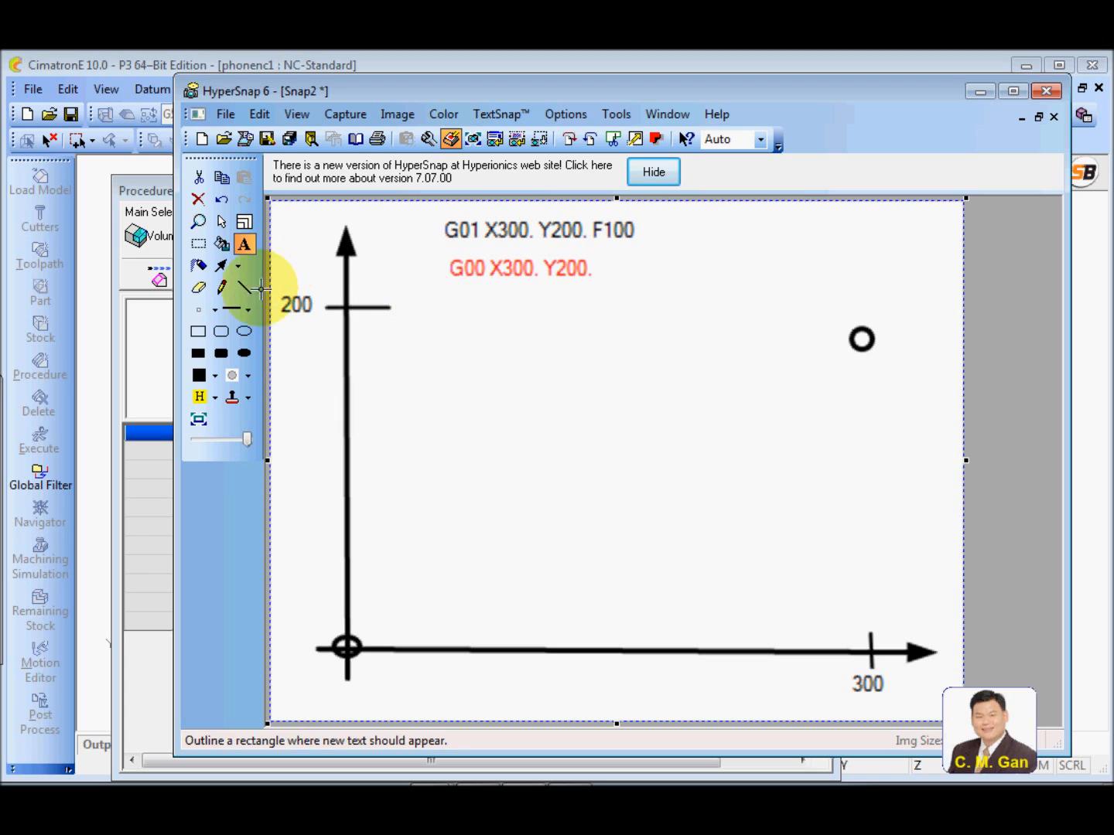
pyautogui.click(222, 266)
pyautogui.moveTo(346, 649)
pyautogui.mouseDown()
pyautogui.moveTo(519, 562)
pyautogui.moveTo(846, 348)
pyautogui.mouseUp()
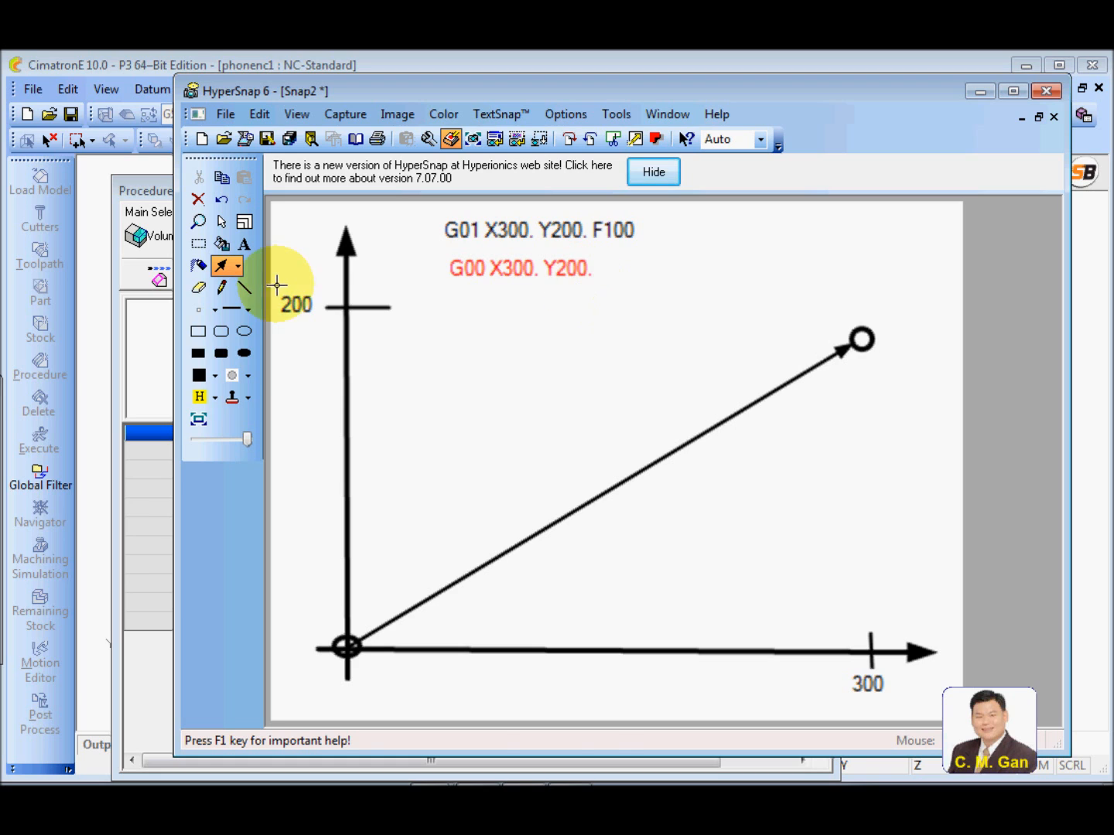
# Illustrate the G00 path with two red arrows, diagonally up from the origin to about Y200 and across to the target circle
pyautogui.click(215, 377)
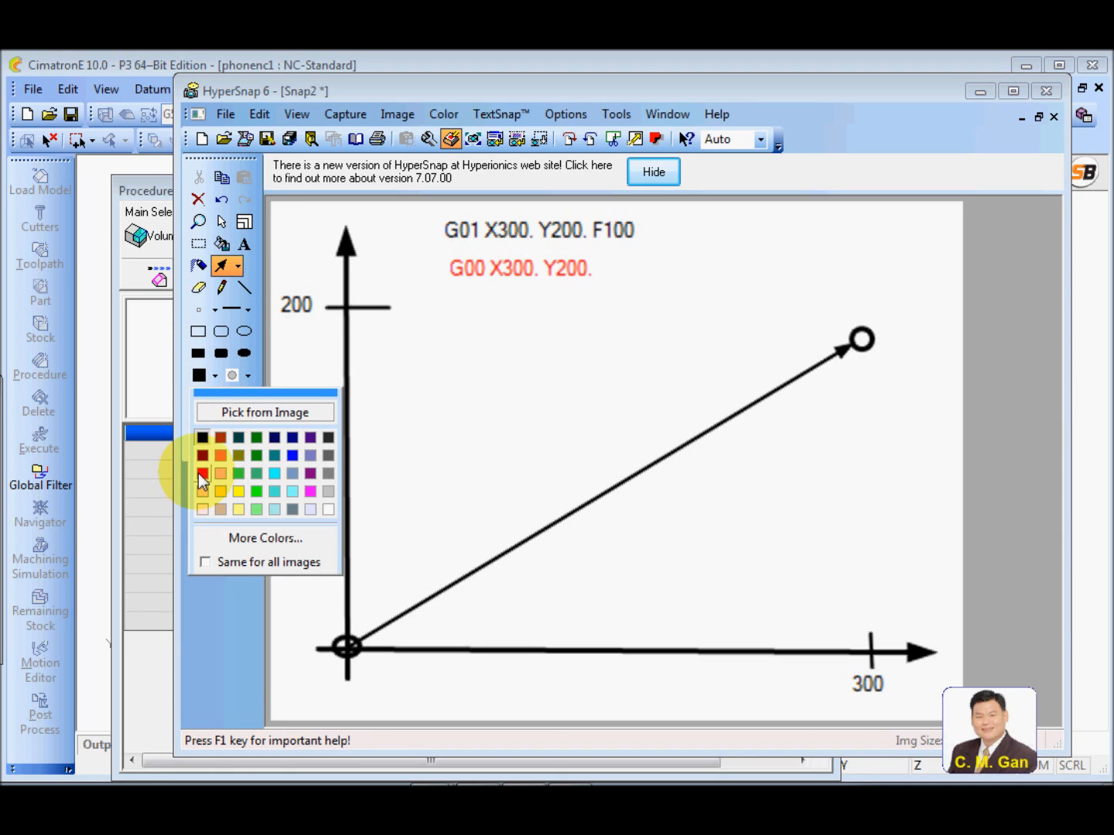
pyautogui.click(203, 473)
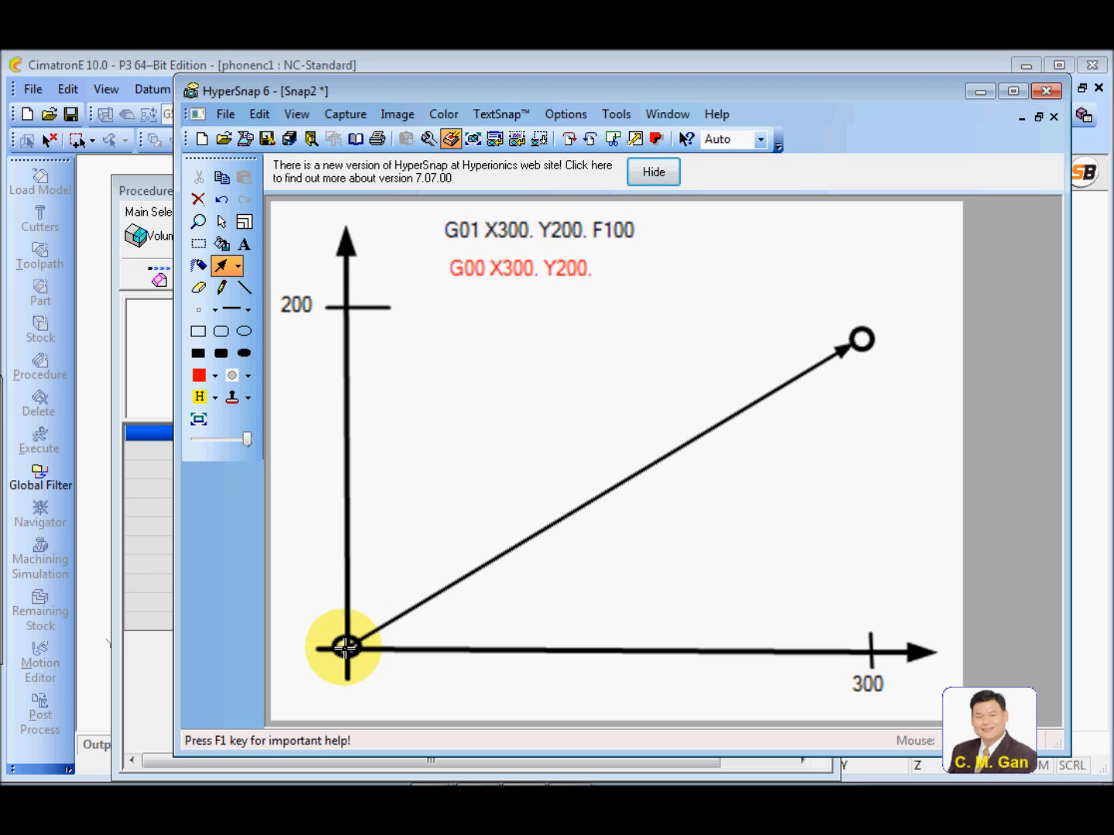
pyautogui.moveTo(345, 647)
pyautogui.mouseDown()
pyautogui.moveTo(564, 479)
pyautogui.moveTo(656, 310)
pyautogui.mouseUp()
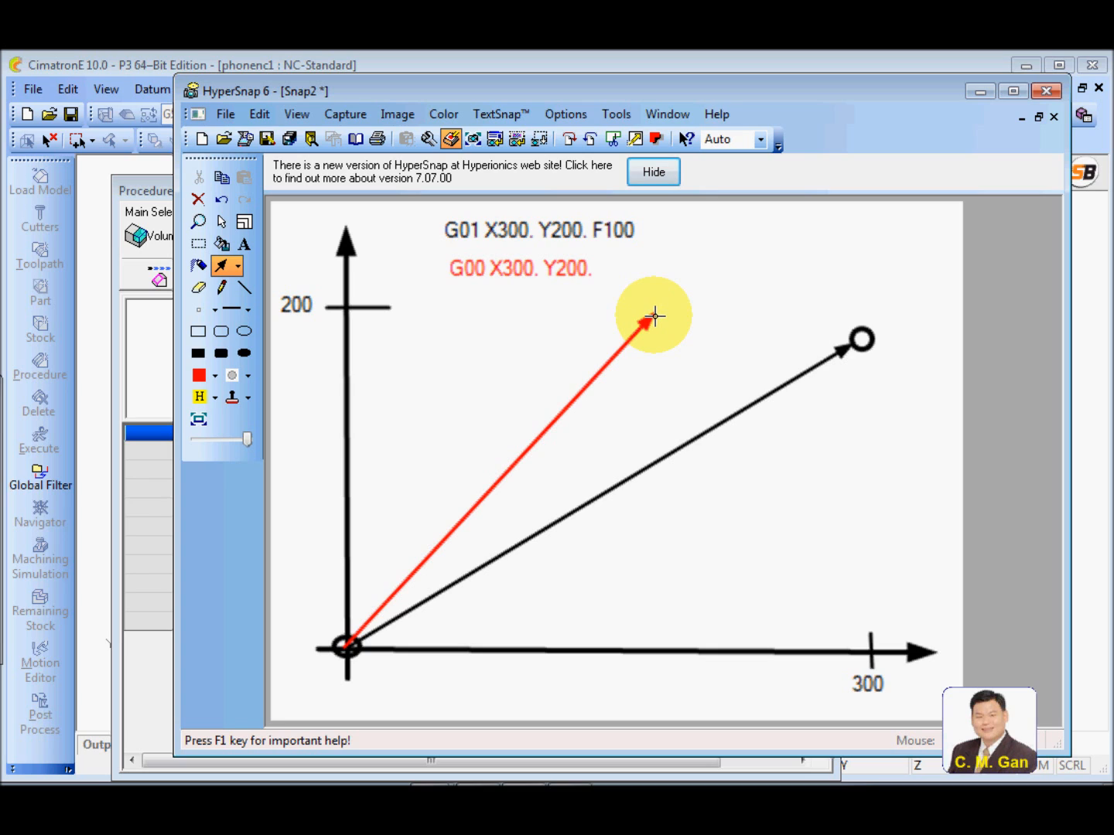
pyautogui.moveTo(652, 311); pyautogui.dragTo(862, 324)
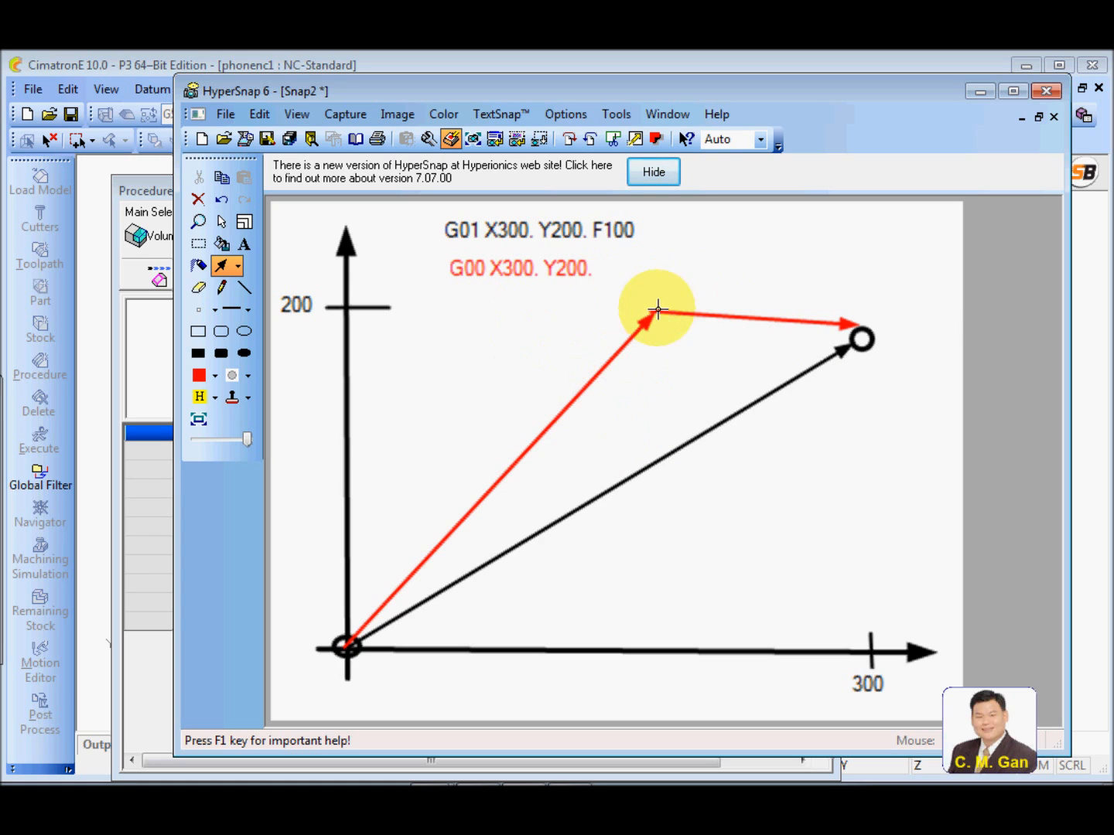
# Frame the bend between the two red arrows with a red rectangle and switch back to CimatronE
pyautogui.click(198, 330)
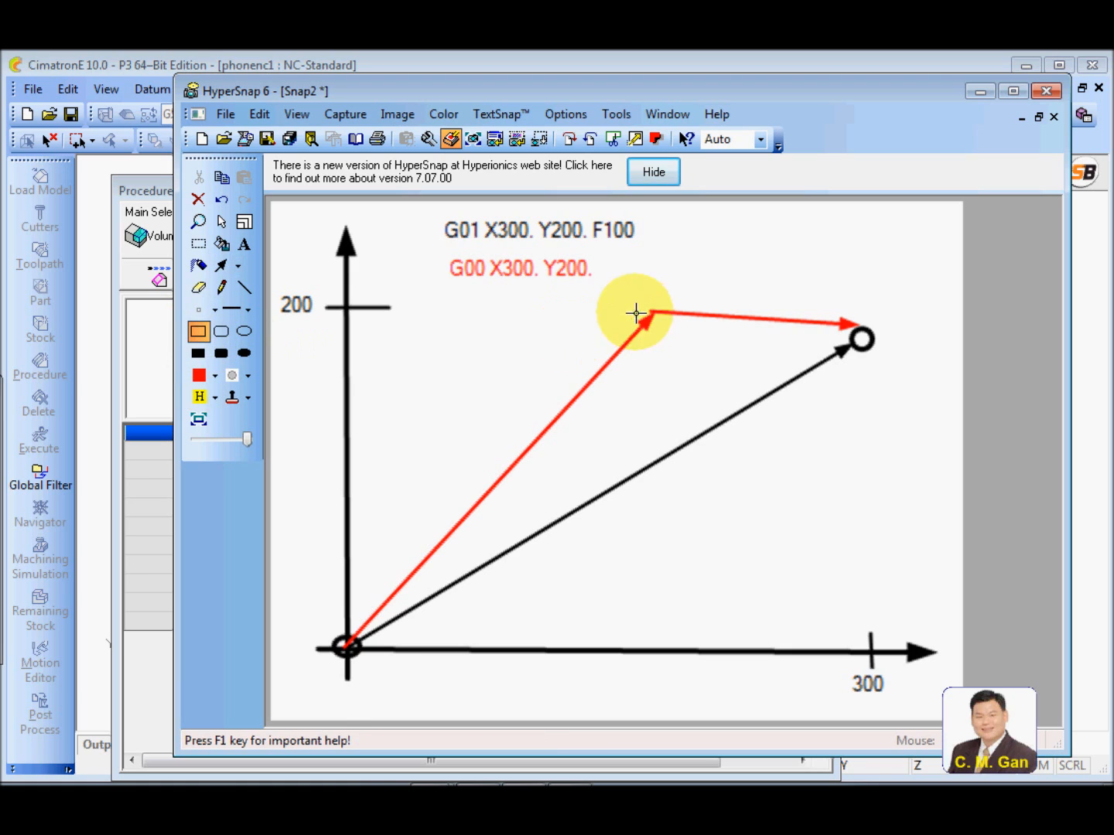
pyautogui.moveTo(603, 292); pyautogui.dragTo(716, 384)
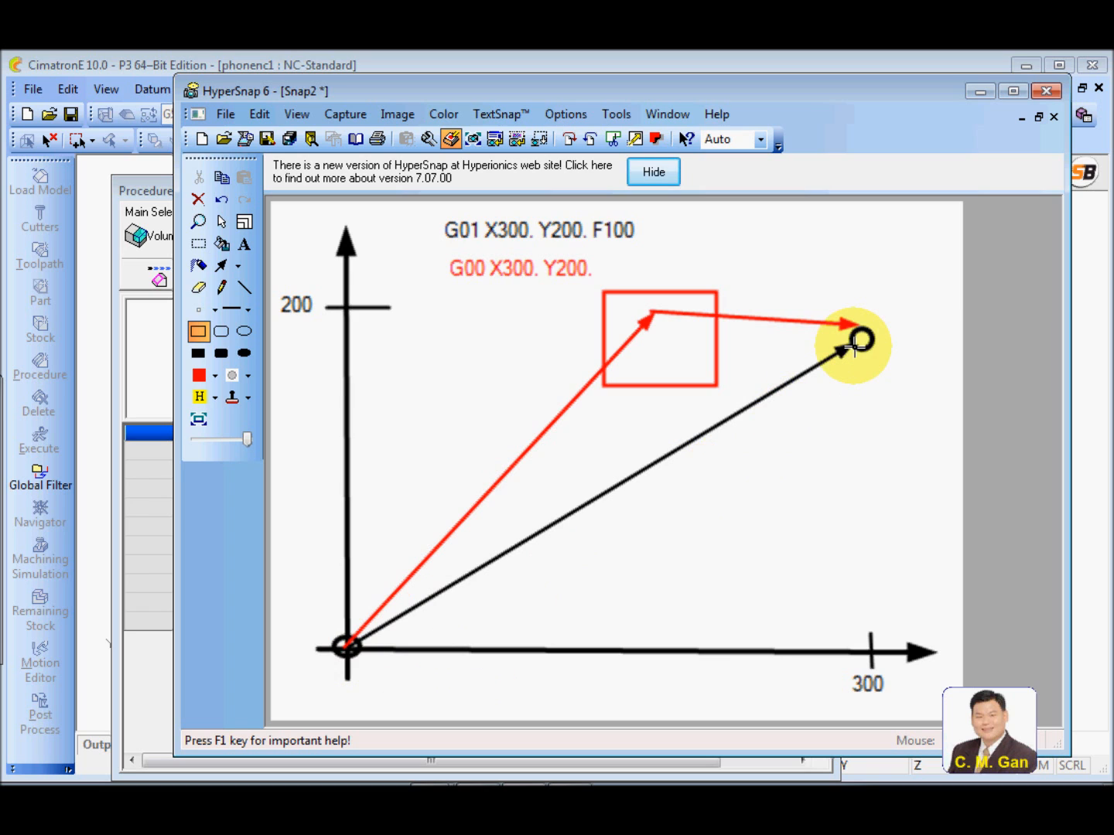
pyautogui.click(978, 92)
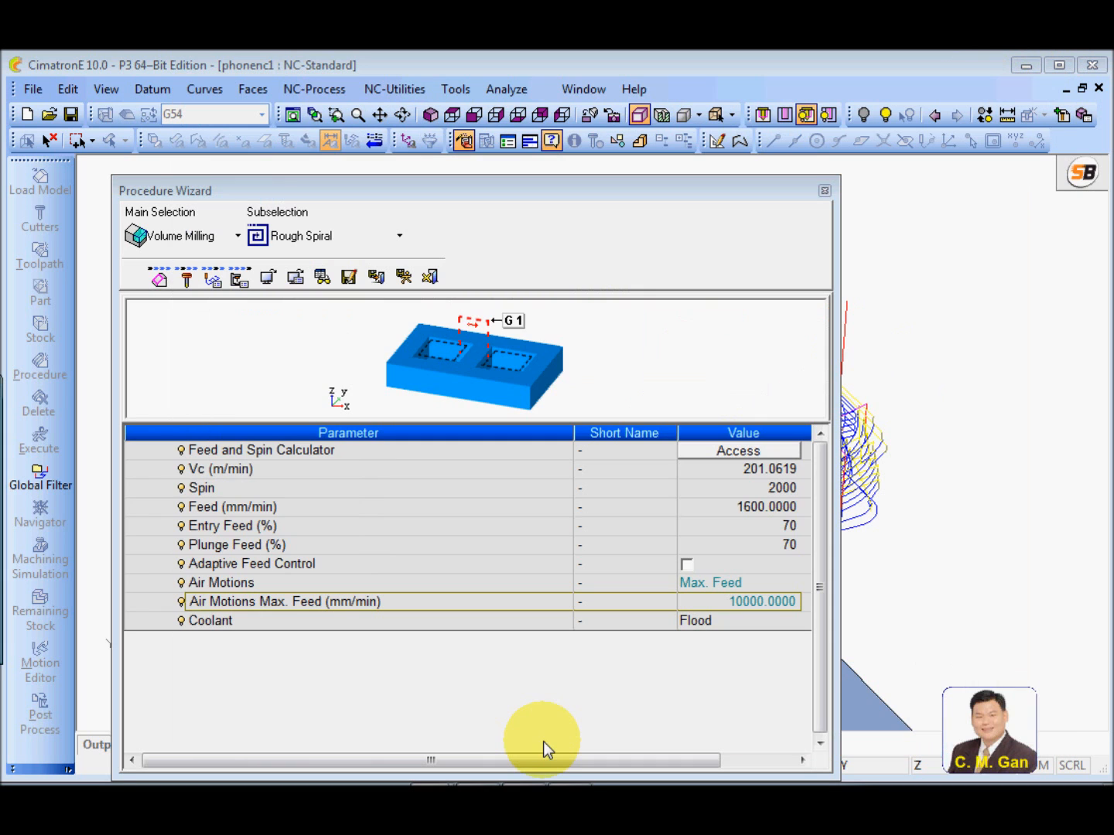
# Check the Internal Clearance setting in the motion parameters and return to the machine parameters
pyautogui.click(212, 277)
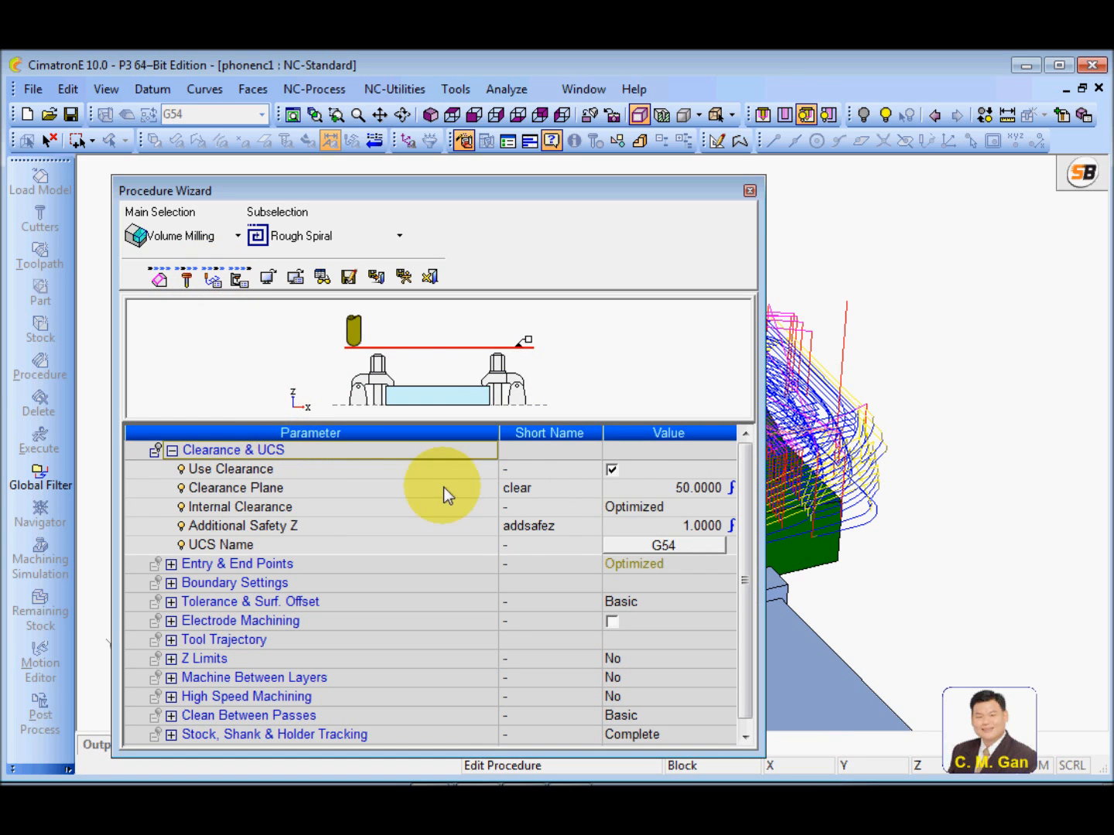
pyautogui.click(543, 510)
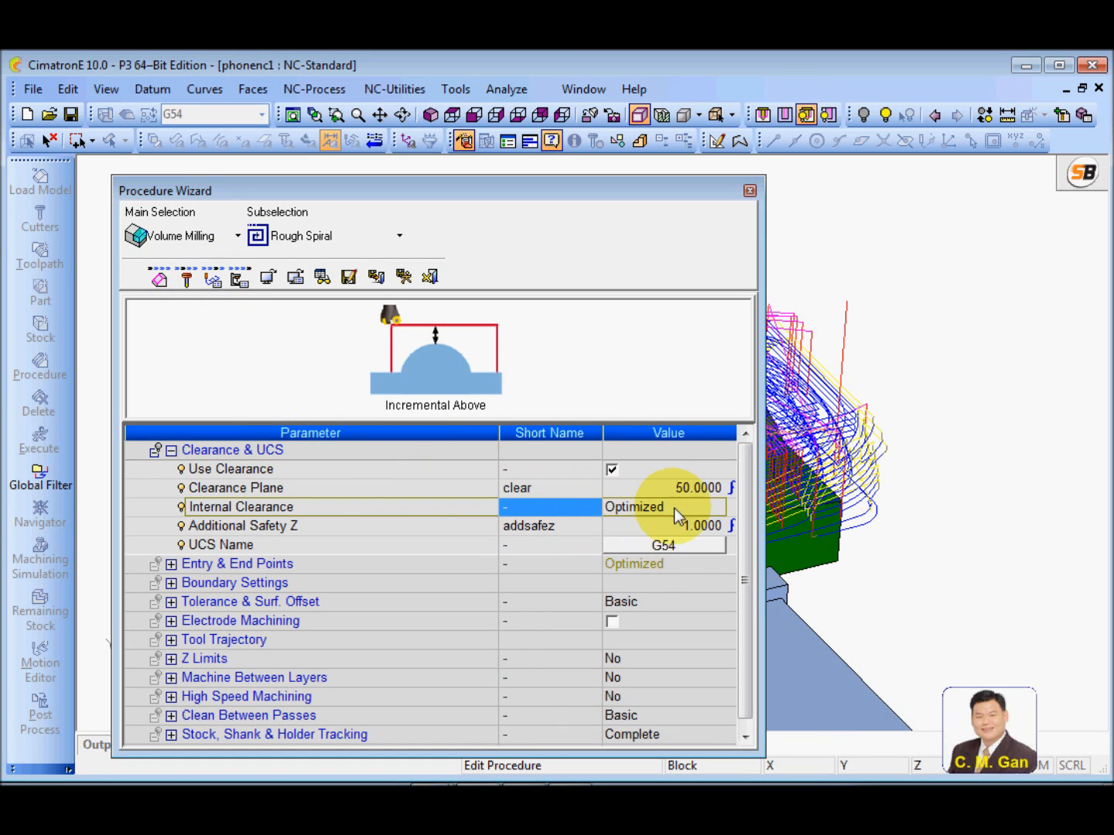
pyautogui.click(240, 277)
pyautogui.moveTo(412, 193); pyautogui.dragTo(399, 180)
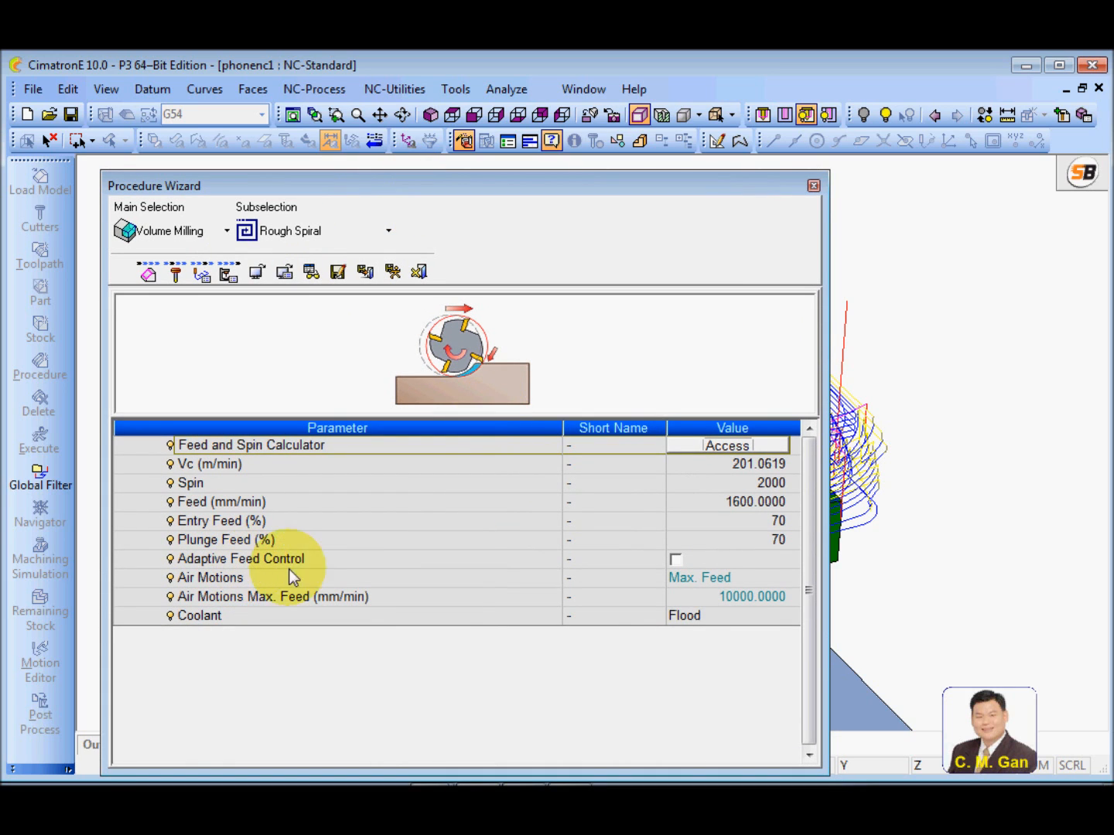
# Switch the Air Motions parameter to Rapid
pyautogui.click(438, 582)
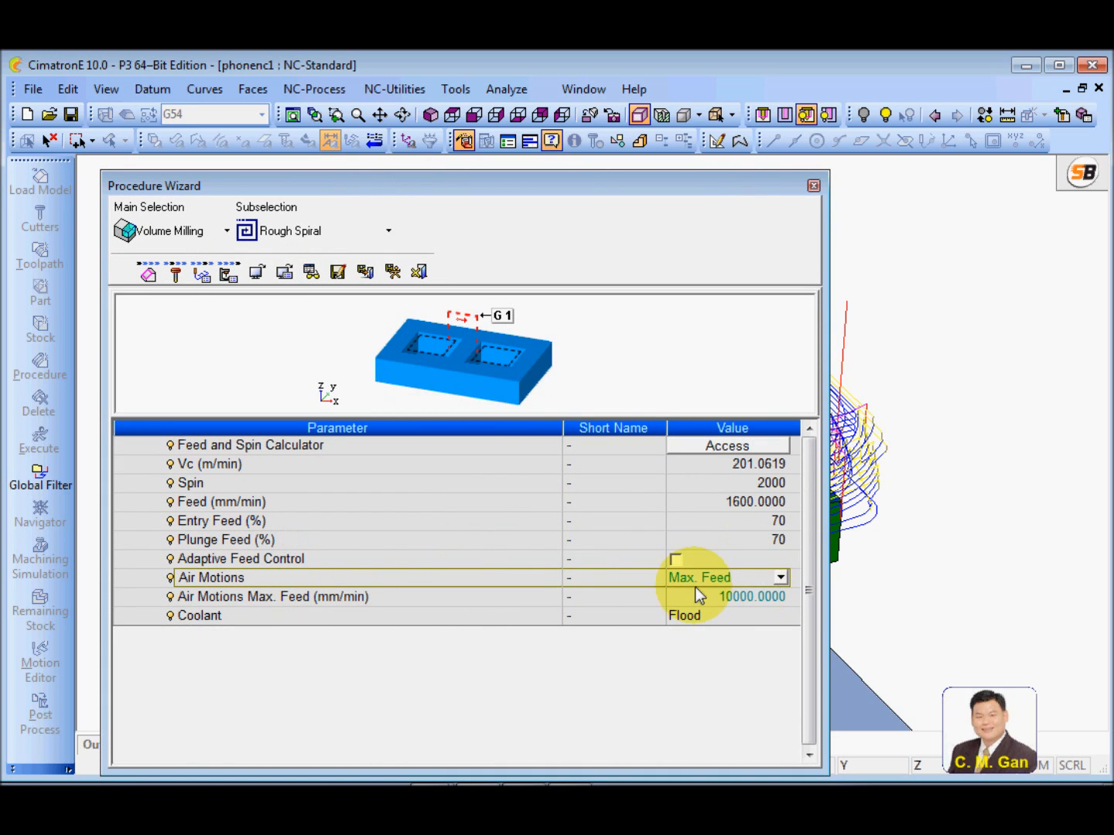
pyautogui.click(779, 579)
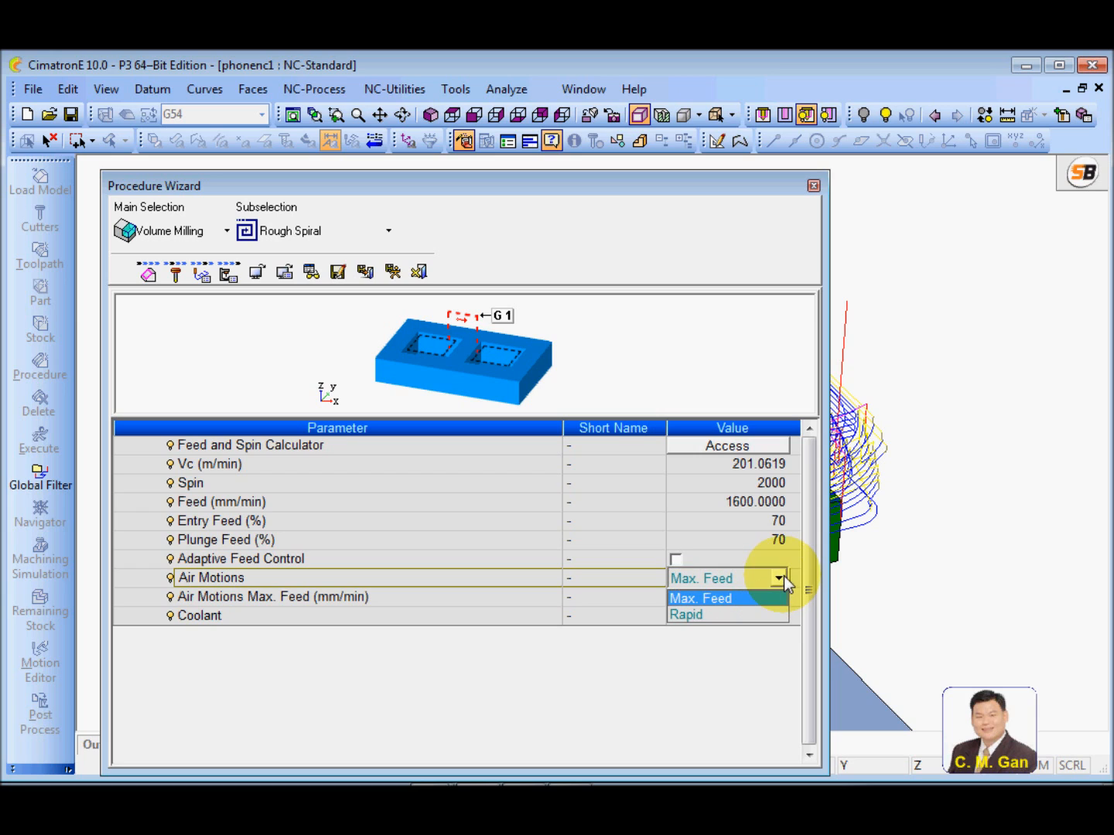
pyautogui.click(383, 581)
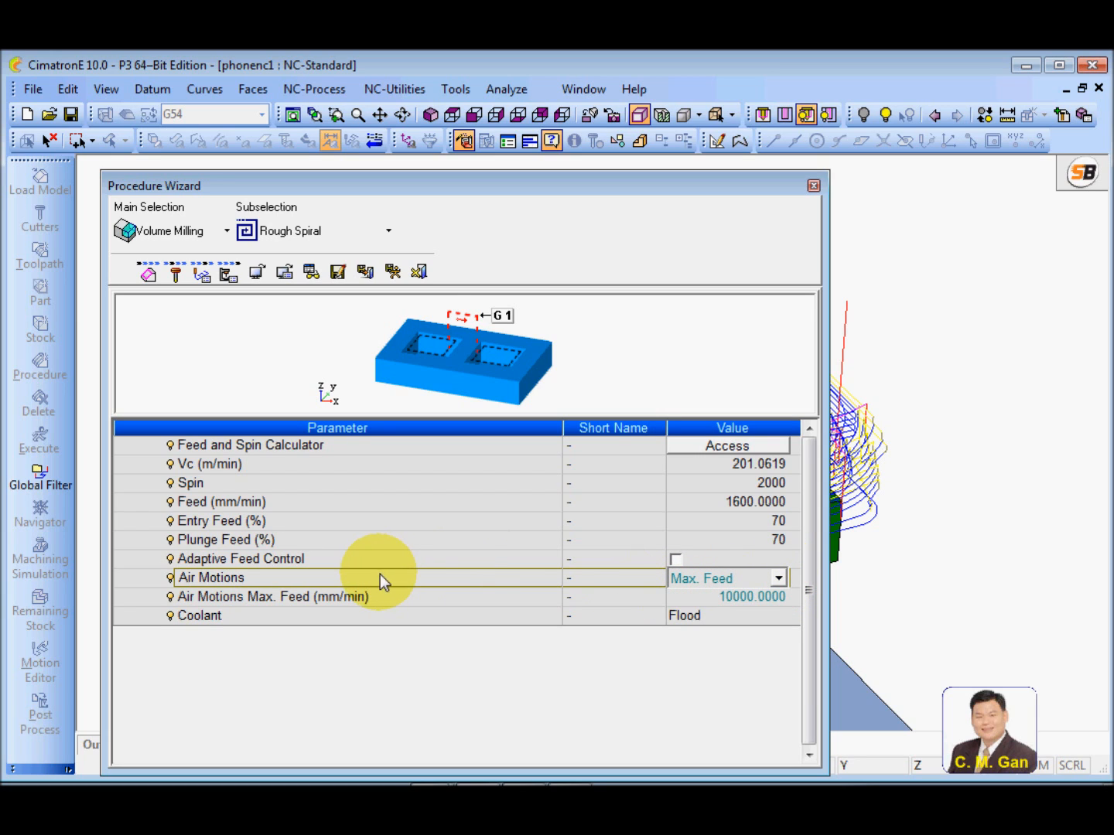
pyautogui.click(779, 578)
pyautogui.click(701, 615)
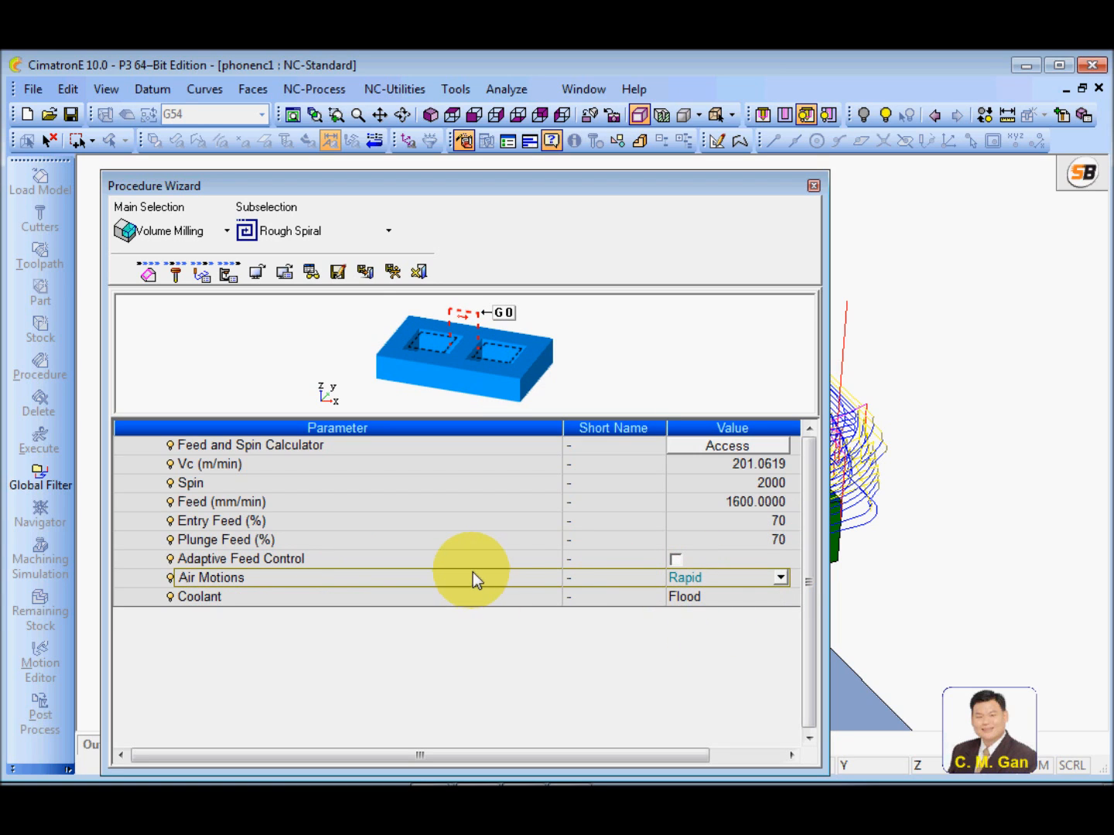
# Set Air Motions to Max. Feed, keeping the maximum air feed at 10000 mm/min
pyautogui.click(782, 578)
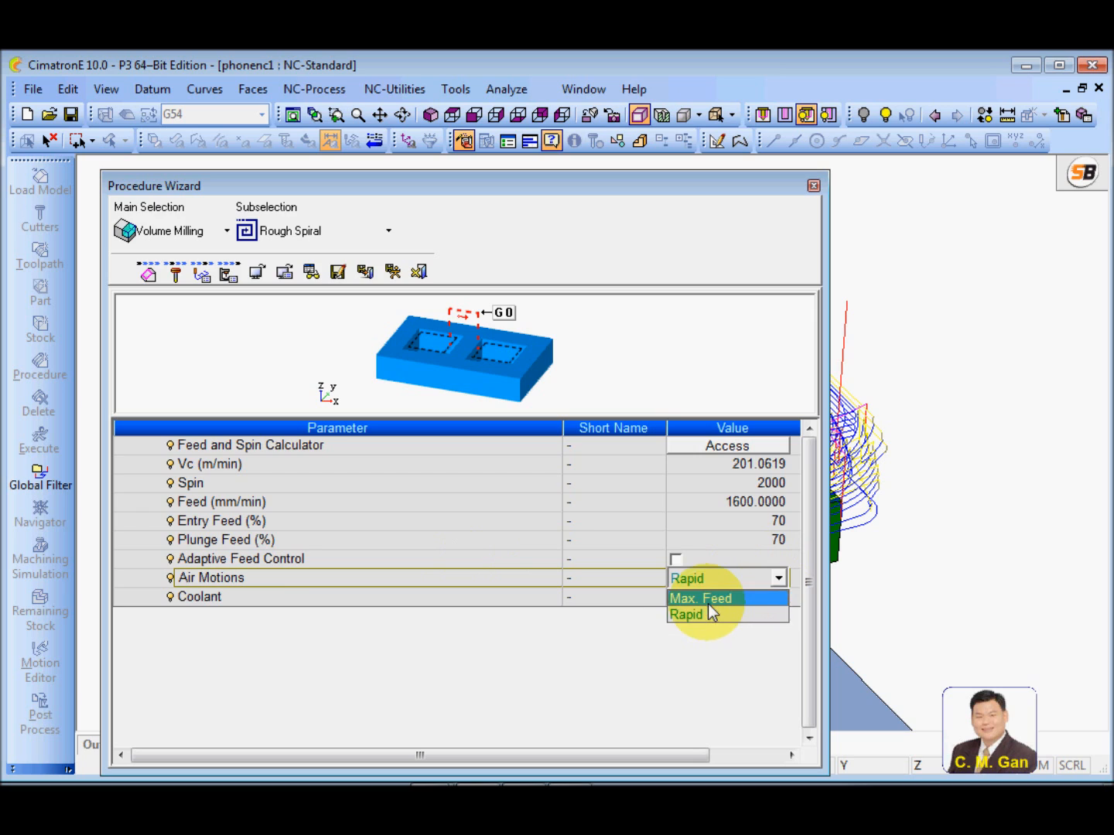
pyautogui.click(709, 599)
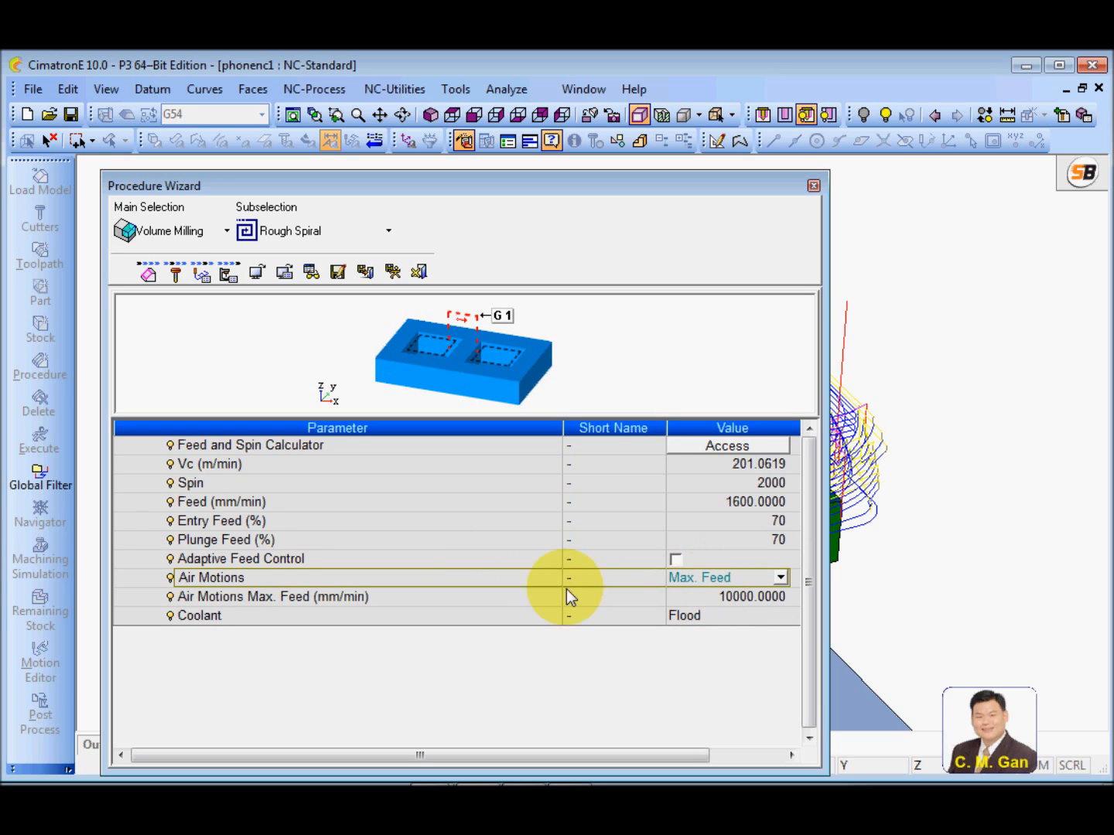
pyautogui.click(506, 596)
pyautogui.click(705, 596)
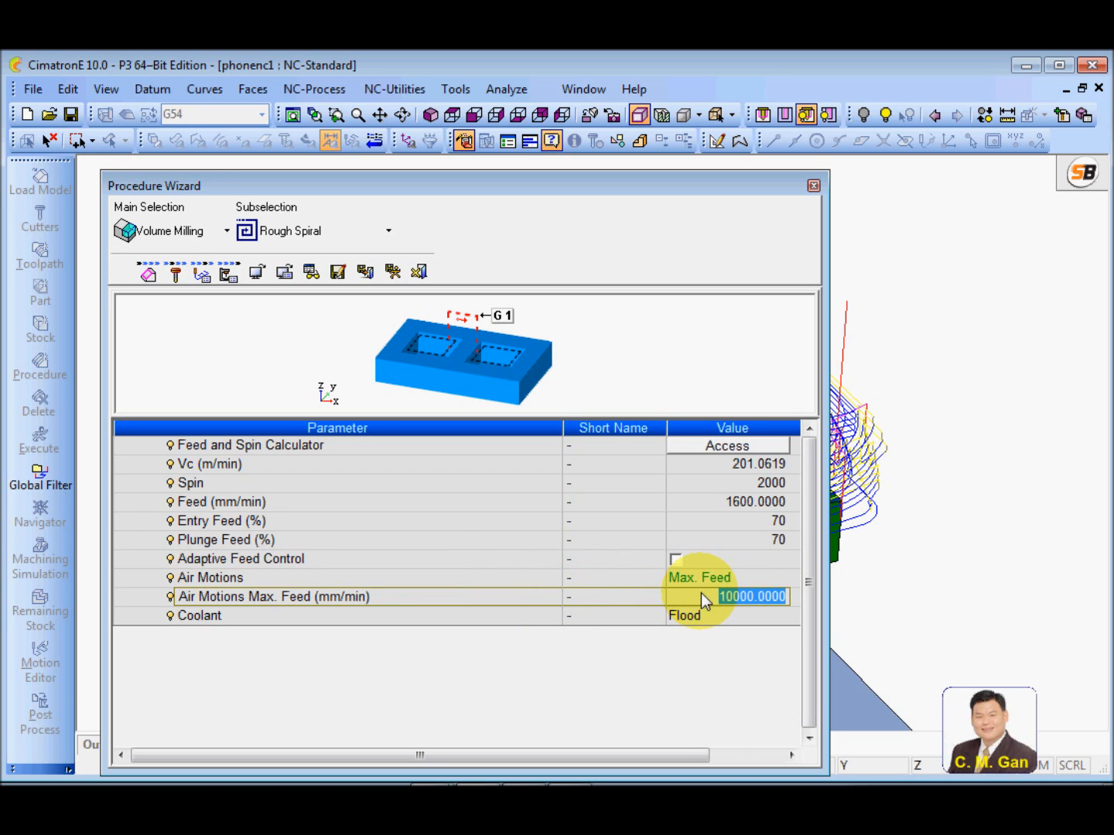
pyautogui.click(529, 599)
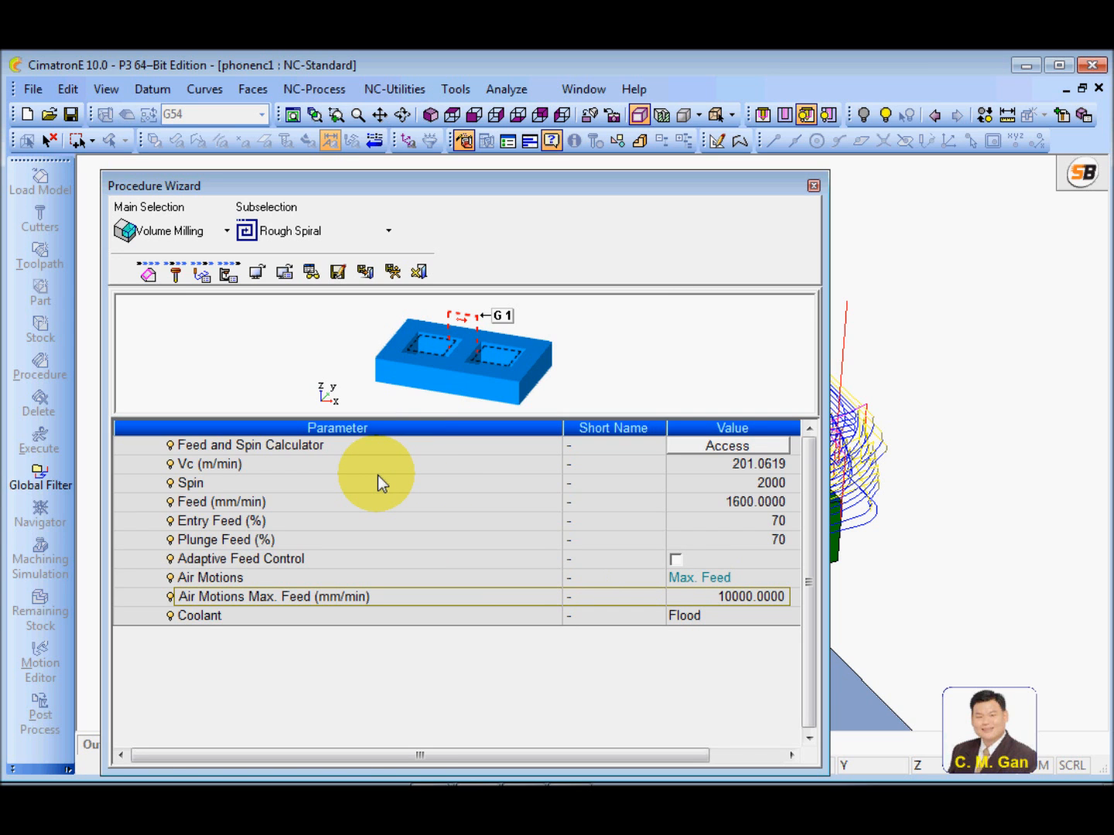
# Save and calculate the Rough Spiral procedure, and reopen it for editing at its motion parameters
pyautogui.click(393, 271)
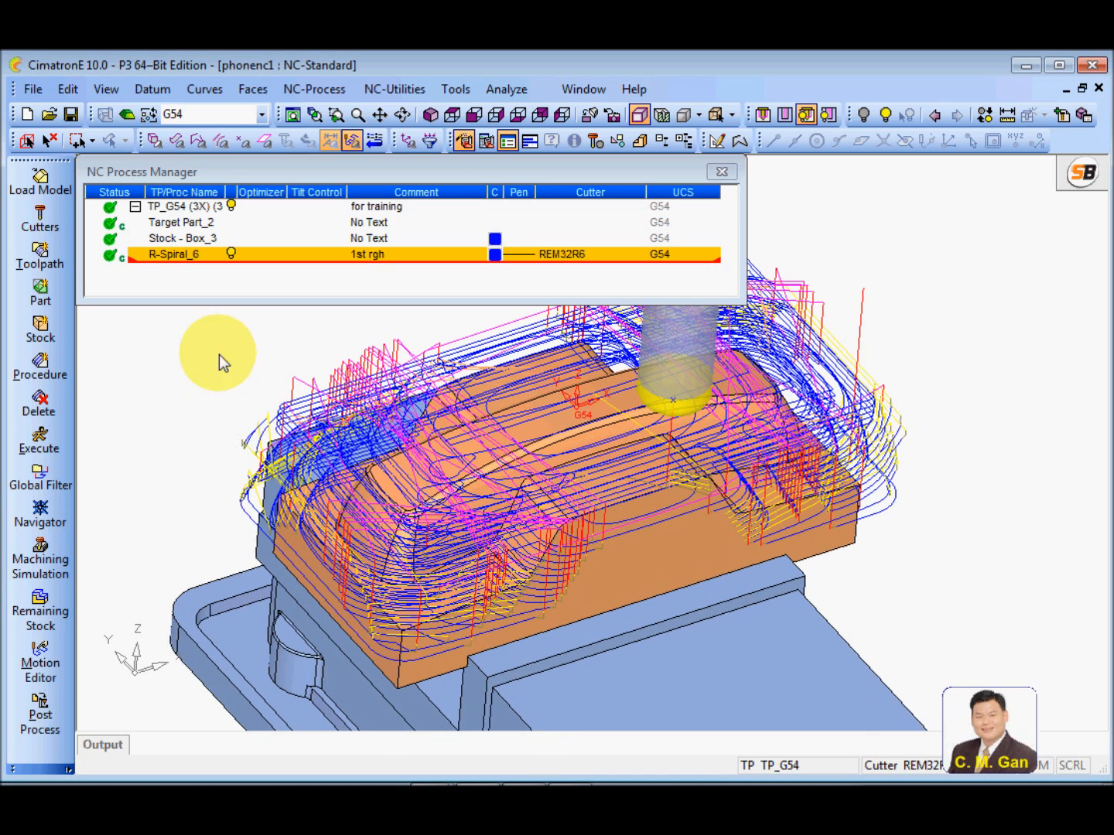
pyautogui.doubleClick(184, 255)
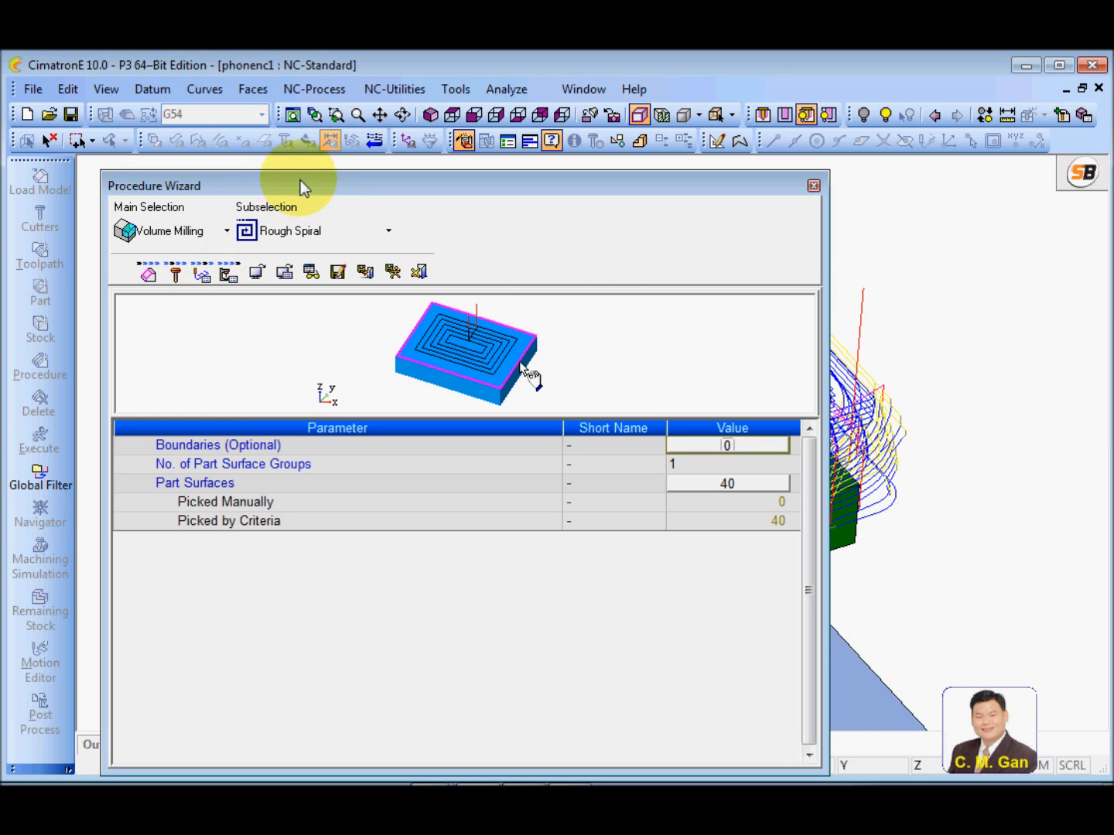
pyautogui.moveTo(298, 180); pyautogui.dragTo(298, 173)
pyautogui.click(211, 268)
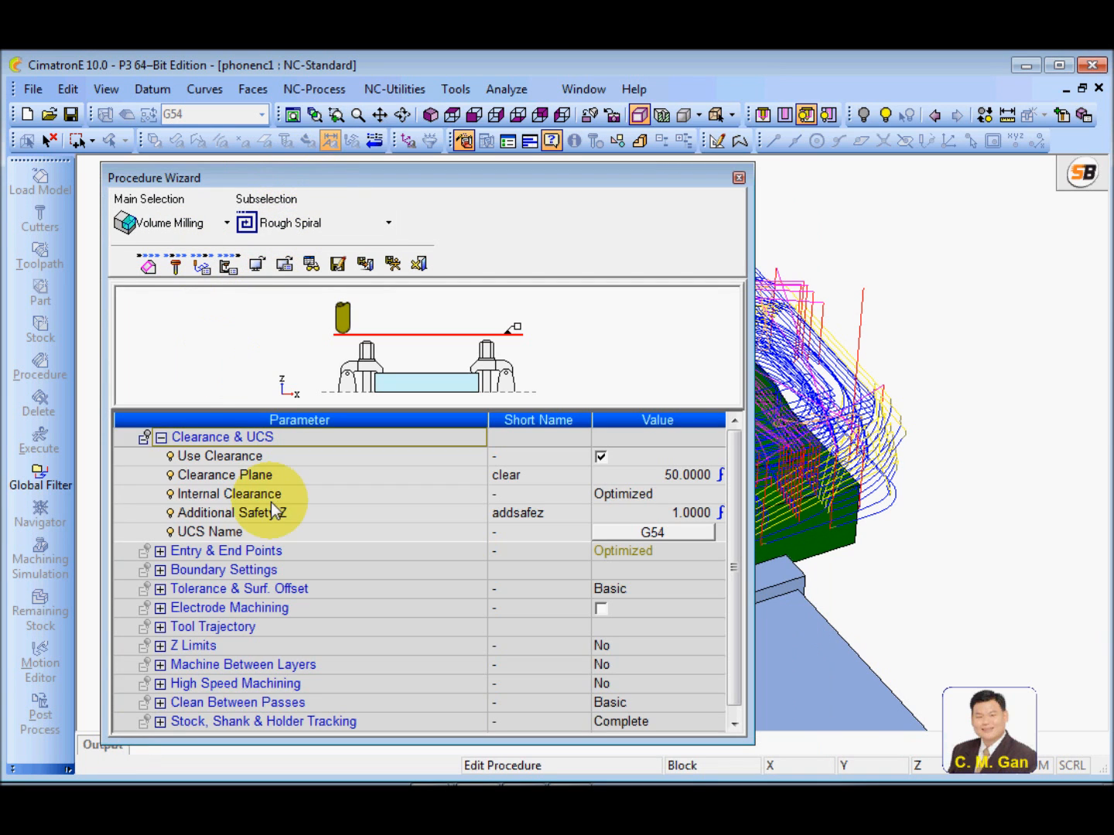
# Collapse the Clearance & UCS group and set the Ramp Angle under Entry & End Points to 10
pyautogui.click(159, 437)
pyautogui.click(163, 461)
pyautogui.click(161, 455)
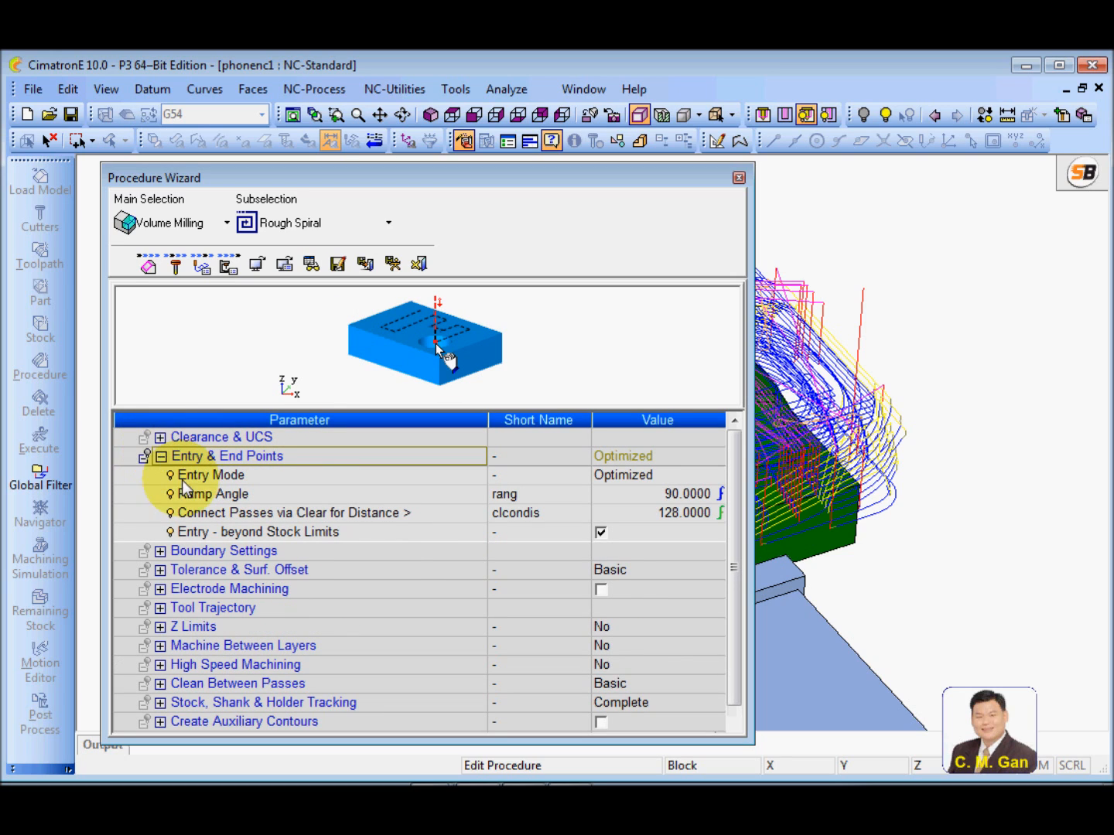
pyautogui.click(330, 482)
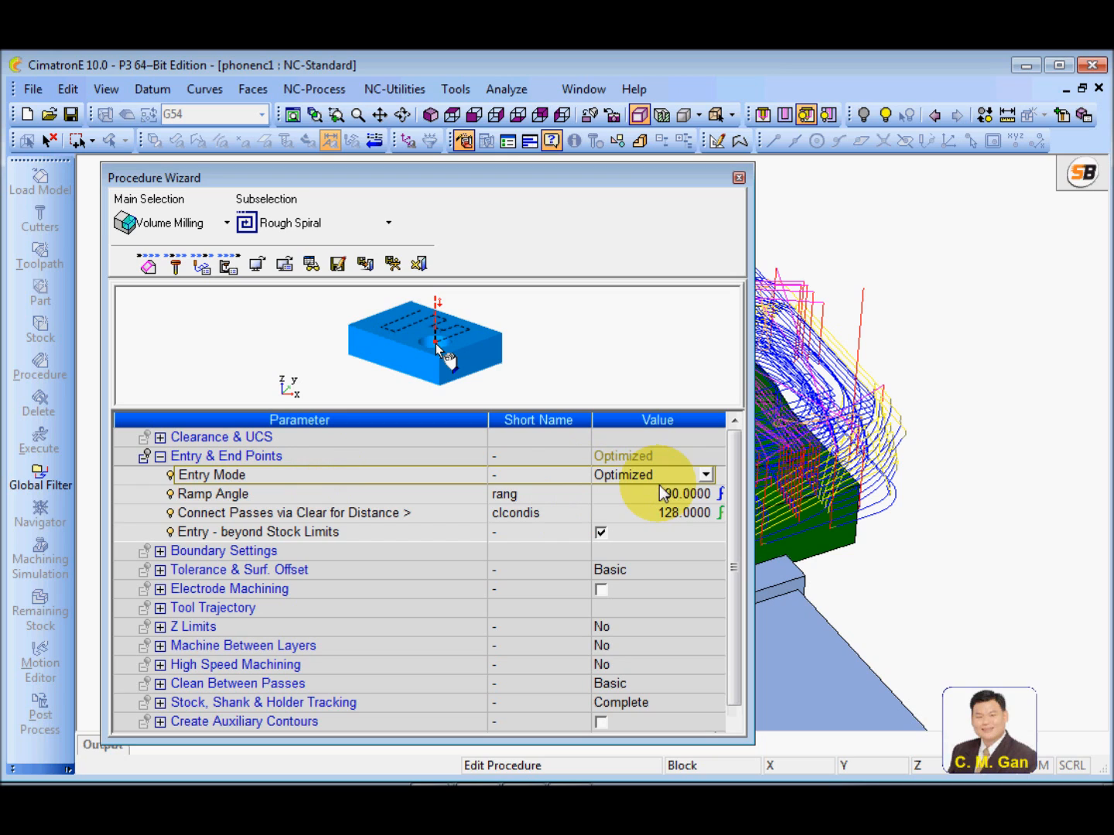
pyautogui.click(447, 498)
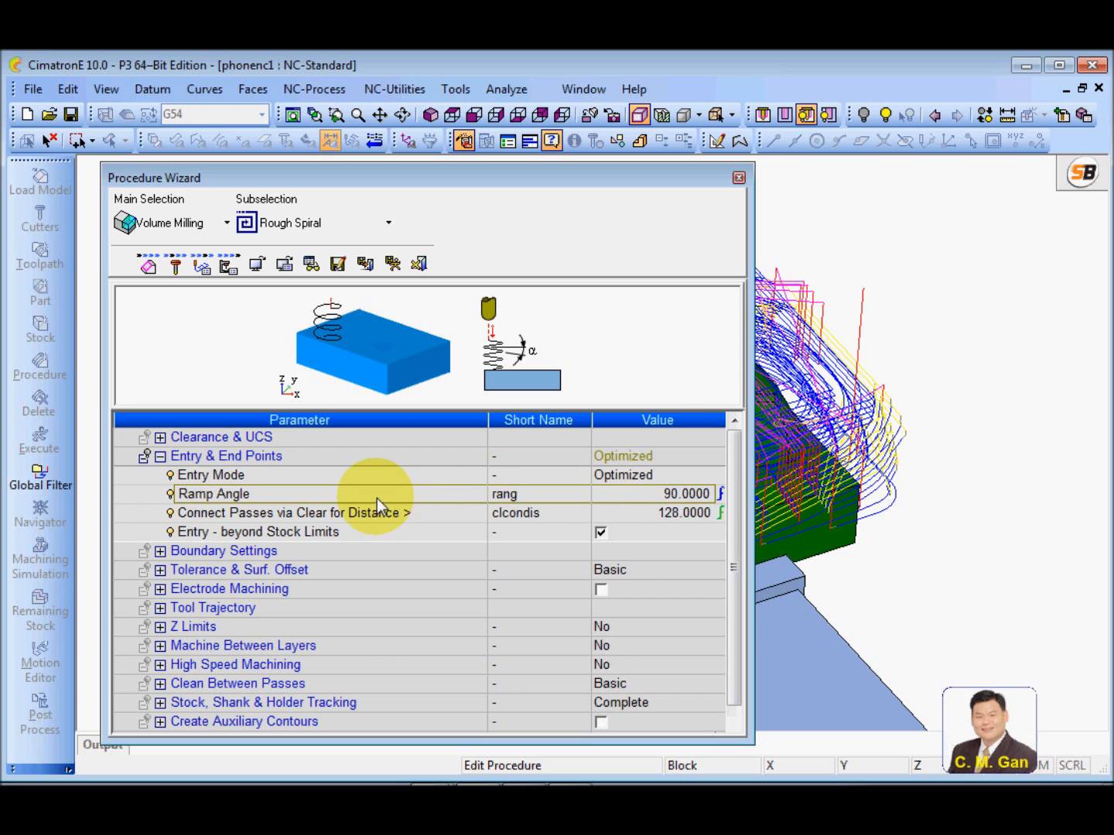
pyautogui.click(615, 498)
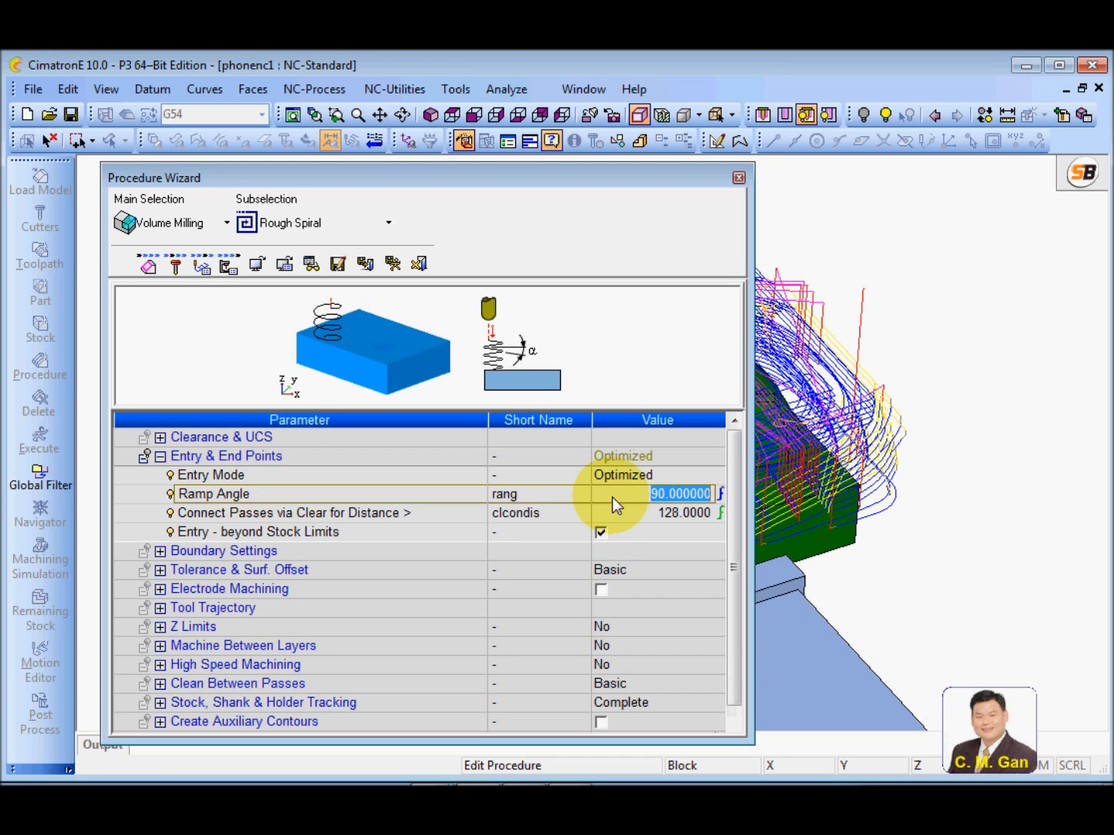
pyautogui.click(459, 495)
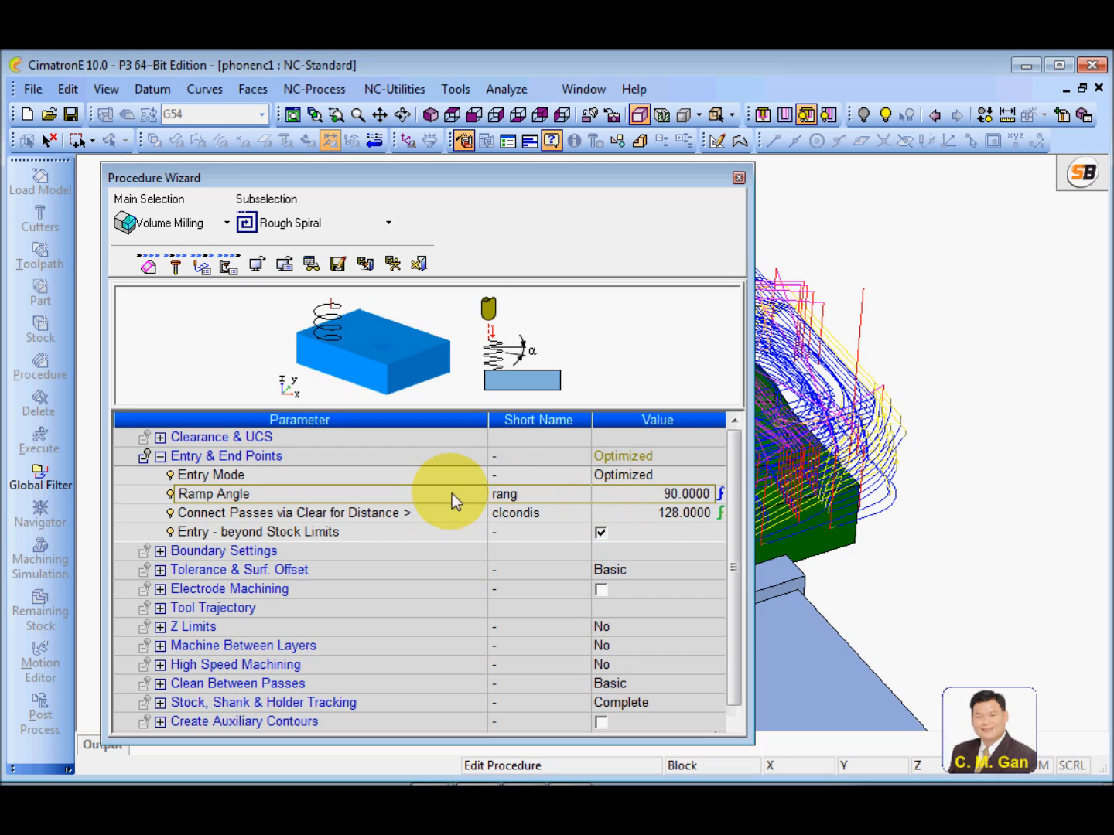
pyautogui.click(628, 497)
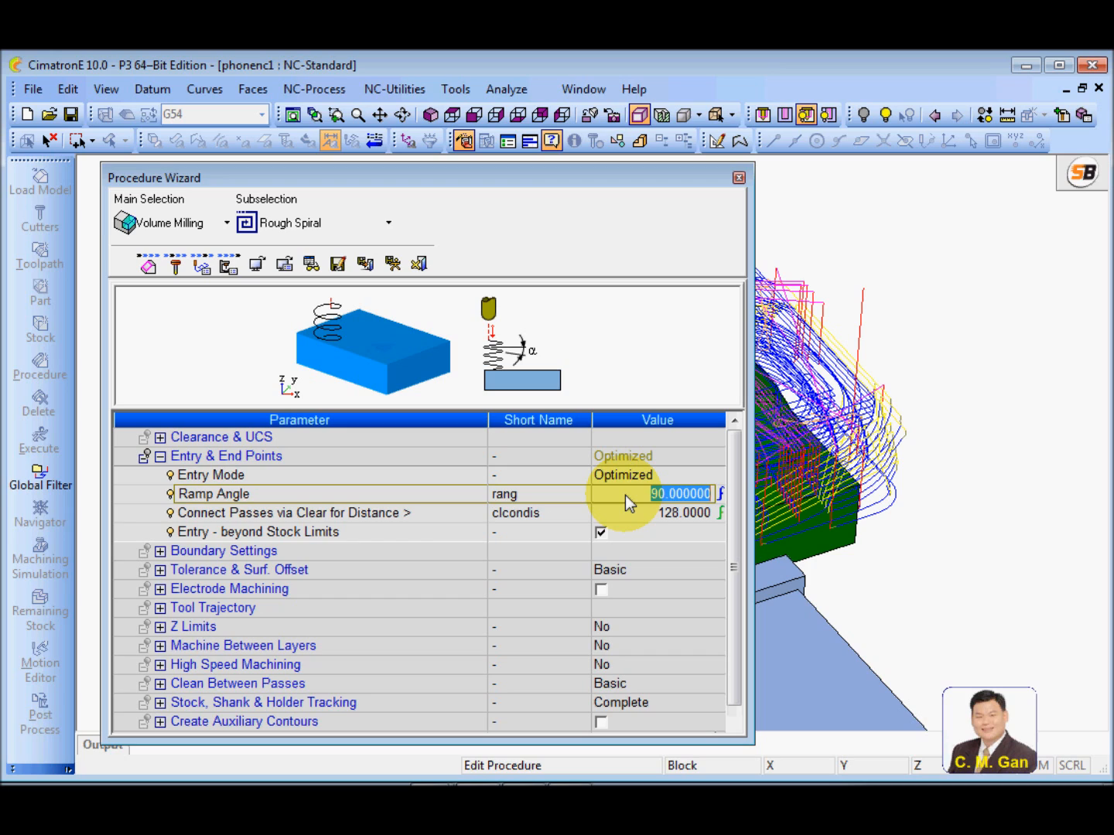
pyautogui.write('10')
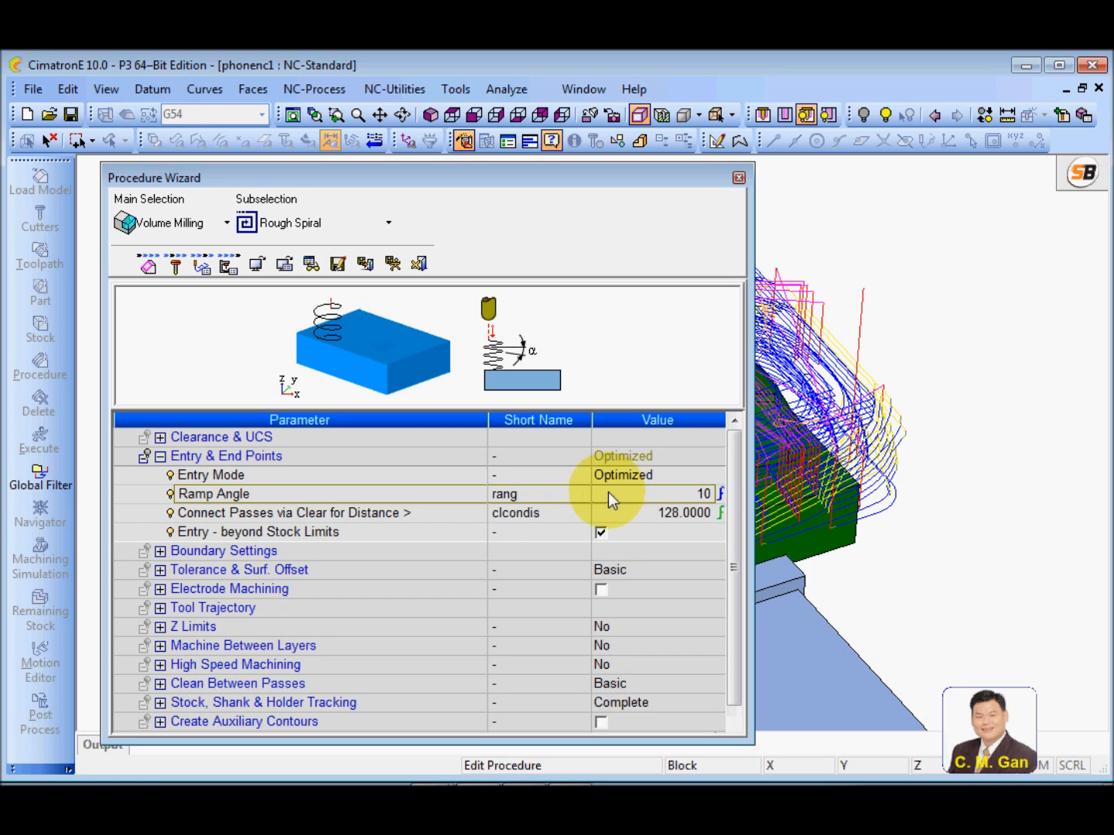
pyautogui.click(445, 495)
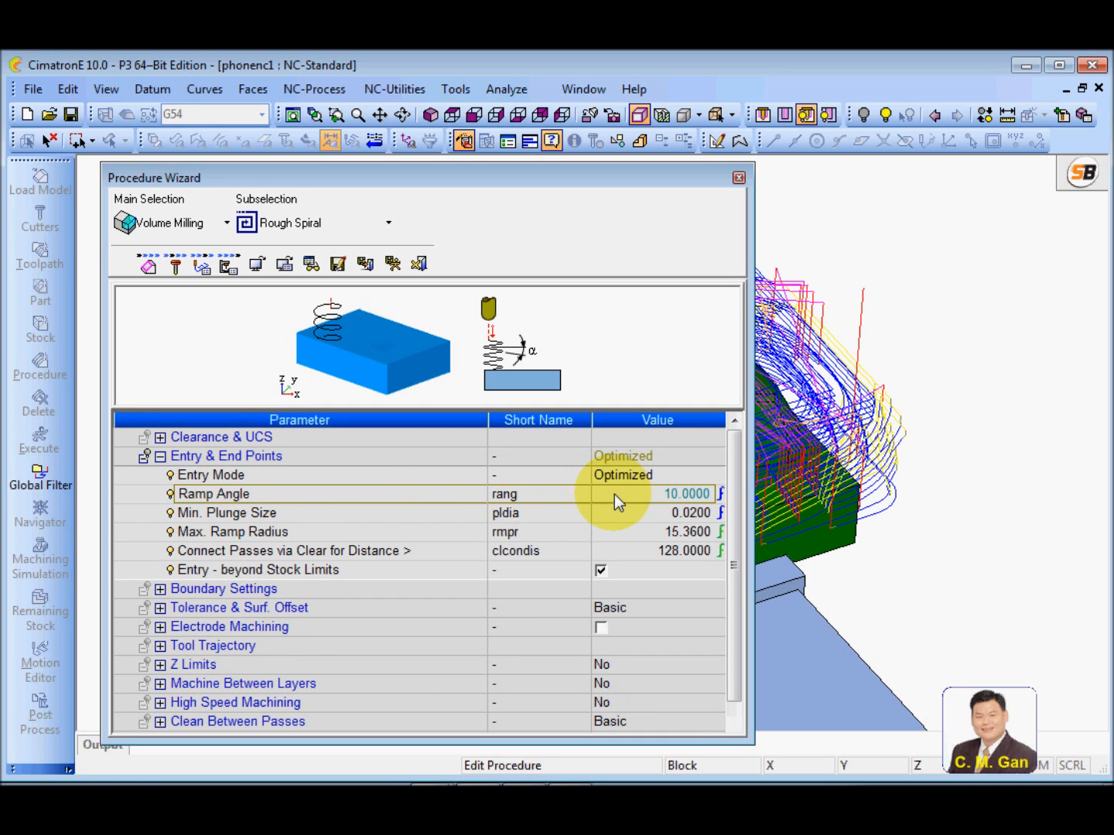
# Inspect the formula behind the Max. Ramp Radius value without changing it
pyautogui.click(365, 532)
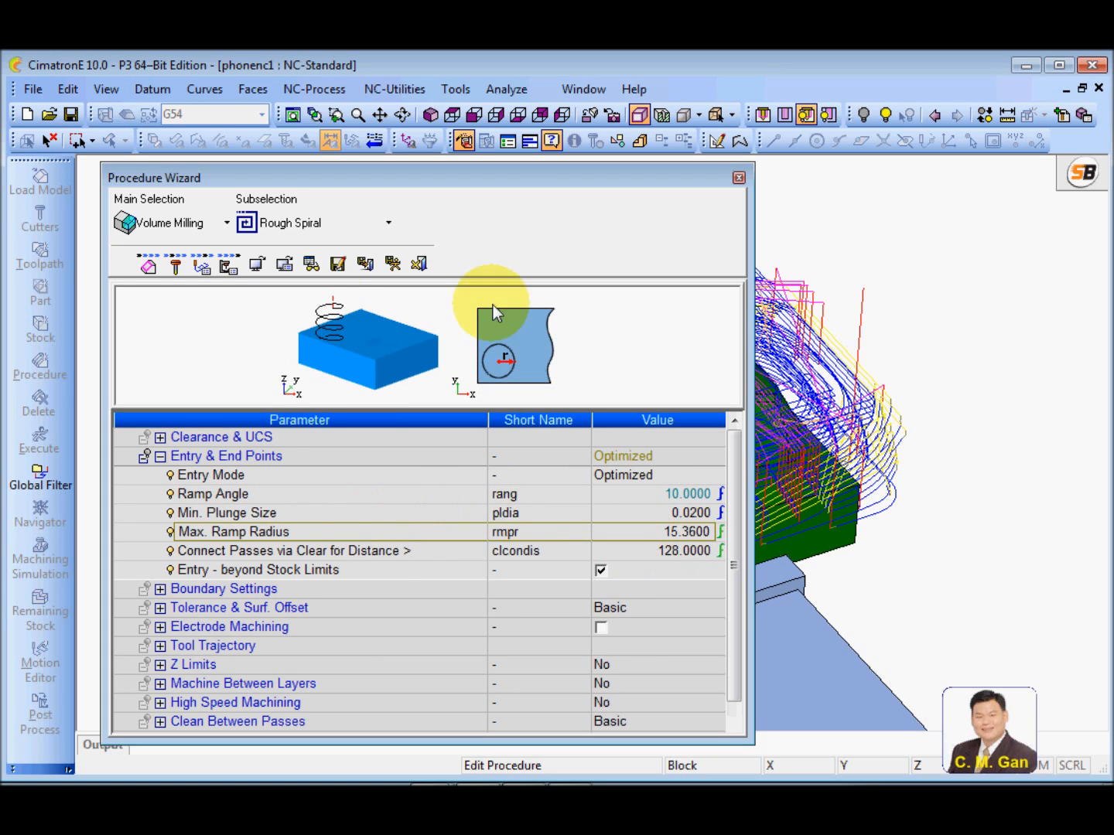
pyautogui.click(672, 533)
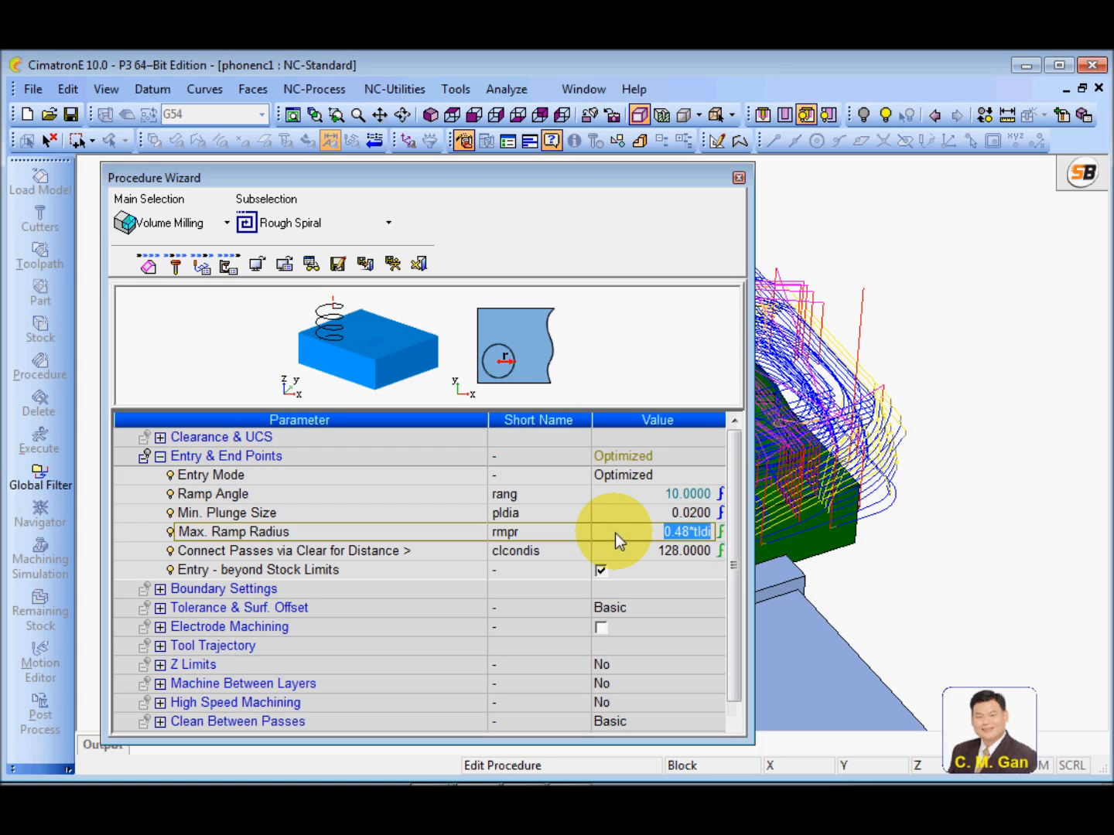
pyautogui.click(459, 529)
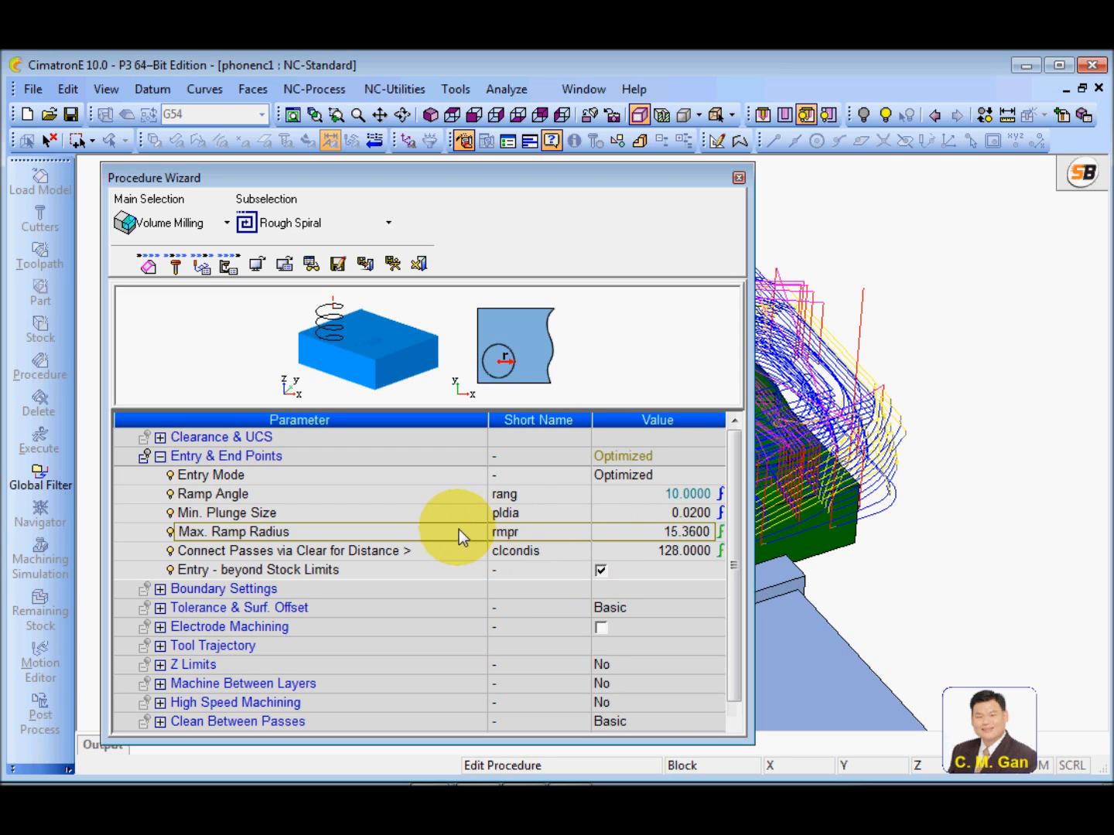
# Set the Min. Plunge Size to the formula tldi-(2*crrd)
pyautogui.click(456, 515)
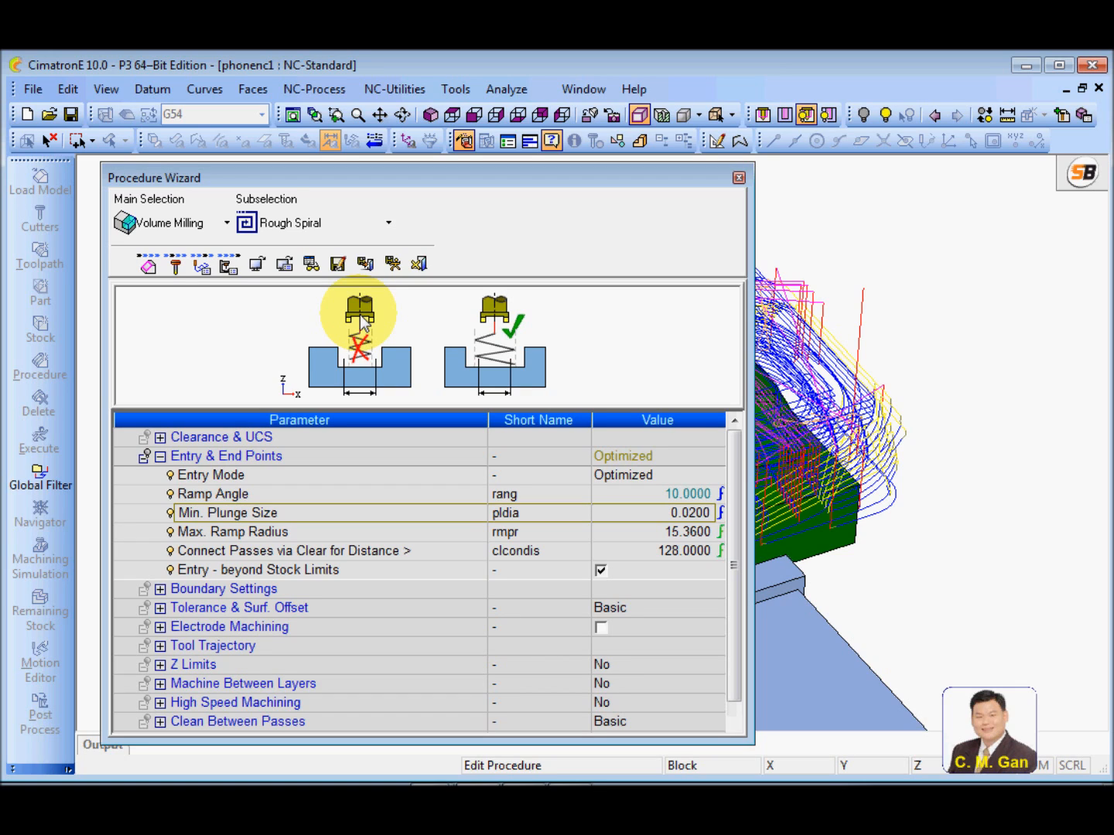
pyautogui.click(630, 514)
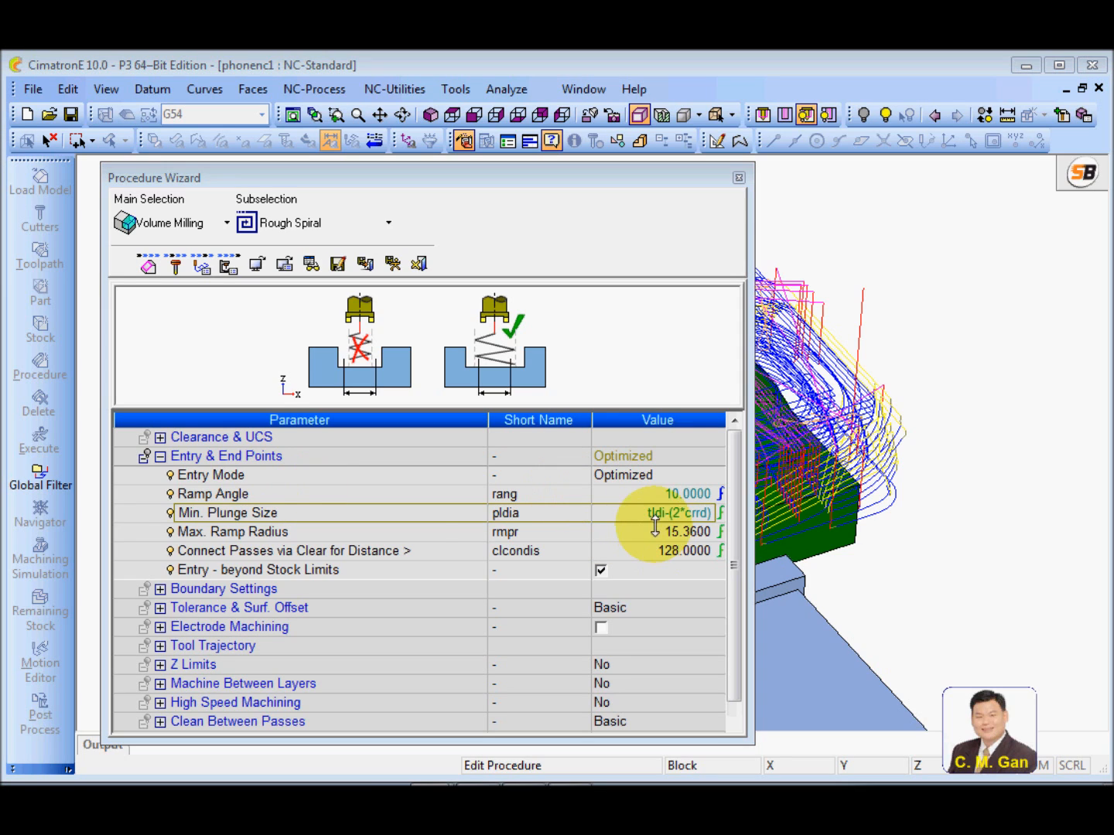
pyautogui.click(625, 514)
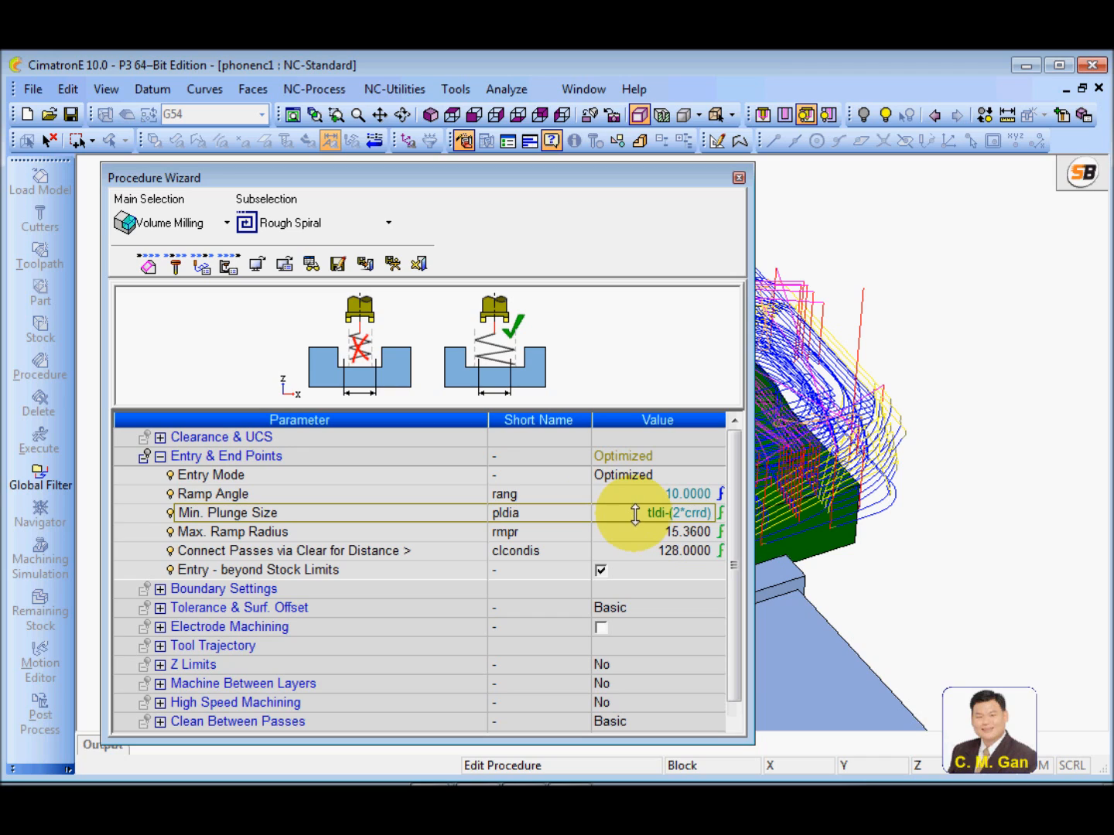
pyautogui.click(567, 512)
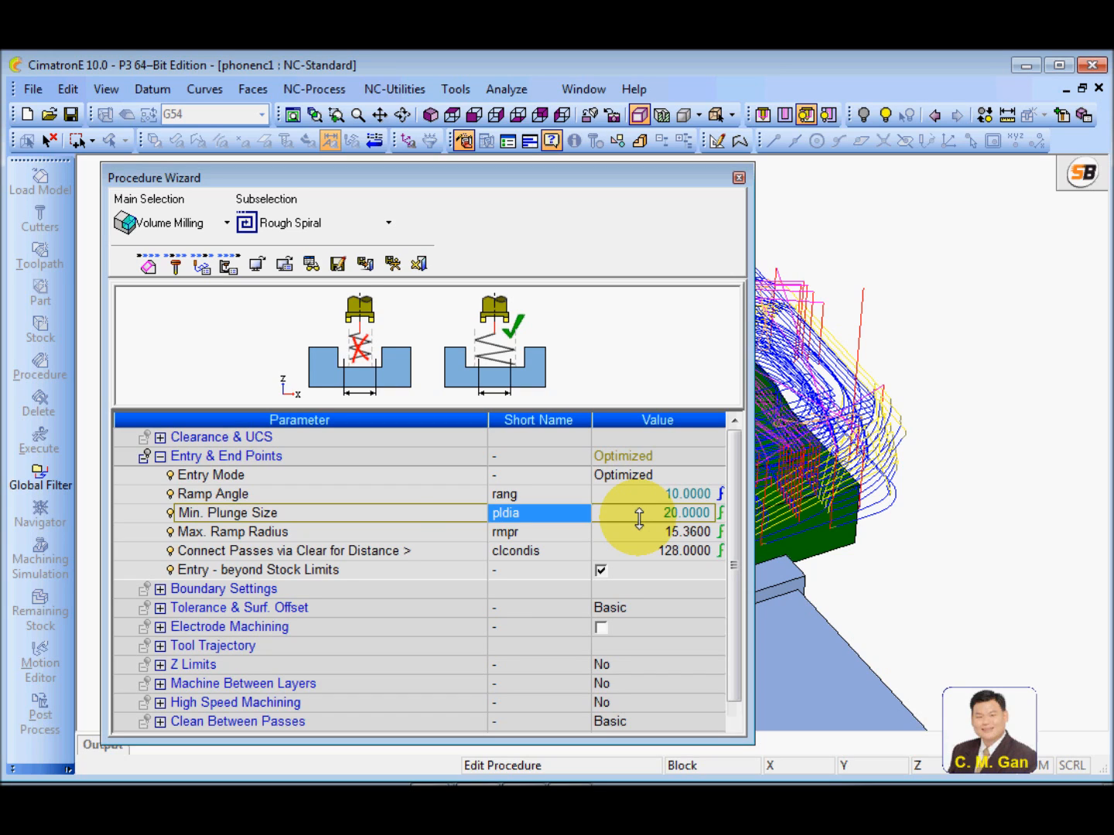
# Review the Max. Ramp Radius and examine the formula for Connect Passes via Clear for Distance
pyautogui.click(344, 533)
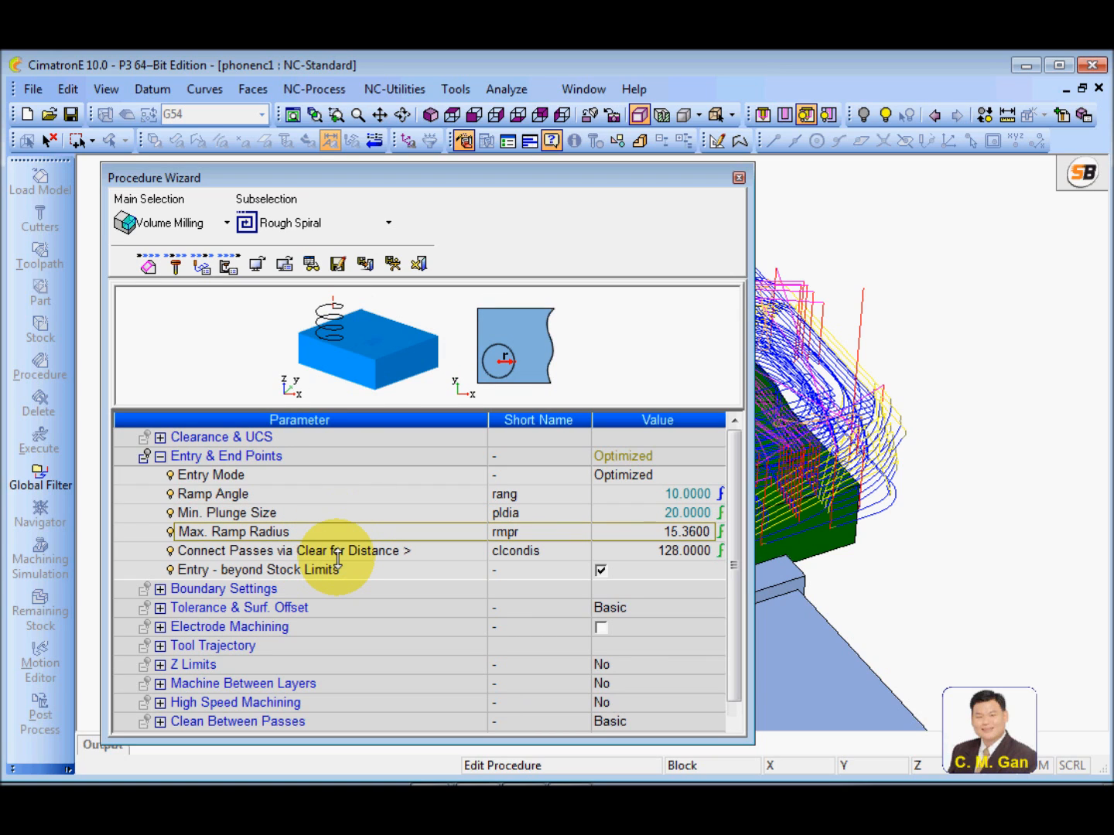
pyautogui.click(249, 551)
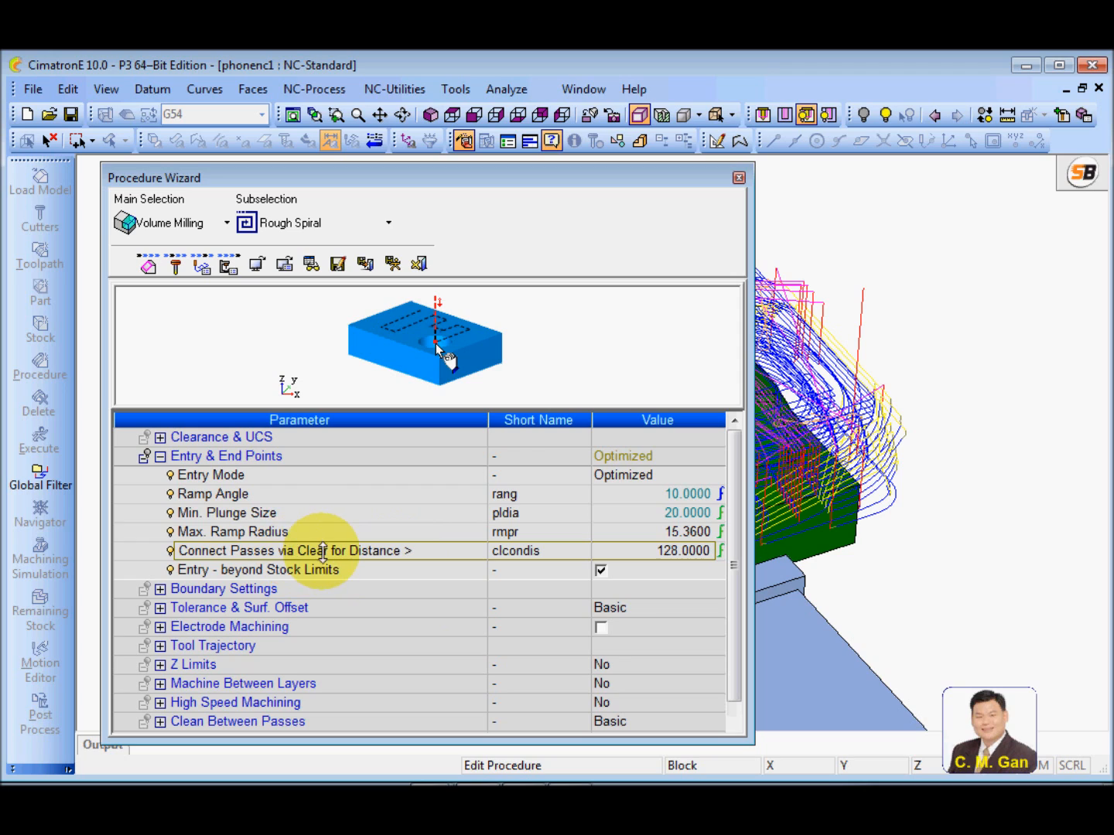
pyautogui.click(622, 553)
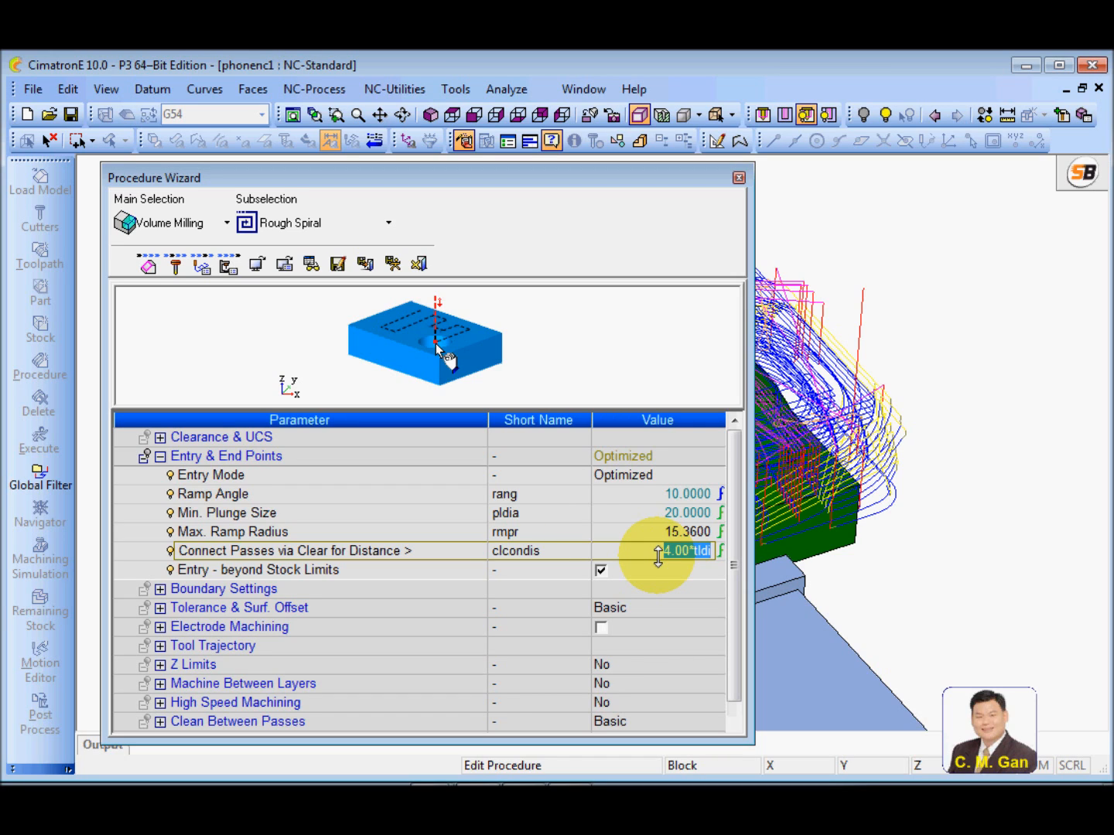
pyautogui.click(435, 549)
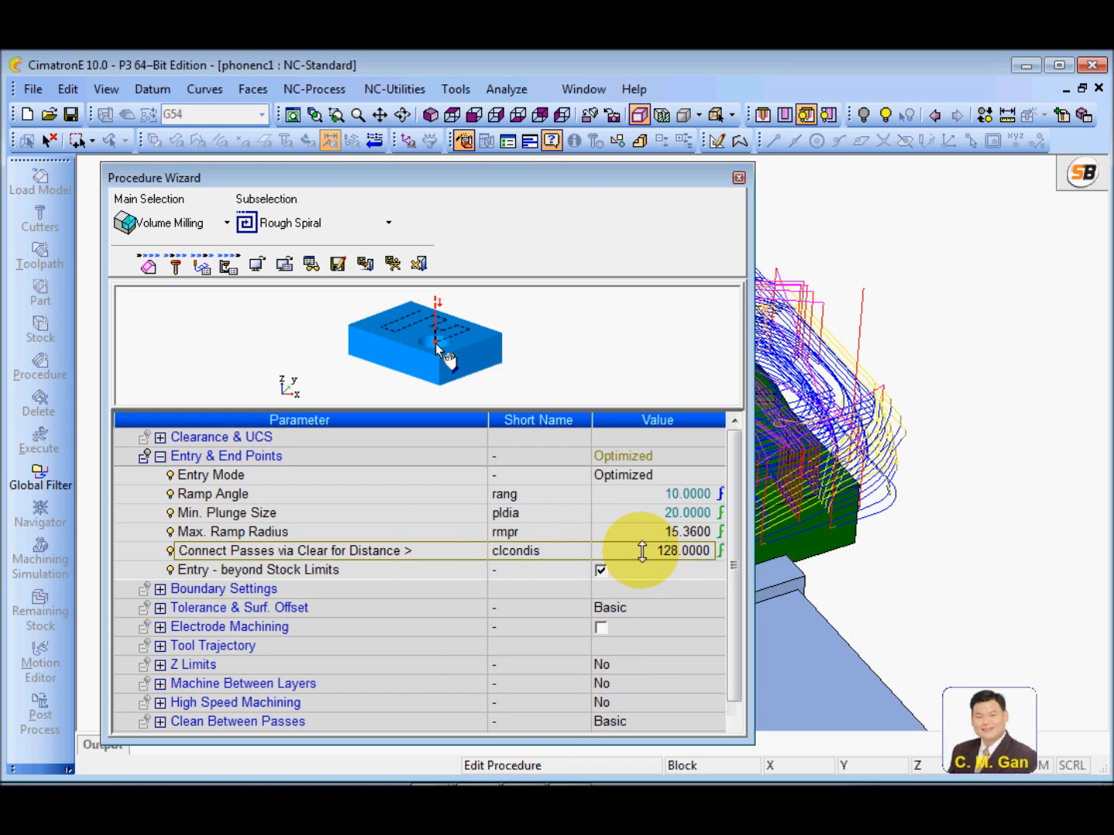
pyautogui.click(641, 551)
pyautogui.click(438, 549)
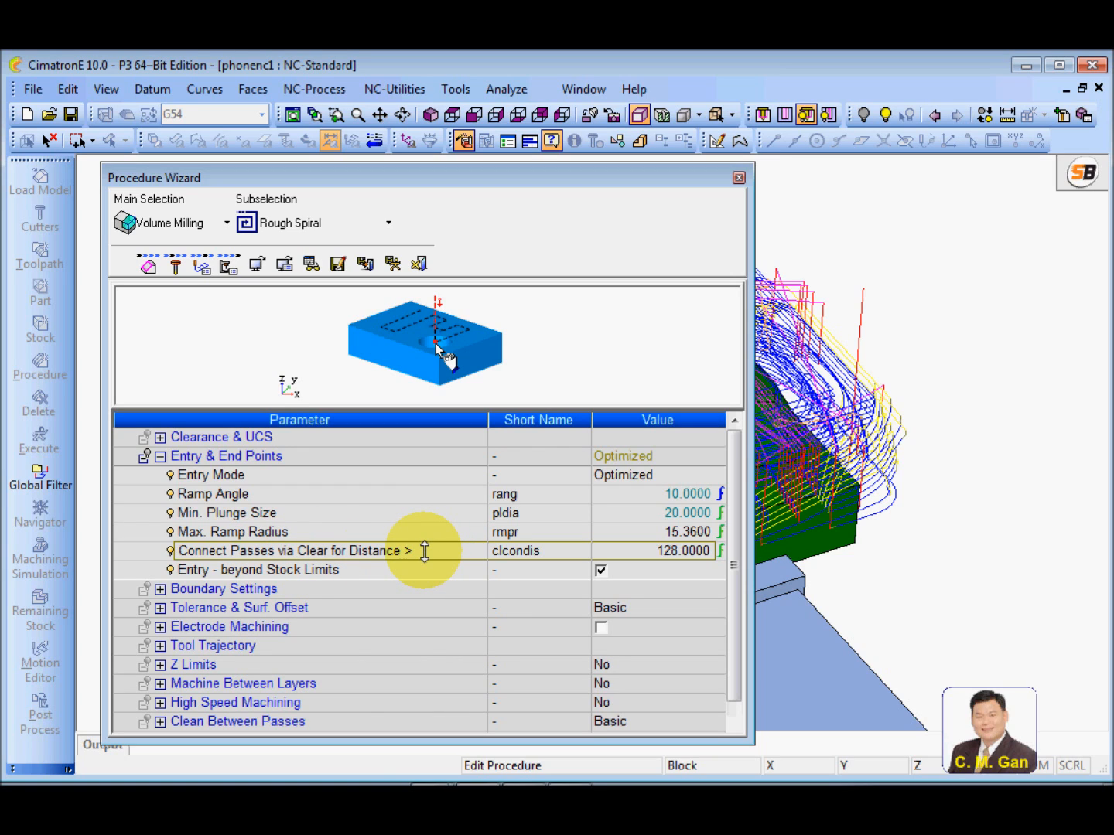
pyautogui.click(642, 549)
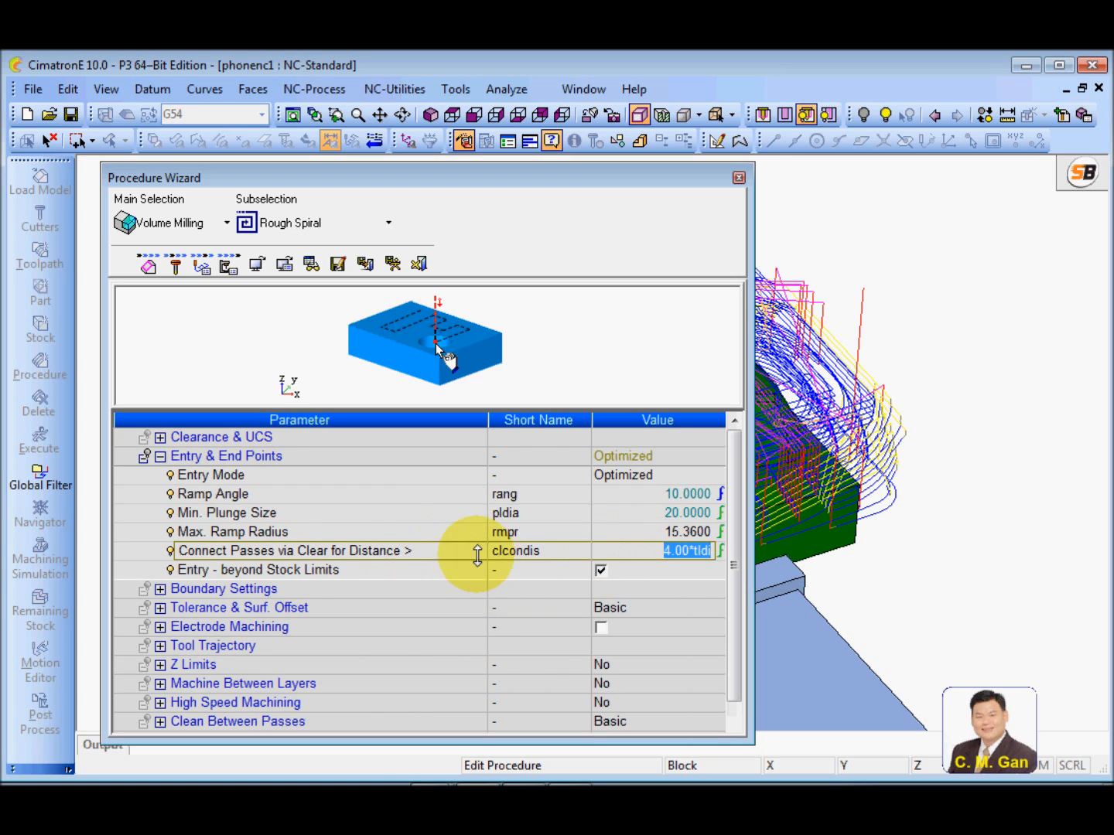
pyautogui.click(450, 551)
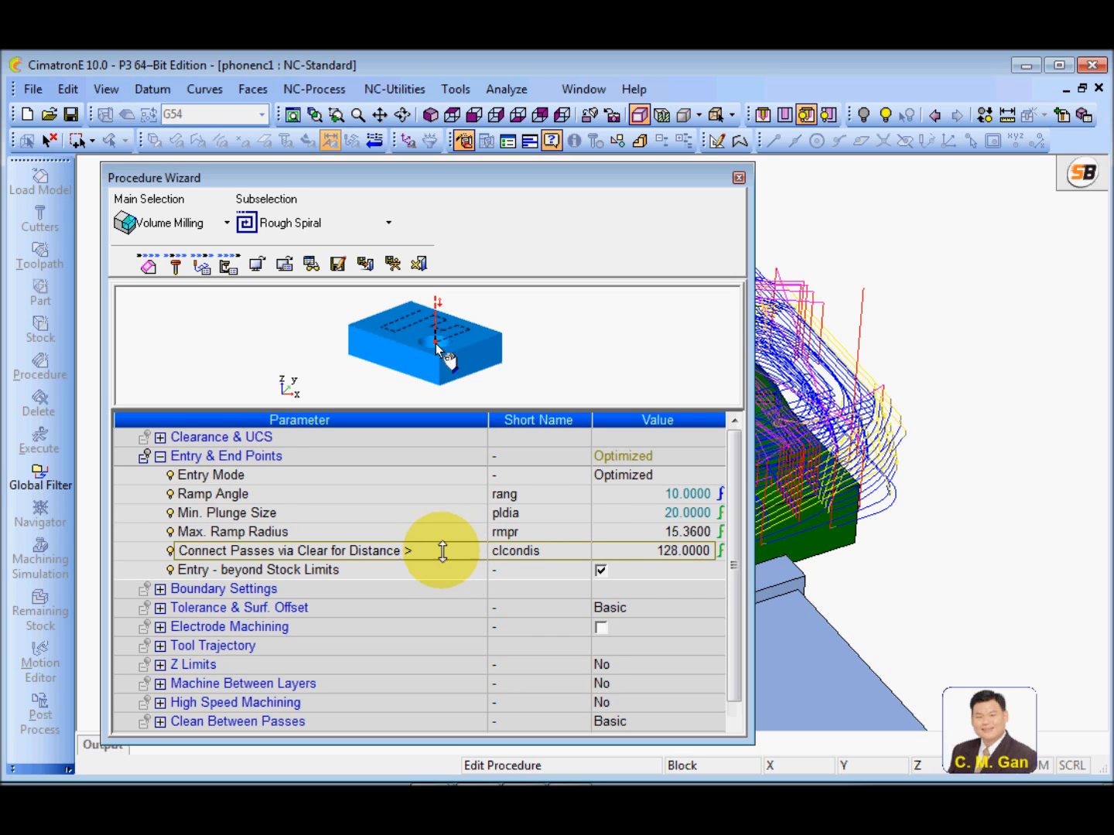
# Collapse the Entry & End Points group and review the parameters under Boundary Settings
pyautogui.click(160, 457)
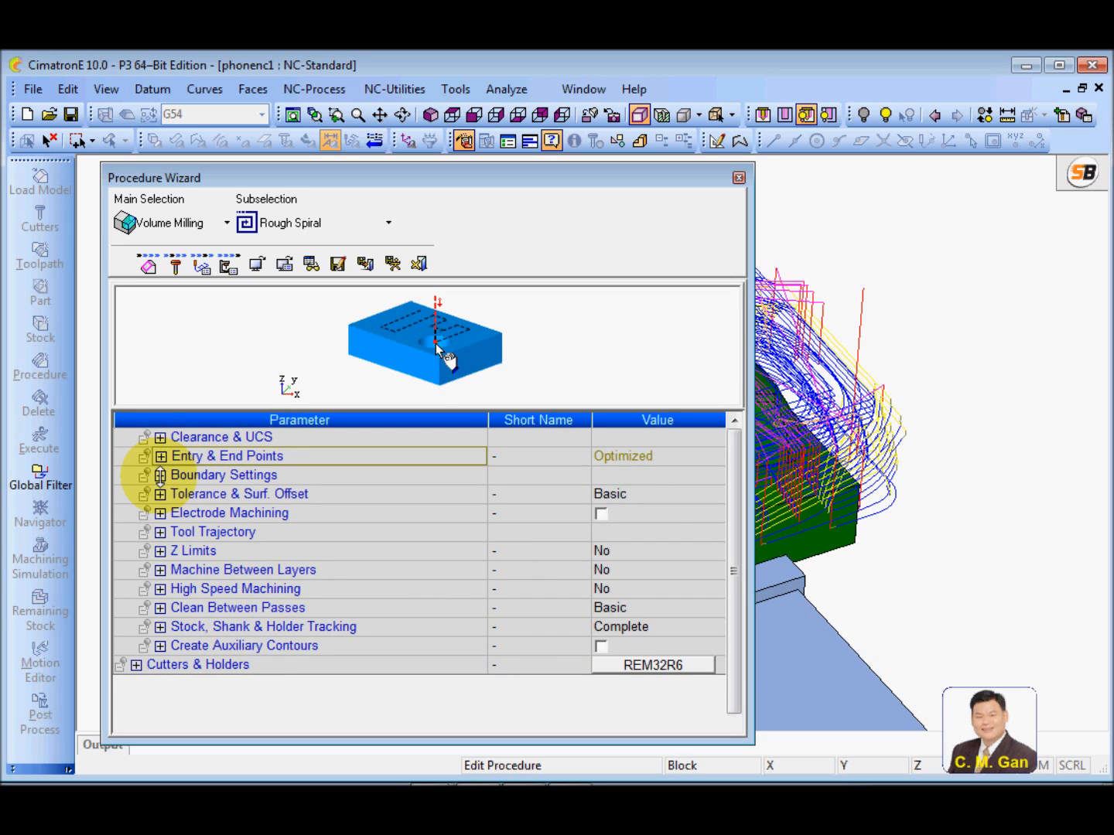
pyautogui.click(161, 475)
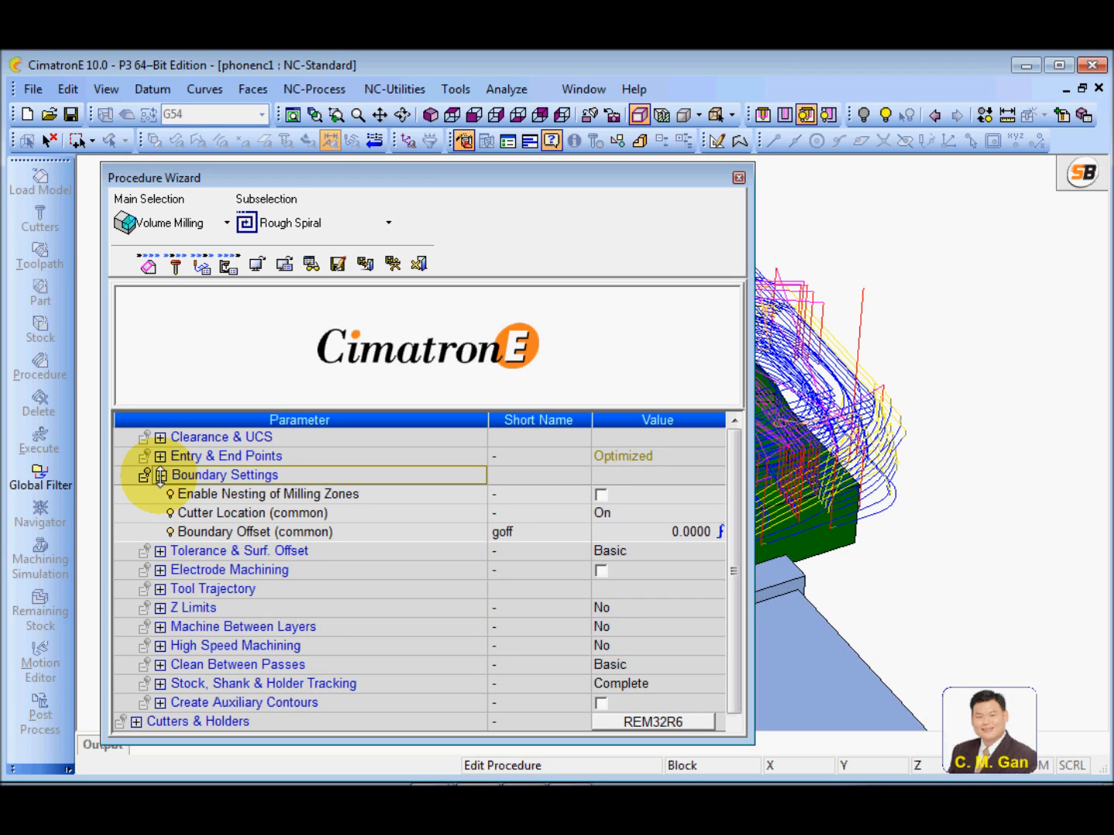
pyautogui.click(160, 476)
# Expand the Tolerance & Surf. Offset group, widen the Procedure Wizard and adjust its parameter table's column widths
pyautogui.click(160, 494)
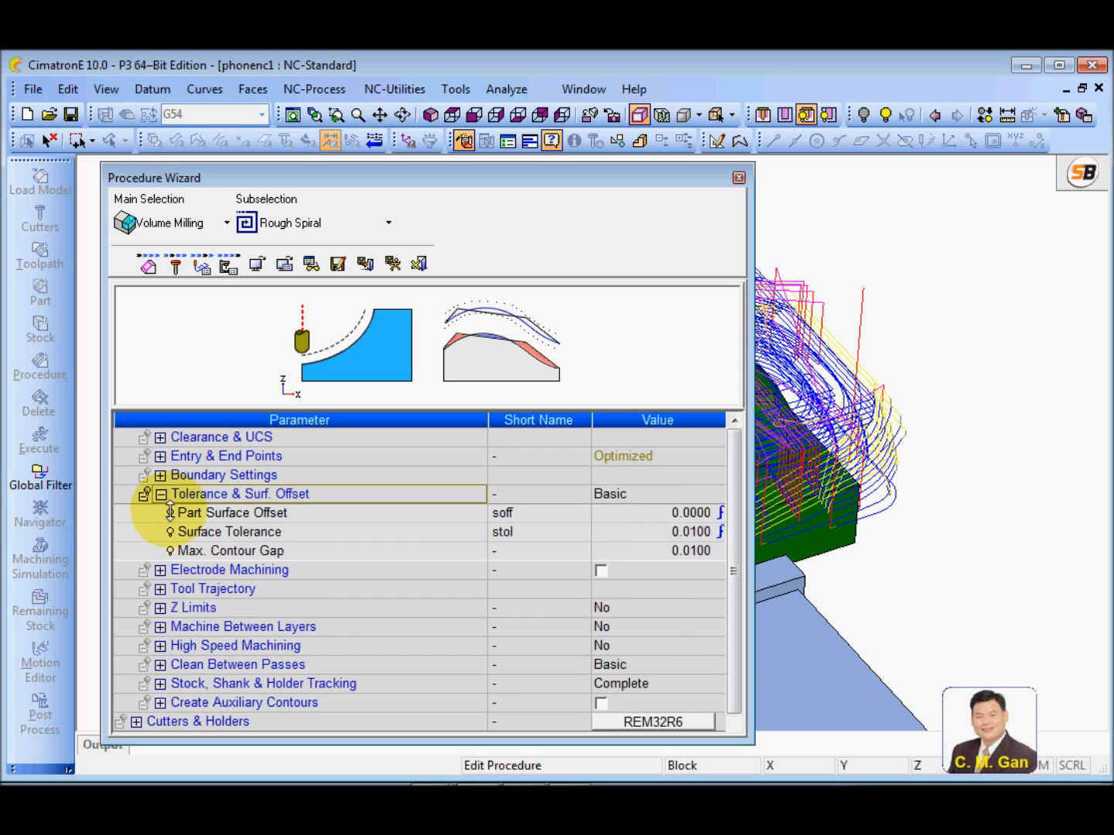
pyautogui.moveTo(754, 504); pyautogui.dragTo(797, 505)
pyautogui.moveTo(546, 419); pyautogui.dragTo(401, 429)
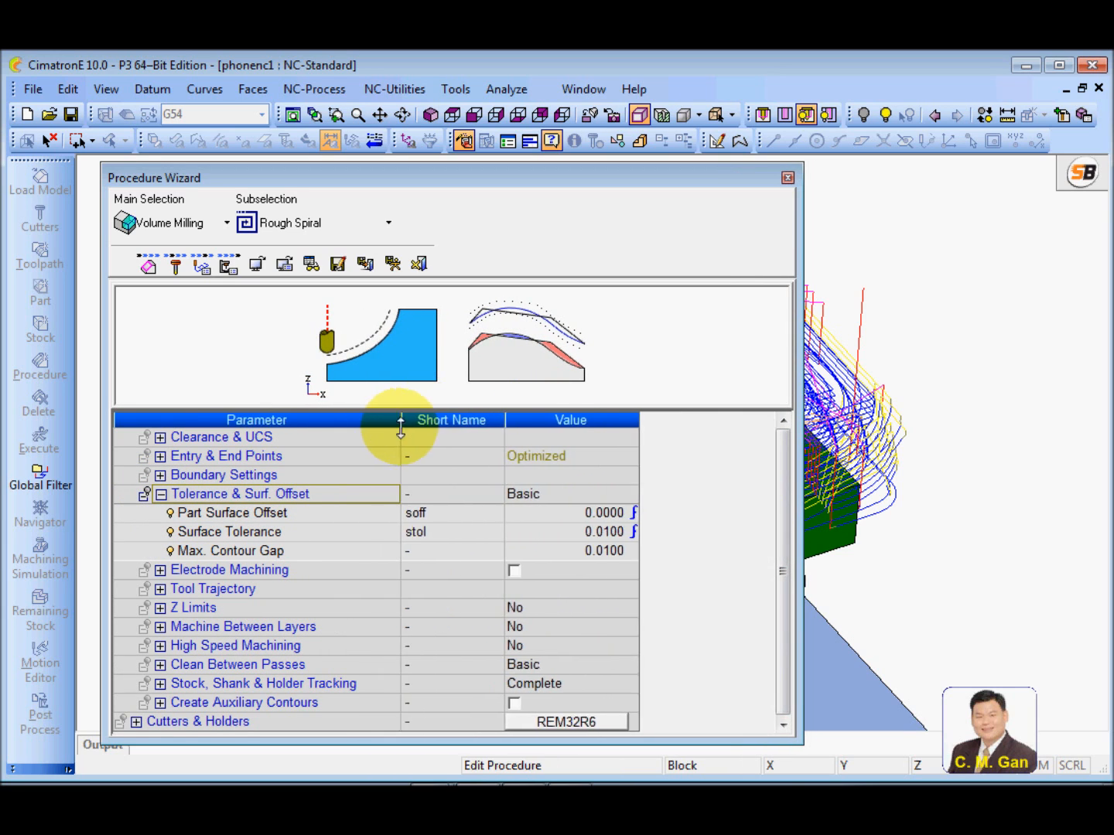
pyautogui.moveTo(505, 420); pyautogui.dragTo(540, 419)
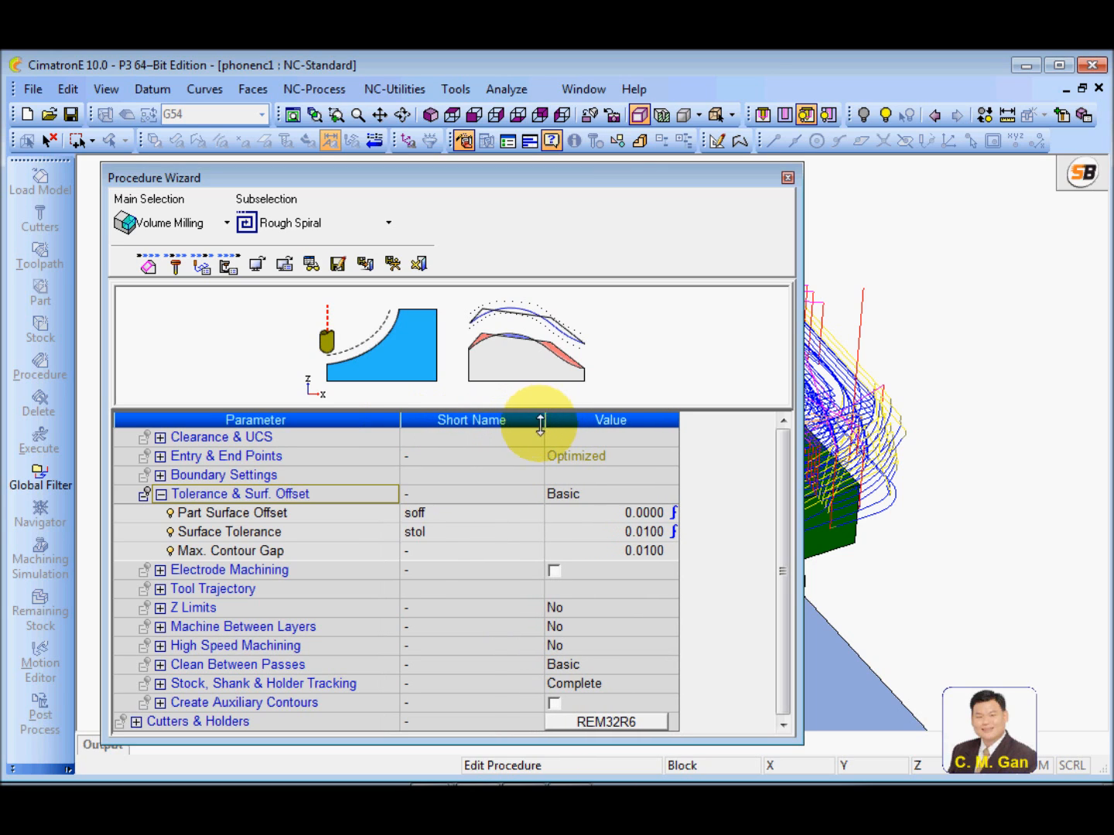
# Set the Part Surface Offset to 1 and move on to the Surface Tolerance parameter
pyautogui.click(314, 512)
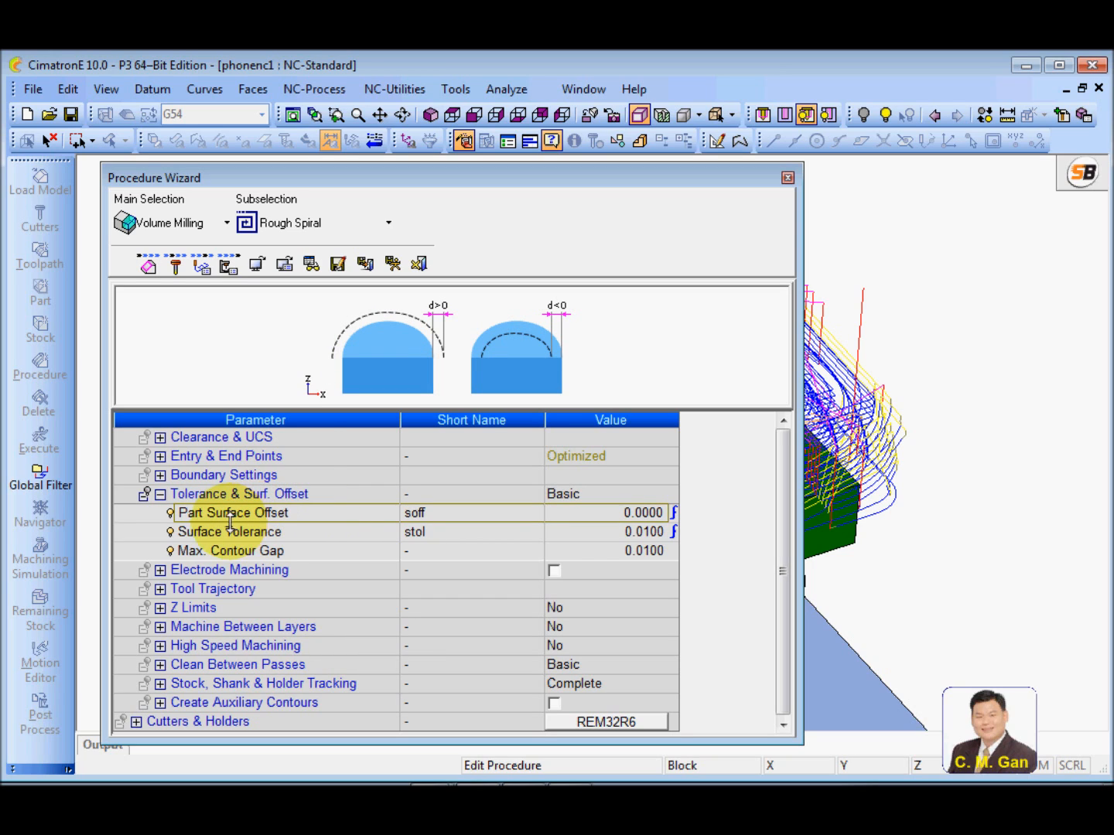
pyautogui.click(586, 514)
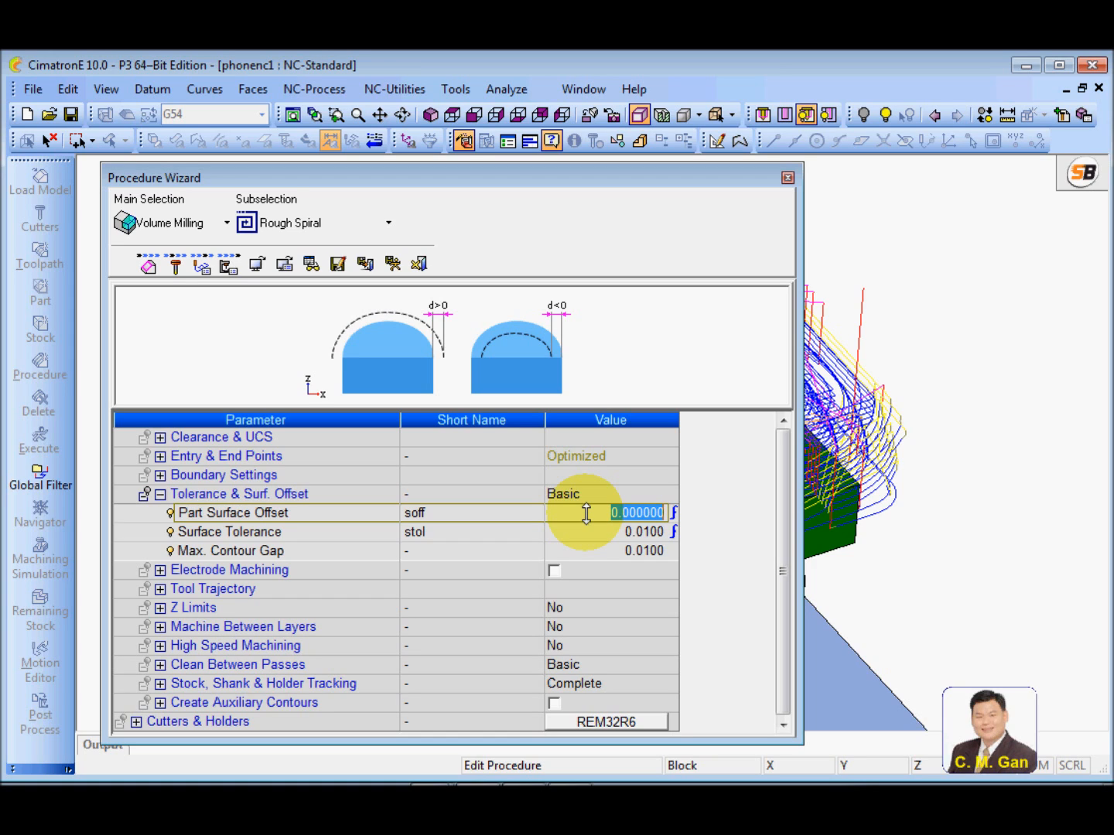
pyautogui.write('1')
pyautogui.press('Return')
pyautogui.click(567, 512)
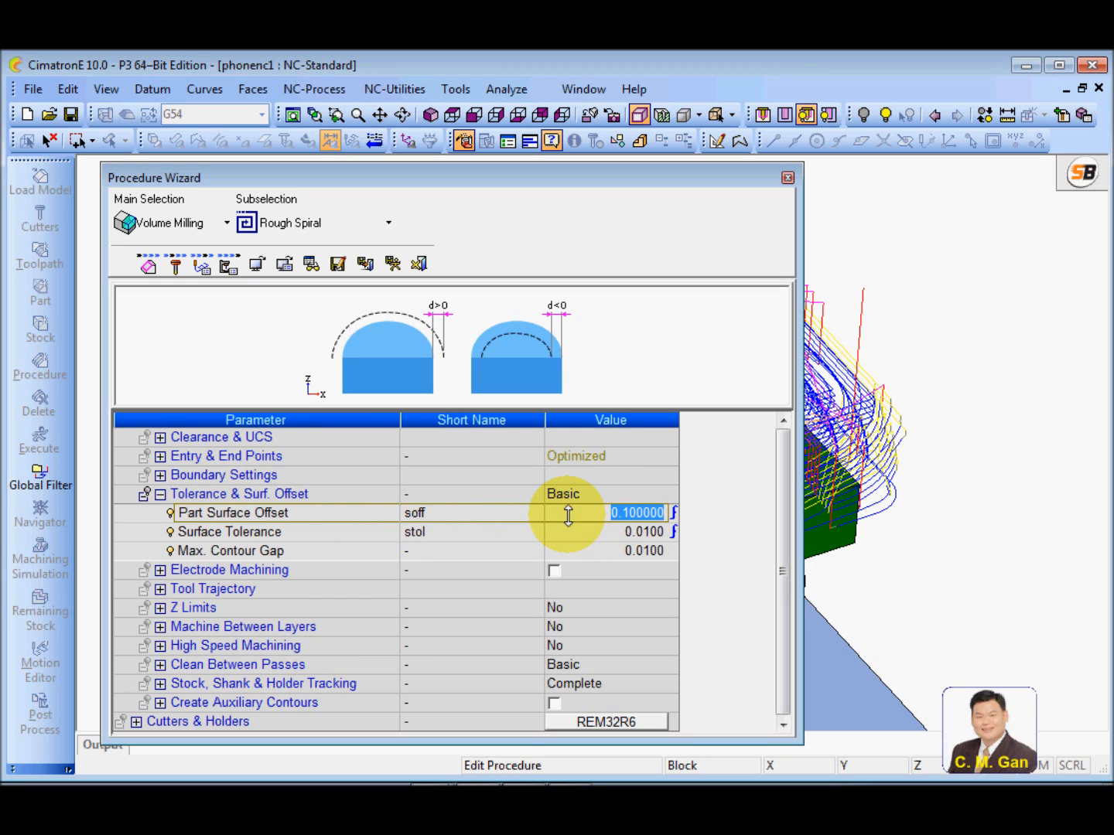
pyautogui.write('1')
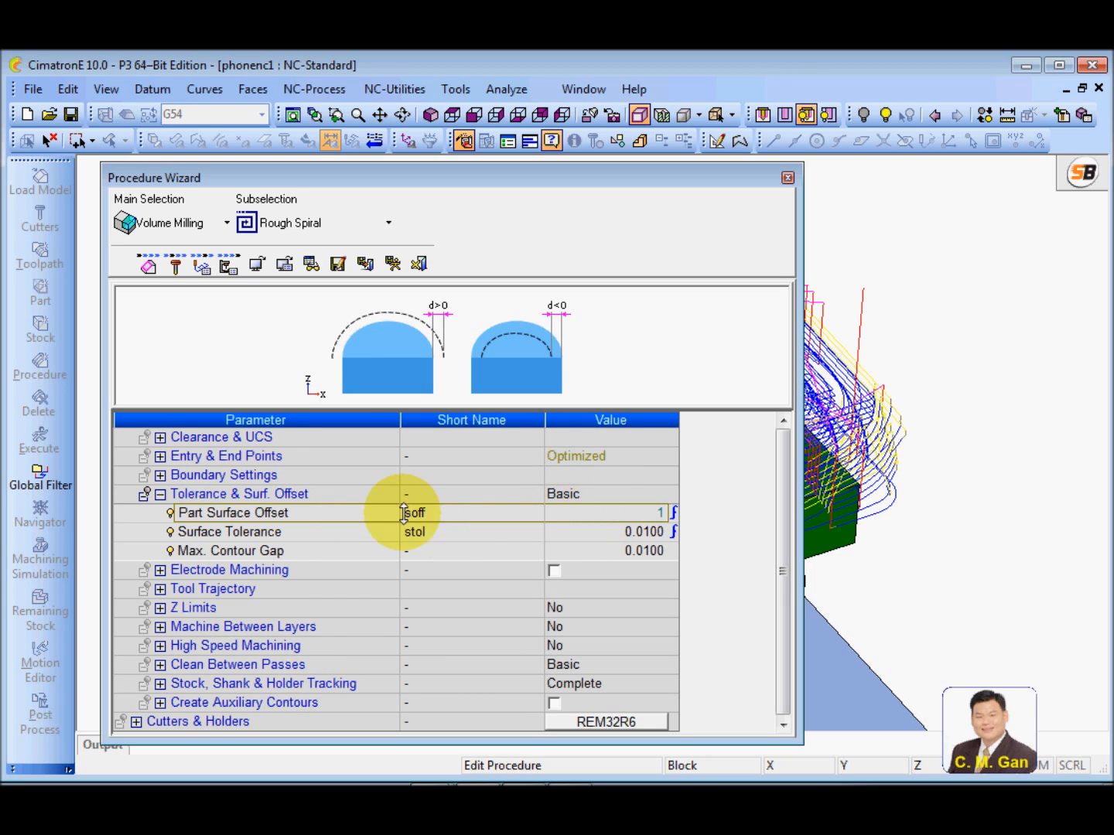
pyautogui.press('Return')
pyautogui.click(353, 540)
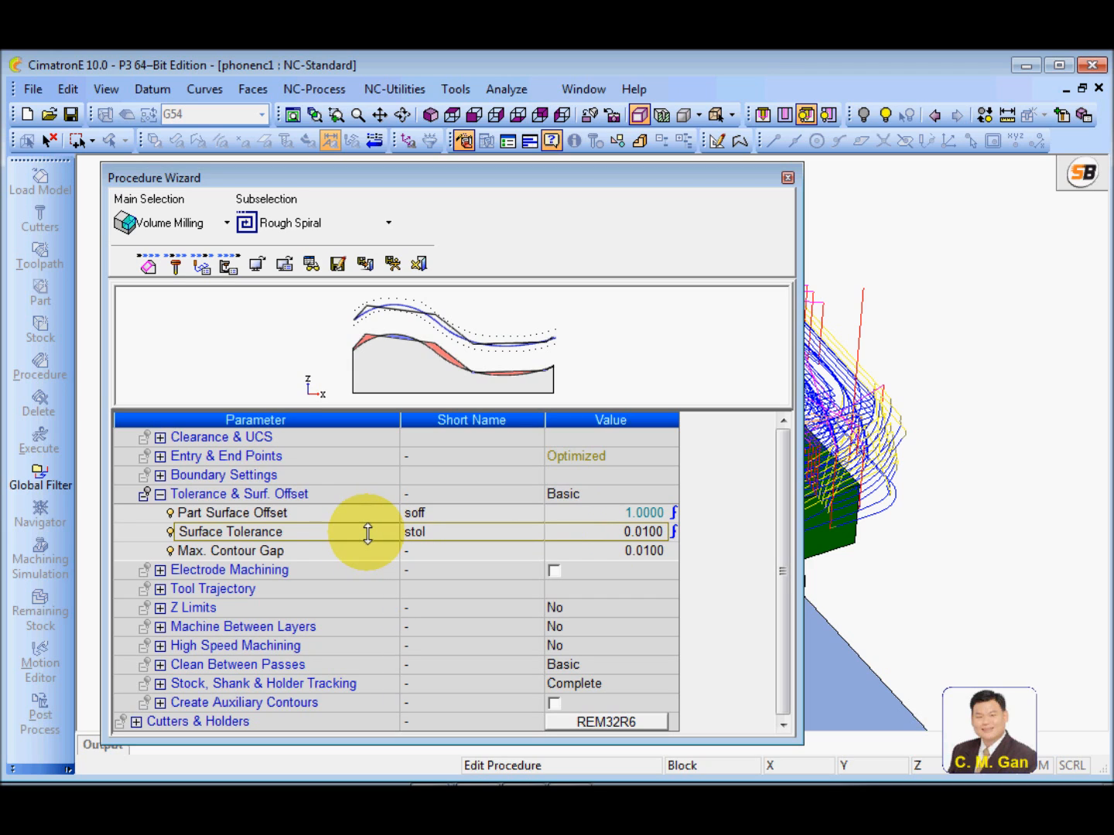
# Compare the illustrations for the Part Surface Offset and Surface Tolerance parameters
pyautogui.click(273, 514)
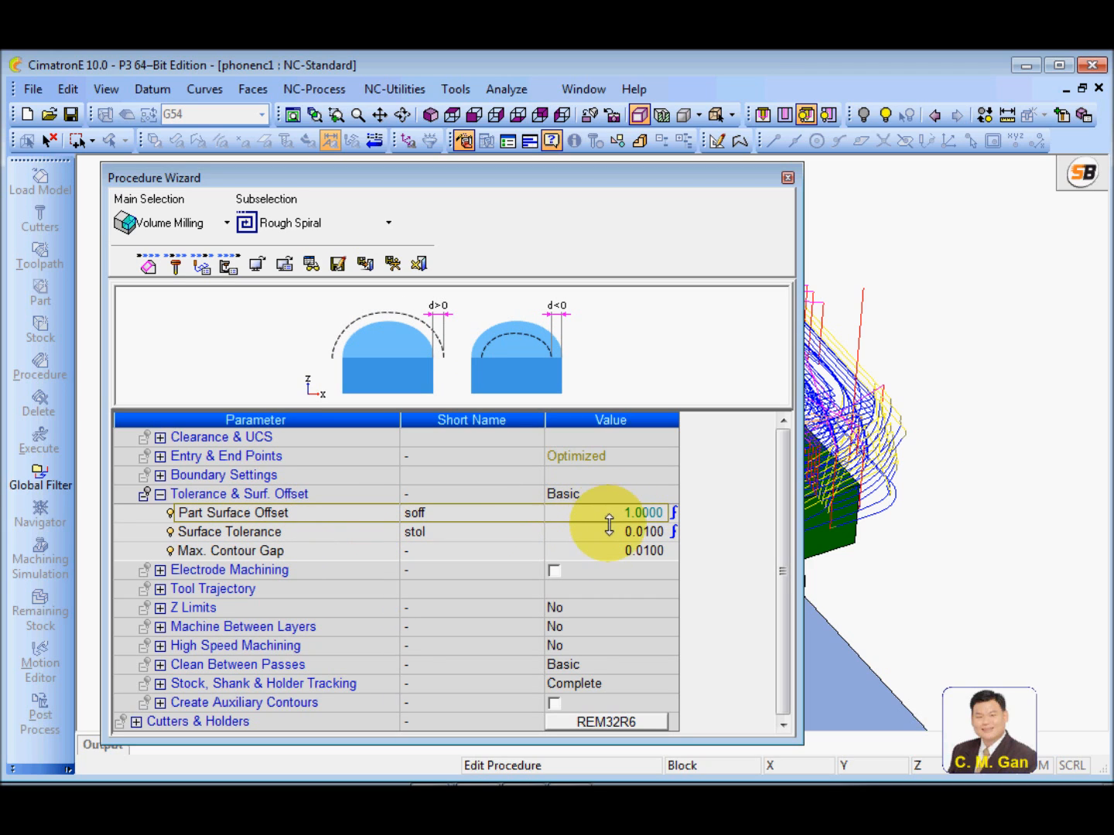
pyautogui.click(303, 533)
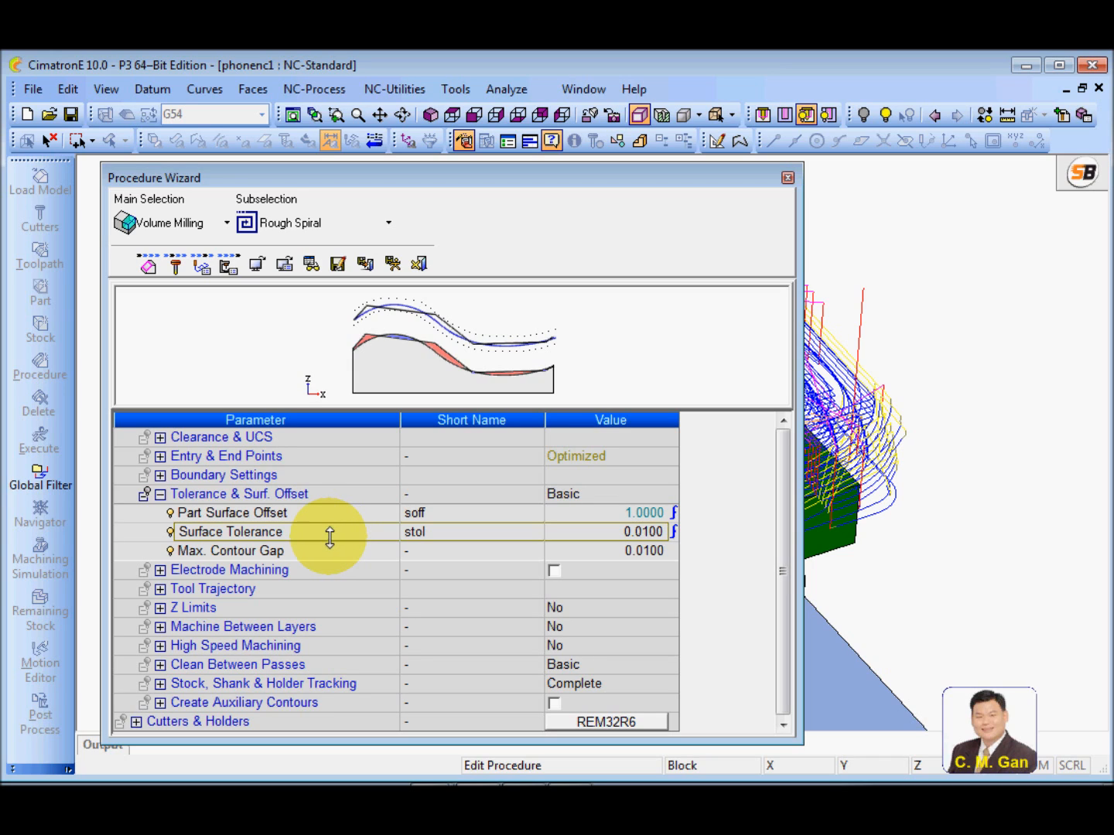
pyautogui.click(289, 512)
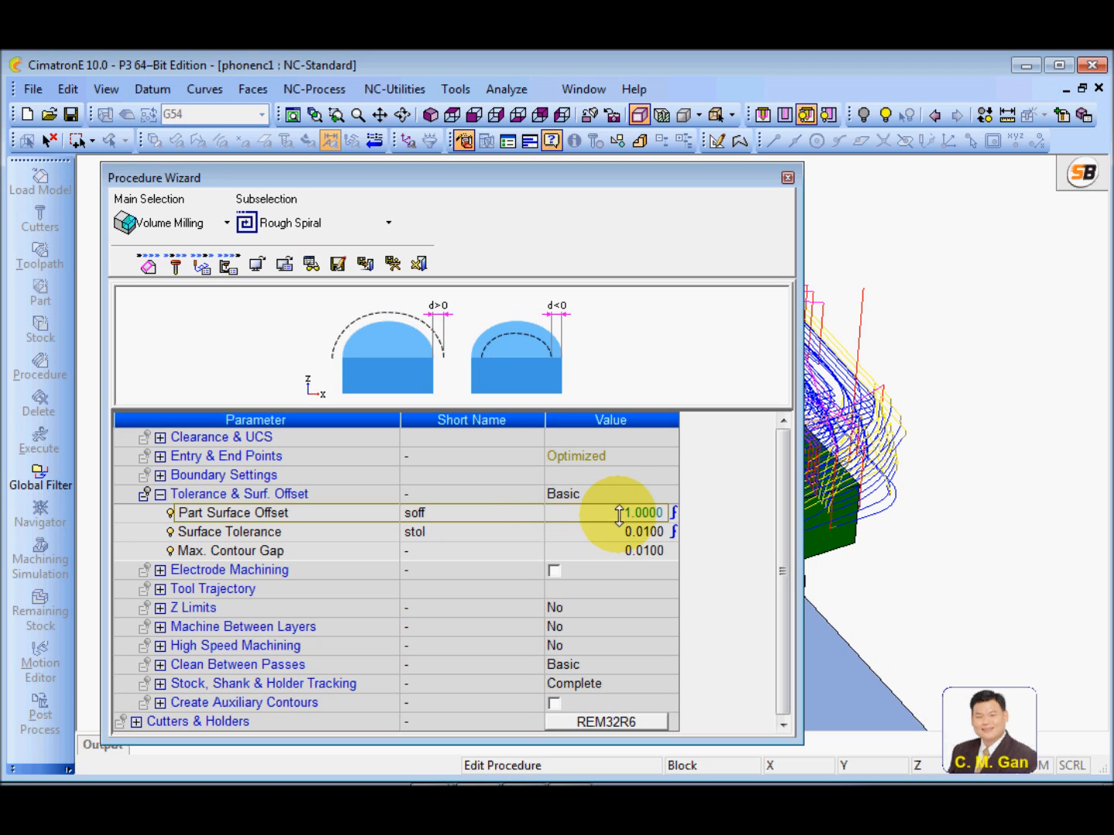
pyautogui.click(348, 532)
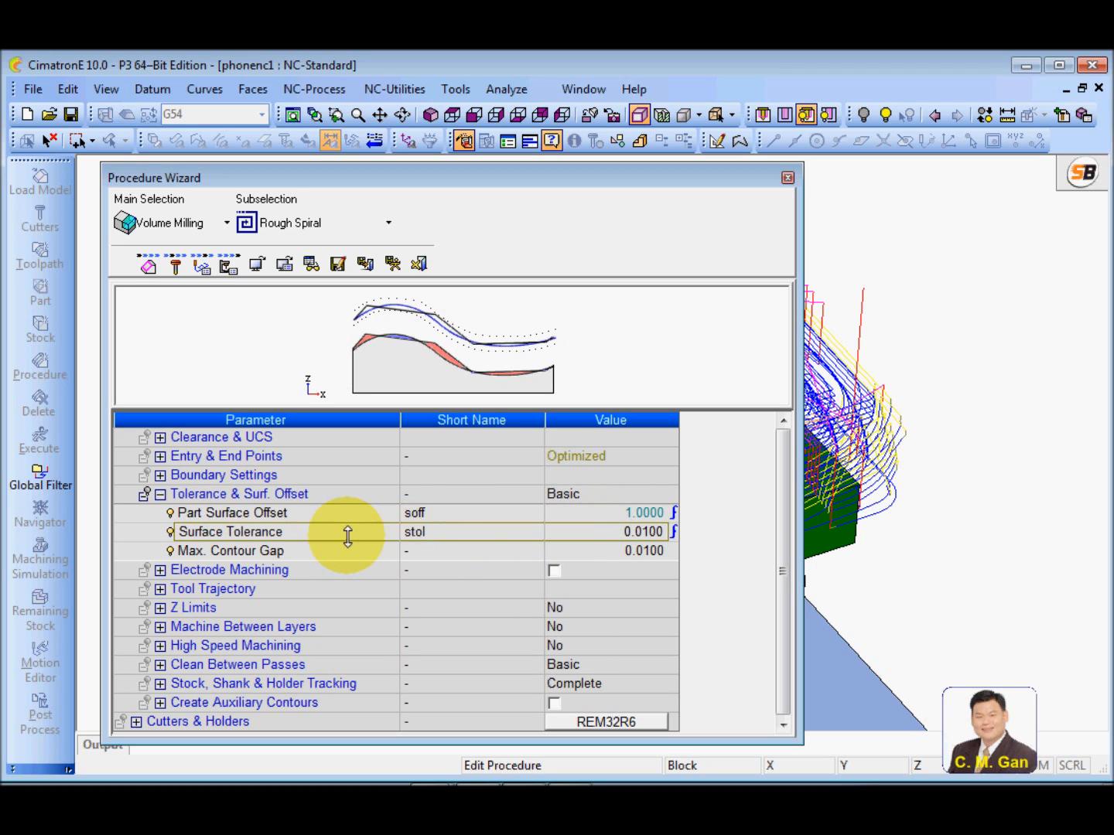
# Set the Surface Tolerance to 0.5
pyautogui.click(567, 531)
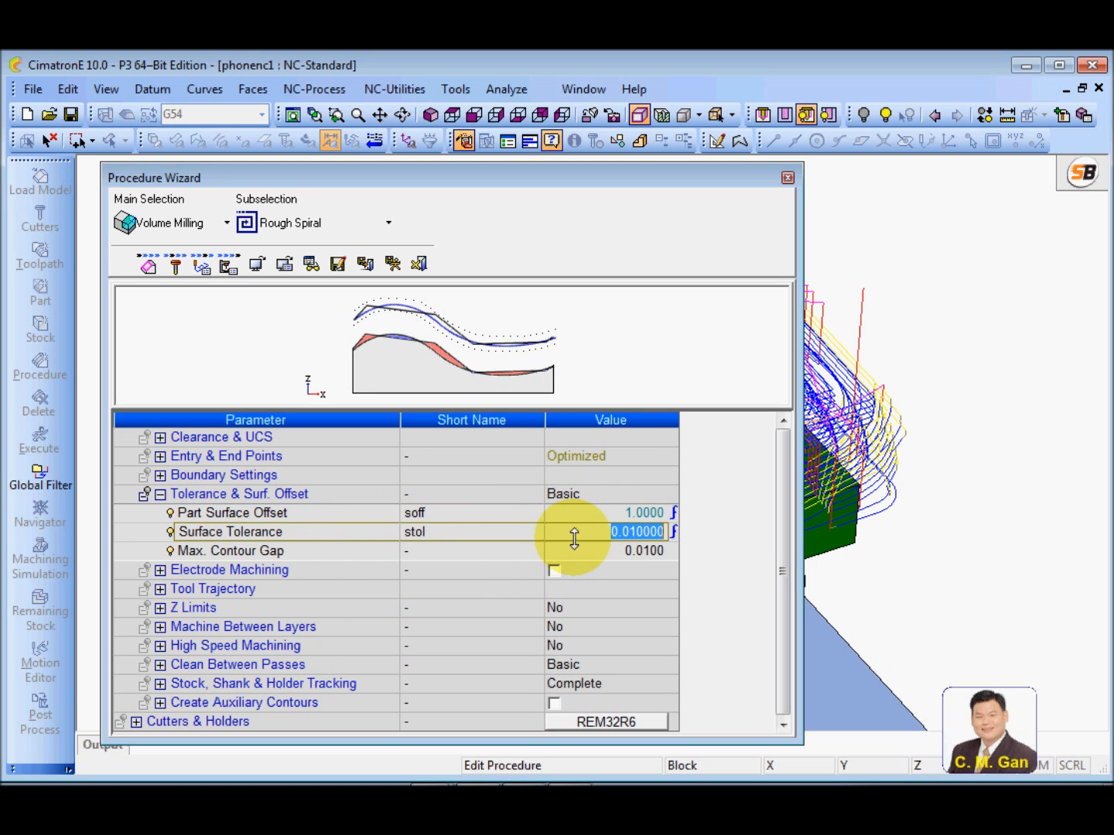
pyautogui.write('.')
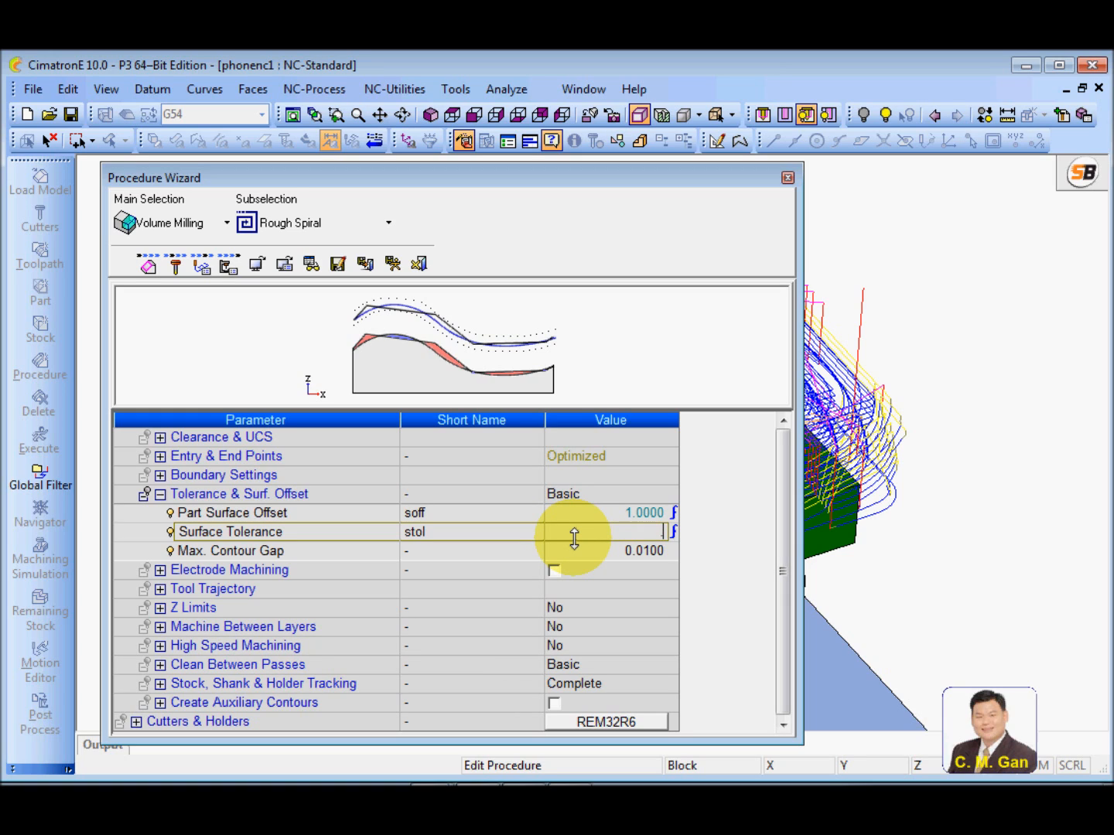
pyautogui.write('5')
pyautogui.press('Return')
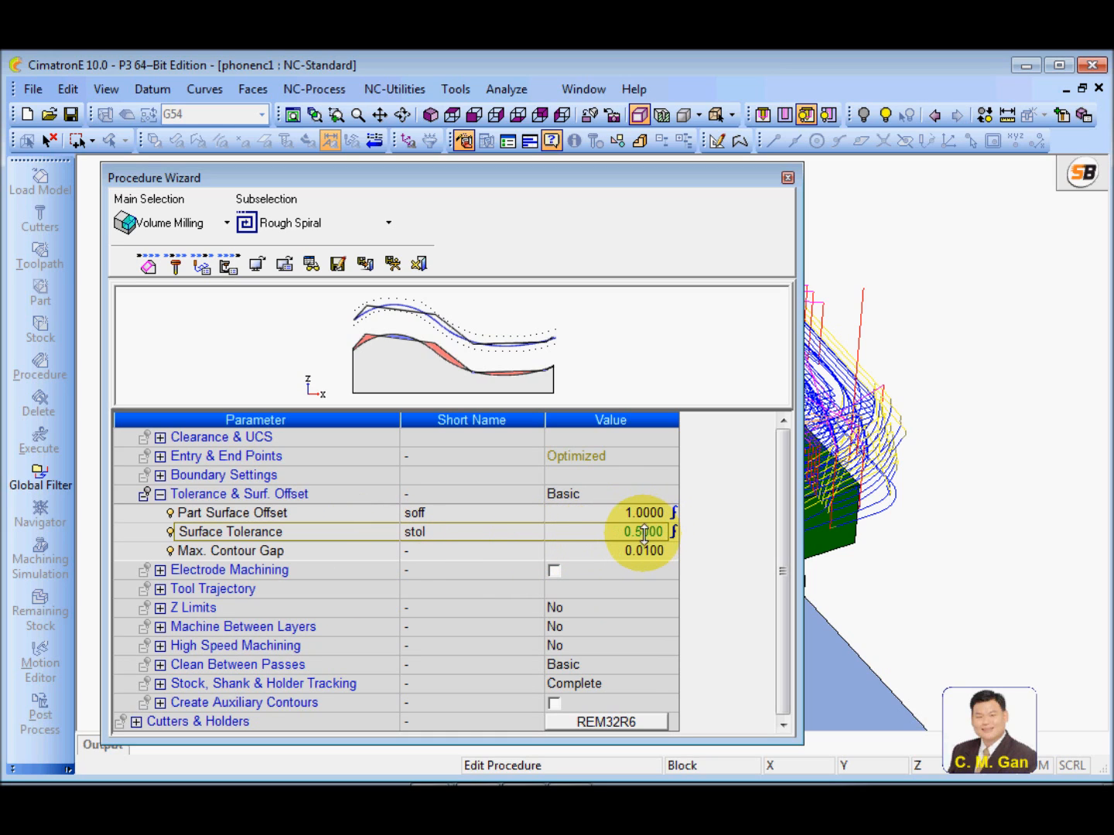
# Set the Surface Tolerance to 0.1
pyautogui.click(581, 534)
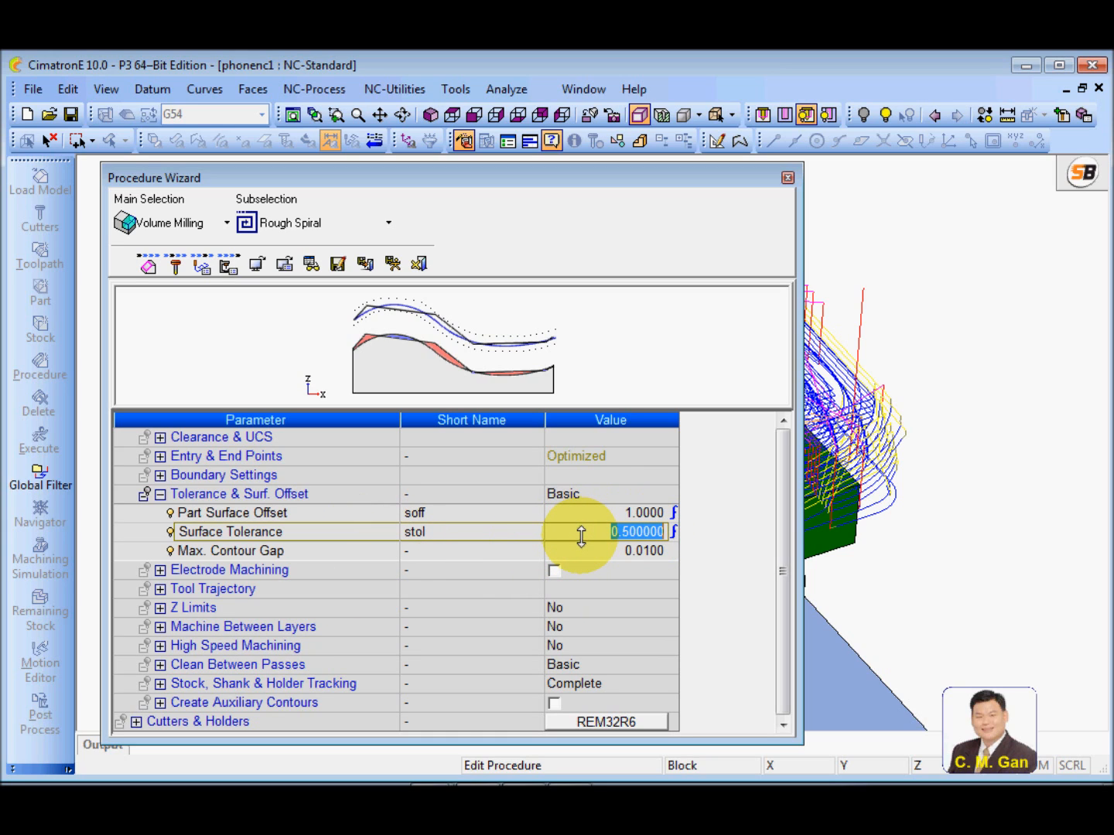
pyautogui.write('.1')
pyautogui.press('Return')
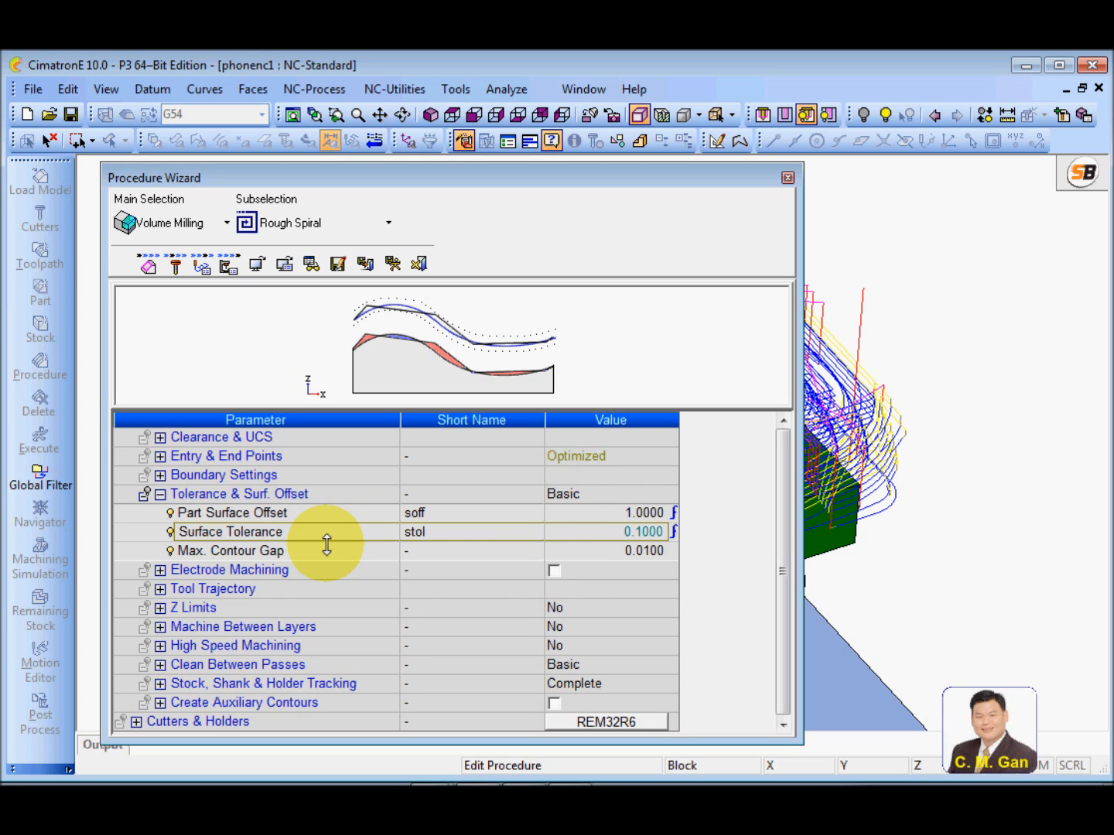
# Review Max. Contour Gap and Part Surface Offset, and collapse the Tolerance & Surf. Offset group
pyautogui.click(296, 551)
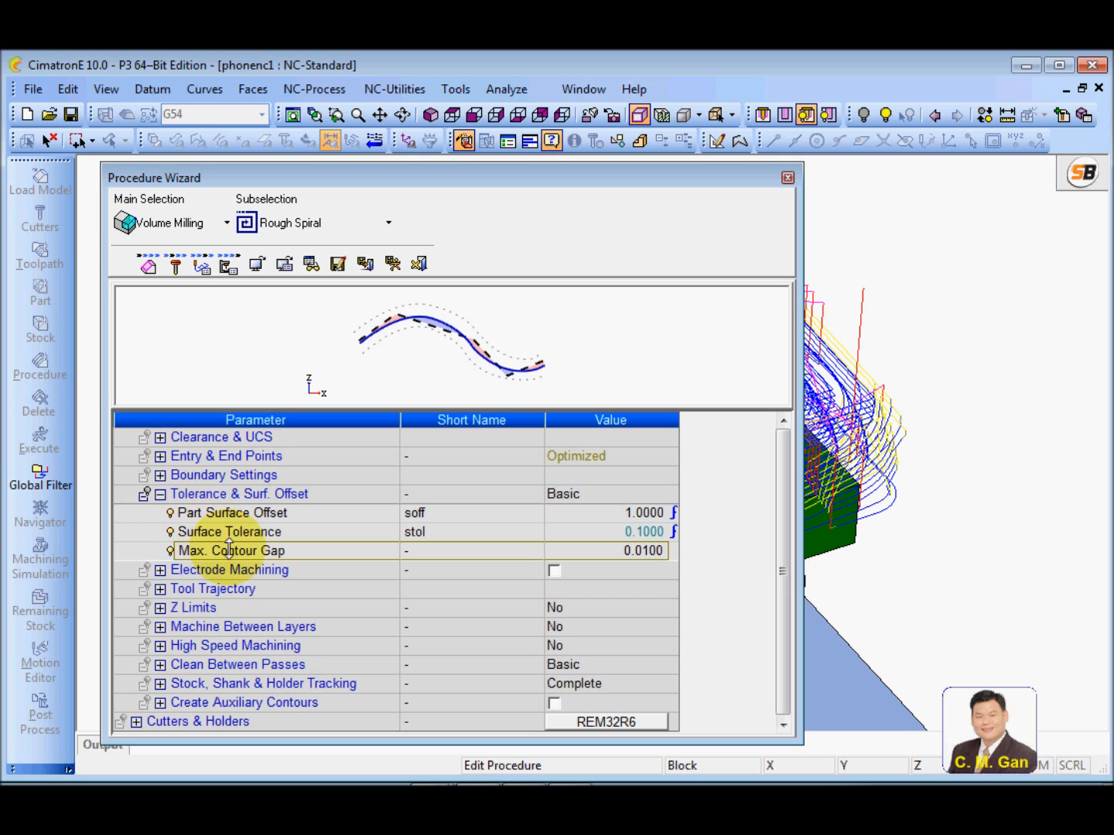
pyautogui.click(222, 511)
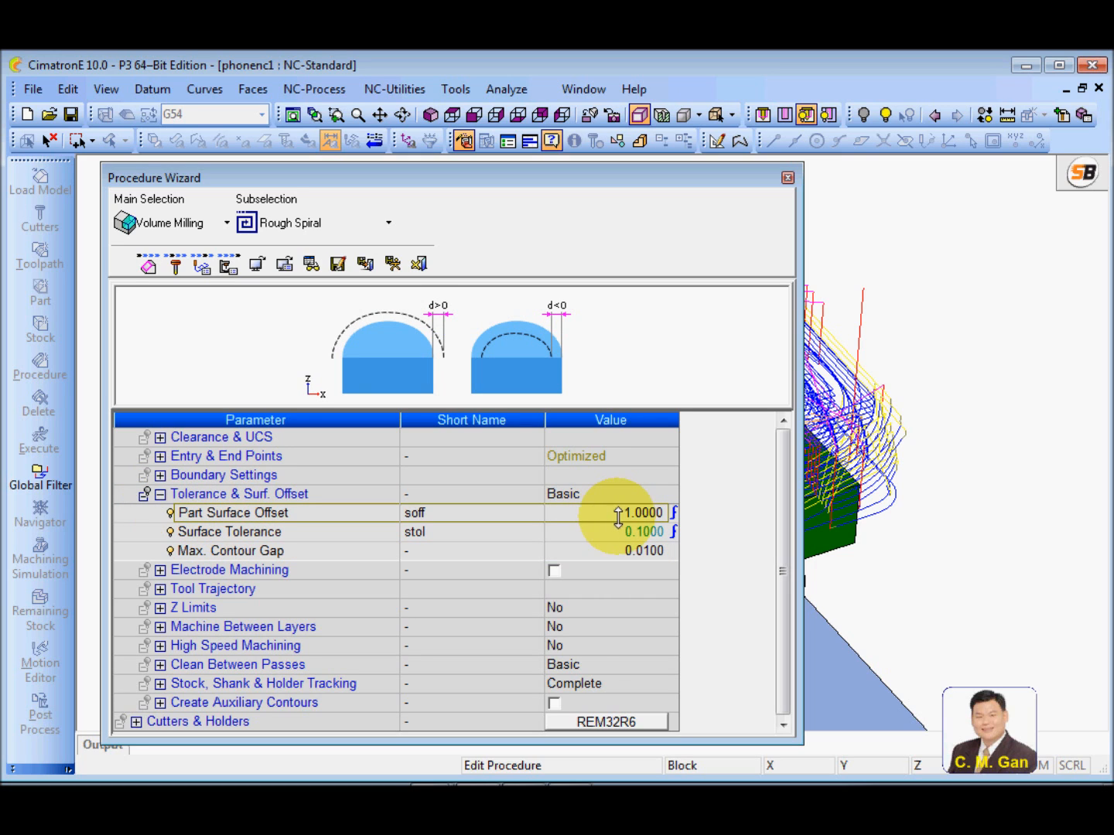
pyautogui.click(161, 494)
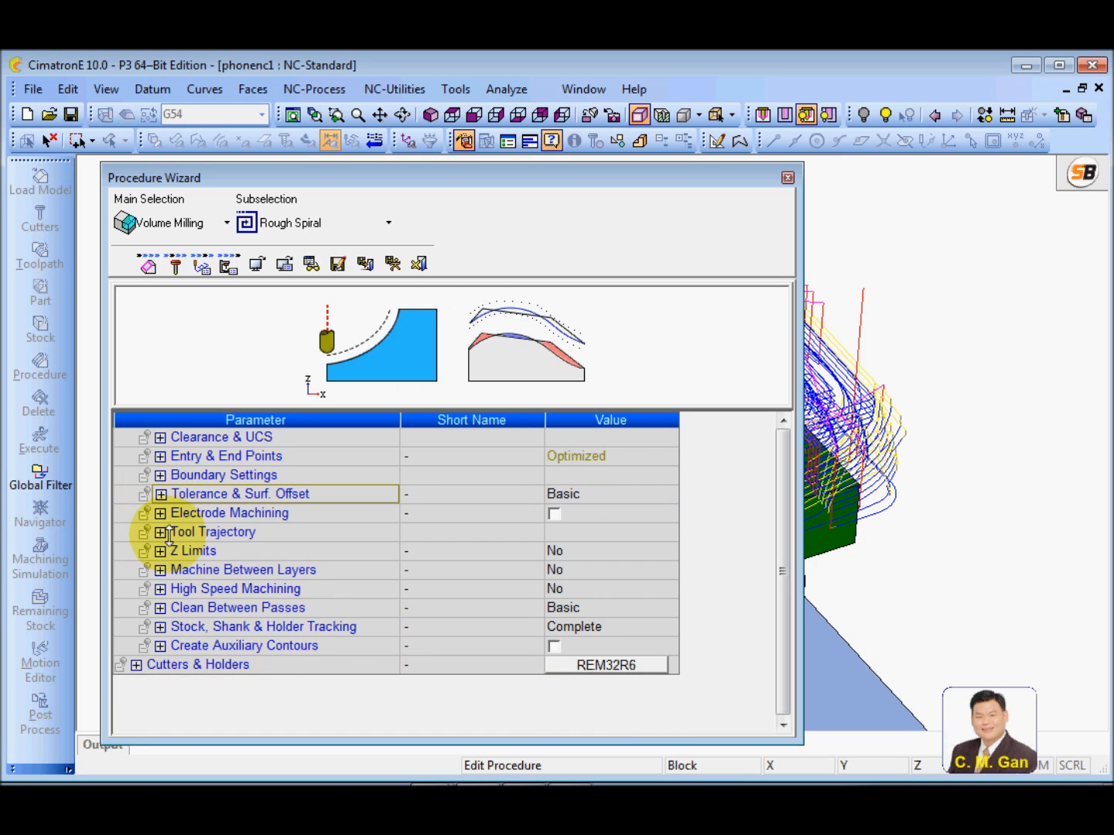
pyautogui.click(158, 513)
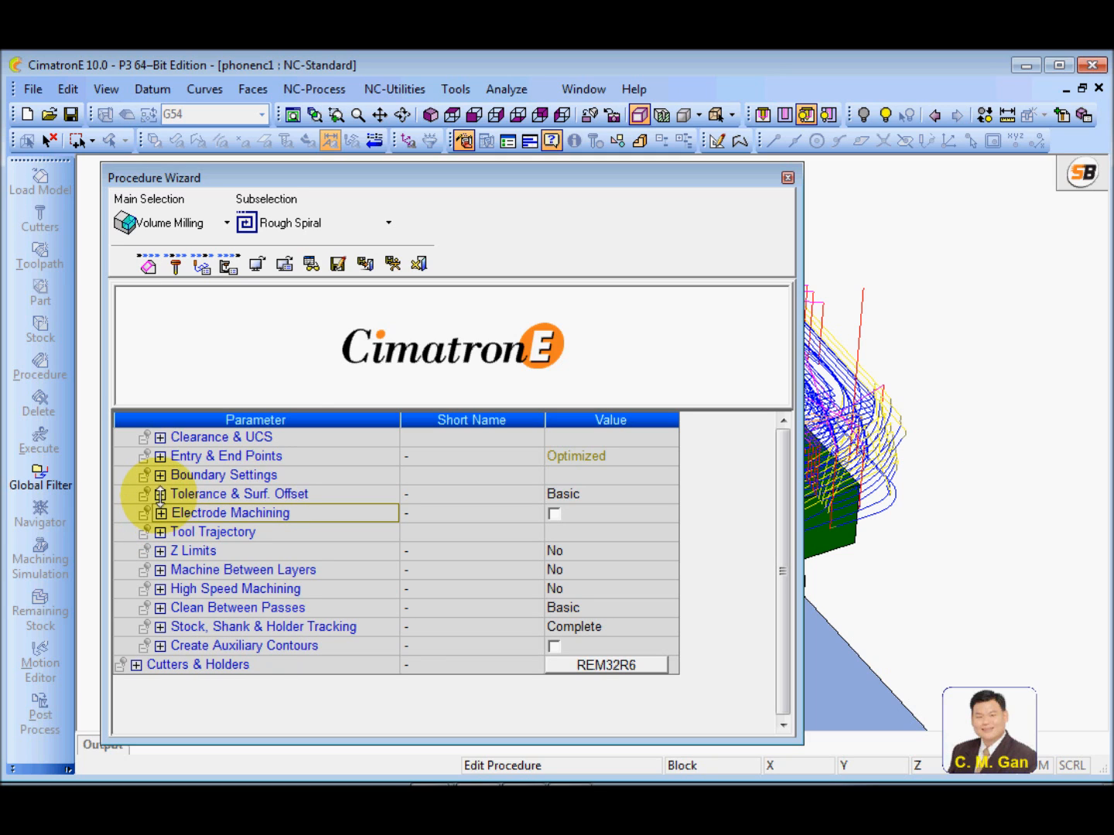
pyautogui.click(160, 493)
pyautogui.click(267, 513)
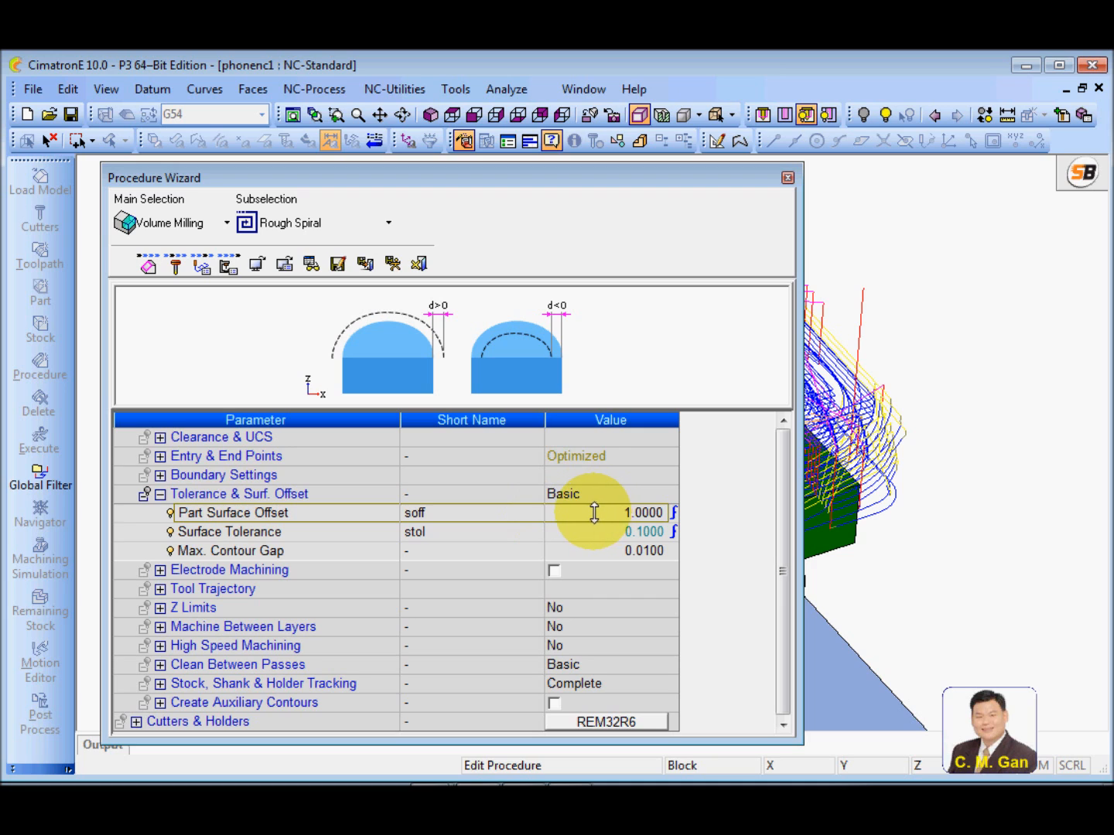
pyautogui.click(159, 494)
# Enable Electrode Machining to examine its 2D Orbit and Spark Gap + 3D Orbit parameters, and disable it again
pyautogui.click(554, 513)
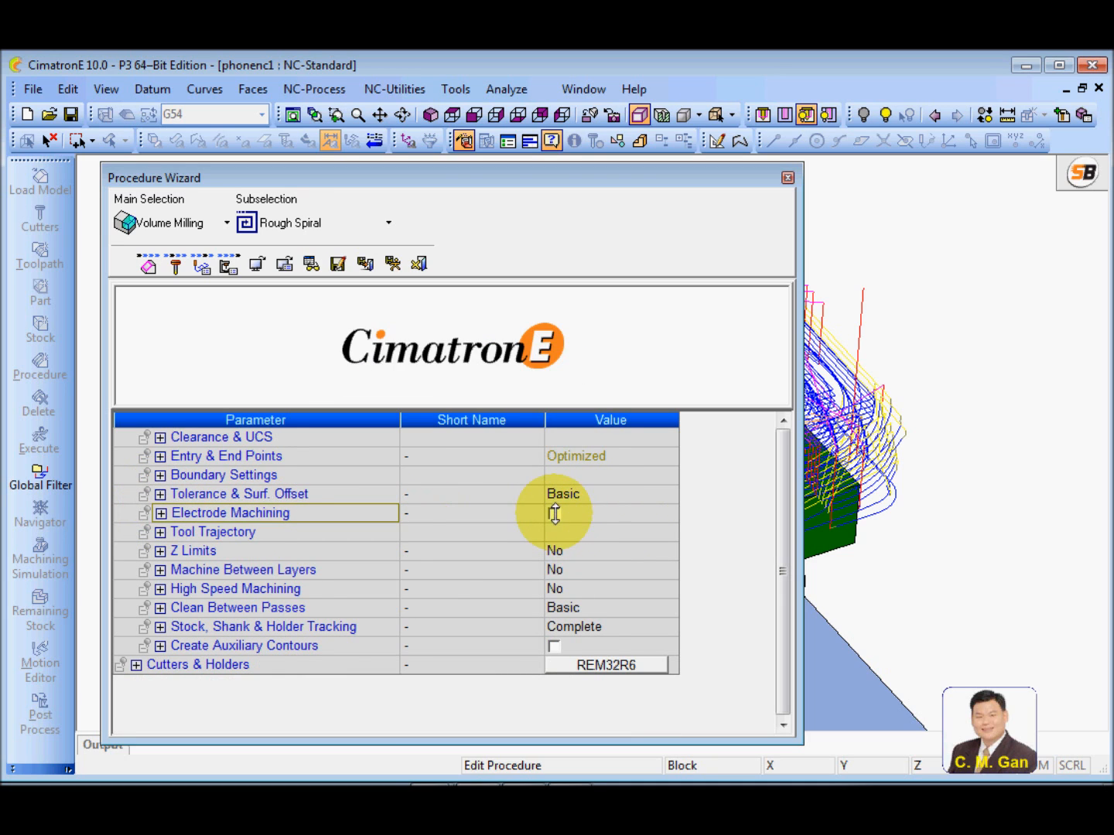
pyautogui.click(273, 530)
pyautogui.click(579, 532)
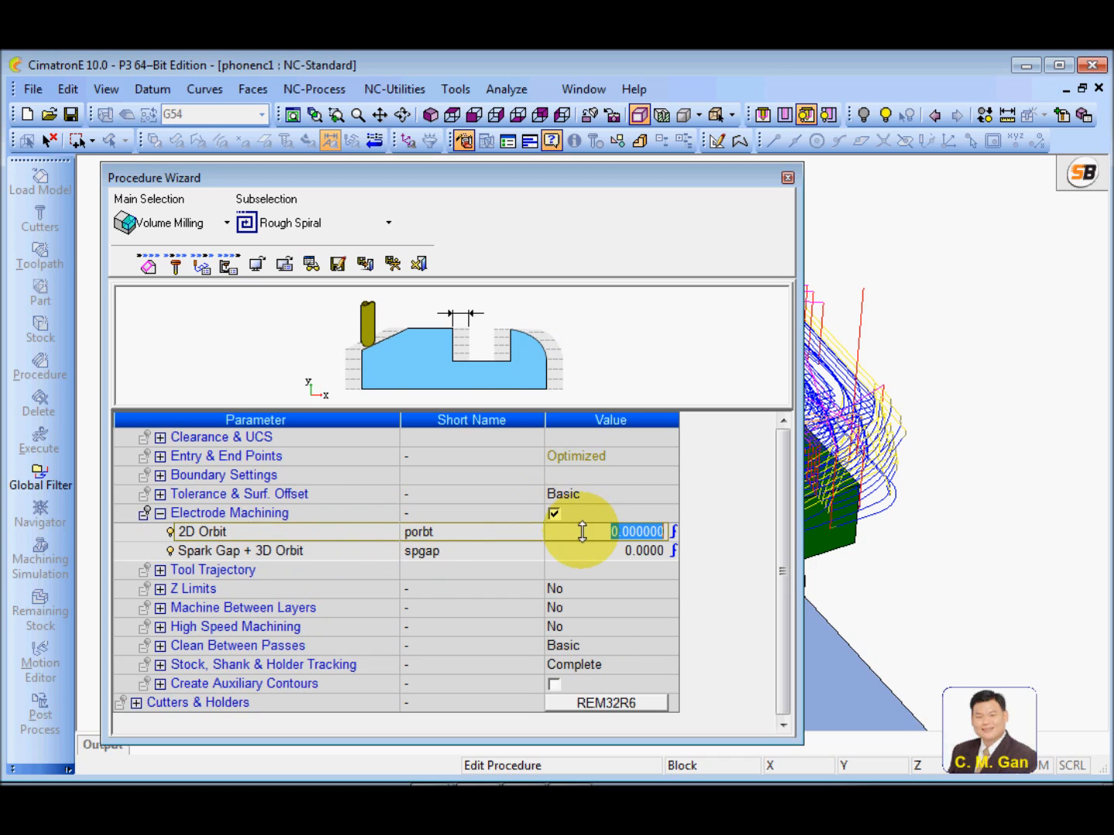
pyautogui.click(346, 550)
pyautogui.click(587, 551)
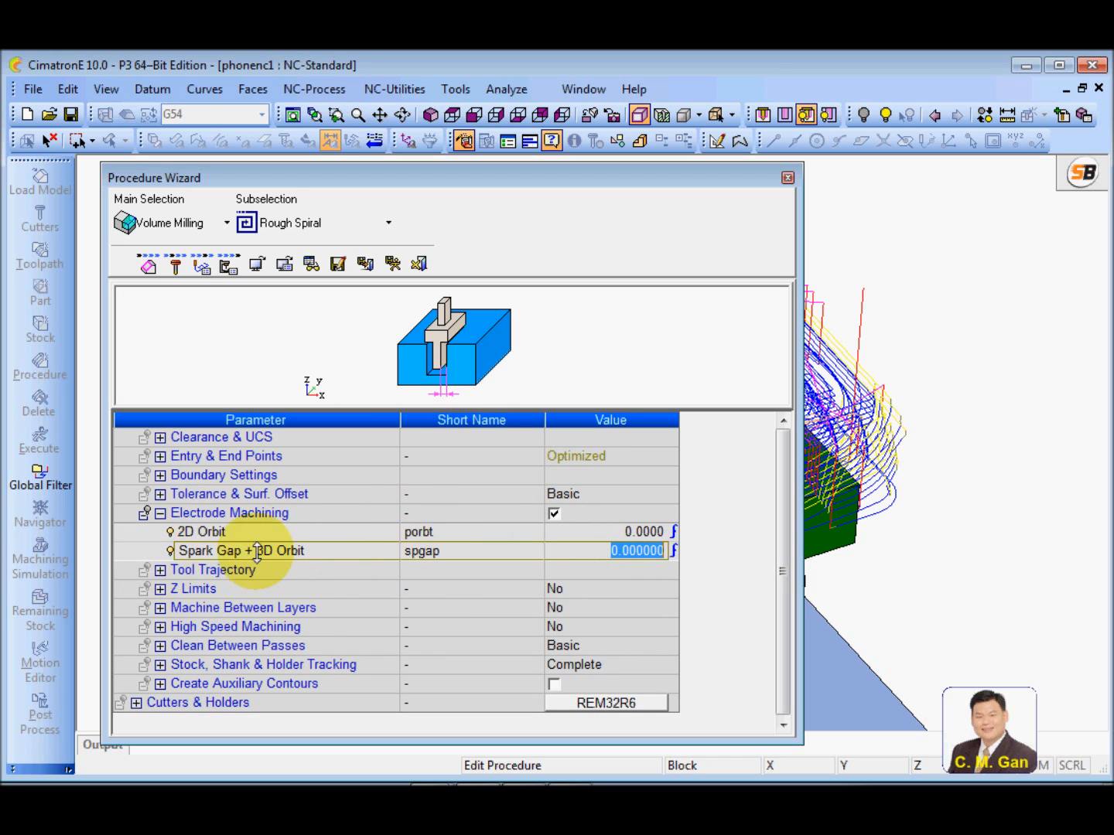
pyautogui.click(554, 513)
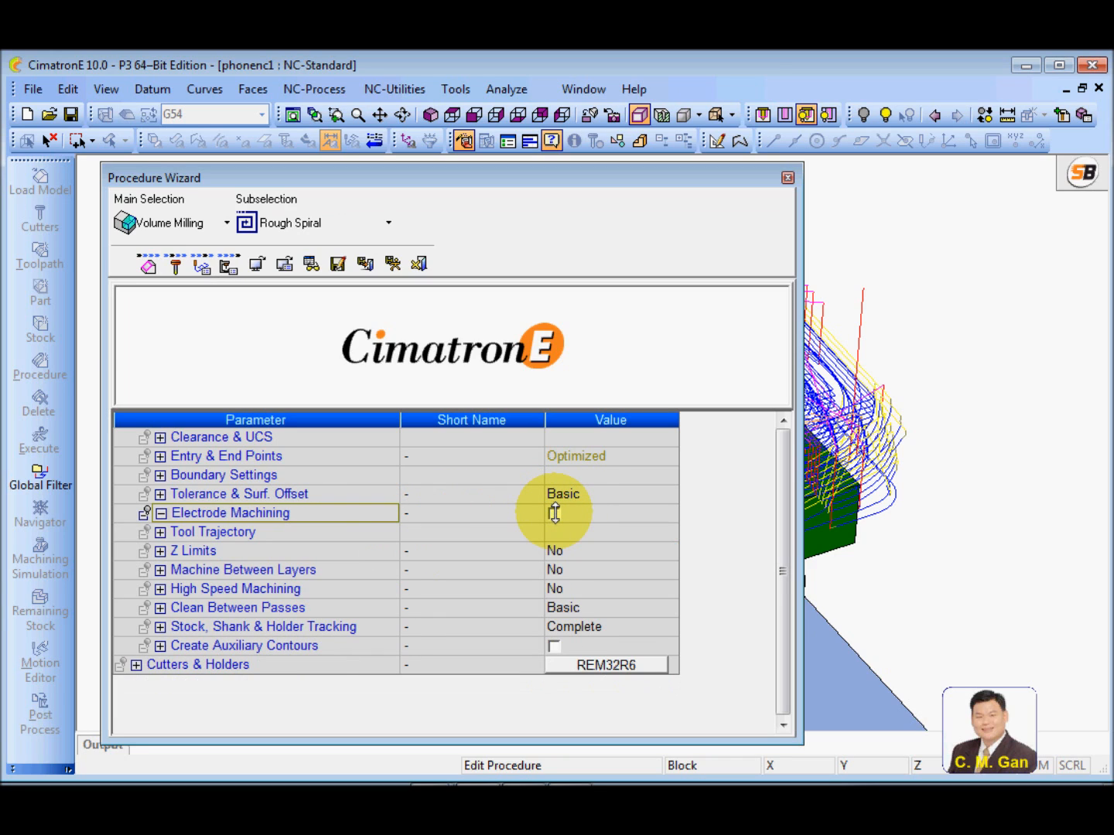
# Expand the Tool Trajectory group and review the Fixed Vertical Step, Side Step and True Spiral parameters
pyautogui.click(161, 532)
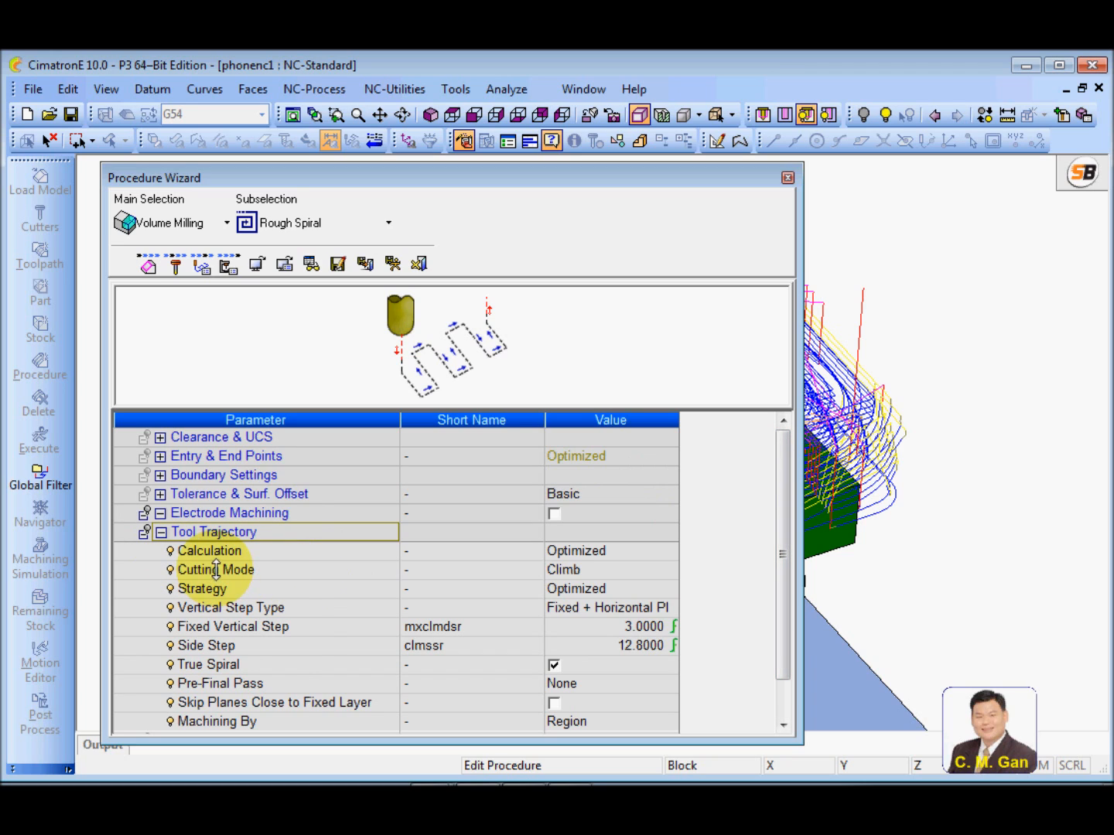
pyautogui.click(272, 626)
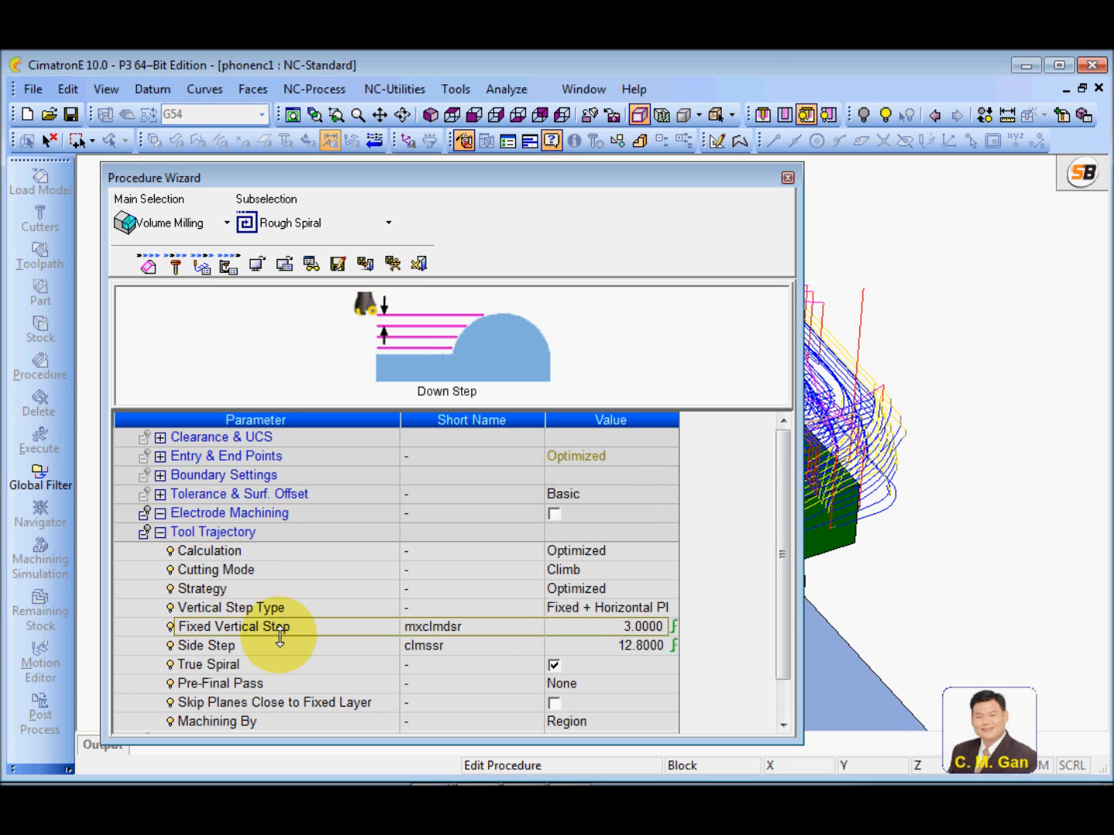
pyautogui.click(270, 647)
pyautogui.click(272, 665)
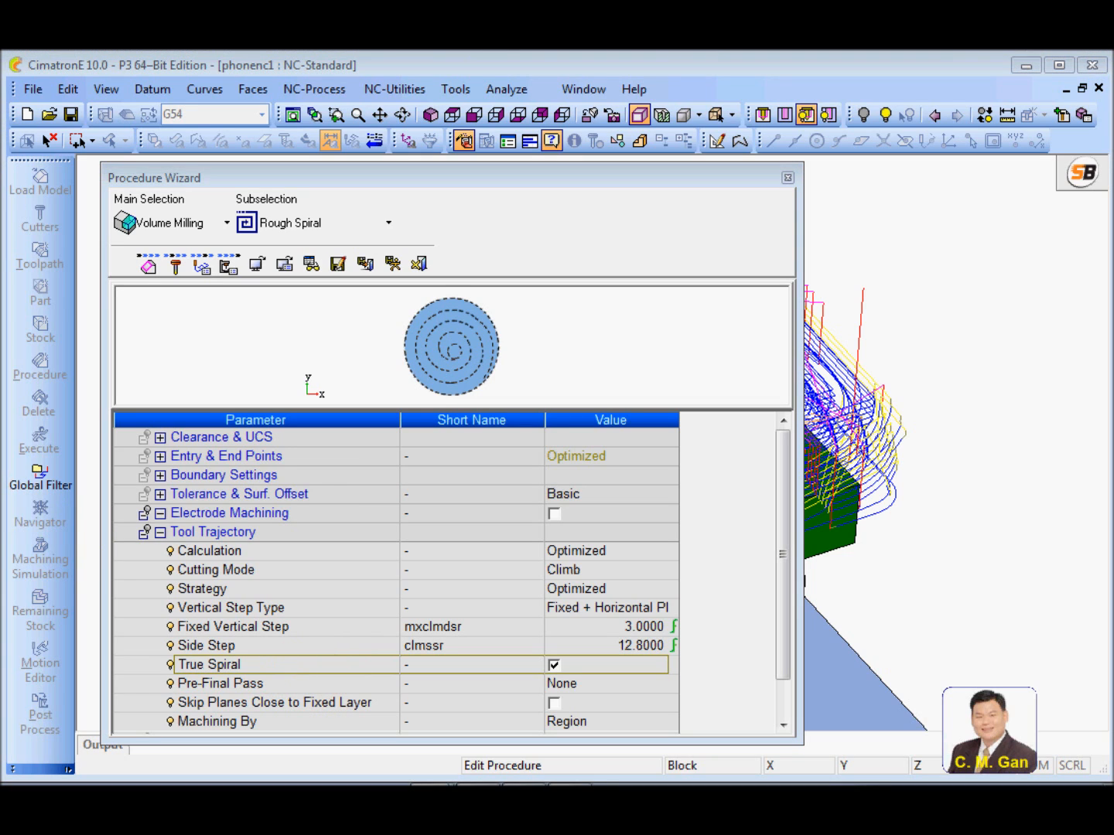
# Examine the available Calculation and Cutting Mode options, keeping Optimized and Climb selected
pyautogui.click(308, 555)
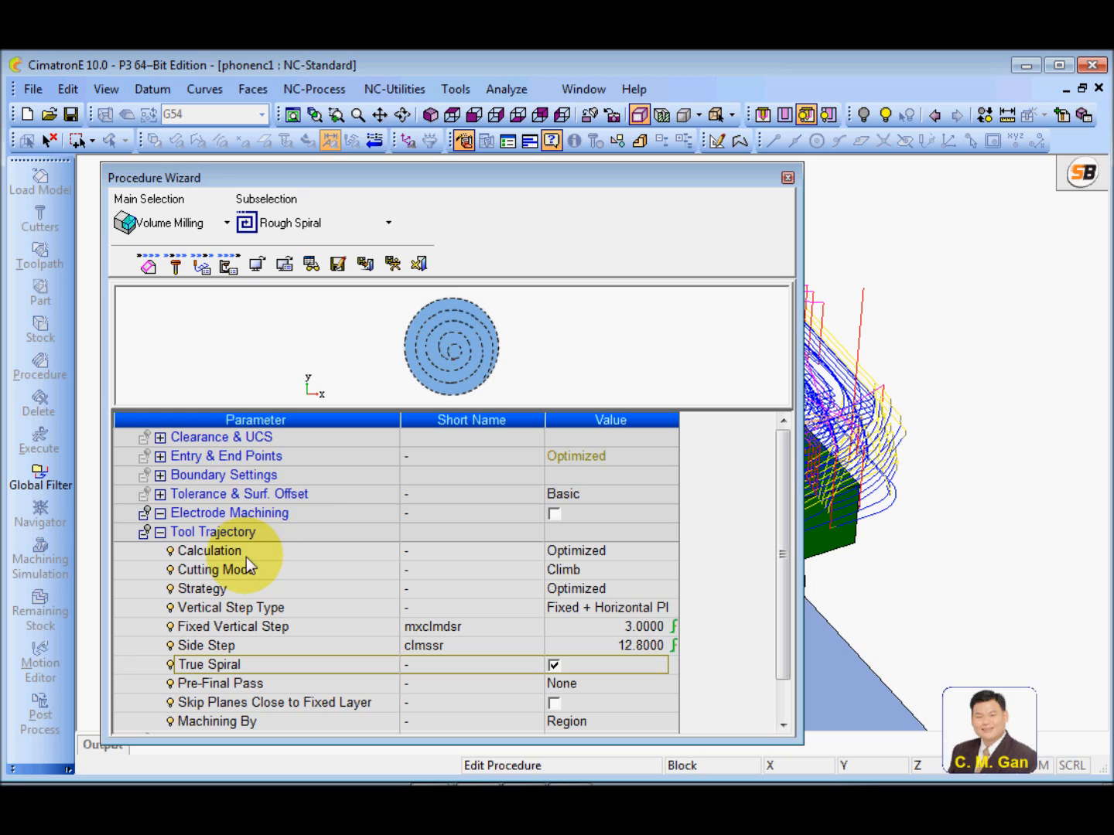
pyautogui.click(638, 556)
pyautogui.click(657, 552)
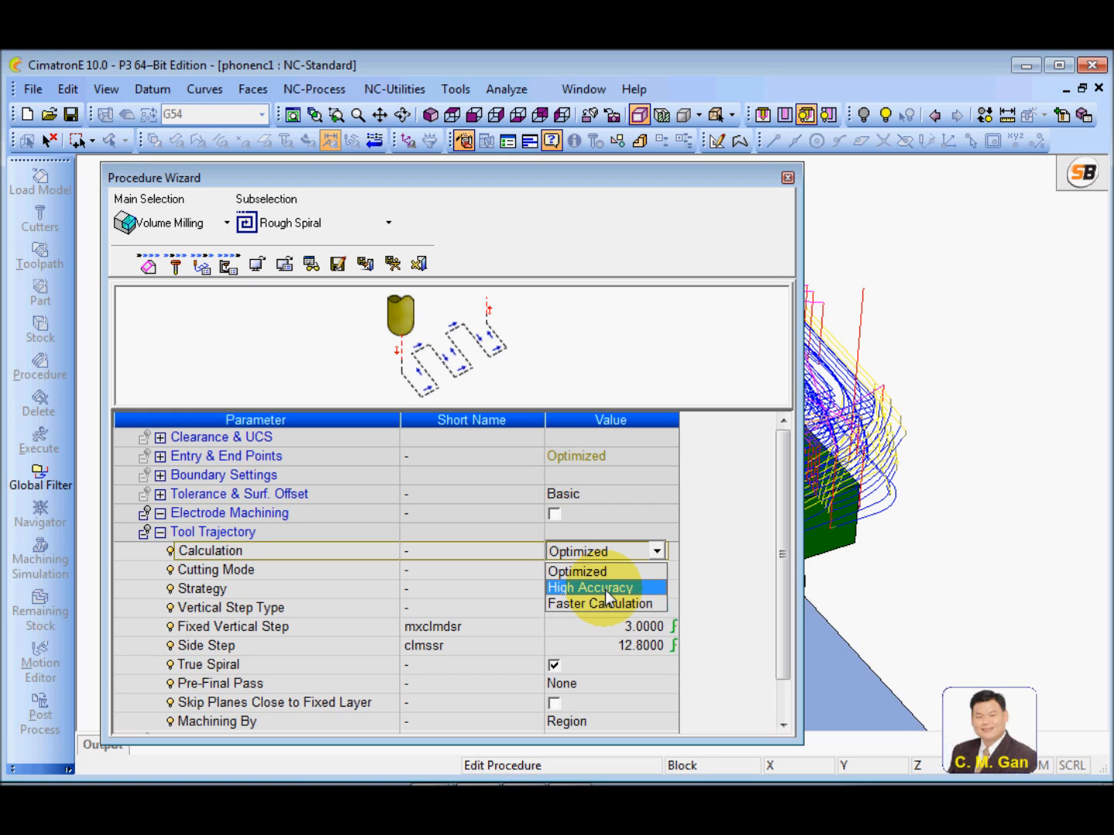
pyautogui.click(617, 572)
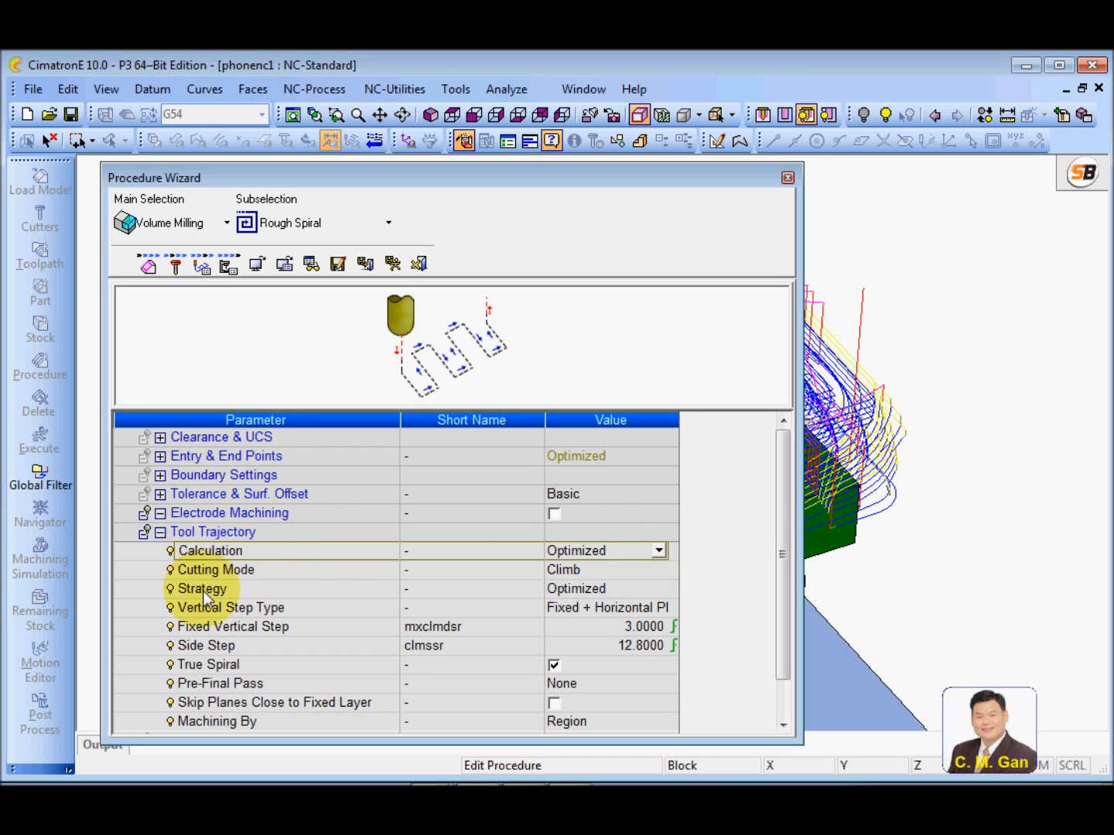
pyautogui.click(266, 574)
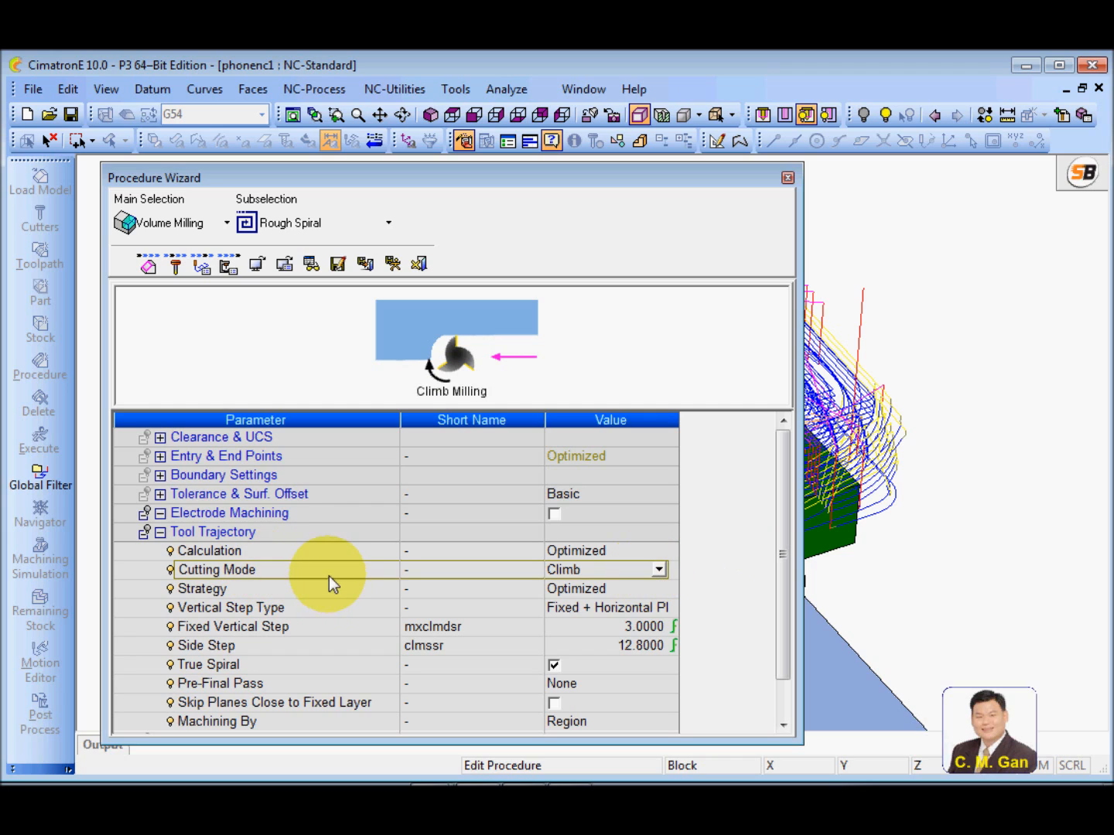
pyautogui.click(658, 570)
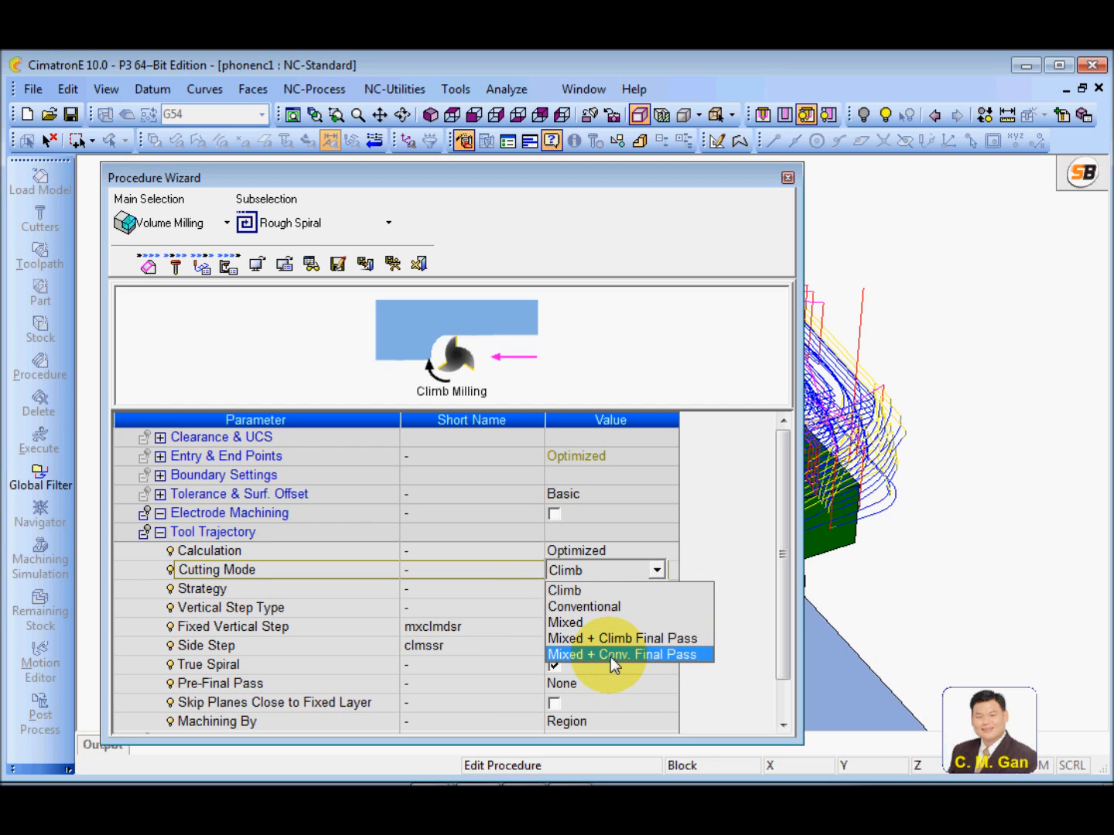
pyautogui.click(271, 569)
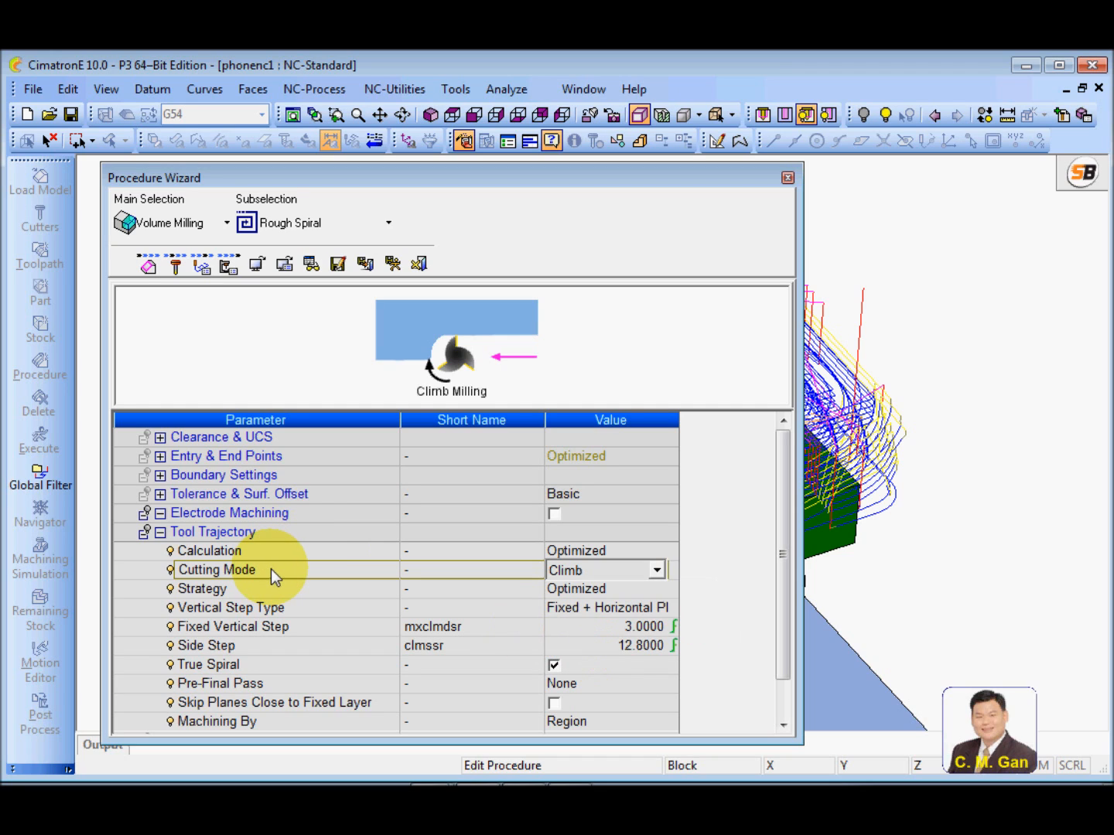
# Switch the Strategy to User-Defined to view its extra parameters, and return it to Optimized
pyautogui.click(302, 591)
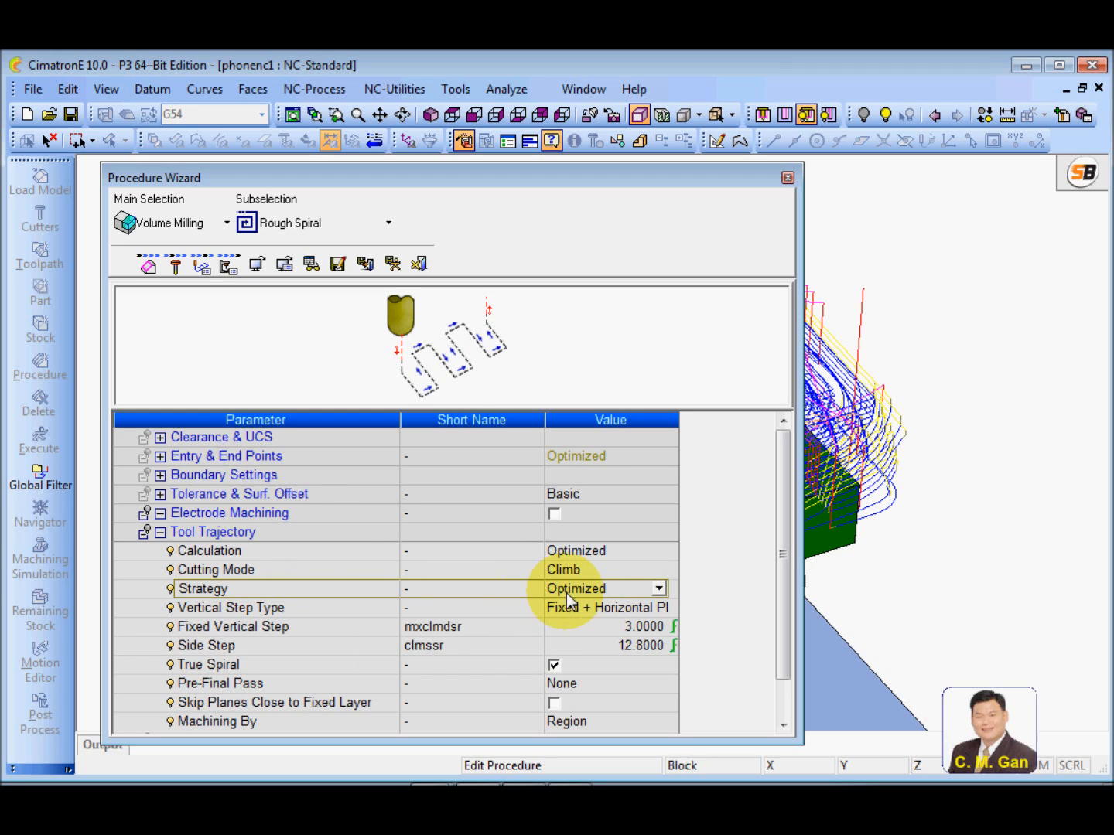
pyautogui.click(659, 589)
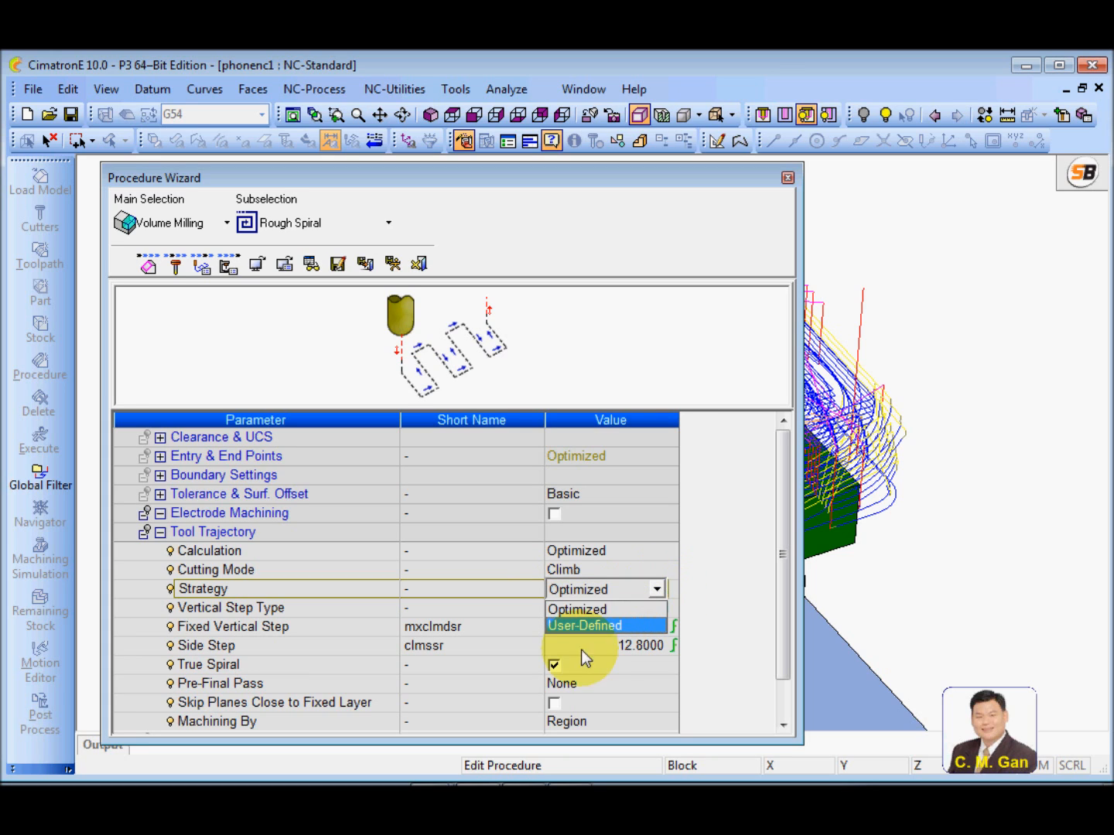
pyautogui.click(602, 628)
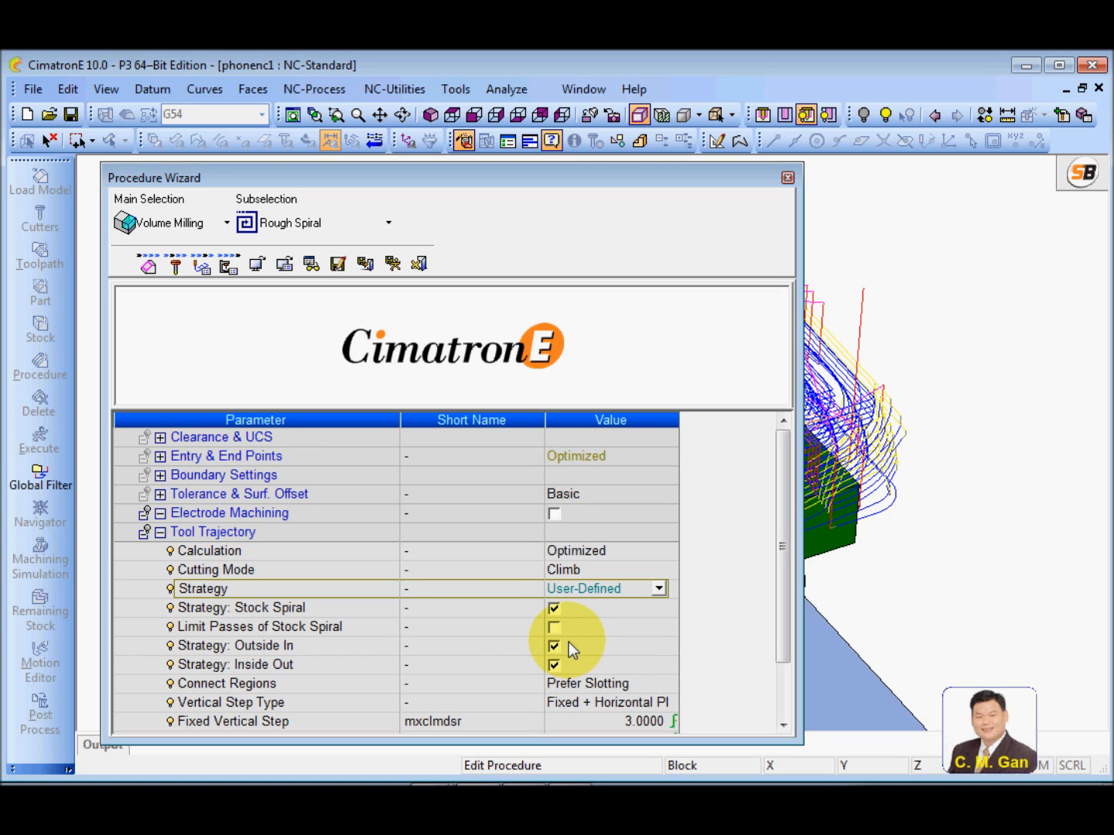
pyautogui.click(657, 589)
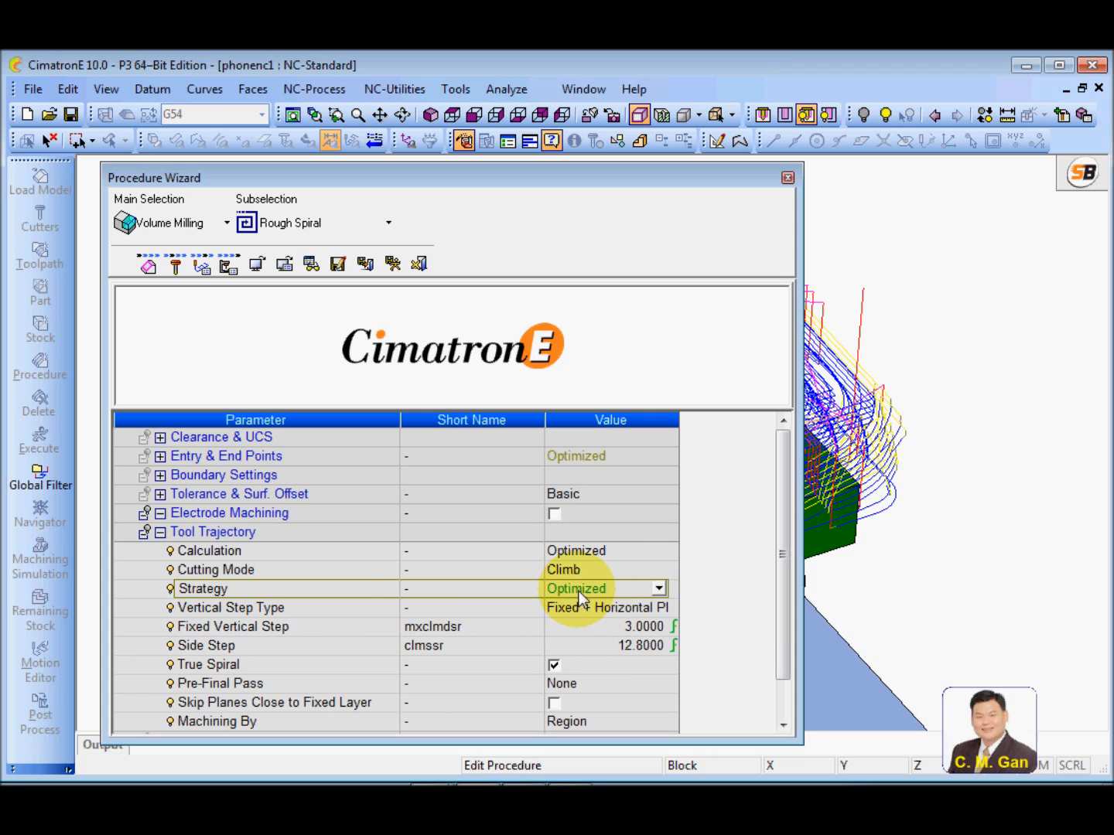
# Switch the Vertical Step Type to Fixed to compare its illustration, and return it to Fixed + Horizontal Planes
pyautogui.click(304, 607)
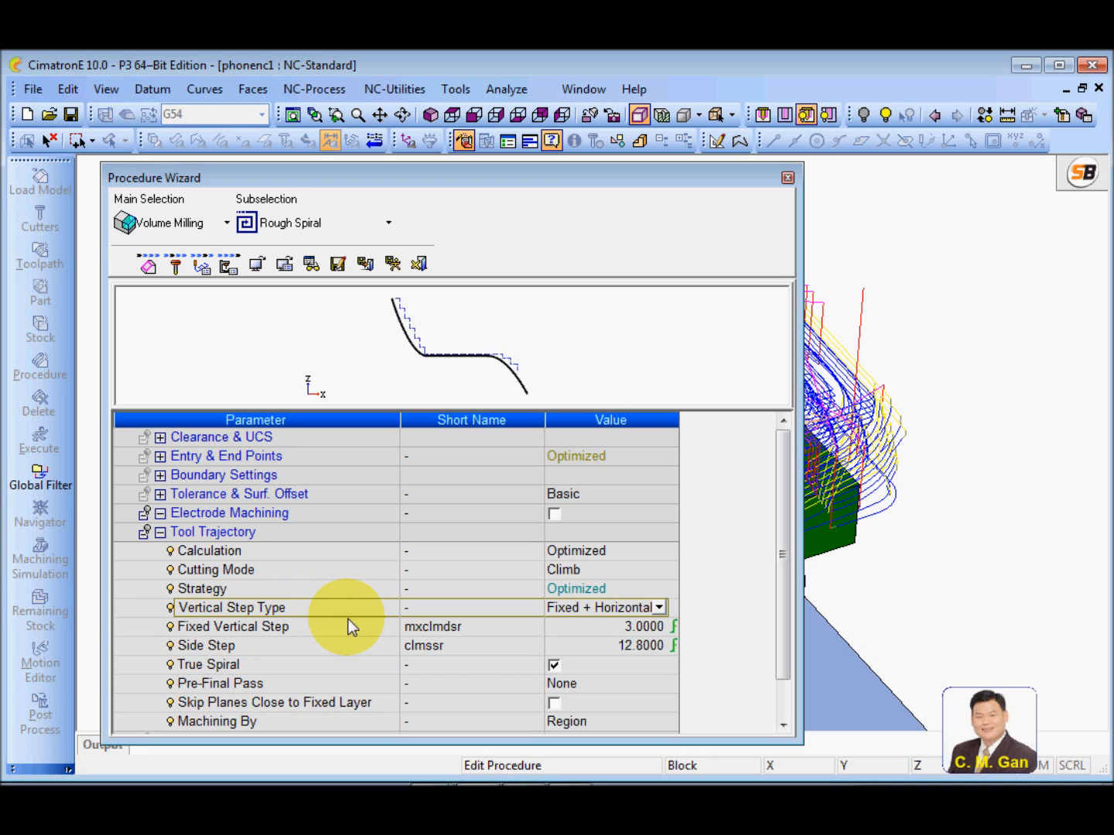
pyautogui.click(304, 630)
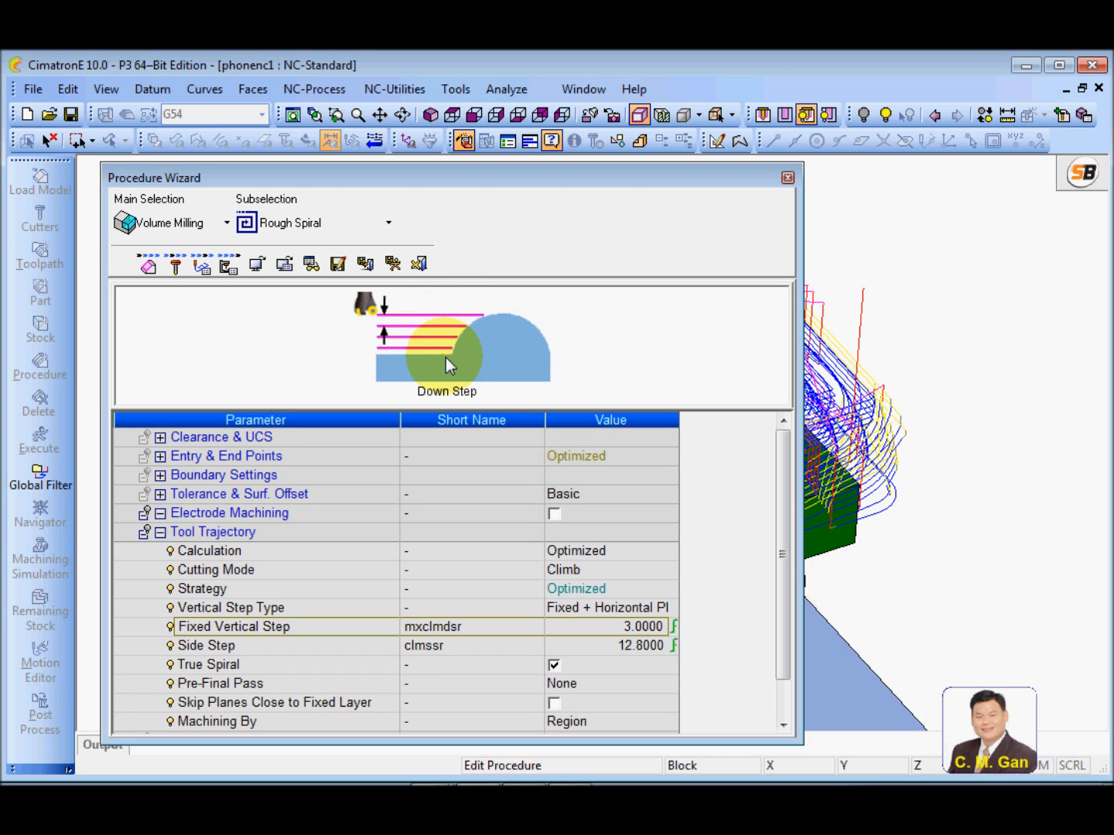
pyautogui.click(366, 610)
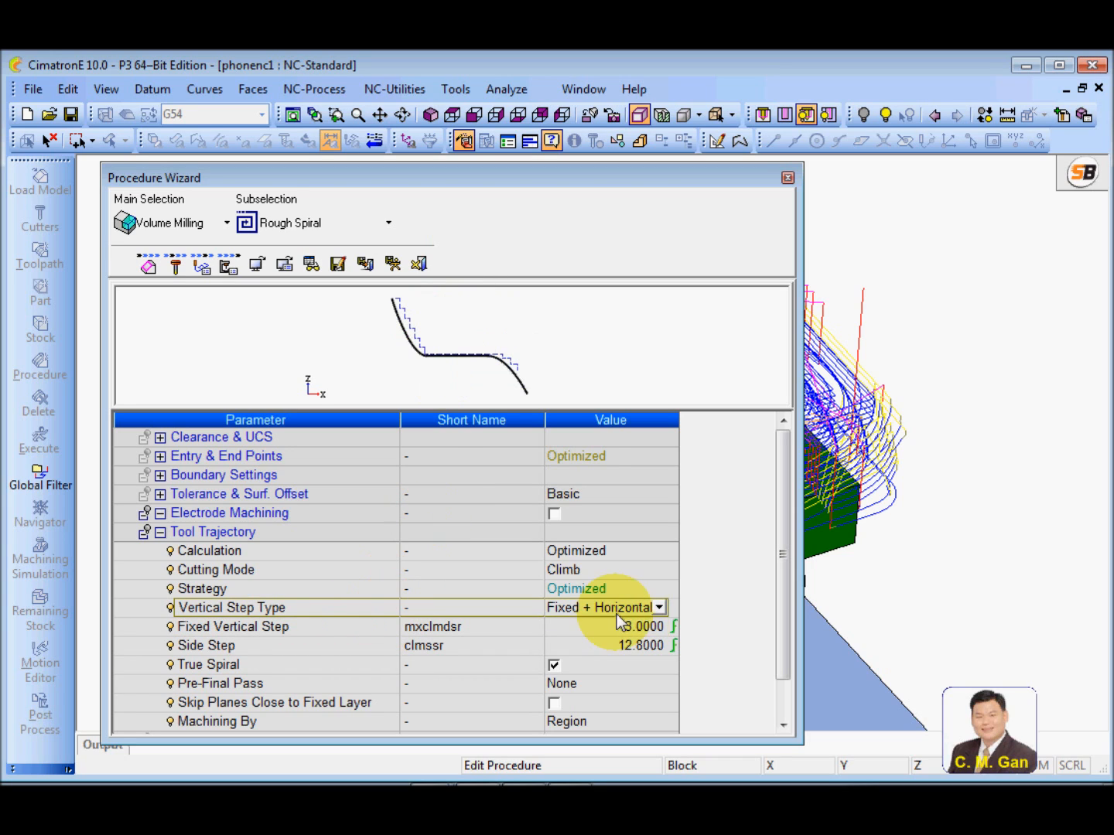
pyautogui.click(658, 609)
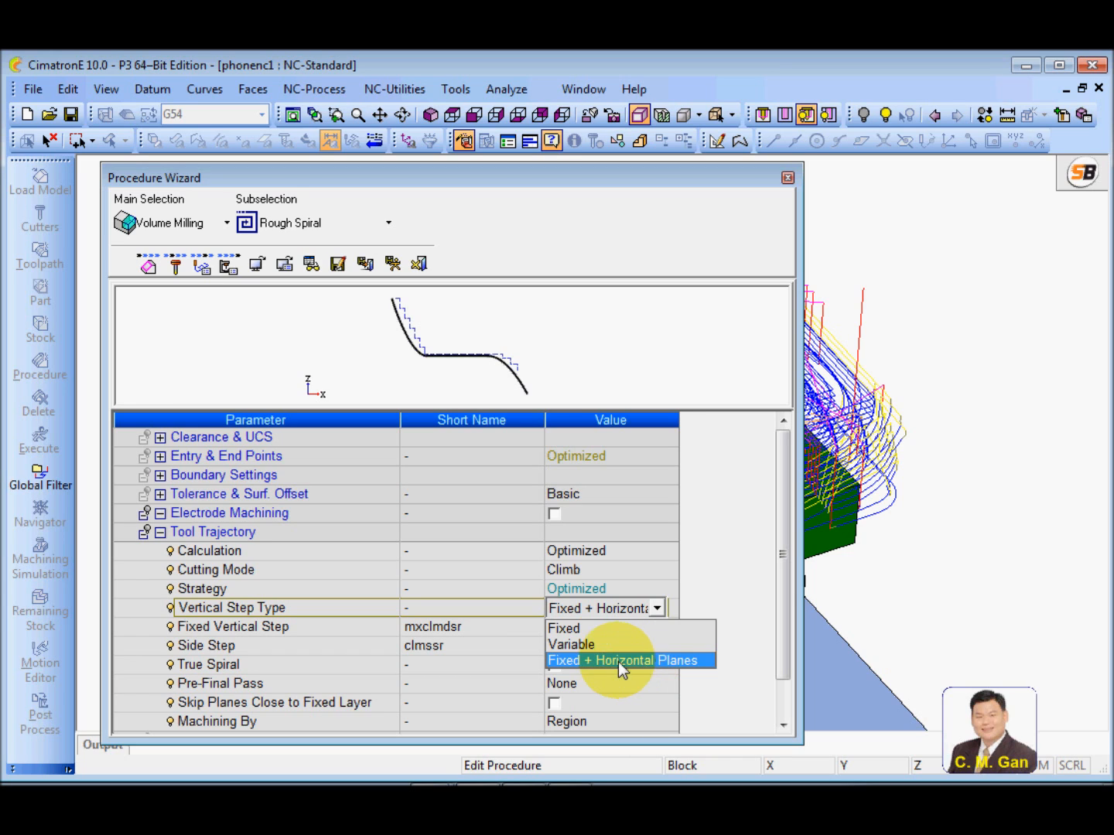
pyautogui.click(597, 631)
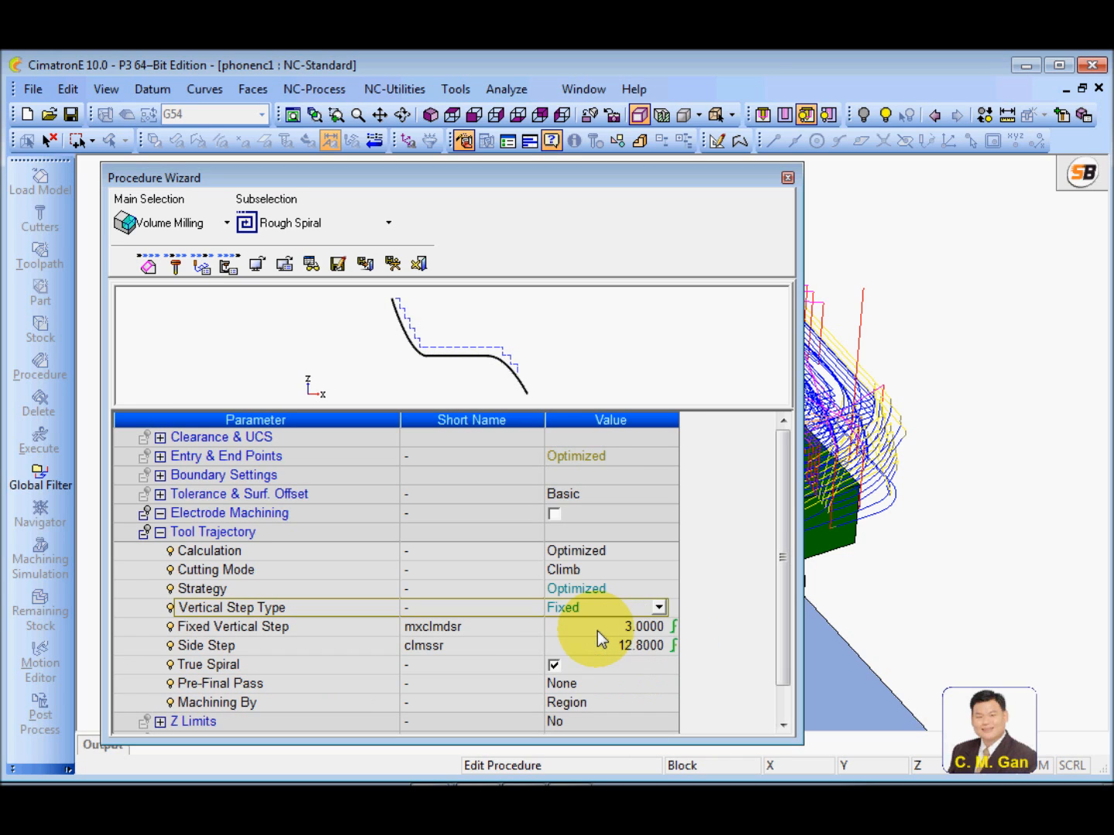
pyautogui.click(659, 608)
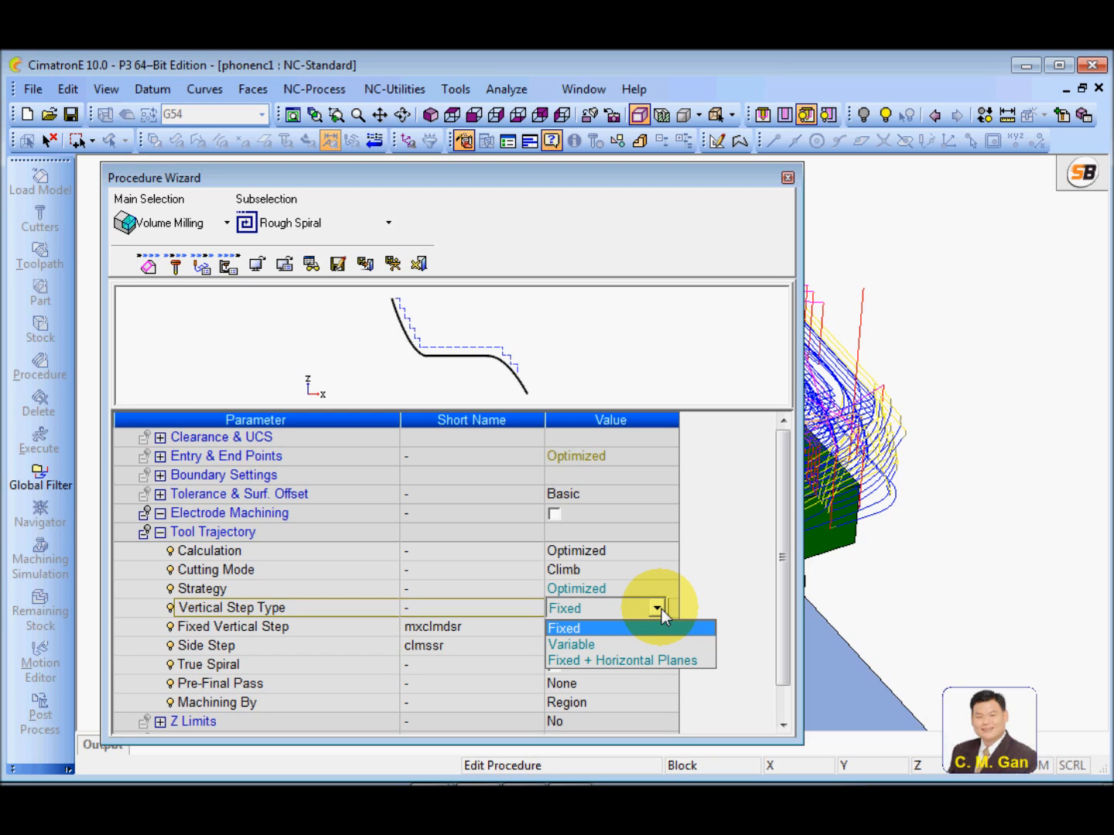
pyautogui.click(621, 659)
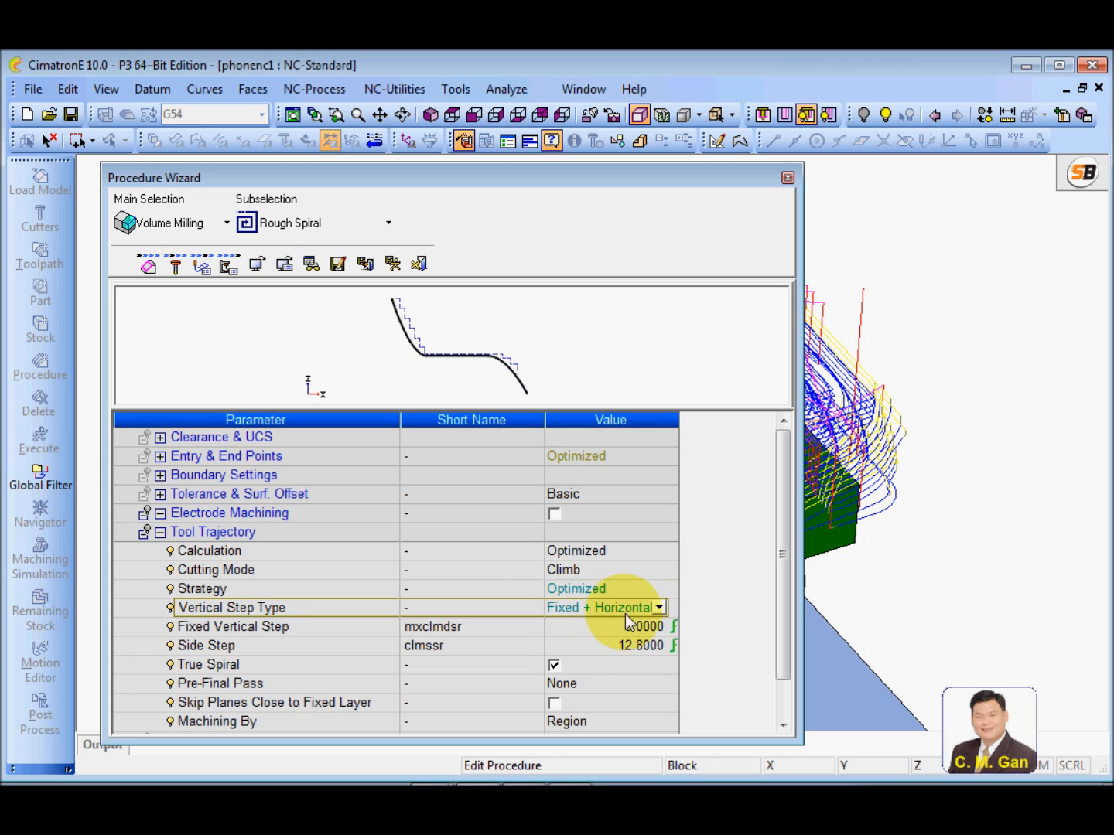
# Switch the Vertical Step Type to Variable to view its maximum and minimum step parameters, and restore Fixed + Horizontal Planes
pyautogui.click(658, 608)
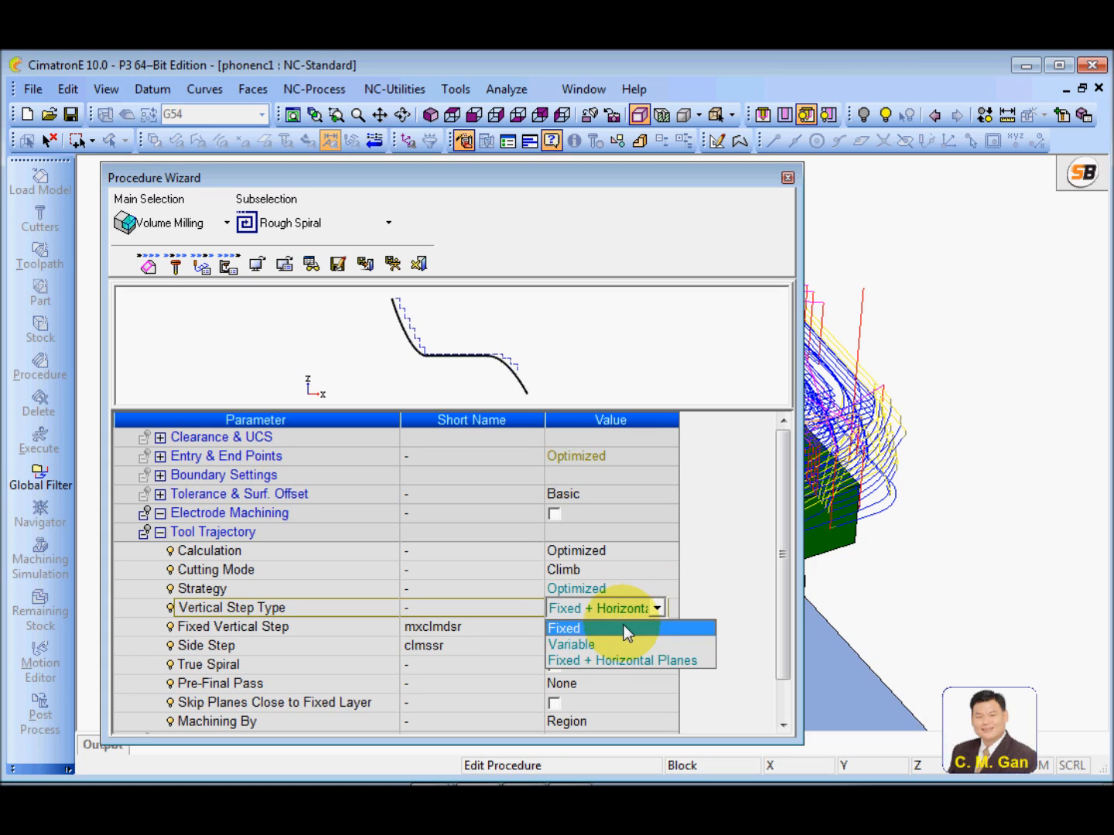
pyautogui.click(596, 644)
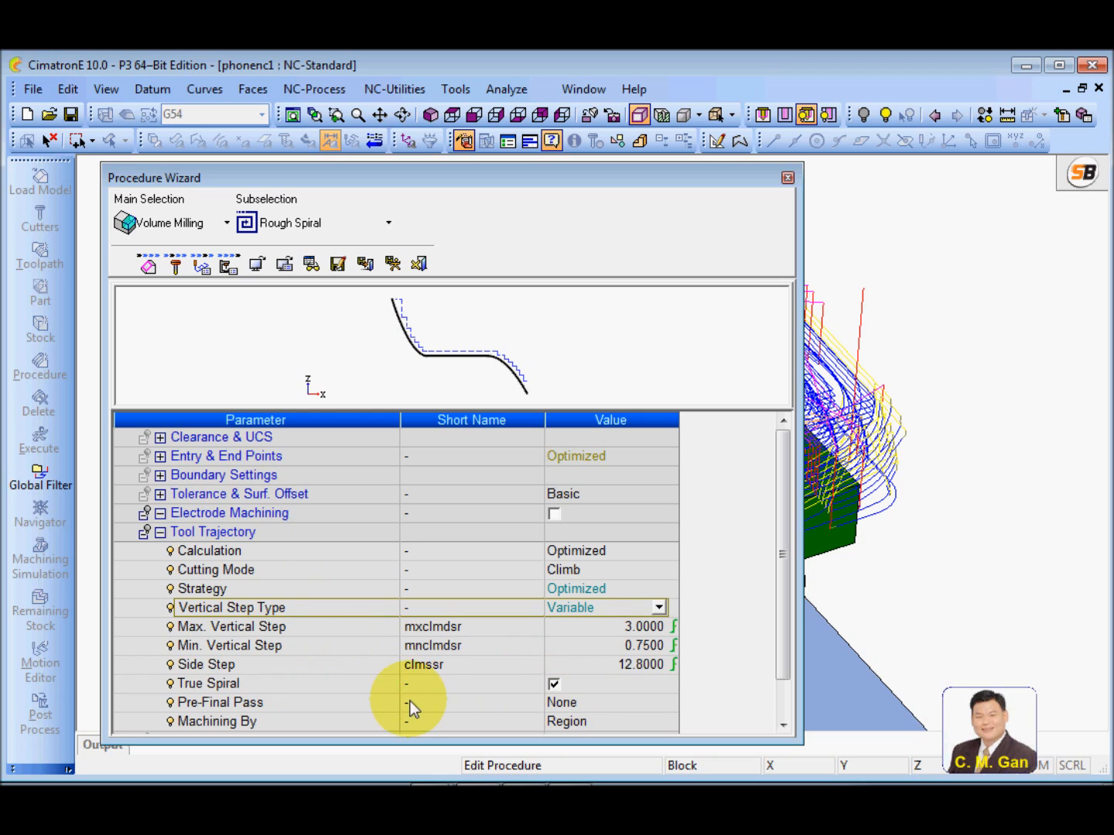
pyautogui.click(351, 632)
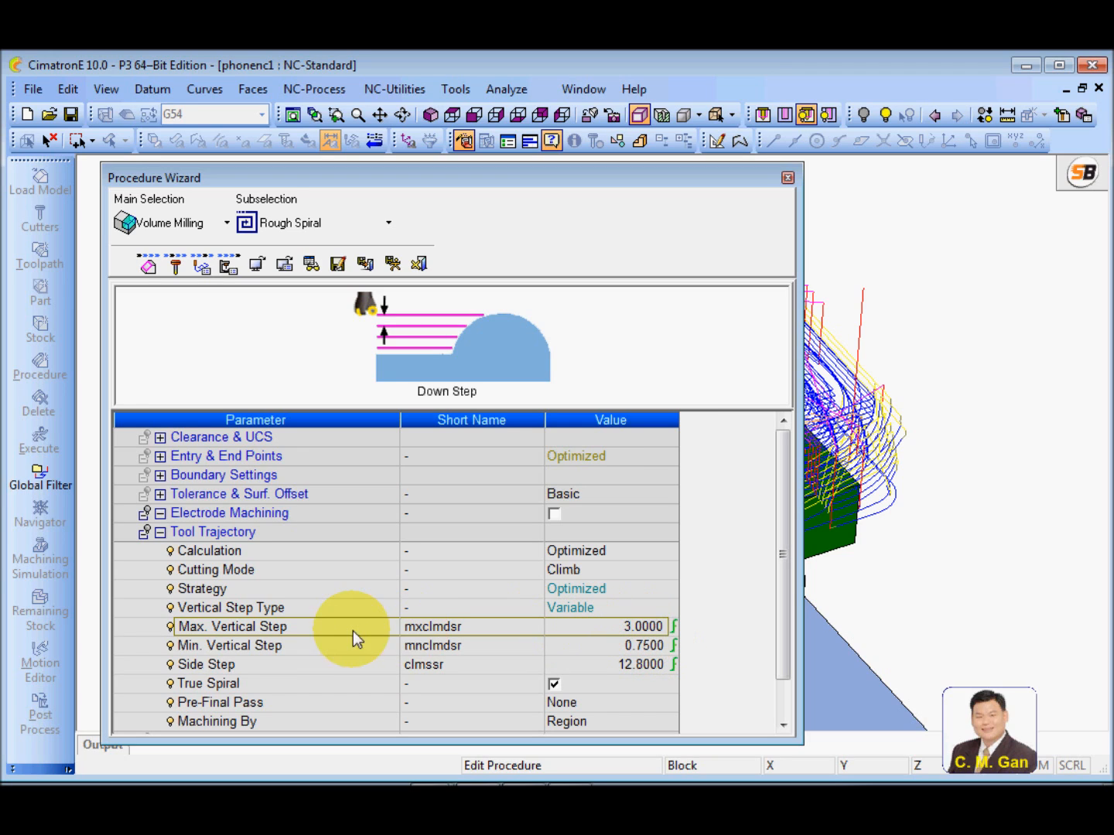
pyautogui.click(600, 610)
pyautogui.click(602, 607)
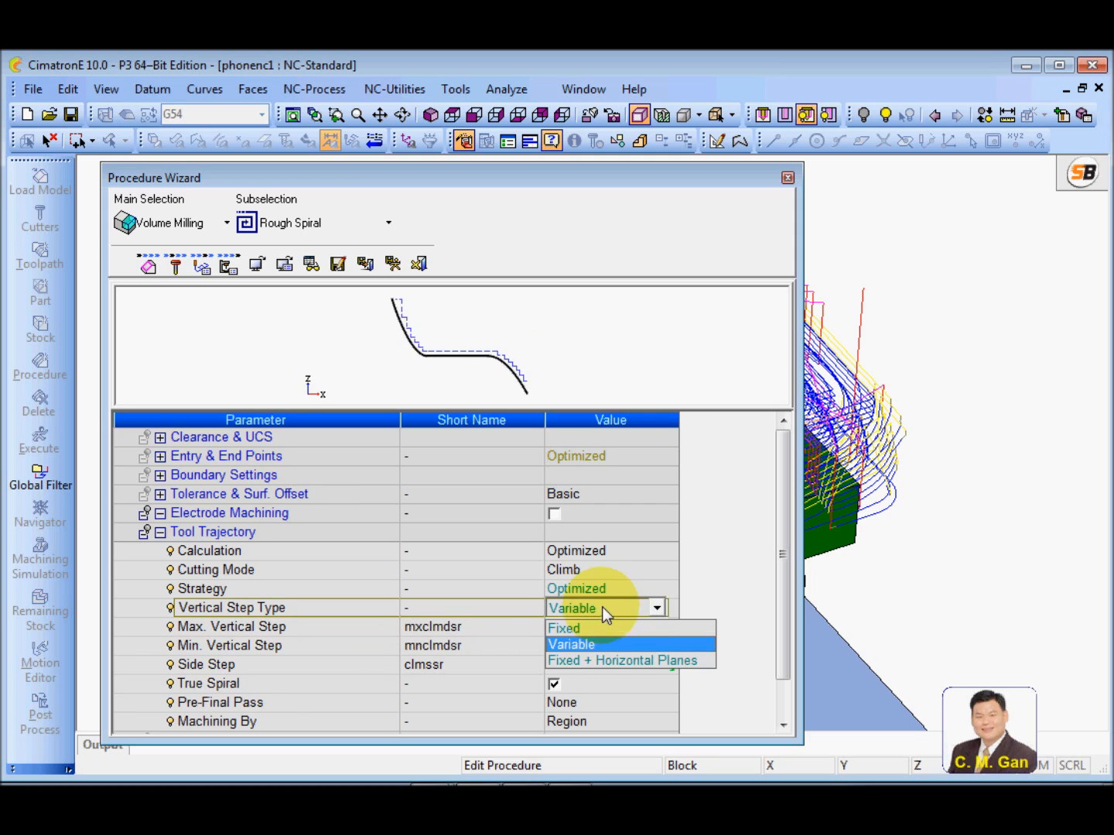
pyautogui.click(606, 660)
pyautogui.click(334, 629)
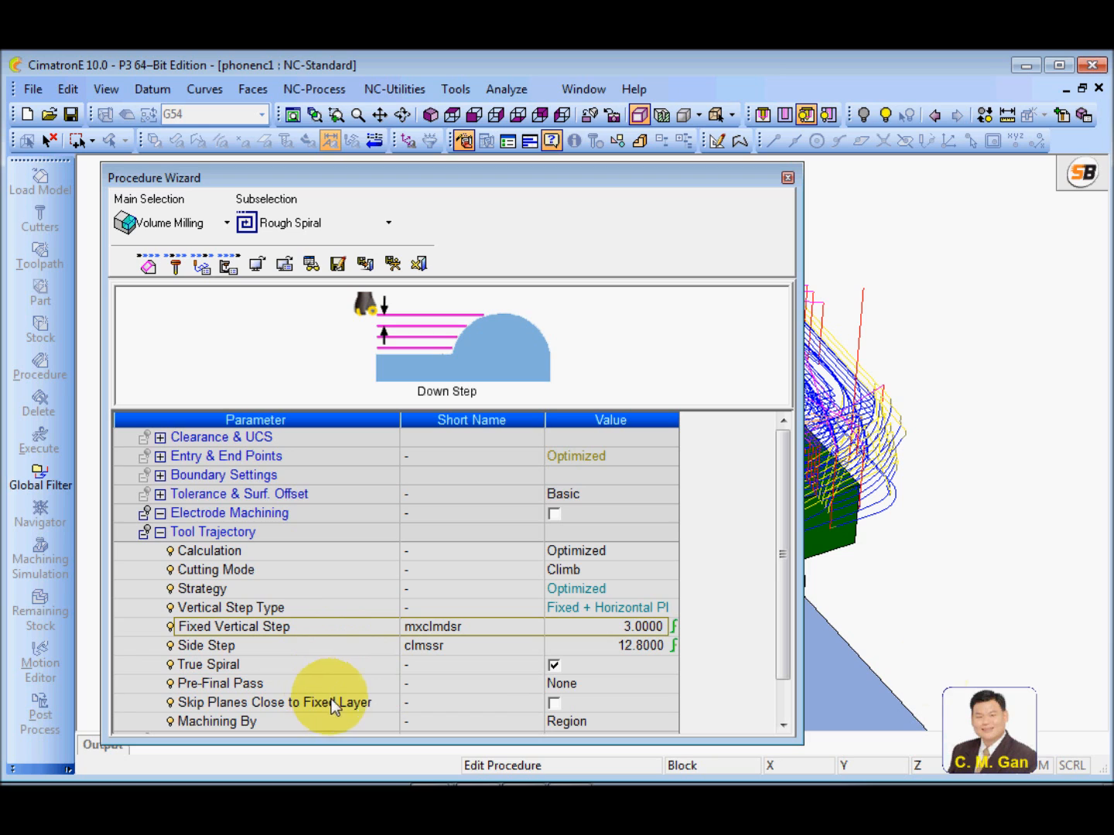
# Review the Pre-Final Pass, Machining By and Skip Planes Close to Fixed Layer parameters alongside the Vertical Step Type
pyautogui.moveTo(789, 547); pyautogui.dragTo(789, 584)
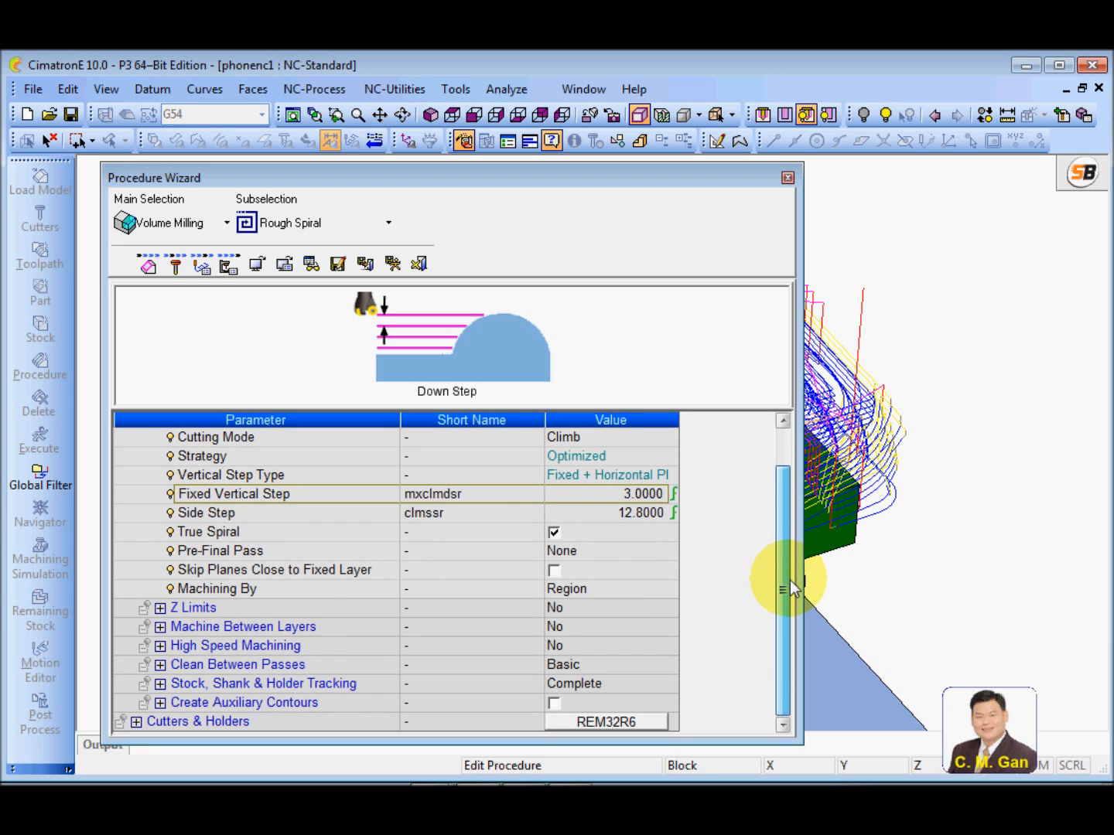
pyautogui.click(250, 555)
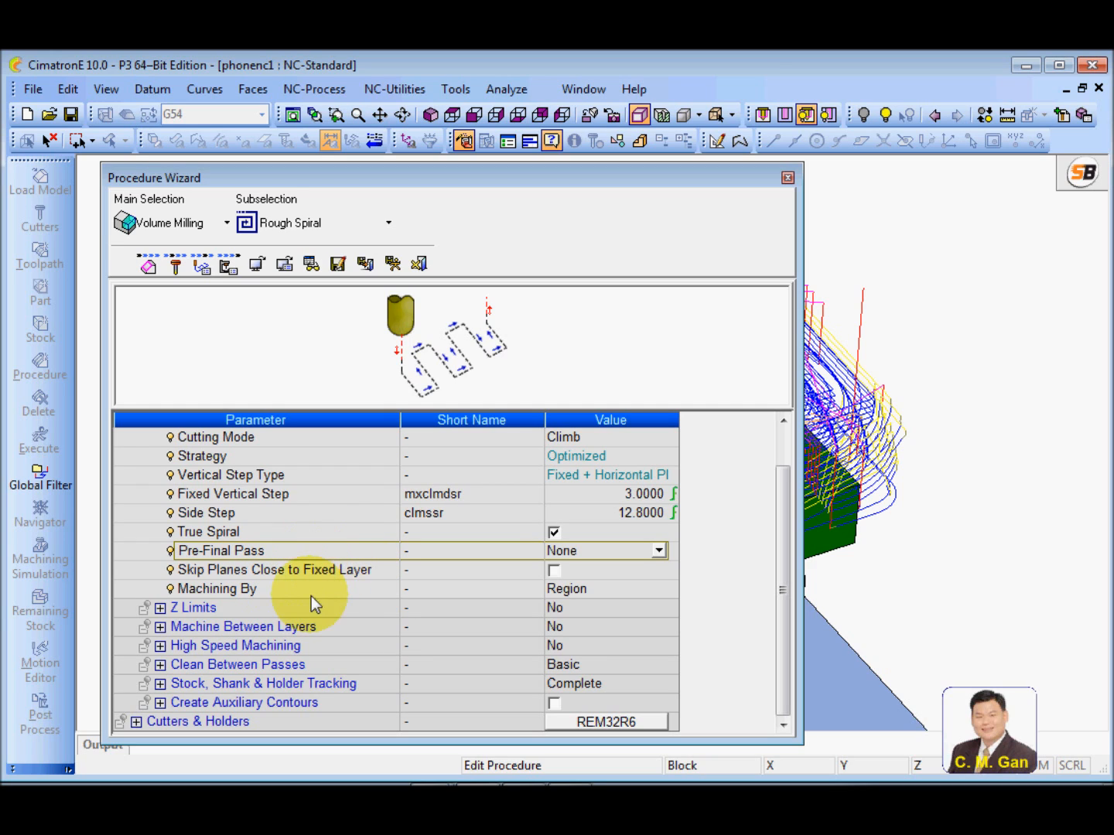
pyautogui.click(236, 589)
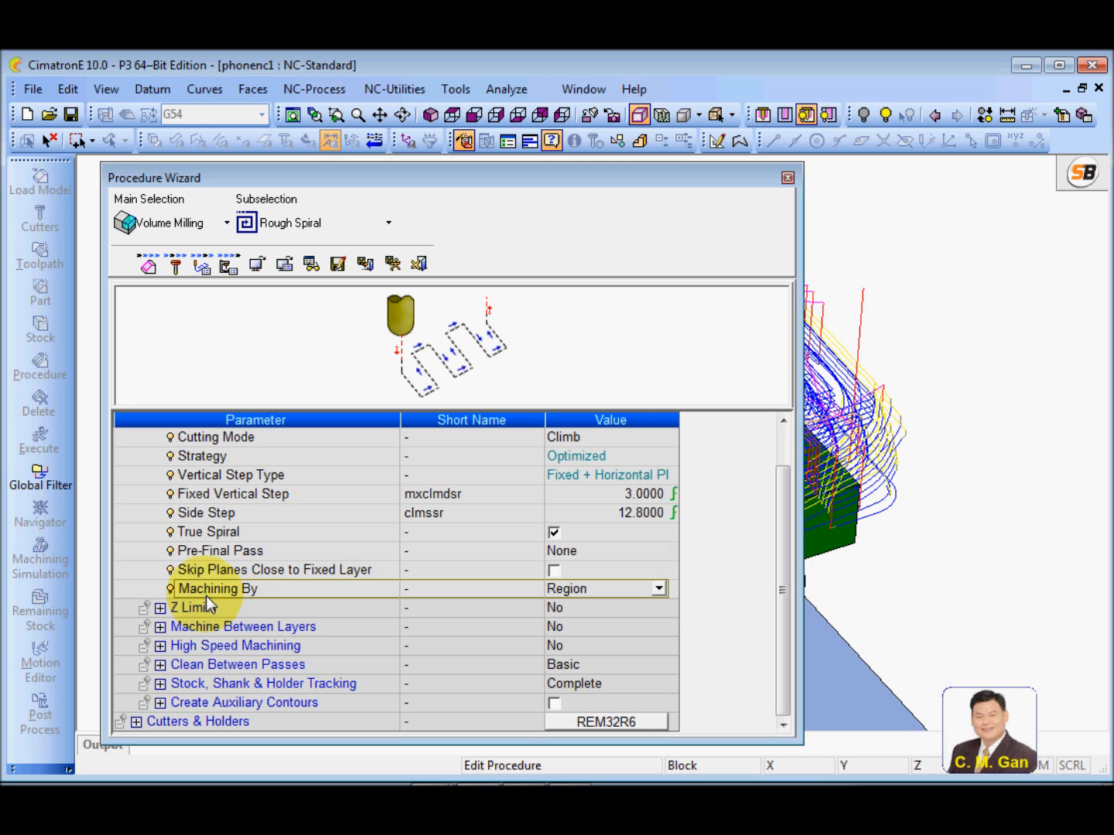
pyautogui.click(324, 569)
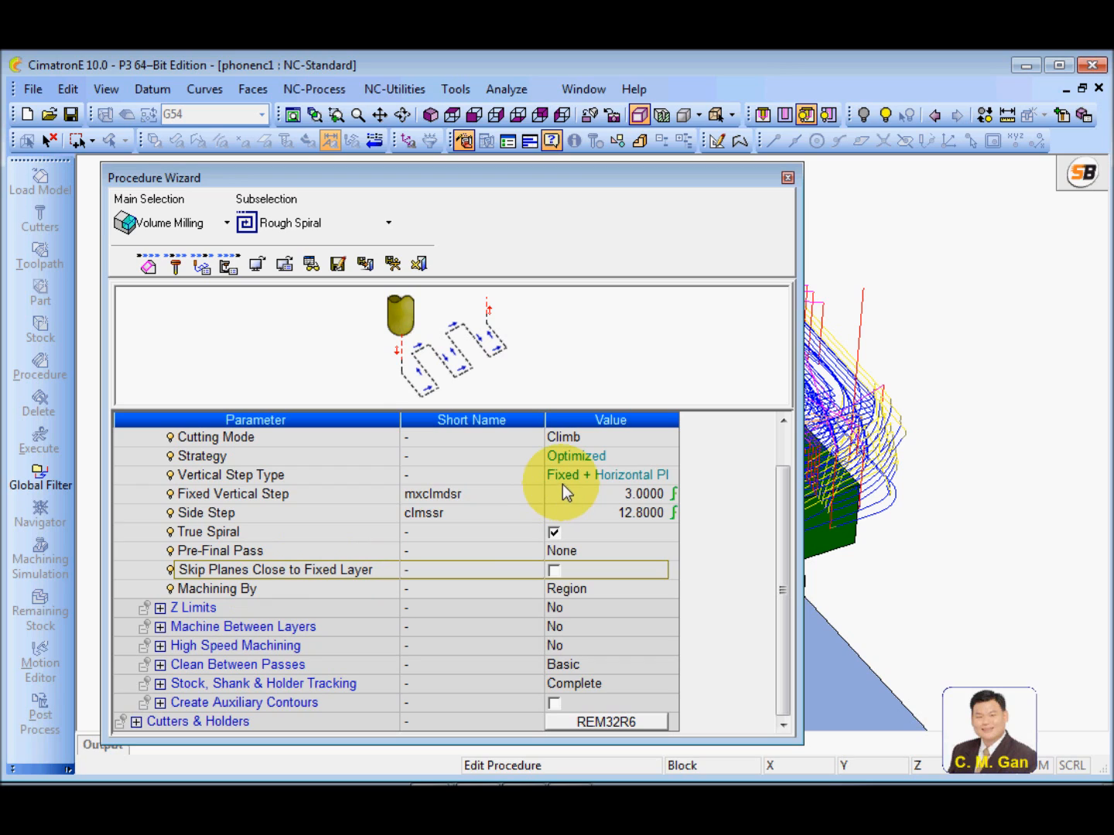
pyautogui.click(330, 477)
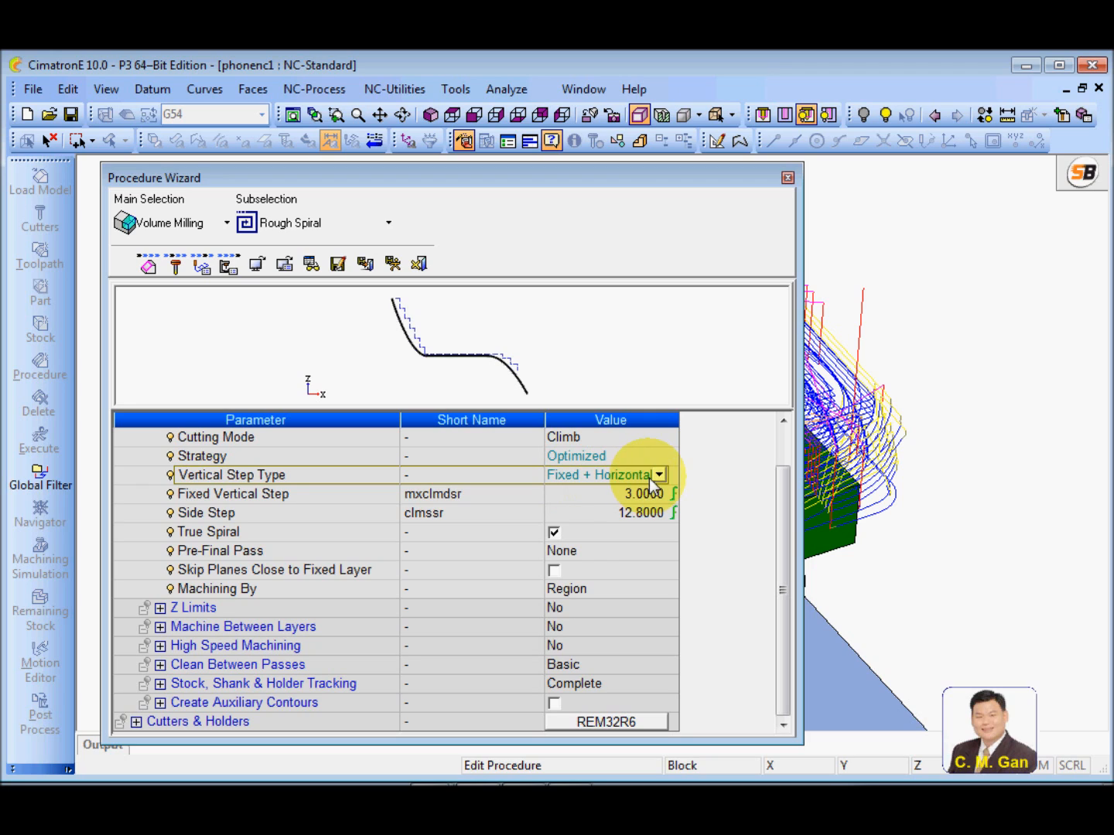
# Enable Skip Planes Close to Fixed Layer and set its Z Margin to 0.5
pyautogui.click(302, 577)
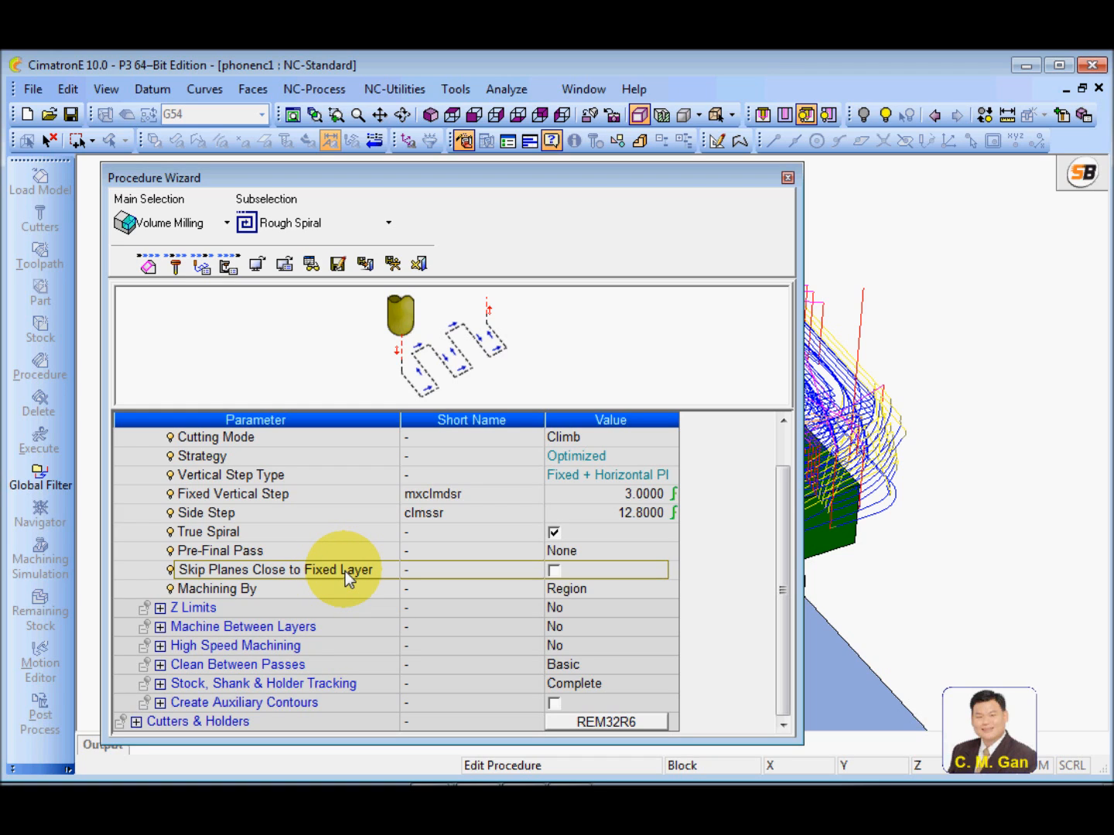
pyautogui.click(553, 571)
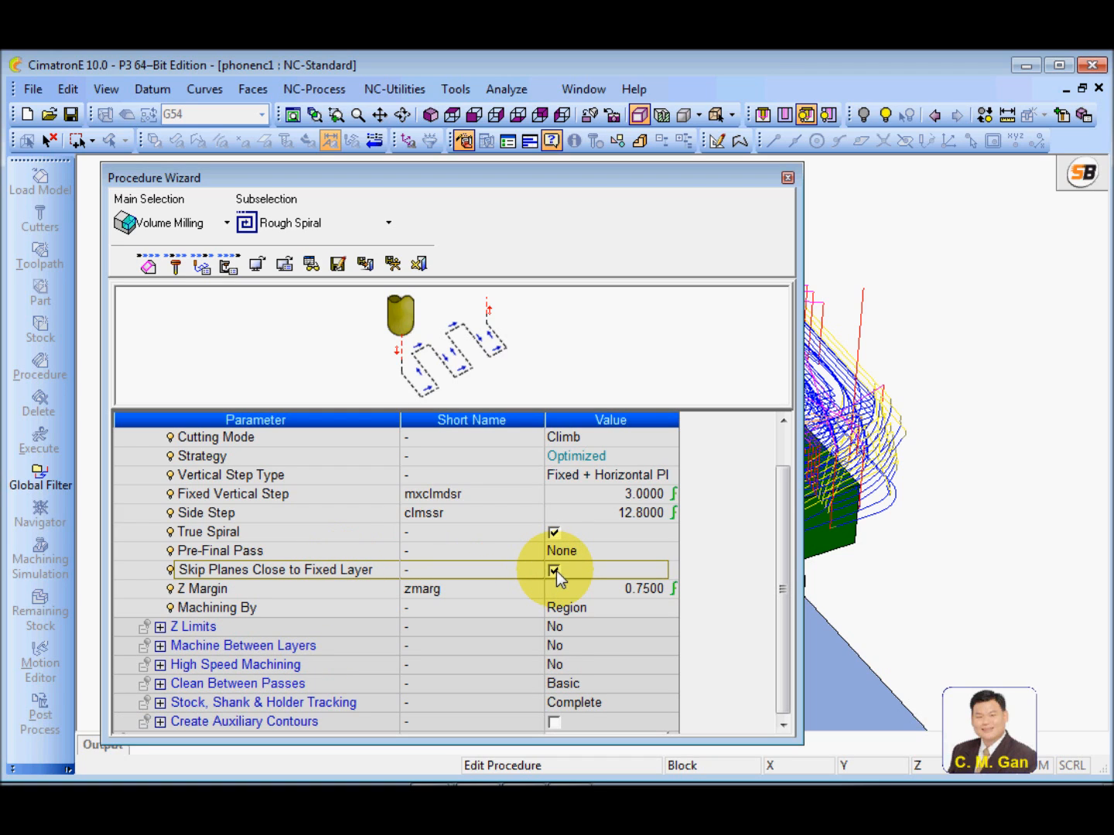
pyautogui.click(320, 590)
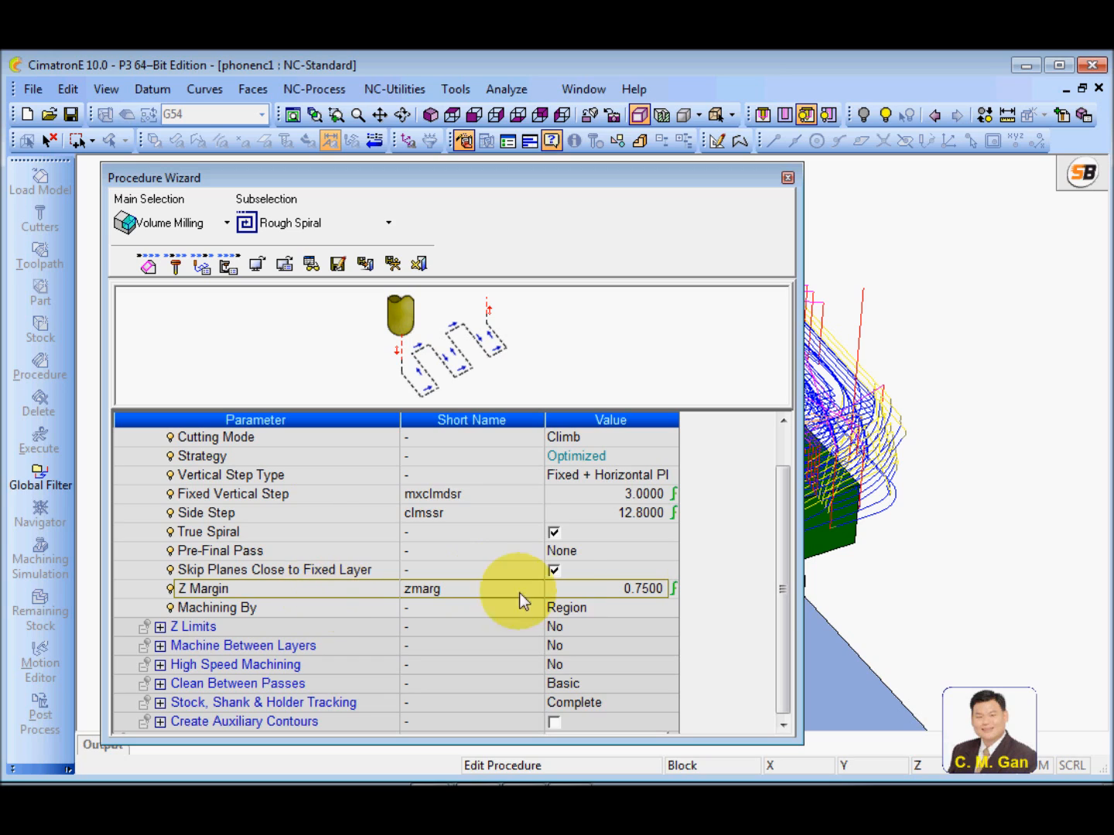
pyautogui.click(570, 588)
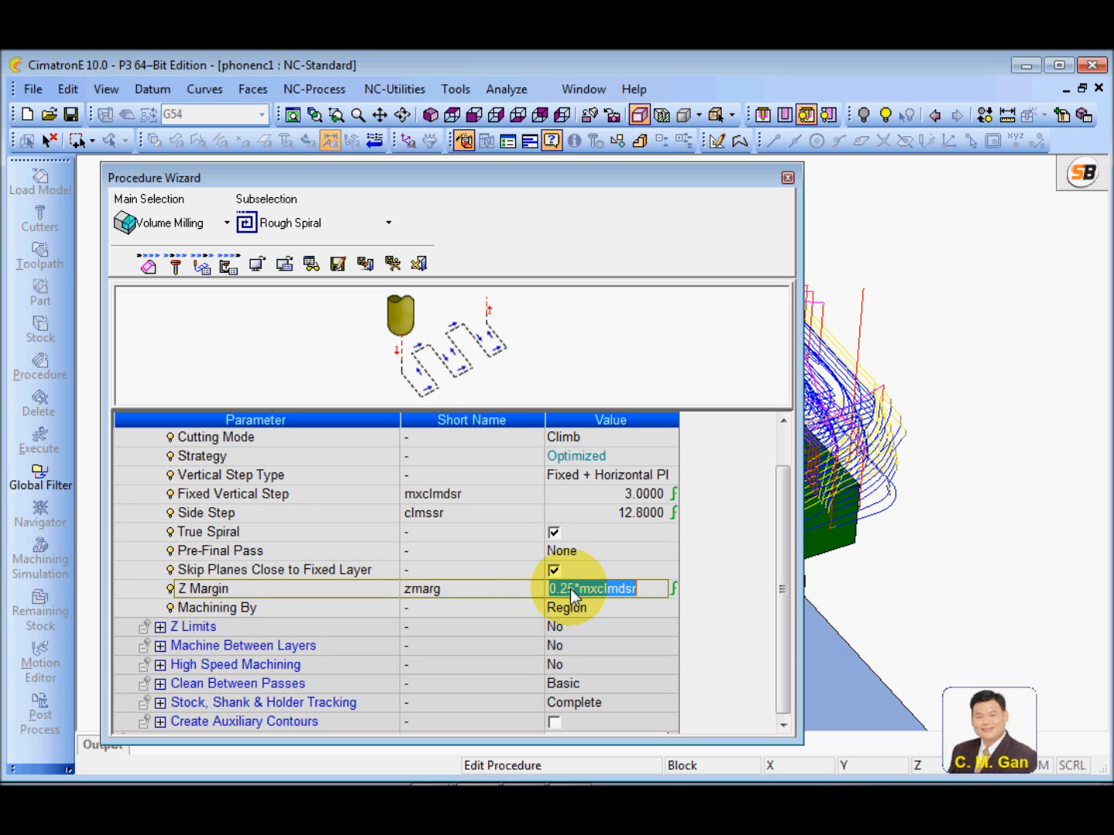
pyautogui.write('.5')
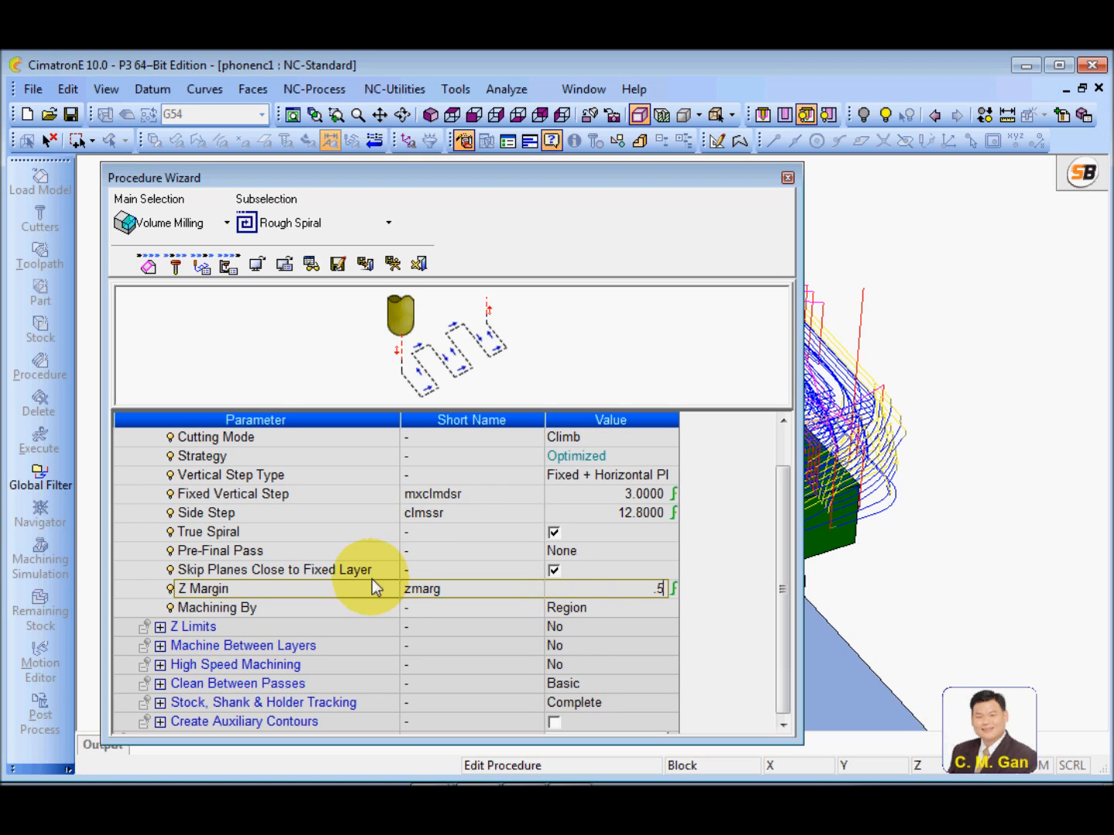
pyautogui.press('Return')
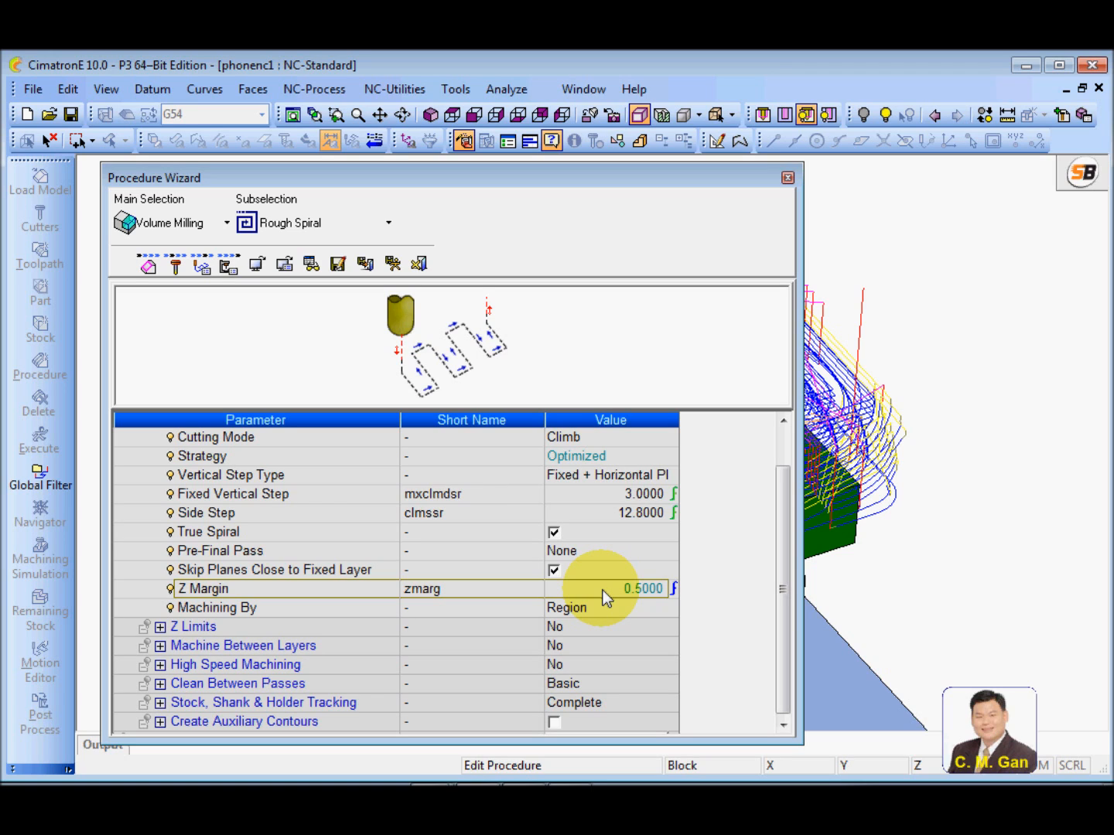
# Open the help topic for the Machining By parameter and show the illustration of the Layer option
pyautogui.click(313, 609)
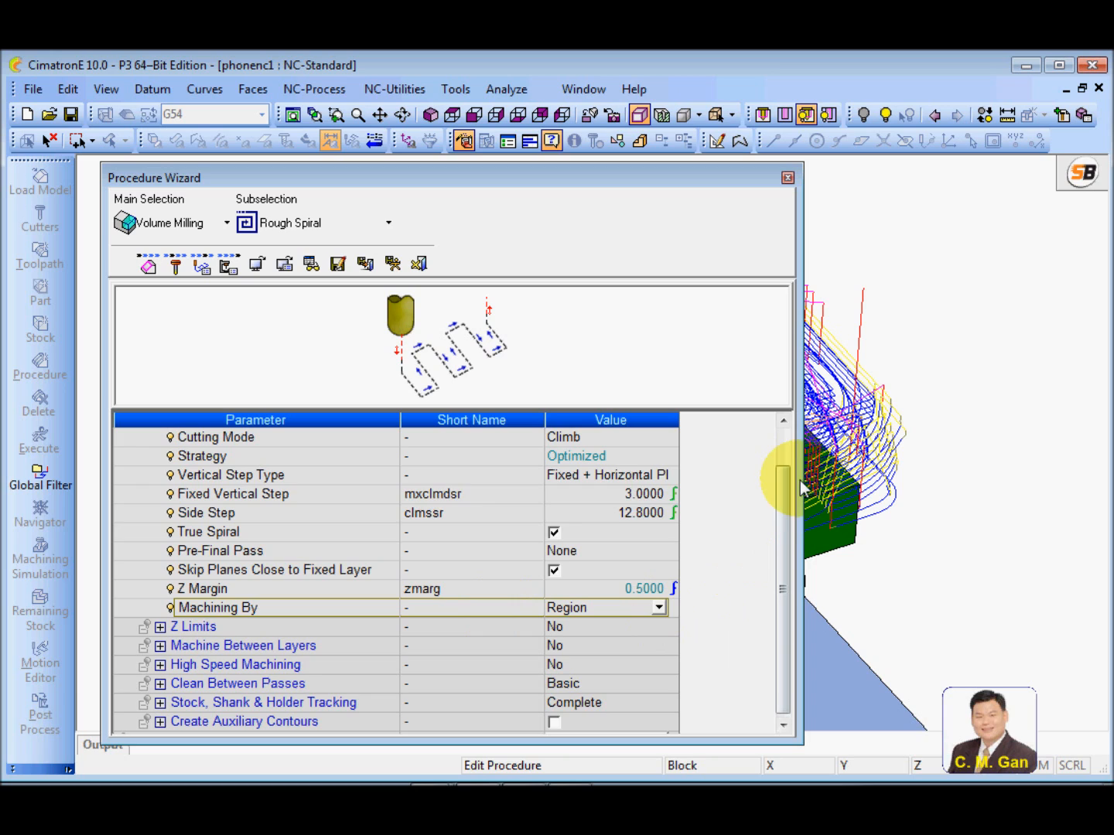
pyautogui.scroll(-1, 776, 549)
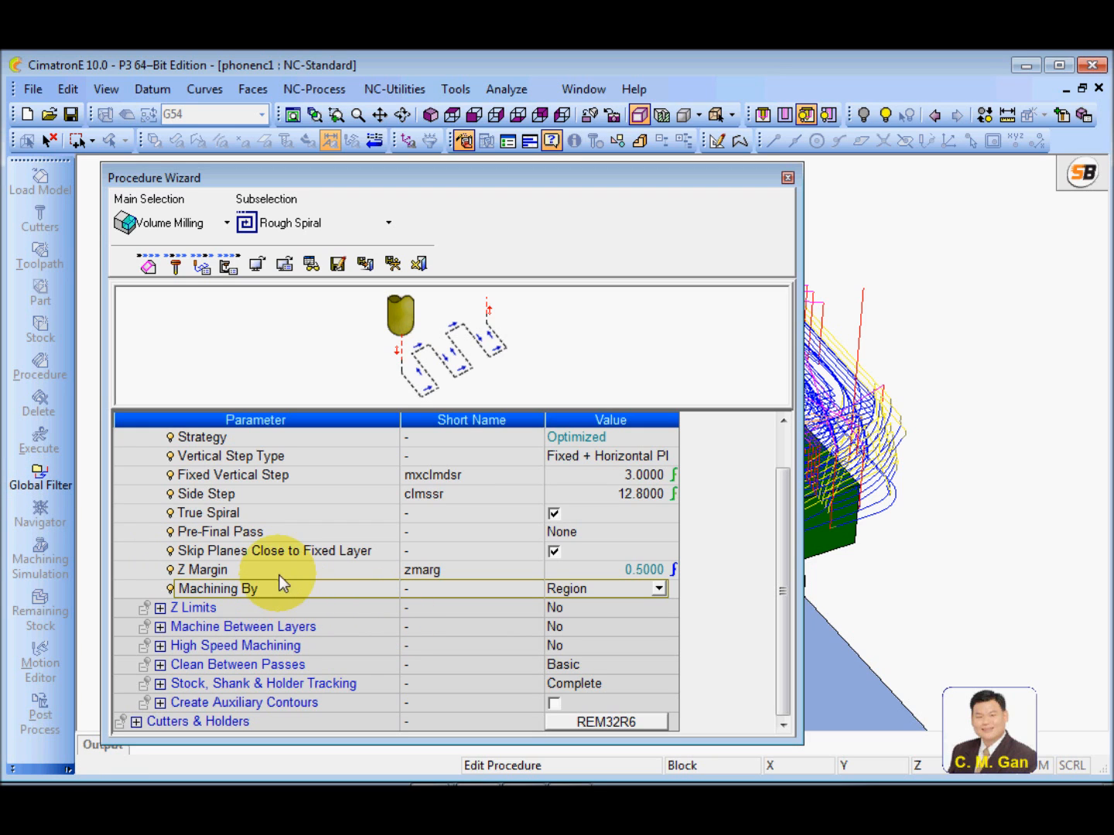
pyautogui.press('F1')
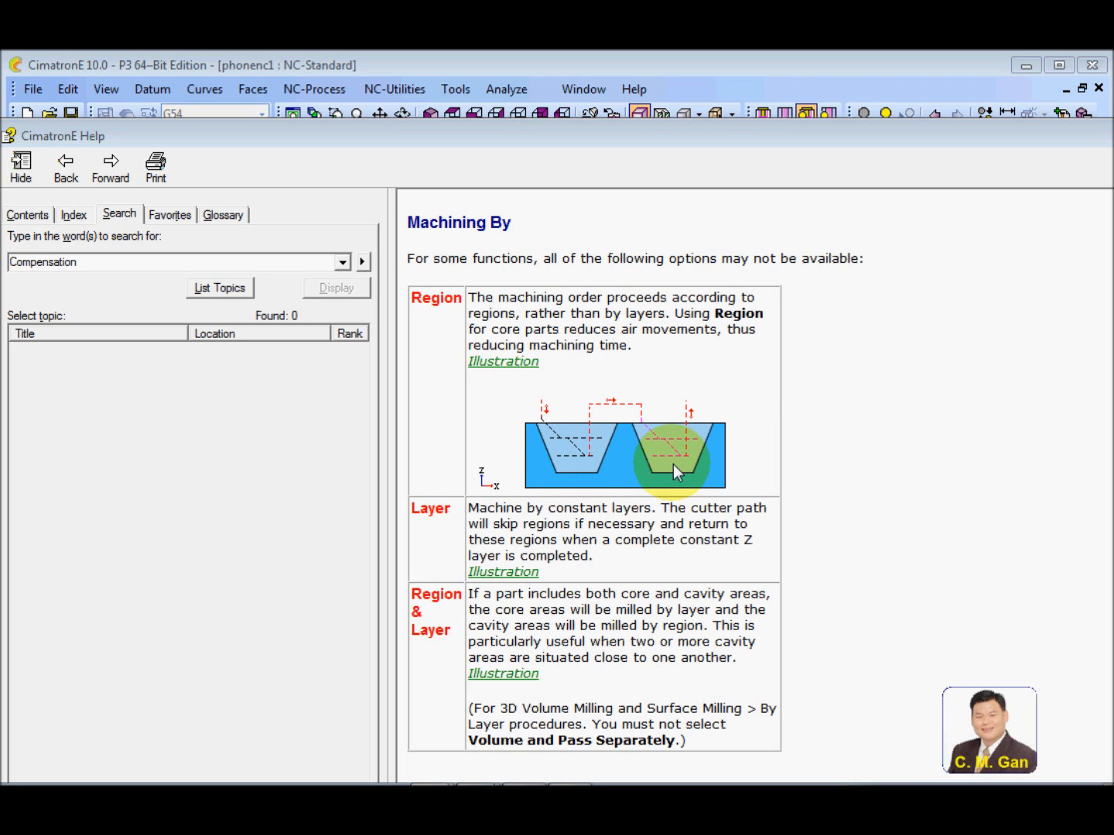
pyautogui.click(514, 573)
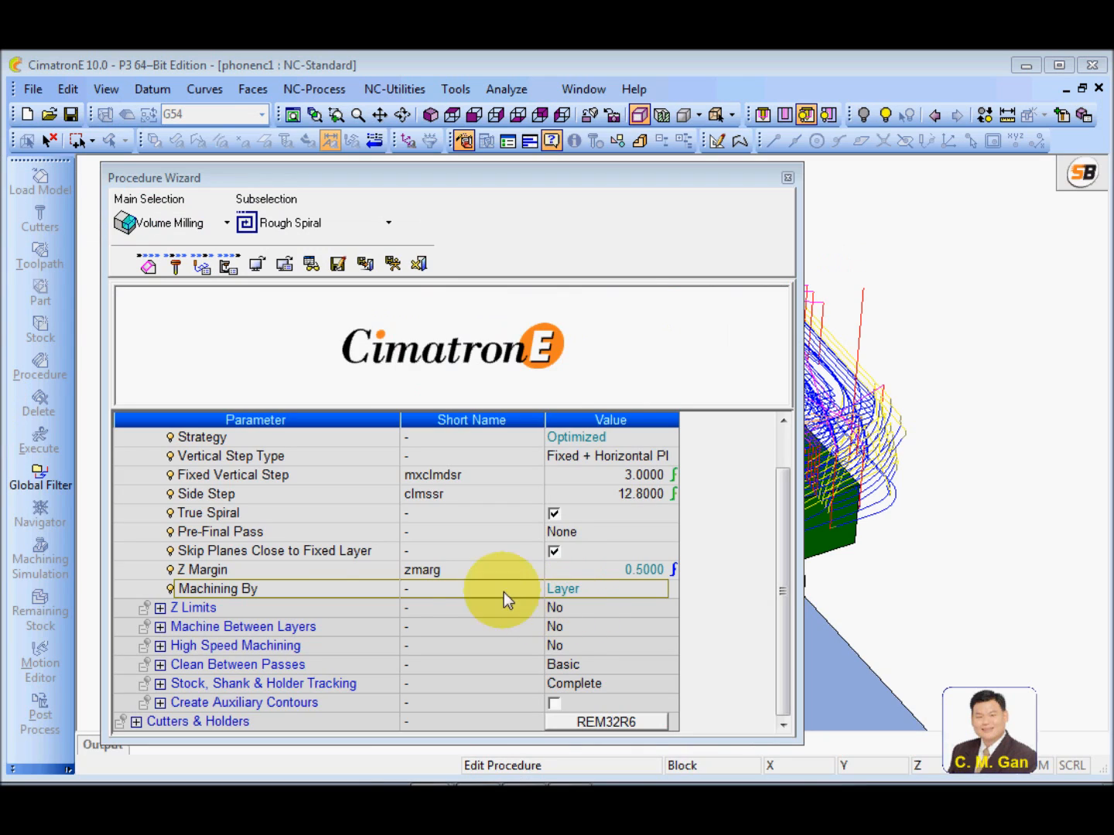
# Set the Machining By parameter back to Region in the Tool Trajectory group
pyautogui.click(387, 590)
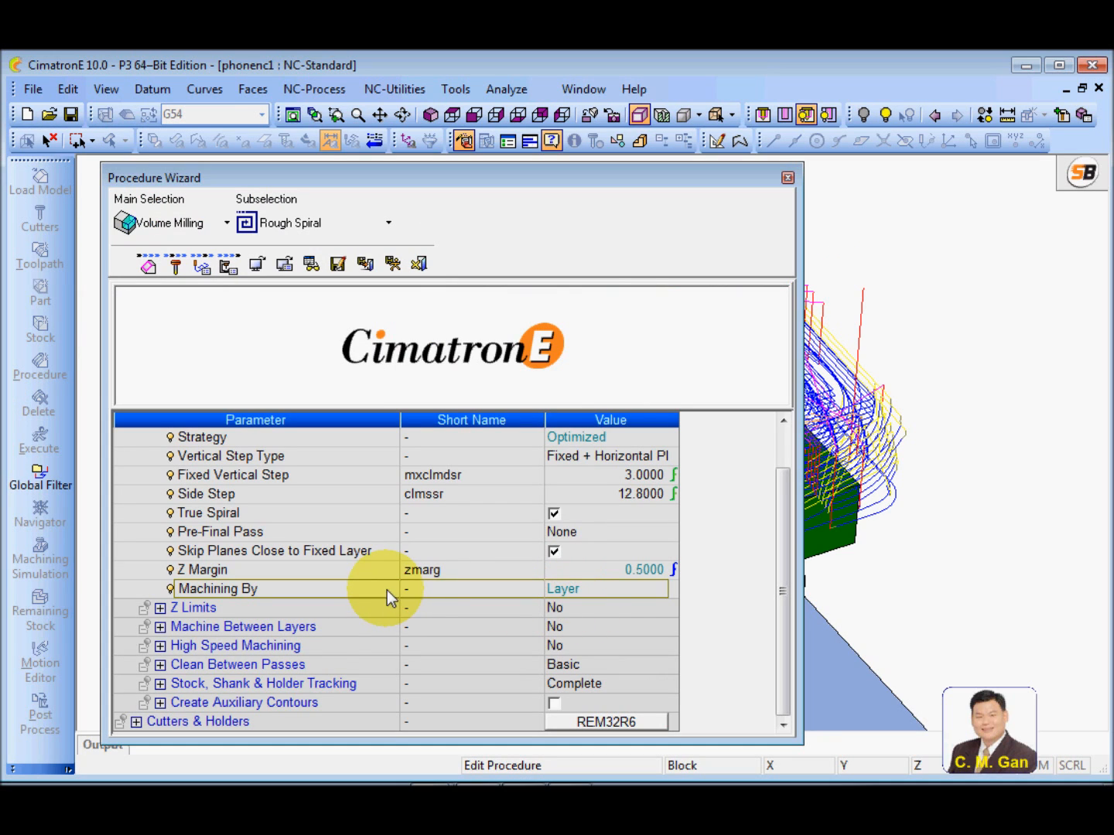
pyautogui.click(608, 594)
pyautogui.click(657, 590)
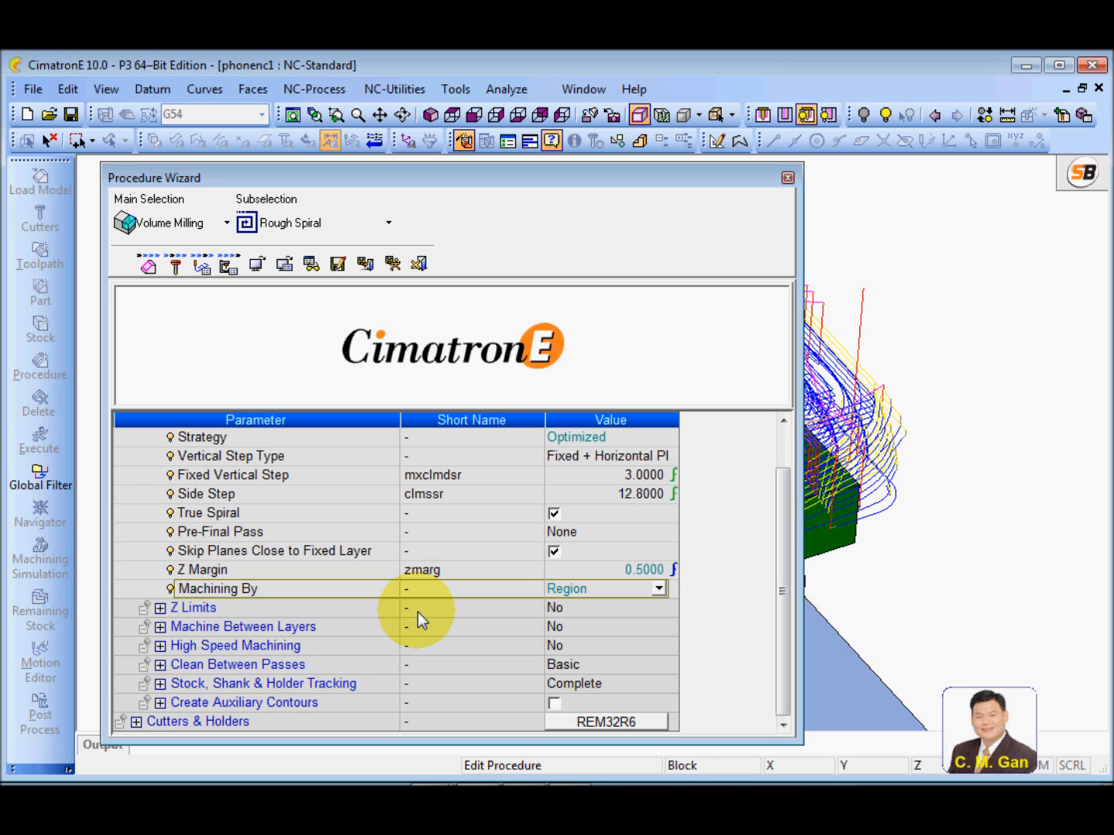
# Examine the available Z Limits options, keeping No selected
pyautogui.click(160, 608)
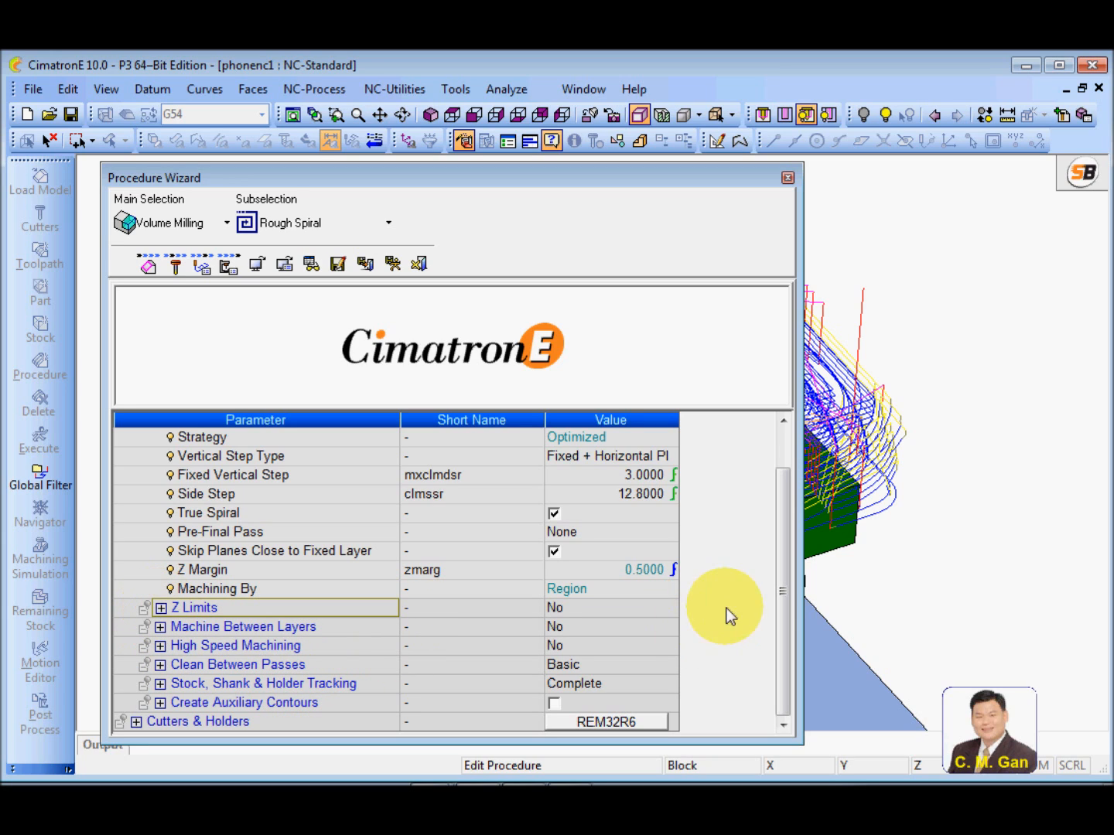
pyautogui.click(598, 611)
pyautogui.click(602, 606)
pyautogui.click(602, 608)
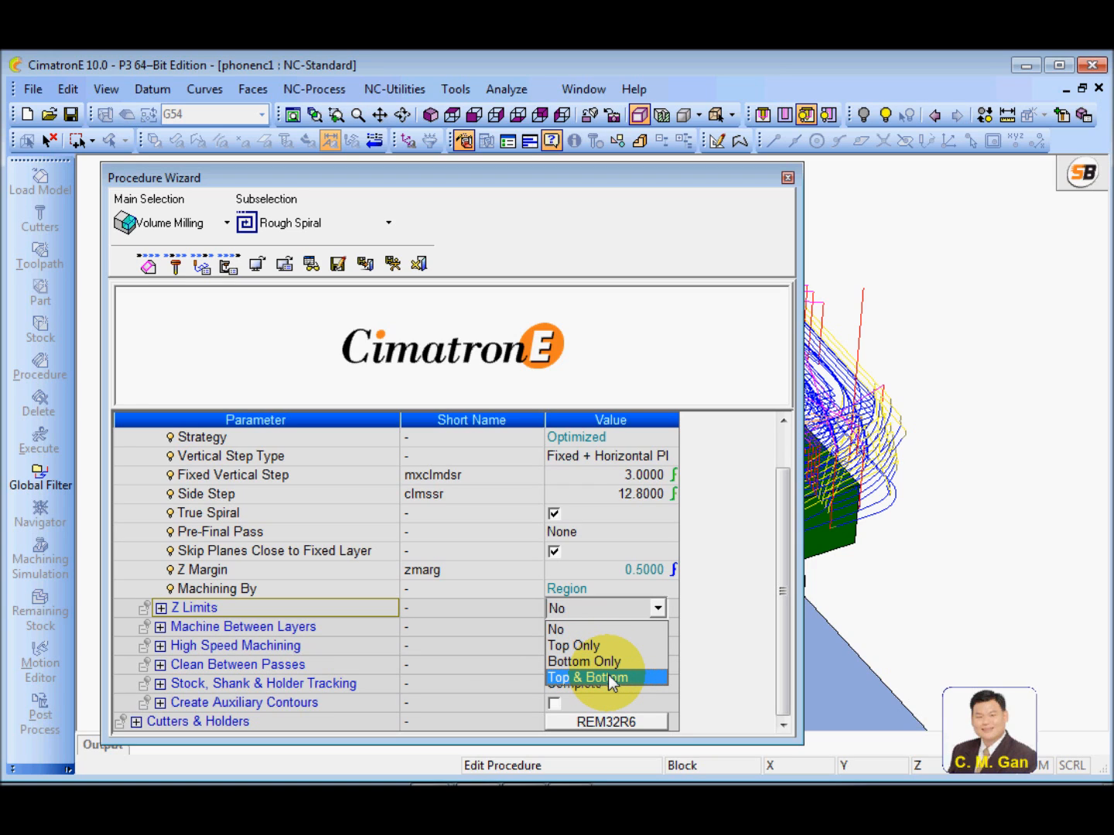
pyautogui.click(345, 608)
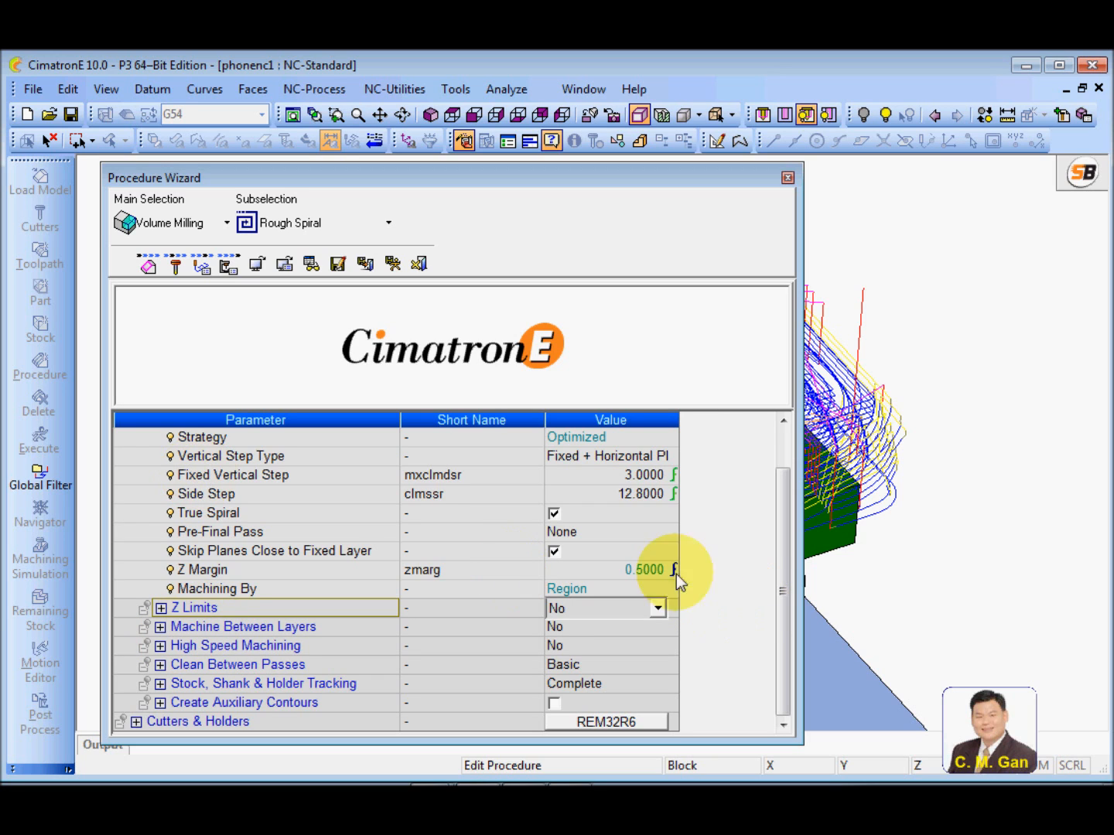
# Collapse the Tool Trajectory group and select the Machine Between Layers group
pyautogui.moveTo(782, 504); pyautogui.dragTo(788, 478)
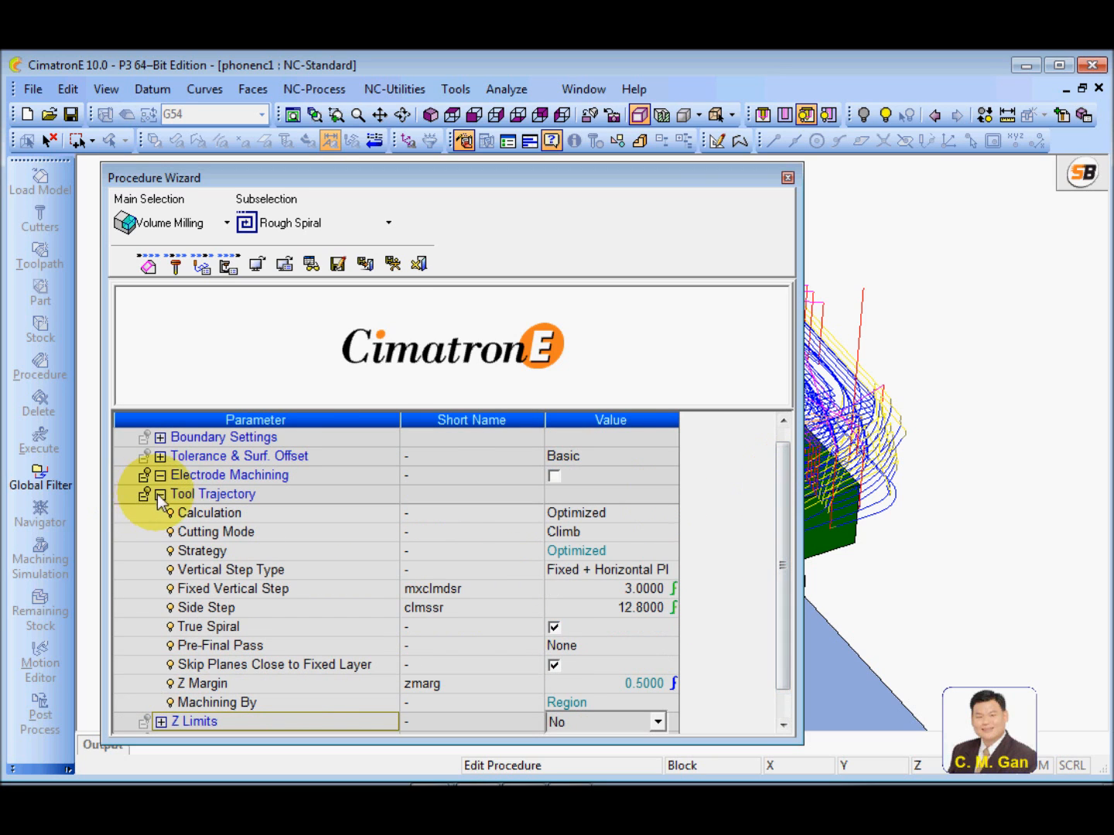
pyautogui.click(160, 495)
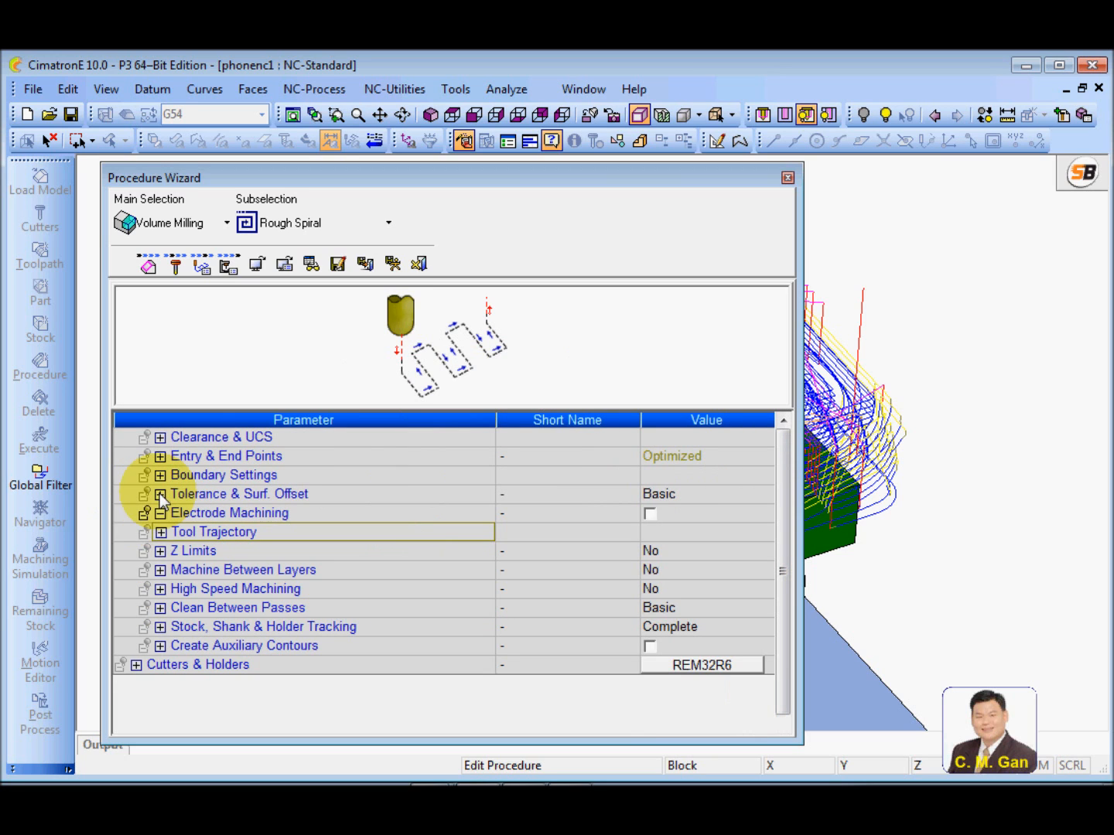
pyautogui.click(160, 573)
pyautogui.click(160, 572)
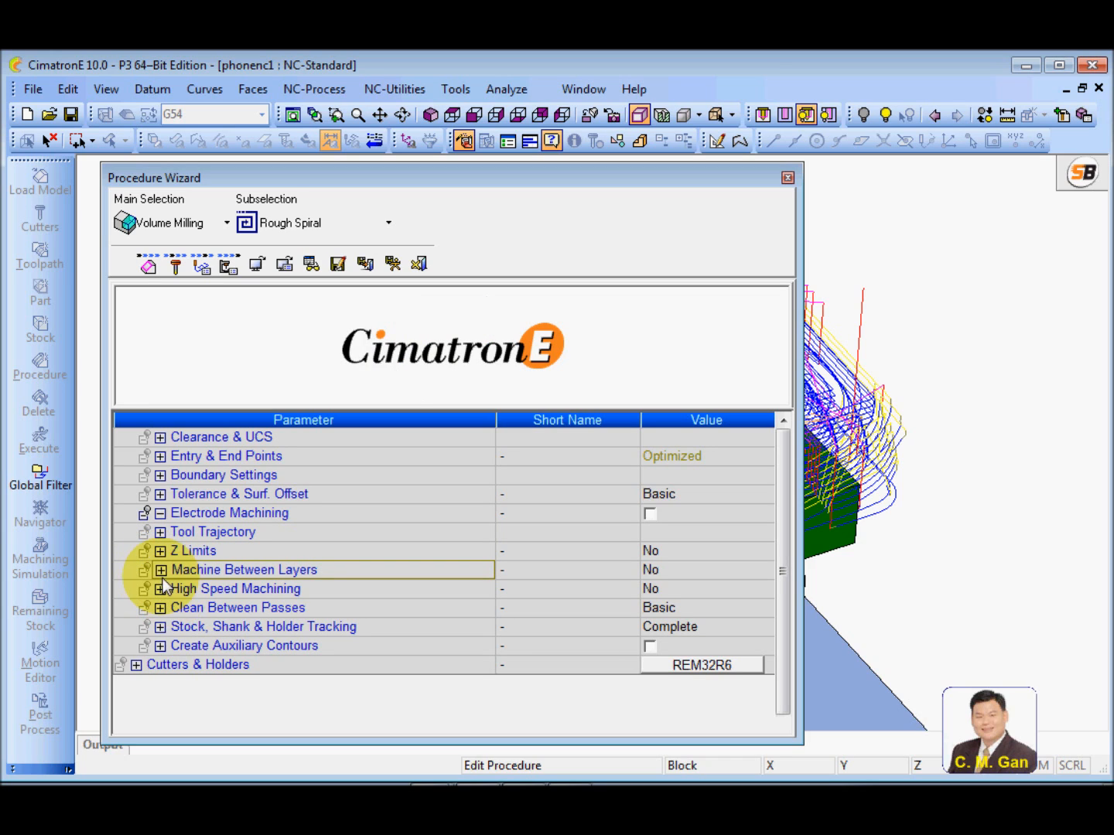
# Expand the High Speed Machining, Clean Between Passes and Stock, Shank & Holder Tracking groups, and save and calculate the Rough Spiral procedure
pyautogui.click(160, 588)
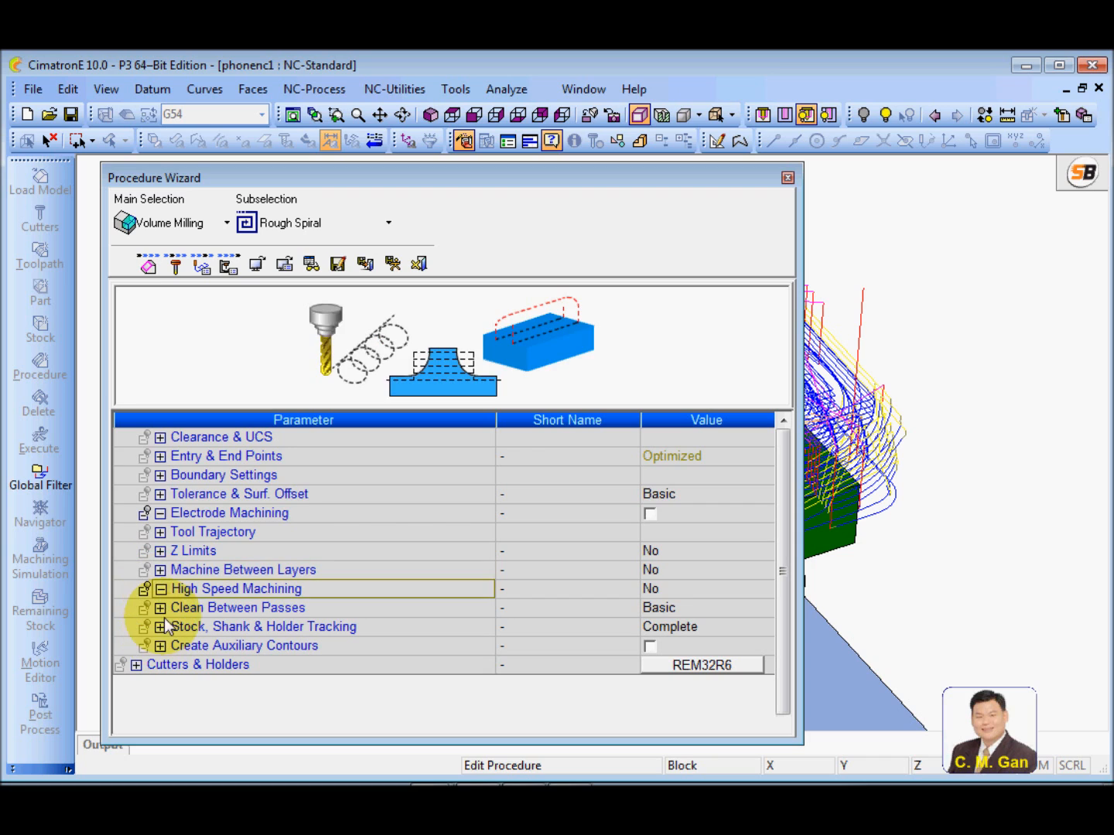
pyautogui.click(160, 608)
pyautogui.click(160, 627)
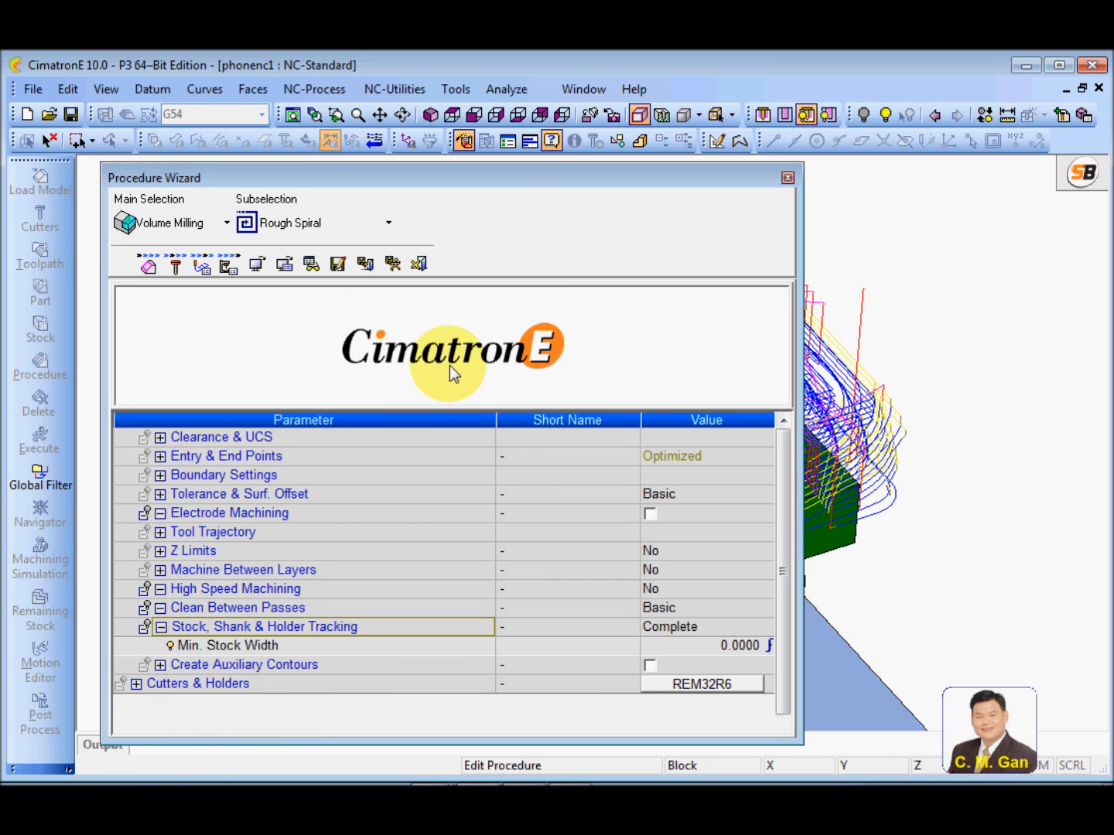
pyautogui.click(394, 264)
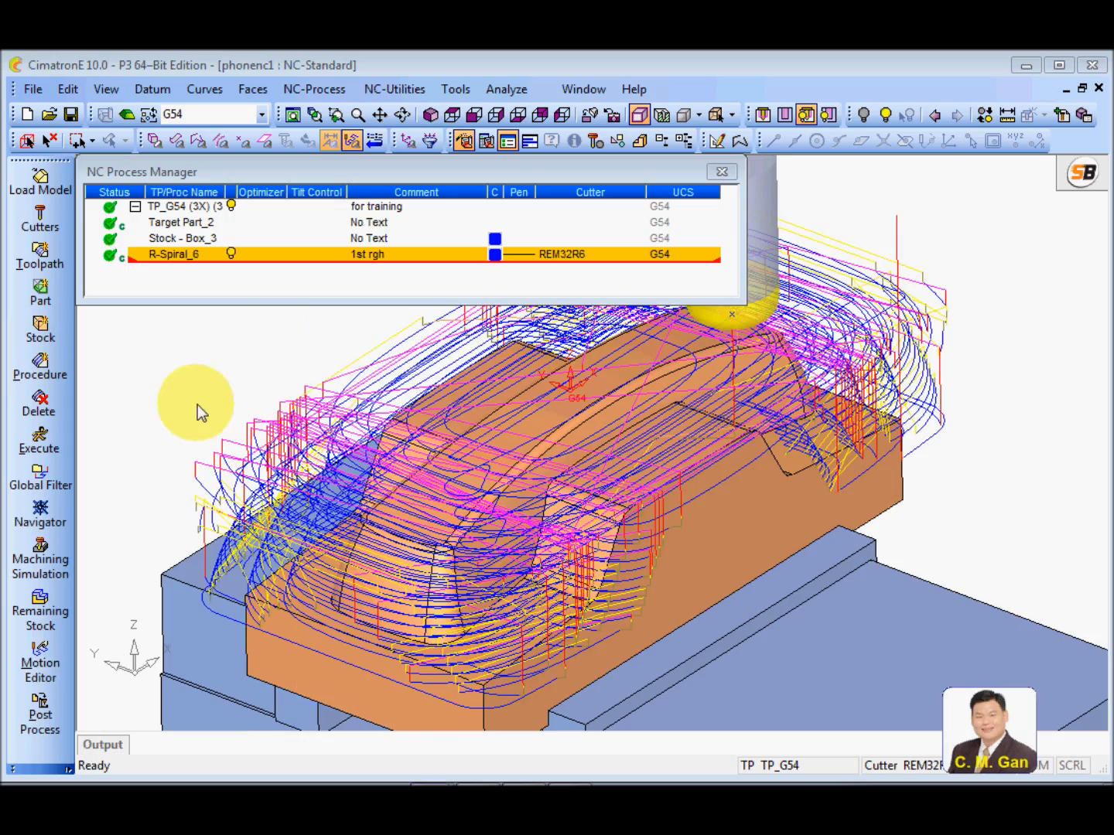
# Inspect the calculated R-Spiral_6 toolpath around the phone part from several angles and hide it
pyautogui.keyDown('ctrl'); pyautogui.moveTo(232, 423); pyautogui.dragTo(313, 538, button='right'); pyautogui.keyUp('ctrl')
pyautogui.keyDown('ctrl'); pyautogui.moveTo(313, 537); pyautogui.dragTo(771, 406); pyautogui.keyUp('ctrl')
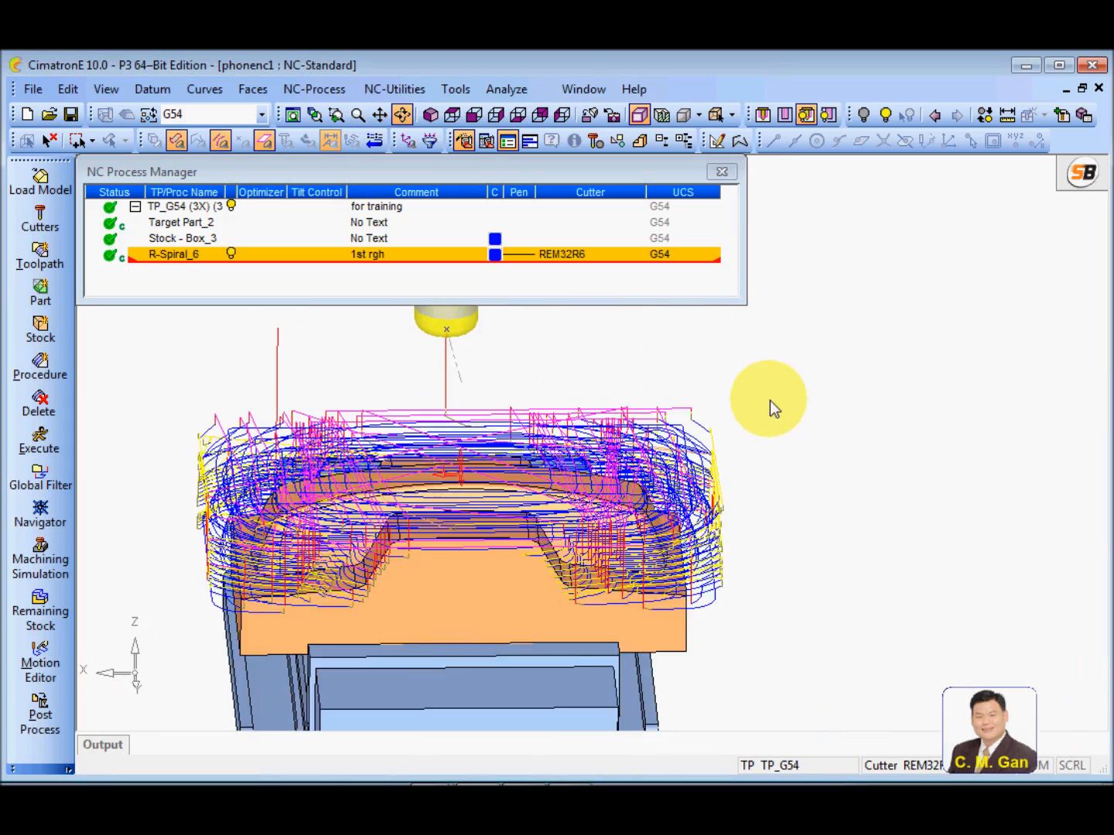
pyautogui.click(435, 119)
pyautogui.keyDown('ctrl'); pyautogui.moveTo(407, 472); pyautogui.dragTo(532, 470); pyautogui.keyUp('ctrl')
pyautogui.keyDown('ctrl'); pyautogui.moveTo(533, 469); pyautogui.dragTo(506, 584, button='middle'); pyautogui.keyUp('ctrl')
pyautogui.keyDown('ctrl'); pyautogui.moveTo(506, 583); pyautogui.dragTo(491, 507, button='right'); pyautogui.keyUp('ctrl')
pyautogui.click(230, 253)
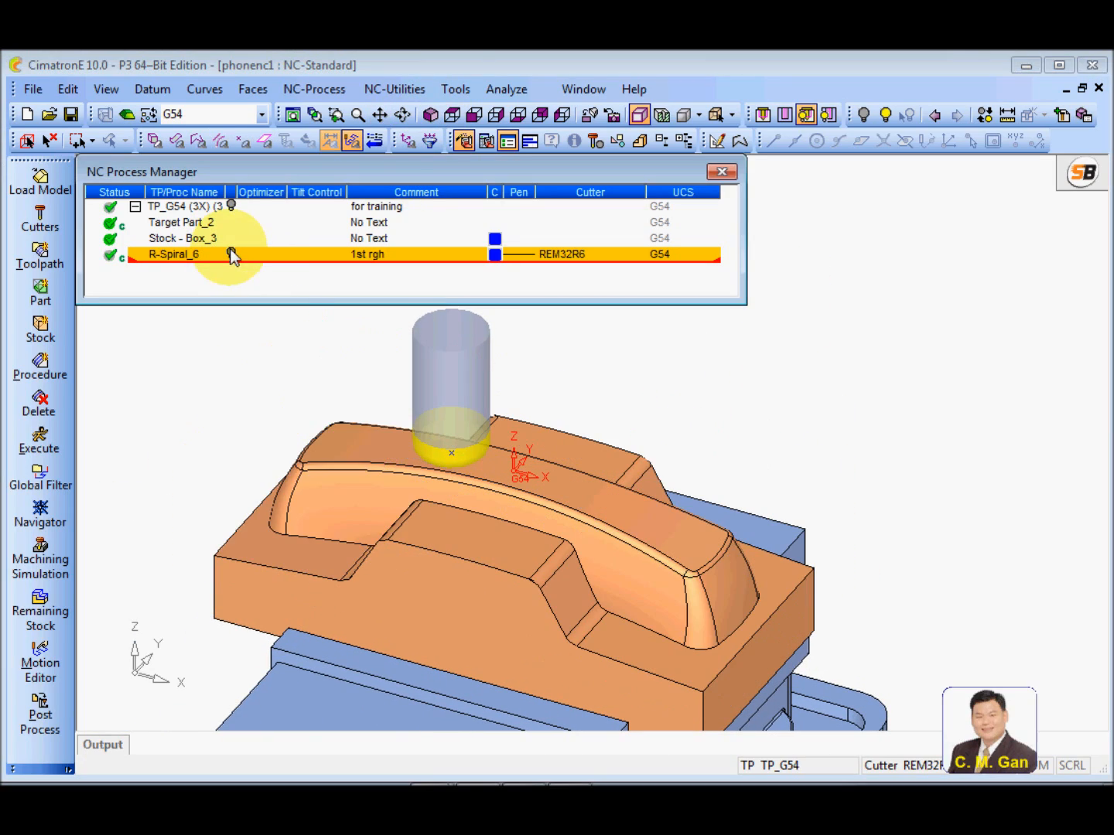
# Display the remaining stock after the R-Spiral_6 procedure in light blue with minimum transparency
pyautogui.rightClick(193, 263)
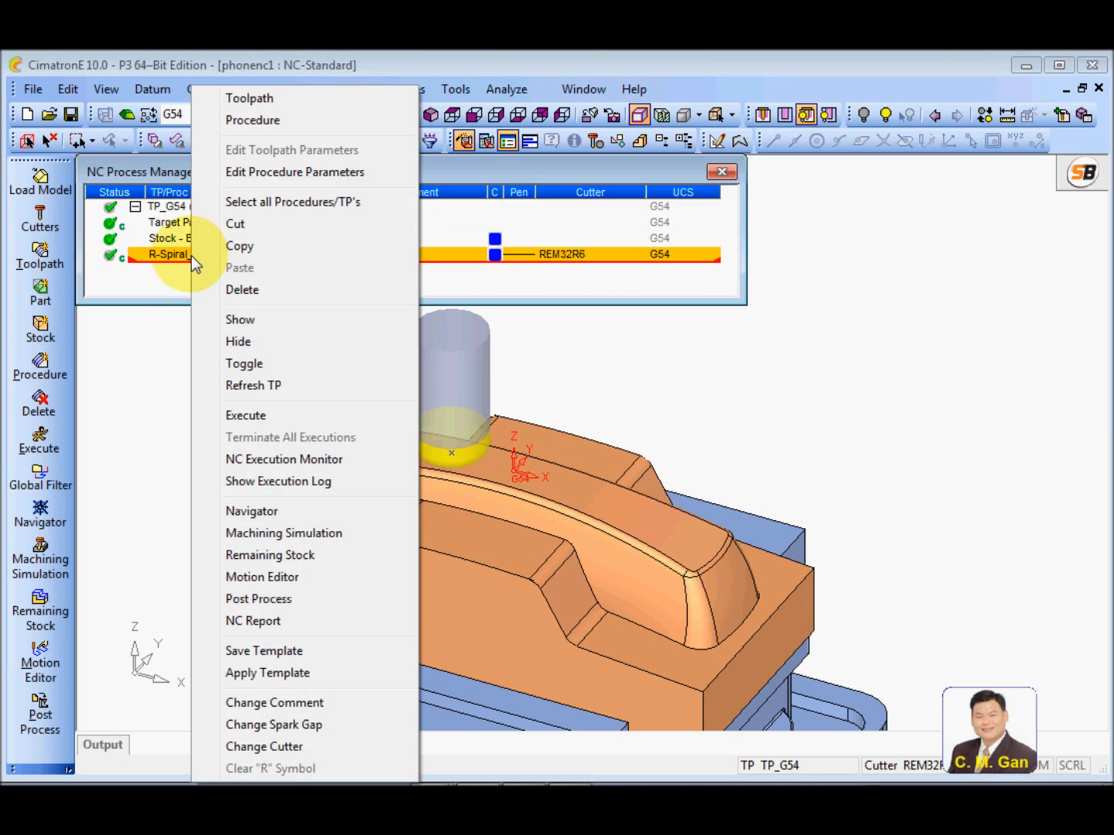
pyautogui.click(270, 555)
pyautogui.click(110, 280)
pyautogui.click(112, 326)
pyautogui.click(165, 279)
pyautogui.moveTo(254, 286); pyautogui.dragTo(366, 300)
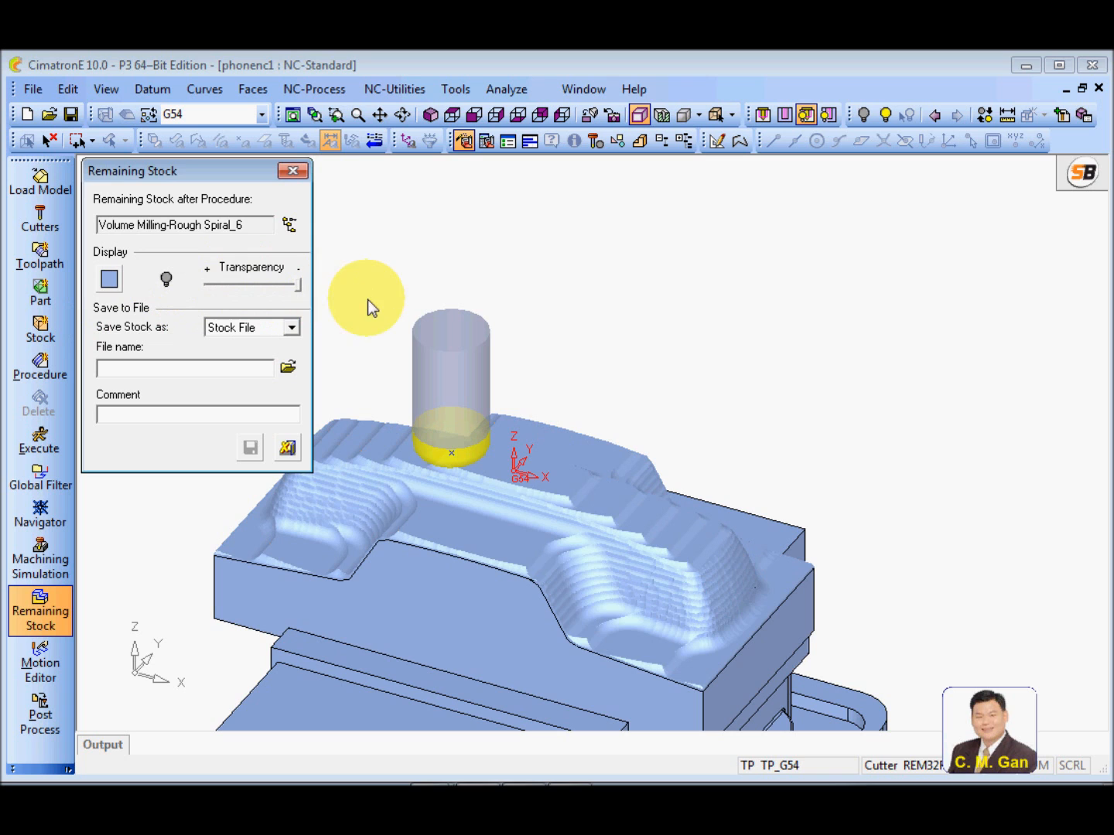
# Examine the stepped material left on the phone part's curved walls up close and close the remaining stock display
pyautogui.keyDown('ctrl'); pyautogui.moveTo(601, 582); pyautogui.dragTo(664, 513, button='right'); pyautogui.keyUp('ctrl')
pyautogui.moveTo(663, 513)
pyautogui.keyDown('ctrl'); pyautogui.mouseDown()
pyautogui.moveTo(640, 491)
pyautogui.moveTo(661, 510)
pyautogui.mouseUp(); pyautogui.keyUp('ctrl')
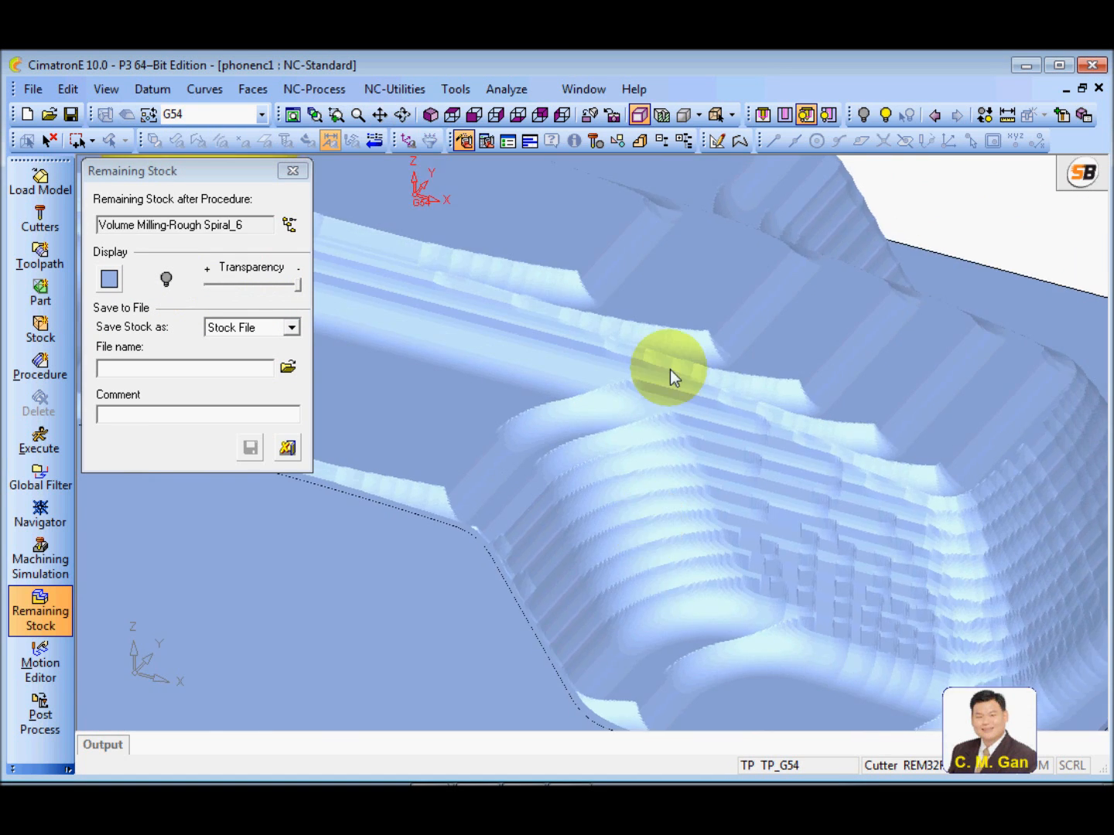
pyautogui.keyDown('ctrl'); pyautogui.moveTo(669, 369); pyautogui.dragTo(623, 534, button='right'); pyautogui.keyUp('ctrl')
pyautogui.keyDown('ctrl'); pyautogui.moveTo(597, 452); pyautogui.dragTo(644, 505, button='middle'); pyautogui.keyUp('ctrl')
pyautogui.keyDown('ctrl'); pyautogui.moveTo(642, 505); pyautogui.dragTo(588, 475); pyautogui.keyUp('ctrl')
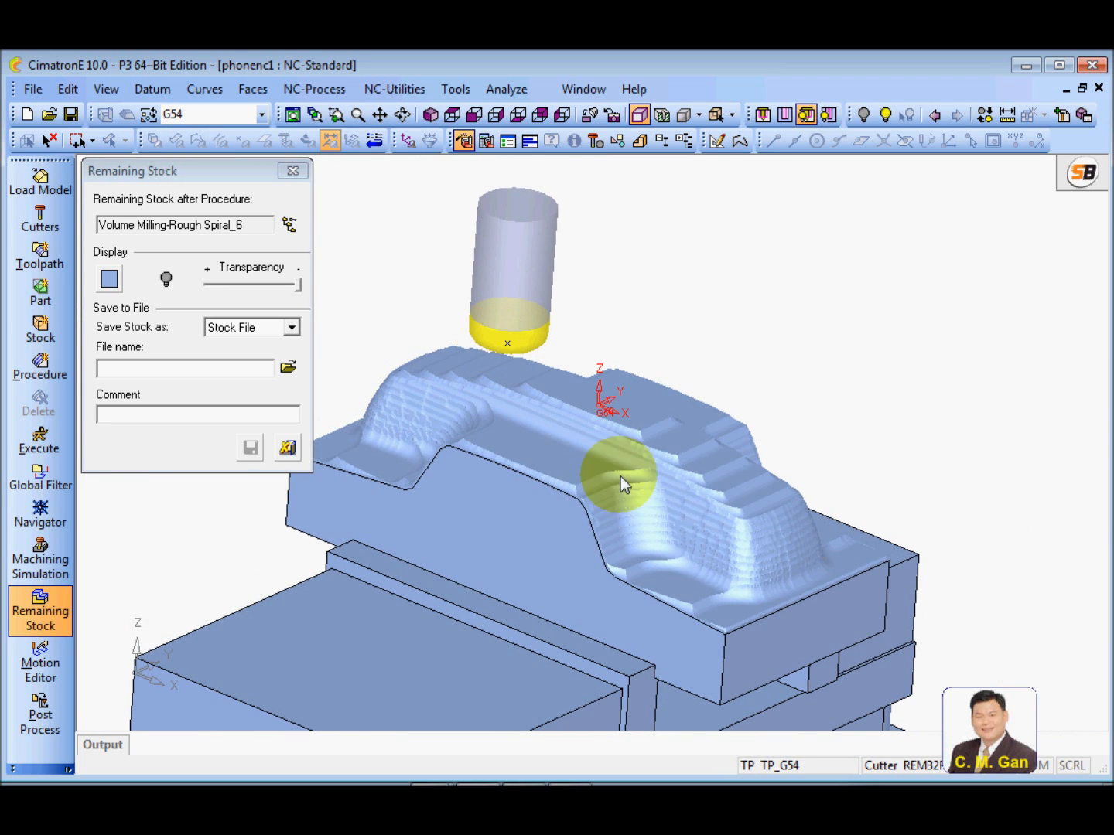
pyautogui.keyDown('ctrl'); pyautogui.moveTo(643, 507); pyautogui.dragTo(611, 511); pyautogui.keyUp('ctrl')
pyautogui.click(288, 450)
# Examine the target phone part model from several angles to judge the areas needing a smaller cutter
pyautogui.keyDown('ctrl'); pyautogui.moveTo(588, 402); pyautogui.dragTo(547, 449); pyautogui.keyUp('ctrl')
pyautogui.keyDown('ctrl'); pyautogui.moveTo(548, 448); pyautogui.dragTo(686, 511, button='middle'); pyautogui.keyUp('ctrl')
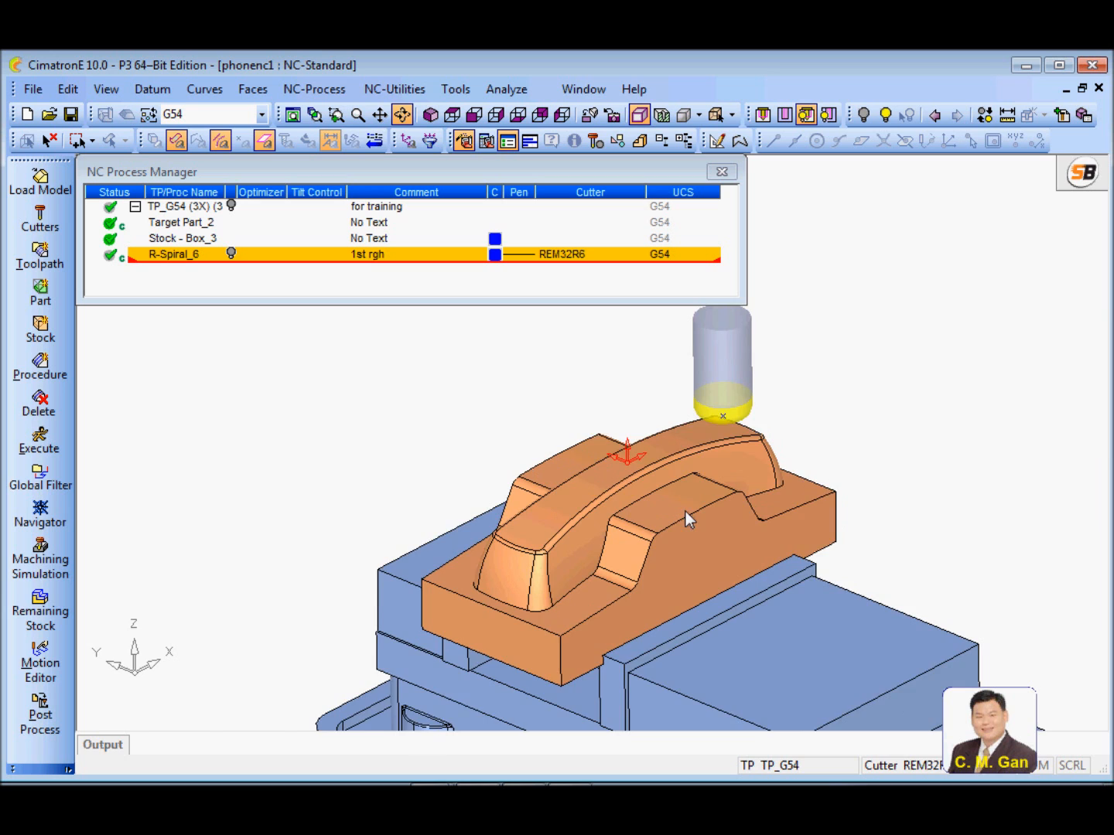
pyautogui.keyDown('ctrl'); pyautogui.moveTo(686, 512); pyautogui.dragTo(687, 510); pyautogui.keyUp('ctrl')
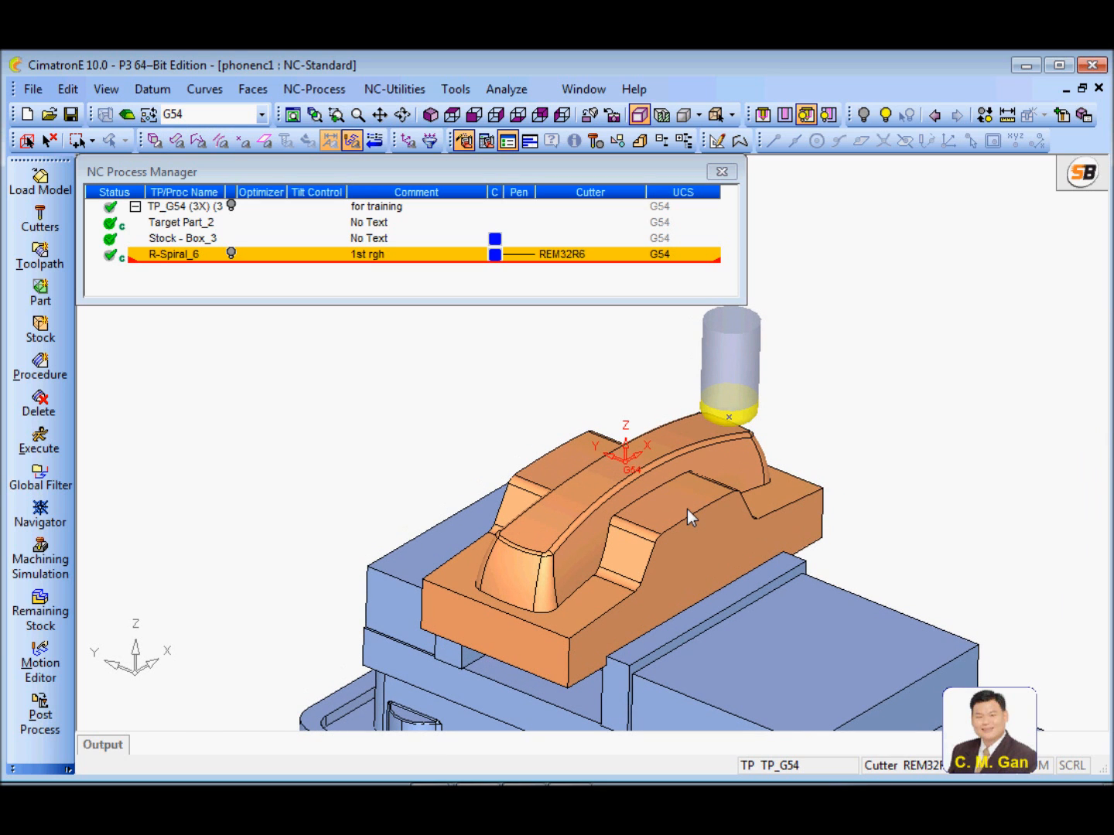
pyautogui.keyDown('ctrl'); pyautogui.moveTo(677, 580); pyautogui.dragTo(659, 459, button='right'); pyautogui.keyUp('ctrl')
pyautogui.keyDown('ctrl'); pyautogui.moveTo(587, 537); pyautogui.dragTo(618, 505); pyautogui.keyUp('ctrl')
pyautogui.keyDown('ctrl'); pyautogui.moveTo(661, 551); pyautogui.dragTo(636, 502, button='right'); pyautogui.keyUp('ctrl')
pyautogui.keyDown('ctrl'); pyautogui.moveTo(635, 503); pyautogui.dragTo(638, 505); pyautogui.keyUp('ctrl')
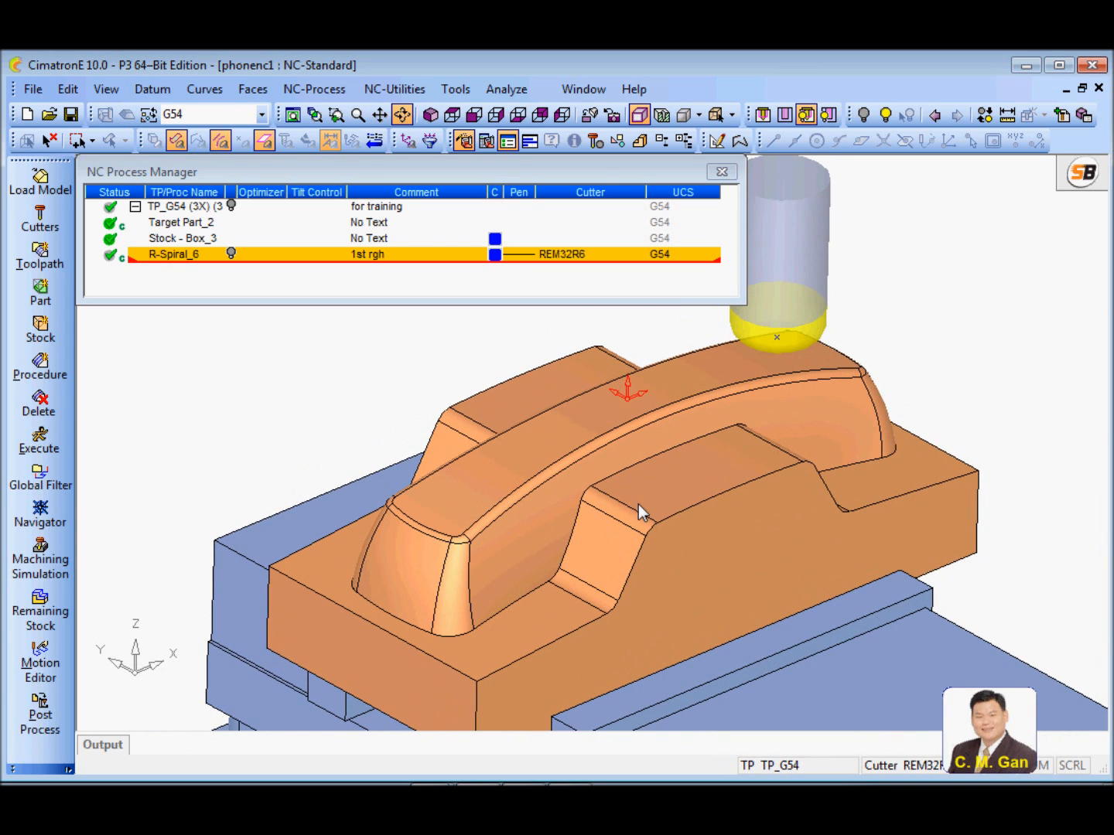
pyautogui.click(309, 396)
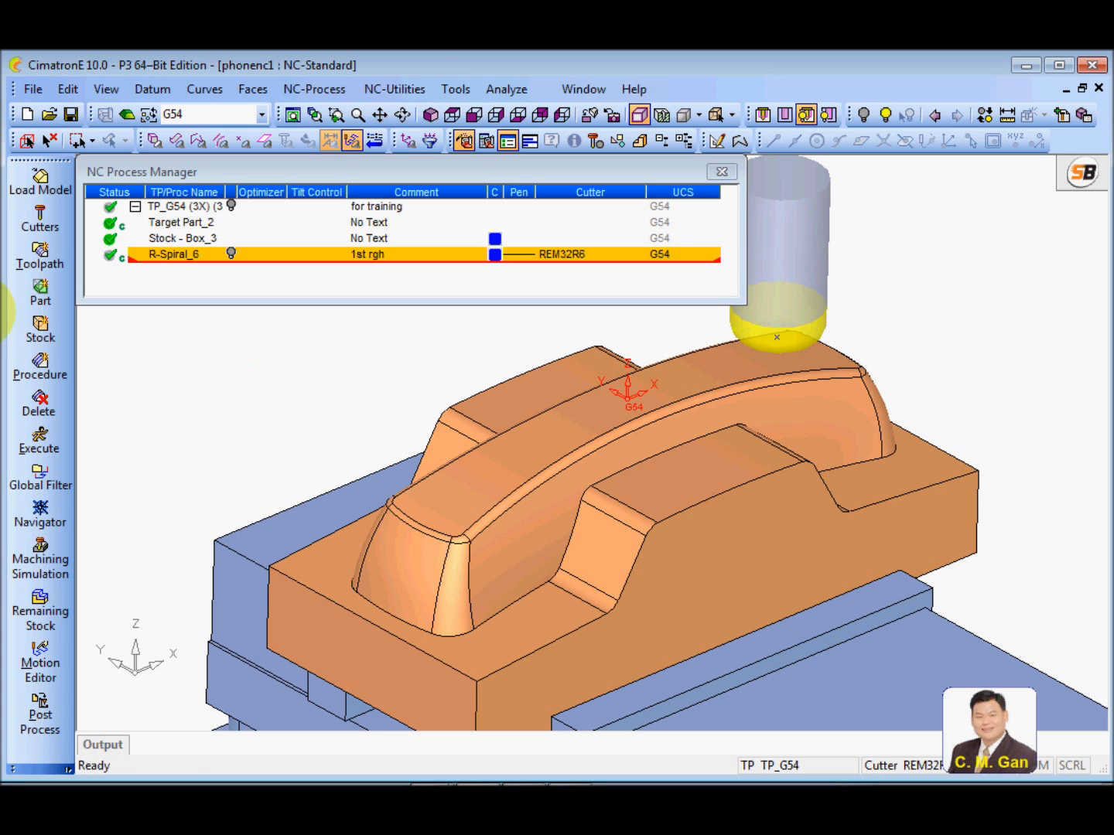
# Create a new milling cutter named REM10 with a Flat tip
pyautogui.click(41, 220)
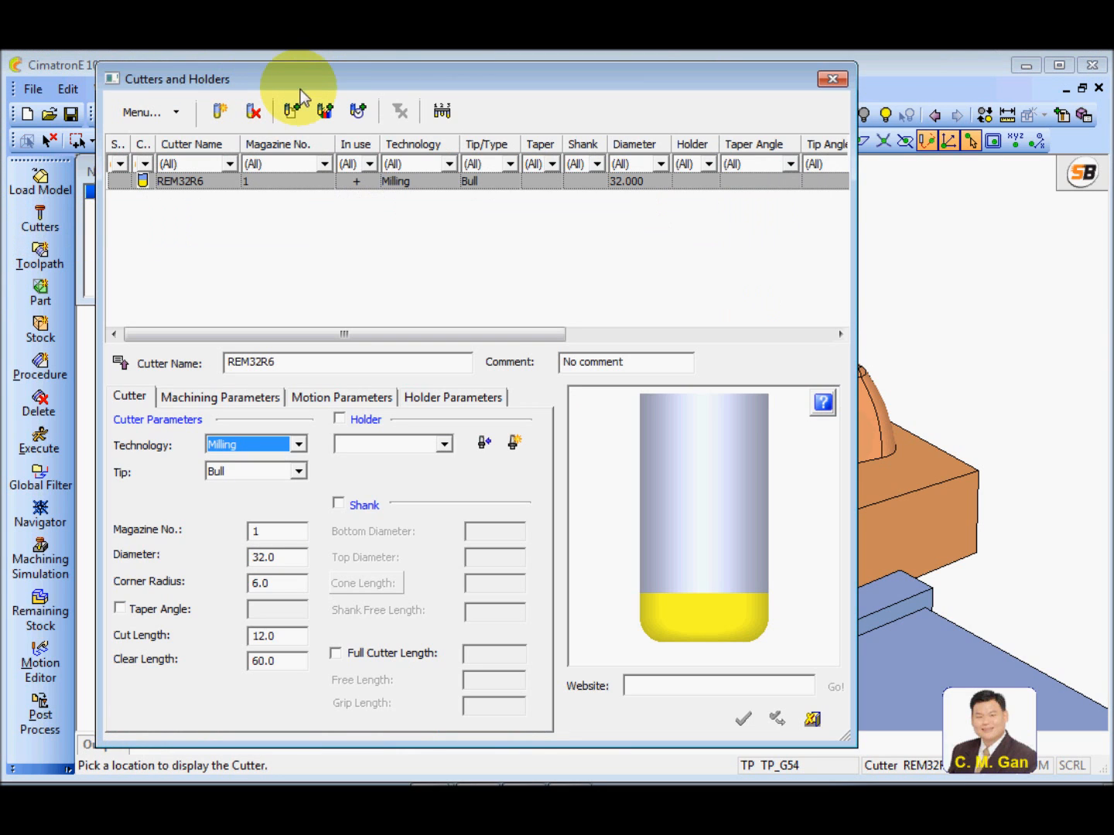
pyautogui.click(219, 110)
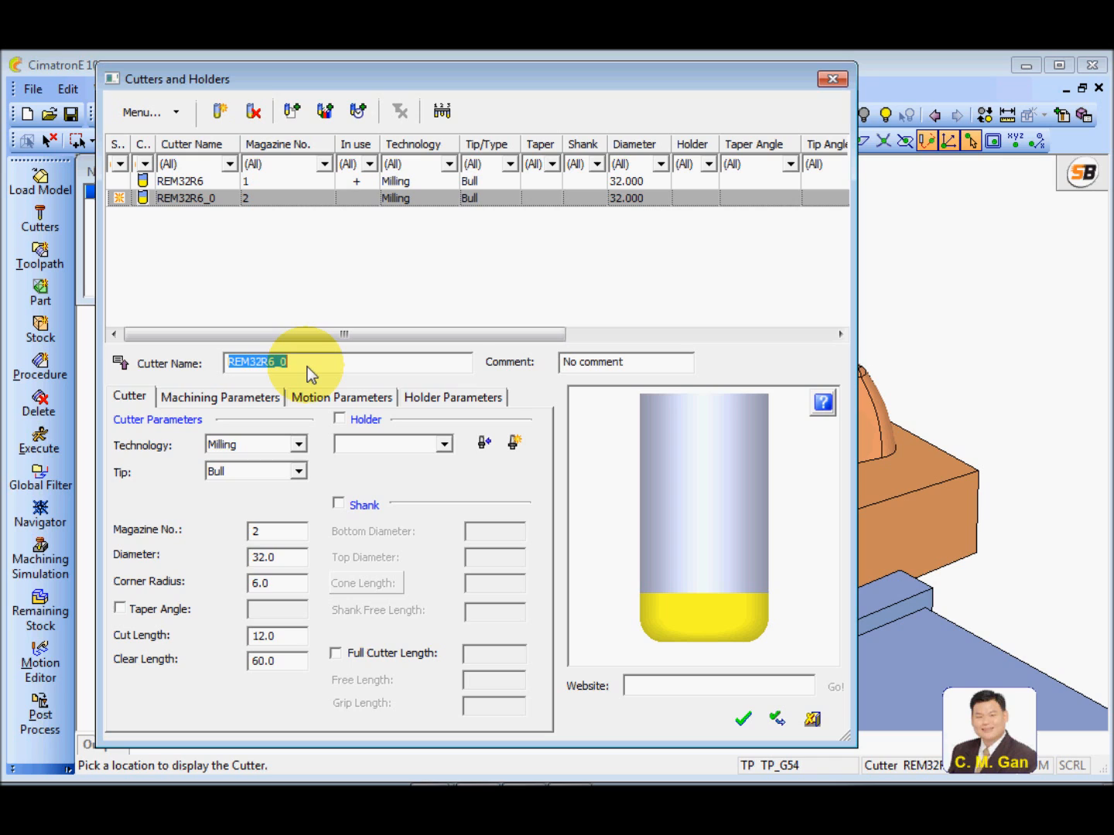
pyautogui.write('REM10')
pyautogui.click(297, 471)
pyautogui.click(249, 492)
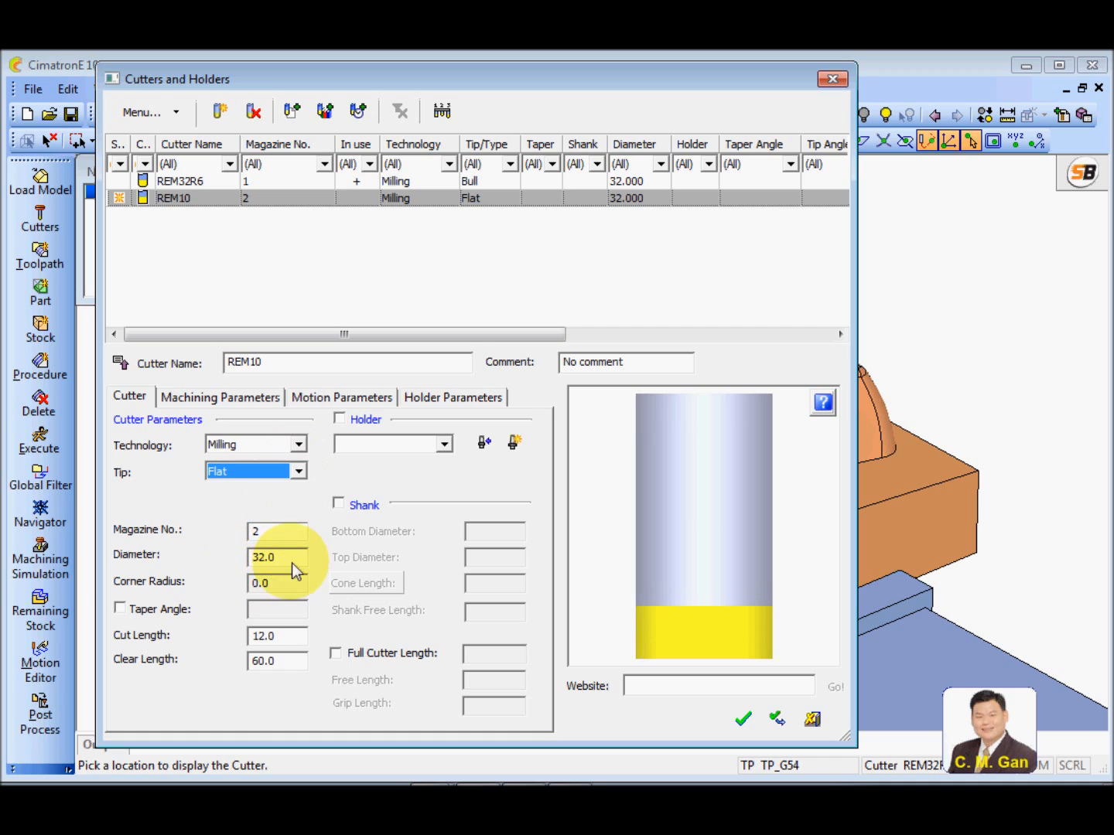
# Set the REM10 cutter's diameter to 10, cut length to 30 and clear length to 50
pyautogui.click(292, 564)
pyautogui.write('10')
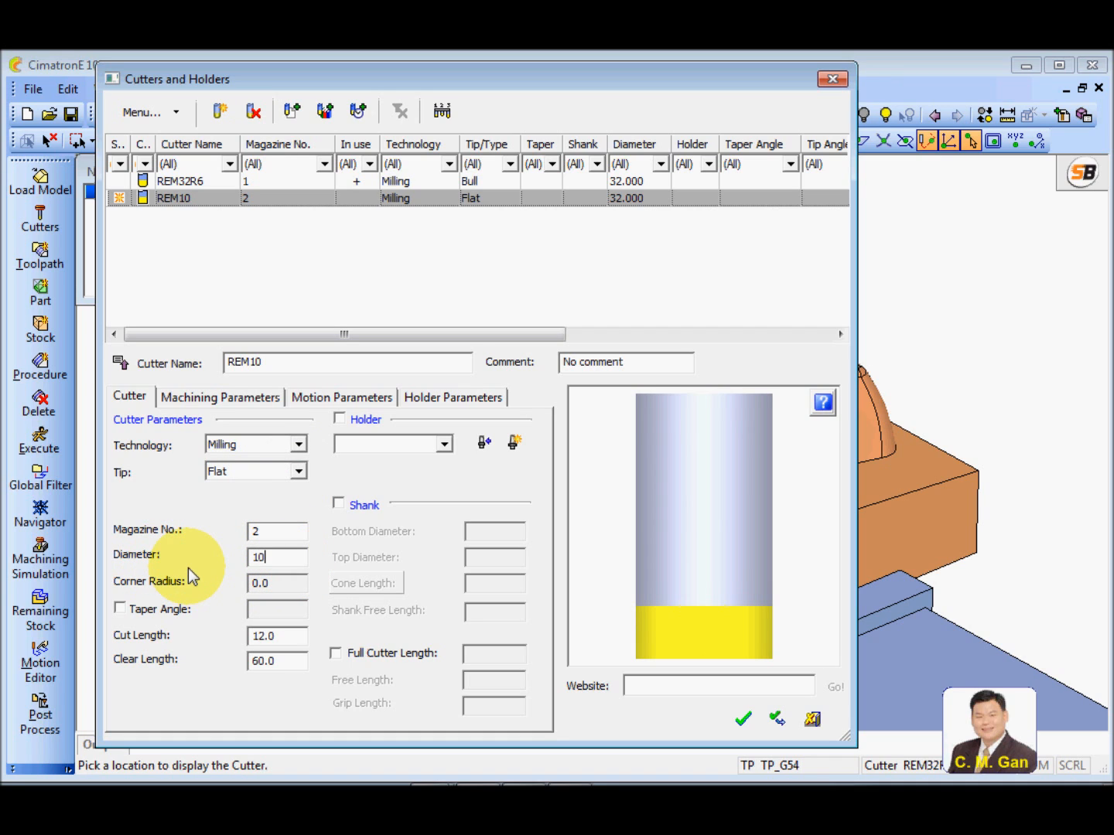
pyautogui.press('Return')
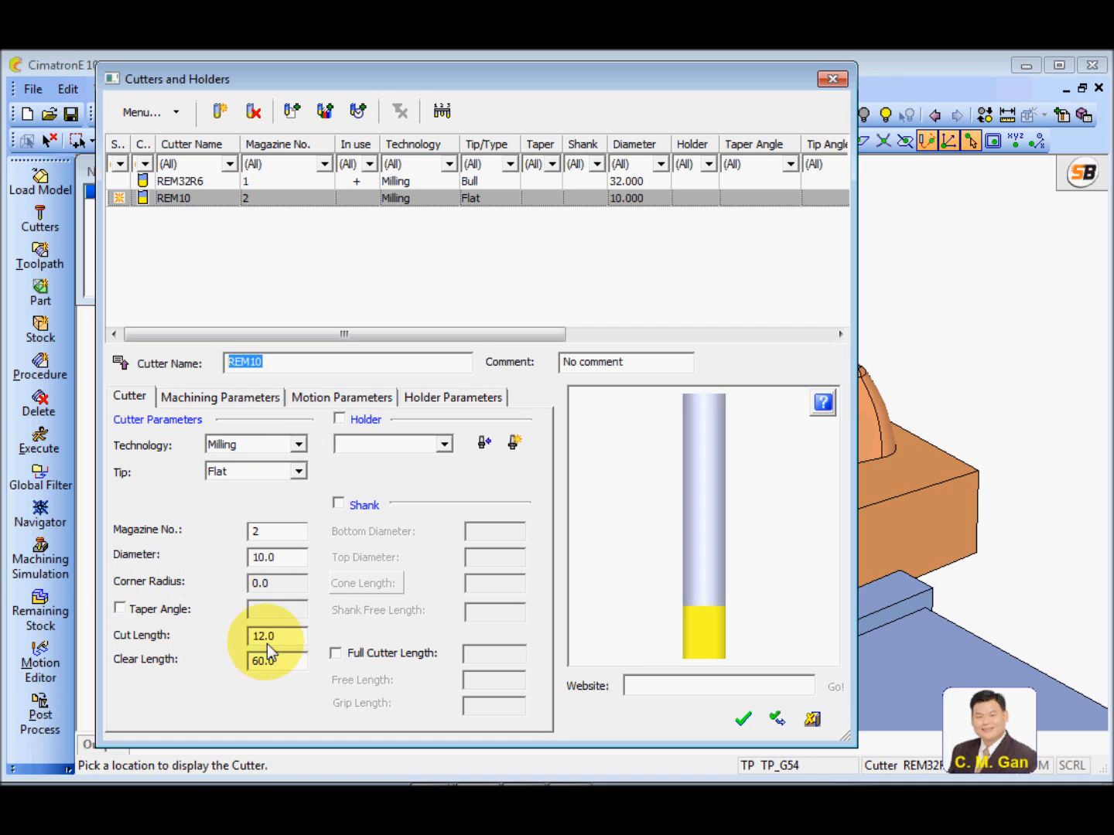
pyautogui.doubleClick(288, 637)
pyautogui.write('30')
pyautogui.click(296, 663)
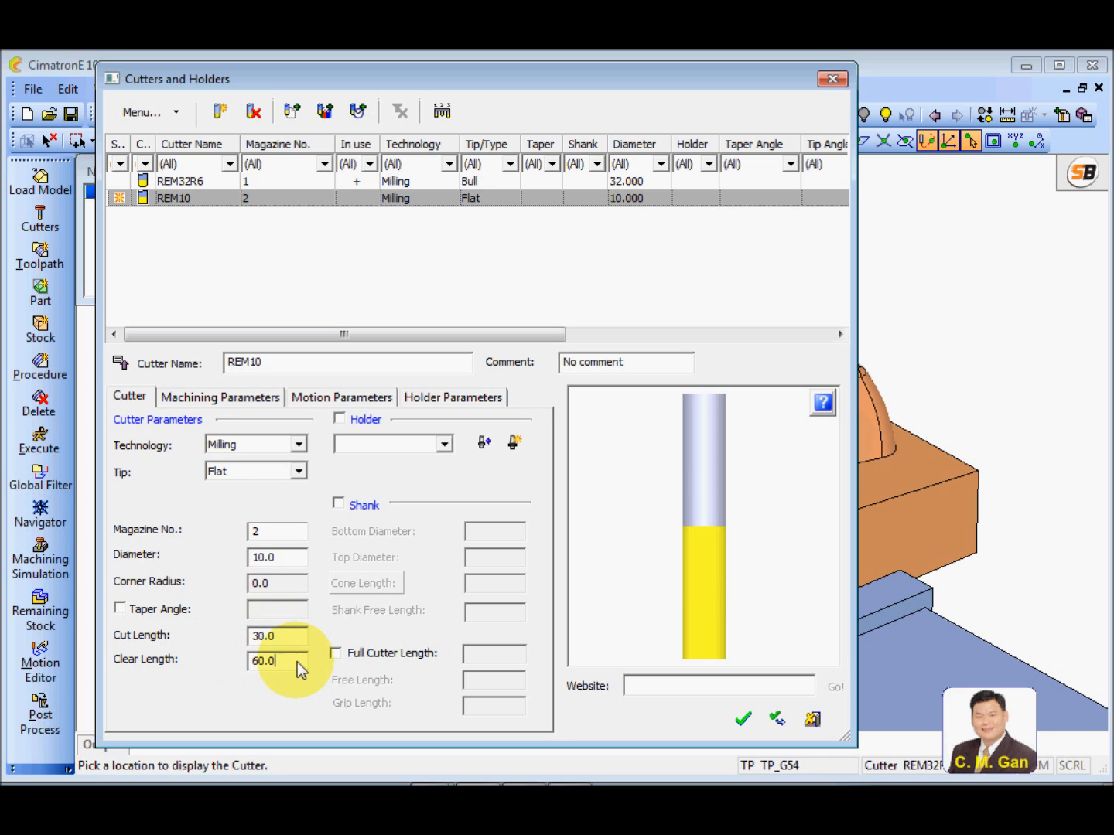
pyautogui.doubleClick(299, 665)
pyautogui.write('5')
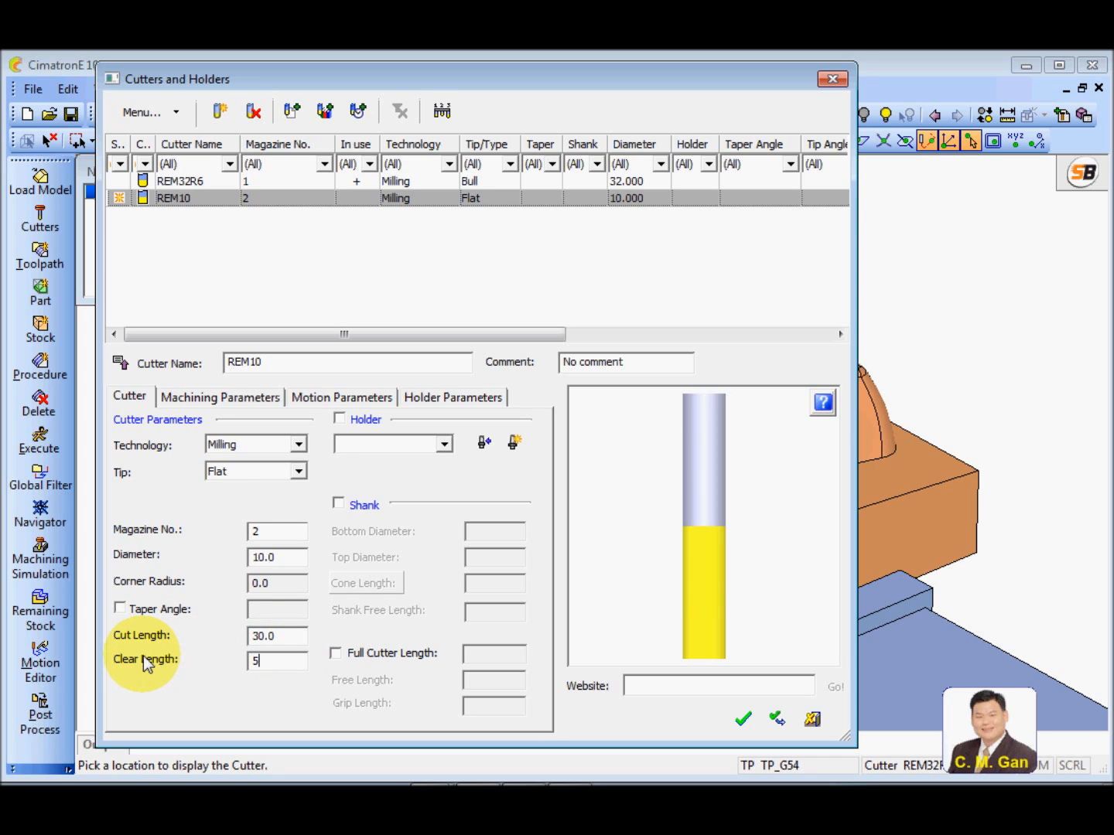
pyautogui.write('0')
pyautogui.click(269, 637)
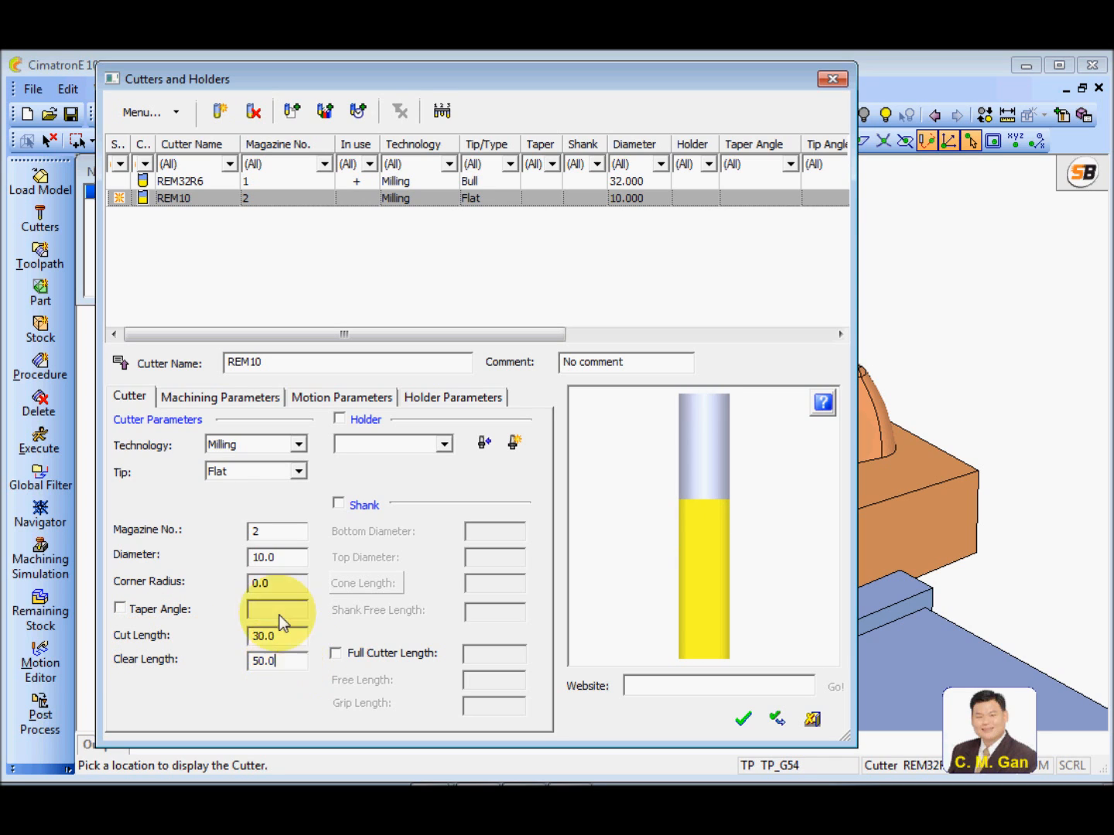
# Enable a holder for the REM10 cutter and create a new holder for it
pyautogui.click(337, 420)
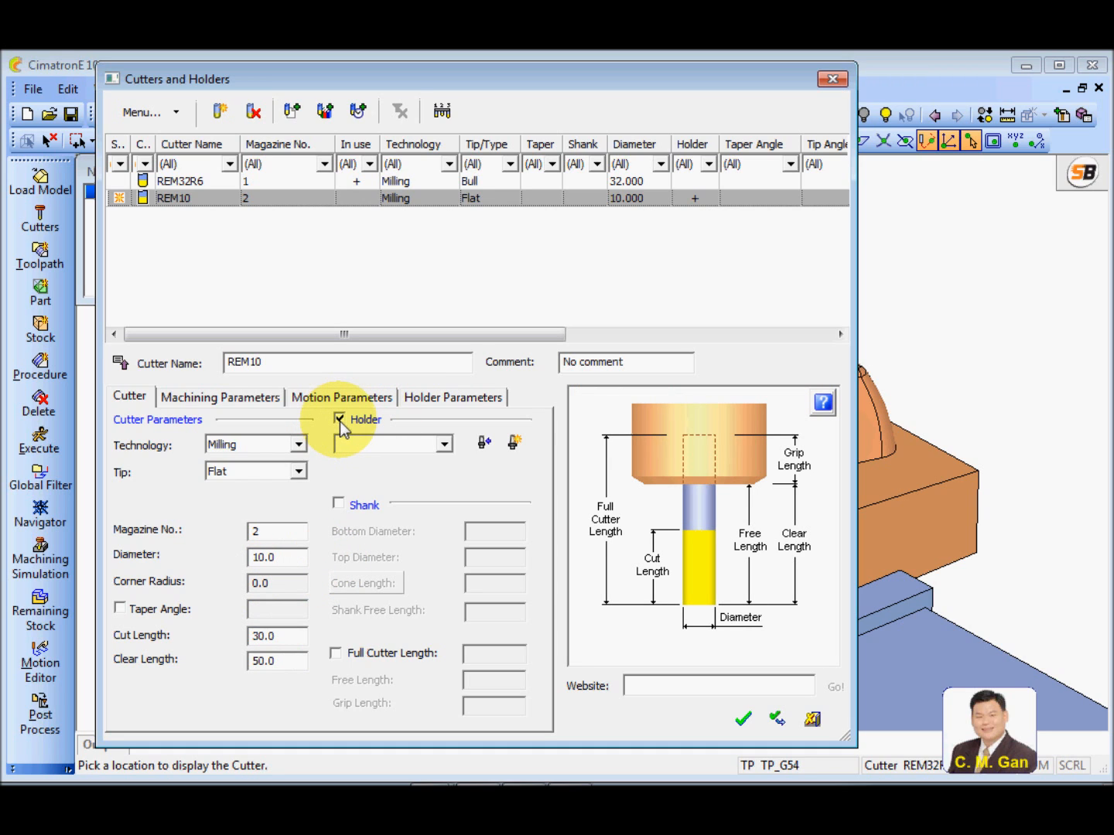
pyautogui.click(466, 404)
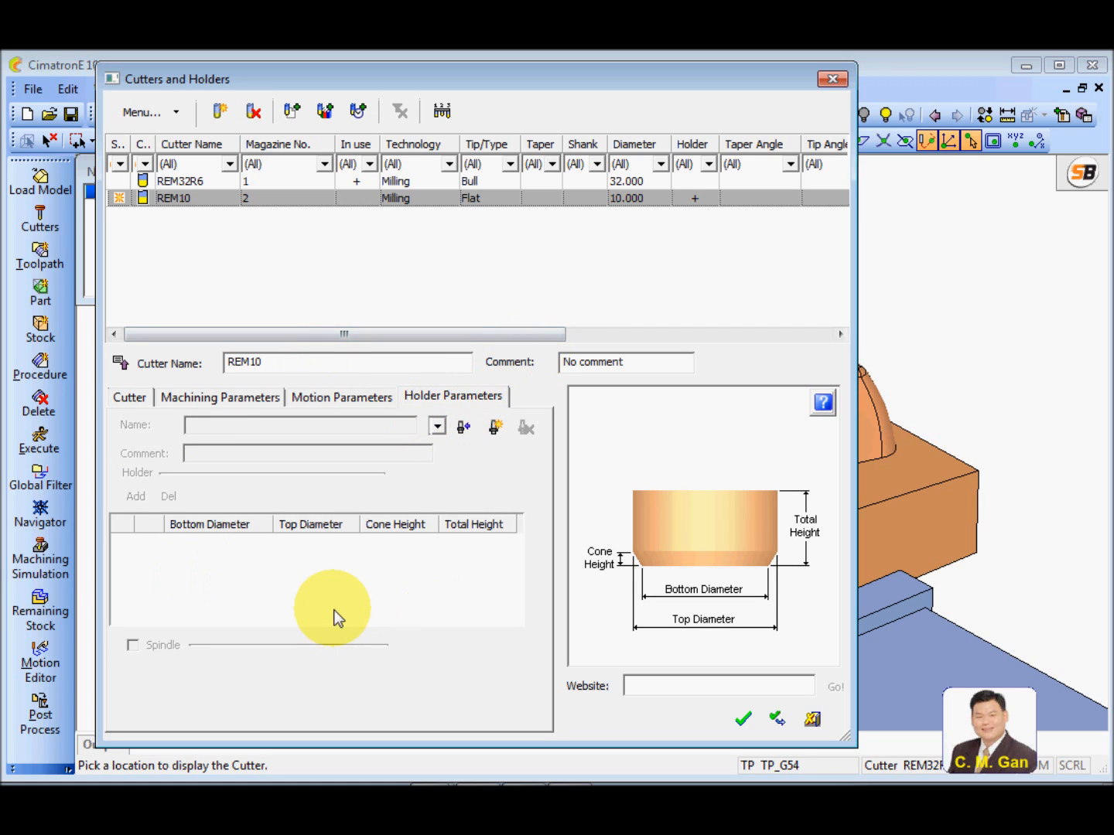
pyautogui.click(495, 427)
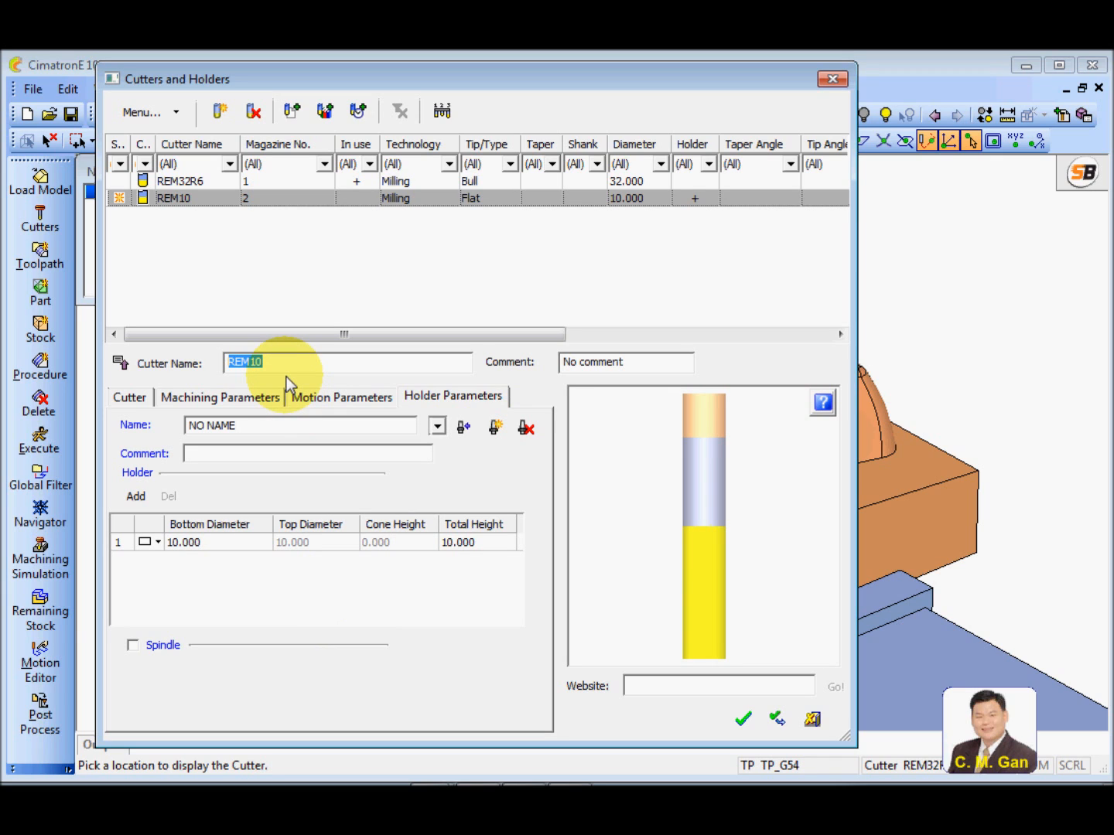
pyautogui.write('HD1')
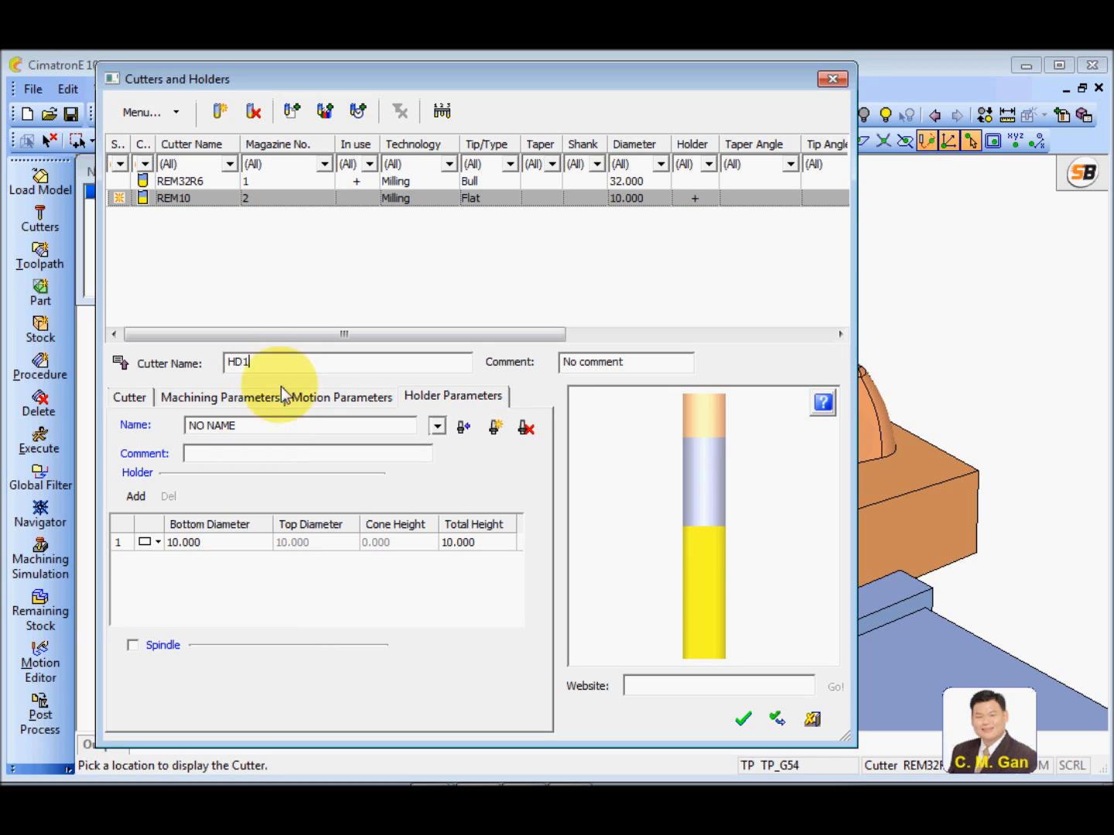
pyautogui.moveTo(270, 365); pyautogui.dragTo(106, 361)
pyautogui.write('REM10')
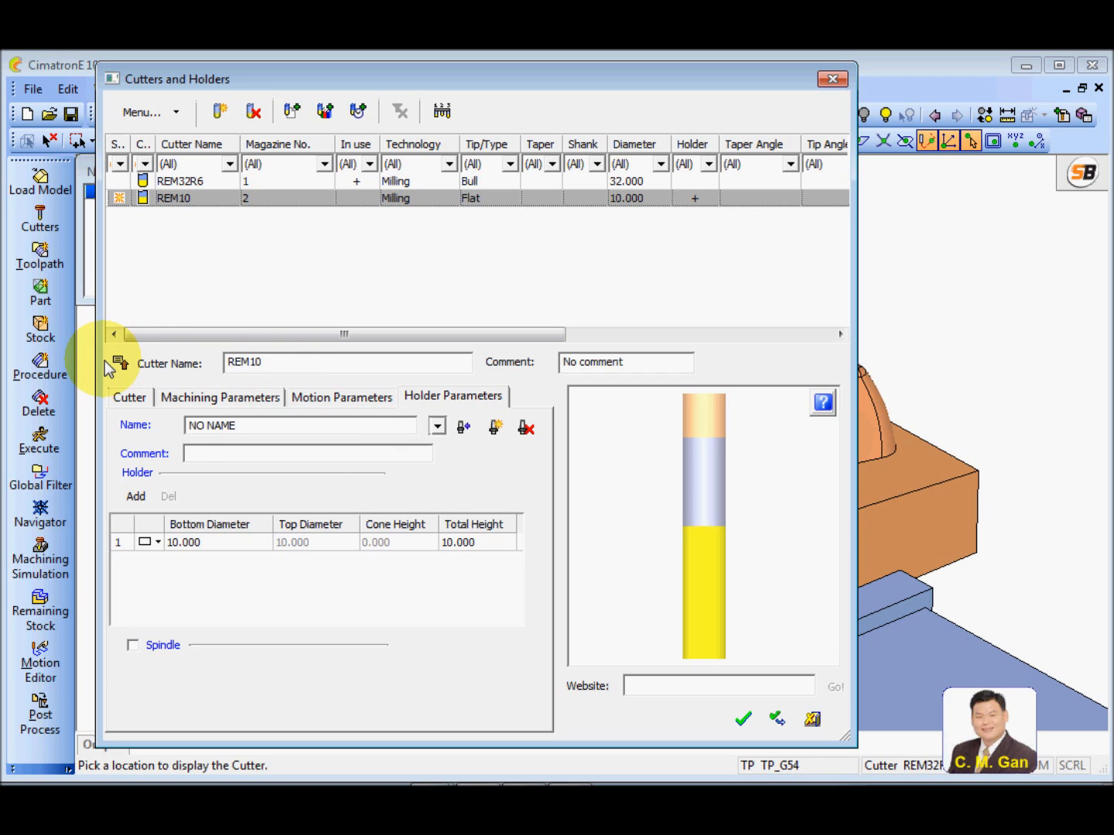
# Name the new holder HD50 and set its bottom diameter to 50 and total height to 60
pyautogui.moveTo(272, 428); pyautogui.dragTo(186, 426)
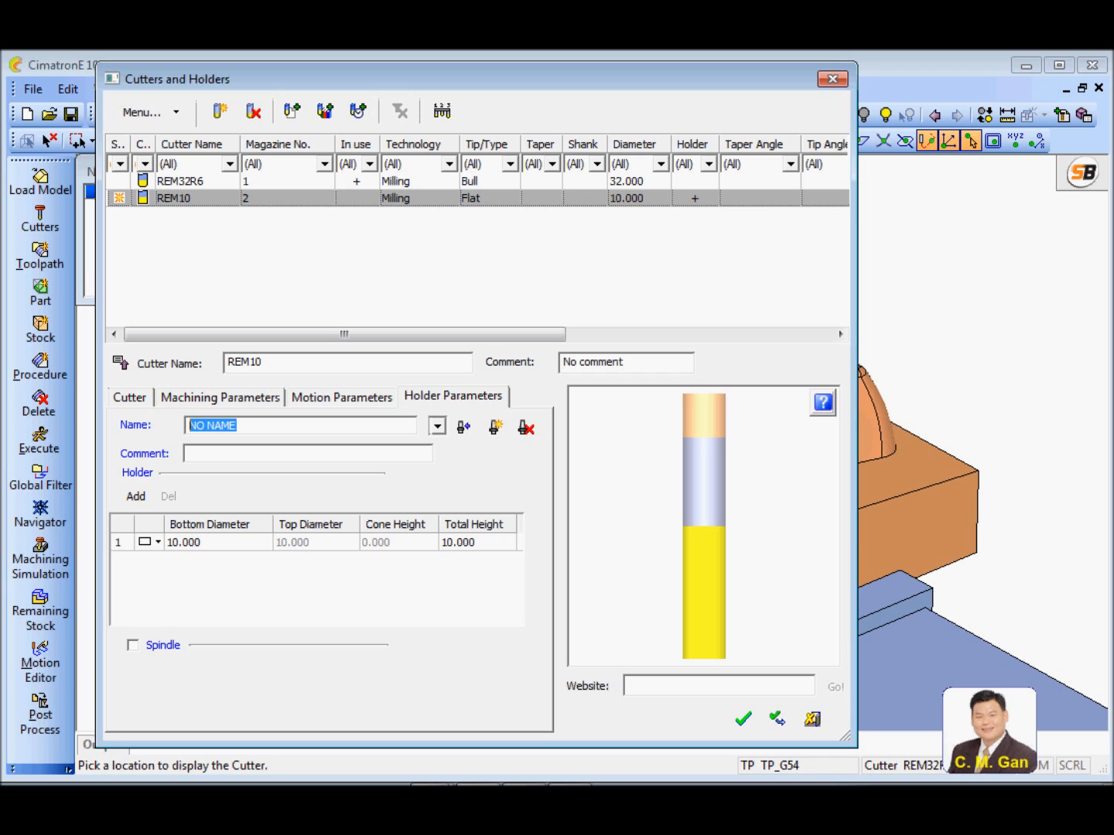
pyautogui.write('HD50')
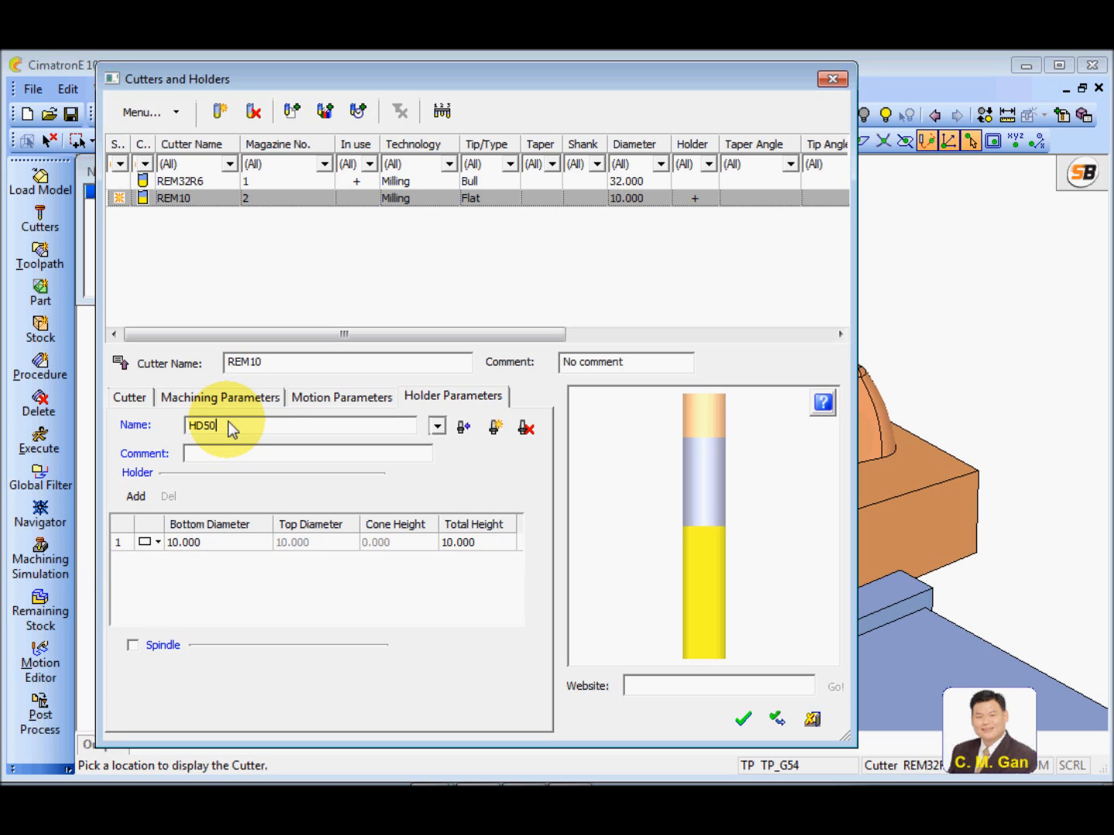
pyautogui.click(200, 548)
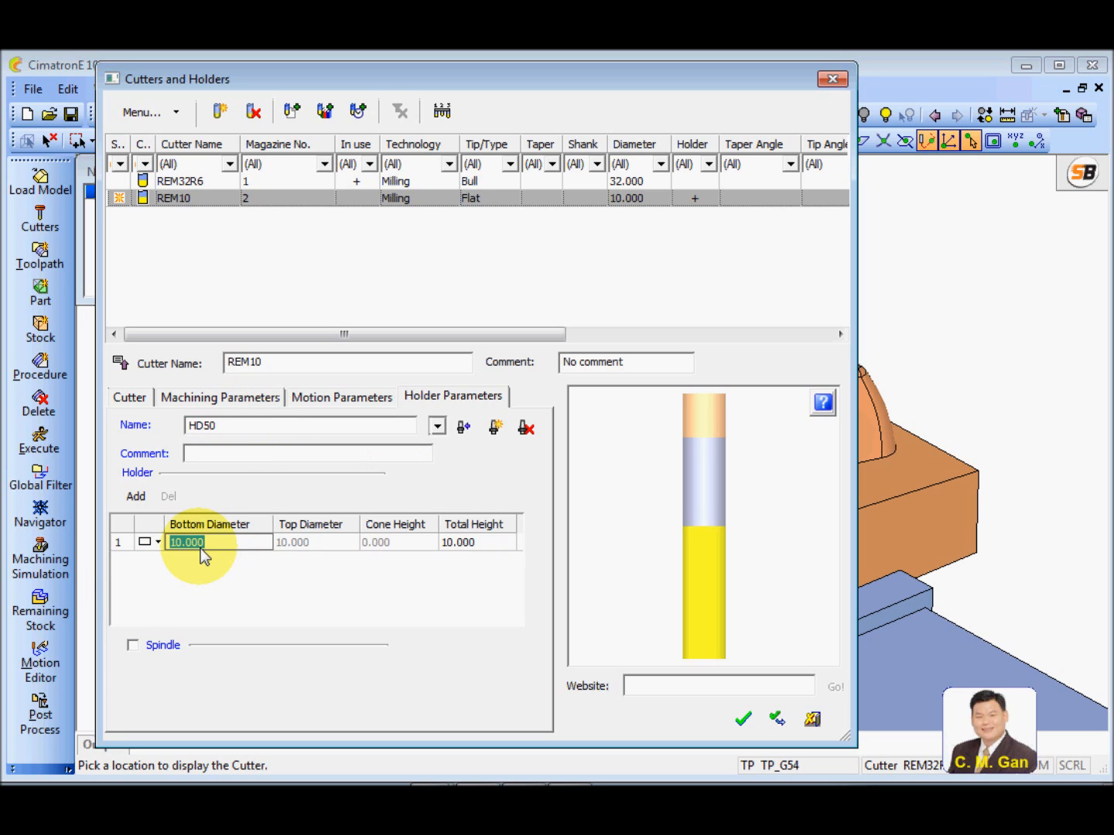
pyautogui.write('50')
pyautogui.click(490, 543)
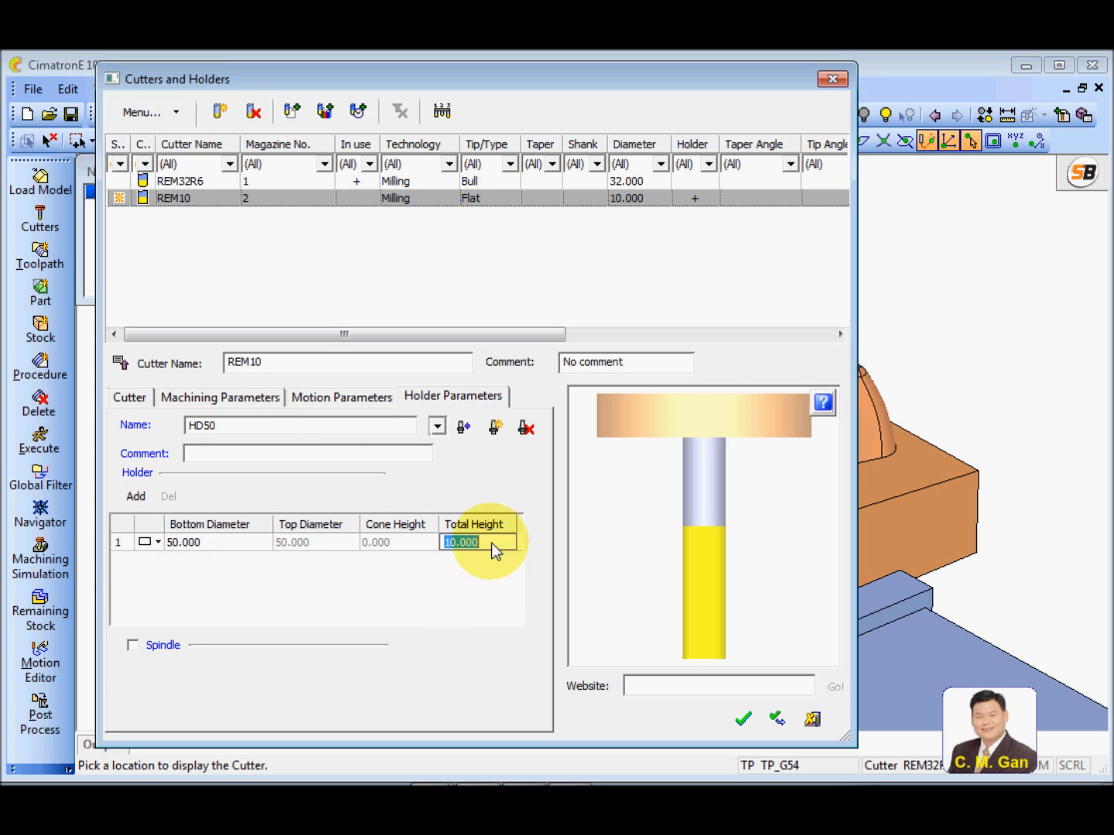
pyautogui.write('60')
pyautogui.press('Return')
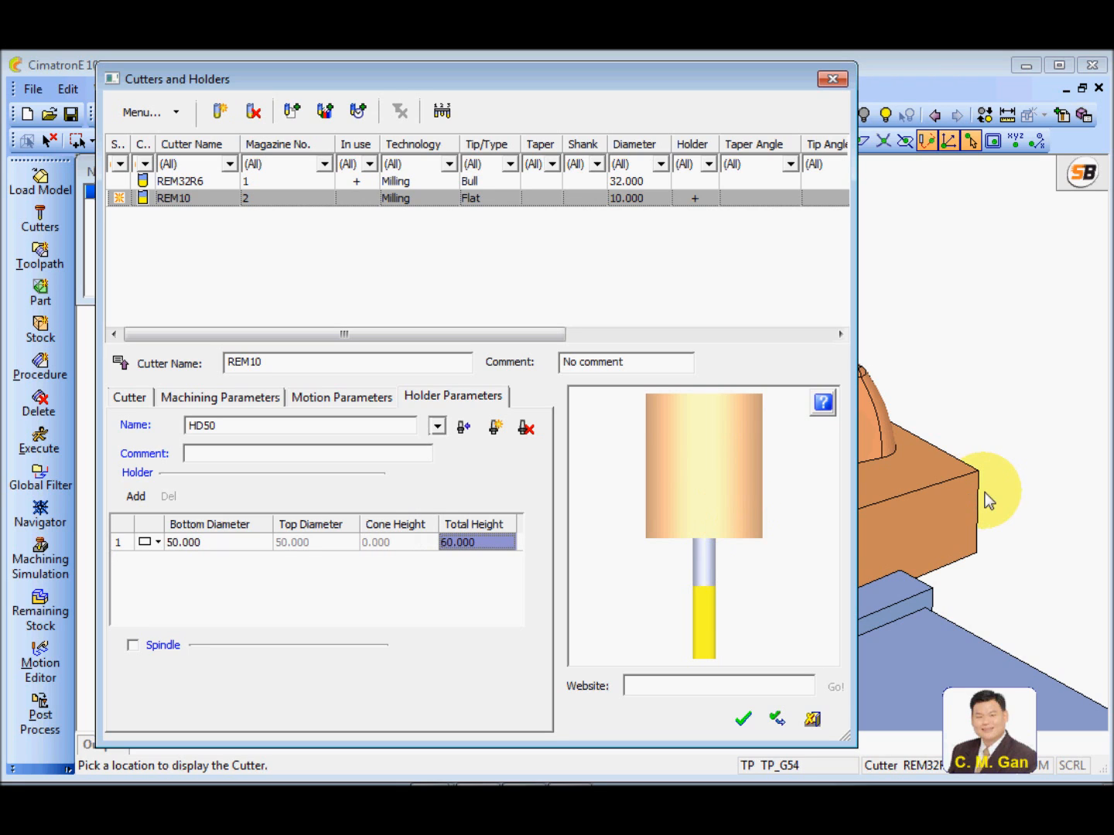
# Preview the REM10 cutter with its holder at the part's upper block corner and confirm the cutter definition
pyautogui.click(979, 470)
pyautogui.keyDown('ctrl'); pyautogui.moveTo(971, 470); pyautogui.dragTo(969, 553); pyautogui.keyUp('ctrl')
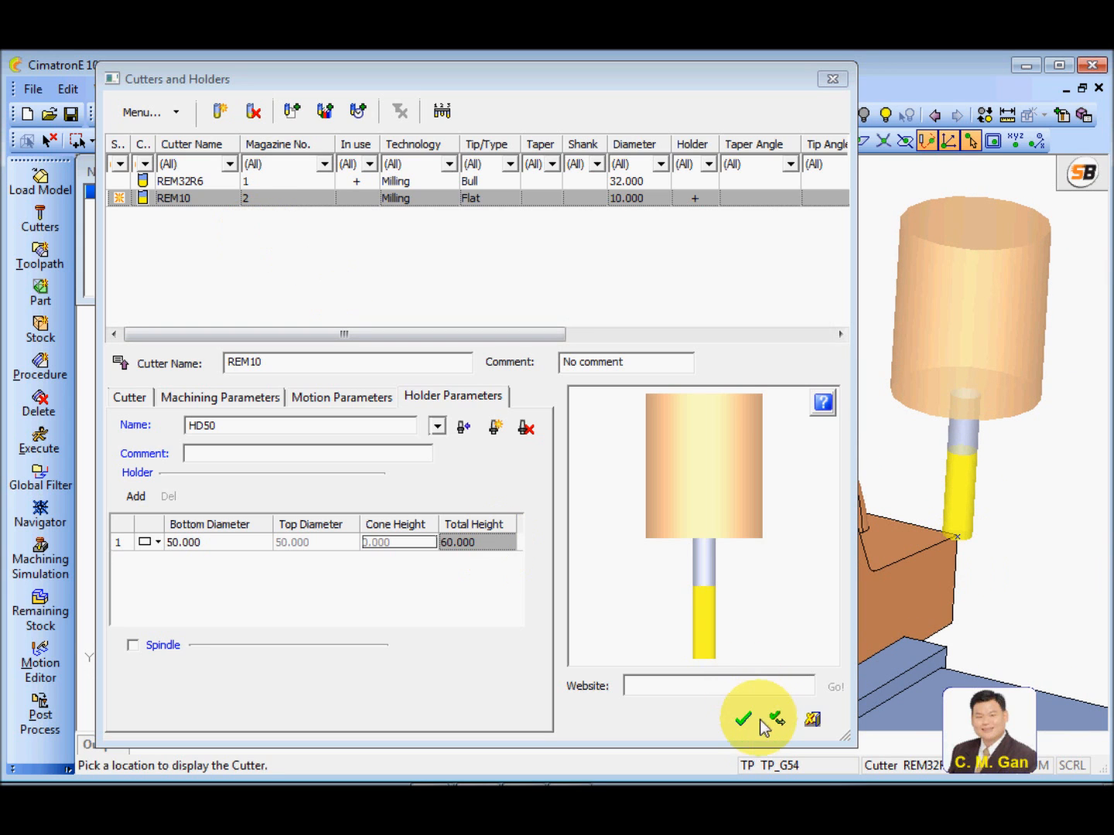
pyautogui.click(742, 719)
# Examine the phone part's handset and side steps from different angles
pyautogui.keyDown('ctrl'); pyautogui.moveTo(270, 463); pyautogui.dragTo(588, 521); pyautogui.keyUp('ctrl')
pyautogui.keyDown('ctrl'); pyautogui.moveTo(588, 521); pyautogui.dragTo(623, 456, button='right'); pyautogui.keyUp('ctrl')
pyautogui.keyDown('ctrl'); pyautogui.moveTo(558, 523); pyautogui.dragTo(570, 471, button='middle'); pyautogui.keyUp('ctrl')
pyautogui.keyDown('ctrl'); pyautogui.moveTo(545, 558); pyautogui.dragTo(545, 565, button='right'); pyautogui.keyUp('ctrl')
pyautogui.moveTo(538, 553)
pyautogui.keyDown('ctrl'); pyautogui.mouseDown()
pyautogui.moveTo(542, 527)
pyautogui.moveTo(542, 550)
pyautogui.mouseUp(); pyautogui.keyUp('ctrl')
pyautogui.keyDown('ctrl'); pyautogui.moveTo(541, 550); pyautogui.dragTo(562, 536, button='right'); pyautogui.keyUp('ctrl')
pyautogui.moveTo(568, 518)
pyautogui.keyDown('ctrl'); pyautogui.mouseDown()
pyautogui.moveTo(587, 498)
pyautogui.moveTo(573, 497)
pyautogui.mouseUp(); pyautogui.keyUp('ctrl')
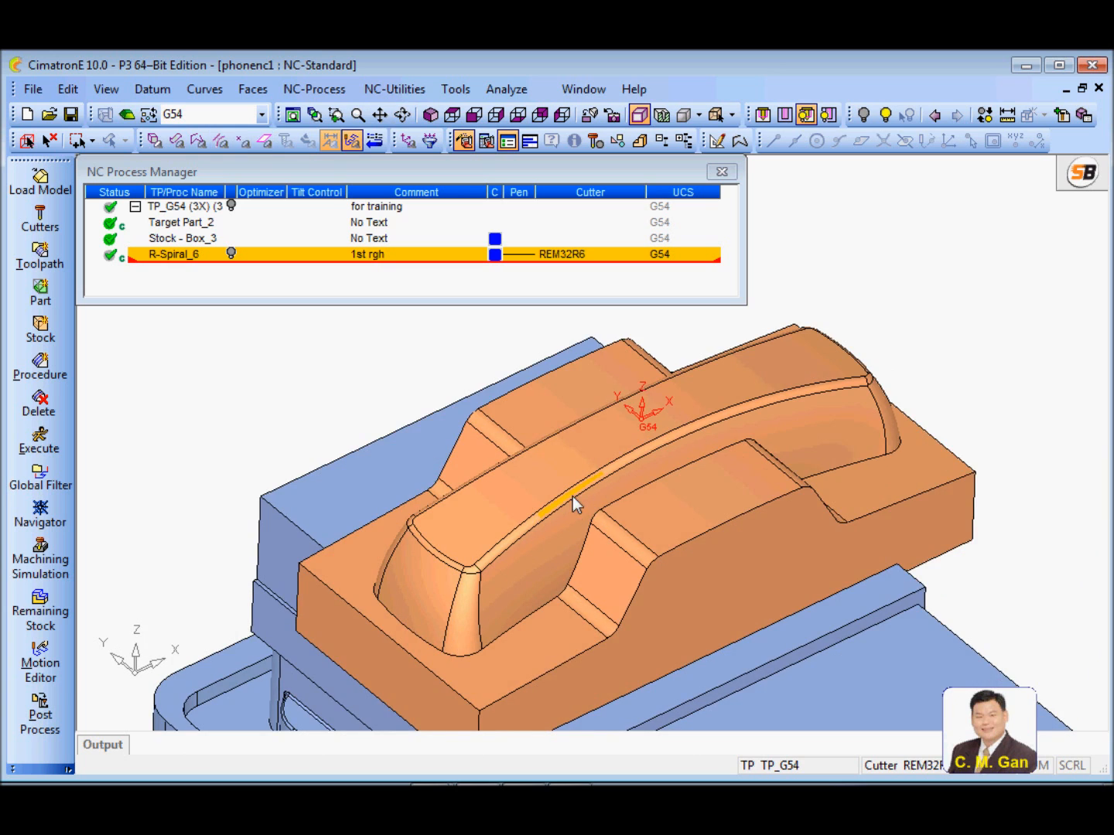
pyautogui.keyDown('ctrl'); pyautogui.moveTo(572, 497); pyautogui.dragTo(576, 483, button='middle'); pyautogui.keyUp('ctrl')
# Copy the R-Spiral_6 procedure in the process list
pyautogui.click(174, 259)
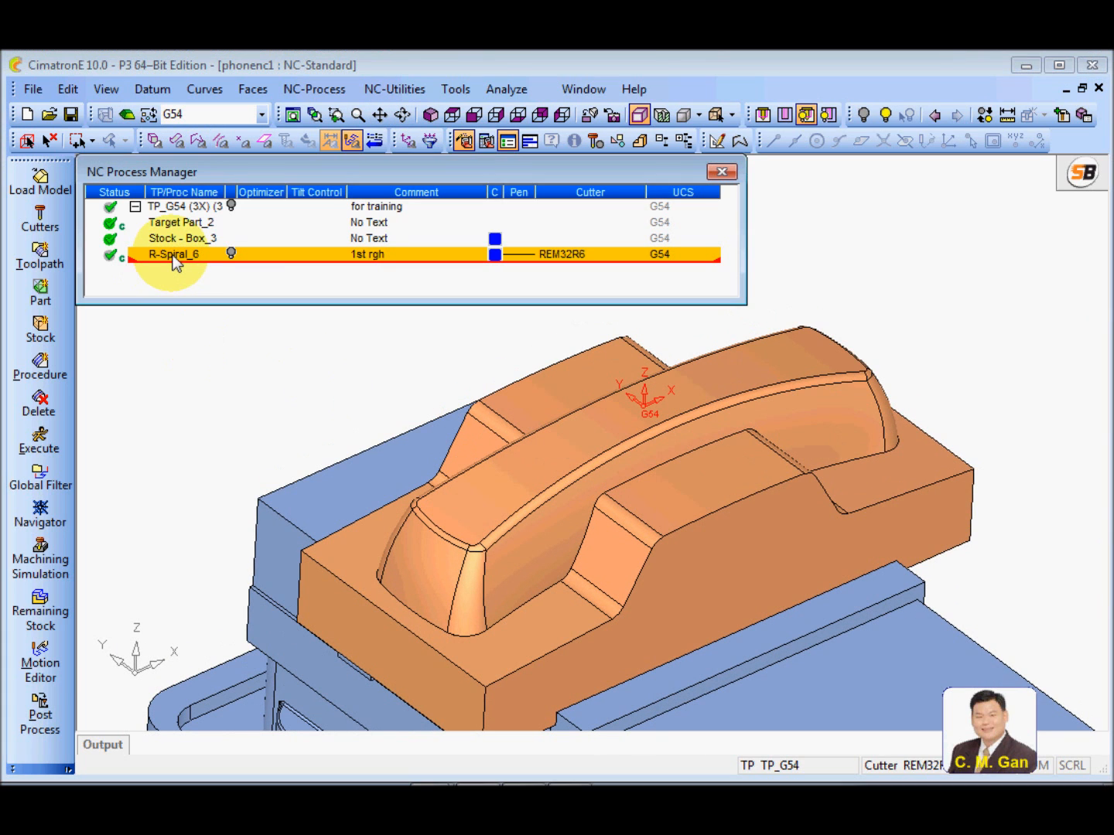
pyautogui.rightClick(175, 259)
pyautogui.click(232, 244)
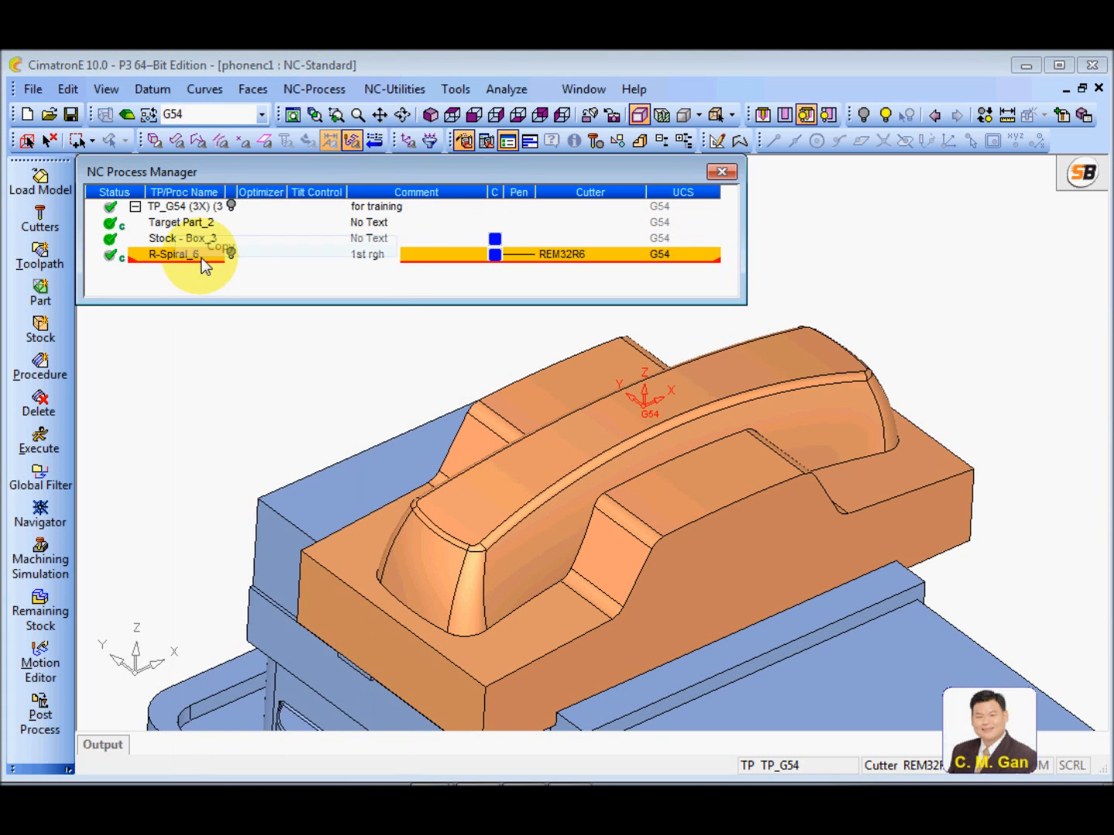
# Paste the copied Rough Spiral procedure after R-Spiral_6 and change the copy's comment to "2ng rgh"
pyautogui.rightClick(187, 259)
pyautogui.click(254, 268)
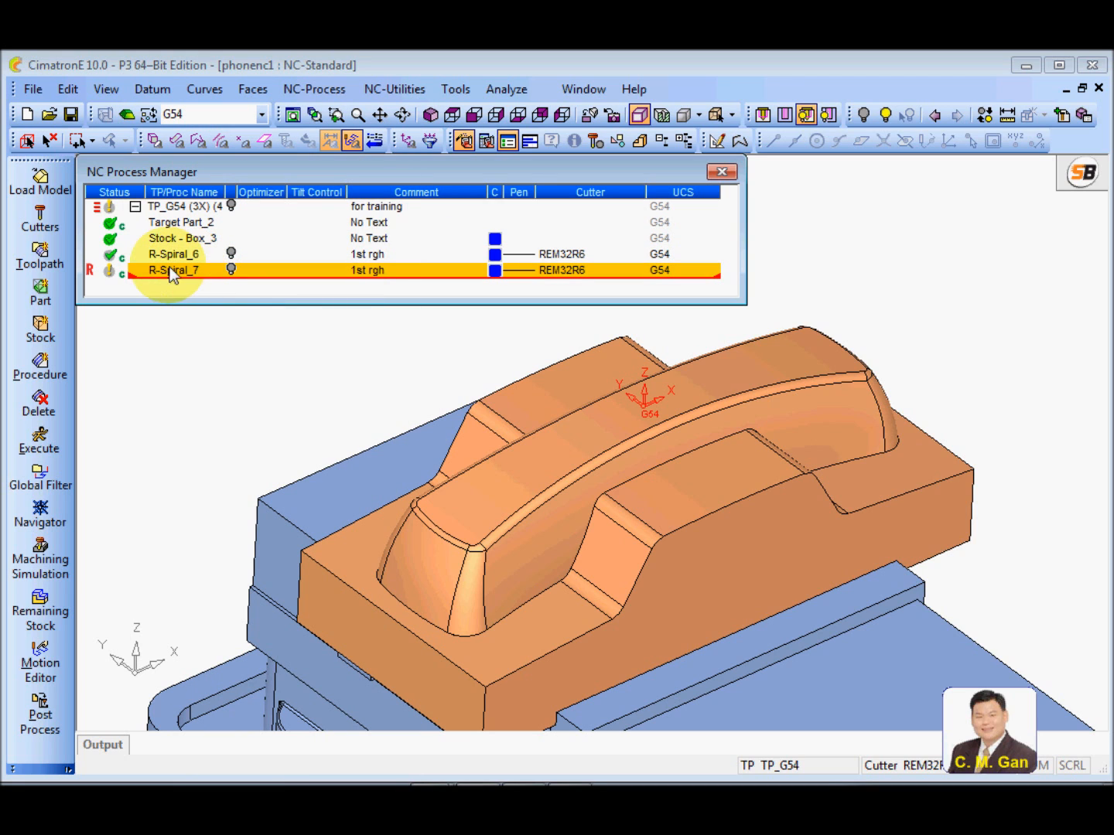
pyautogui.doubleClick(386, 276)
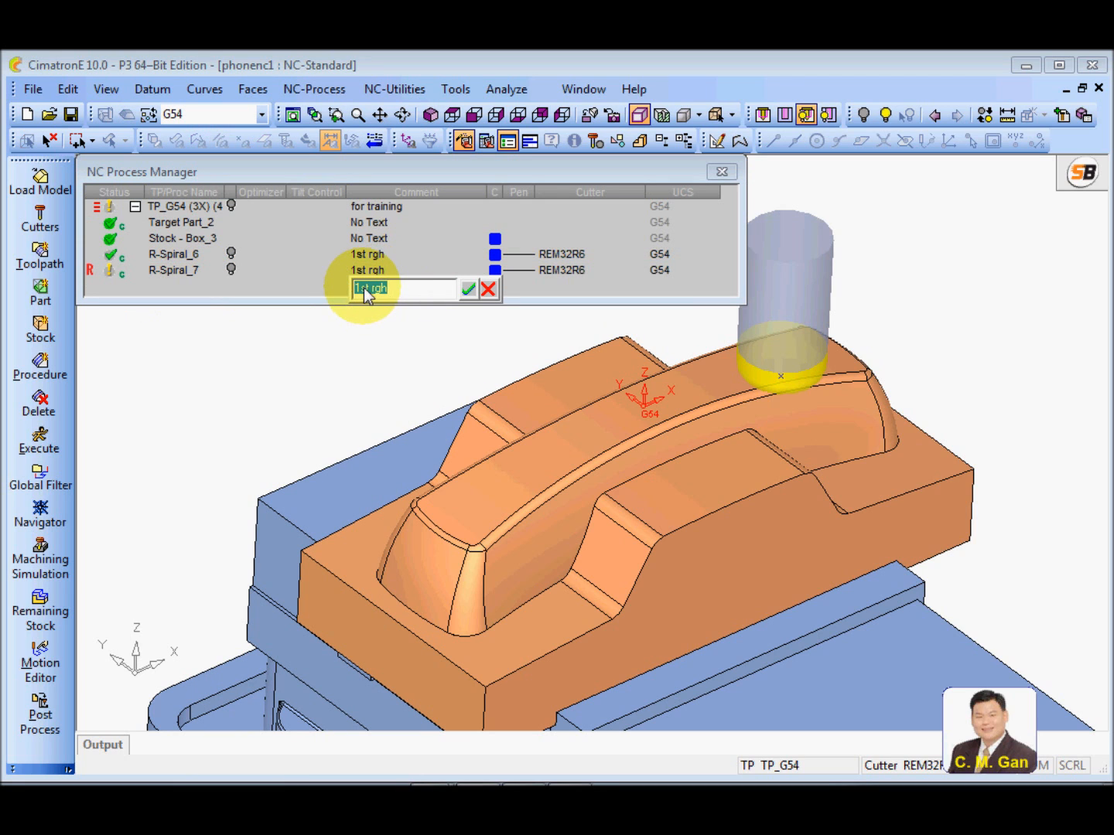
pyautogui.doubleClick(362, 289)
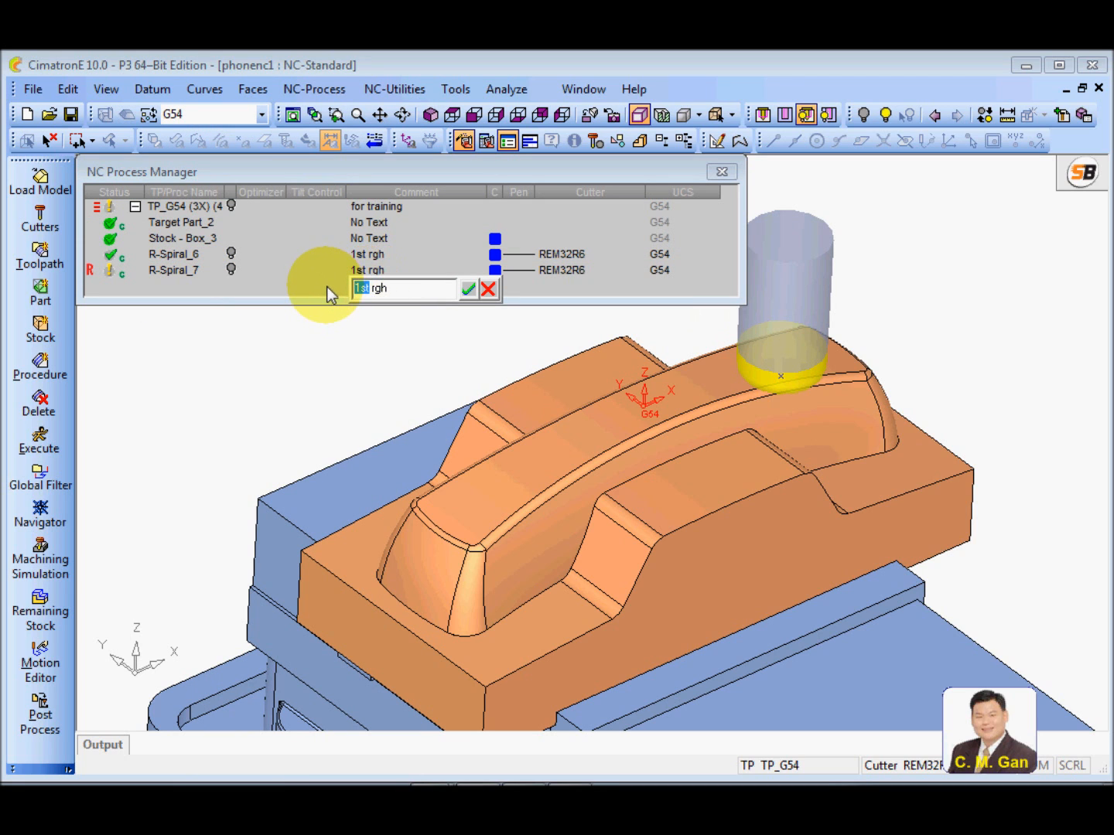
pyautogui.write('2nd')
pyautogui.click(468, 289)
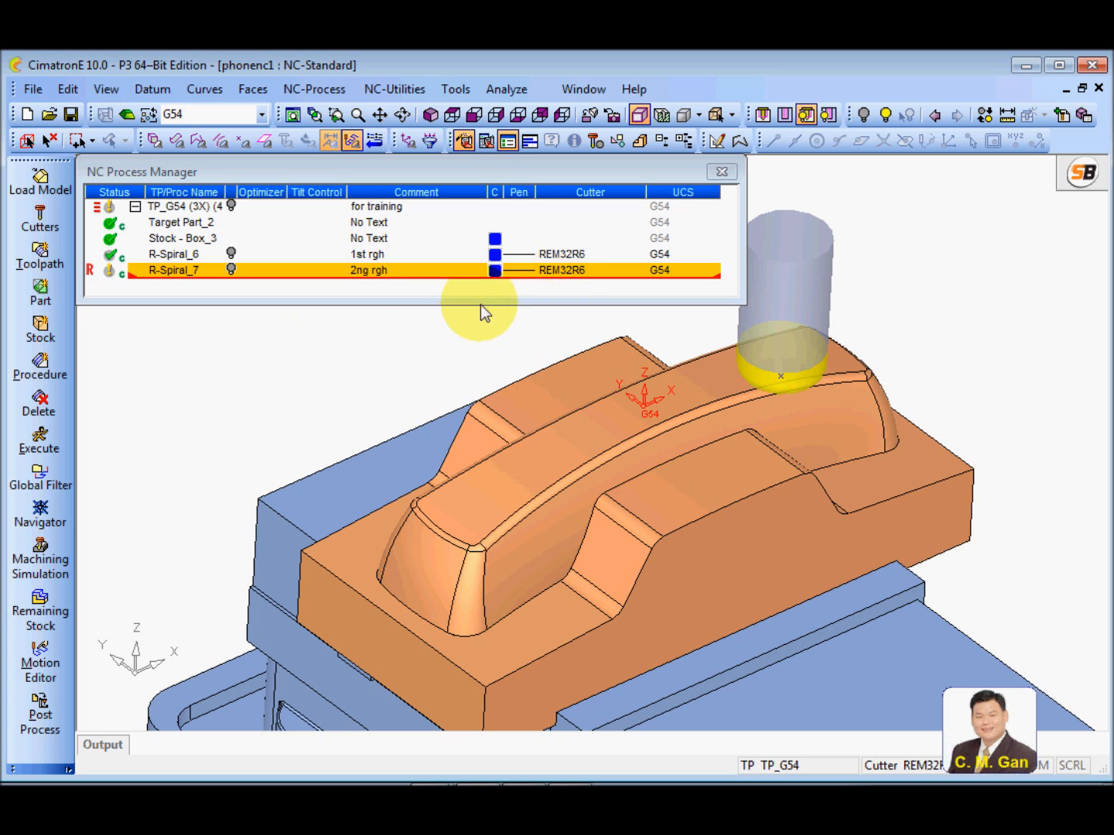
# Assign the REM10 flat cutter to the copied Rough Spiral procedure and accept suspending the procedure
pyautogui.doubleClick(576, 282)
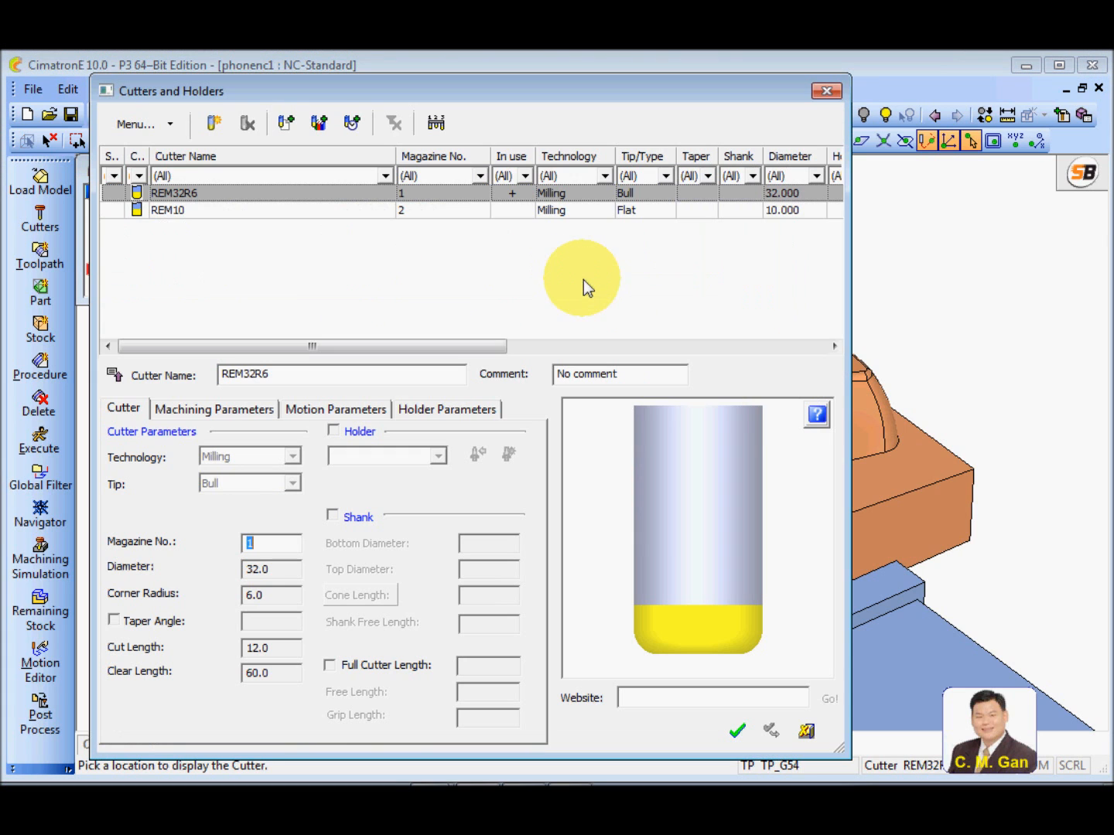
pyautogui.click(185, 211)
pyautogui.click(738, 731)
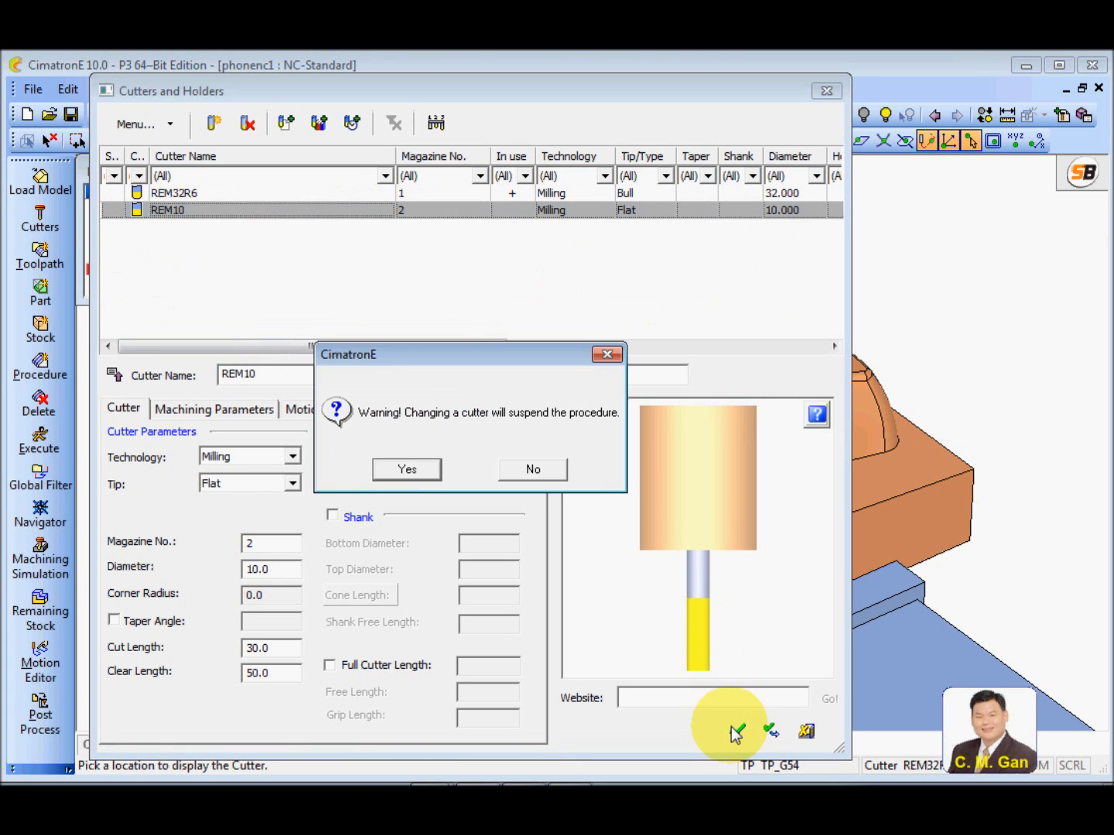
pyautogui.click(406, 466)
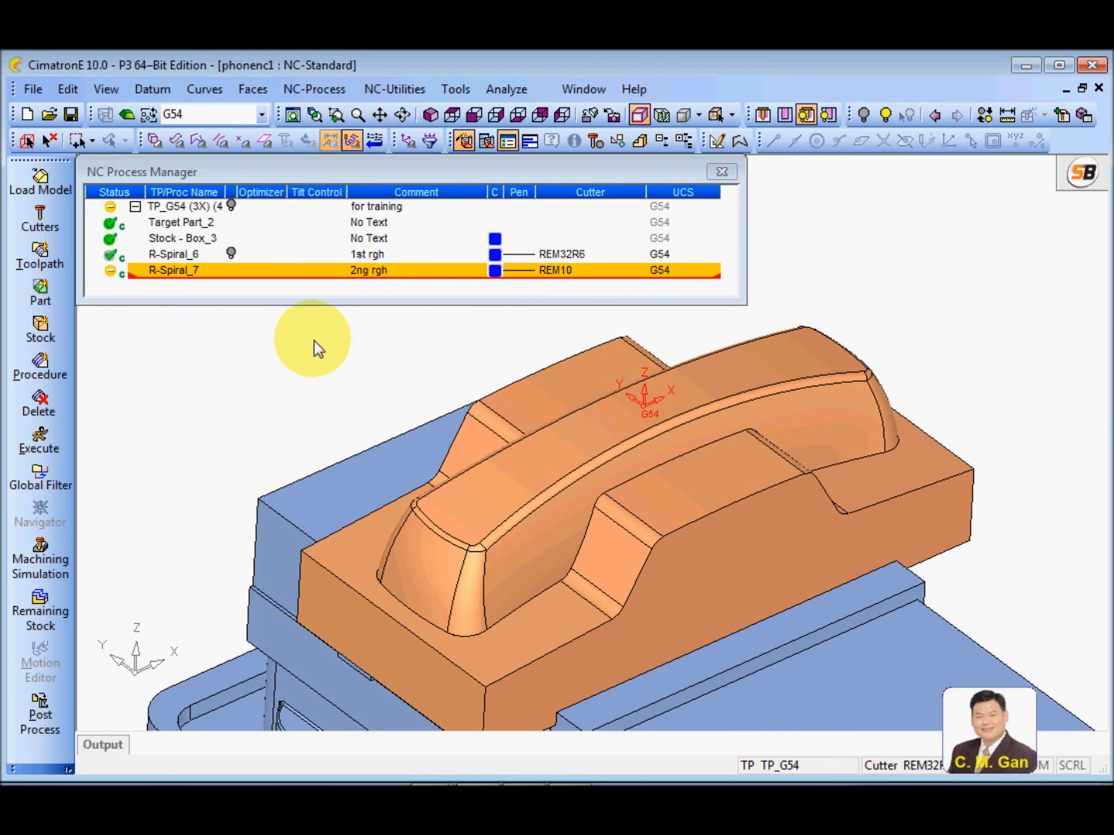
# Open the copied procedure's motion parameters for editing and select Min. Stock Width under Stock, Shank & Holder Tracking
pyautogui.doubleClick(176, 273)
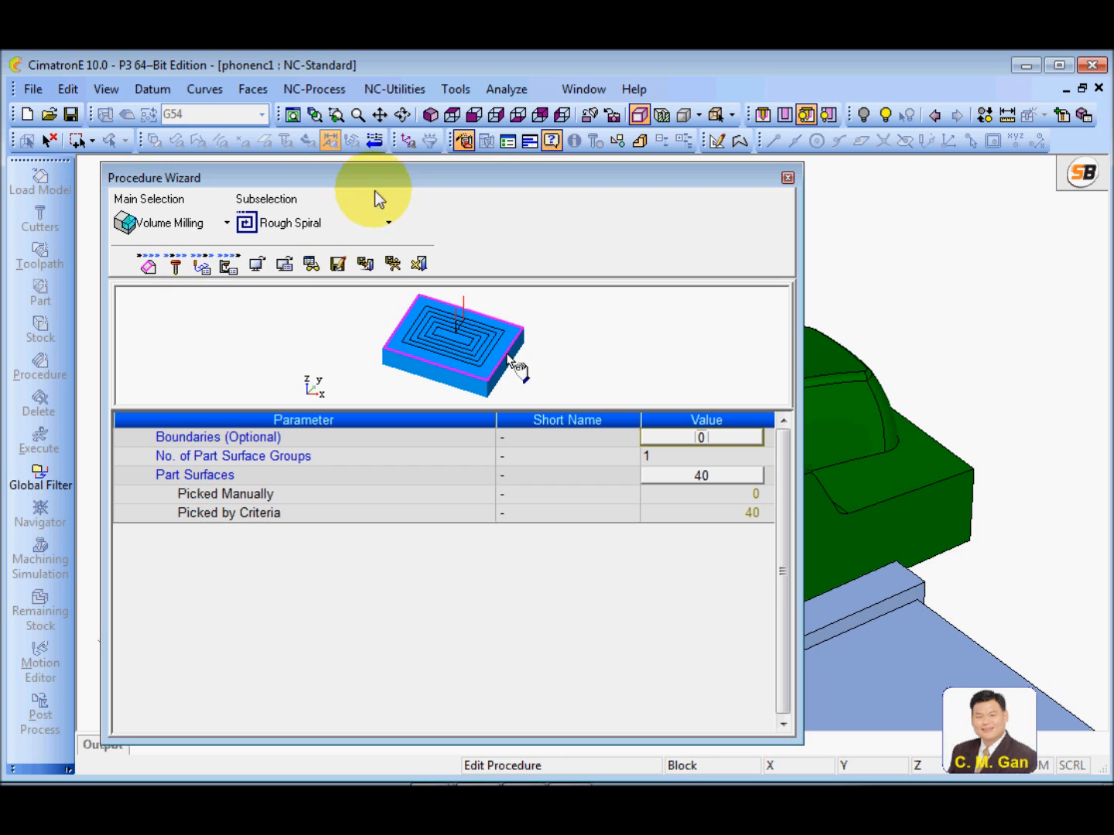
pyautogui.click(202, 267)
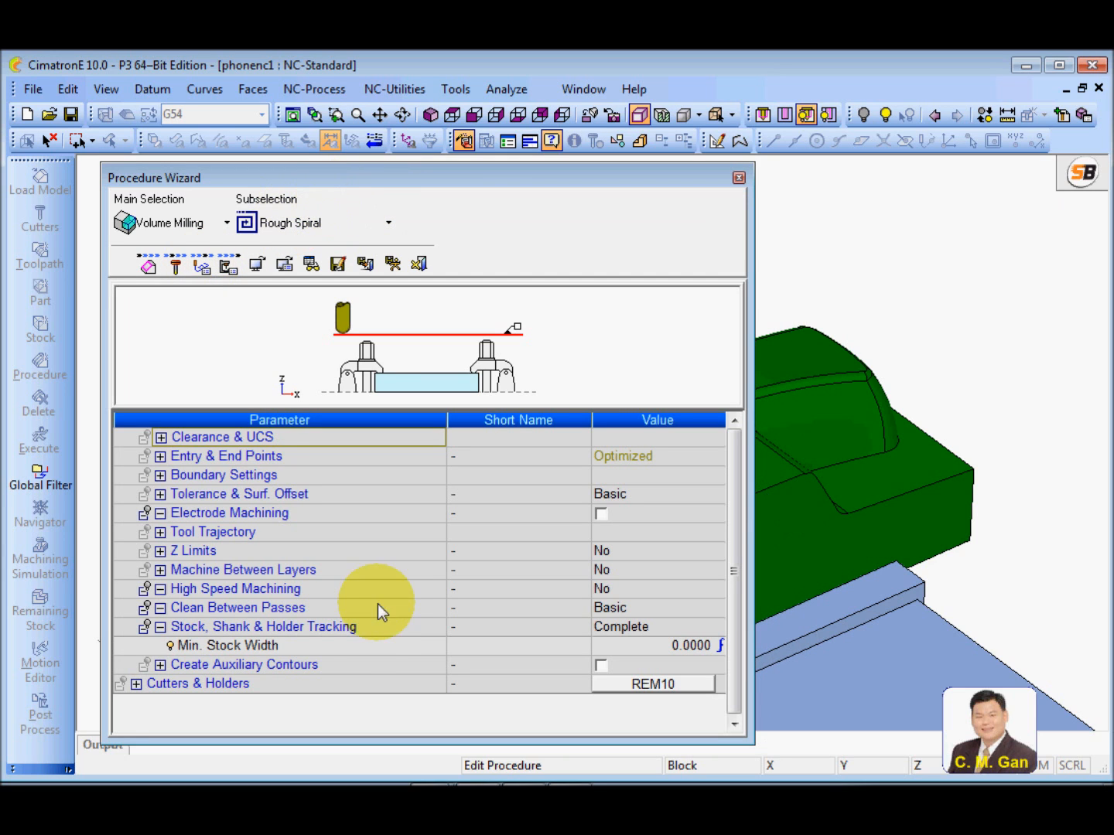
pyautogui.click(311, 646)
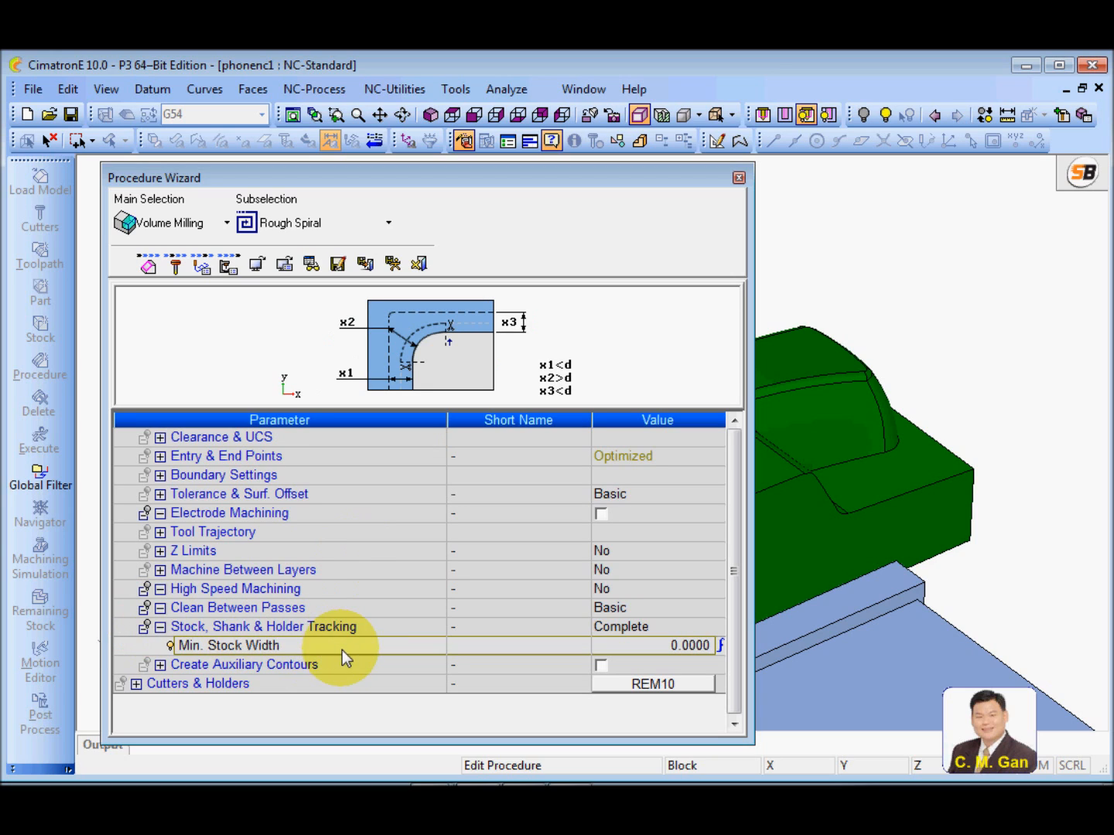
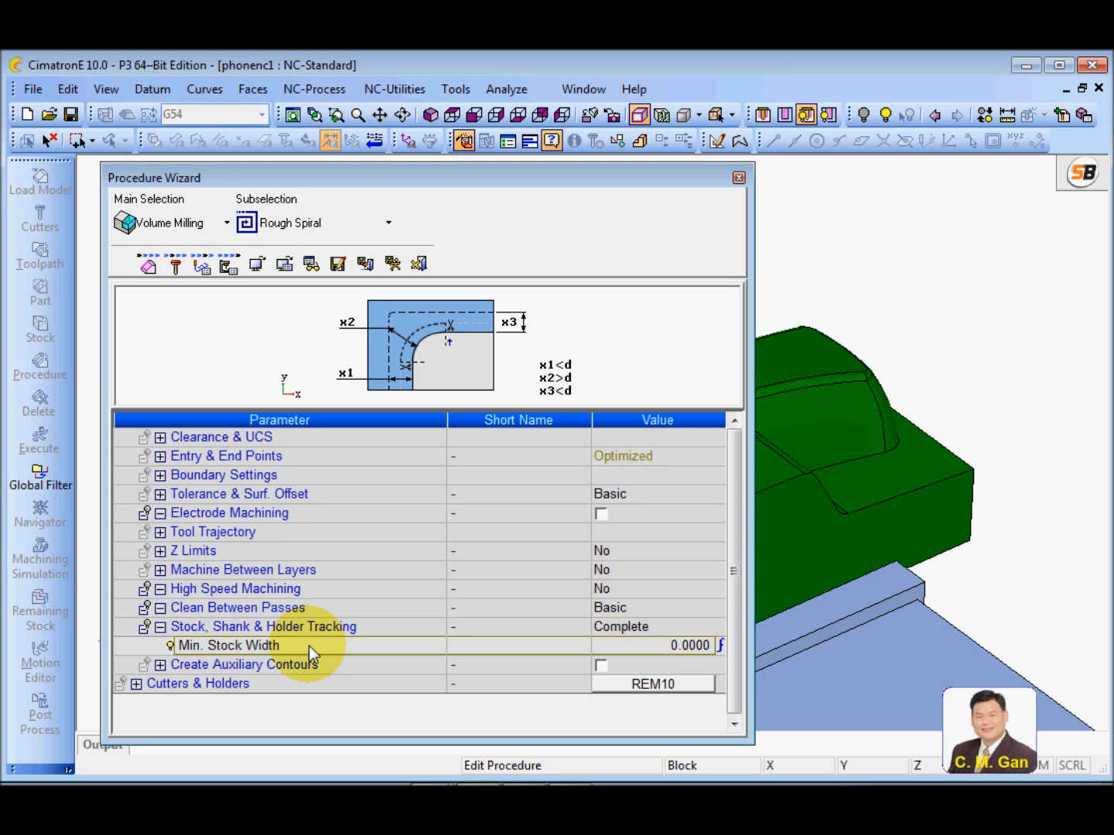
# Set Min. Stock Width to 0.5 for the stock, shank and holder tracking
pyautogui.click(617, 640)
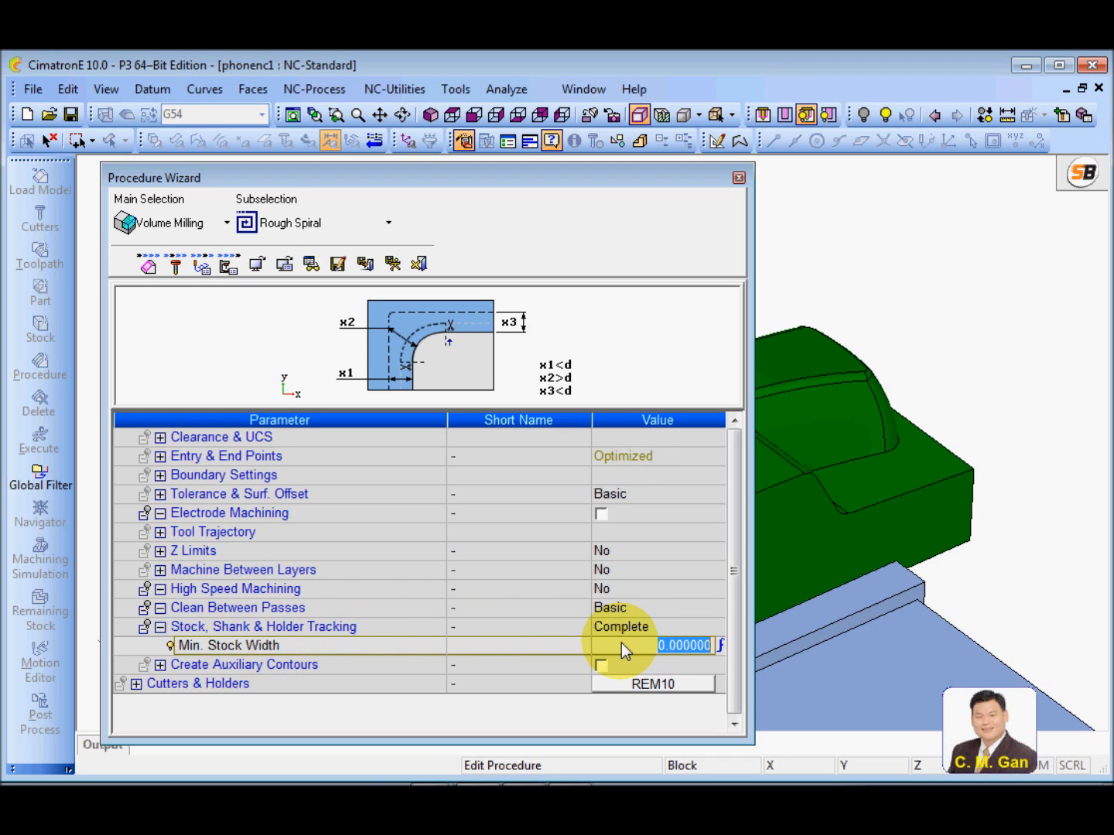
pyautogui.write('.5')
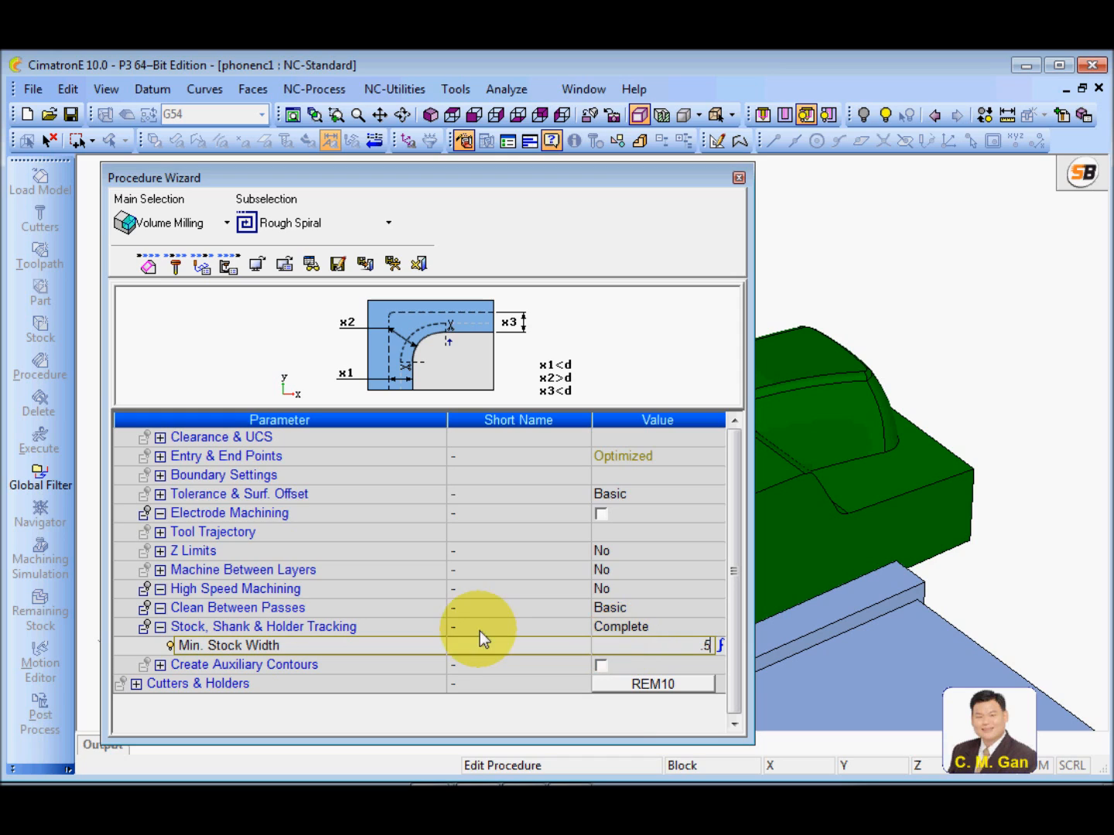
pyautogui.press('Return')
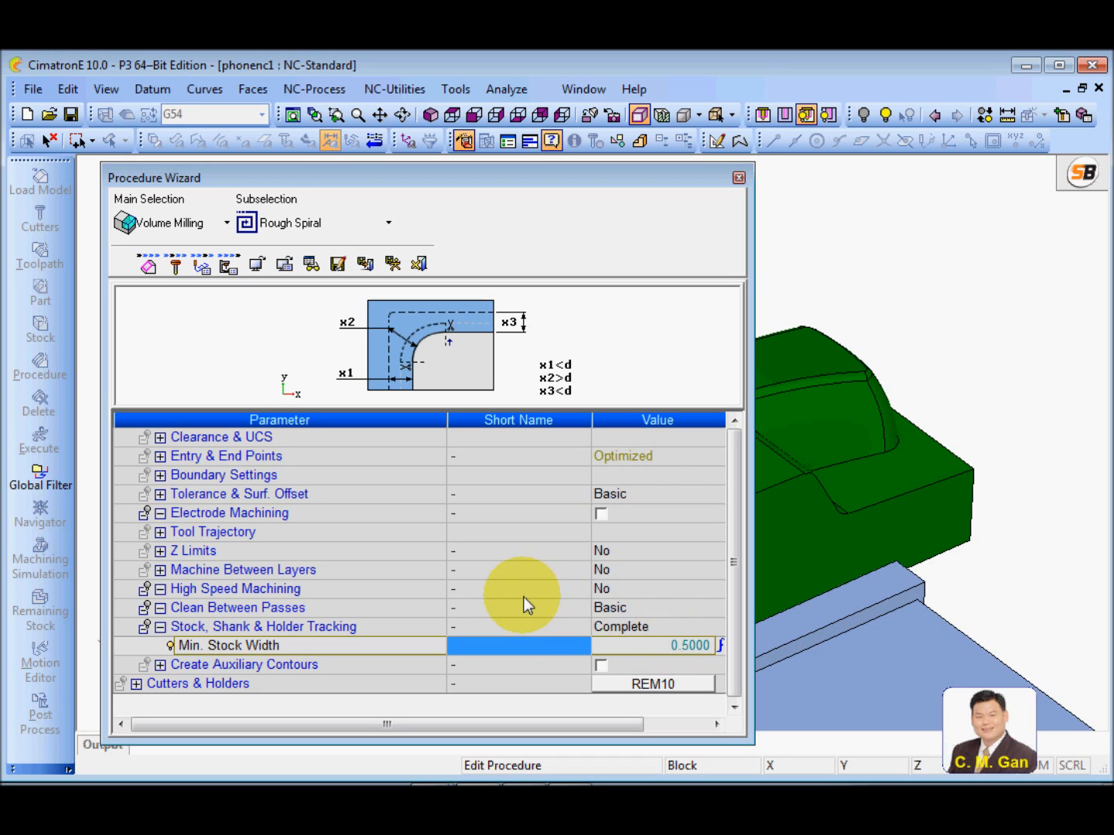
pyautogui.click(428, 647)
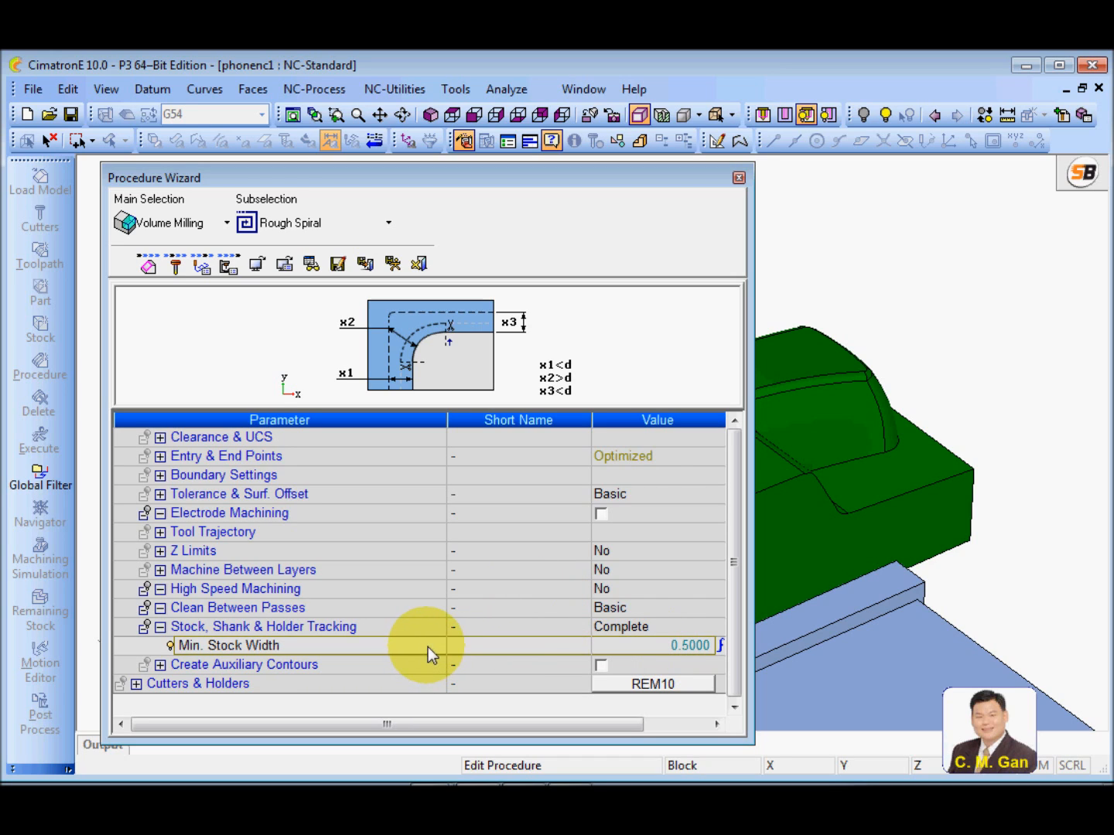
# Set the tool trajectory's Fixed Vertical Step to the formula .1*tldi
pyautogui.click(158, 531)
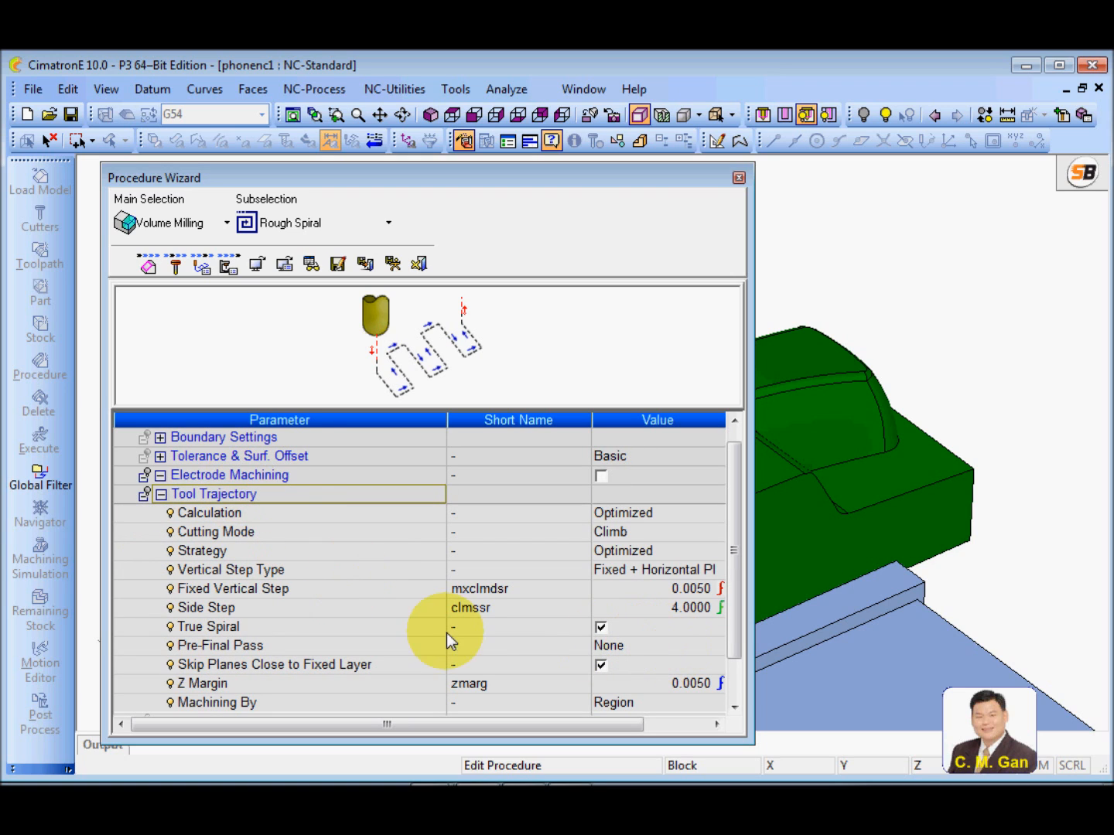
pyautogui.click(283, 594)
pyautogui.click(632, 596)
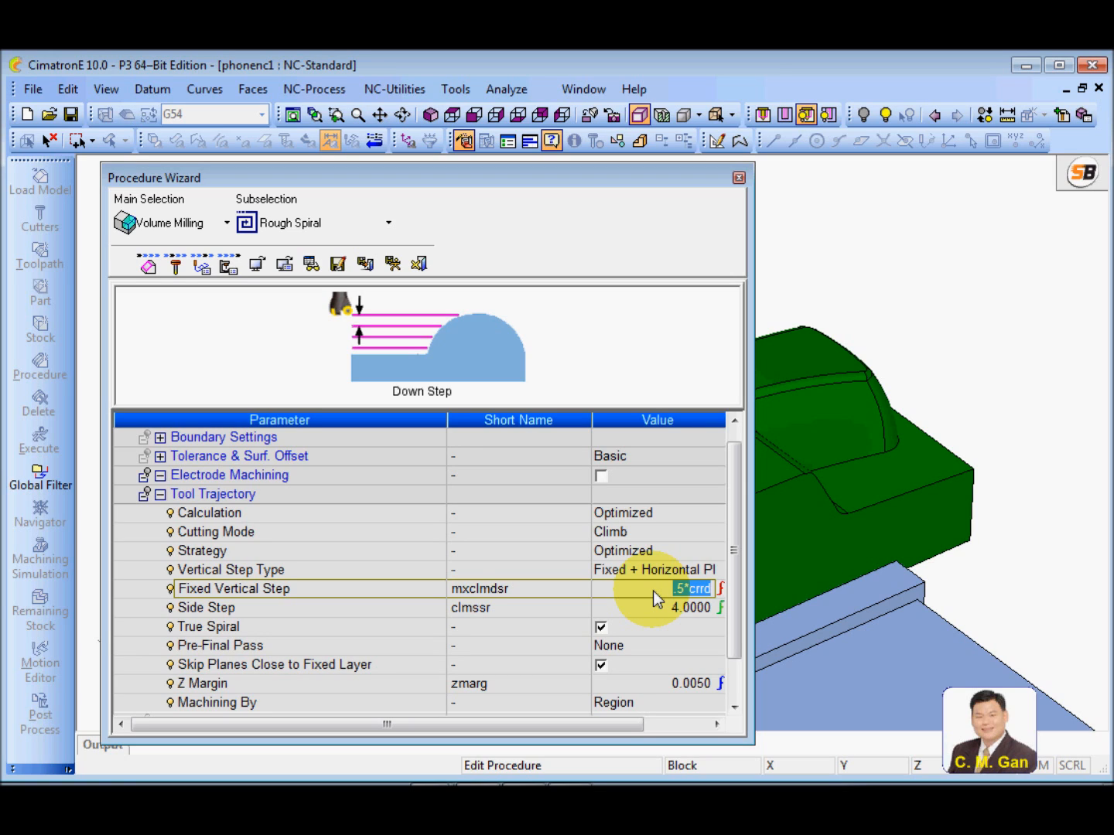
pyautogui.press('BackSpace')
pyautogui.write('.1*tldi')
pyautogui.click(559, 591)
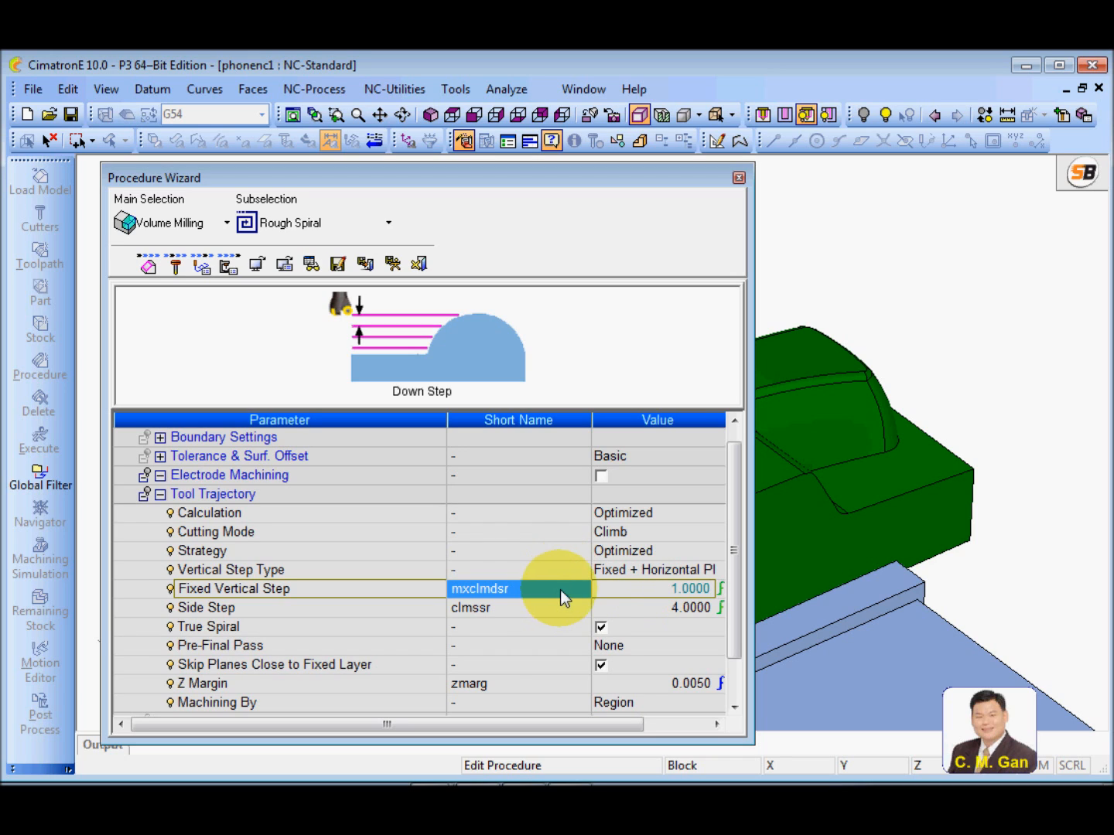
# Turn off Skip Planes Close to Fixed Layer in the tool trajectory settings
pyautogui.click(602, 607)
pyautogui.click(386, 605)
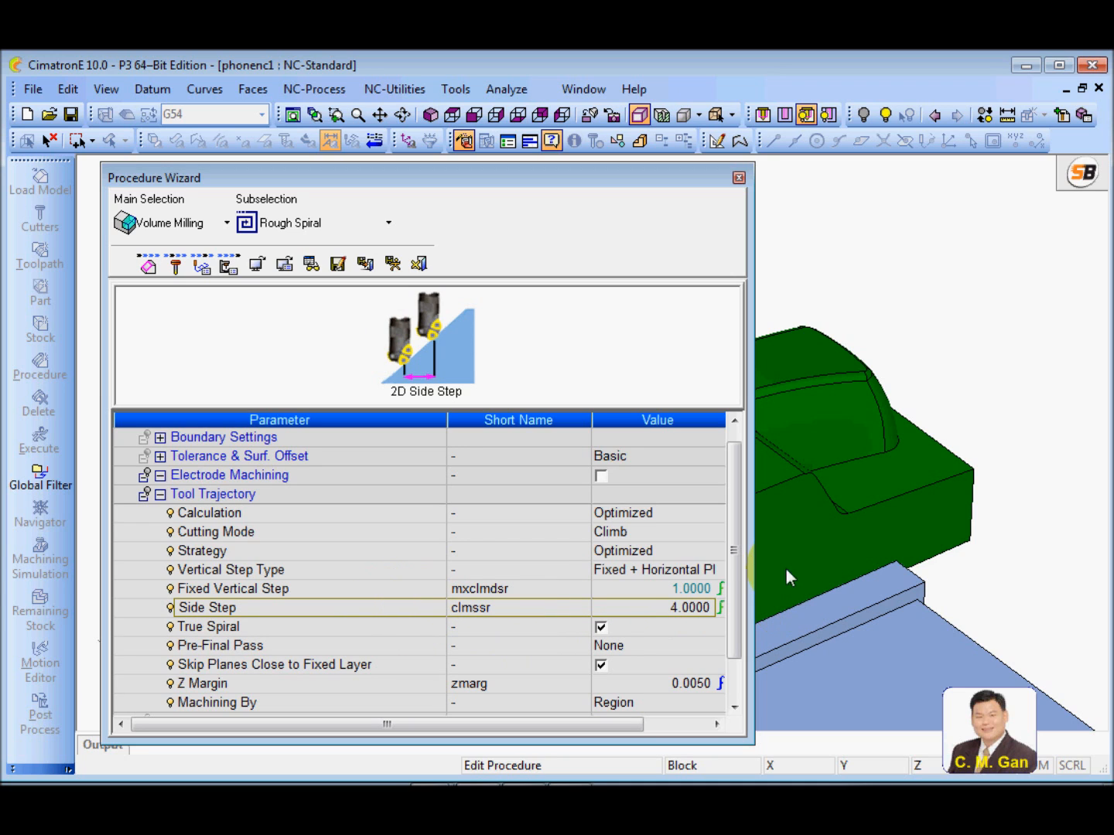
pyautogui.moveTo(734, 503)
pyautogui.mouseDown()
pyautogui.moveTo(739, 488)
pyautogui.moveTo(738, 526)
pyautogui.mouseUp()
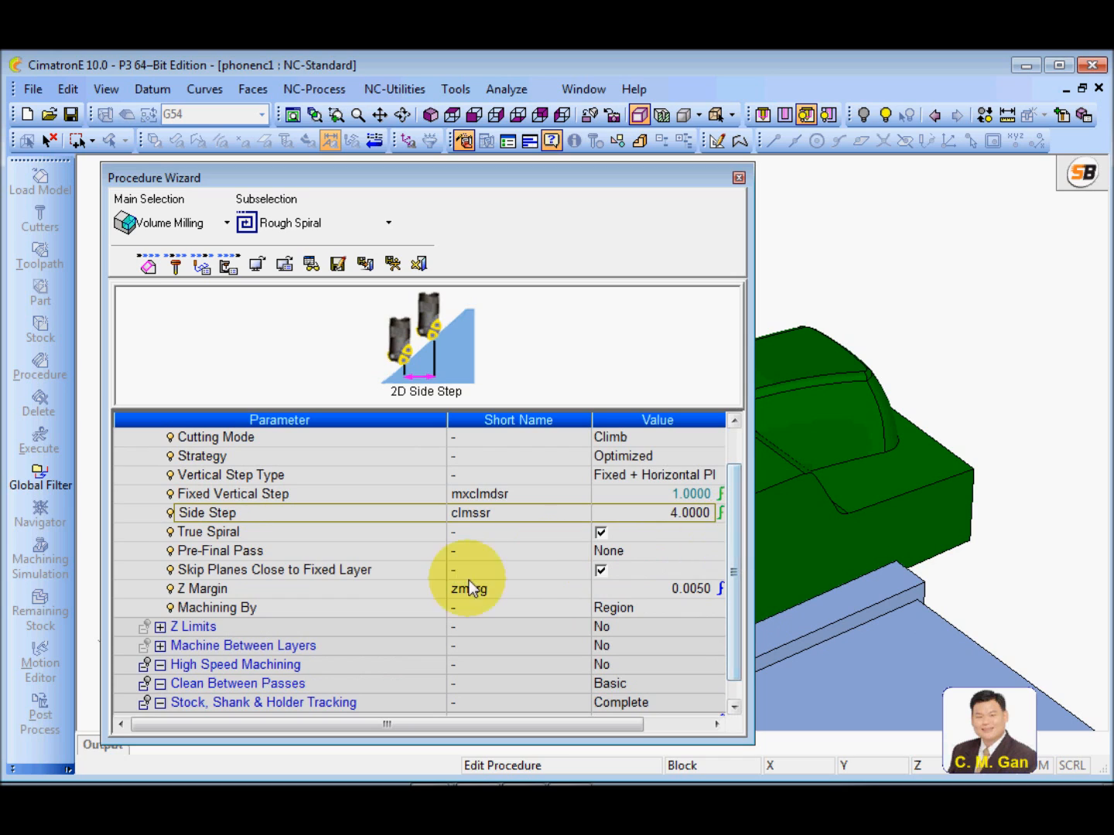
pyautogui.click(370, 570)
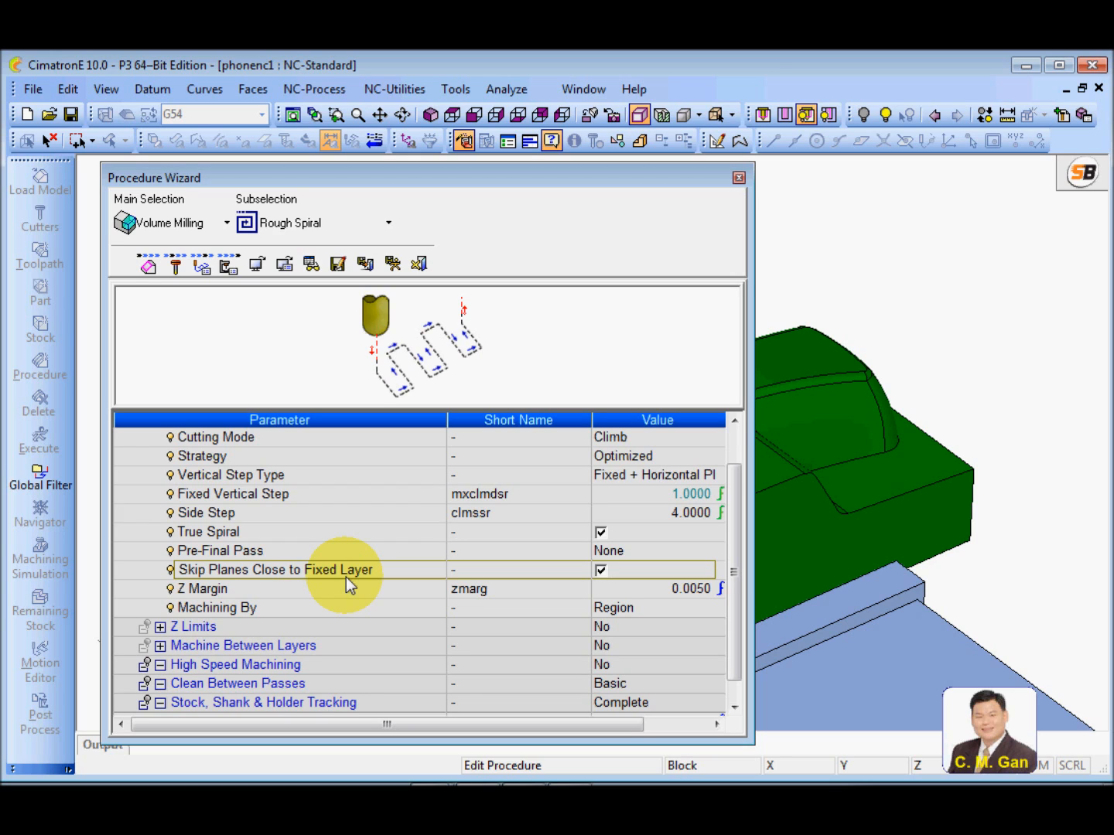
pyautogui.click(601, 570)
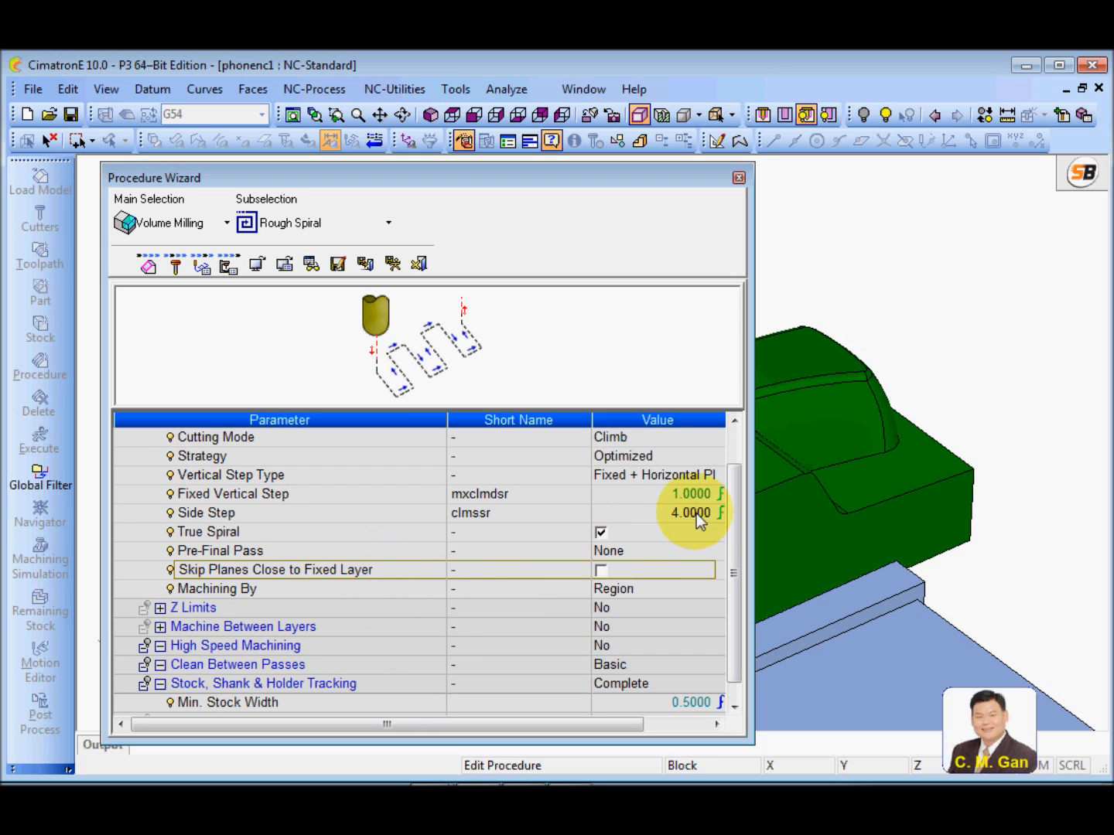
pyautogui.moveTo(738, 495); pyautogui.dragTo(743, 451)
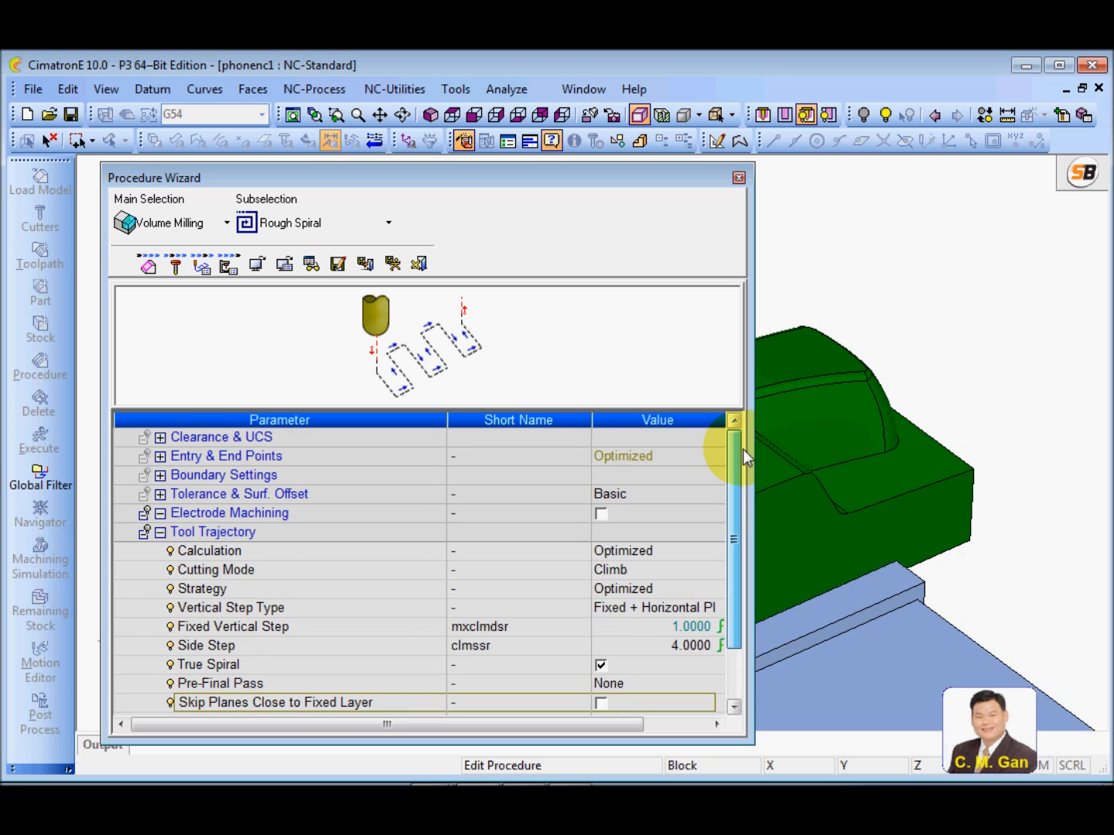
# Calculate the machine feed and spin from a cutting speed Vc of 200 m/min and a feed per tooth of 0.1 mm
pyautogui.click(227, 267)
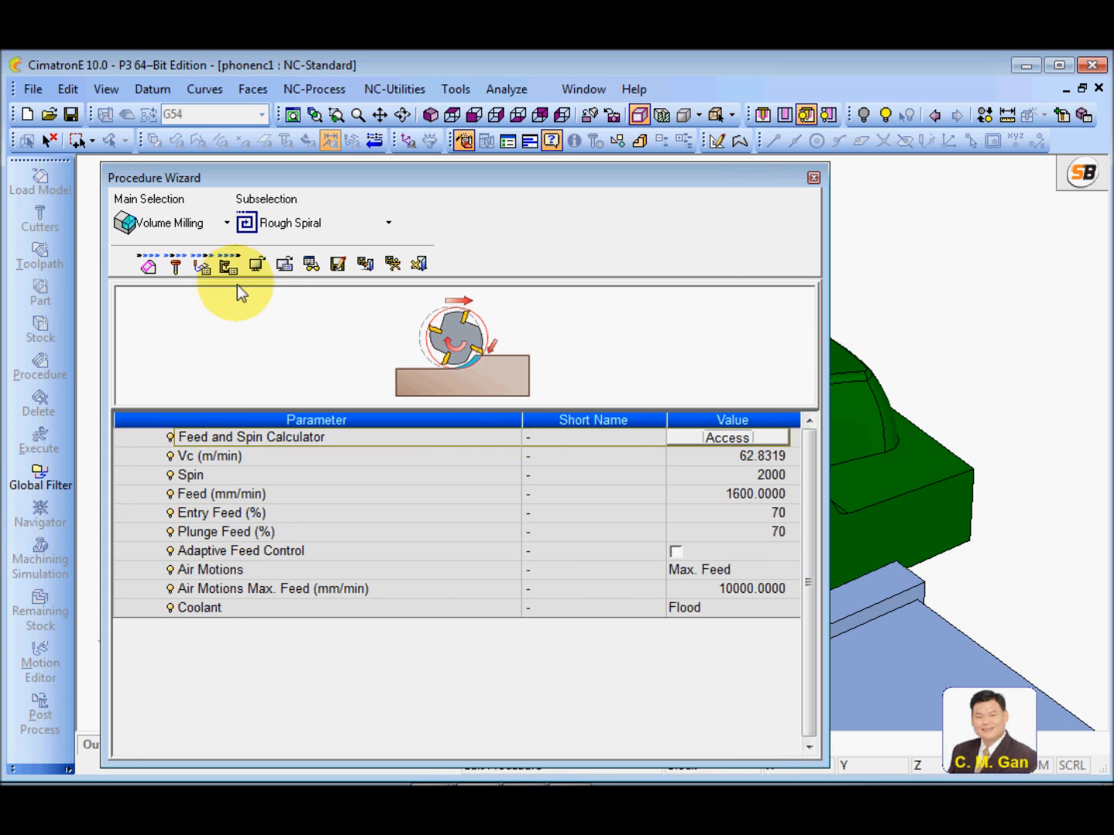
pyautogui.click(686, 437)
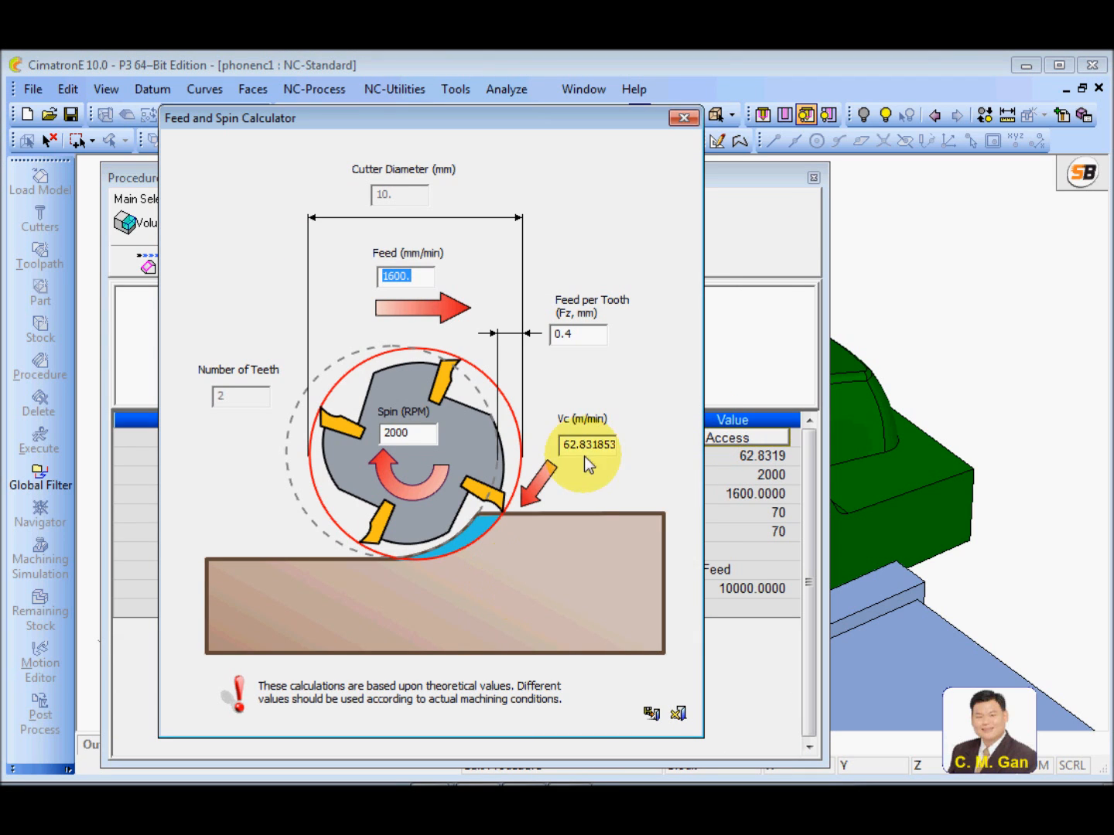
pyautogui.doubleClick(562, 445)
pyautogui.write('700')
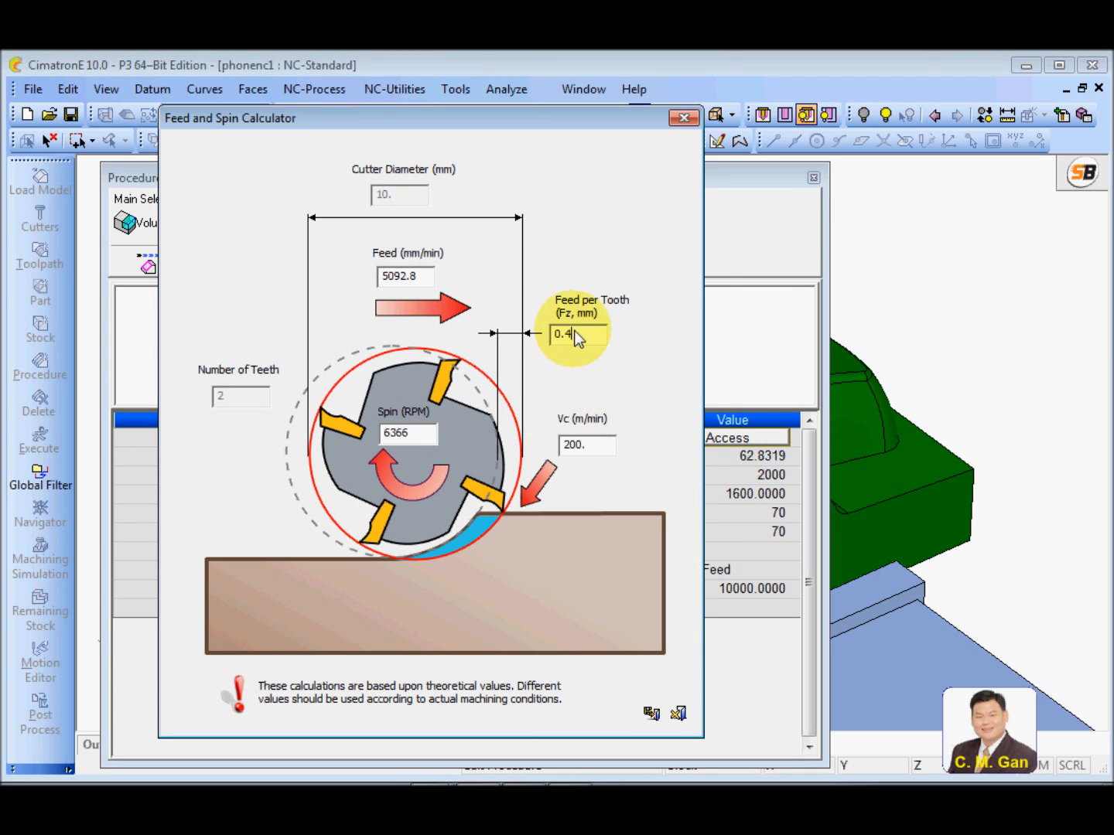
pyautogui.doubleClick(569, 334)
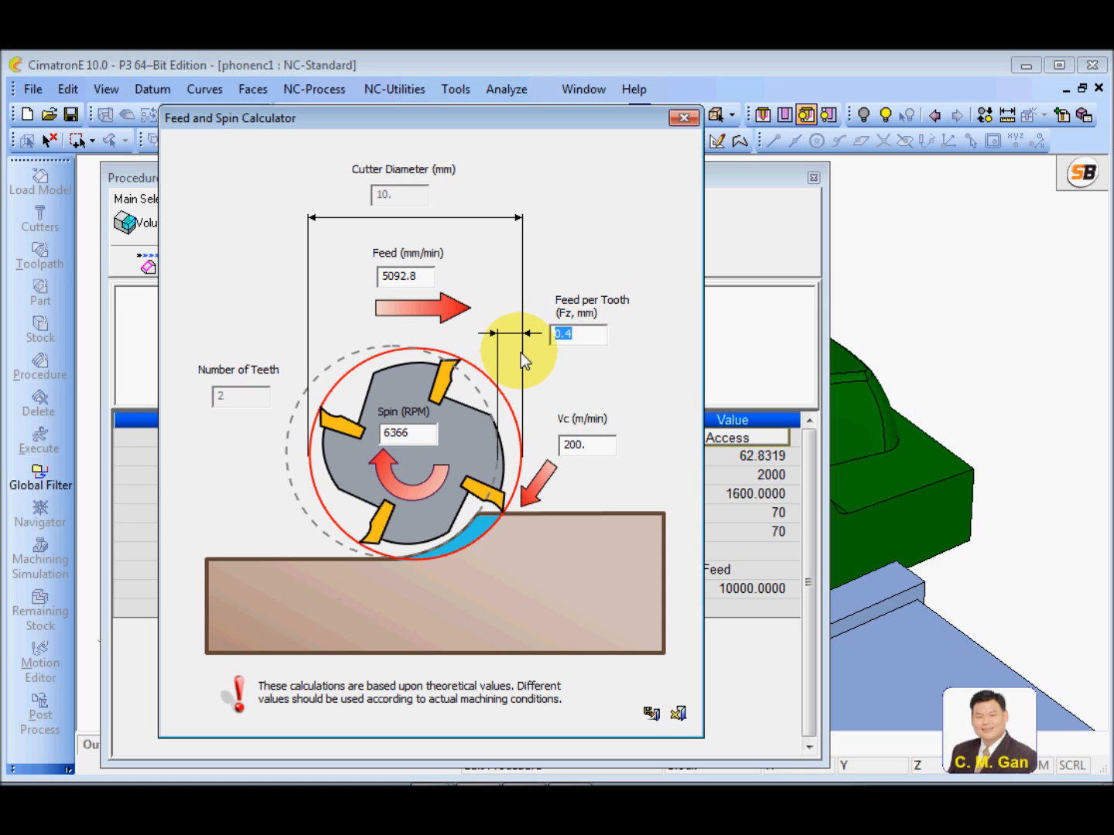
pyautogui.write('.1')
pyautogui.click(420, 436)
pyautogui.click(652, 713)
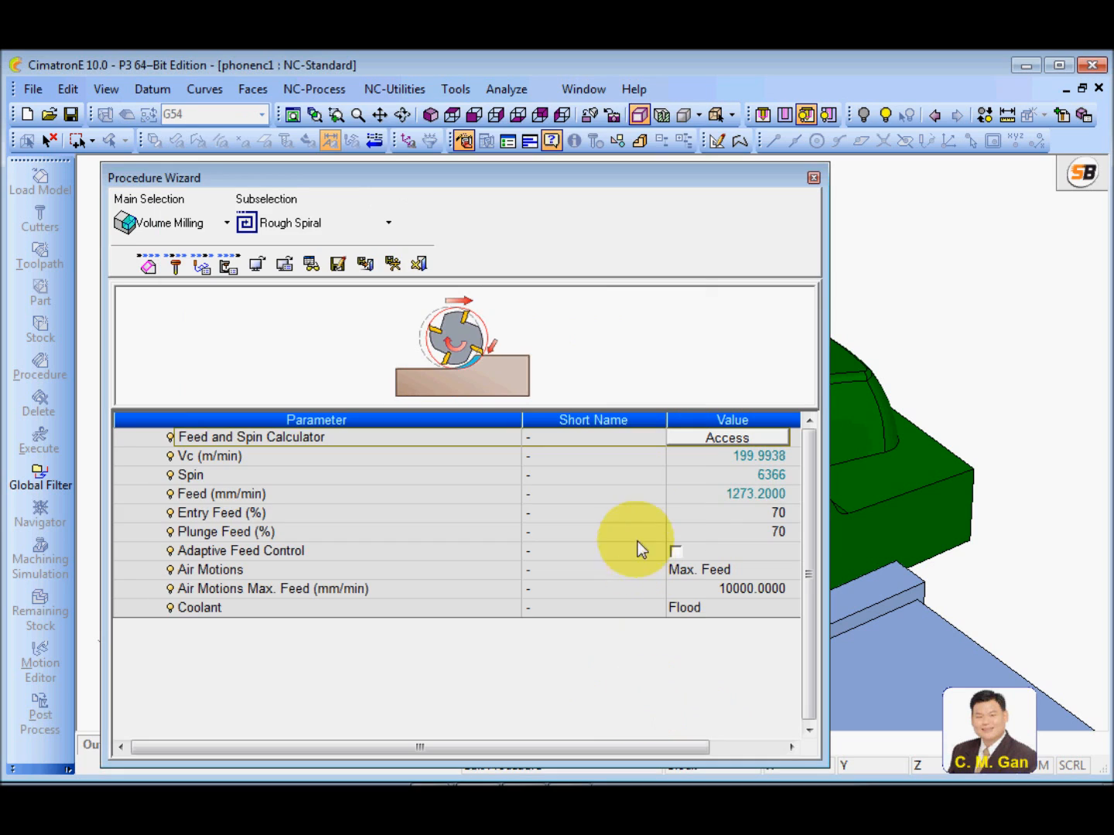
# Override the machine parameters with a spin of 6000 and a feed of 1200 mm/min
pyautogui.click(351, 473)
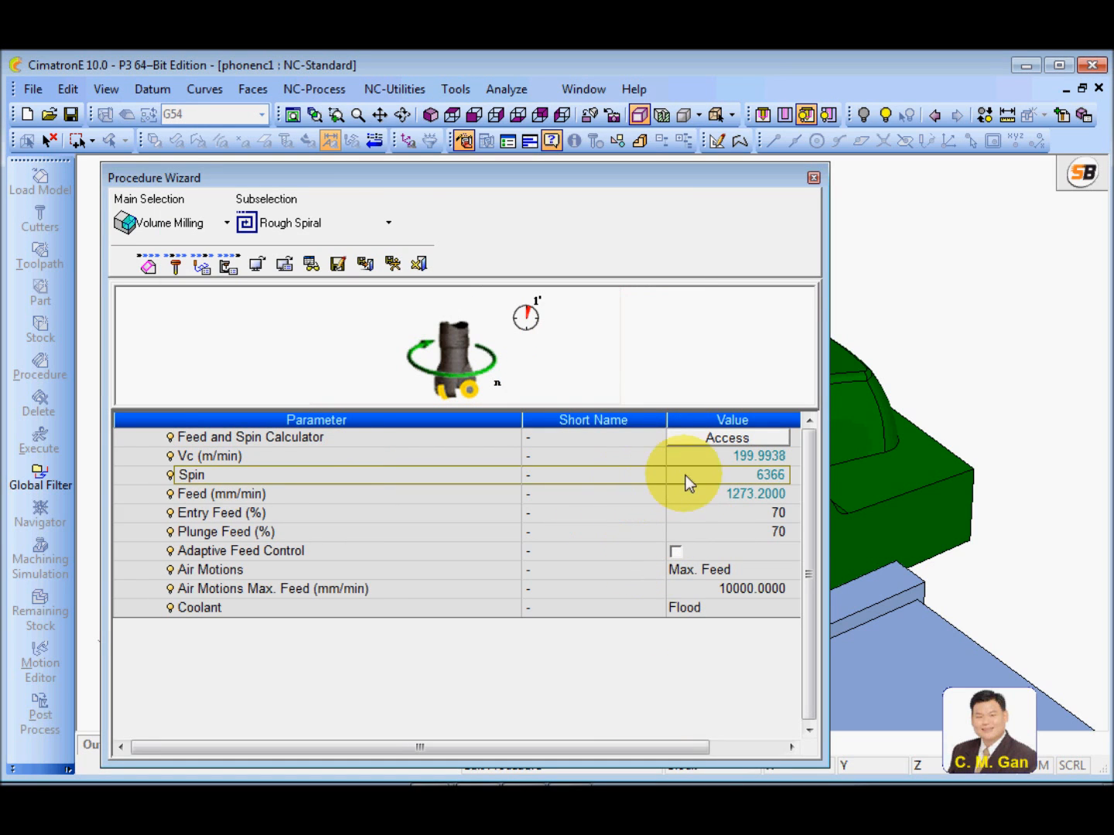
pyautogui.click(699, 475)
pyautogui.write('6000')
pyautogui.click(641, 468)
pyautogui.click(358, 499)
pyautogui.click(680, 493)
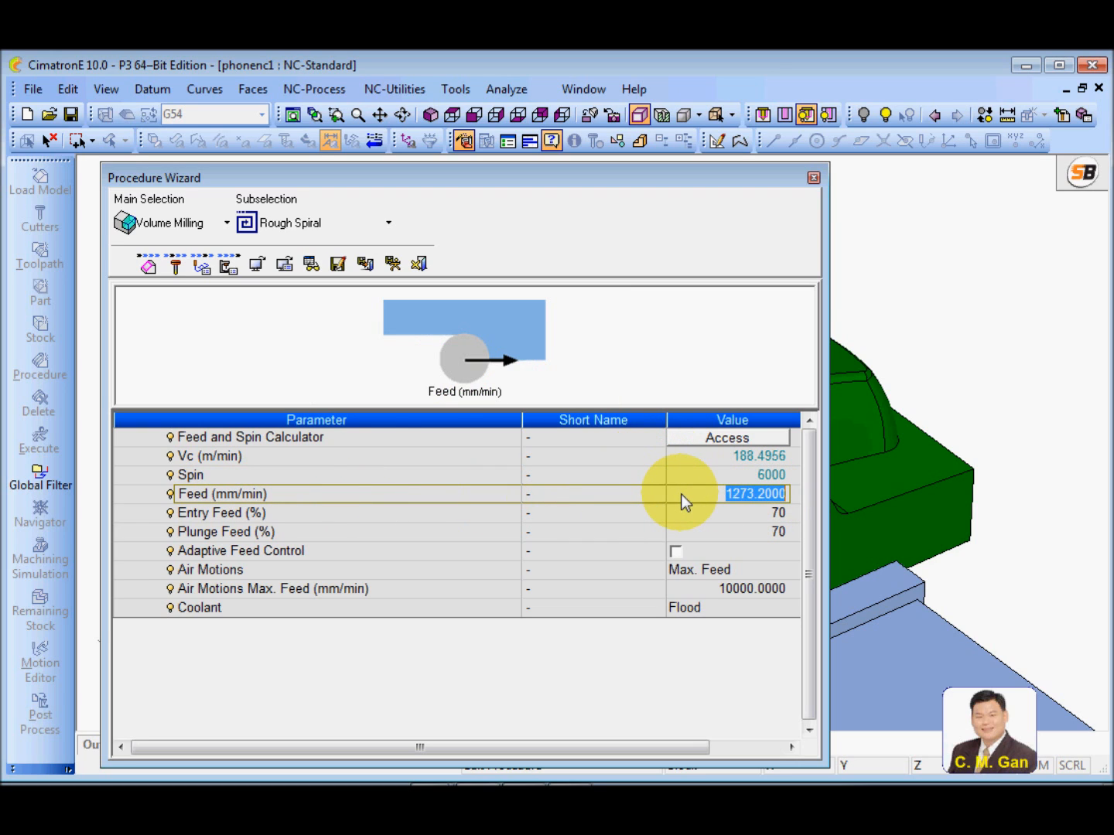
pyautogui.write('1200')
pyautogui.click(494, 498)
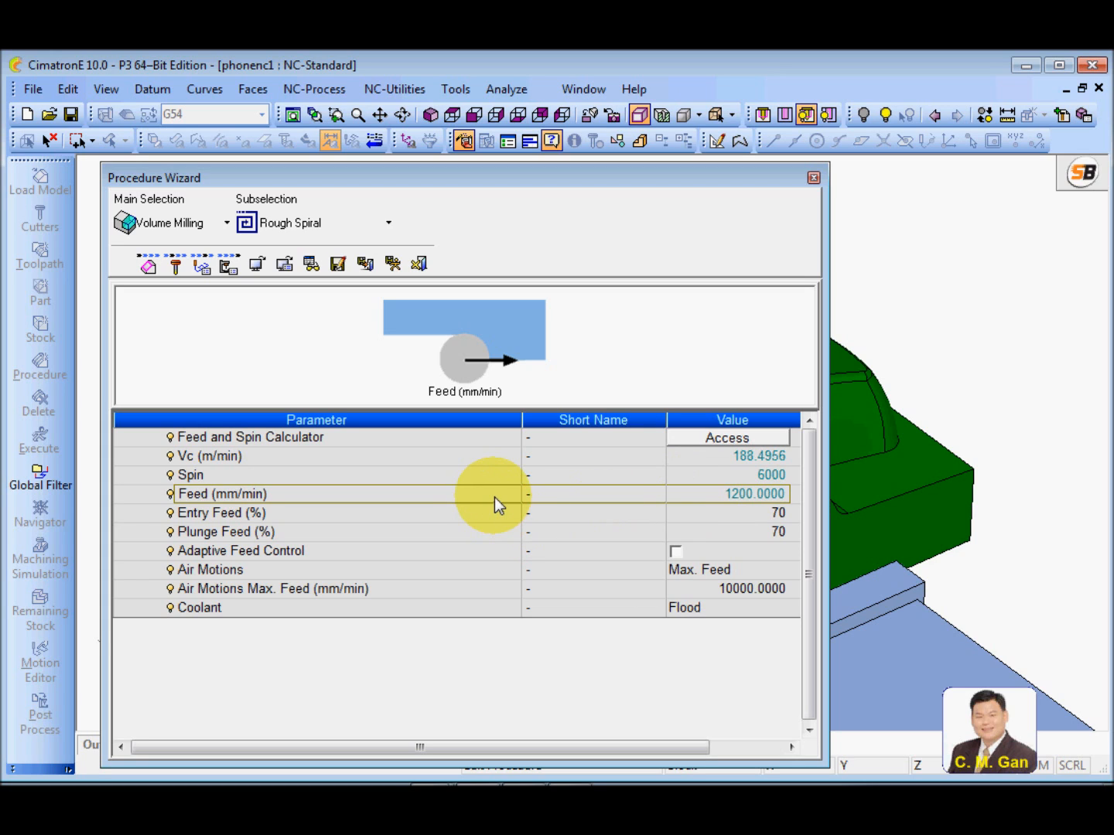
# Save and calculate the second roughing procedure, and show its toolpath on the phone part
pyautogui.click(473, 576)
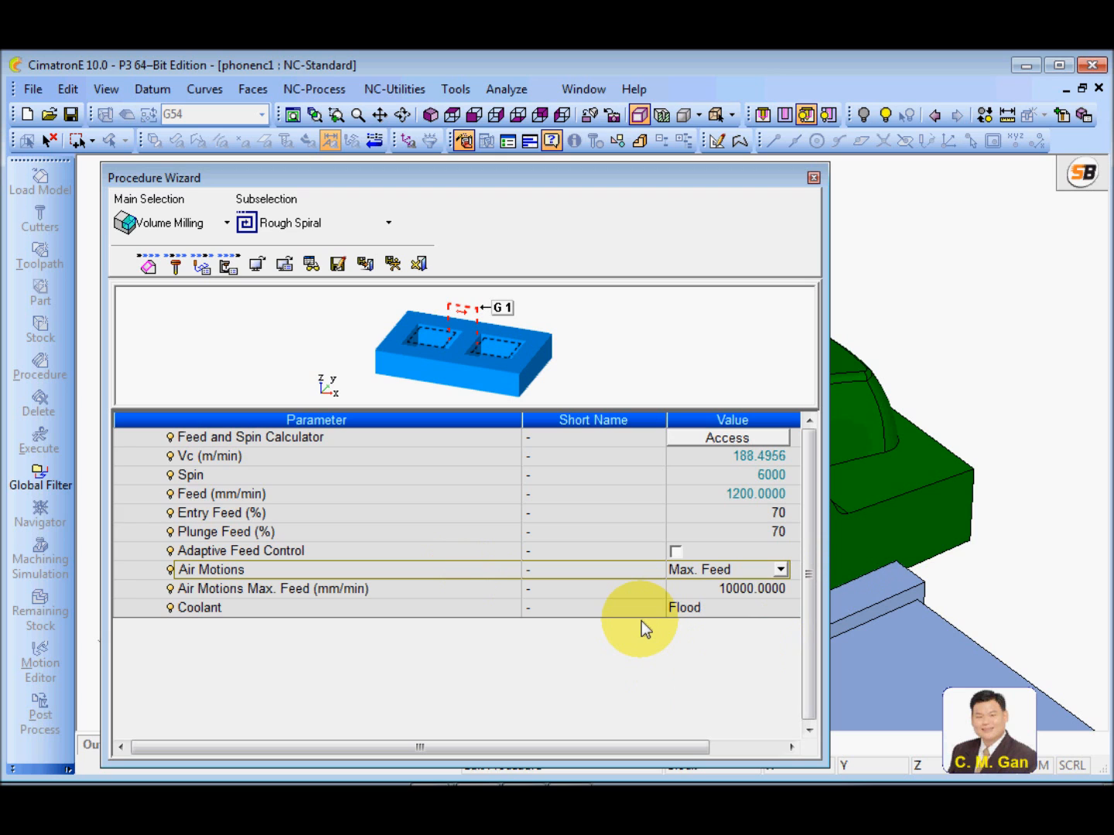
pyautogui.click(394, 264)
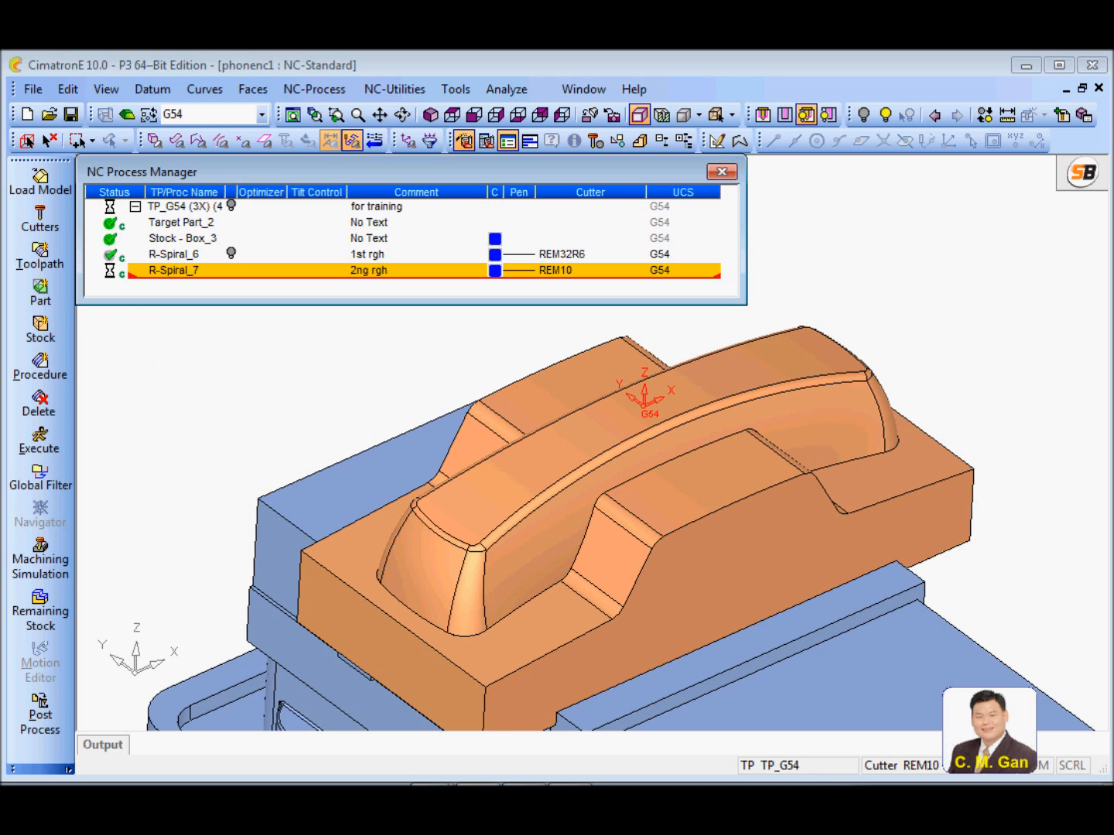
pyautogui.click(230, 269)
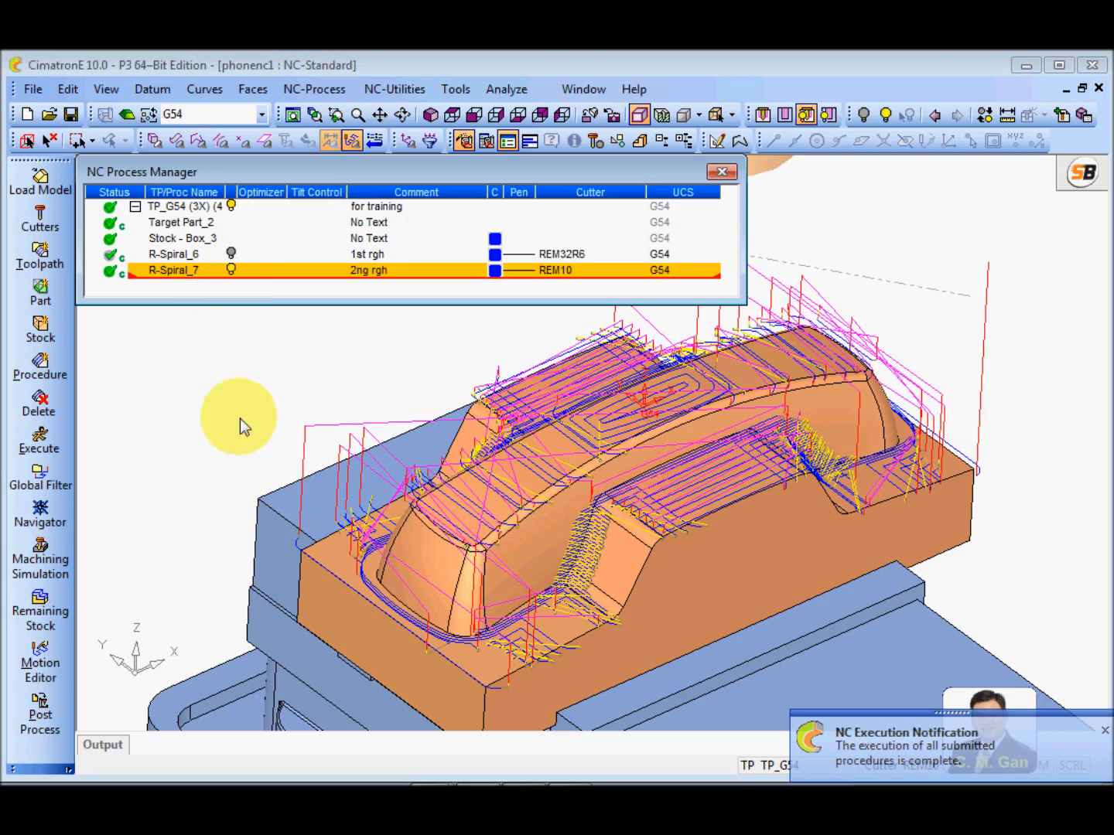
pyautogui.scroll(3, 729, 452)
pyautogui.scroll(1, 727, 447)
pyautogui.keyDown('ctrl'); pyautogui.moveTo(642, 456); pyautogui.dragTo(572, 517); pyautogui.keyUp('ctrl')
pyautogui.scroll(-3, 587, 623)
pyautogui.scroll(-2, 571, 517)
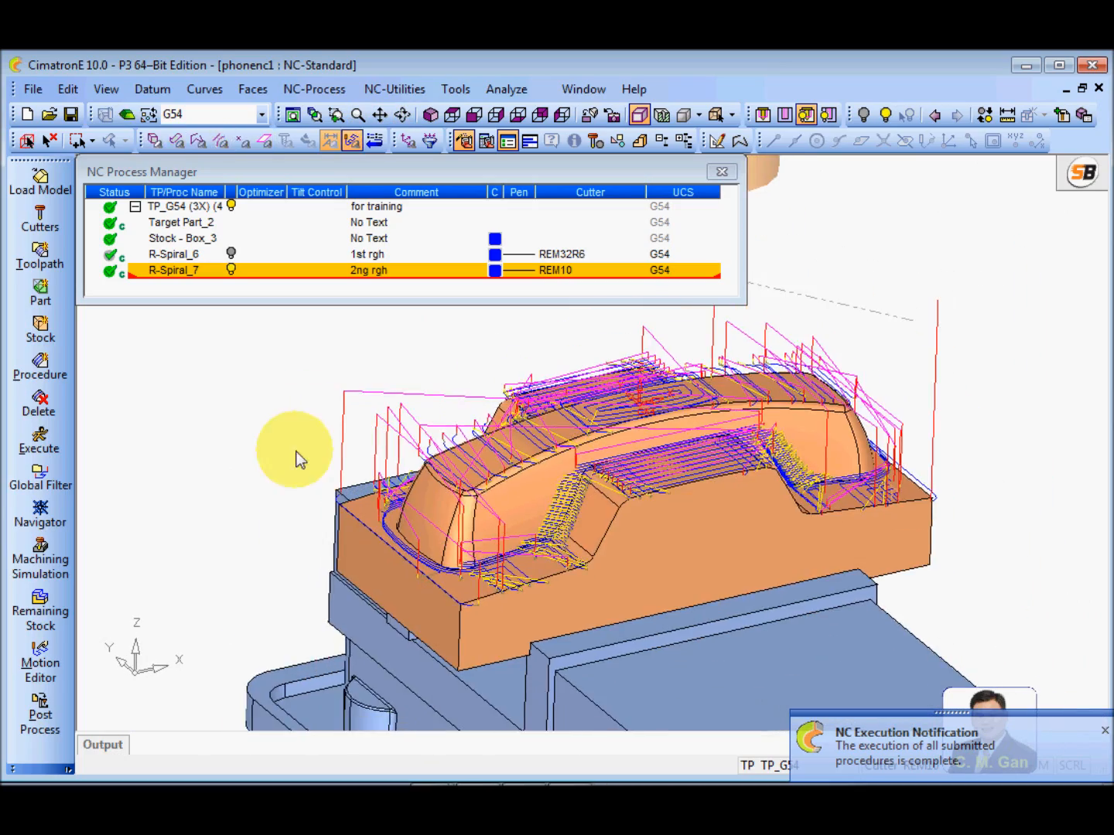
pyautogui.keyDown('ctrl'); pyautogui.moveTo(296, 458); pyautogui.dragTo(256, 458); pyautogui.keyUp('ctrl')
# Launch a standard machining simulation of Rough Spiral_7 with material removal on the current stock
pyautogui.click(46, 559)
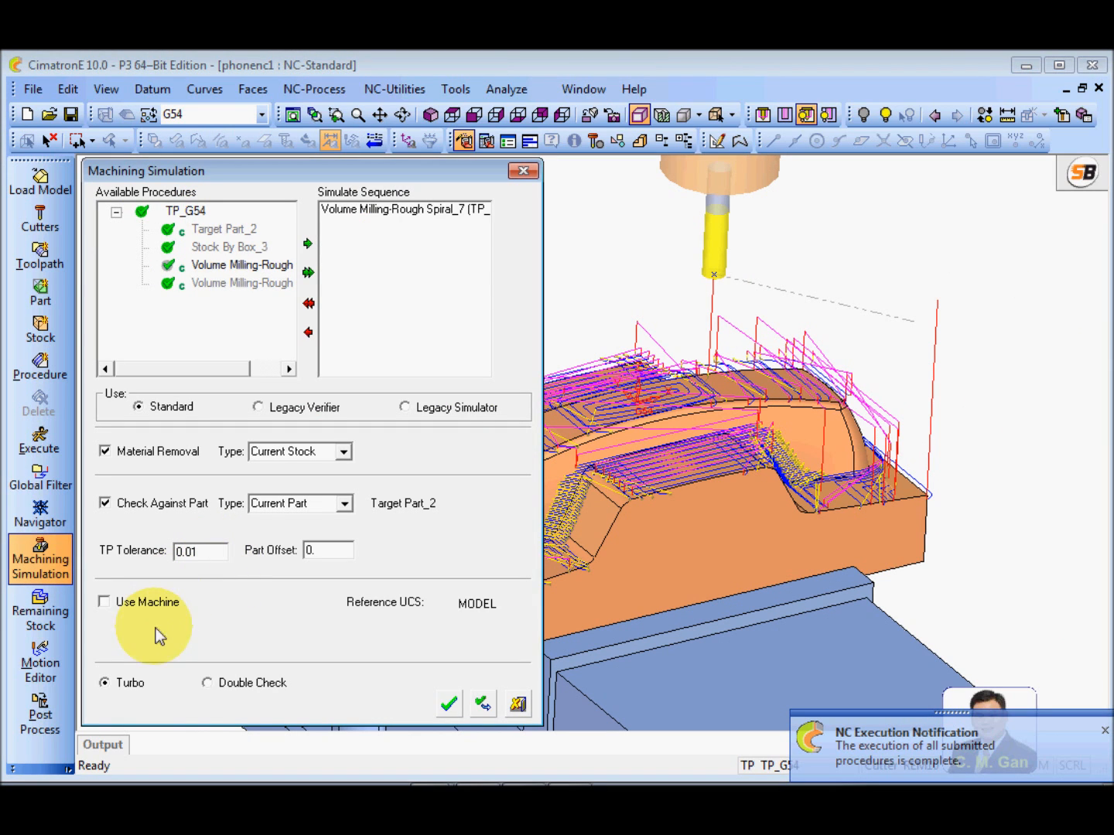
pyautogui.click(523, 170)
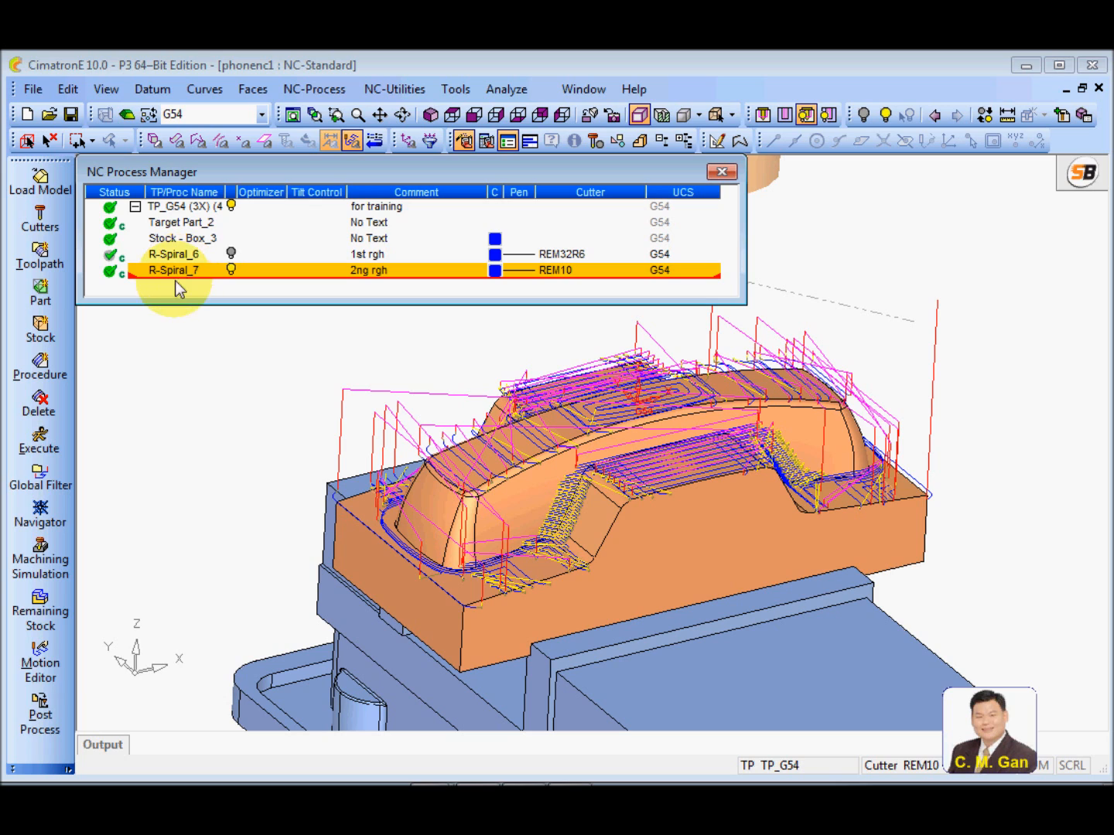
pyautogui.click(46, 553)
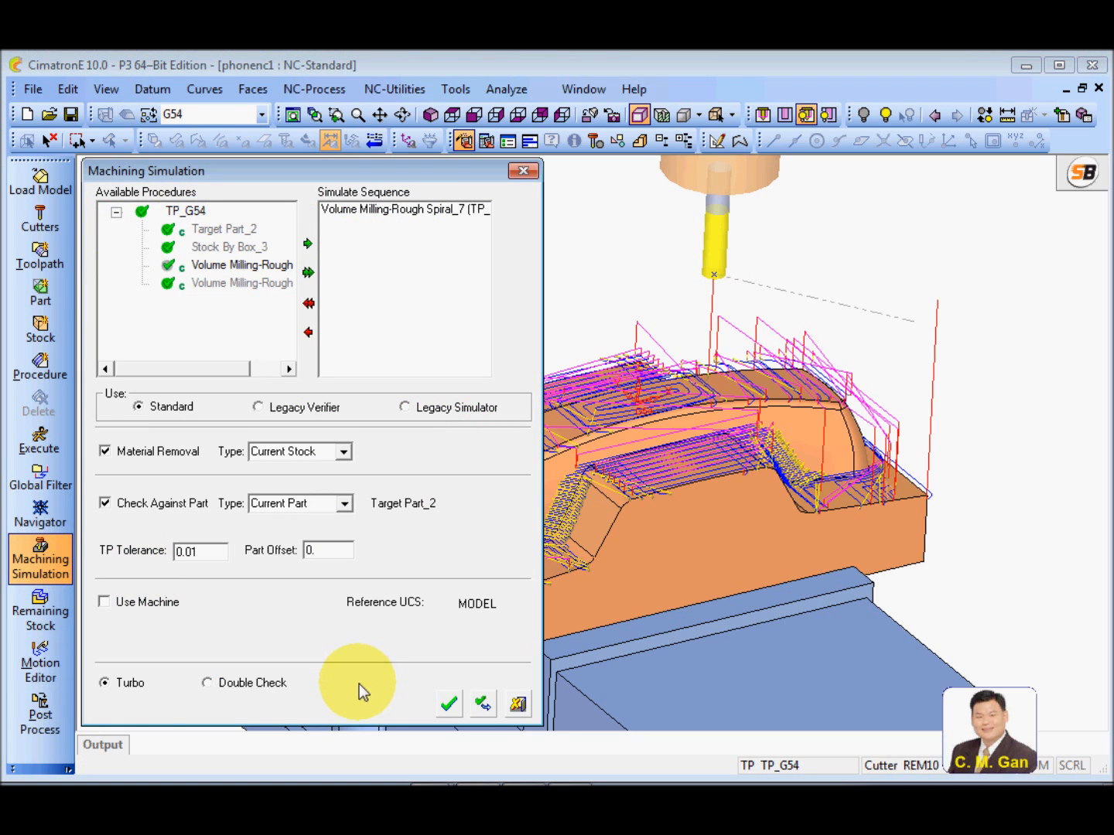
pyautogui.click(449, 705)
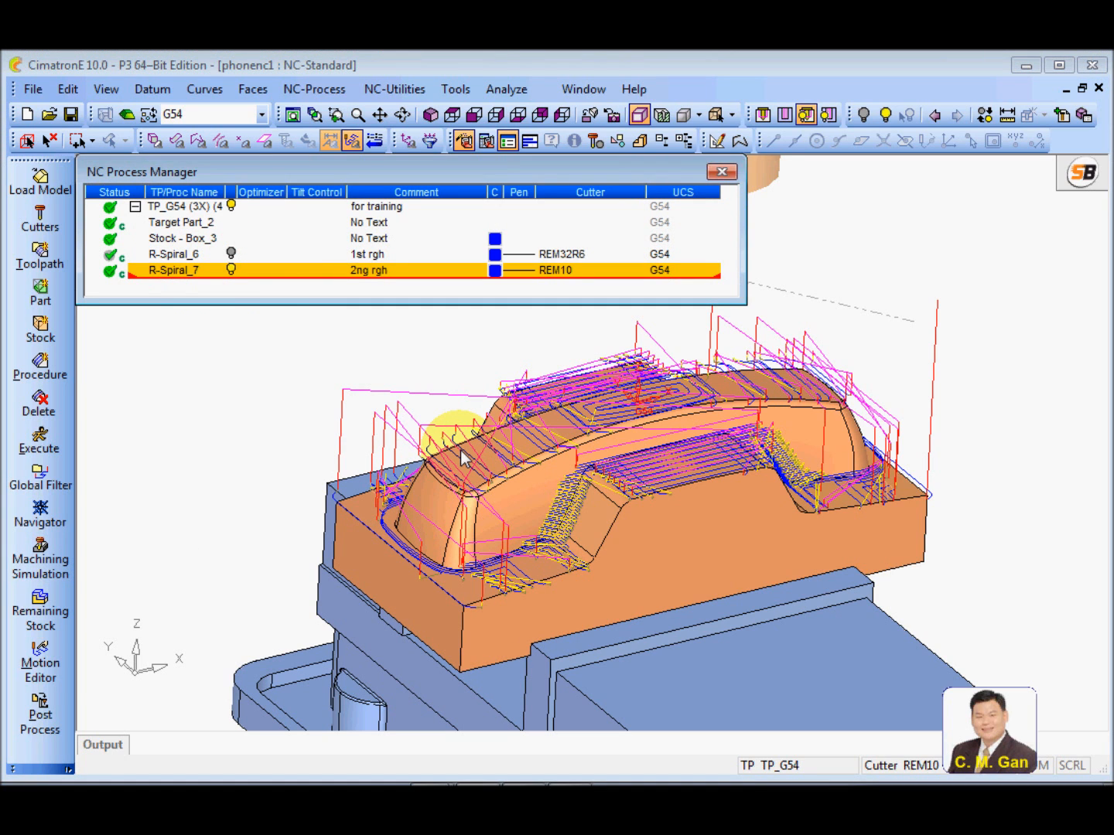
pyautogui.click(461, 450)
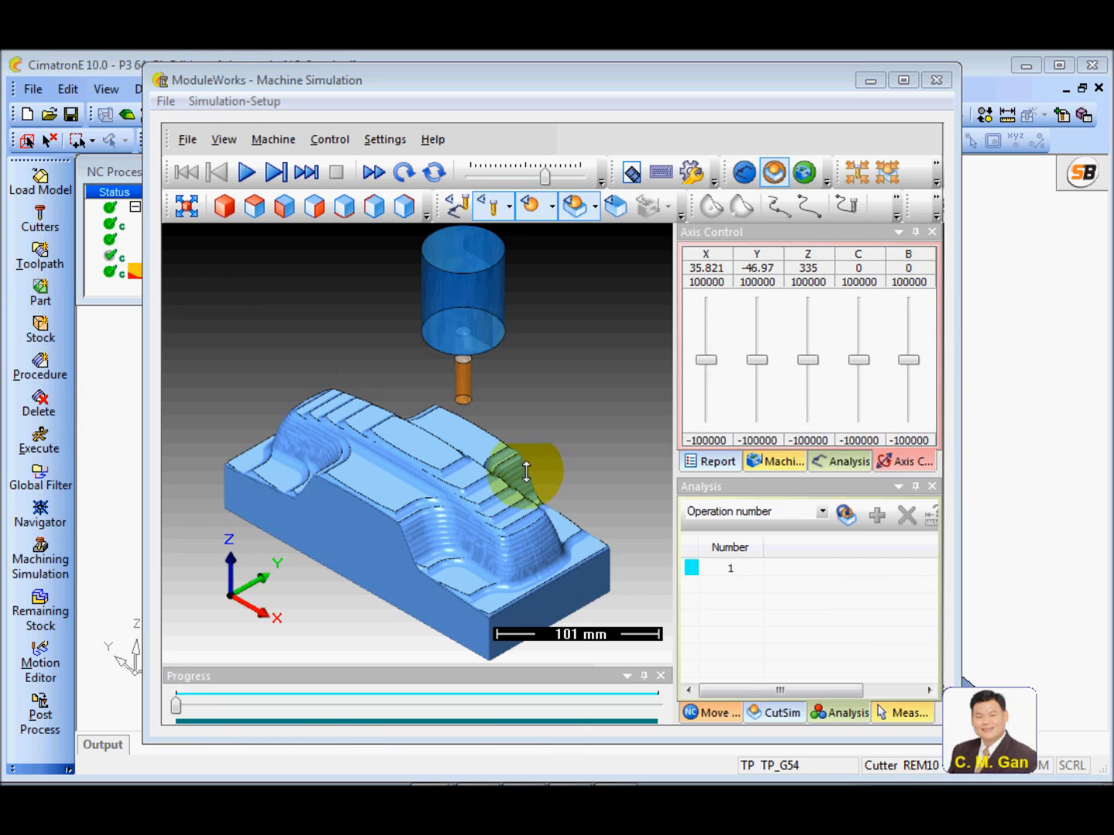
# Play the second roughing simulation to its end, adjusting the playback speed, and close the simulator
pyautogui.moveTo(545, 177); pyautogui.dragTo(526, 177)
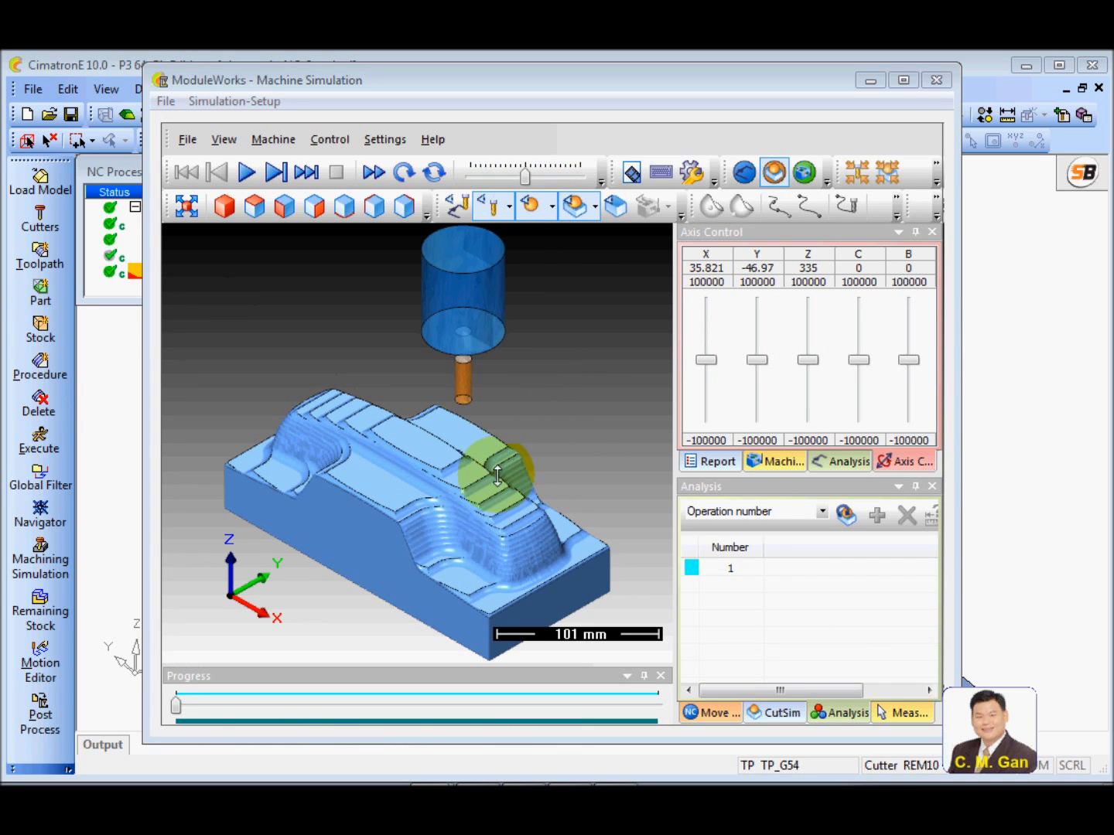
pyautogui.scroll(2, 448, 533)
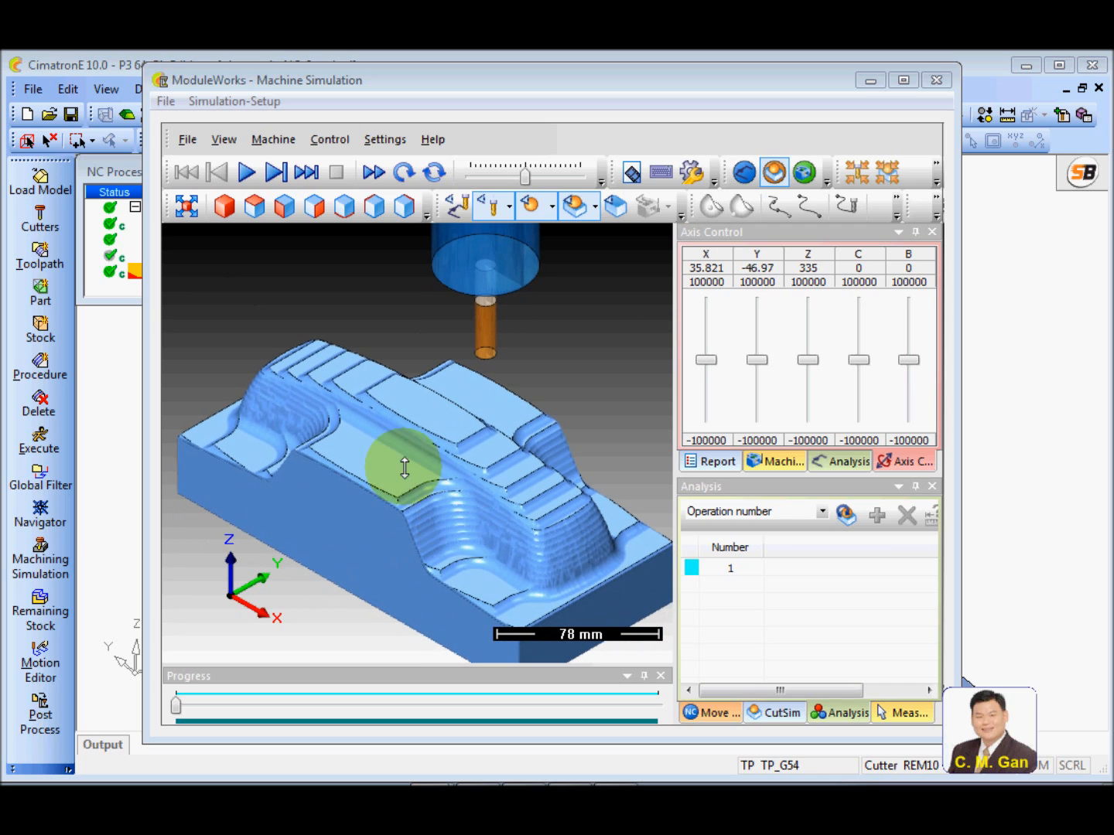
pyautogui.click(246, 172)
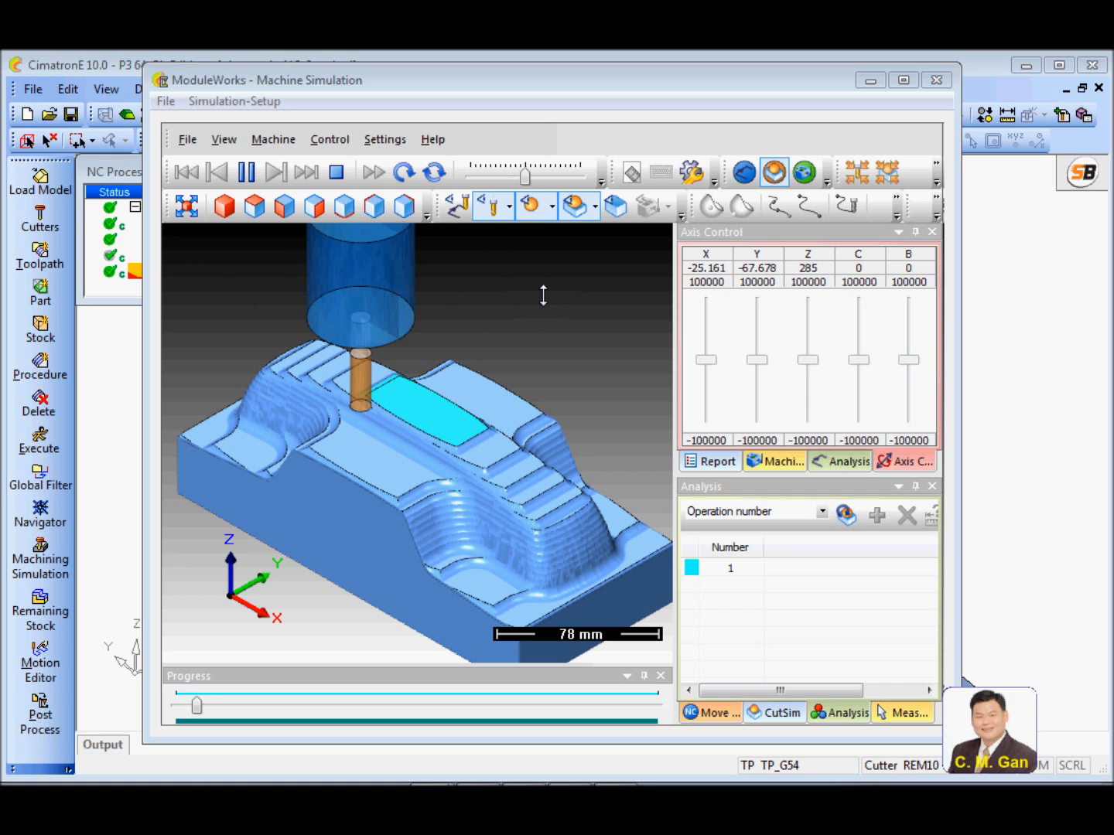
pyautogui.moveTo(526, 177); pyautogui.dragTo(540, 177)
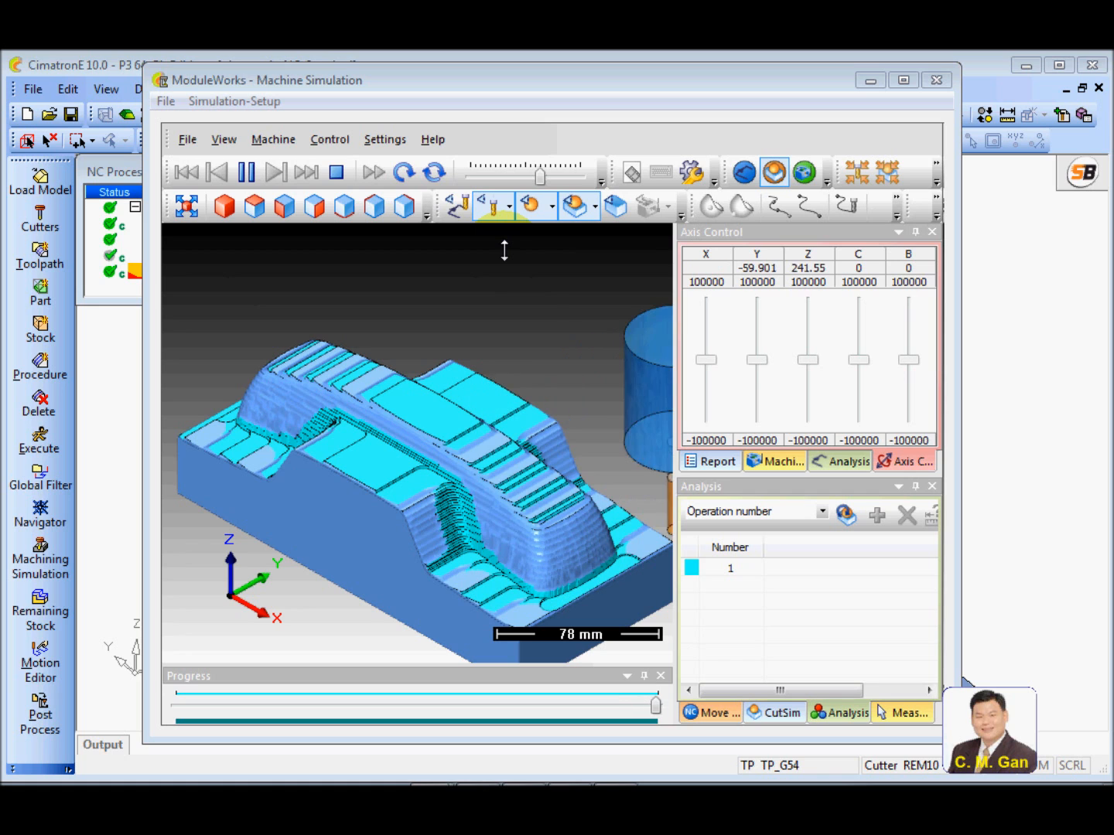
pyautogui.click(937, 81)
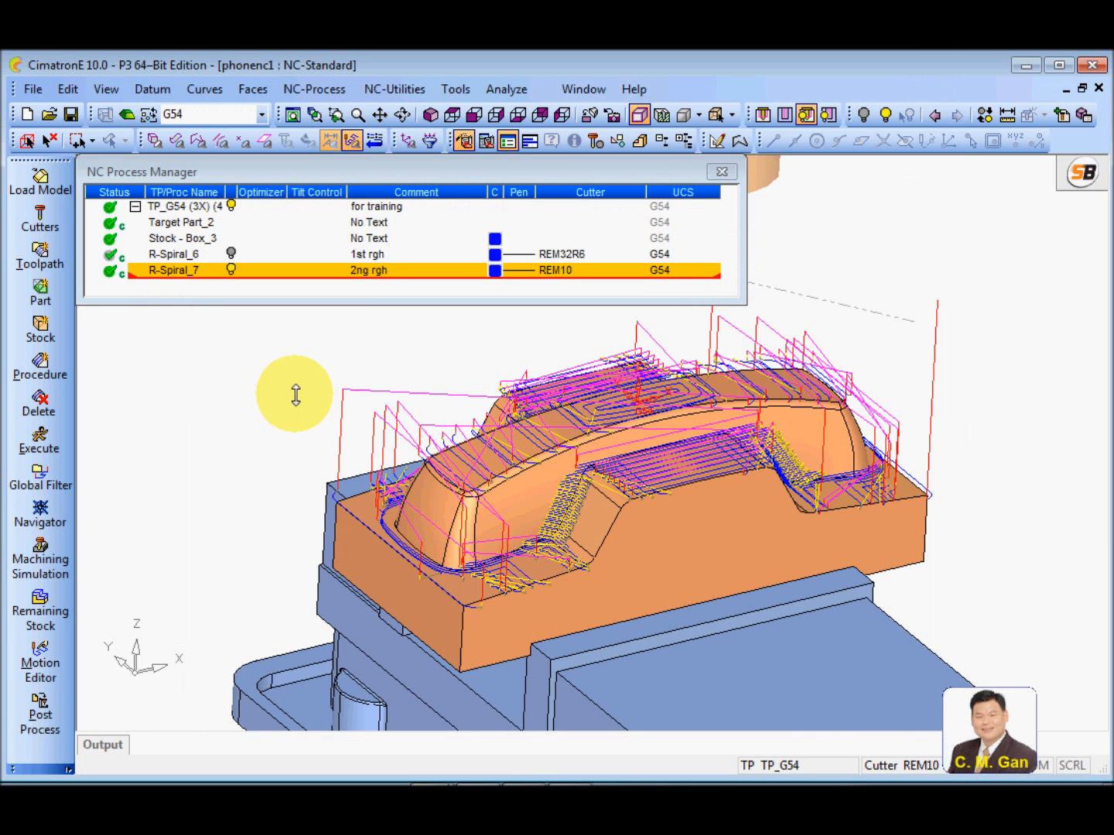
pyautogui.keyDown('ctrl'); pyautogui.moveTo(558, 462); pyautogui.dragTo(567, 509); pyautogui.keyUp('ctrl')
pyautogui.keyDown('ctrl'); pyautogui.moveTo(714, 487); pyautogui.dragTo(715, 338, button='right'); pyautogui.keyUp('ctrl')
pyautogui.moveTo(612, 476)
pyautogui.keyDown('ctrl'); pyautogui.mouseDown()
pyautogui.moveTo(606, 404)
pyautogui.moveTo(612, 476)
pyautogui.mouseUp(); pyautogui.keyUp('ctrl')
pyautogui.keyDown('ctrl'); pyautogui.moveTo(626, 476); pyautogui.dragTo(596, 594, button='right'); pyautogui.keyUp('ctrl')
pyautogui.keyDown('ctrl'); pyautogui.moveTo(593, 519); pyautogui.dragTo(568, 552, button='middle'); pyautogui.keyUp('ctrl')
pyautogui.keyDown('ctrl'); pyautogui.moveTo(568, 552); pyautogui.dragTo(567, 526); pyautogui.keyUp('ctrl')
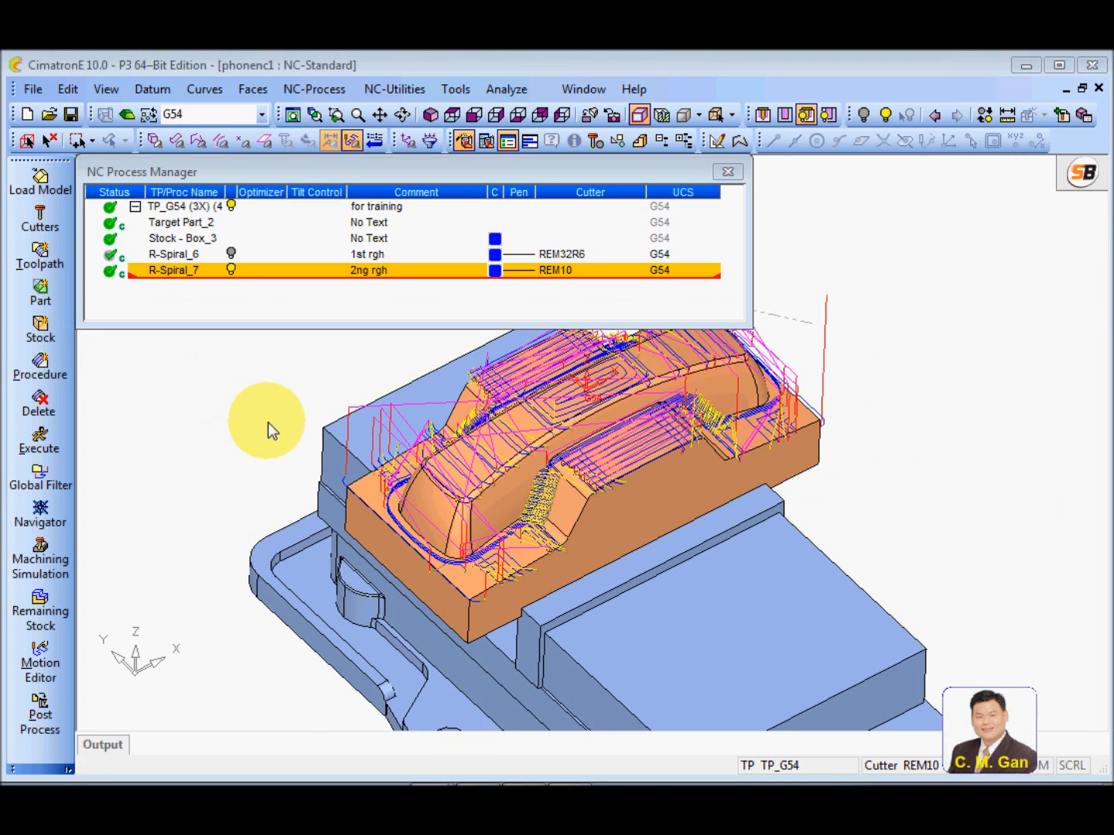
# Hide the toolpath of R-Spiral_7 and open the Remaining Stock tool for that procedure
pyautogui.moveTo(268, 423)
pyautogui.keyDown('ctrl'); pyautogui.mouseDown(button='right')
pyautogui.moveTo(273, 429)
pyautogui.moveTo(271, 413)
pyautogui.mouseUp(button='right'); pyautogui.keyUp('ctrl')
pyautogui.keyDown('ctrl'); pyautogui.moveTo(270, 412); pyautogui.dragTo(254, 471, button='middle'); pyautogui.keyUp('ctrl')
pyautogui.keyDown('ctrl'); pyautogui.moveTo(255, 472); pyautogui.dragTo(322, 449); pyautogui.keyUp('ctrl')
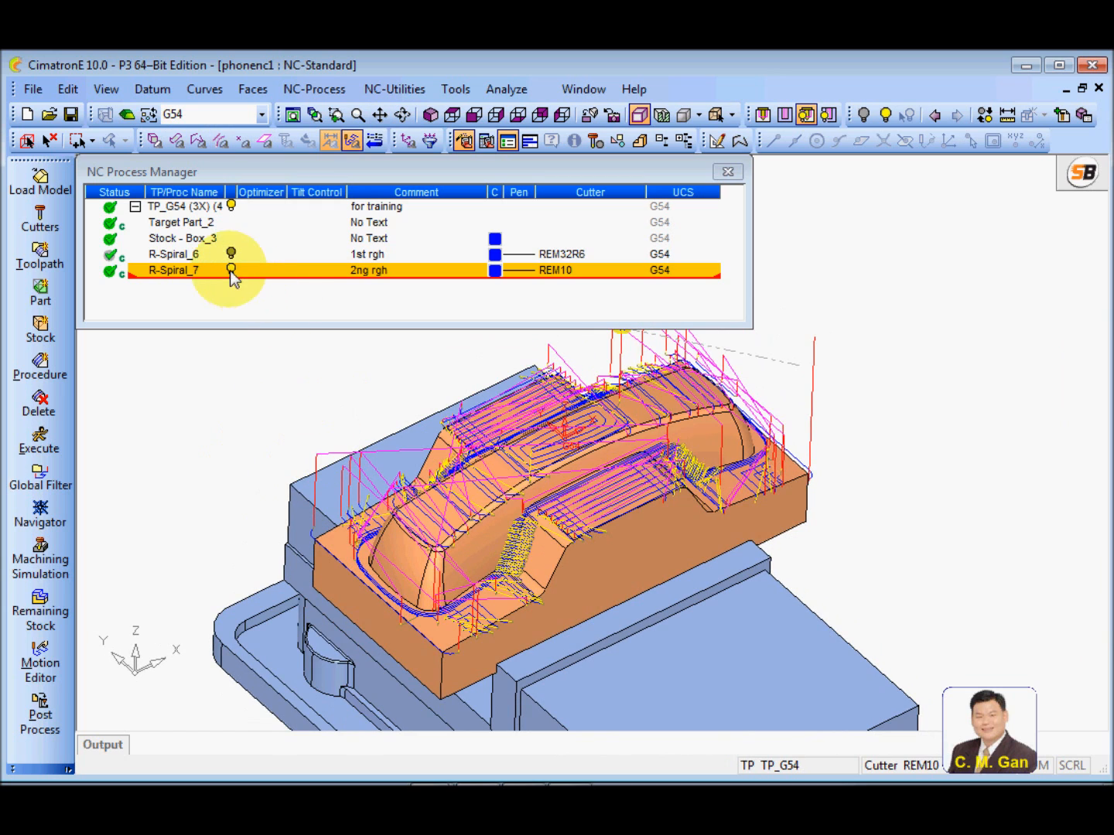
pyautogui.click(231, 270)
pyautogui.rightClick(191, 276)
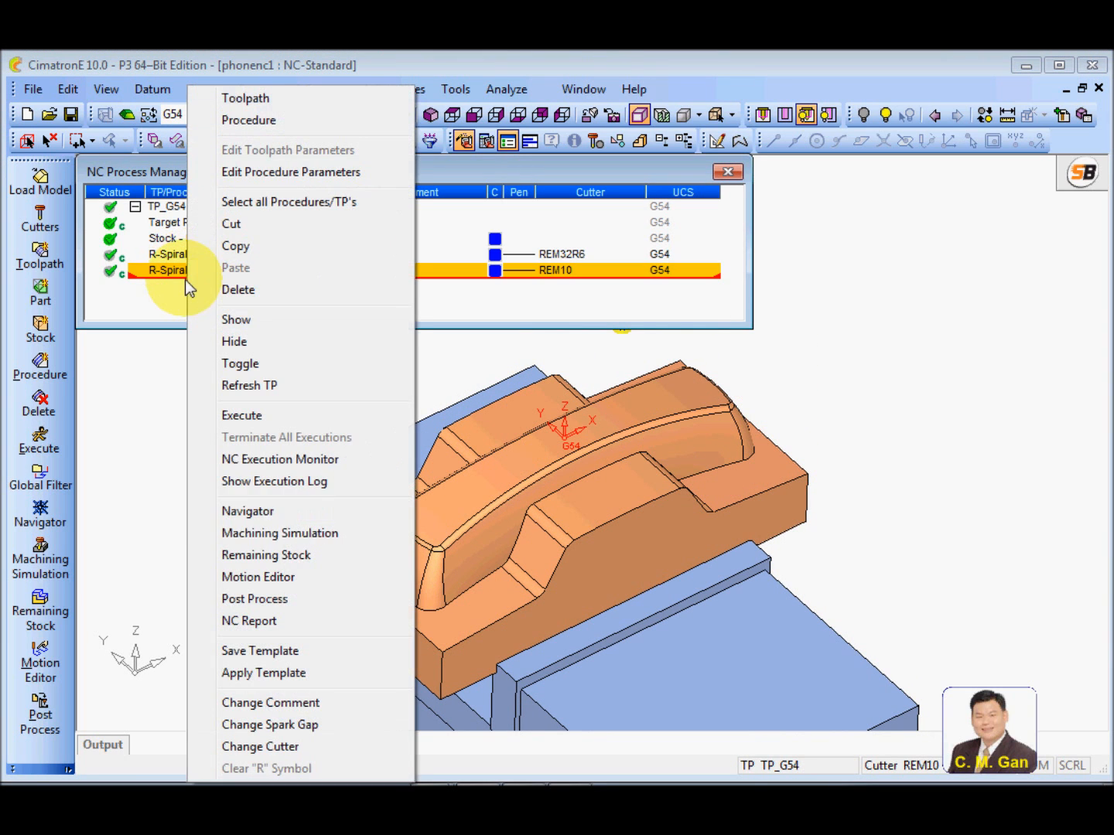
pyautogui.click(288, 555)
# Display the remaining stock after Rough Spiral_7 in light blue with no transparency
pyautogui.click(109, 279)
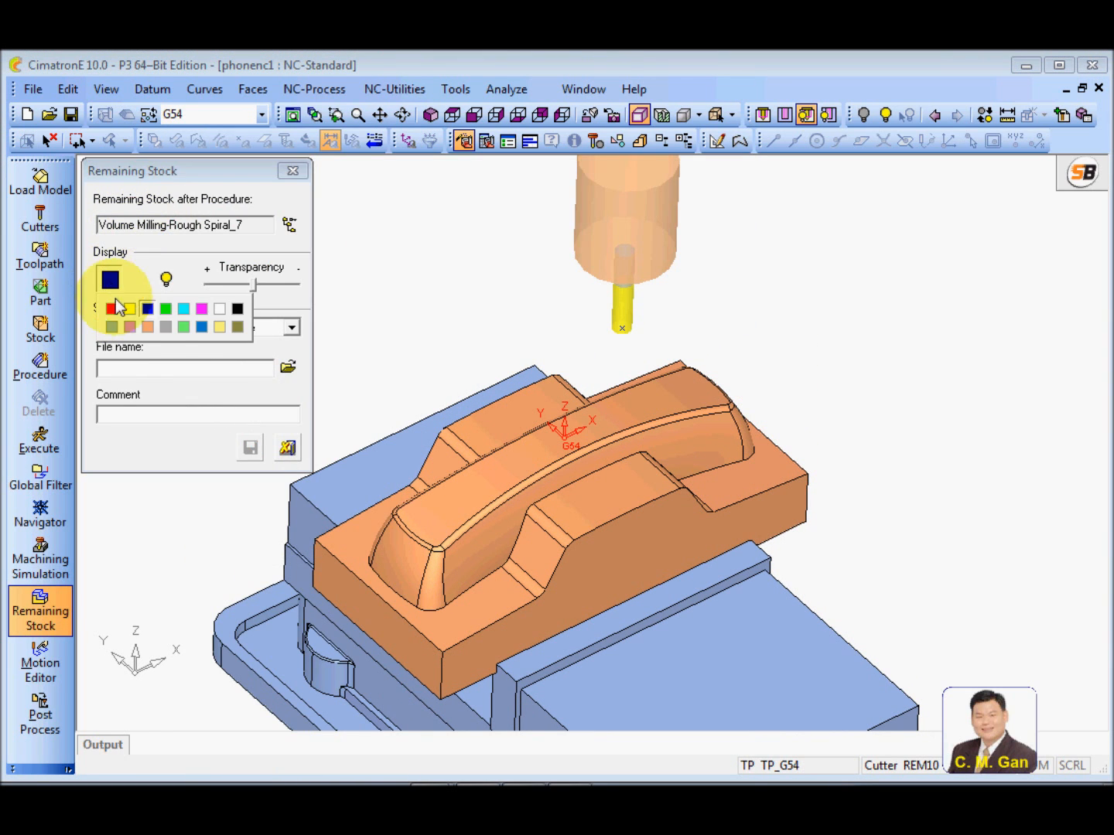
pyautogui.click(121, 328)
pyautogui.moveTo(256, 285); pyautogui.dragTo(318, 310)
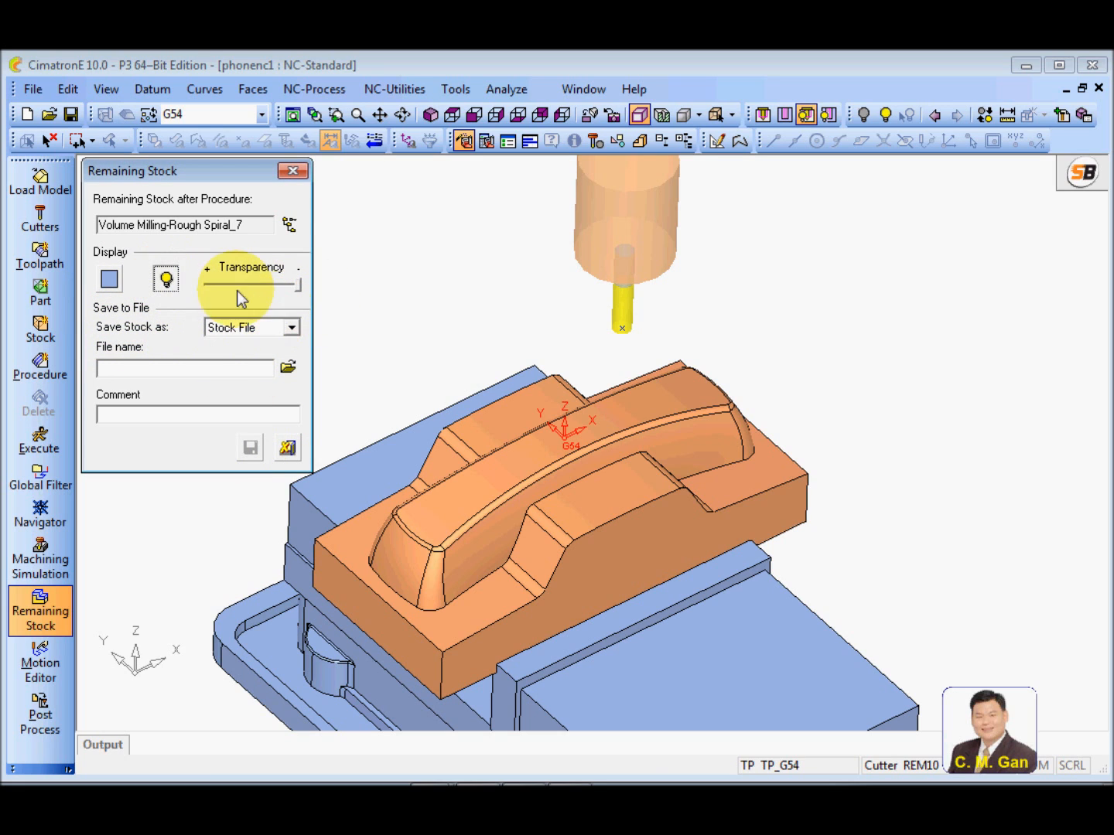
pyautogui.click(167, 282)
# Examine the leftover material steps on the phone's ends, sides and crown up close, and close the remaining stock display
pyautogui.scroll(10, 477, 574)
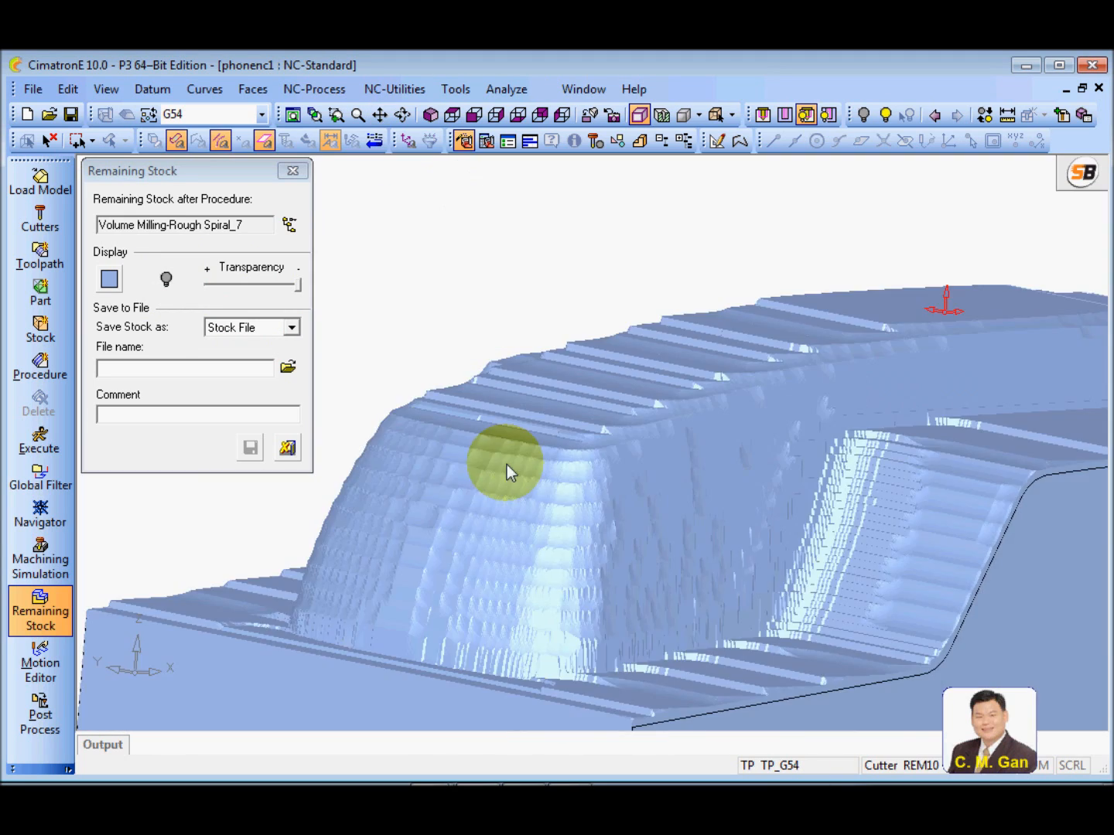
pyautogui.moveTo(507, 464); pyautogui.dragTo(471, 636, button='middle')
pyautogui.scroll(-4, 698, 392)
pyautogui.keyDown('ctrl'); pyautogui.moveTo(686, 433); pyautogui.dragTo(625, 489, button='middle'); pyautogui.keyUp('ctrl')
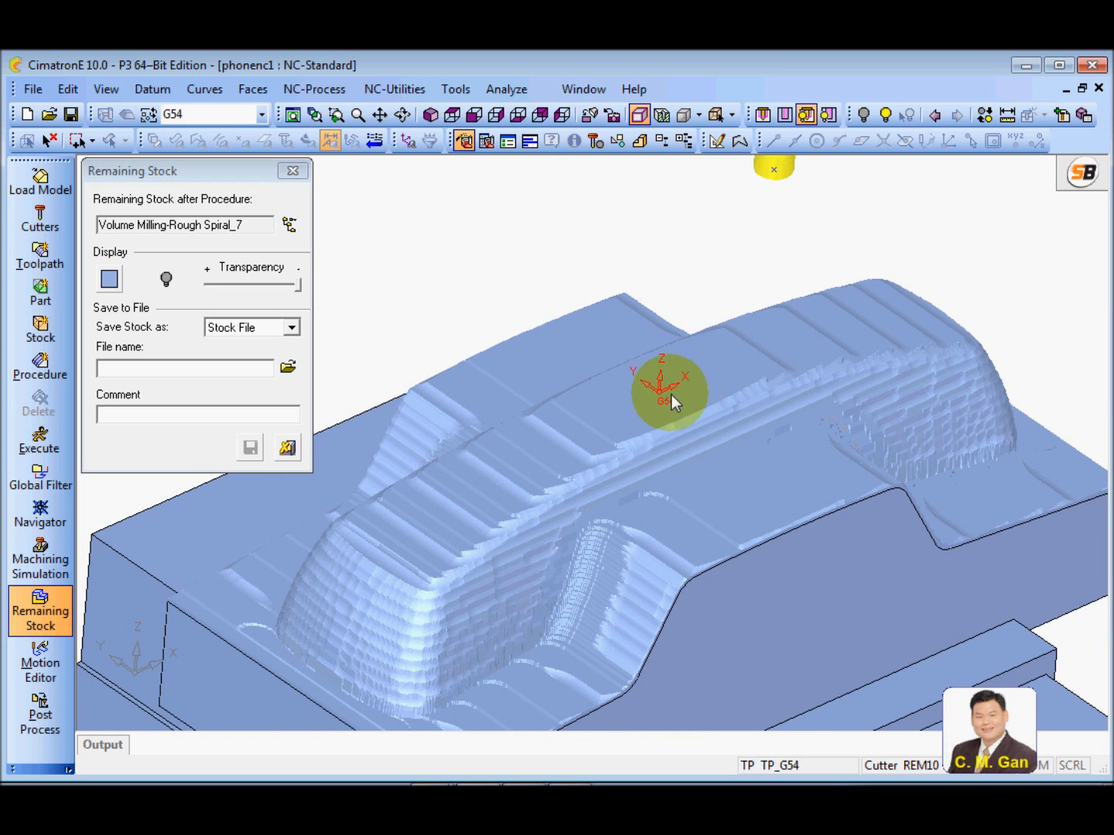
pyautogui.scroll(2, 546, 515)
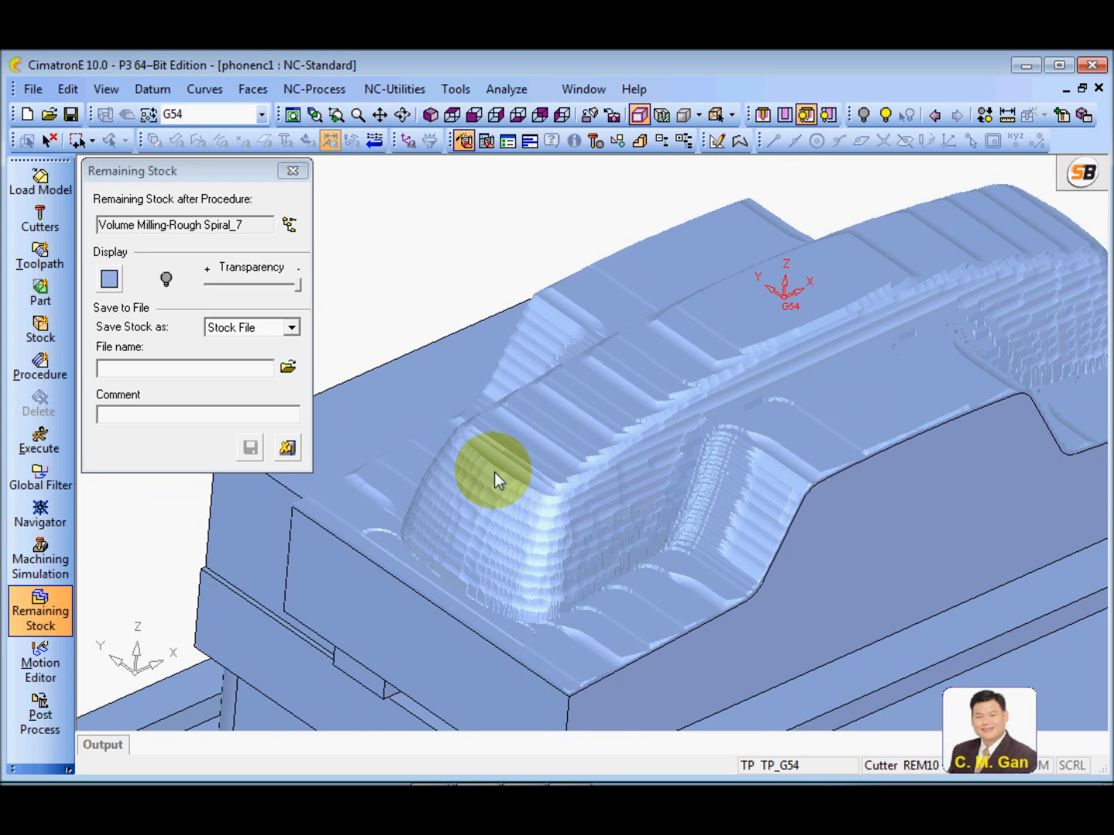
pyautogui.moveTo(490, 467); pyautogui.dragTo(593, 476, button='middle')
pyautogui.scroll(2, 576, 478)
pyautogui.moveTo(503, 493); pyautogui.dragTo(579, 457, button='middle')
pyautogui.moveTo(638, 430); pyautogui.dragTo(598, 382, button='middle')
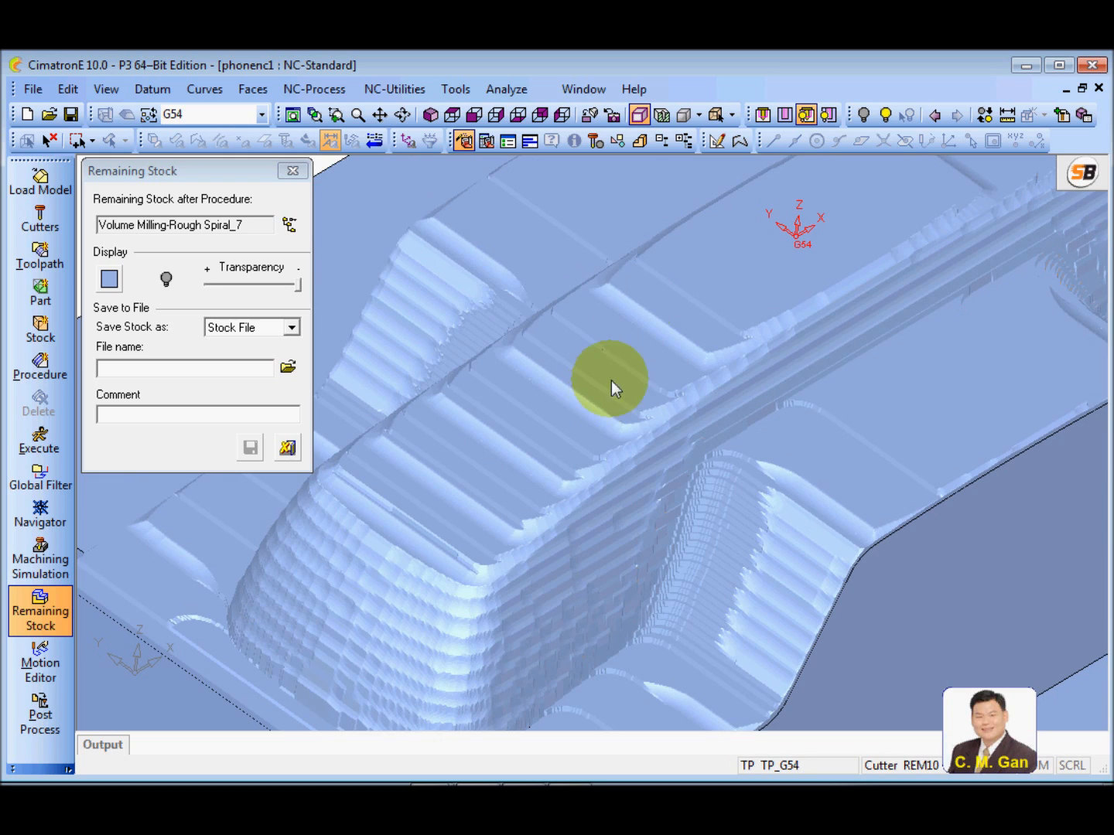
pyautogui.scroll(-5, 611, 381)
pyautogui.moveTo(572, 505); pyautogui.dragTo(602, 438, button='middle')
pyautogui.click(287, 447)
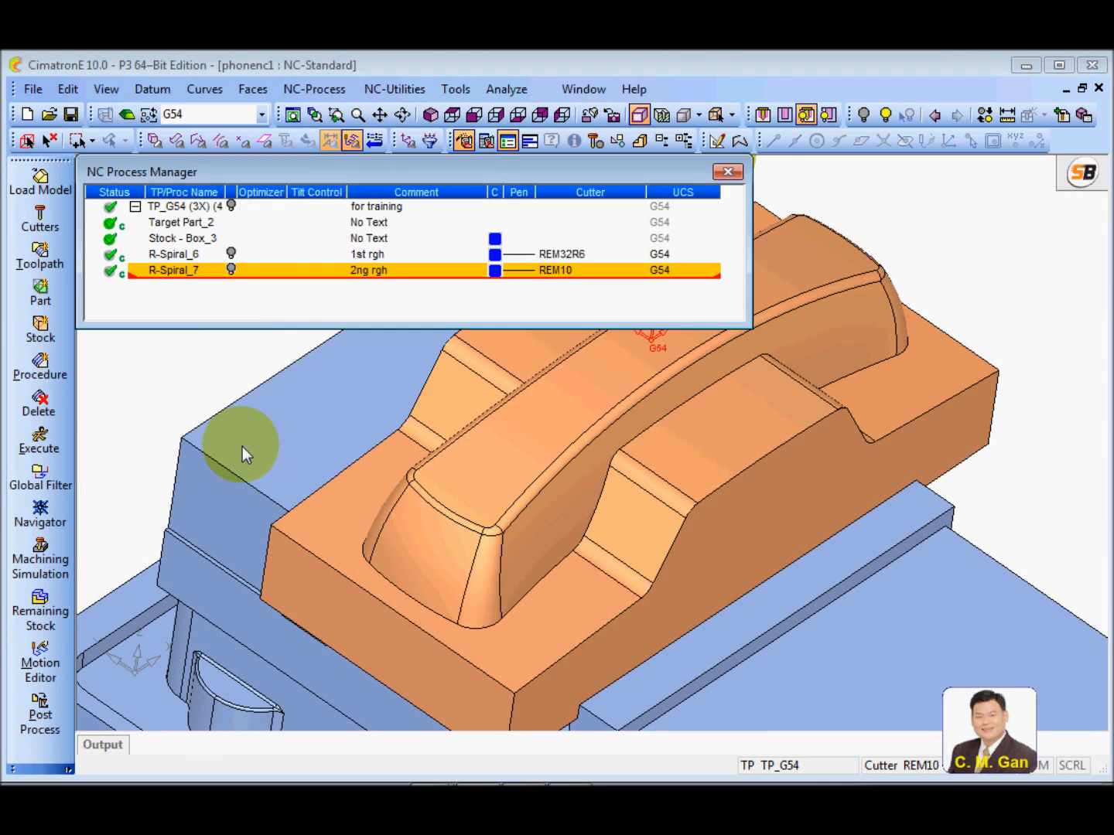
# Review the parameters of ball cutter RBN10 in the cutter library and close it without changes
pyautogui.moveTo(230, 490); pyautogui.dragTo(350, 526, button='middle')
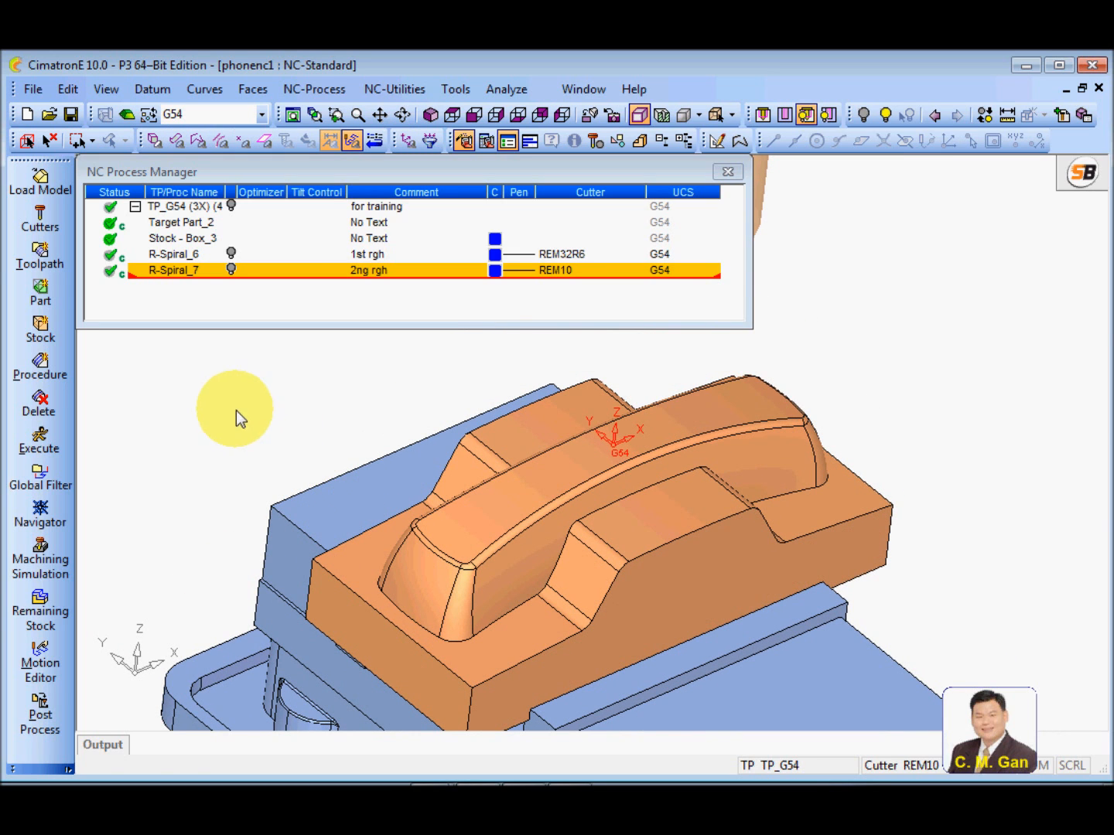
pyautogui.click(44, 225)
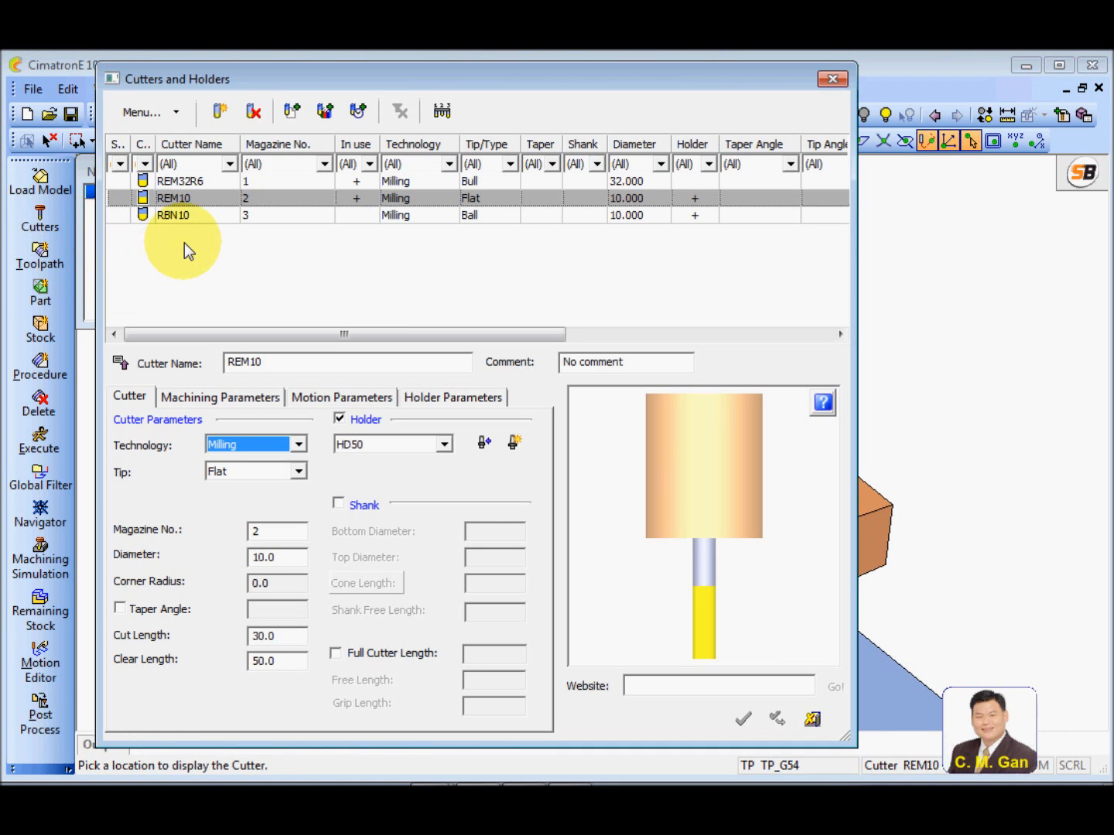
pyautogui.click(180, 219)
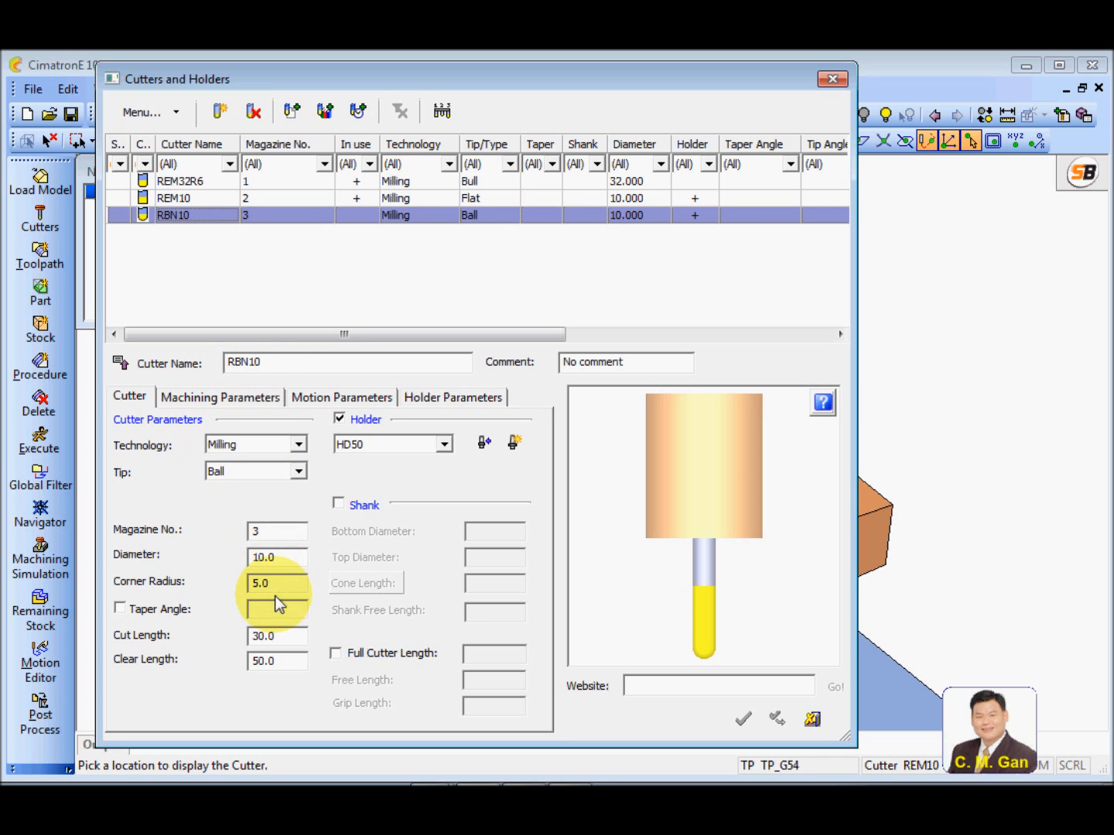
pyautogui.click(824, 724)
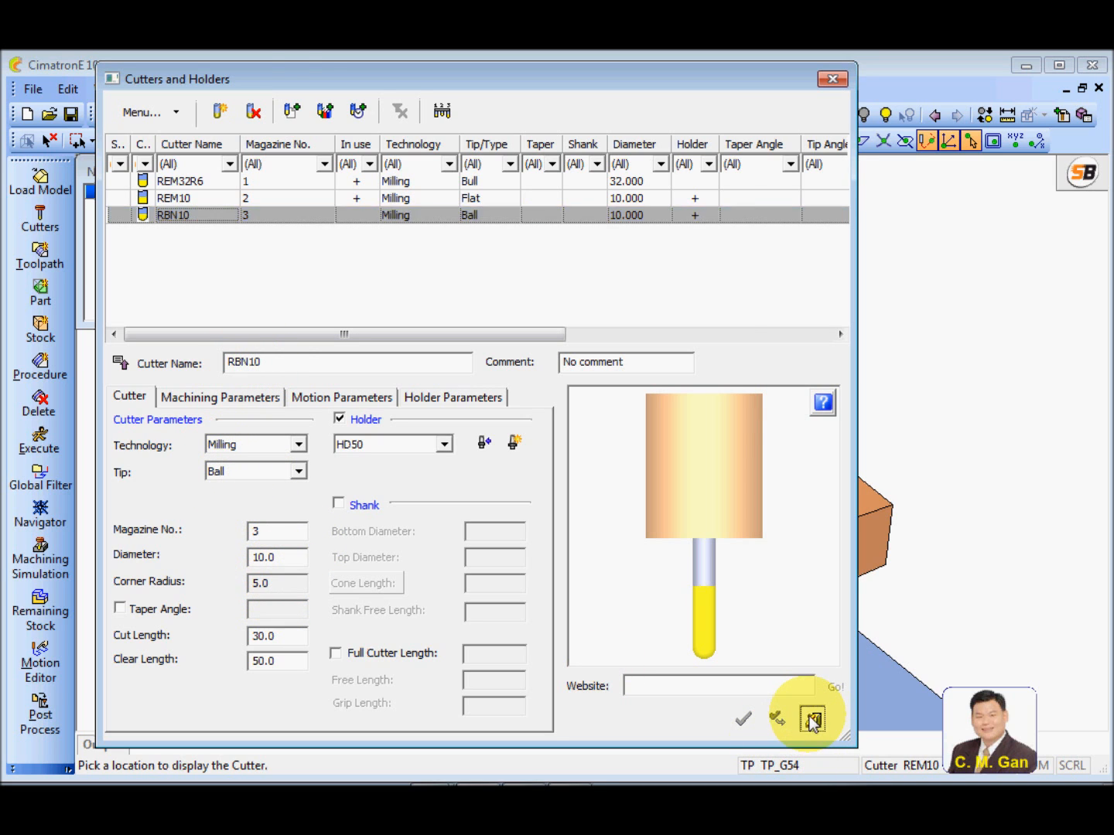
# Create a new procedure with Surface Milling as the main selection and Finish Mill By Limit Angle as the subselection
pyautogui.click(41, 372)
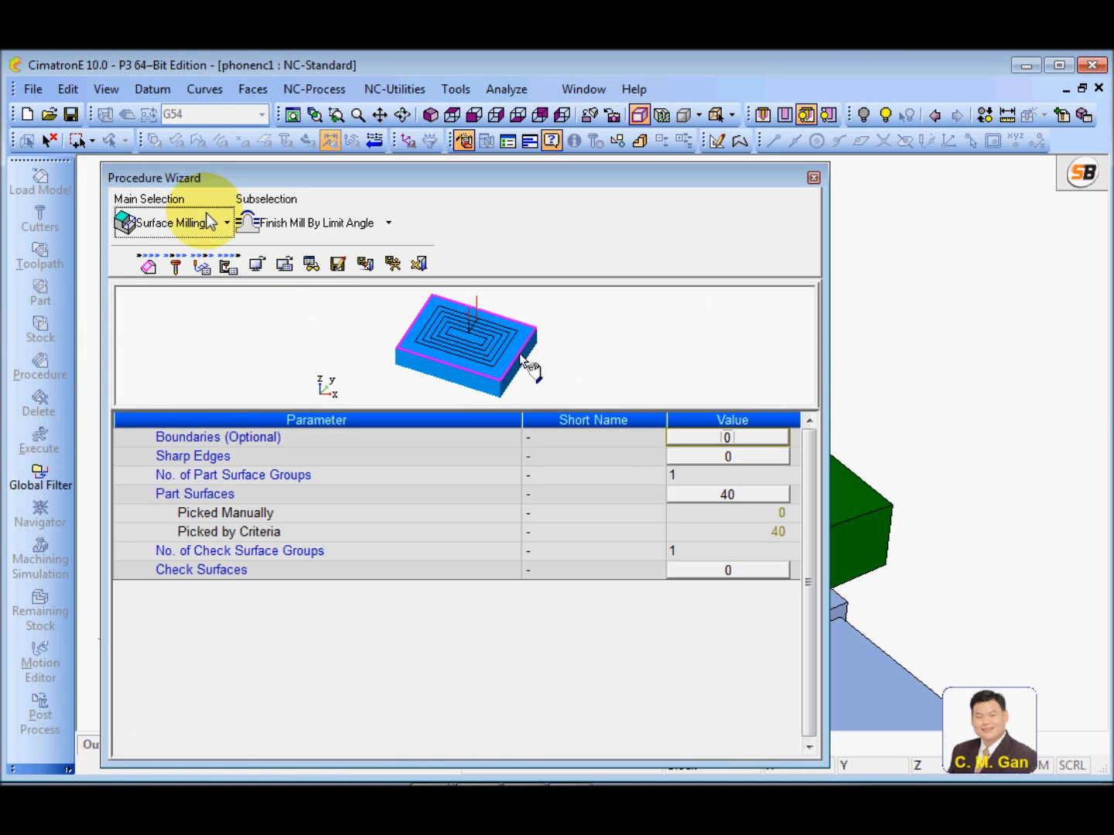
pyautogui.click(207, 223)
pyautogui.click(209, 276)
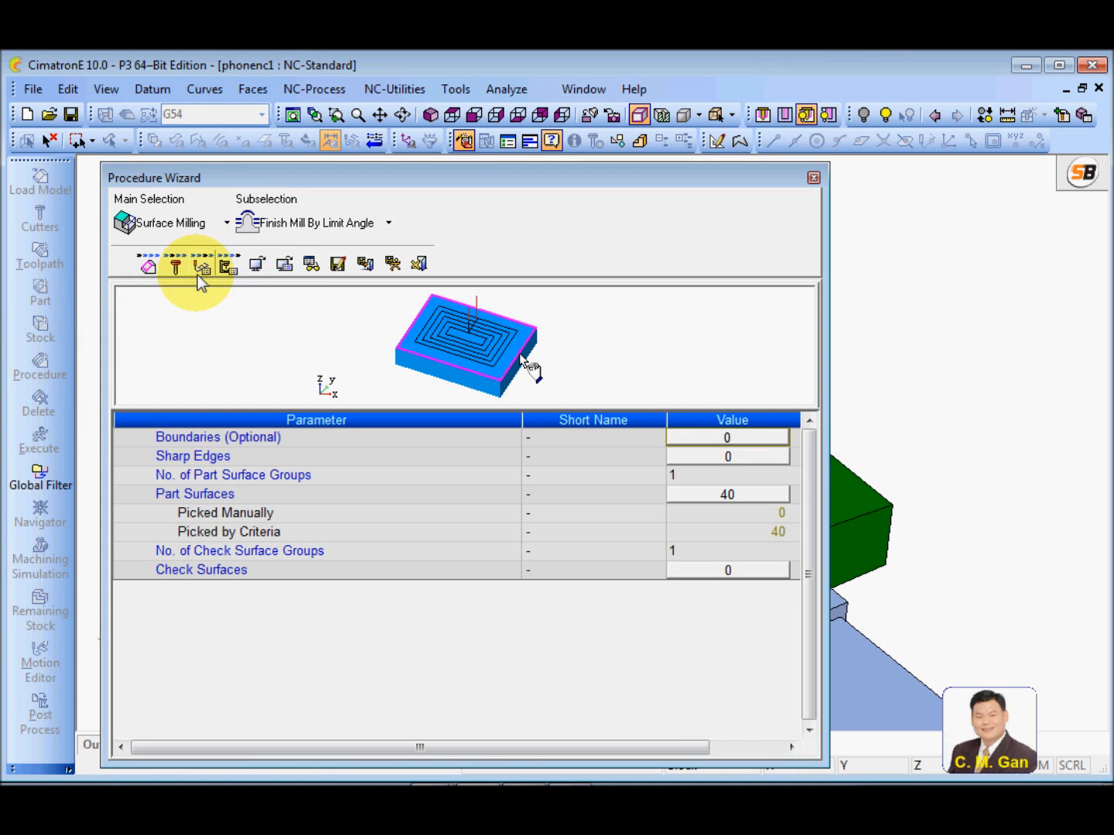
pyautogui.click(340, 227)
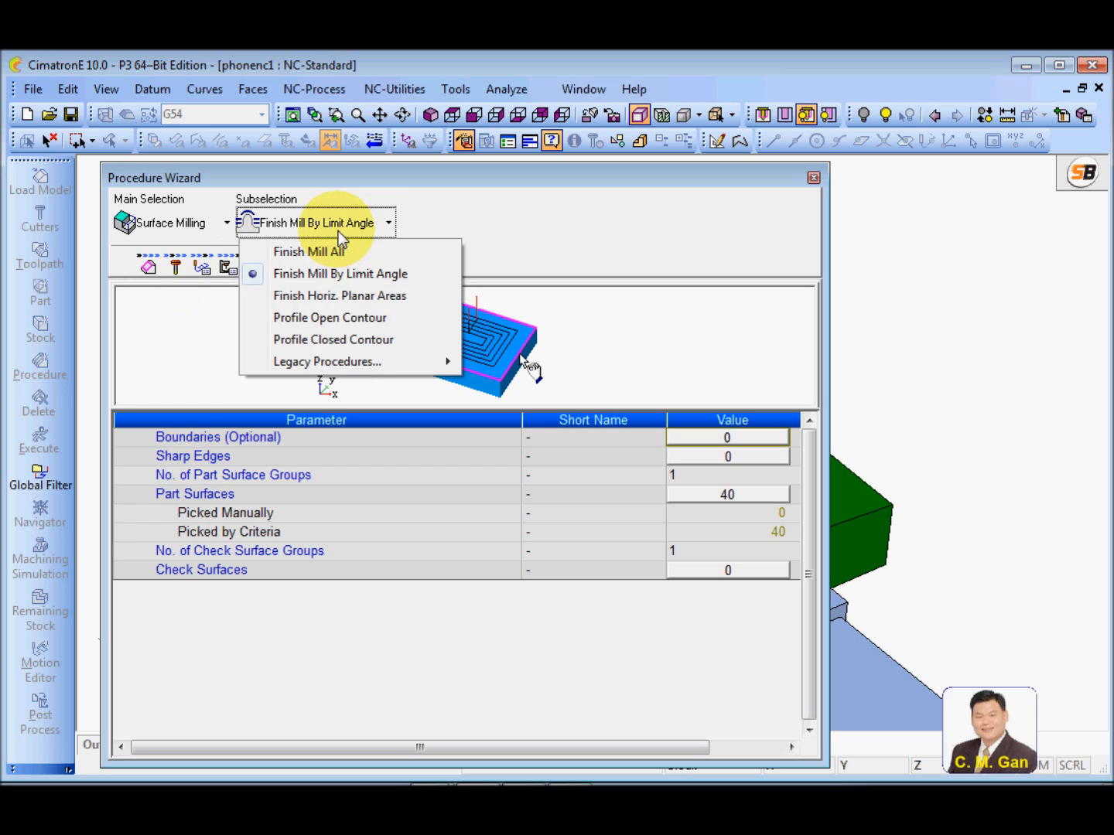
pyautogui.click(310, 274)
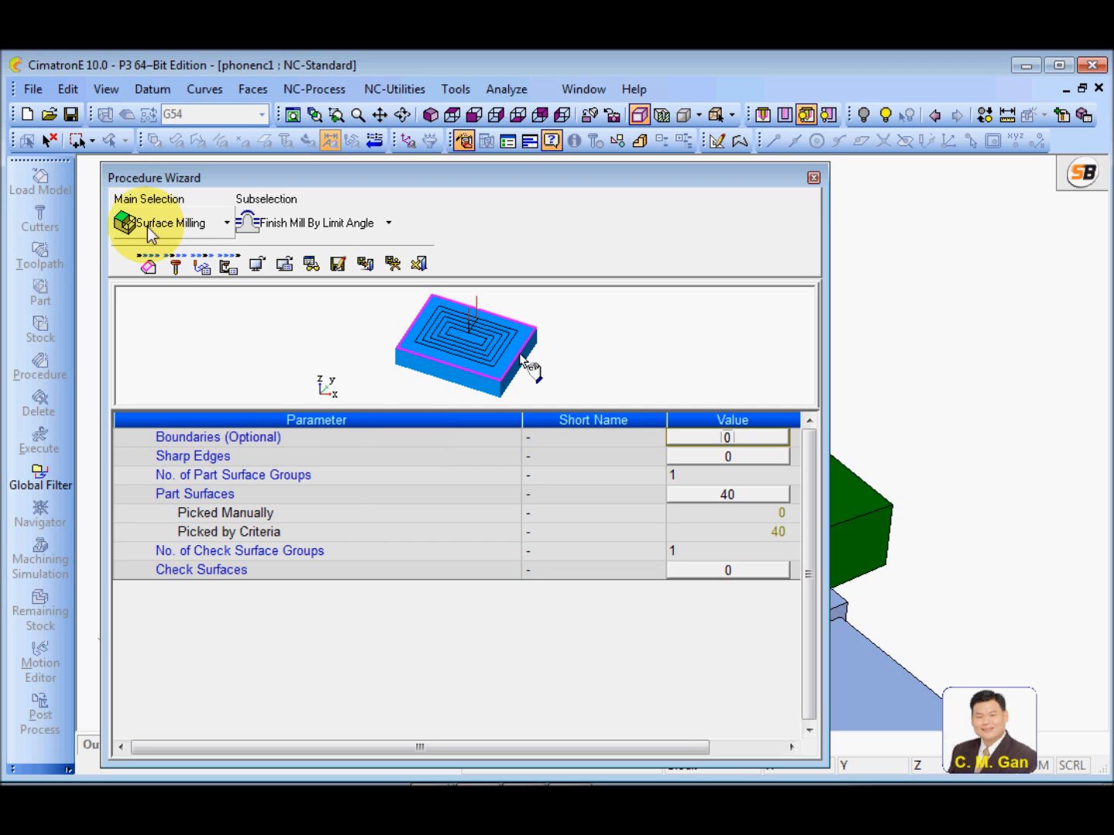
# Start defining the procedure's boundary contour with the cutter location set to As Touch Point
pyautogui.click(738, 443)
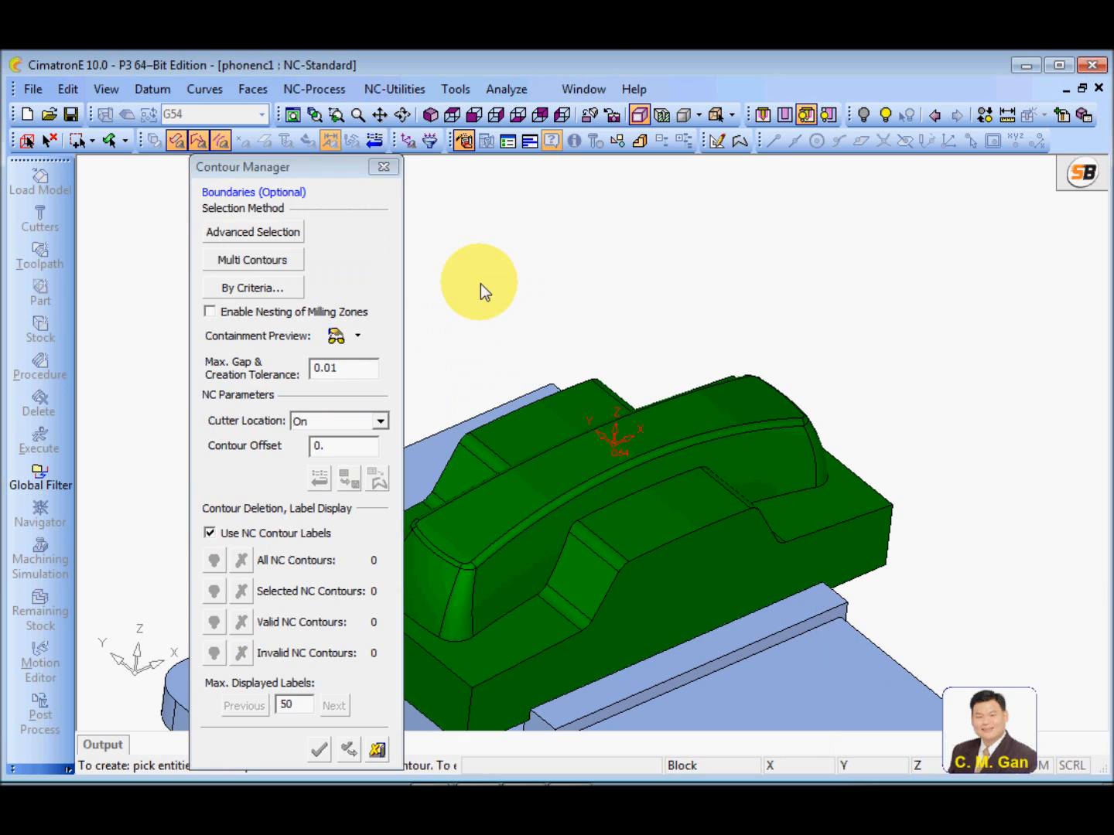
pyautogui.click(382, 421)
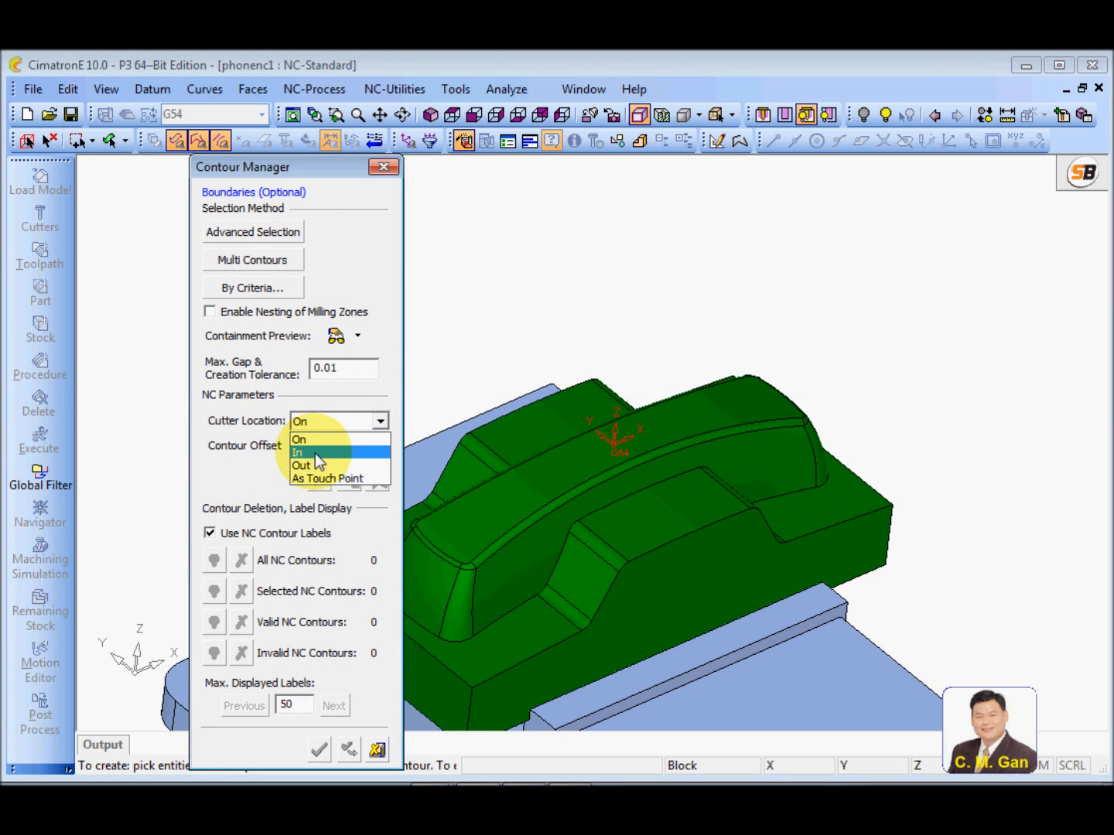
pyautogui.click(333, 480)
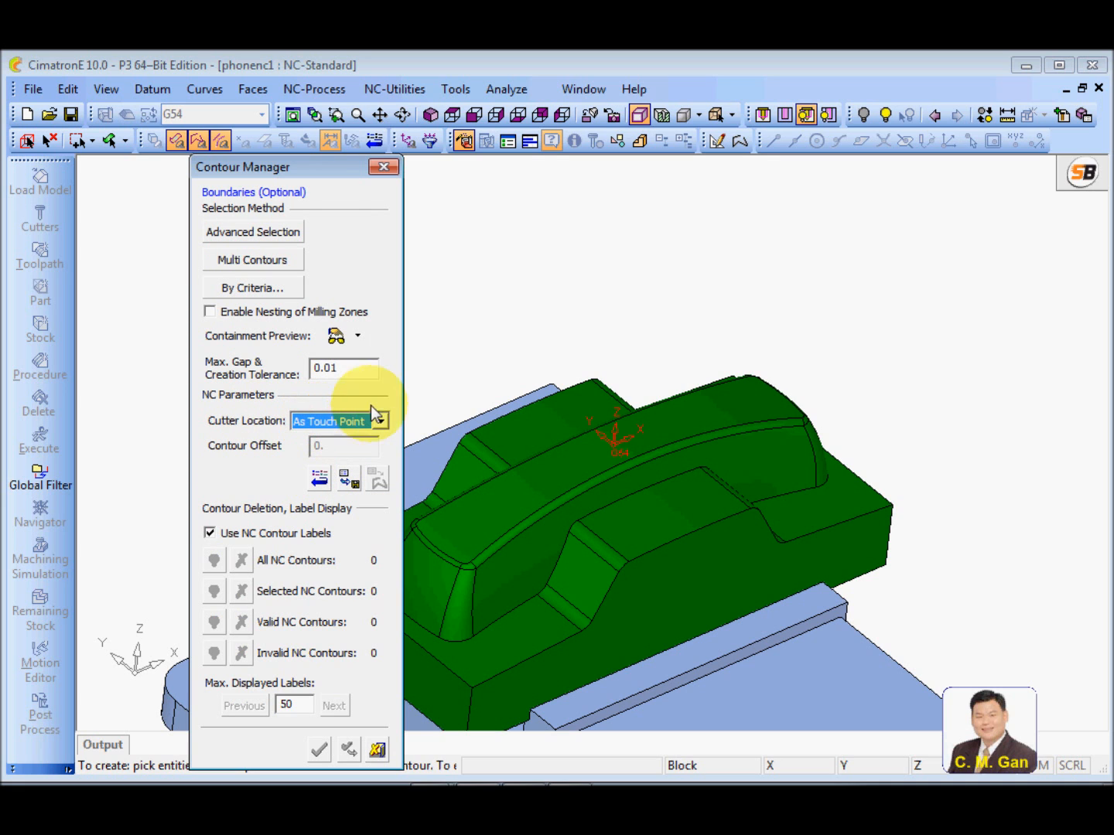
# Chain the boundary contour from the block's near end along the upper edges of its front side and around the far end
pyautogui.scroll(6, 668, 336)
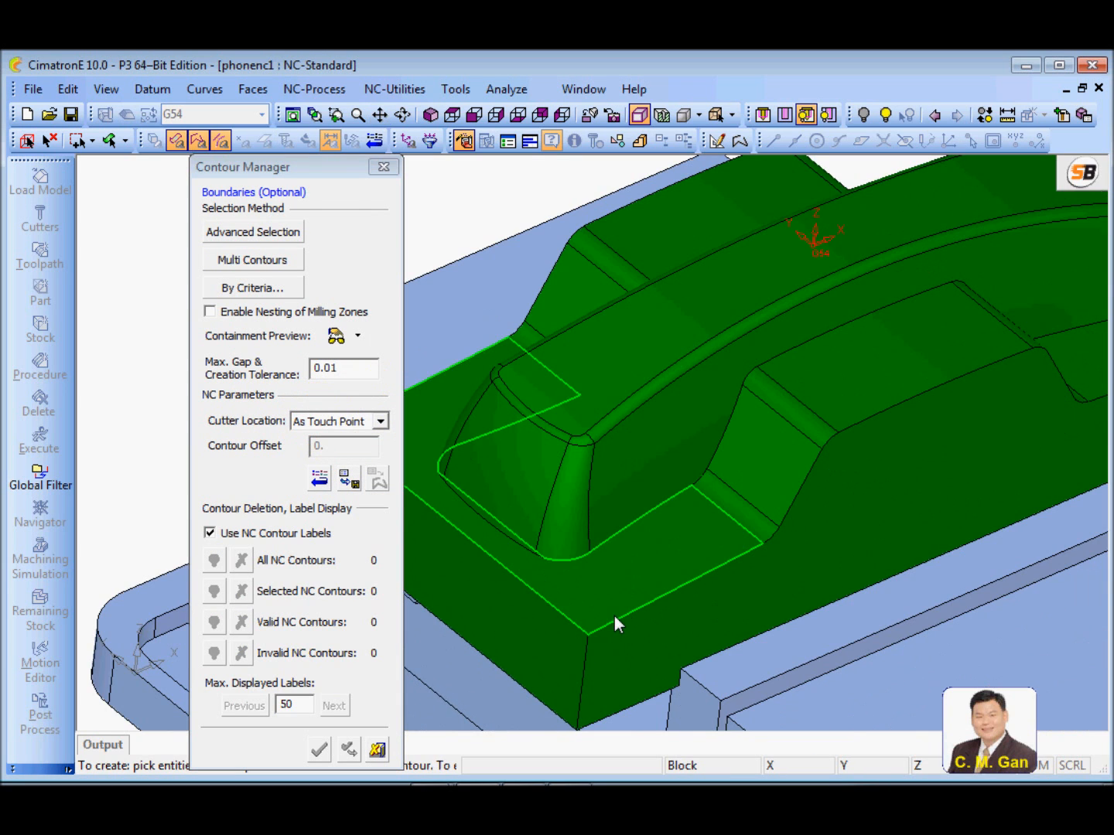
pyautogui.click(609, 621)
pyautogui.keyDown('ctrl'); pyautogui.moveTo(692, 498); pyautogui.dragTo(625, 550, button='middle'); pyautogui.keyUp('ctrl')
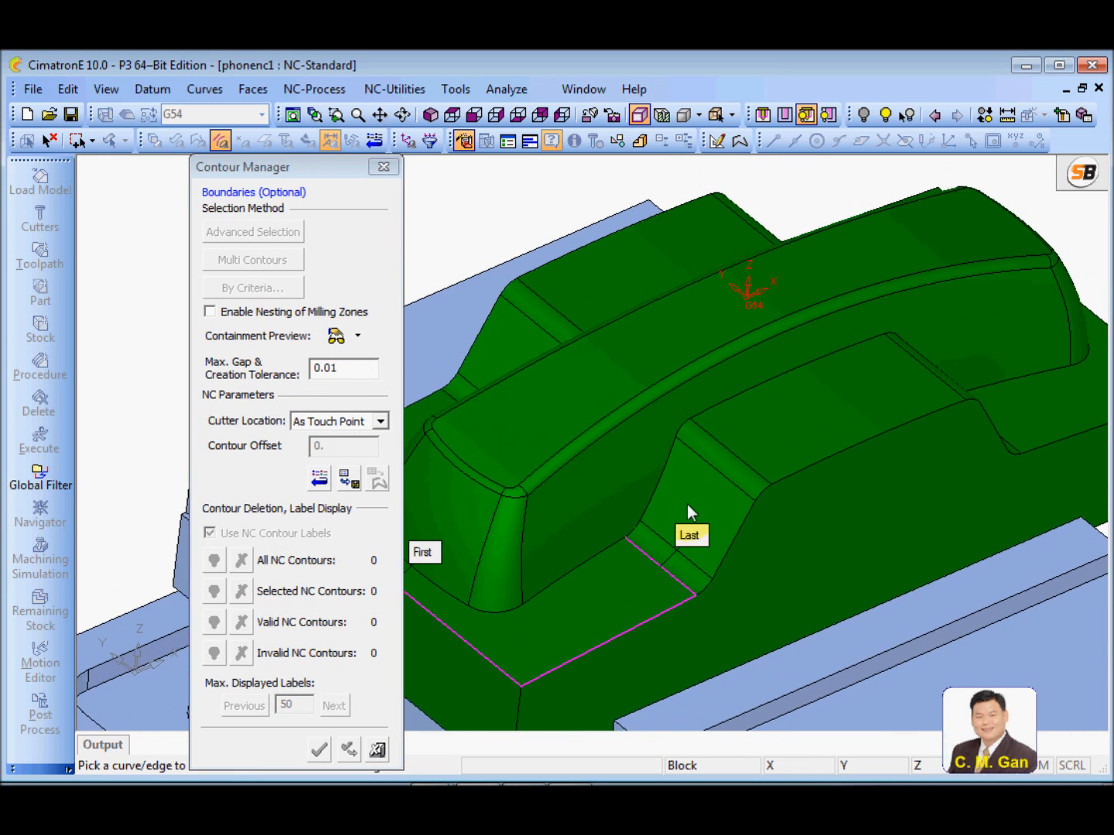
pyautogui.scroll(-3, 689, 512)
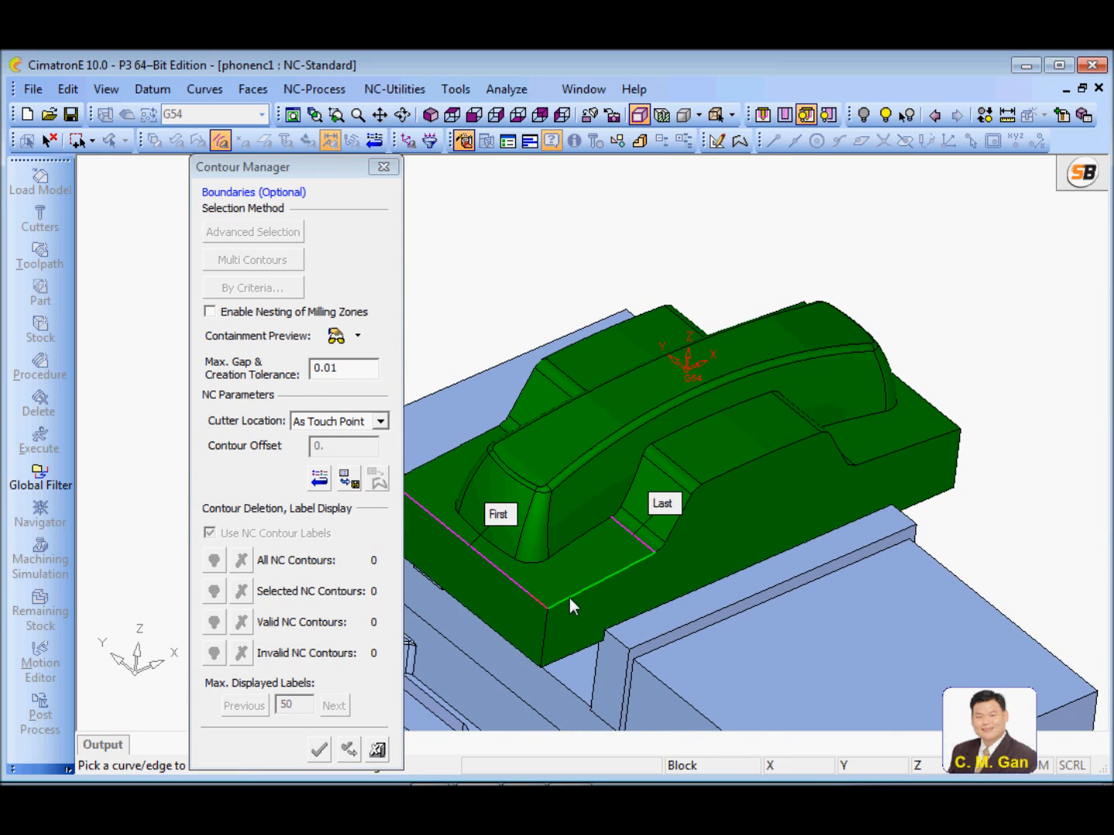
pyautogui.click(569, 599)
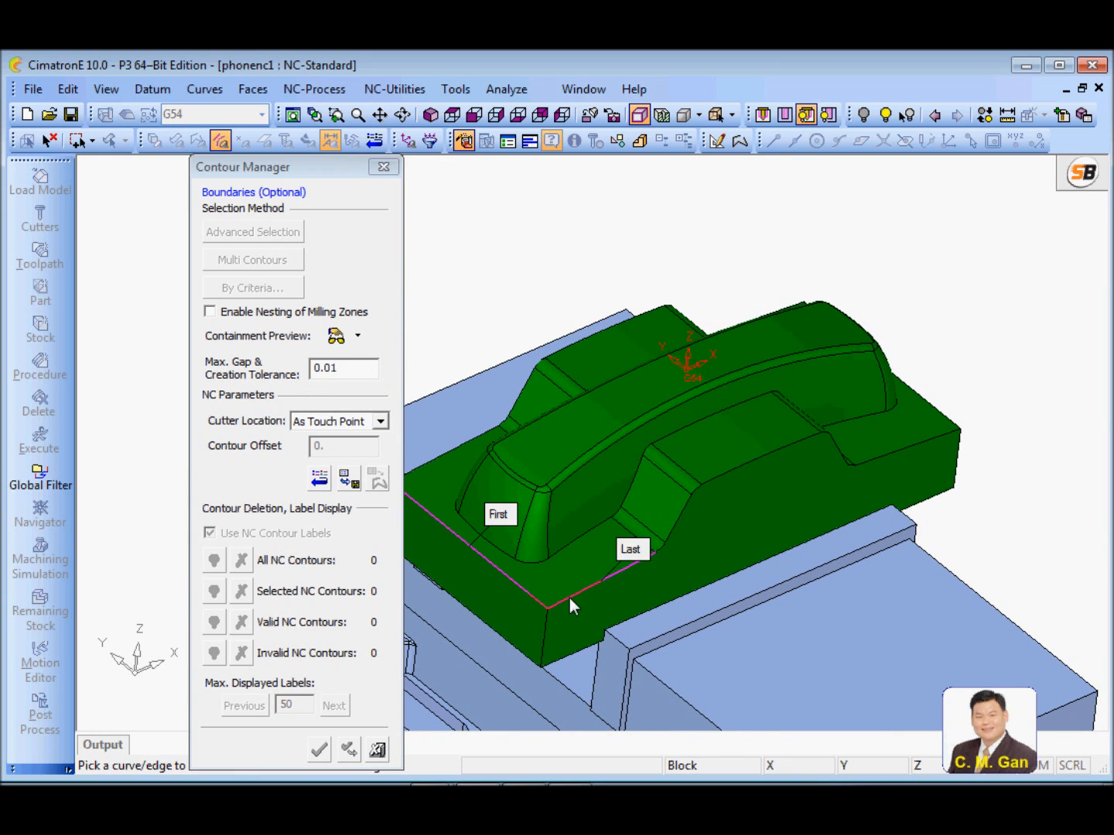
pyautogui.click(721, 471)
pyautogui.keyDown('ctrl'); pyautogui.moveTo(726, 528); pyautogui.dragTo(583, 579, button='middle'); pyautogui.keyUp('ctrl')
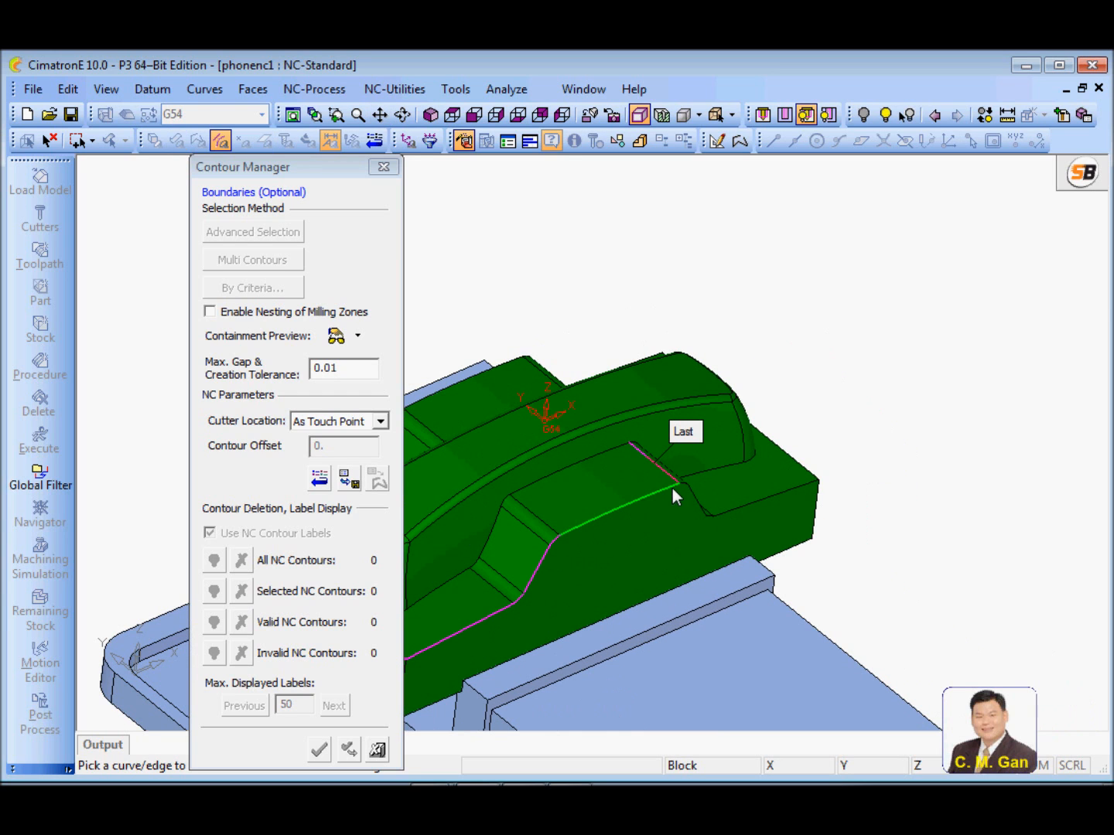
pyautogui.click(671, 488)
pyautogui.click(798, 489)
pyautogui.moveTo(799, 489); pyautogui.dragTo(738, 429, button='middle')
pyautogui.click(742, 511)
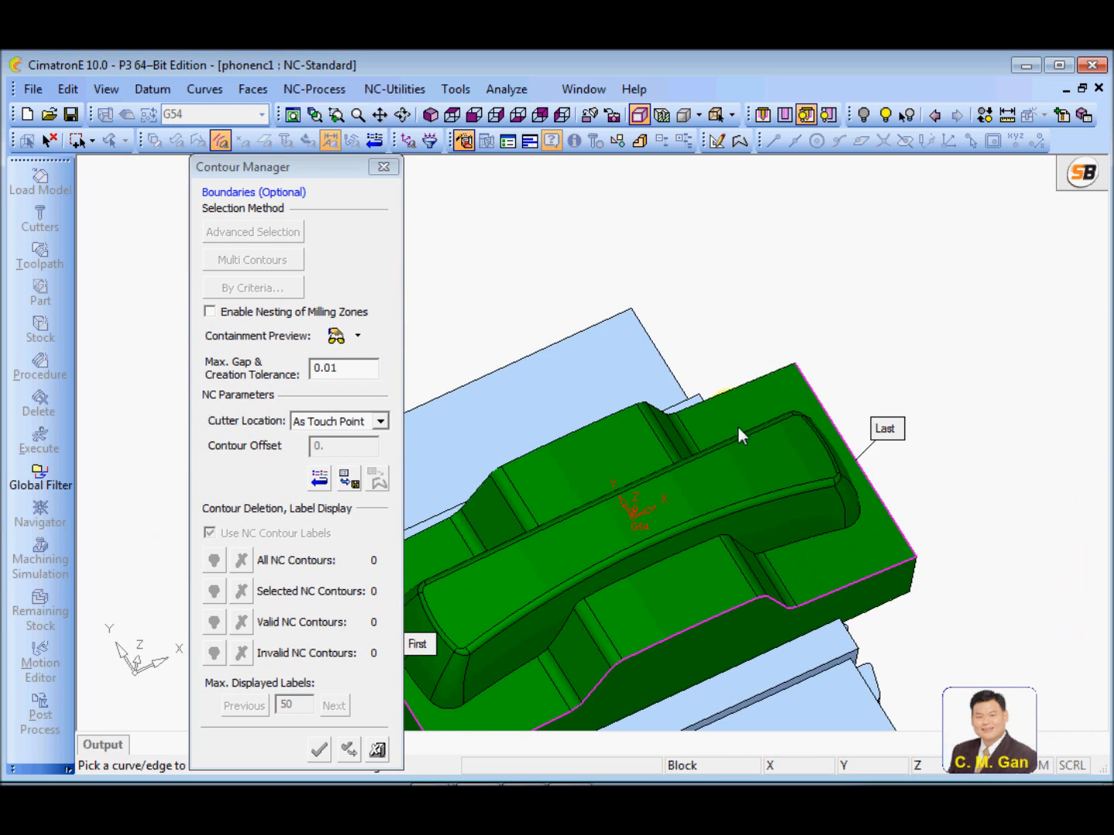
# Continue the boundary chain along the block's rear upper edges back to the start, and accept the closed contour
pyautogui.click(581, 433)
pyautogui.moveTo(570, 442); pyautogui.dragTo(697, 466, button='middle')
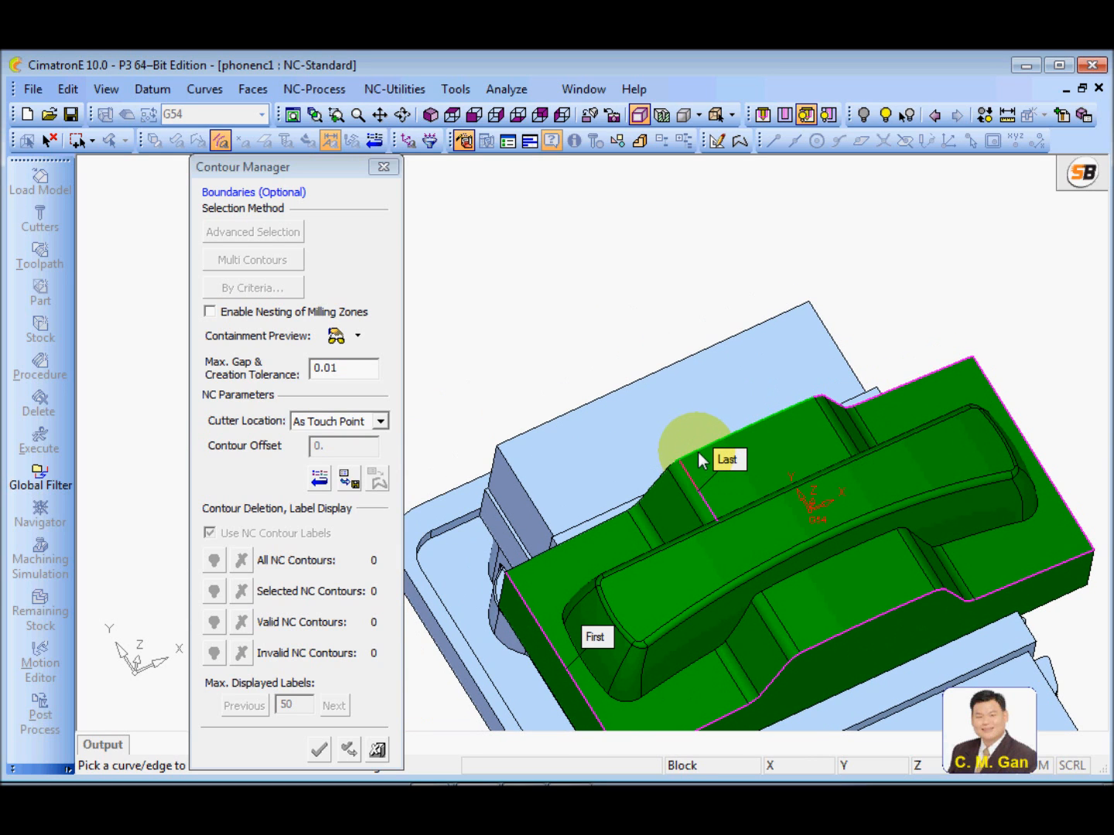
pyautogui.click(698, 461)
pyautogui.click(513, 568)
pyautogui.moveTo(532, 564); pyautogui.dragTo(746, 467, button='middle')
pyautogui.scroll(3, 780, 424)
pyautogui.moveTo(637, 390); pyautogui.dragTo(723, 413, button='middle')
pyautogui.scroll(-3, 629, 519)
pyautogui.moveTo(628, 519); pyautogui.dragTo(615, 298, button='middle')
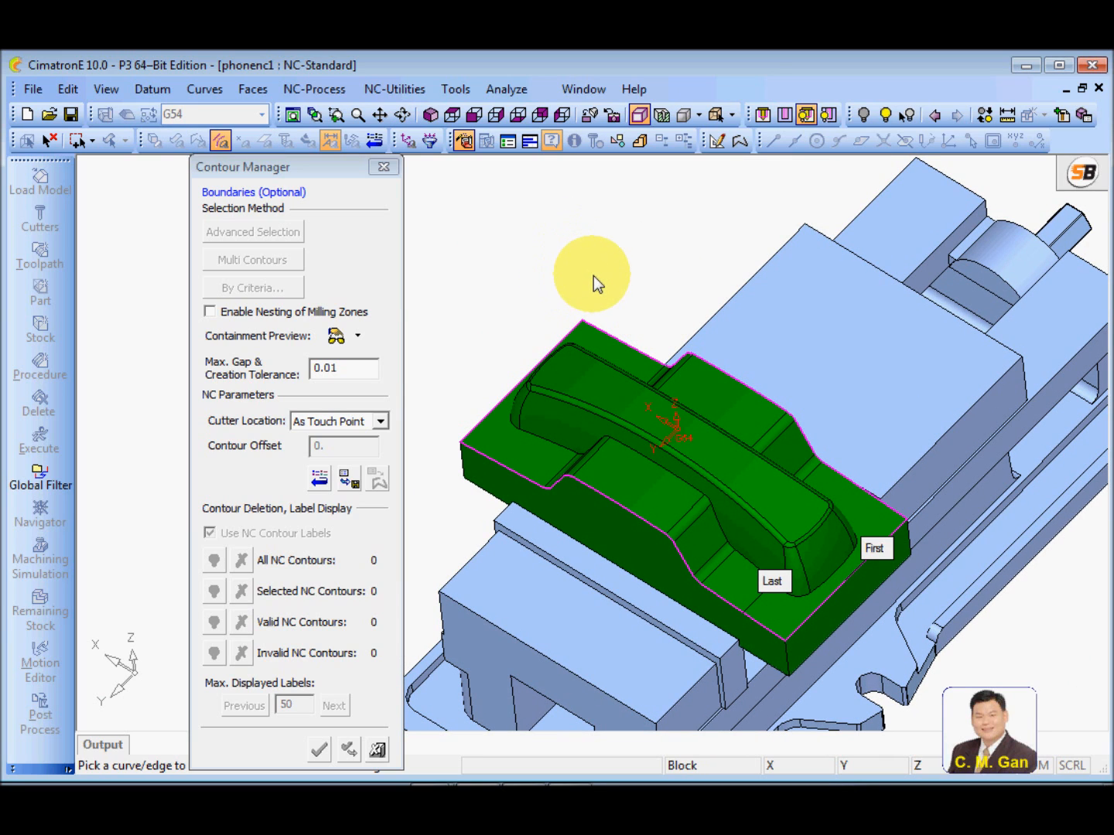
pyautogui.middleClick(594, 276)
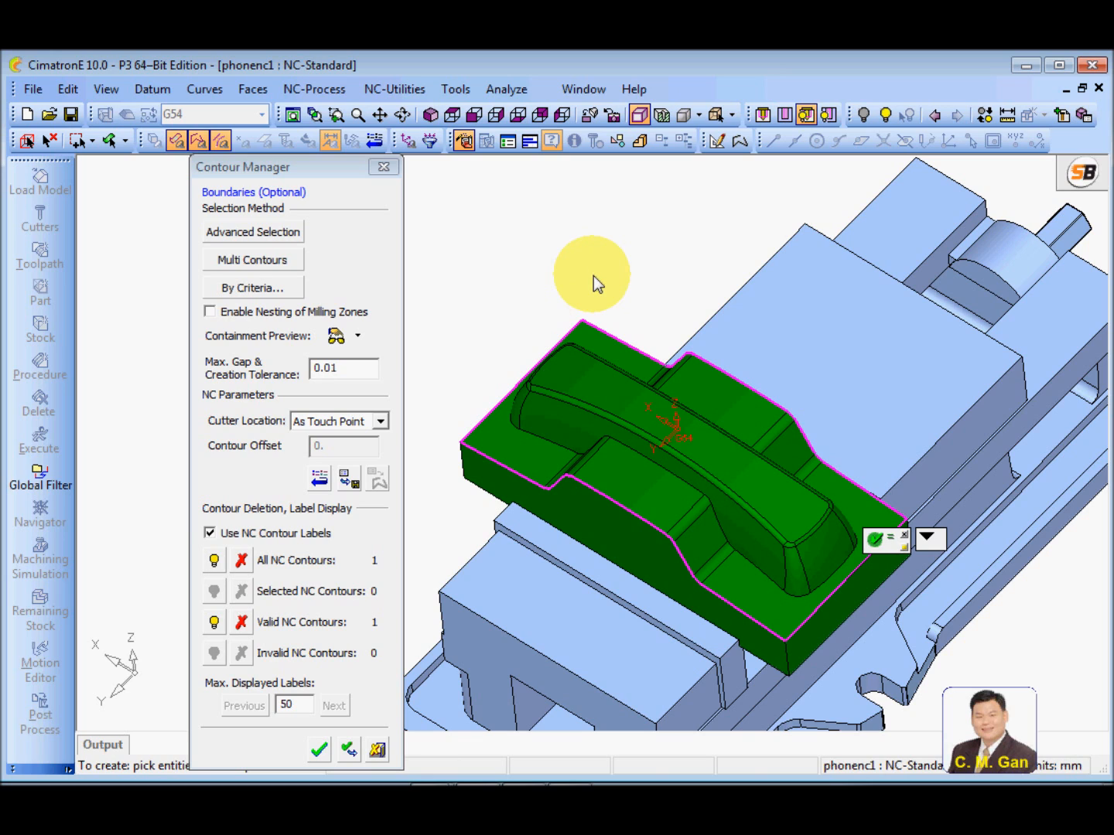
pyautogui.middleClick(594, 275)
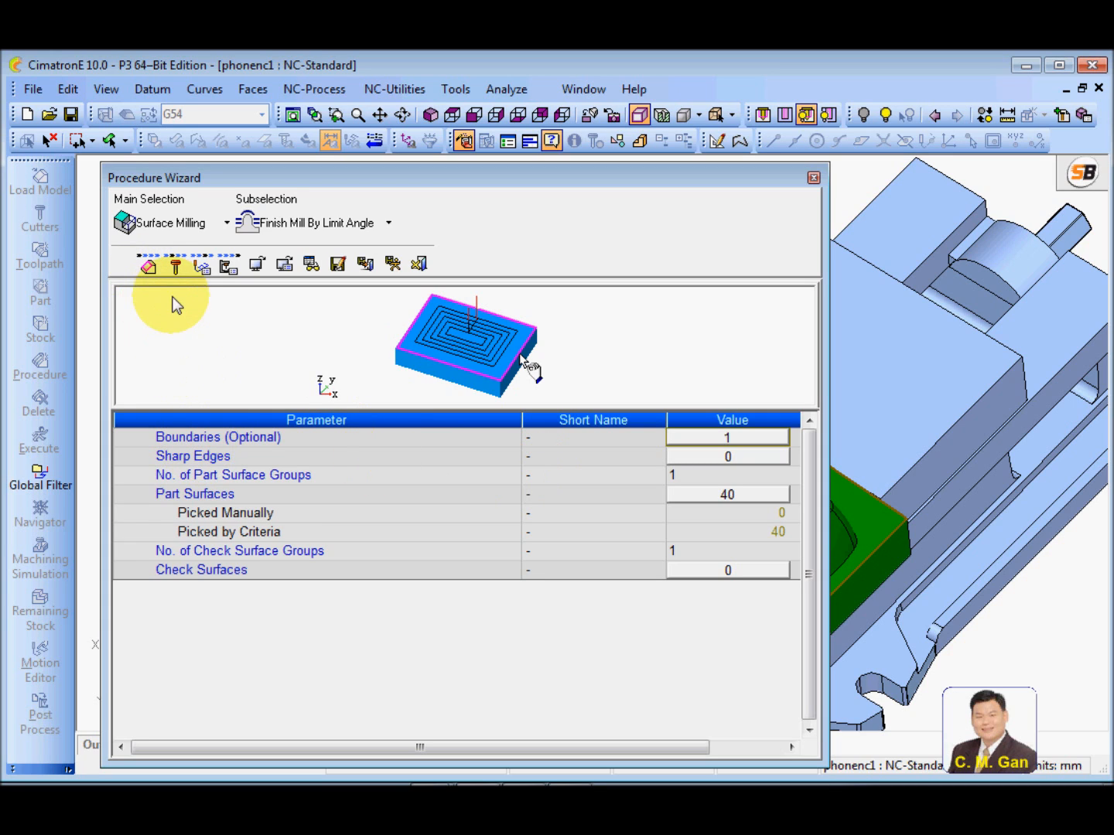
# Assign the ball cutter RBN10 to the finishing procedure
pyautogui.click(178, 269)
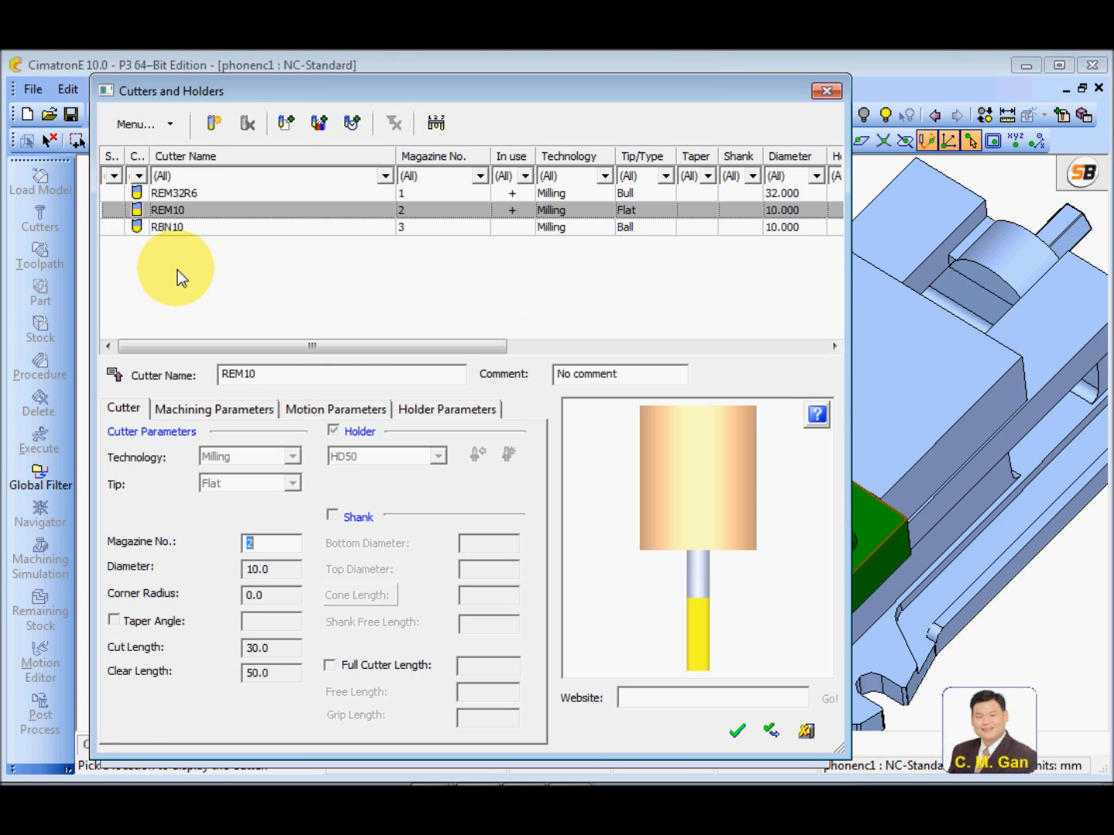
pyautogui.click(177, 229)
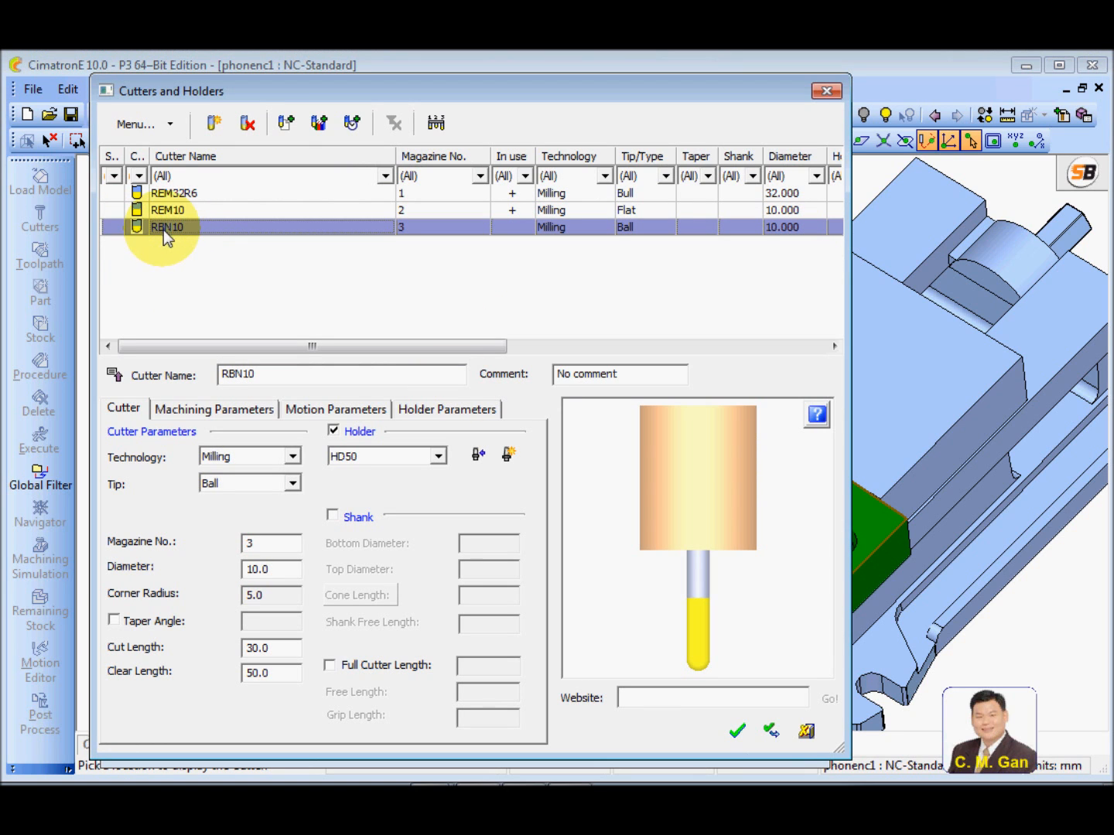
pyautogui.click(738, 733)
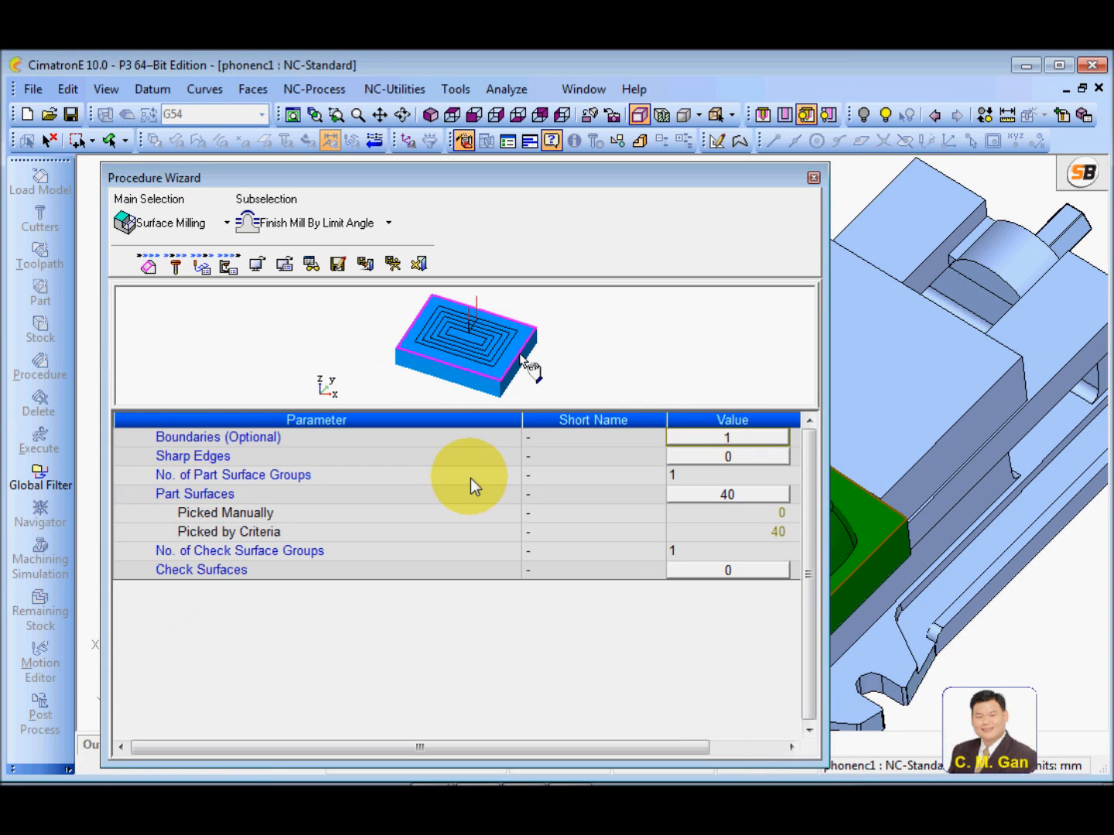
# Exclude vertical areas from the tool trajectory in the finishing procedure's motion parameters
pyautogui.click(203, 267)
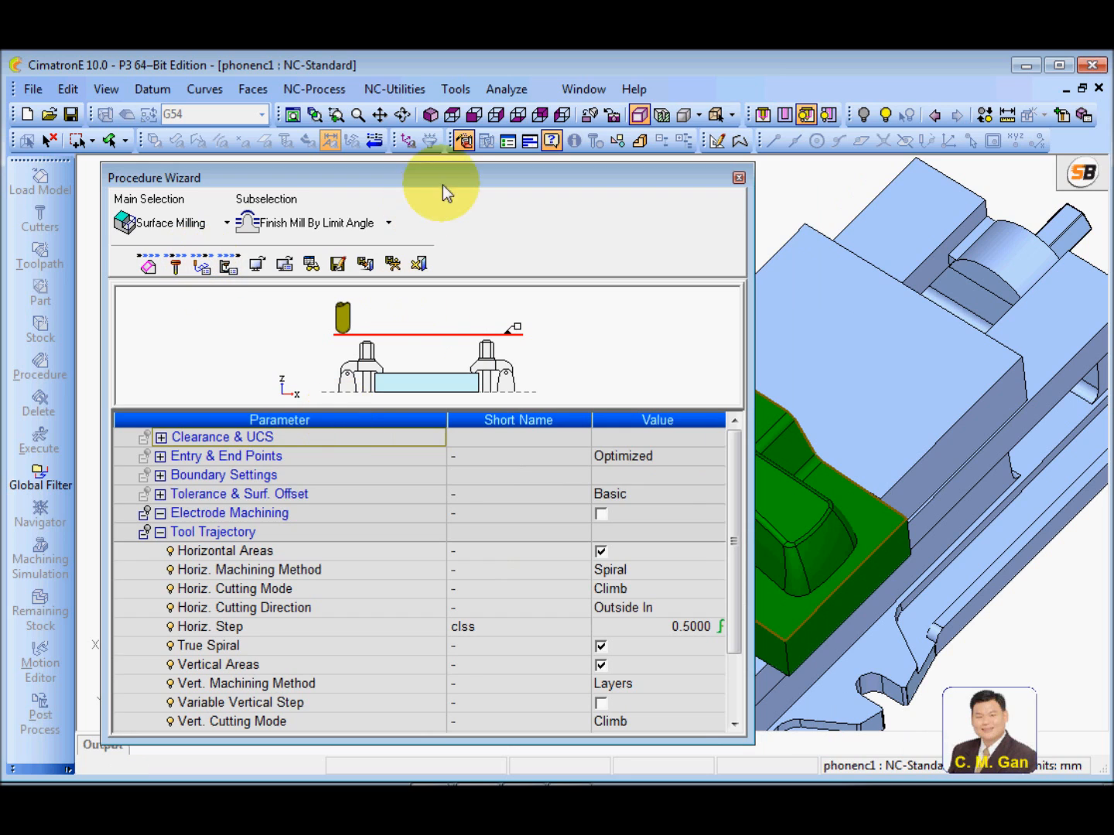
pyautogui.click(161, 439)
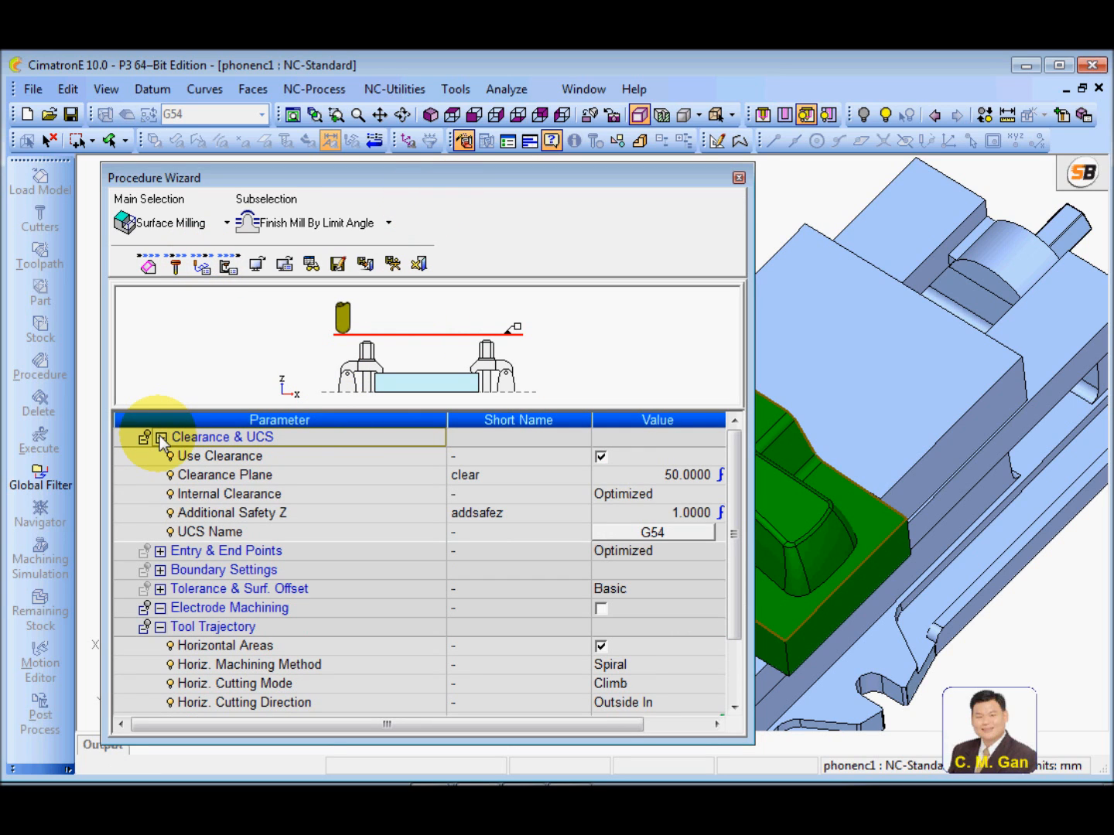
pyautogui.click(161, 438)
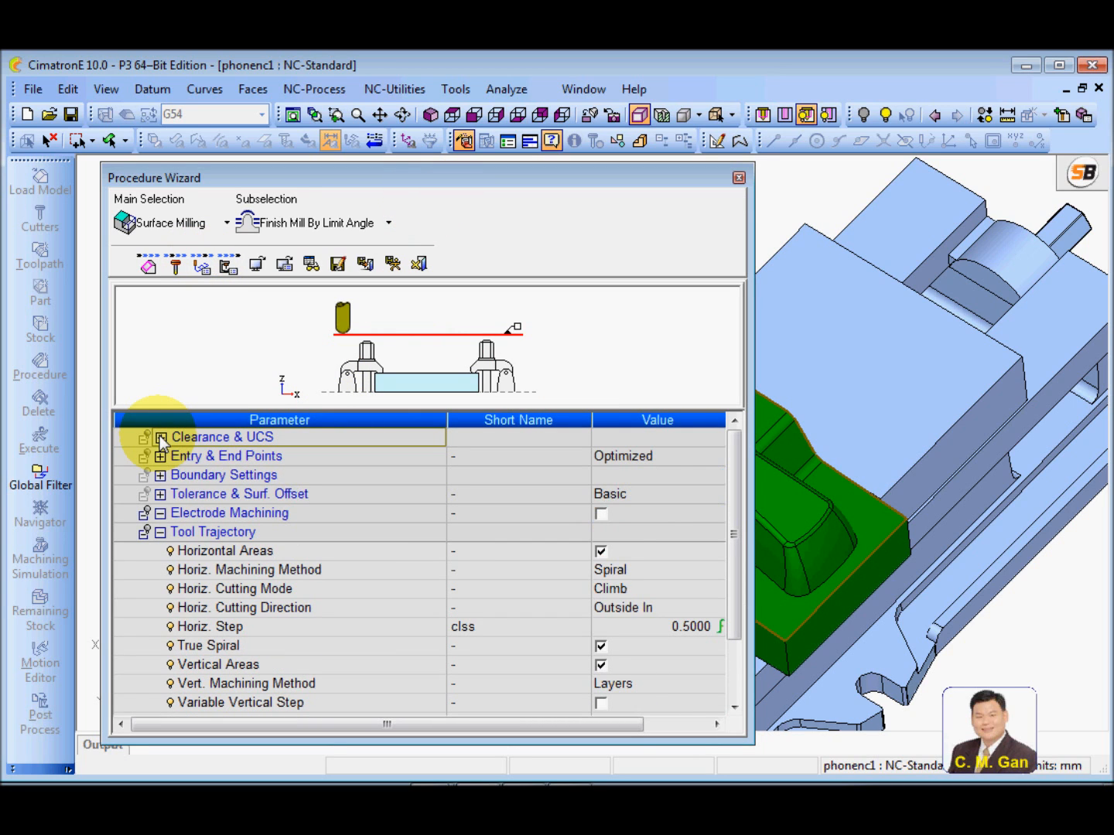
pyautogui.click(160, 495)
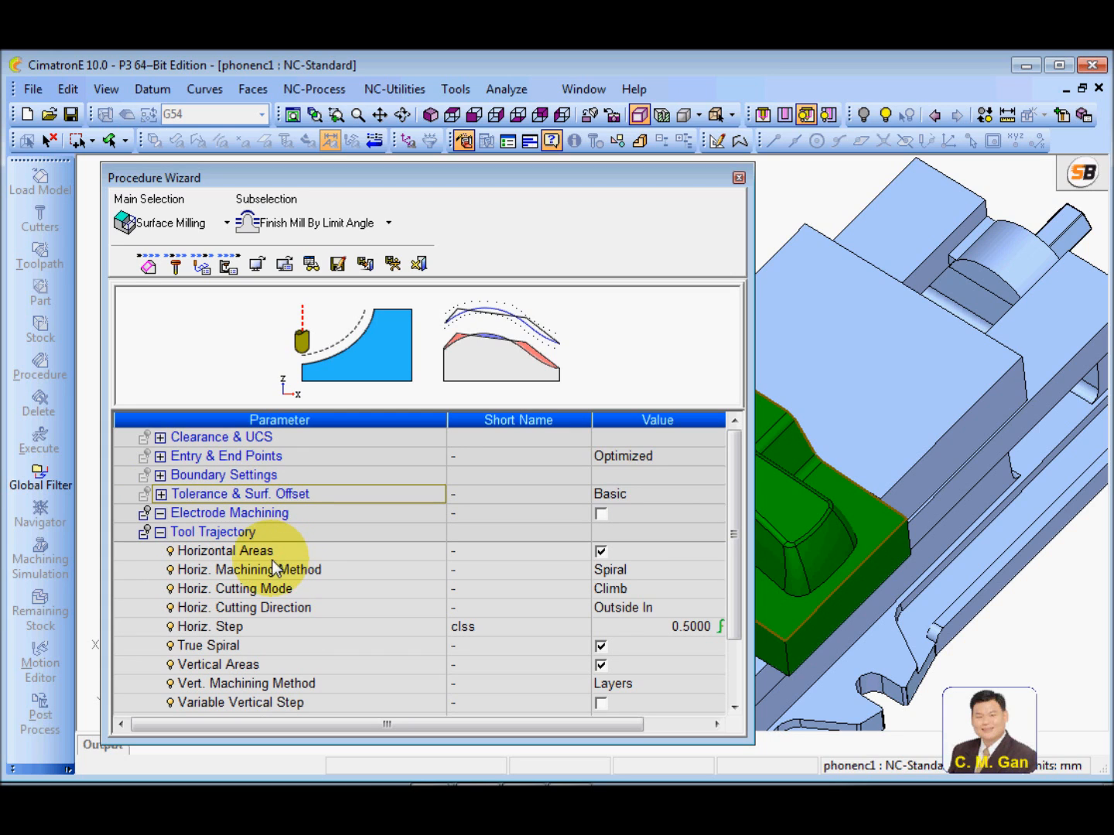
pyautogui.moveTo(735, 454); pyautogui.dragTo(735, 477)
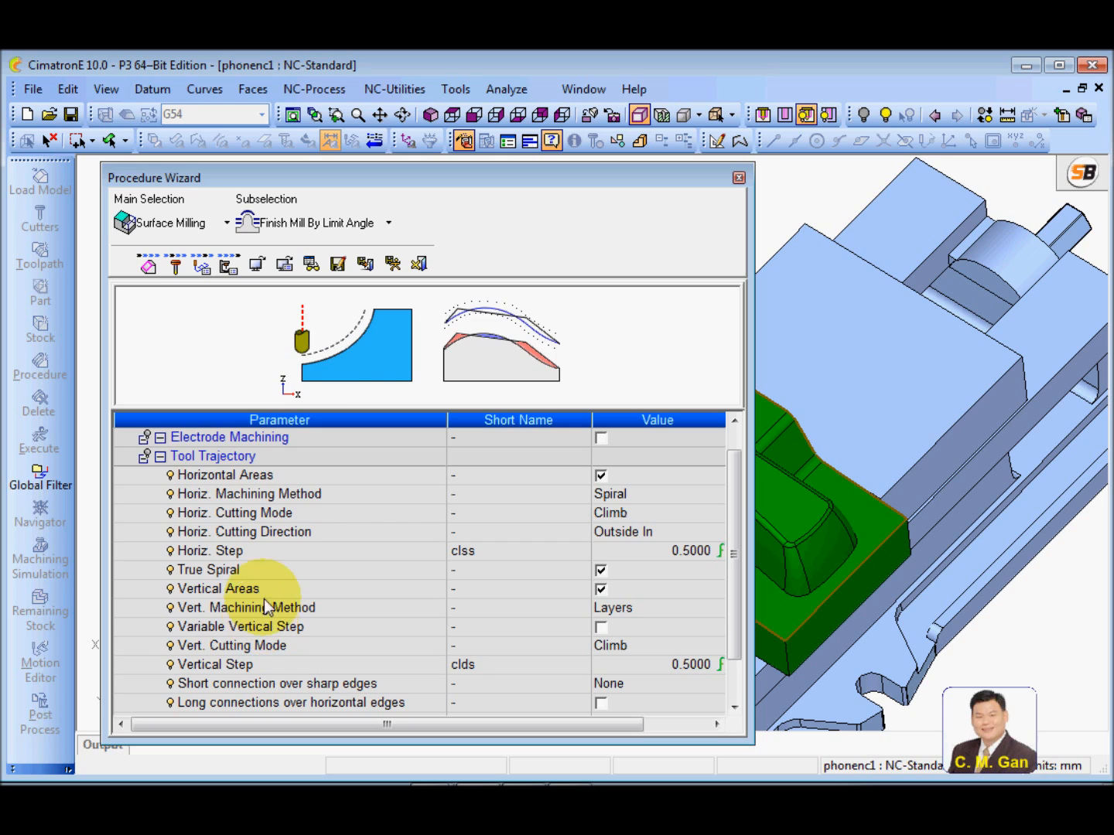
pyautogui.click(239, 590)
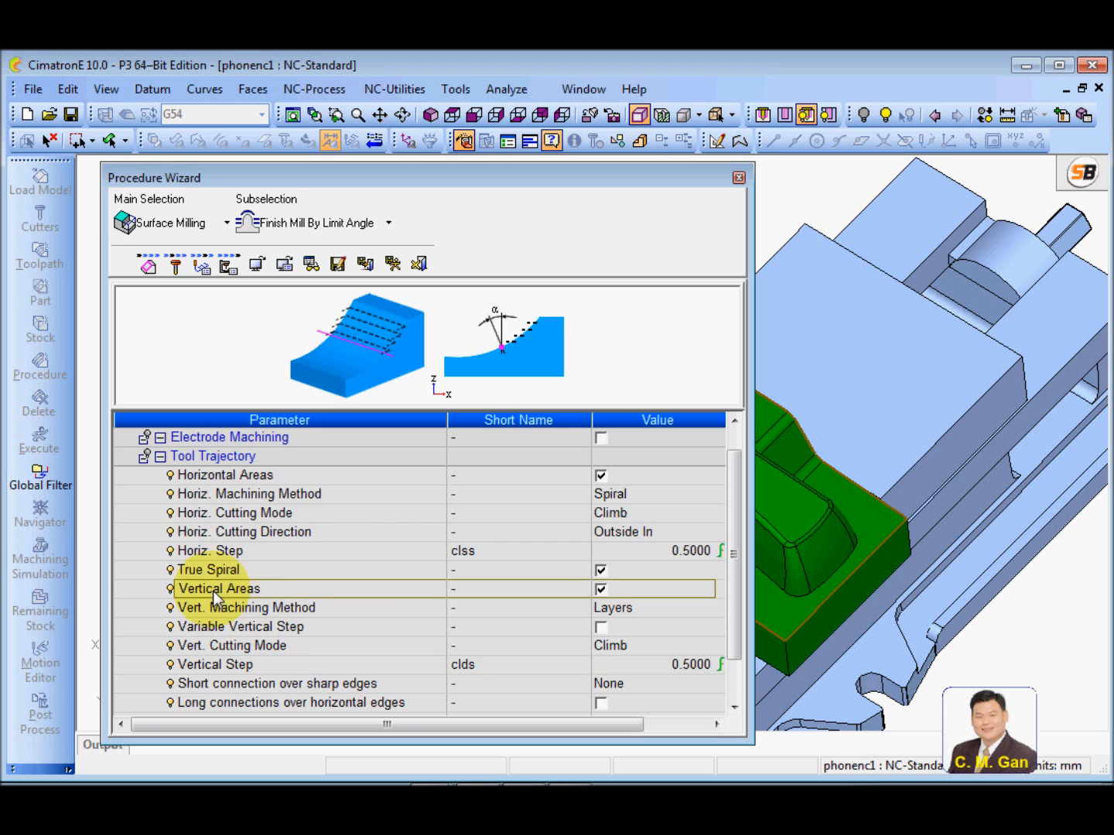
pyautogui.click(601, 588)
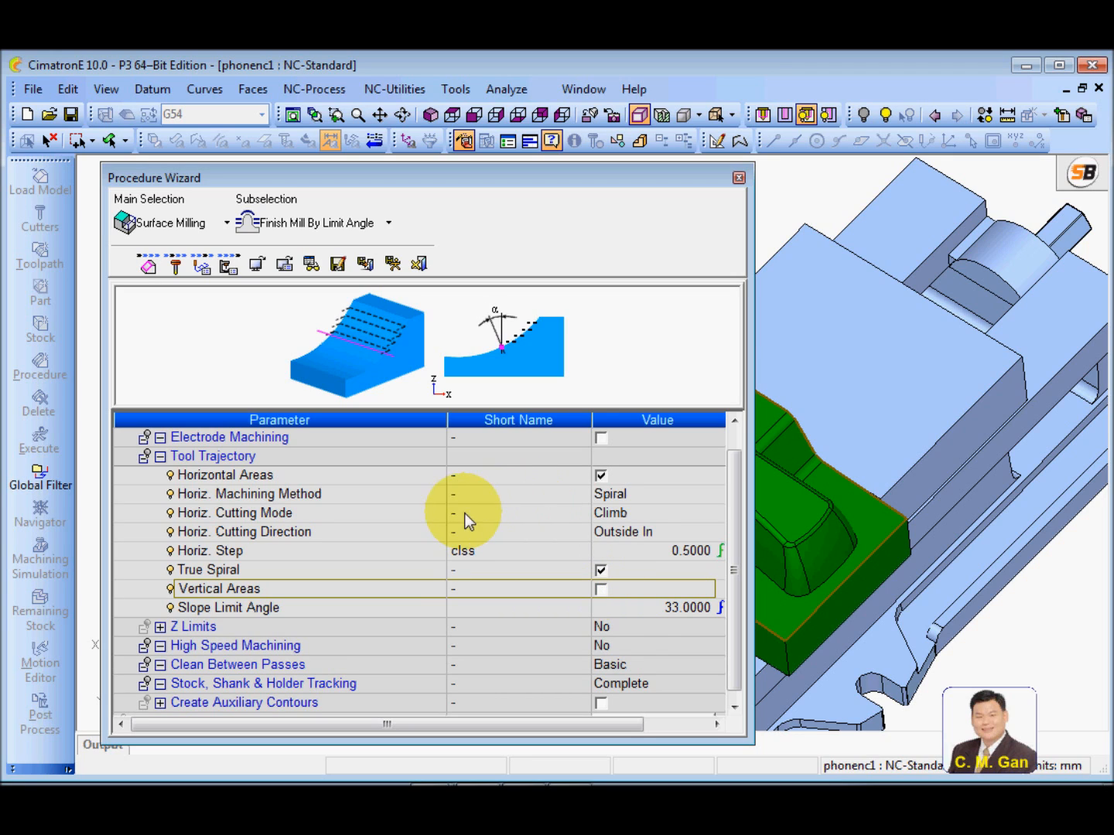
# Set the procedure's Slope Limit Angle to 40 degrees
pyautogui.click(316, 610)
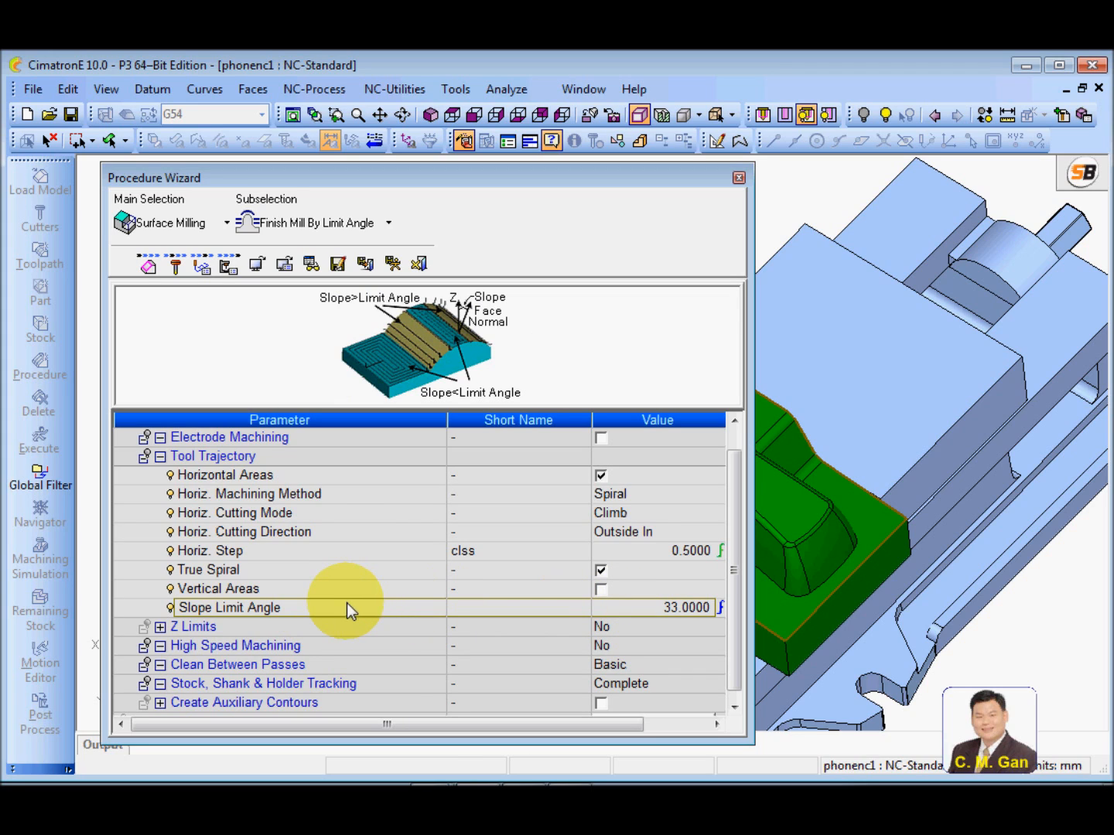
pyautogui.click(617, 610)
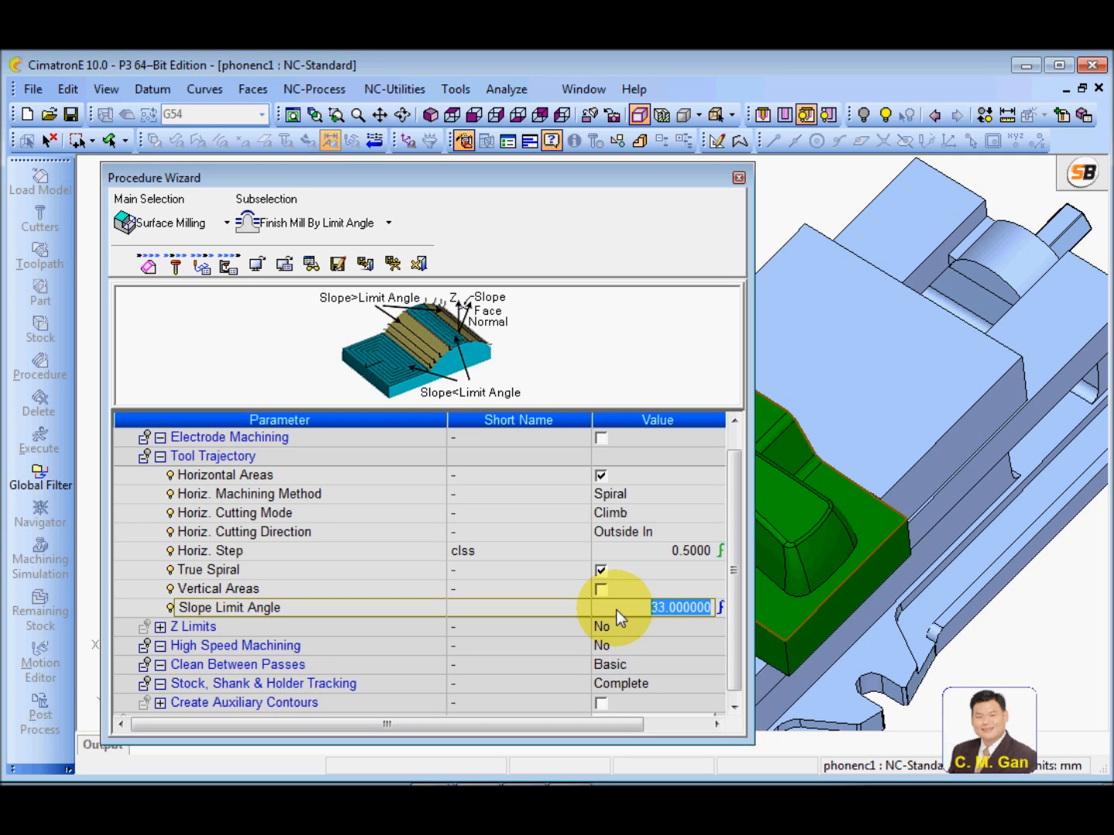
pyautogui.write('40')
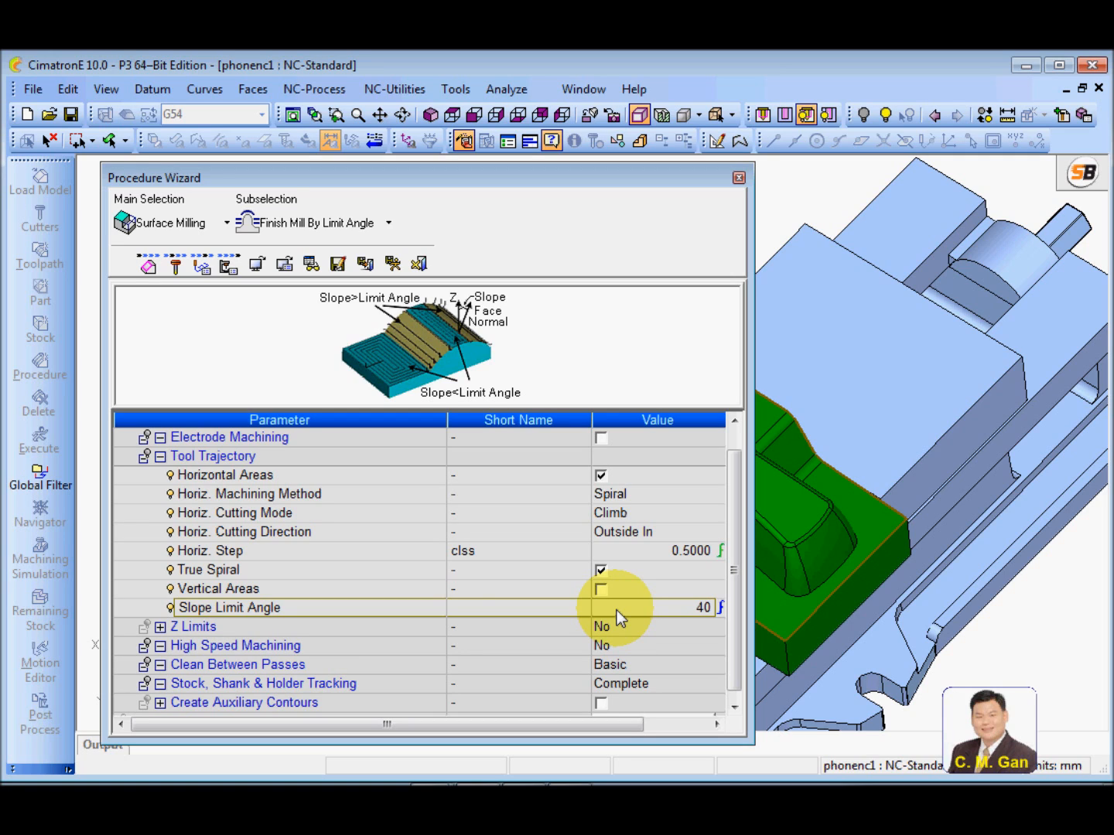
pyautogui.press('Return')
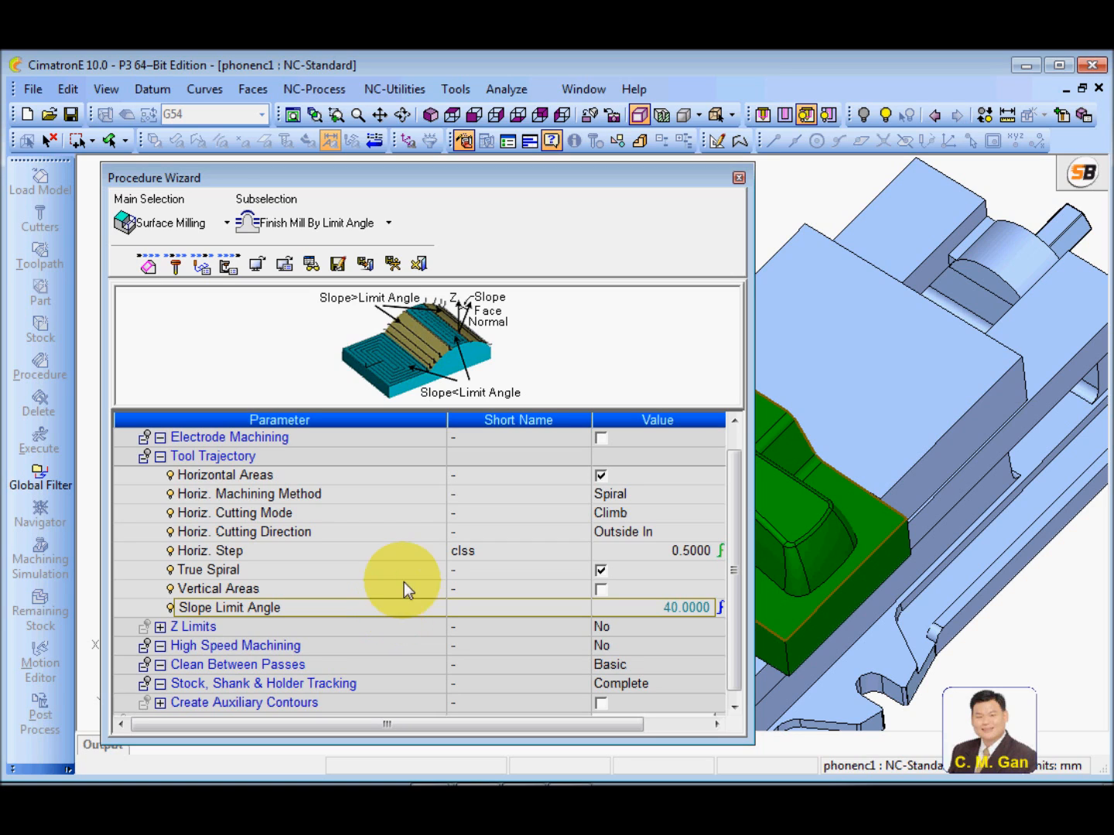
# Try the Parallel and 3D Step (H) machining methods for horizontal areas, and return the method to Spiral
pyautogui.click(386, 496)
pyautogui.click(699, 495)
pyautogui.click(706, 495)
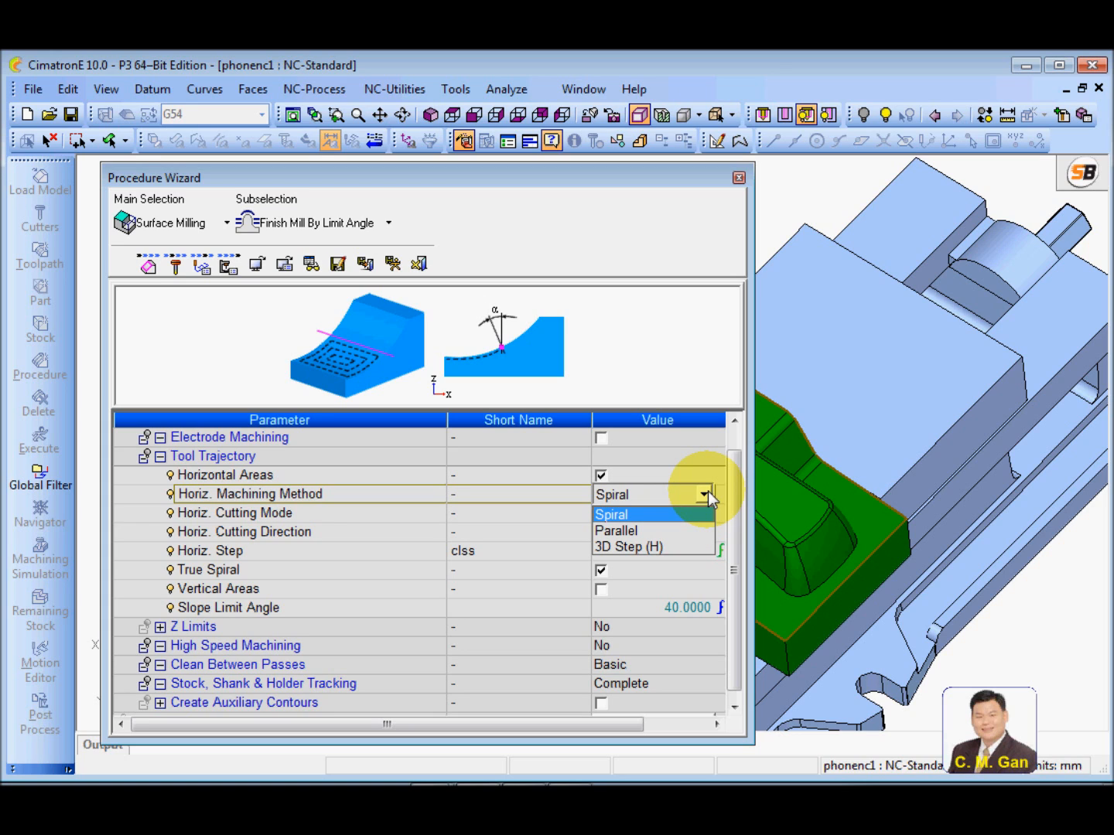
pyautogui.click(636, 531)
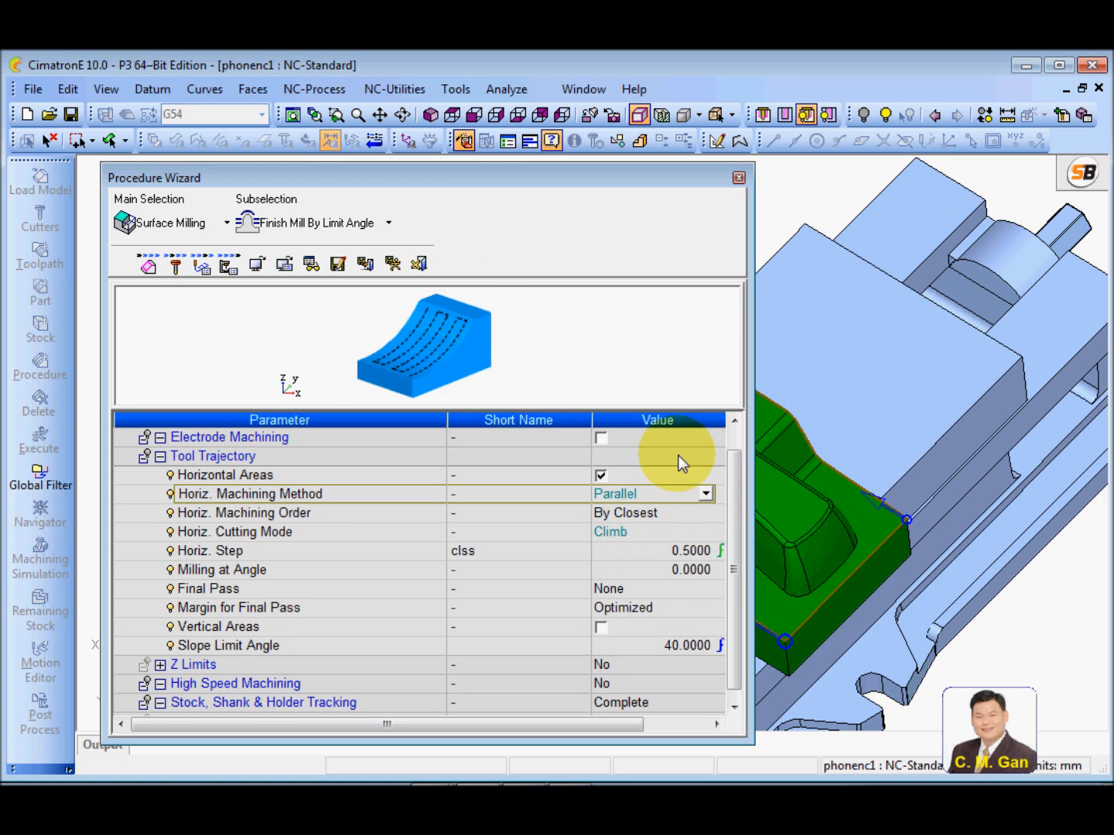
pyautogui.click(705, 493)
pyautogui.click(642, 545)
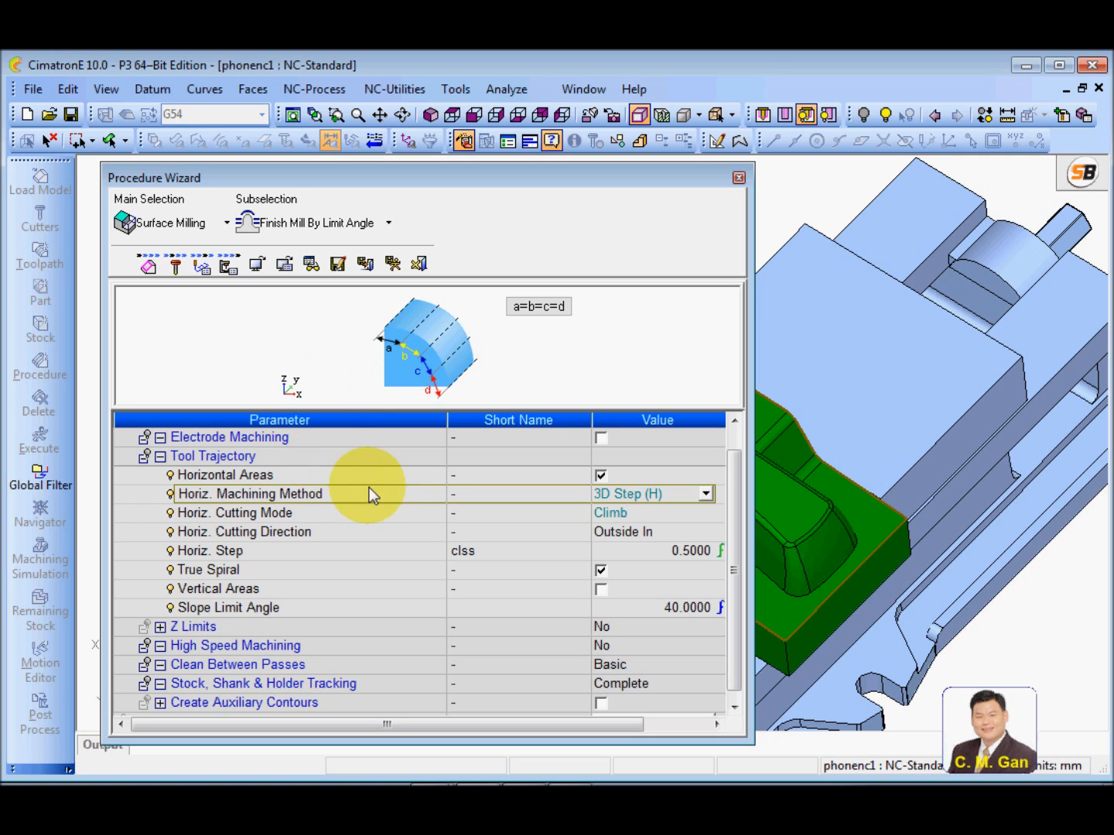
pyautogui.click(706, 493)
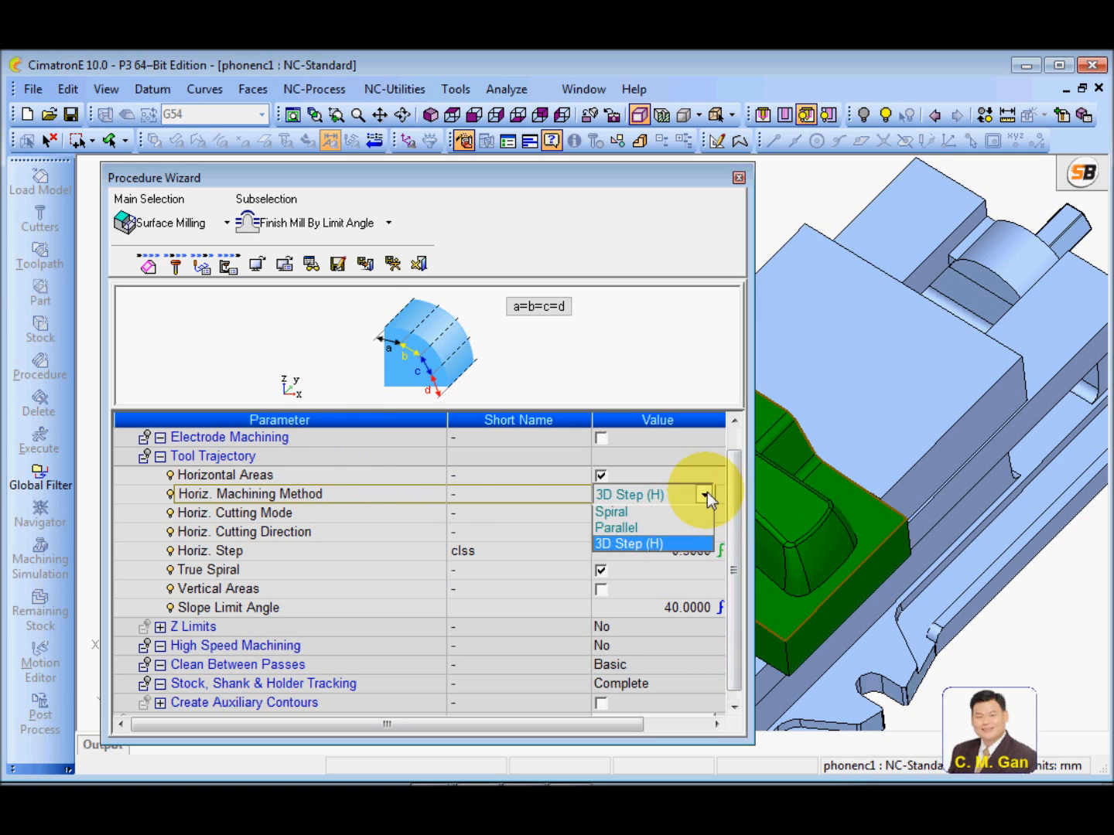
pyautogui.click(656, 517)
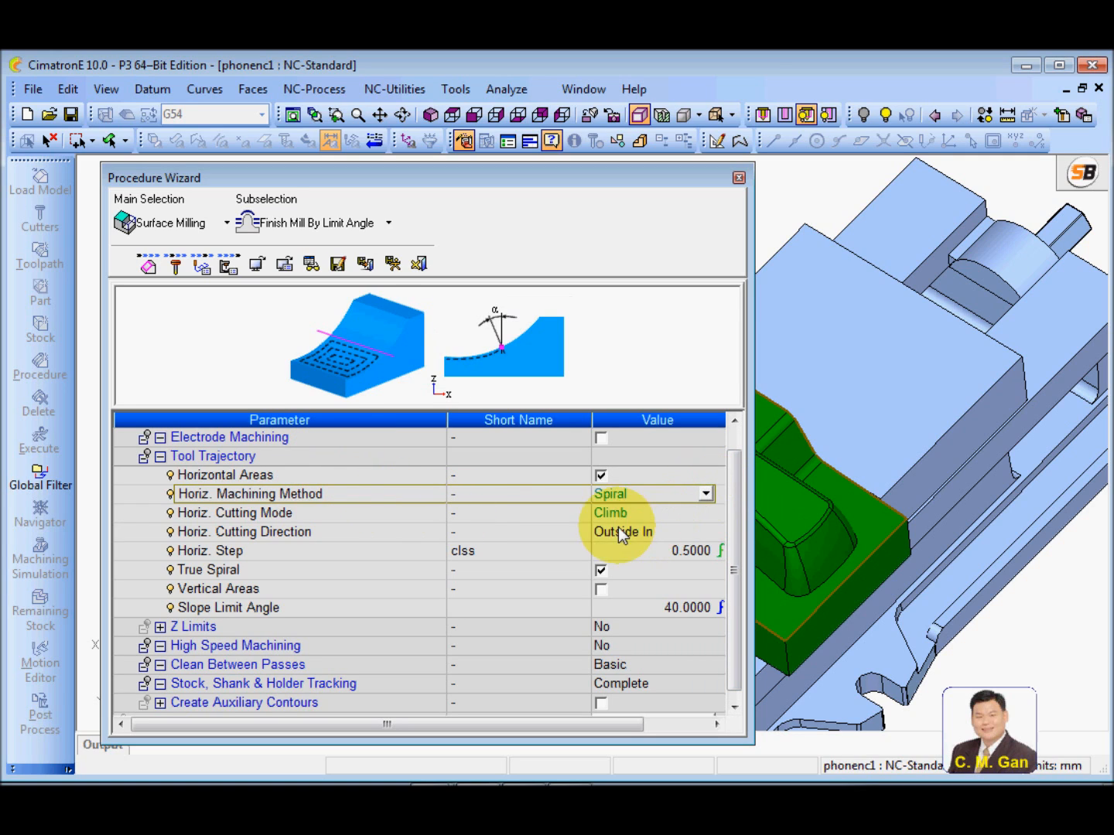
# Compare the cutting directions for horizontal areas and set the direction to Inside Out
pyautogui.click(395, 517)
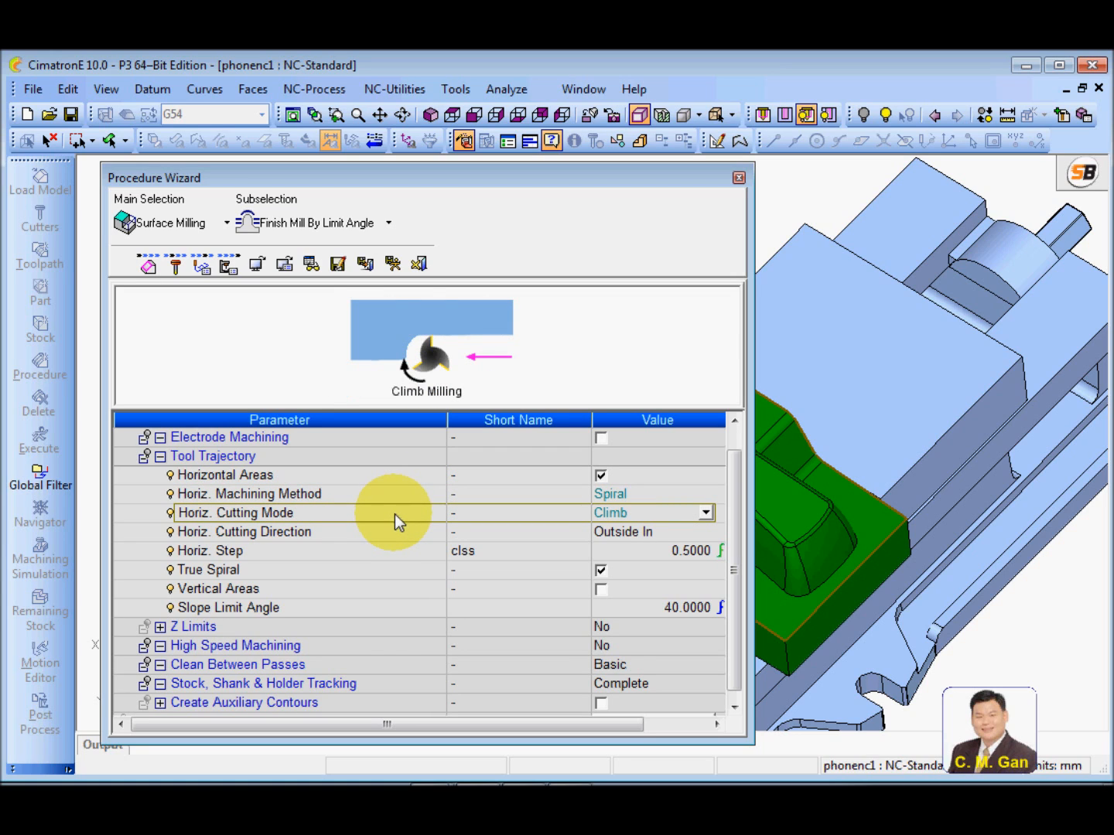
pyautogui.click(354, 533)
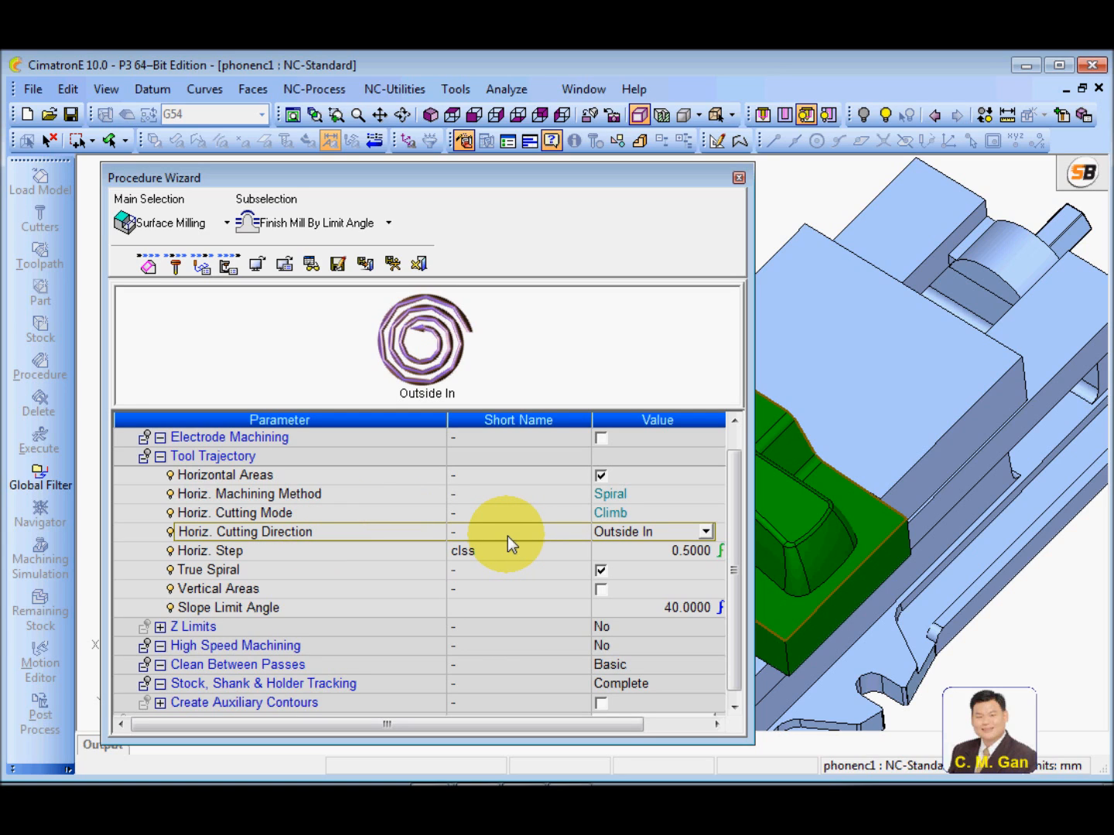
pyautogui.click(705, 531)
pyautogui.click(623, 550)
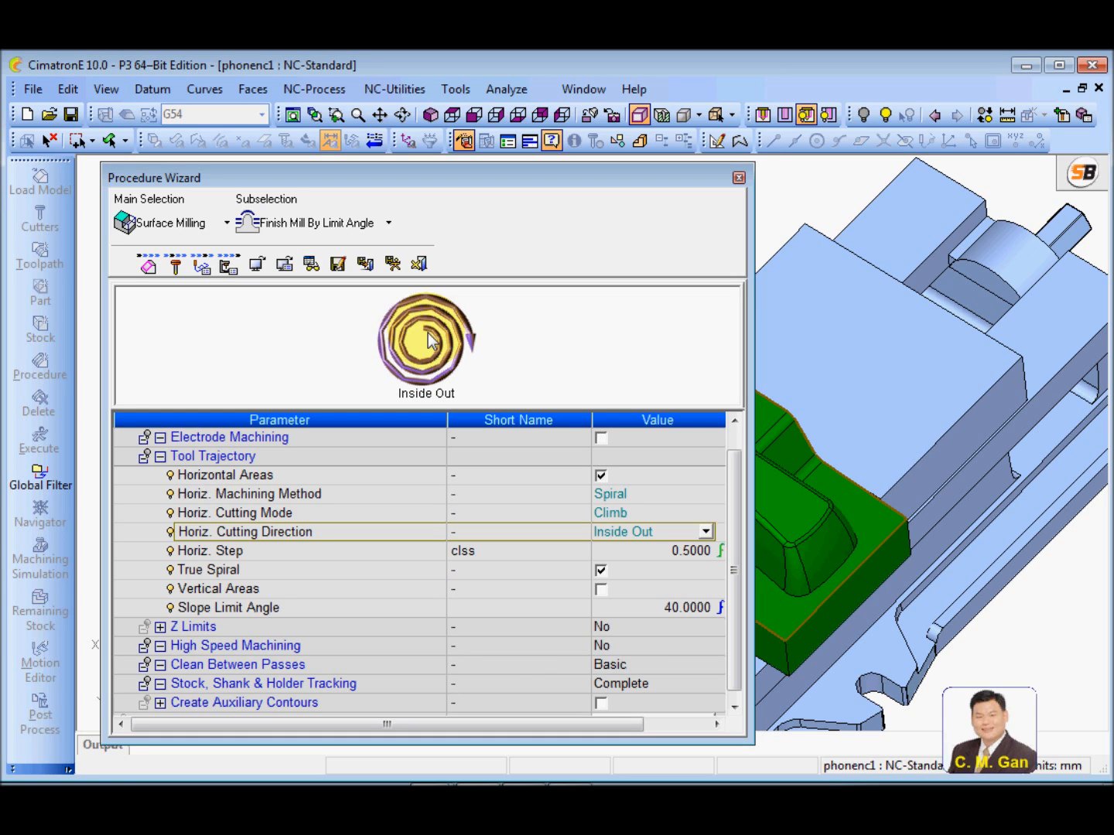
pyautogui.click(705, 532)
pyautogui.click(638, 569)
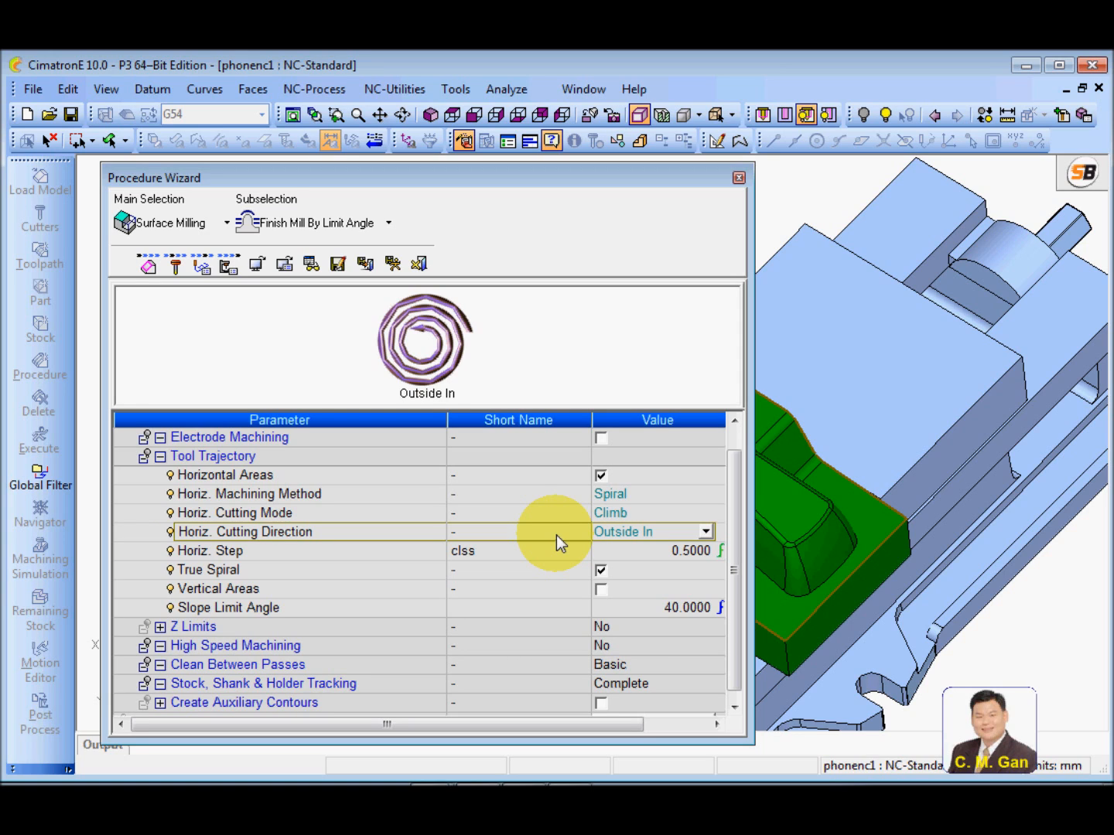
pyautogui.click(704, 530)
pyautogui.click(651, 553)
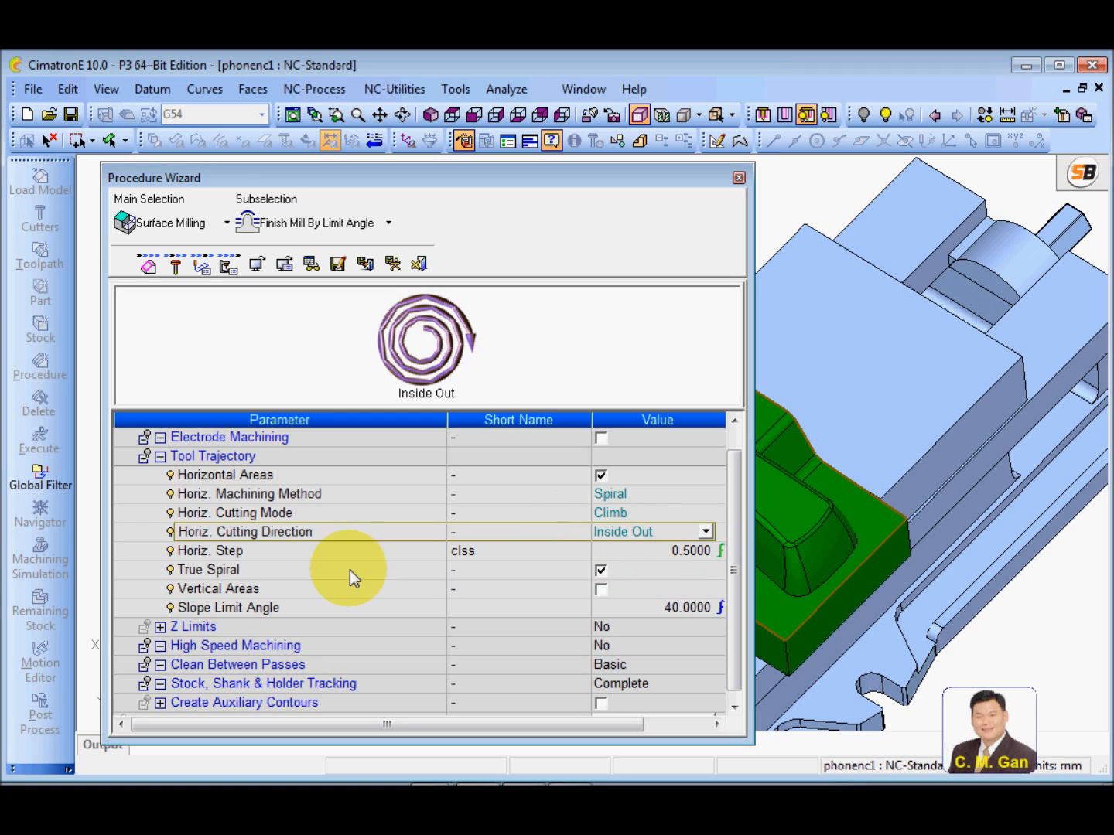
# Set the horizontal step to 1 mm with the formula 0.1*tldi
pyautogui.click(337, 552)
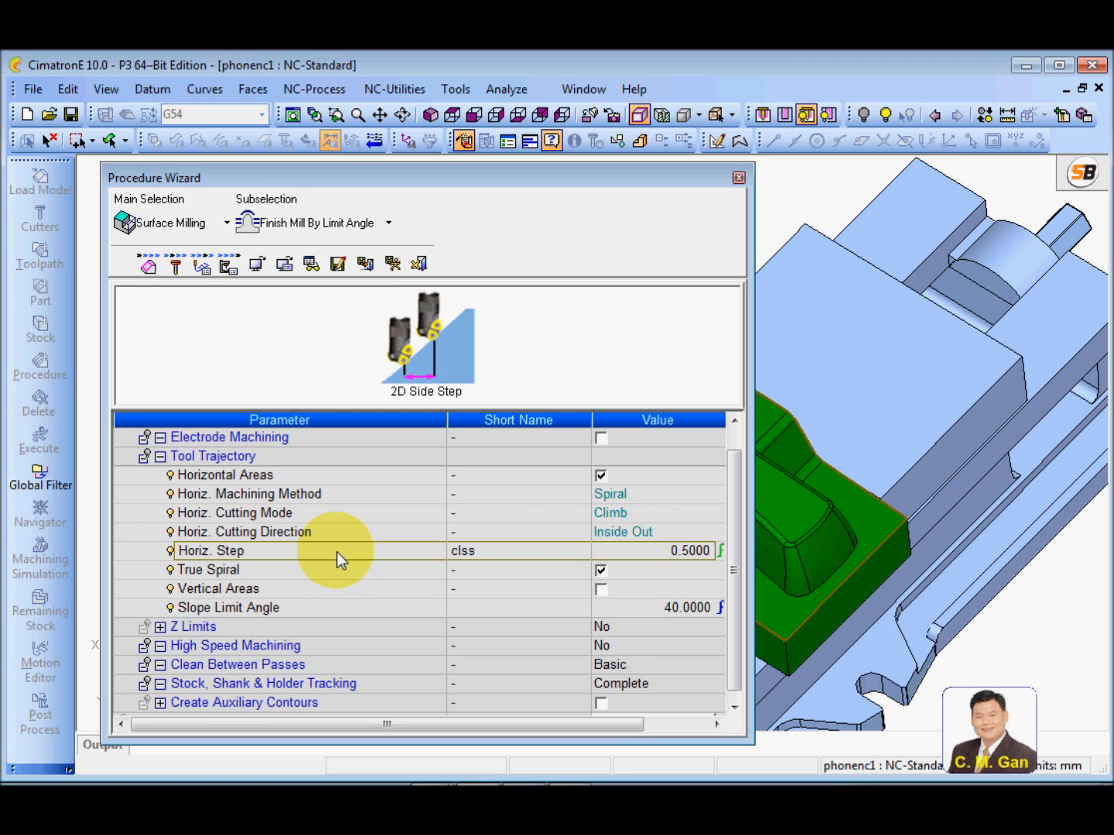
pyautogui.click(639, 553)
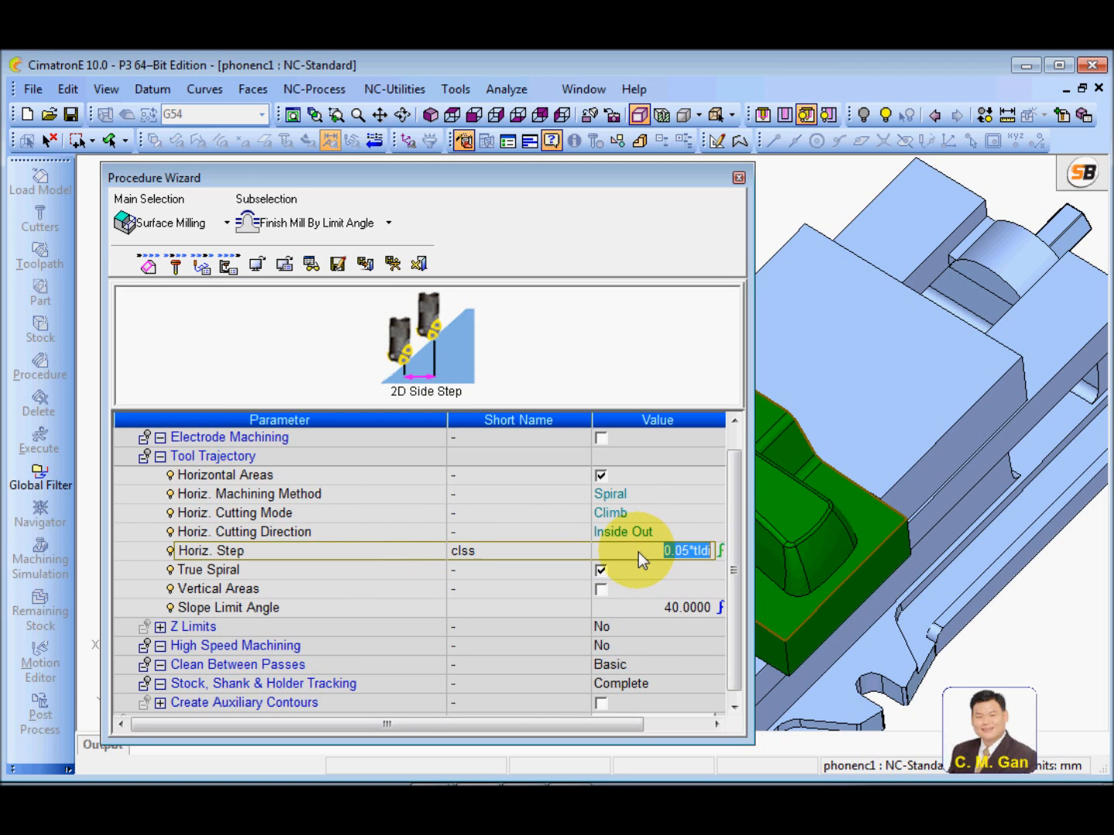
pyautogui.click(686, 552)
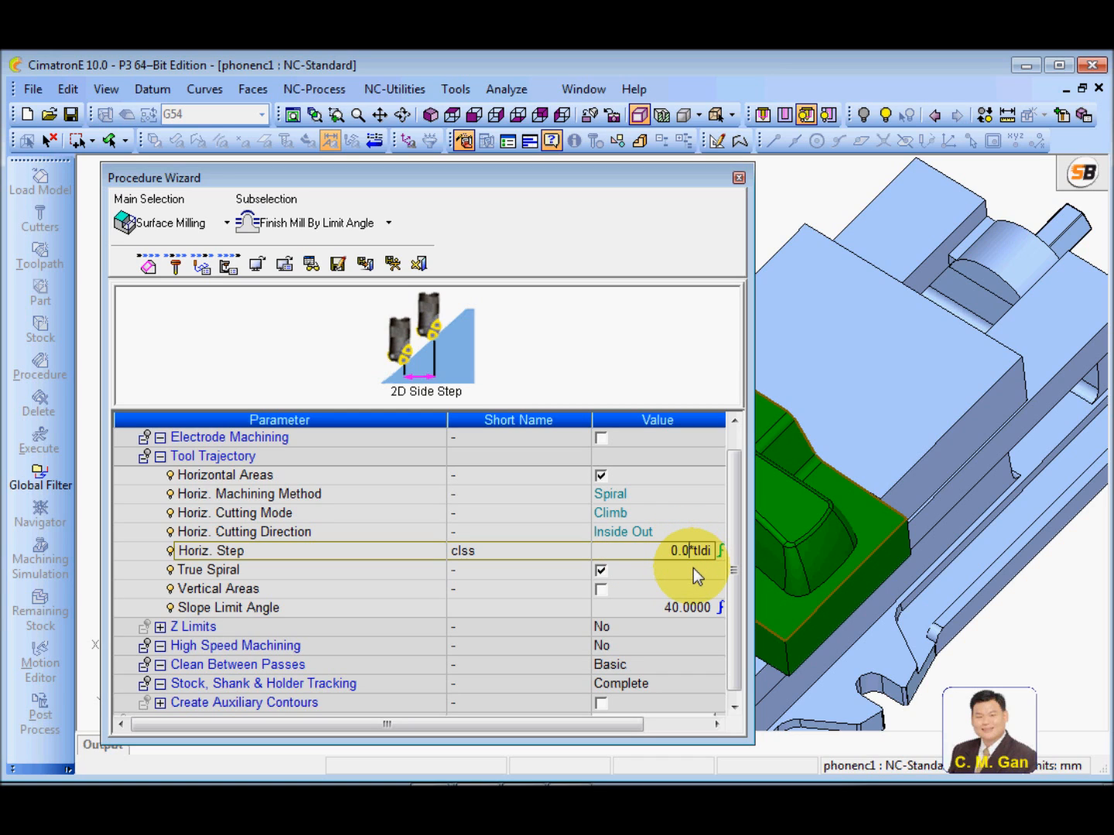
pyautogui.press('BackSpace')
pyautogui.write('1')
pyautogui.click(394, 552)
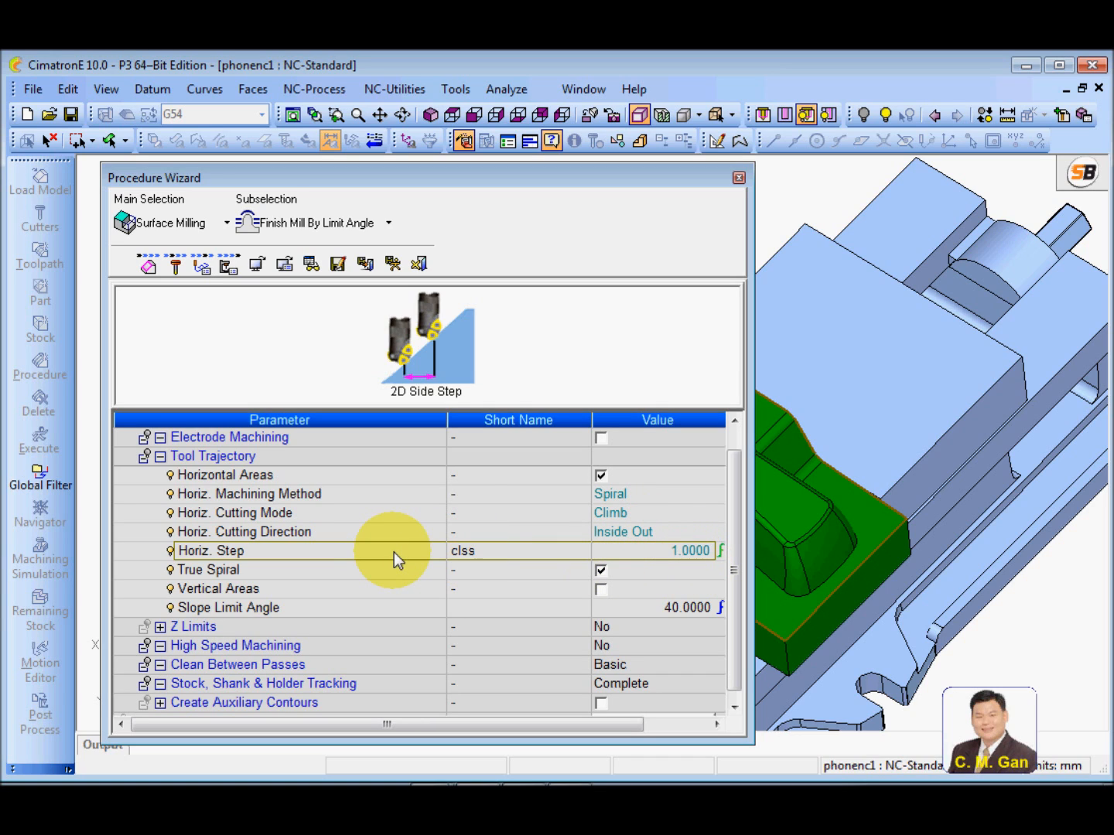
pyautogui.click(367, 575)
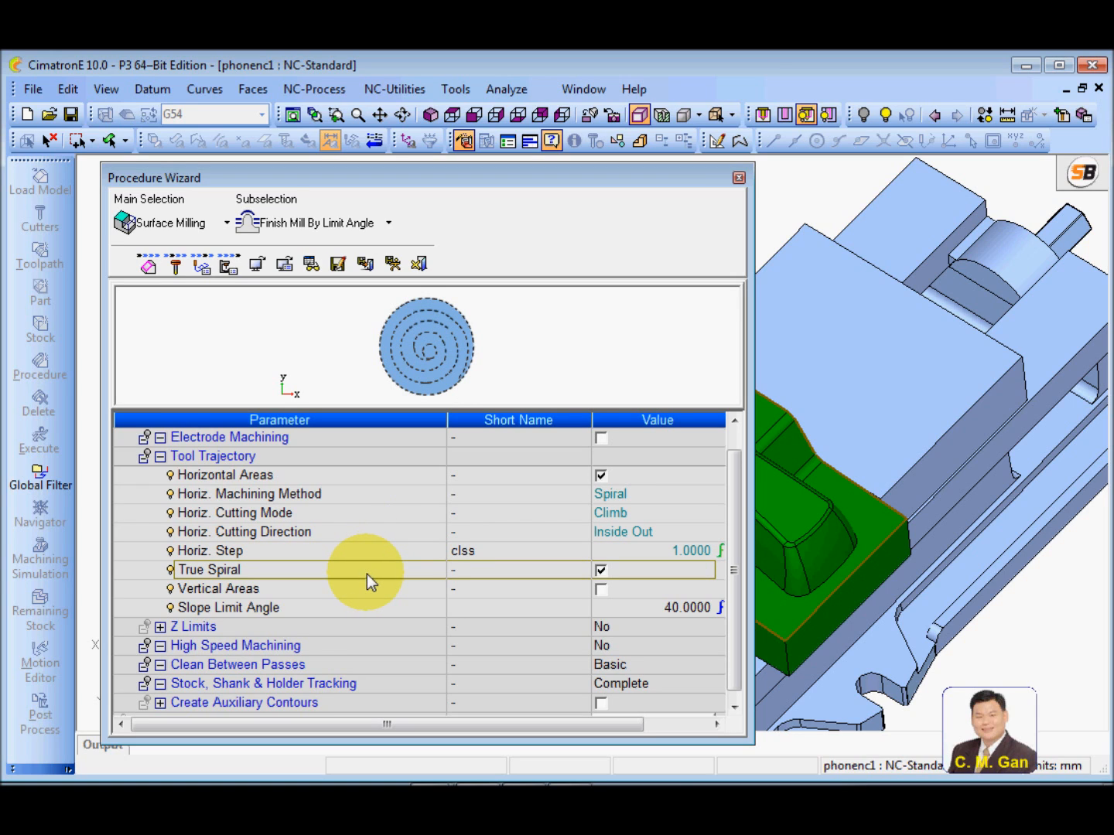
# Check the procedure's feed and spin parameters, and save and calculate the procedure
pyautogui.scroll(-1, 734, 666)
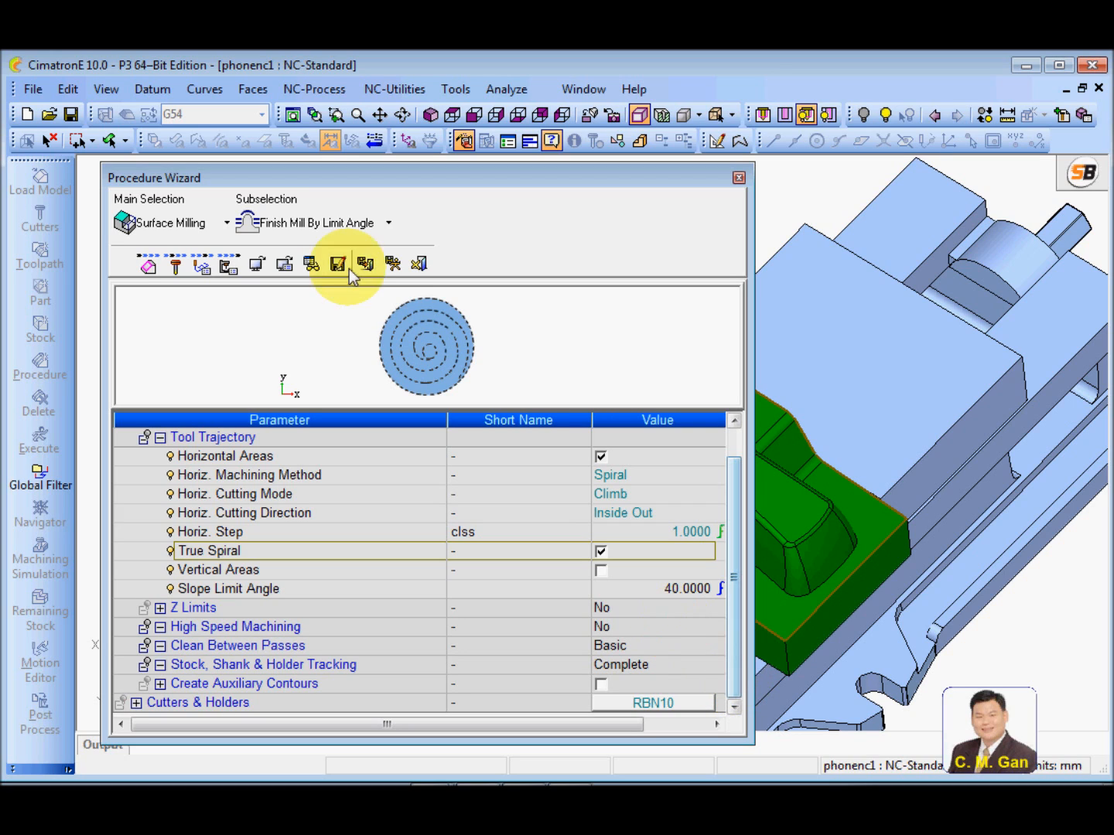
pyautogui.click(228, 264)
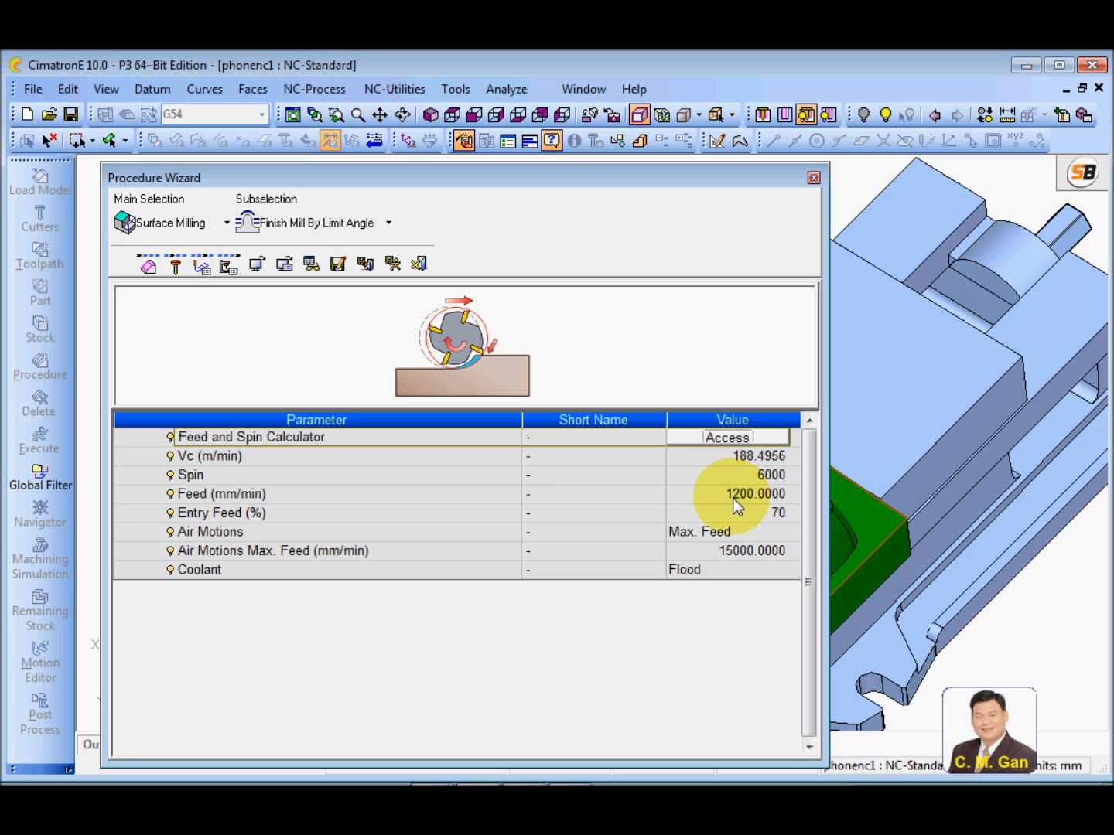
pyautogui.click(393, 263)
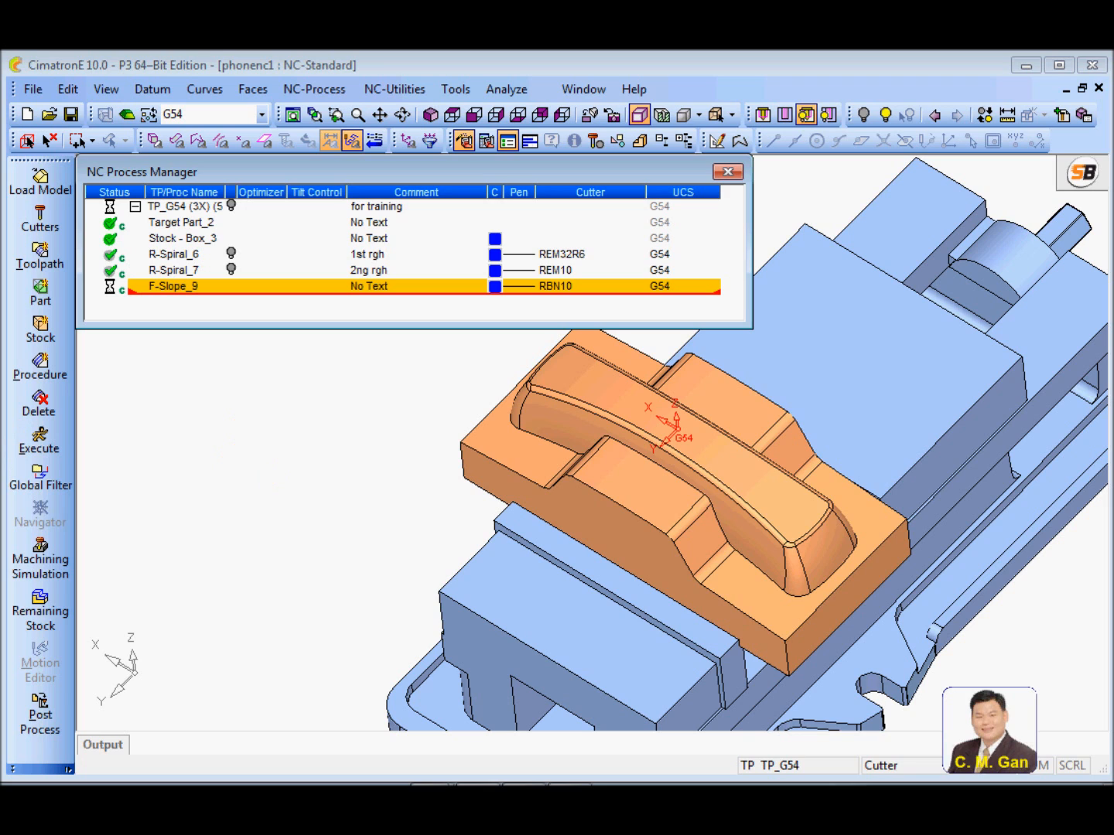
# Set the comment of the new RBN10 finishing procedure to "semi 40 deg h"
pyautogui.doubleClick(391, 285)
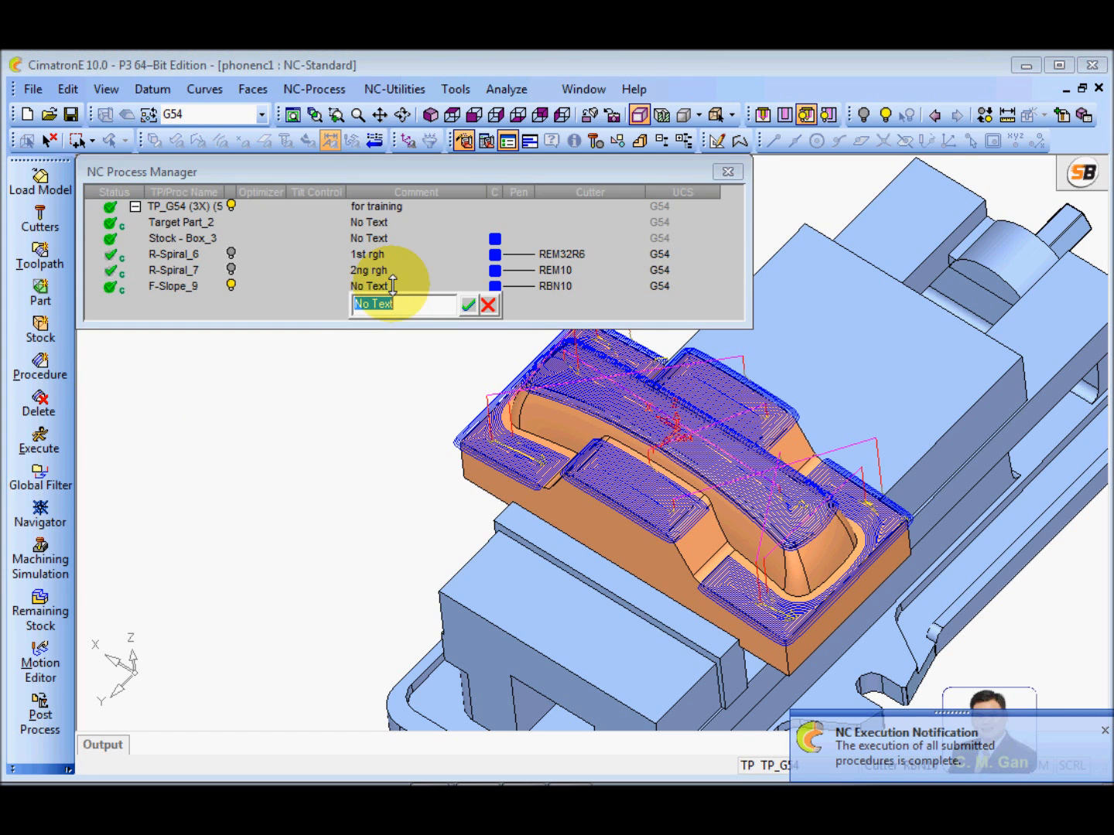
pyautogui.write('semi')
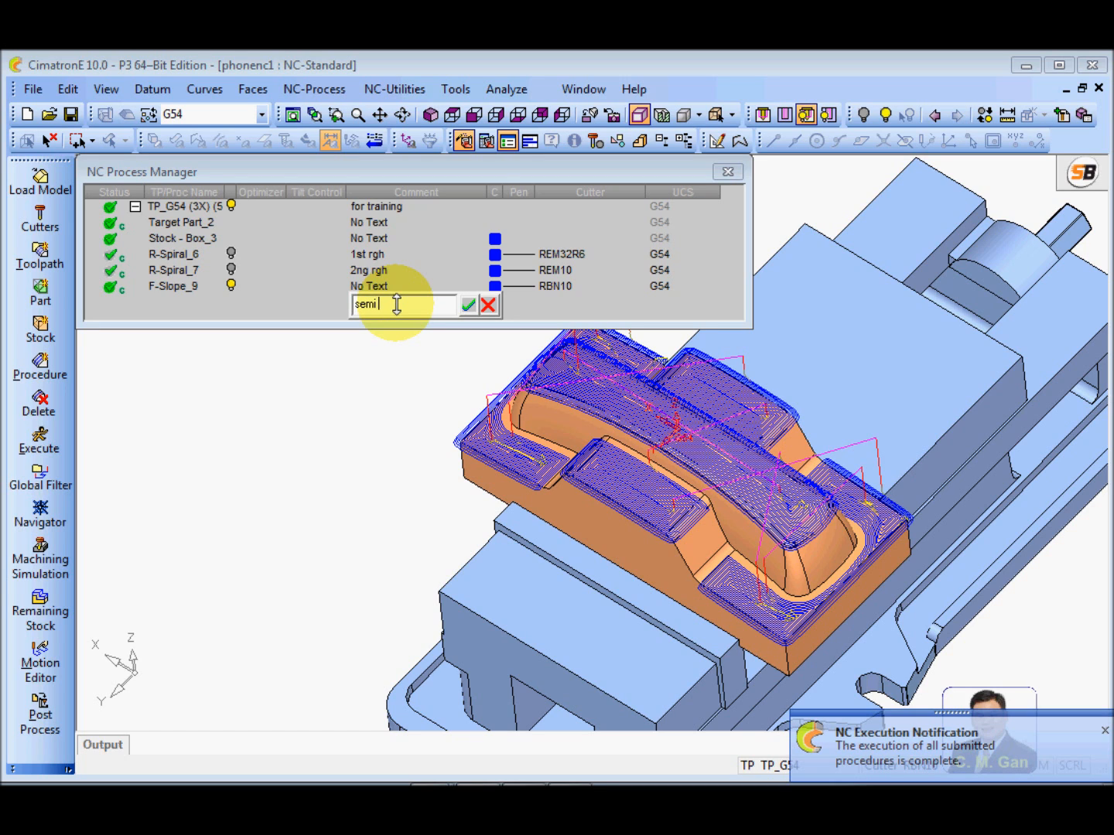
pyautogui.write(' 40 deg')
pyautogui.press('Return')
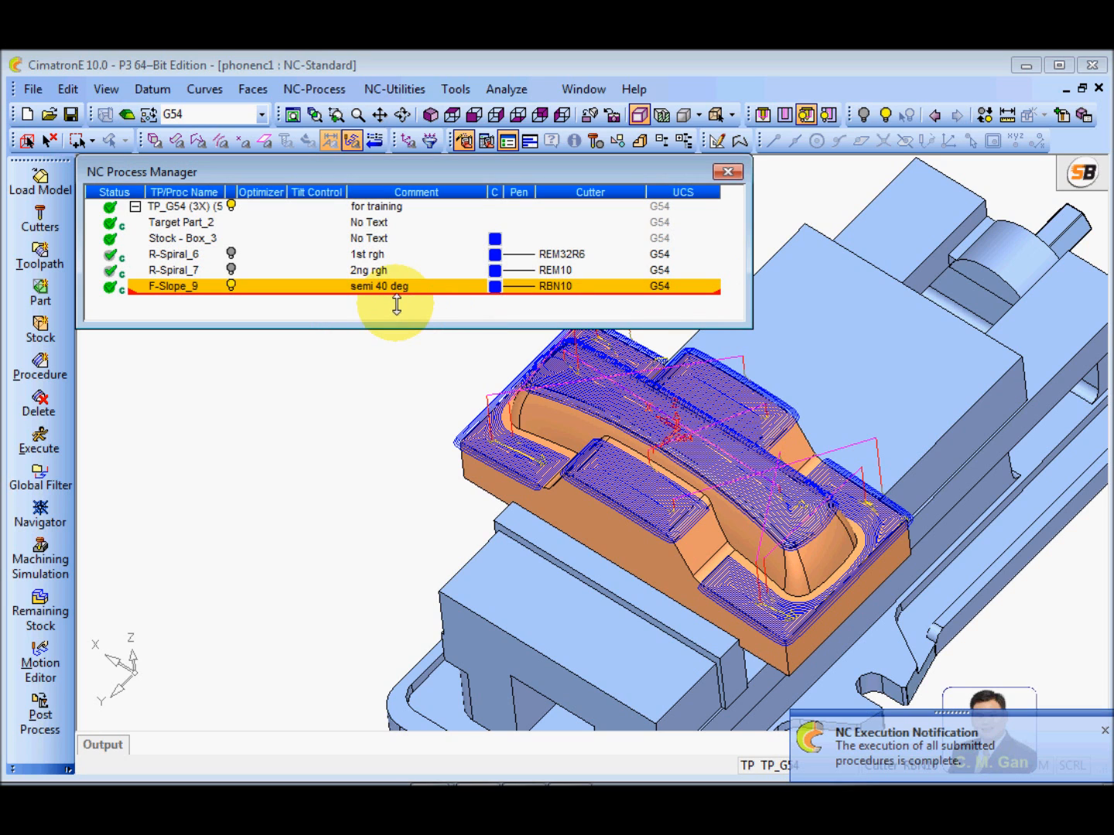
pyautogui.doubleClick(407, 286)
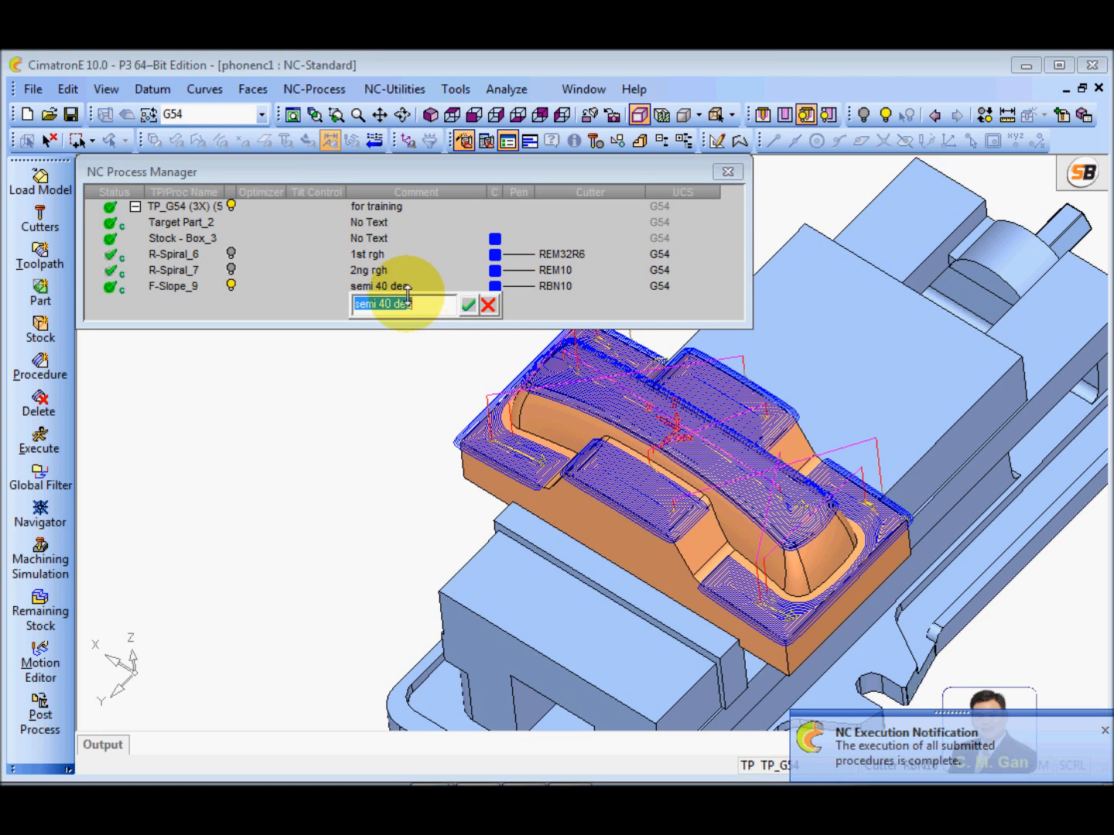
pyautogui.click(409, 304)
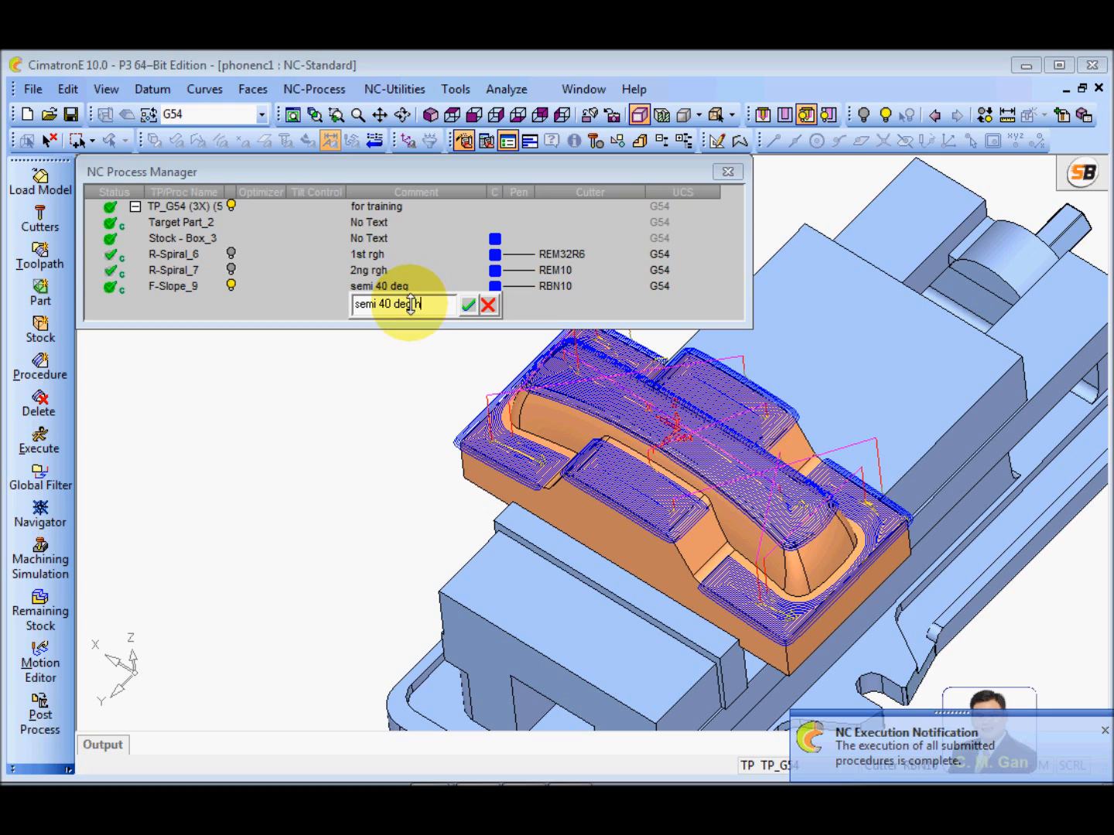
pyautogui.click(467, 305)
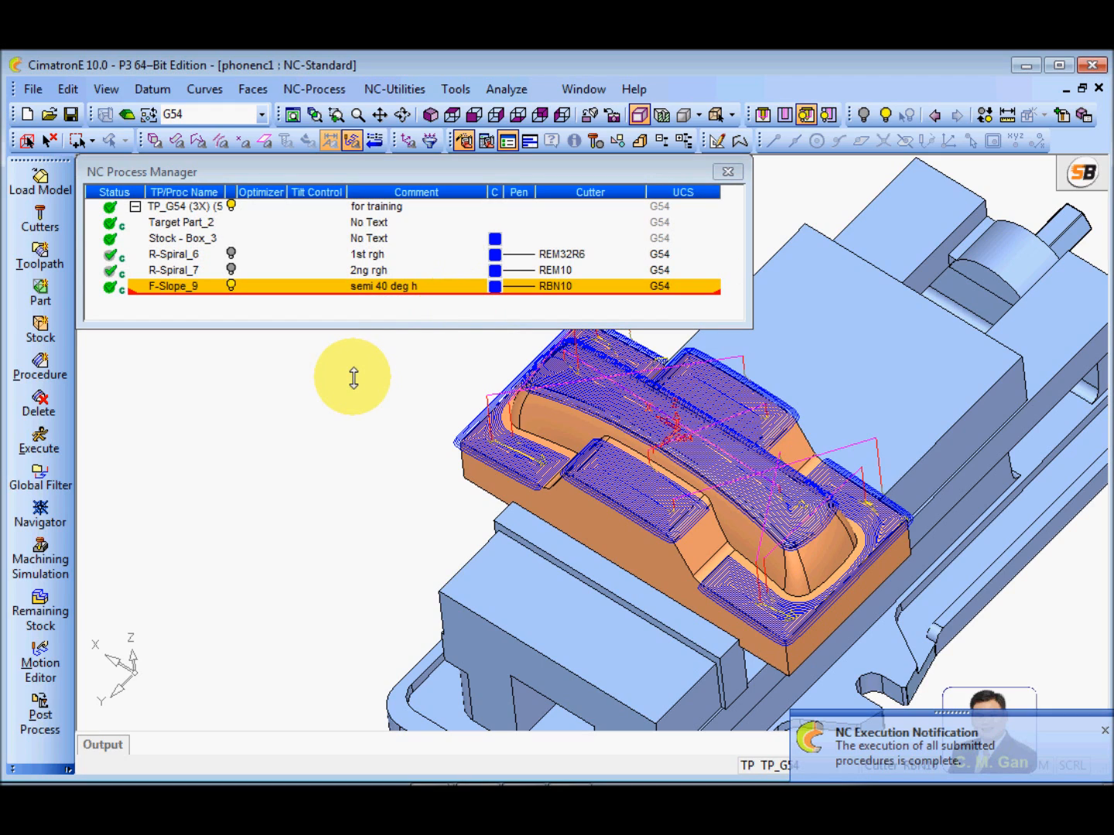
# Examine the calculated RBN10 toolpath over the phone part's horizontal areas from several angles
pyautogui.keyDown('ctrl'); pyautogui.moveTo(696, 511); pyautogui.dragTo(708, 455); pyautogui.keyUp('ctrl')
pyautogui.scroll(5, 734, 573)
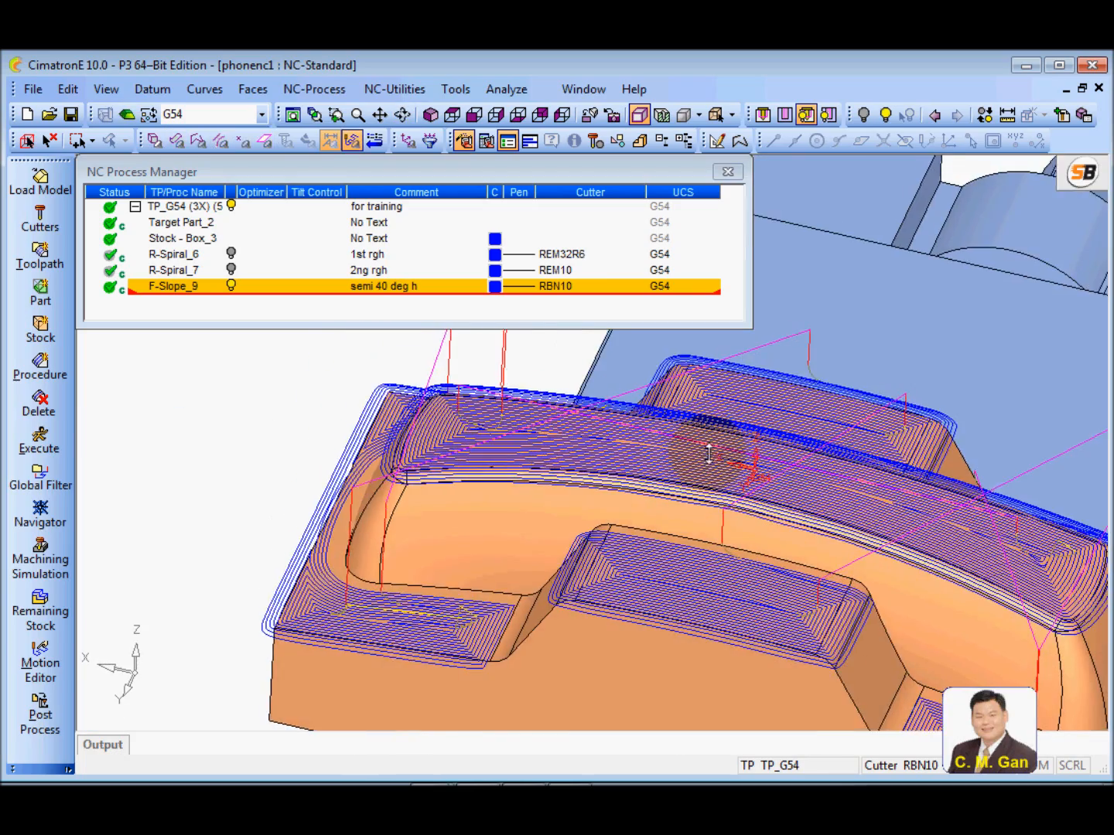
pyautogui.scroll(-4, 661, 556)
pyautogui.keyDown('ctrl'); pyautogui.moveTo(662, 556); pyautogui.dragTo(633, 447); pyautogui.keyUp('ctrl')
pyautogui.keyDown('ctrl'); pyautogui.moveTo(633, 448); pyautogui.dragTo(581, 540, button='right'); pyautogui.keyUp('ctrl')
pyautogui.keyDown('ctrl'); pyautogui.moveTo(581, 540); pyautogui.dragTo(596, 514, button='middle'); pyautogui.keyUp('ctrl')
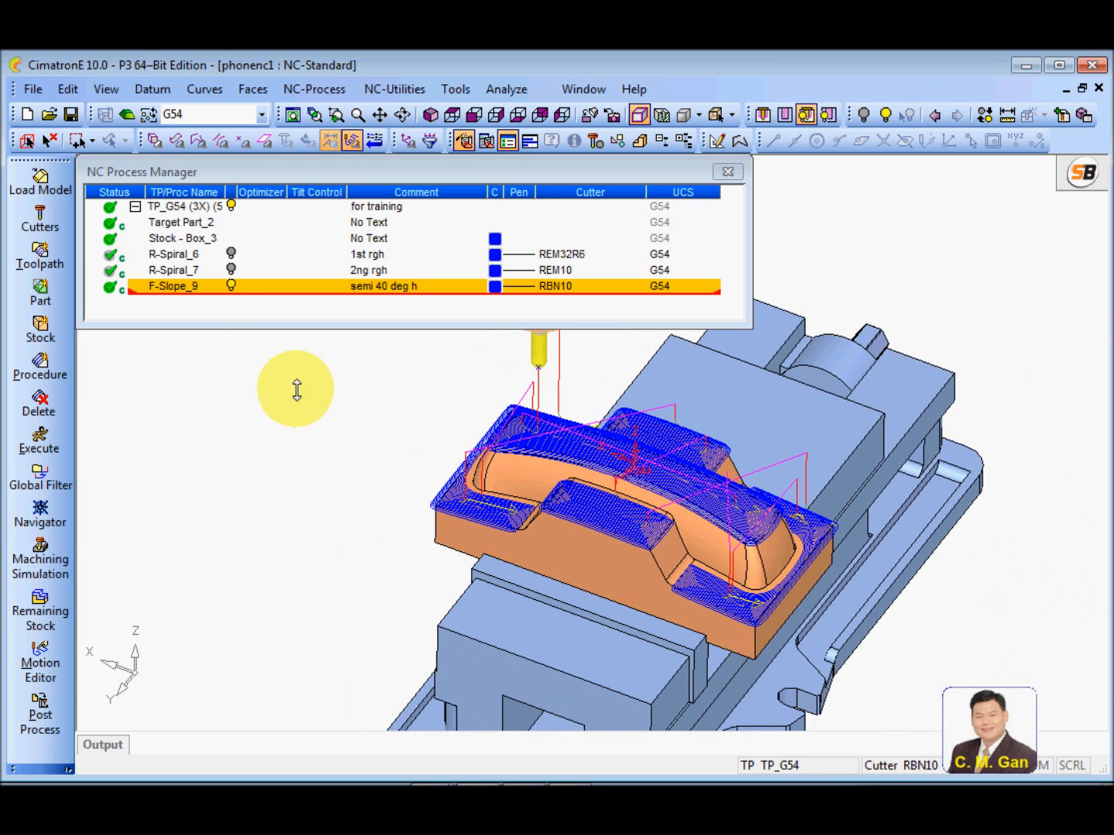
# Run the machine simulation of the "semi 40 deg h" procedure and raise its playback speed
pyautogui.click(46, 558)
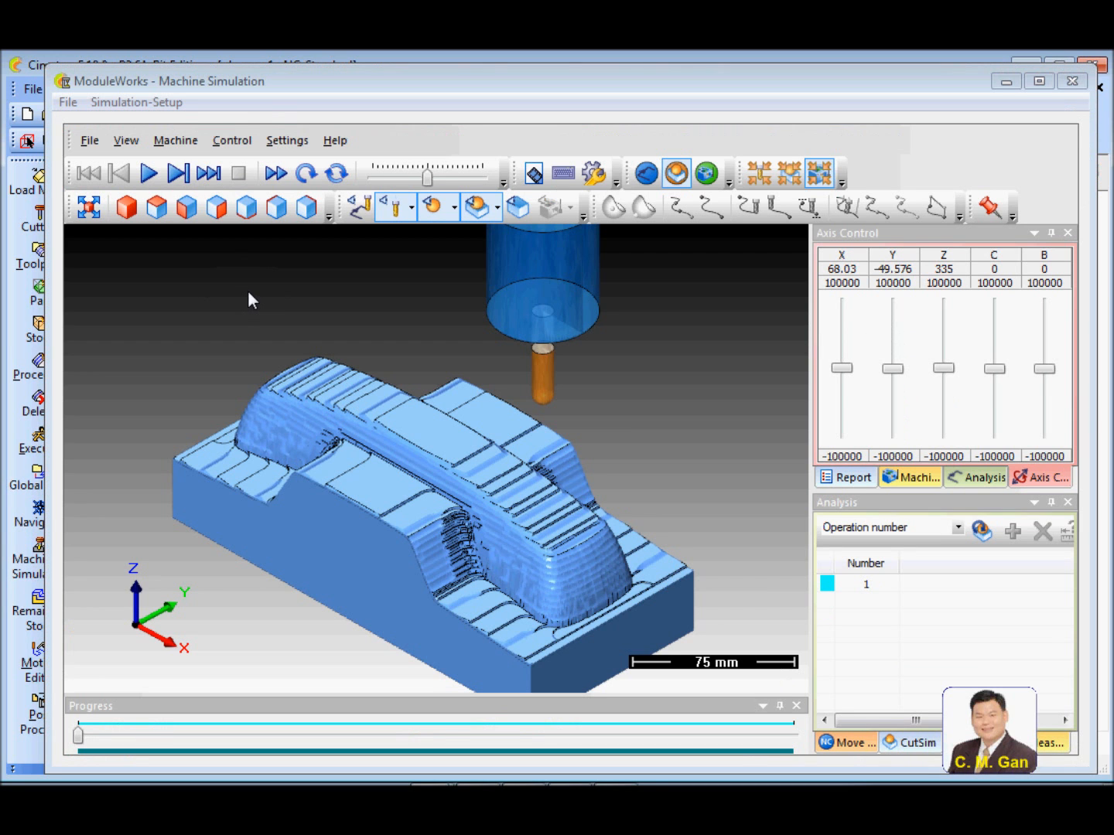
pyautogui.click(149, 175)
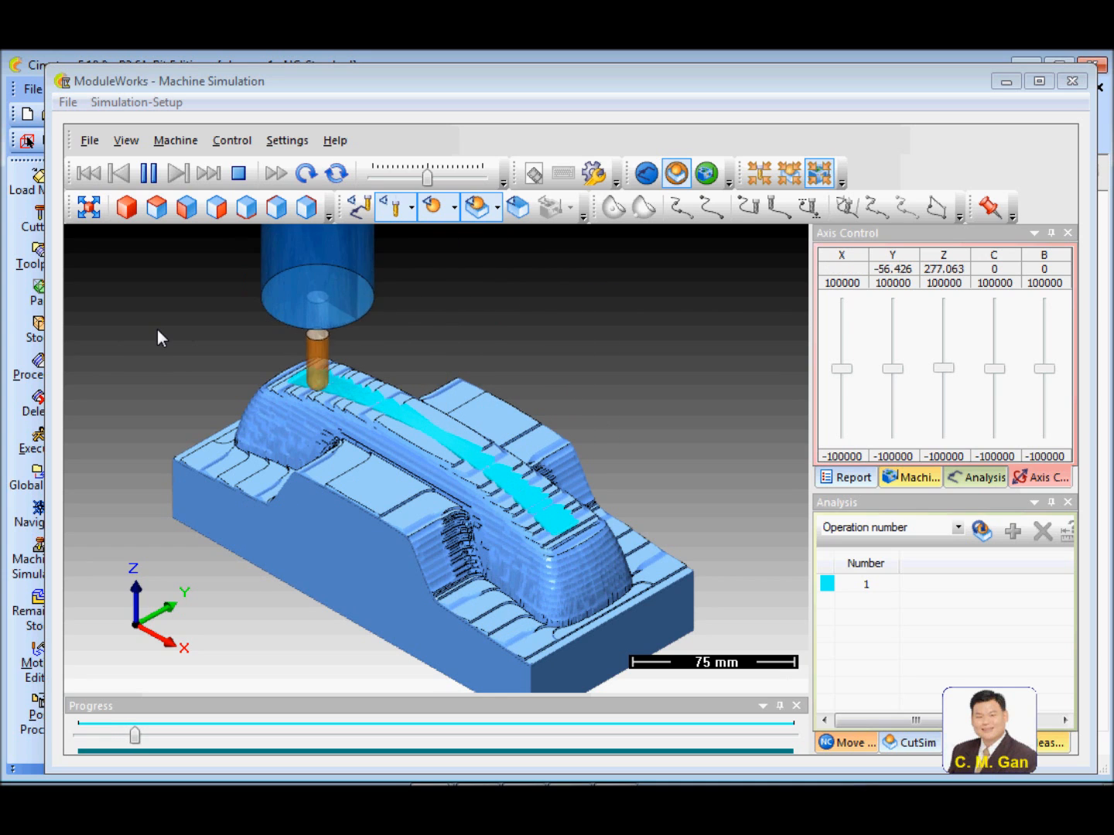
pyautogui.moveTo(427, 175); pyautogui.dragTo(435, 175)
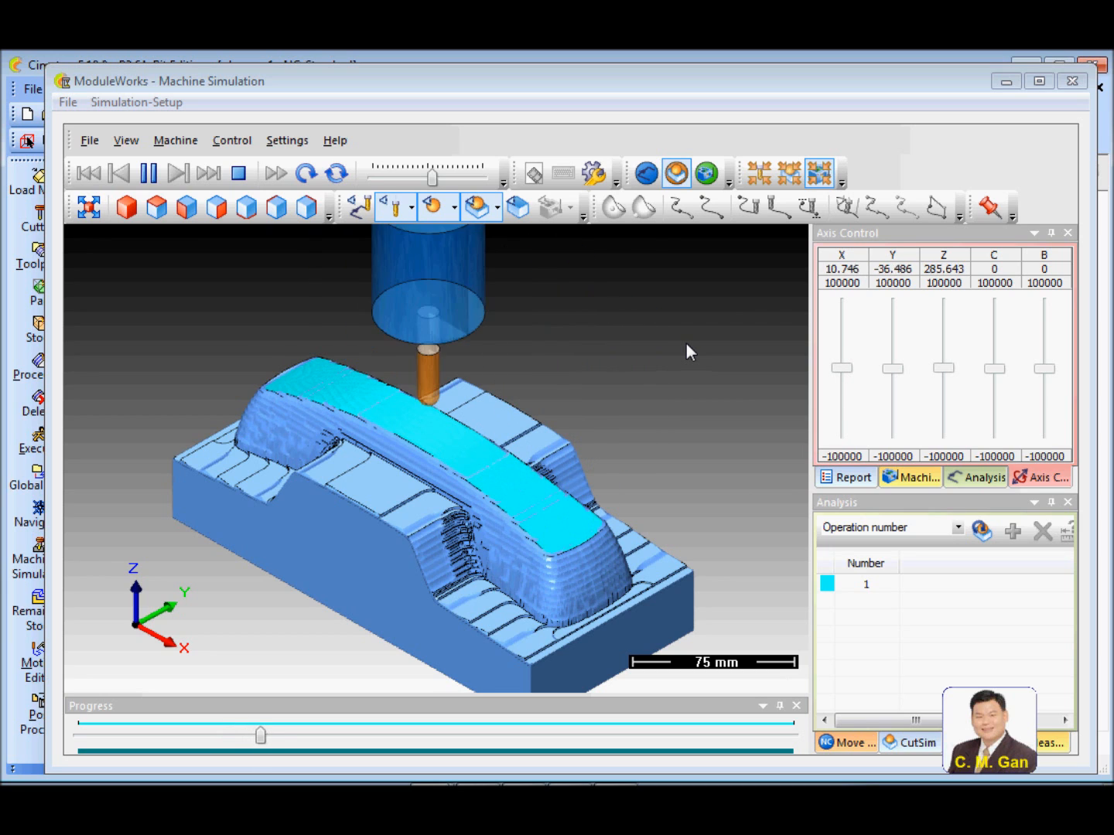
pyautogui.moveTo(432, 177); pyautogui.dragTo(441, 176)
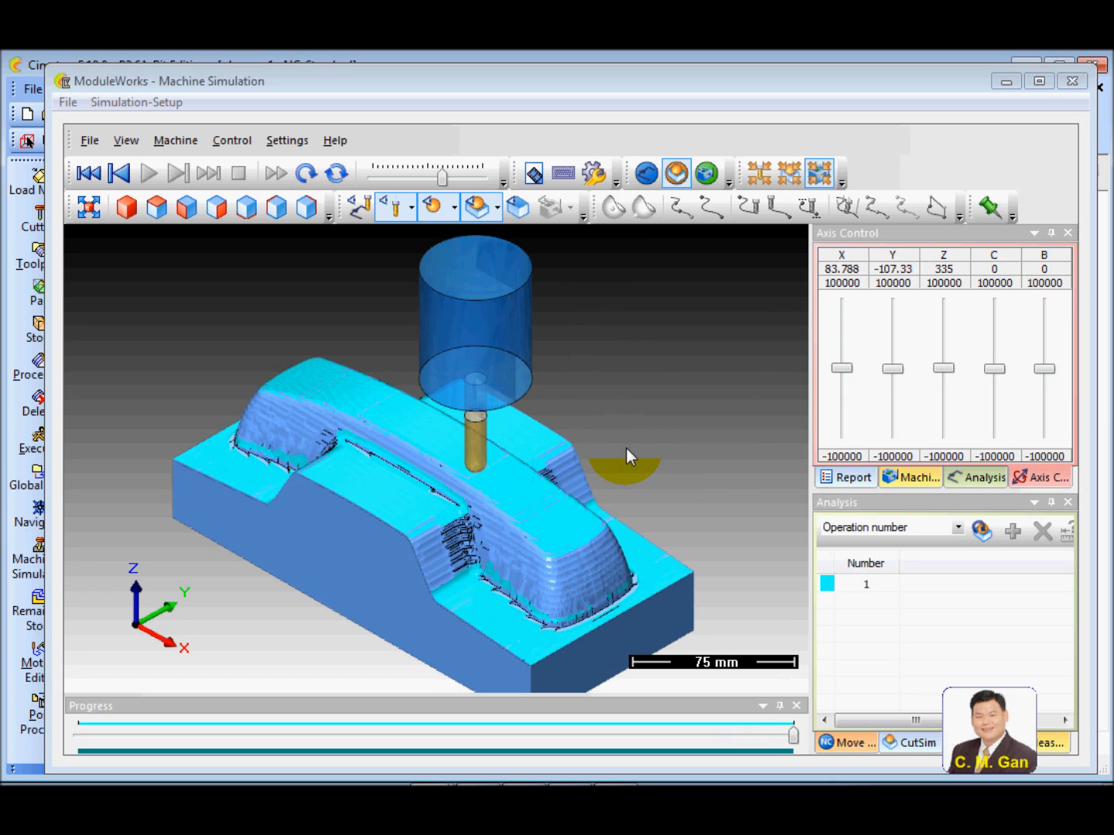
# Inspect the simulated stock around the steep walls and inner corners, and close the simulation
pyautogui.moveTo(476, 497); pyautogui.dragTo(539, 489)
pyautogui.moveTo(475, 619); pyautogui.dragTo(517, 463, button='right')
pyautogui.moveTo(374, 563); pyautogui.dragTo(586, 478, button='middle')
pyautogui.moveTo(587, 476); pyautogui.dragTo(542, 480)
pyautogui.moveTo(541, 480); pyautogui.dragTo(484, 529, button='right')
pyautogui.moveTo(484, 529); pyautogui.dragTo(464, 493)
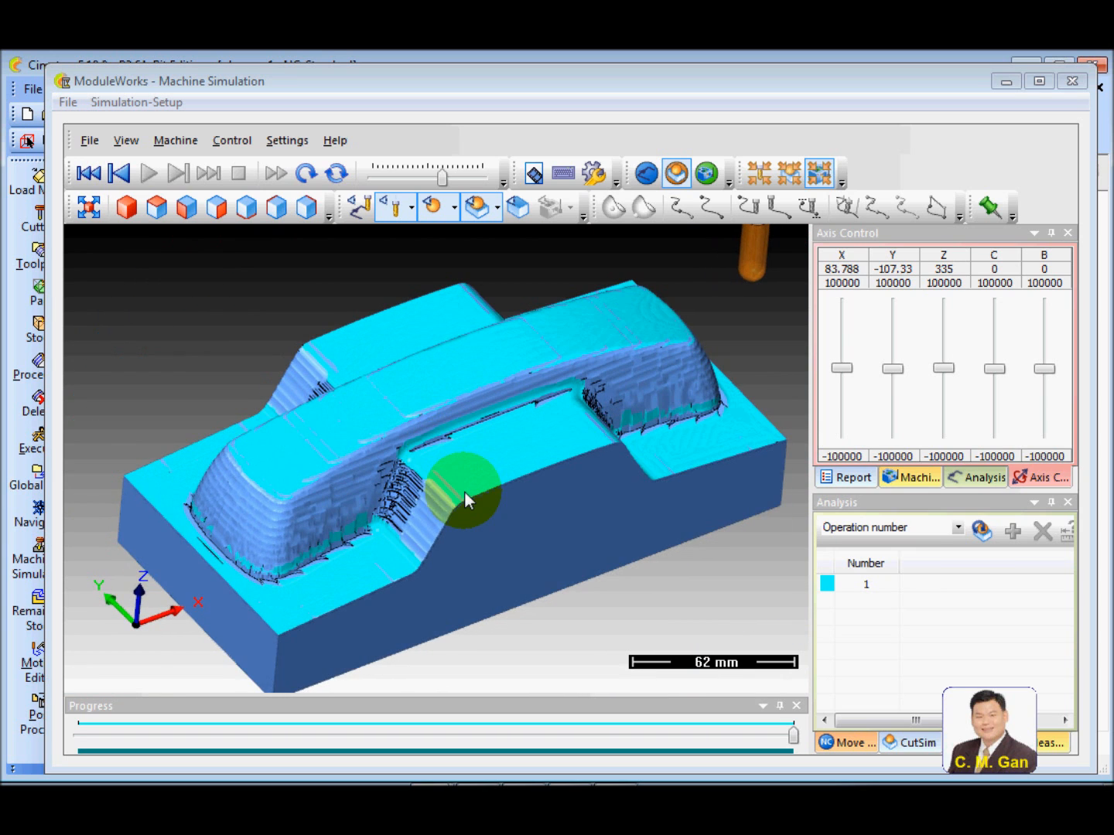
pyautogui.moveTo(465, 495); pyautogui.dragTo(471, 483, button='right')
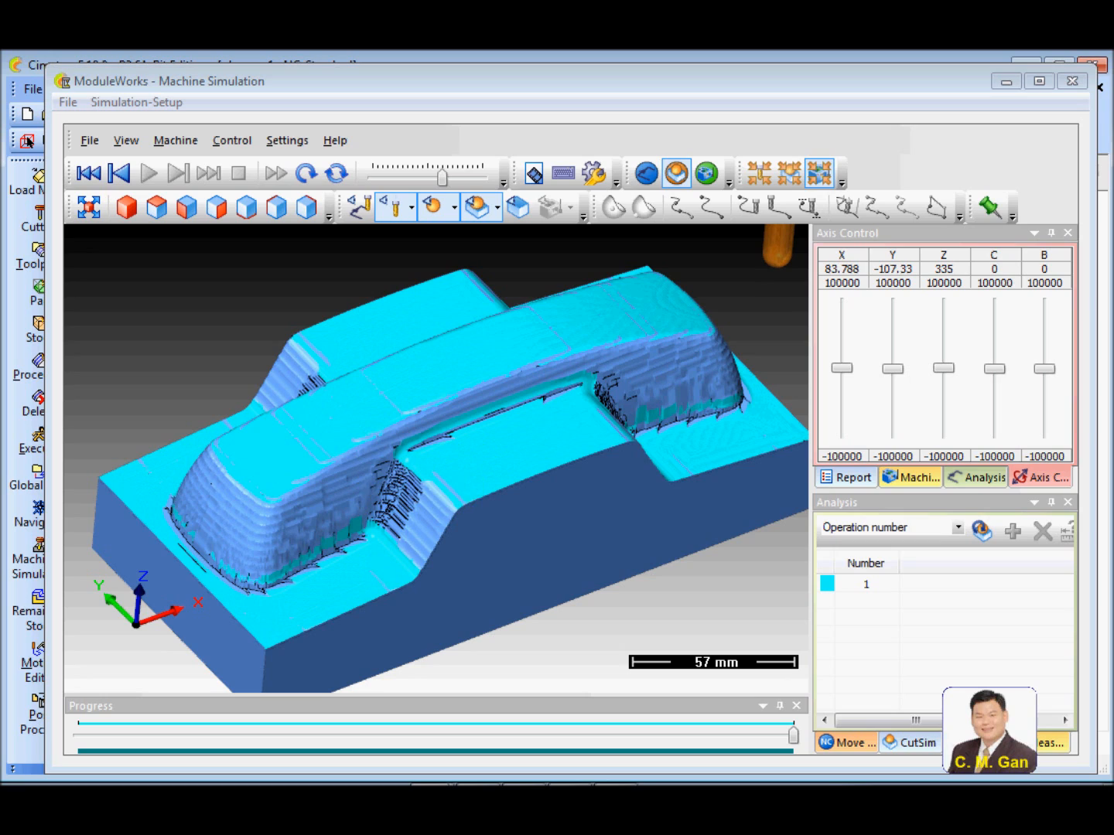
pyautogui.click(1072, 80)
# Hide the toolpath of the "semi 40 deg h" procedure so only the phone part is shown
pyautogui.moveTo(560, 465)
pyautogui.keyDown('ctrl'); pyautogui.mouseDown()
pyautogui.moveTo(568, 462)
pyautogui.moveTo(560, 479)
pyautogui.mouseUp(); pyautogui.keyUp('ctrl')
pyautogui.keyDown('ctrl'); pyautogui.moveTo(564, 475); pyautogui.dragTo(850, 398, button='right'); pyautogui.keyUp('ctrl')
pyautogui.keyDown('ctrl'); pyautogui.moveTo(671, 510); pyautogui.dragTo(621, 489, button='middle'); pyautogui.keyUp('ctrl')
pyautogui.keyDown('ctrl'); pyautogui.moveTo(503, 486); pyautogui.dragTo(216, 480, button='right'); pyautogui.keyUp('ctrl')
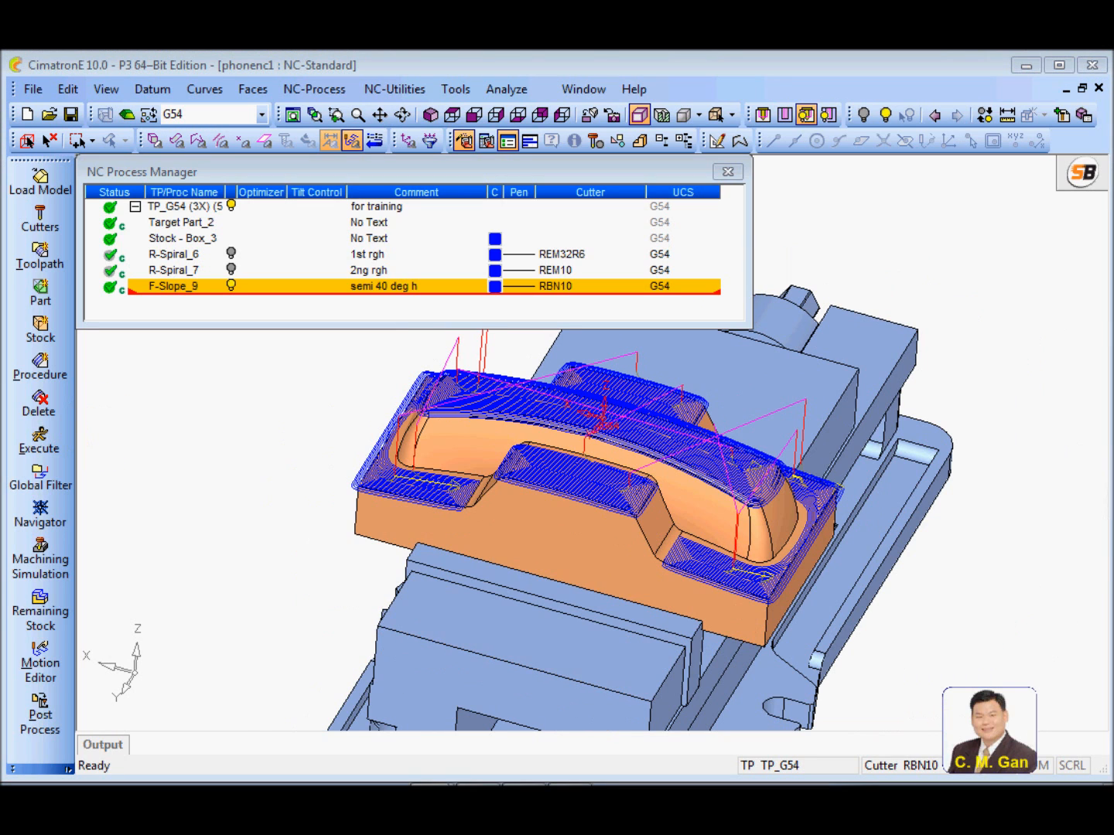
pyautogui.keyDown('ctrl'); pyautogui.moveTo(468, 581); pyautogui.dragTo(604, 554, button='right'); pyautogui.keyUp('ctrl')
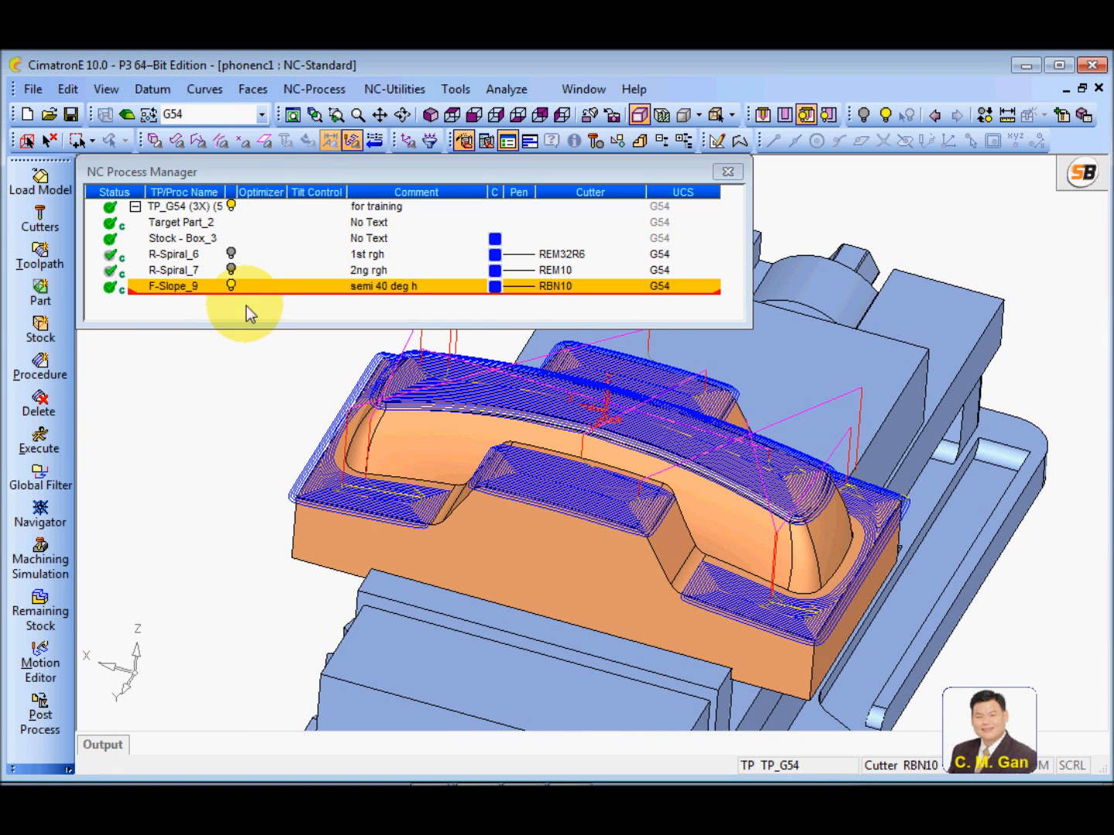
pyautogui.click(230, 286)
pyautogui.moveTo(433, 462)
pyautogui.keyDown('ctrl'); pyautogui.mouseDown(button='right')
pyautogui.moveTo(519, 480)
pyautogui.moveTo(441, 484)
pyautogui.mouseUp(button='right'); pyautogui.keyUp('ctrl')
pyautogui.moveTo(506, 514)
pyautogui.keyDown('ctrl'); pyautogui.mouseDown()
pyautogui.moveTo(521, 490)
pyautogui.moveTo(510, 506)
pyautogui.mouseUp(); pyautogui.keyUp('ctrl')
pyautogui.keyDown('ctrl'); pyautogui.moveTo(453, 487); pyautogui.dragTo(490, 483, button='right'); pyautogui.keyUp('ctrl')
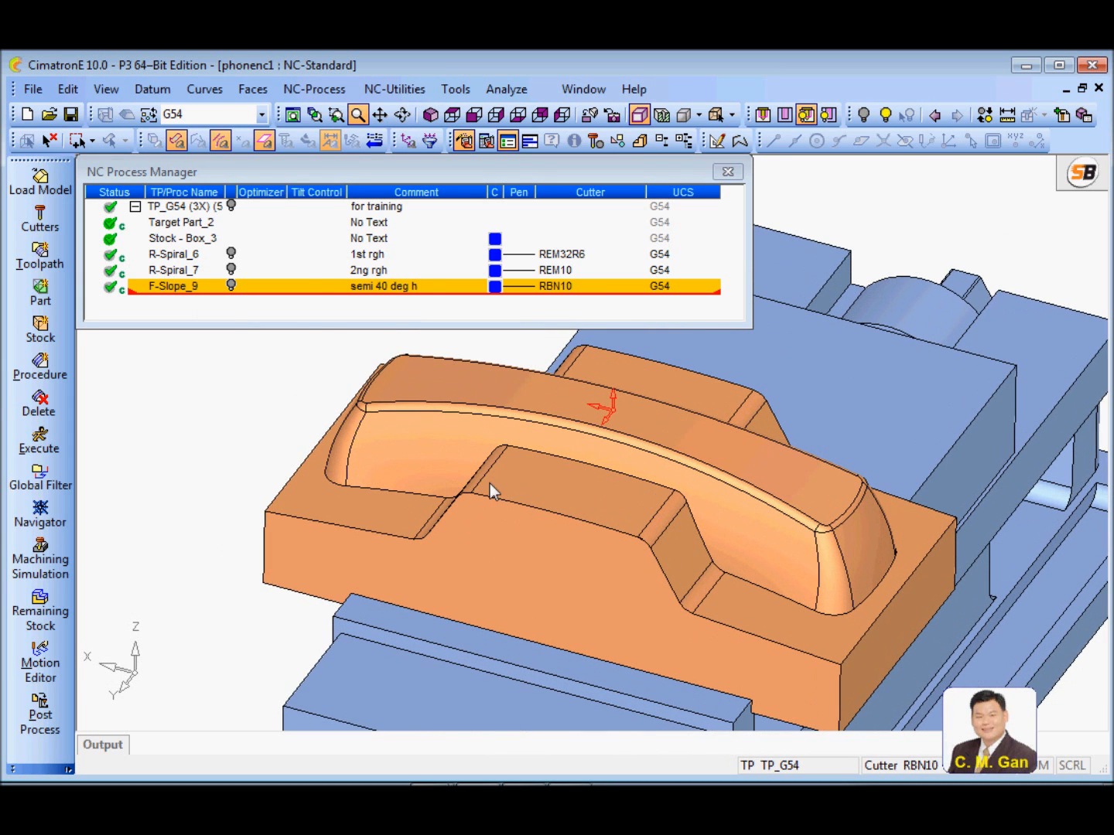
# Display the remaining stock after the "semi 40 deg h" procedure in light blue with no transparency
pyautogui.rightClick(208, 289)
pyautogui.click(309, 554)
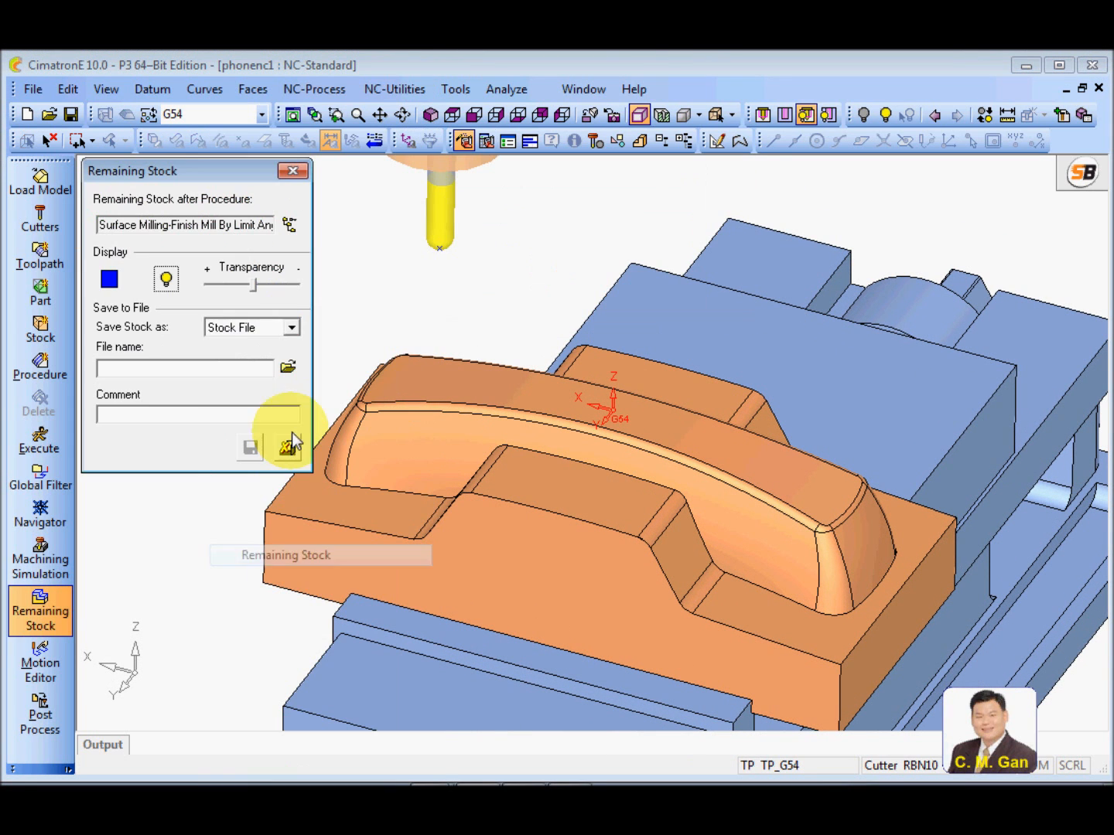
pyautogui.click(109, 279)
pyautogui.click(131, 325)
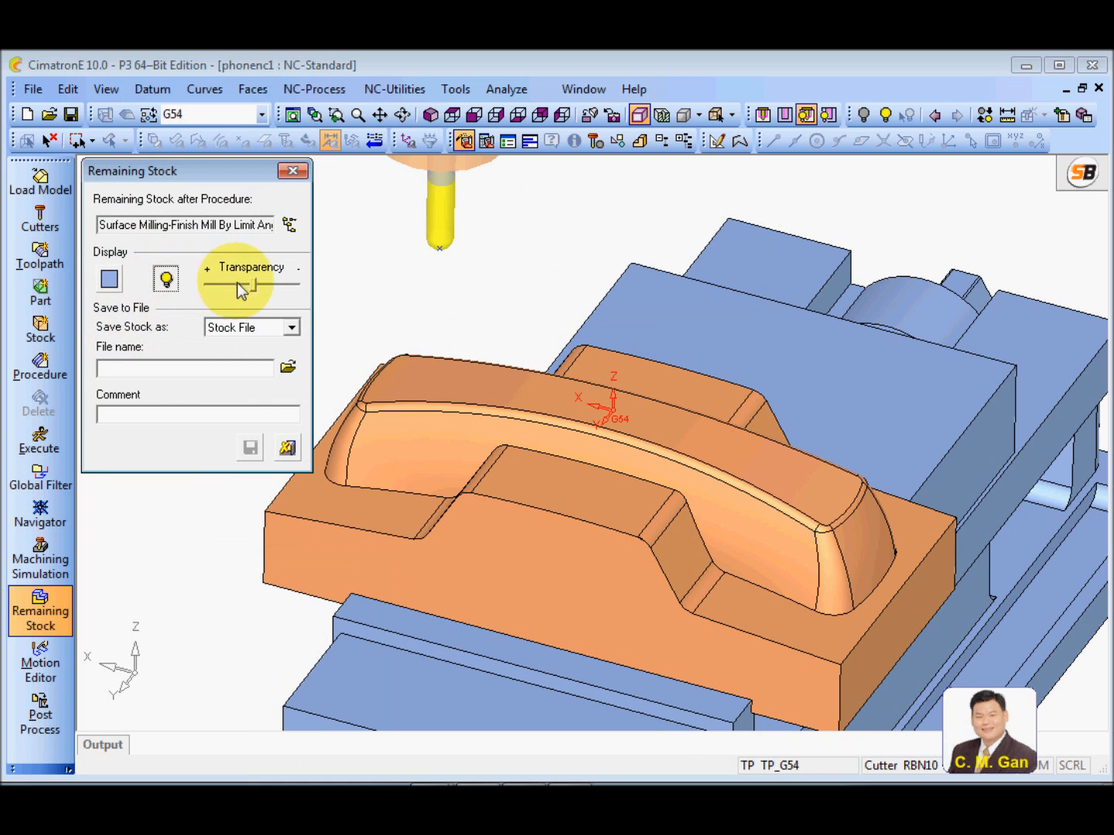
pyautogui.moveTo(254, 286); pyautogui.dragTo(333, 302)
# Examine the remaining stock on the phone's steep walls, side steps and inner corners, and close the stock display
pyautogui.keyDown('ctrl'); pyautogui.moveTo(662, 642); pyautogui.dragTo(576, 271, button='right'); pyautogui.keyUp('ctrl')
pyautogui.keyDown('ctrl'); pyautogui.moveTo(491, 568); pyautogui.dragTo(780, 593, button='middle'); pyautogui.keyUp('ctrl')
pyautogui.keyDown('ctrl'); pyautogui.moveTo(780, 594); pyautogui.dragTo(610, 415); pyautogui.keyUp('ctrl')
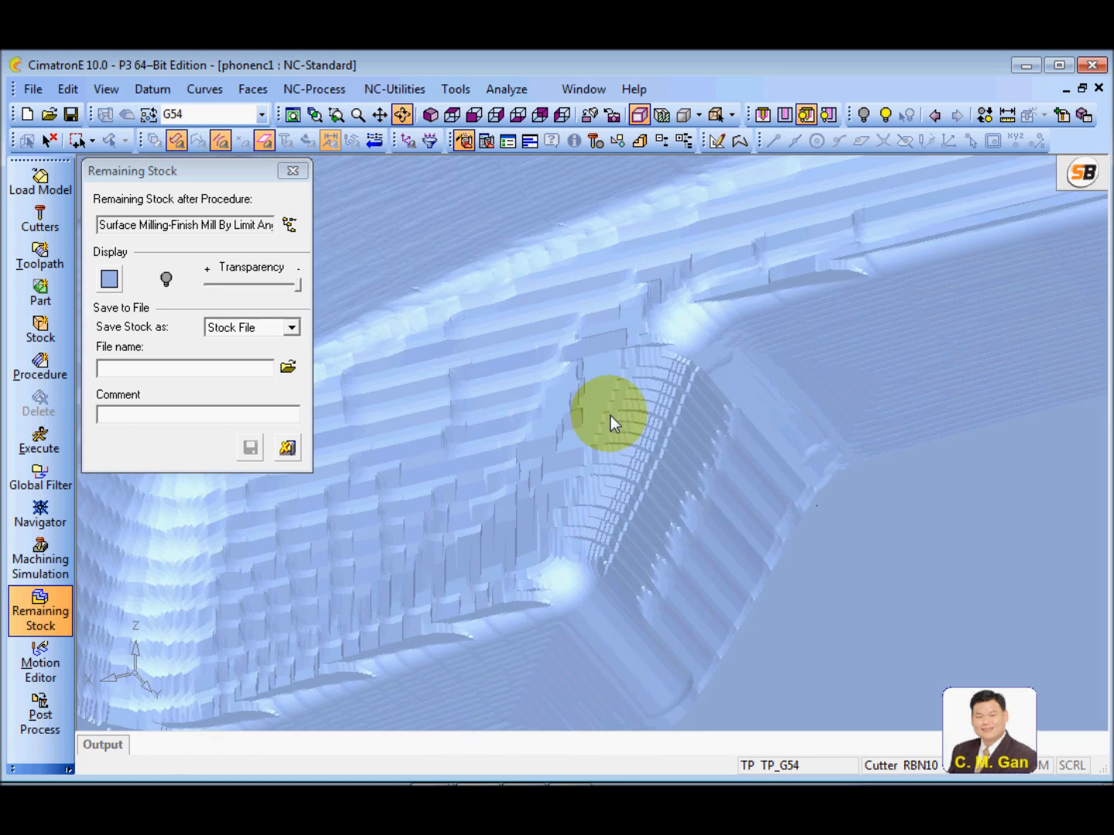
pyautogui.keyDown('ctrl'); pyautogui.moveTo(611, 415); pyautogui.dragTo(532, 588, button='right'); pyautogui.keyUp('ctrl')
pyautogui.keyDown('ctrl'); pyautogui.moveTo(532, 587); pyautogui.dragTo(556, 556); pyautogui.keyUp('ctrl')
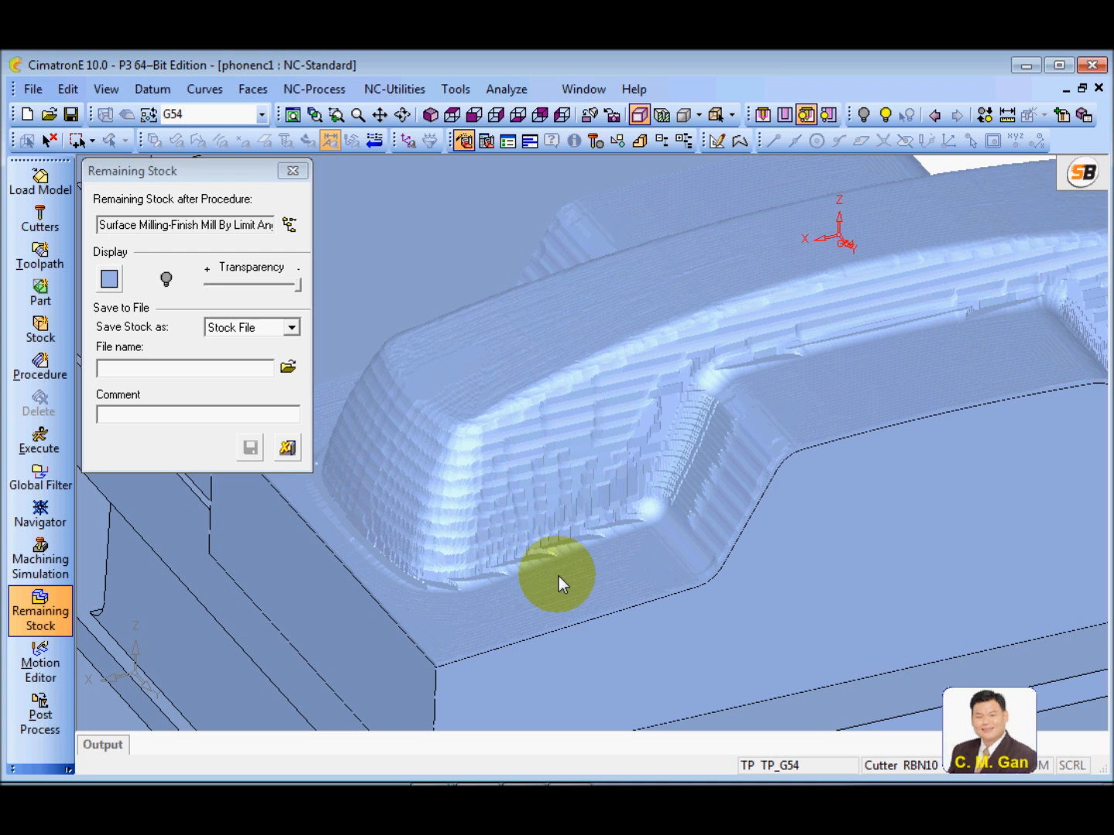
pyautogui.keyDown('ctrl'); pyautogui.moveTo(594, 663); pyautogui.dragTo(505, 670, button='right'); pyautogui.keyUp('ctrl')
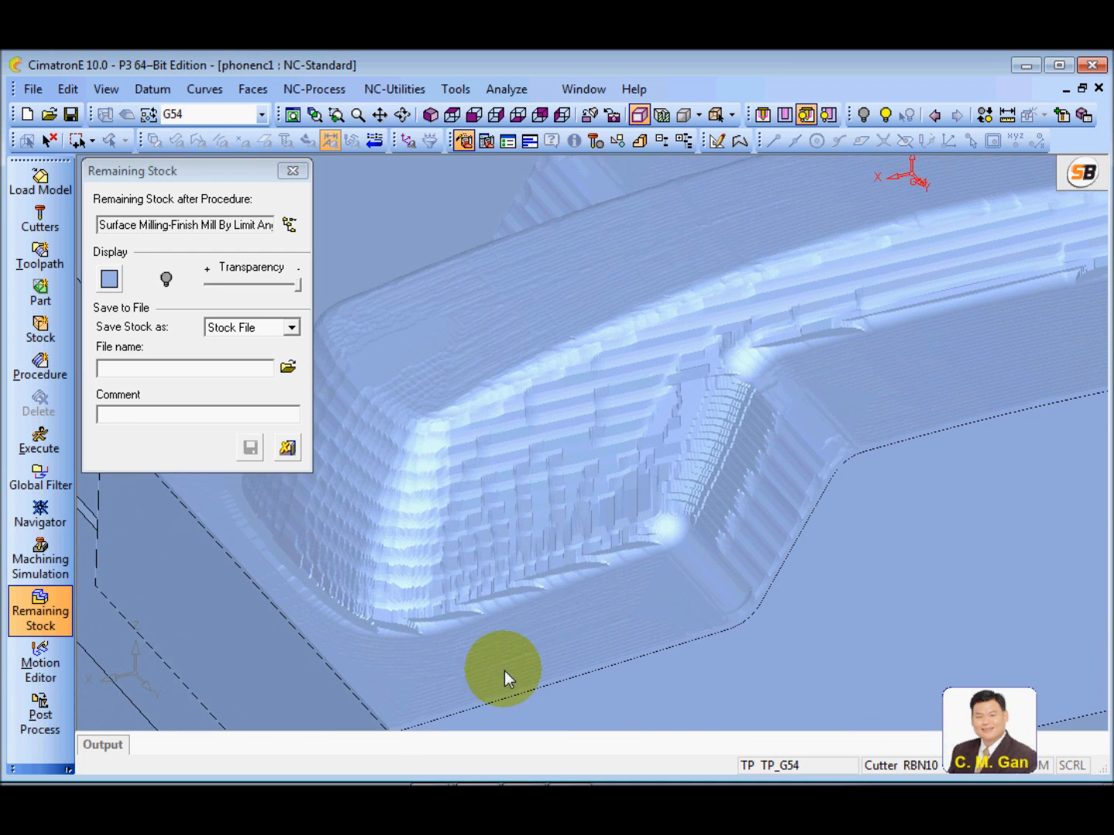
pyautogui.keyDown('ctrl'); pyautogui.moveTo(504, 671); pyautogui.dragTo(621, 616, button='middle'); pyautogui.keyUp('ctrl')
pyautogui.keyDown('ctrl'); pyautogui.moveTo(620, 616); pyautogui.dragTo(591, 487); pyautogui.keyUp('ctrl')
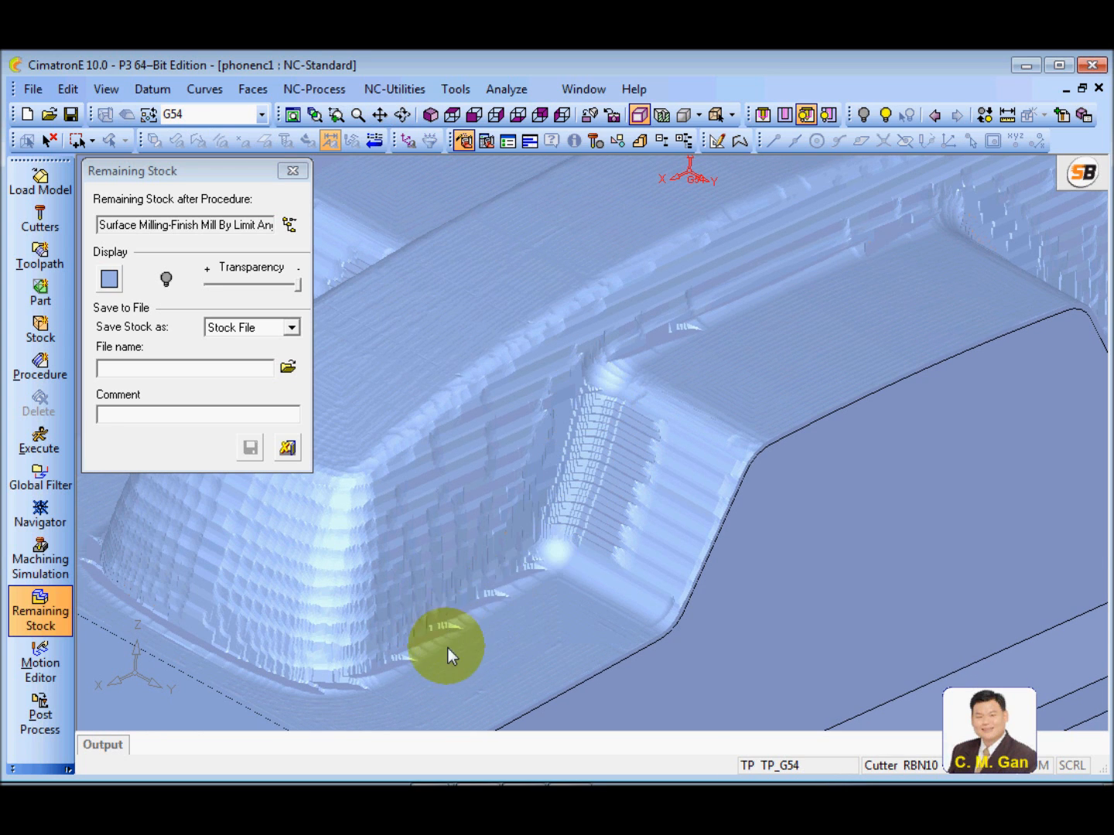
pyautogui.keyDown('ctrl'); pyautogui.moveTo(451, 650); pyautogui.dragTo(623, 548); pyautogui.keyUp('ctrl')
pyautogui.keyDown('ctrl'); pyautogui.moveTo(624, 548); pyautogui.dragTo(725, 420, button='right'); pyautogui.keyUp('ctrl')
pyautogui.keyDown('ctrl'); pyautogui.moveTo(724, 421); pyautogui.dragTo(491, 462, button='middle'); pyautogui.keyUp('ctrl')
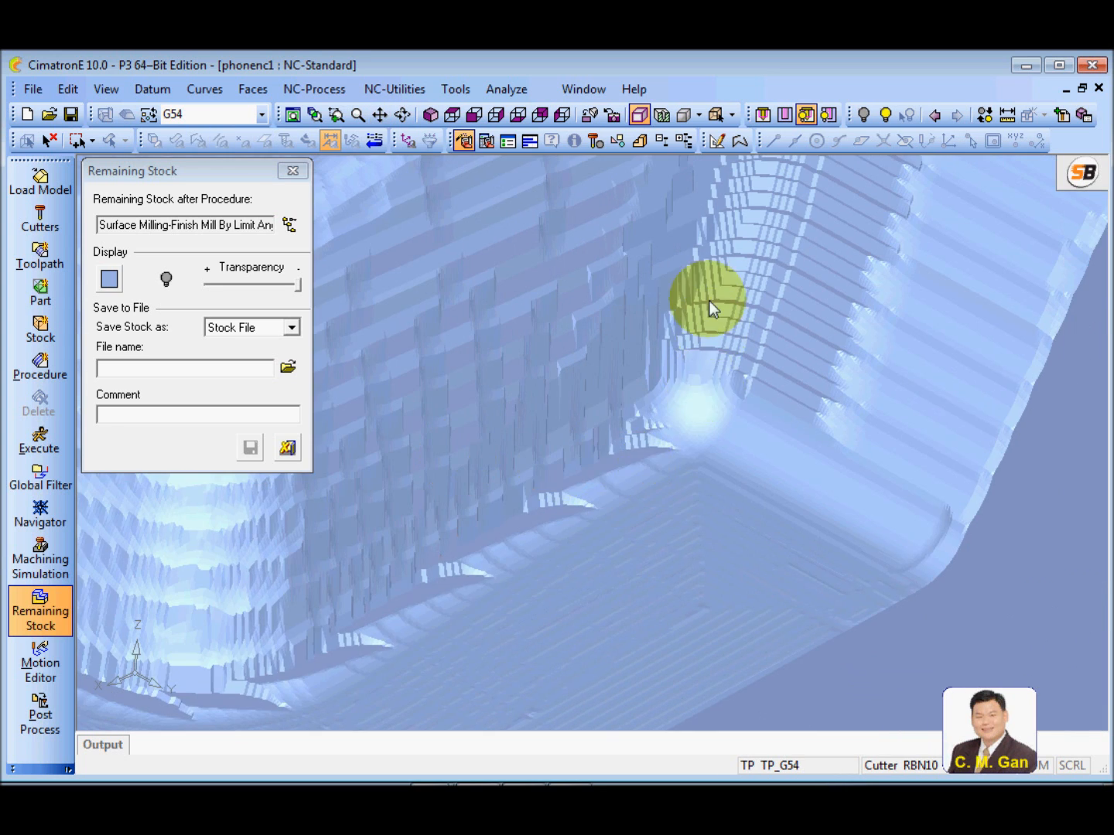
pyautogui.keyDown('ctrl'); pyautogui.moveTo(632, 415); pyautogui.dragTo(566, 497, button='right'); pyautogui.keyUp('ctrl')
pyautogui.keyDown('ctrl'); pyautogui.moveTo(566, 499); pyautogui.dragTo(537, 602, button='middle'); pyautogui.keyUp('ctrl')
pyautogui.keyDown('ctrl'); pyautogui.moveTo(649, 432); pyautogui.dragTo(631, 453); pyautogui.keyUp('ctrl')
pyautogui.keyDown('ctrl'); pyautogui.moveTo(638, 416); pyautogui.dragTo(768, 258, button='right'); pyautogui.keyUp('ctrl')
pyautogui.keyDown('ctrl'); pyautogui.moveTo(728, 469); pyautogui.dragTo(639, 537, button='middle'); pyautogui.keyUp('ctrl')
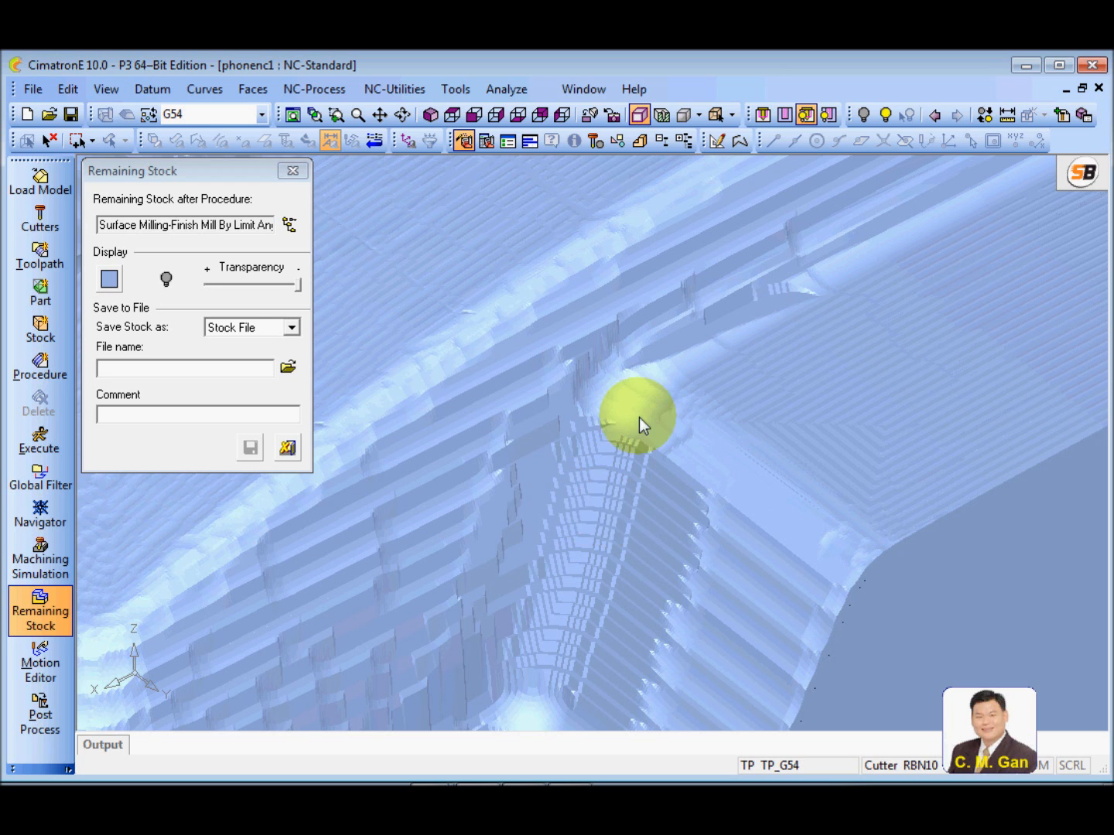
pyautogui.keyDown('ctrl'); pyautogui.moveTo(638, 417); pyautogui.dragTo(608, 490, button='right'); pyautogui.keyUp('ctrl')
pyautogui.keyDown('ctrl'); pyautogui.moveTo(598, 527); pyautogui.dragTo(625, 463, button='middle'); pyautogui.keyUp('ctrl')
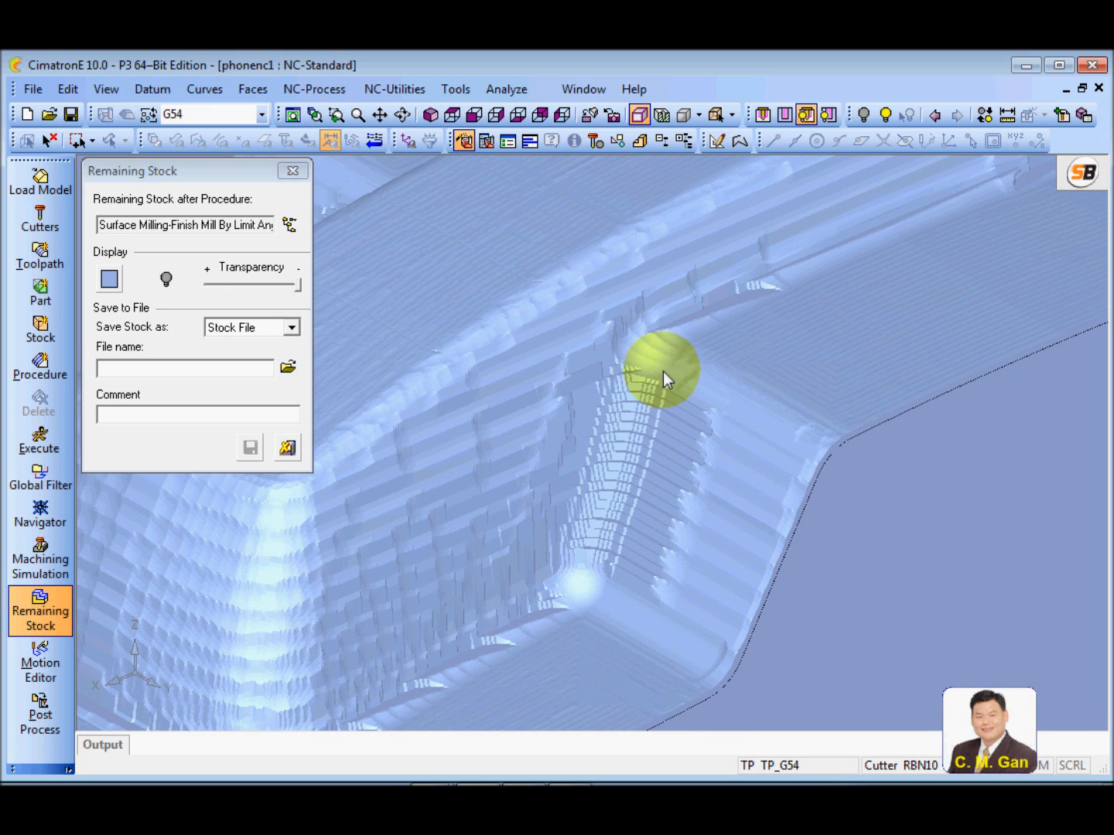
pyautogui.keyDown('ctrl'); pyautogui.moveTo(652, 361); pyautogui.dragTo(619, 422, button='right'); pyautogui.keyUp('ctrl')
pyautogui.keyDown('ctrl'); pyautogui.moveTo(618, 421); pyautogui.dragTo(620, 426); pyautogui.keyUp('ctrl')
pyautogui.keyDown('ctrl'); pyautogui.moveTo(600, 520); pyautogui.dragTo(643, 321, button='right'); pyautogui.keyUp('ctrl')
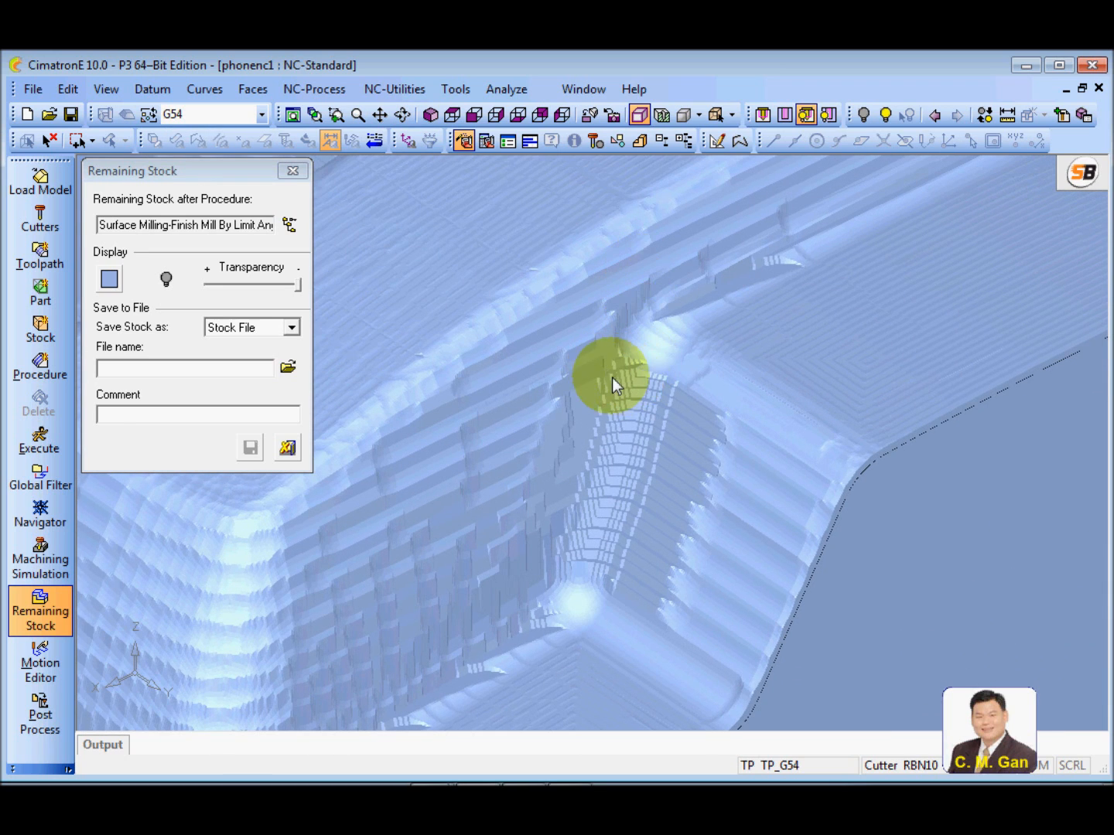
pyautogui.keyDown('ctrl'); pyautogui.moveTo(615, 415); pyautogui.dragTo(639, 413); pyautogui.keyUp('ctrl')
pyautogui.click(287, 449)
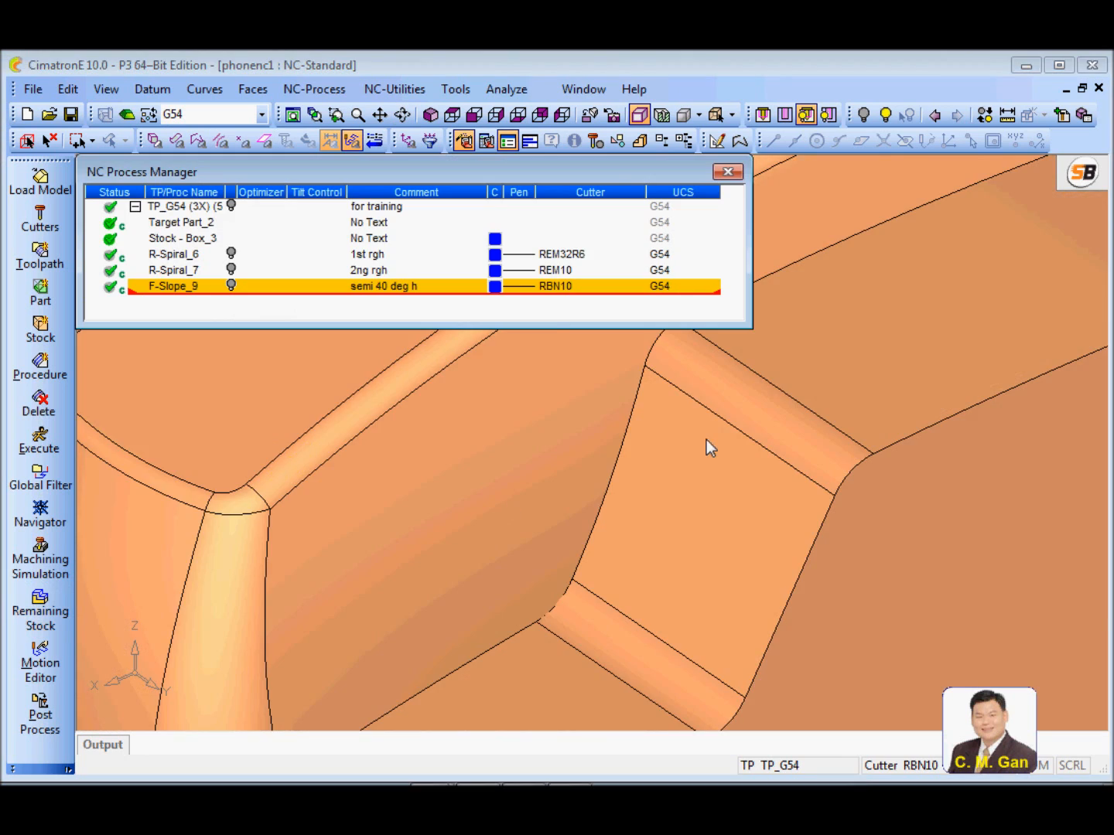
# Create a new ball cutter based on RBN10 and name it RBN8
pyautogui.keyDown('ctrl'); pyautogui.moveTo(791, 412); pyautogui.dragTo(650, 493, button='right'); pyautogui.keyUp('ctrl')
pyautogui.keyDown('ctrl'); pyautogui.moveTo(650, 494); pyautogui.dragTo(671, 522, button='middle'); pyautogui.keyUp('ctrl')
pyautogui.keyDown('ctrl'); pyautogui.moveTo(673, 522); pyautogui.dragTo(674, 437); pyautogui.keyUp('ctrl')
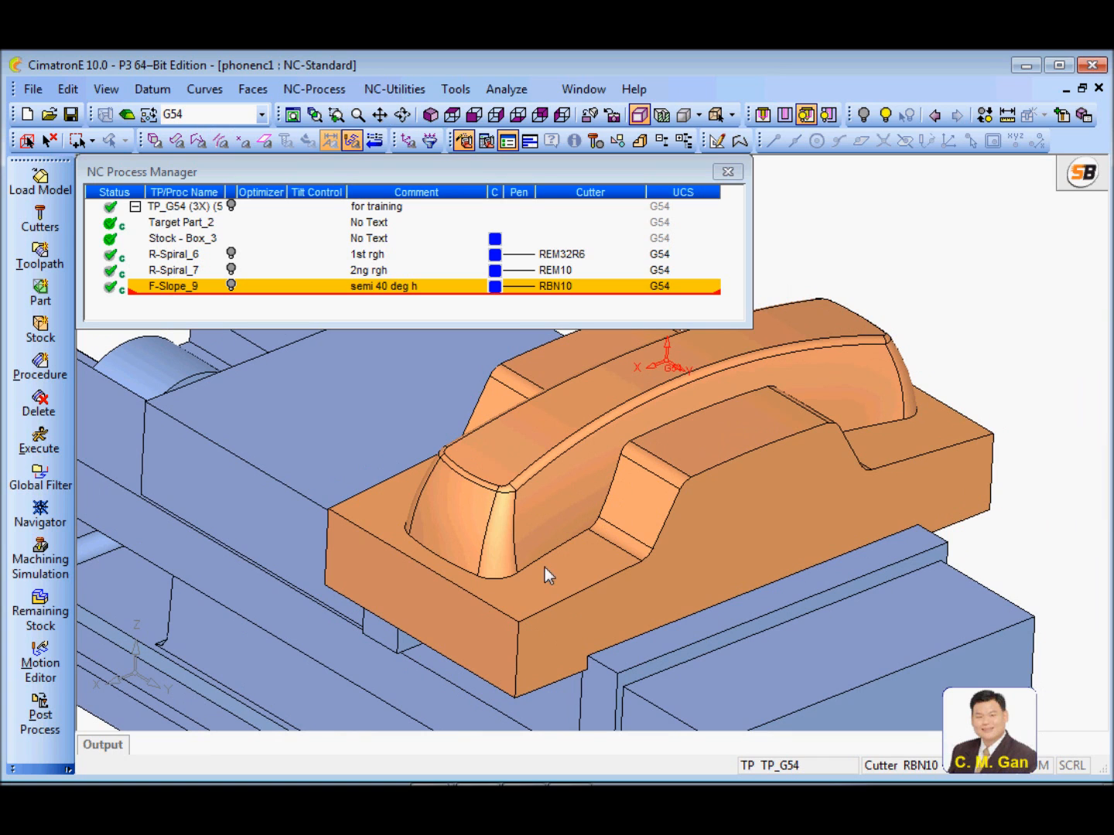
pyautogui.keyDown('ctrl'); pyautogui.moveTo(726, 457); pyautogui.dragTo(735, 377, button='right'); pyautogui.keyUp('ctrl')
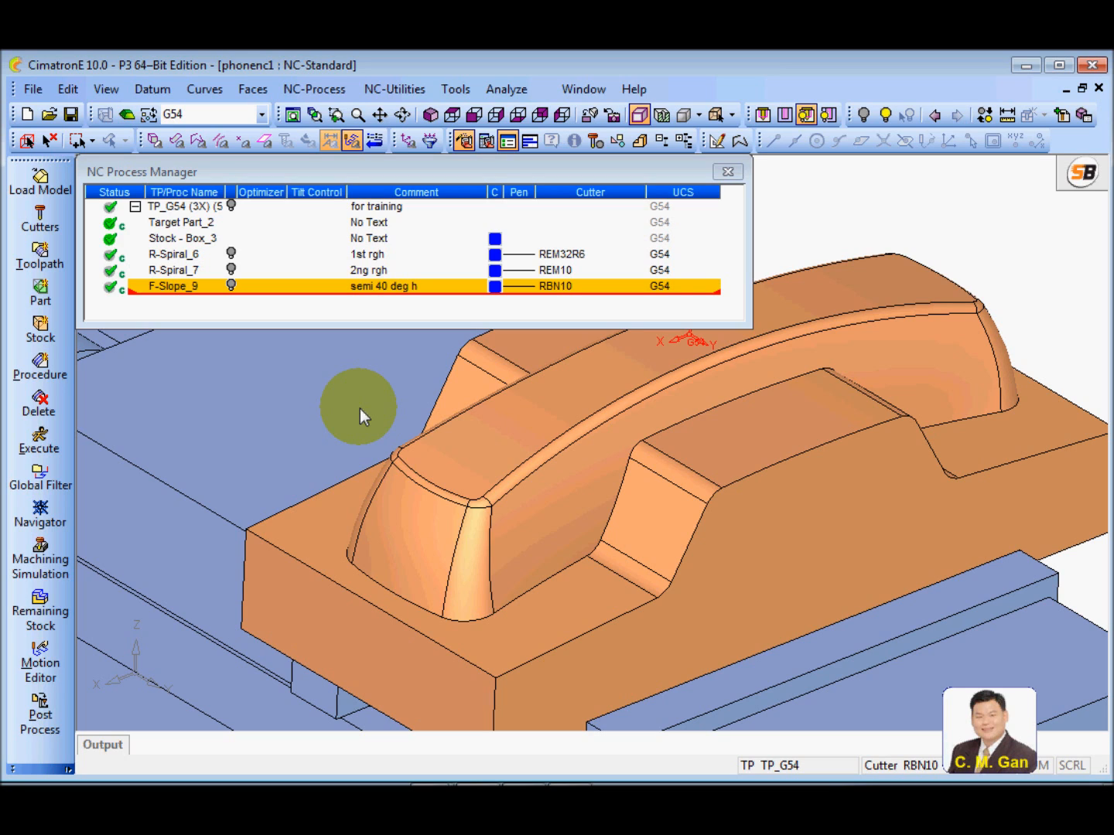
pyautogui.scroll(-1, 477, 529)
pyautogui.scroll(2, 477, 529)
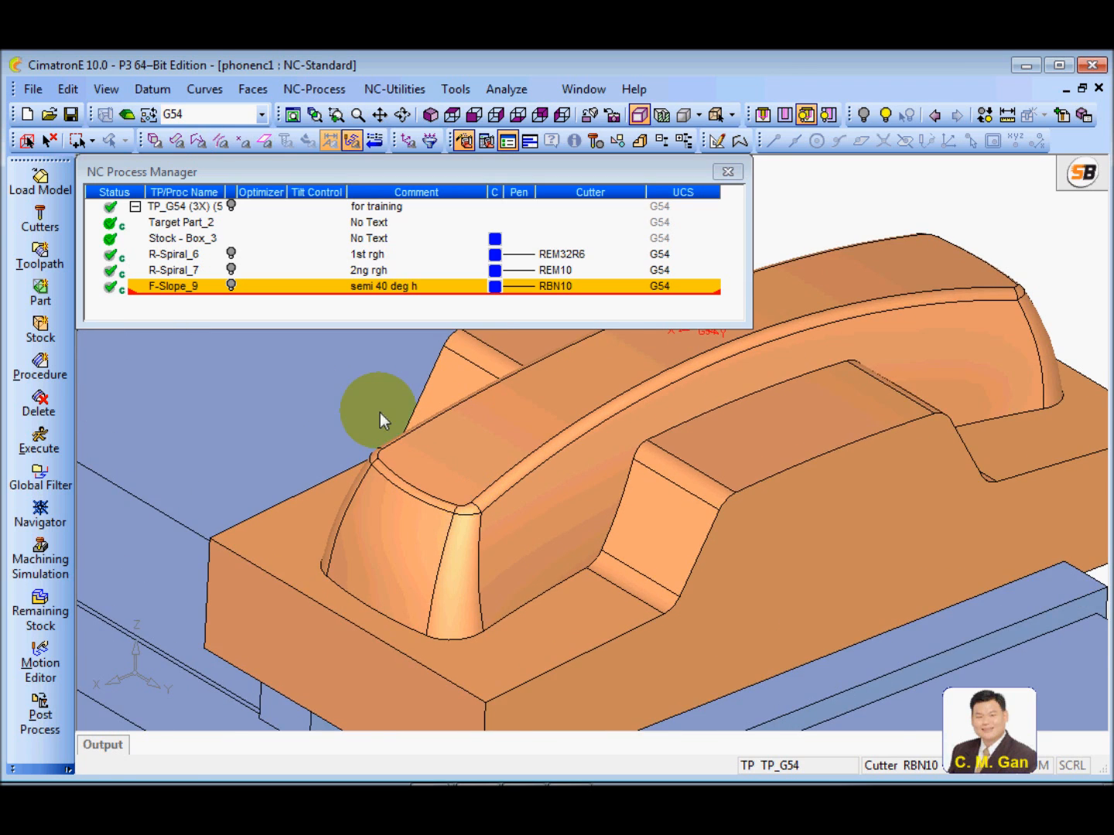
pyautogui.scroll(-2, 381, 420)
pyautogui.click(39, 219)
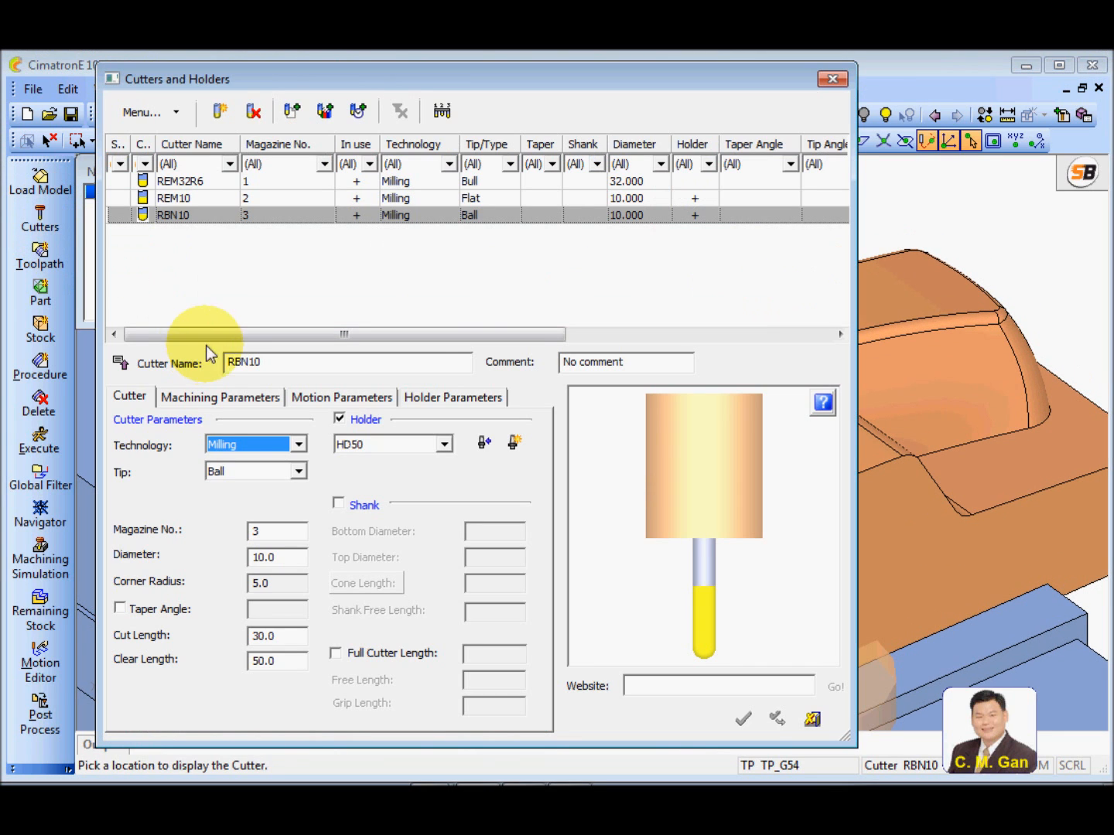
pyautogui.click(219, 111)
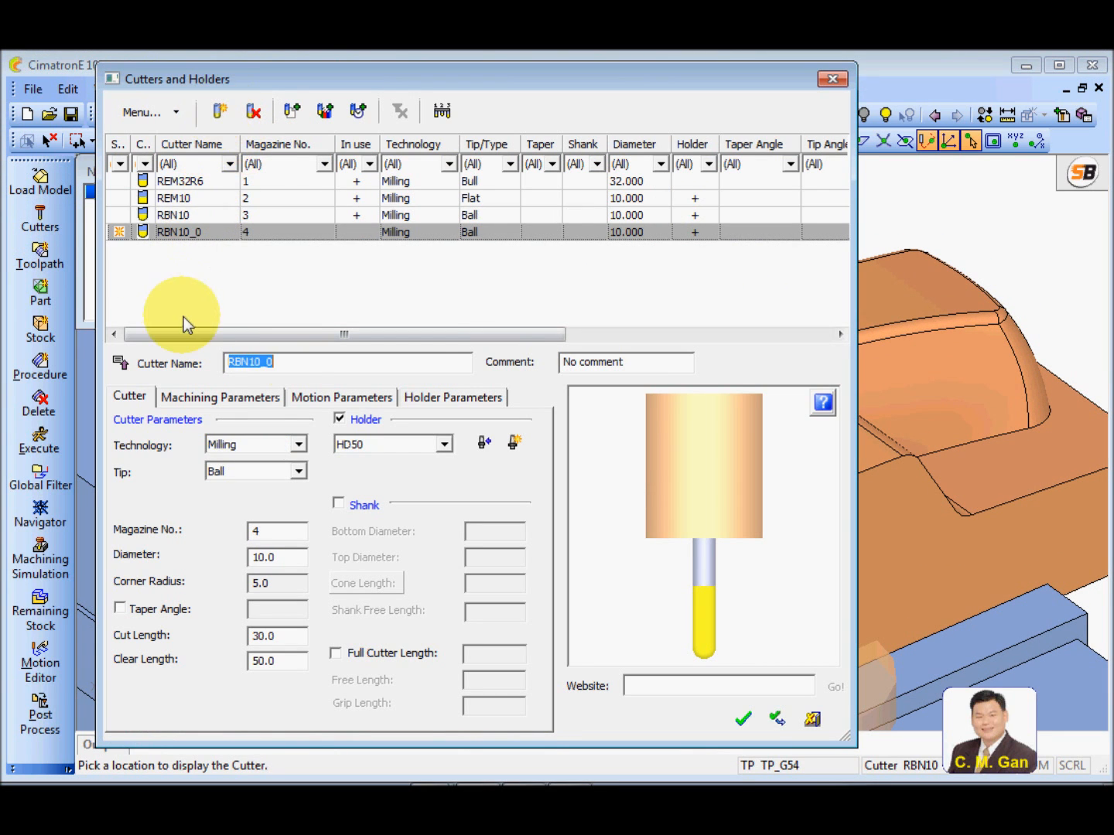
pyautogui.write('RBN')
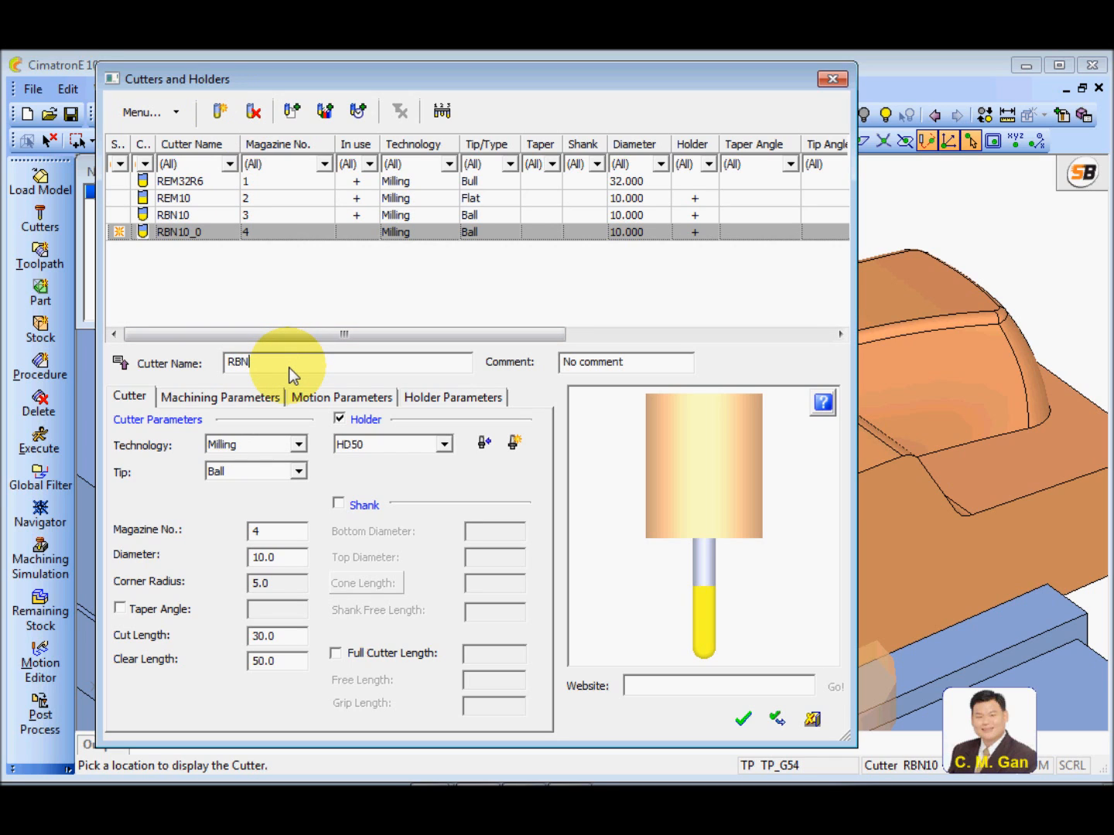
pyautogui.write('8')
# Set the RBN8 cutter's diameter to 8 mm, and save the cutter to the cutter list
pyautogui.click(293, 561)
pyautogui.write('10')
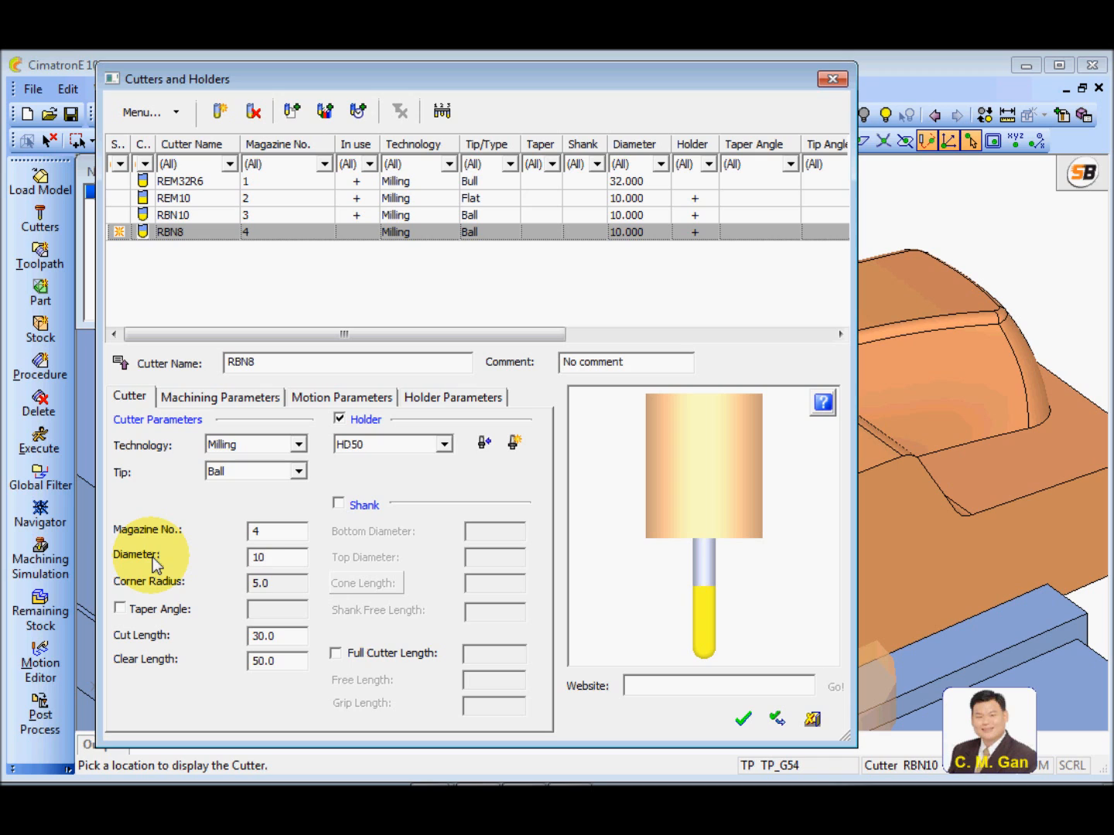
pyautogui.write('.0')
pyautogui.doubleClick(293, 561)
pyautogui.write('8')
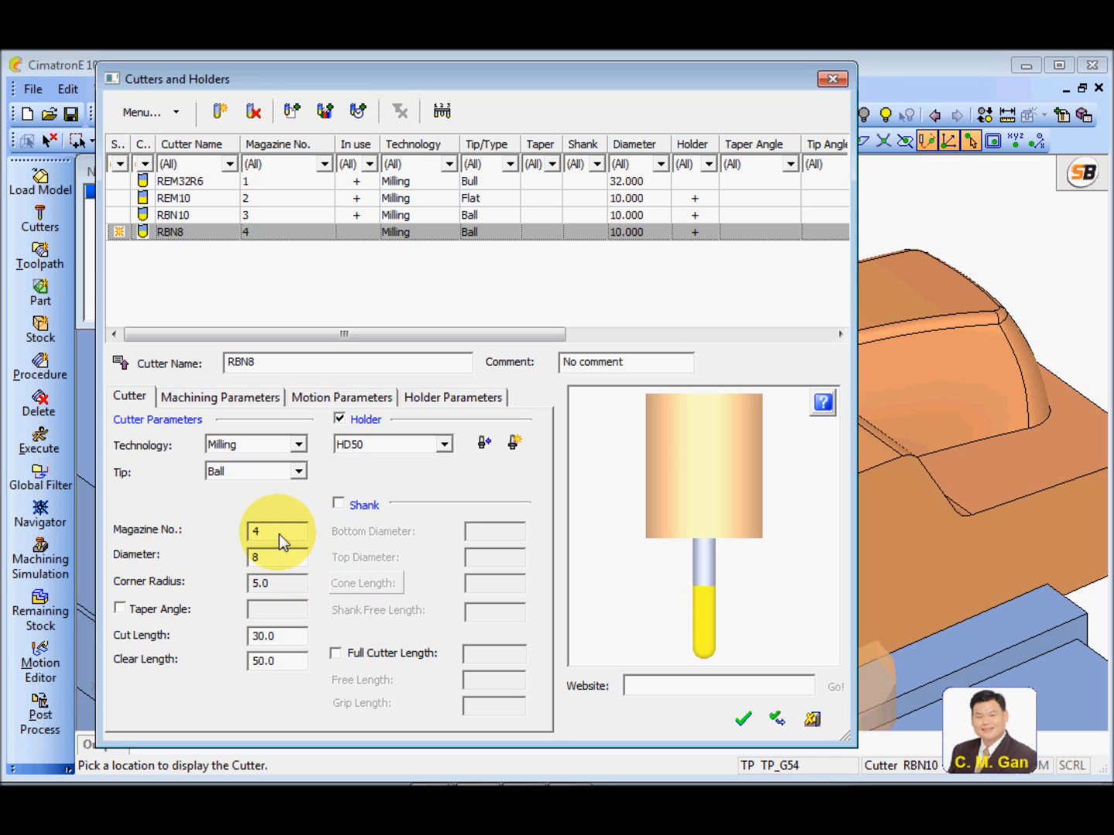
pyautogui.write('.0')
pyautogui.press('Return')
pyautogui.click(285, 590)
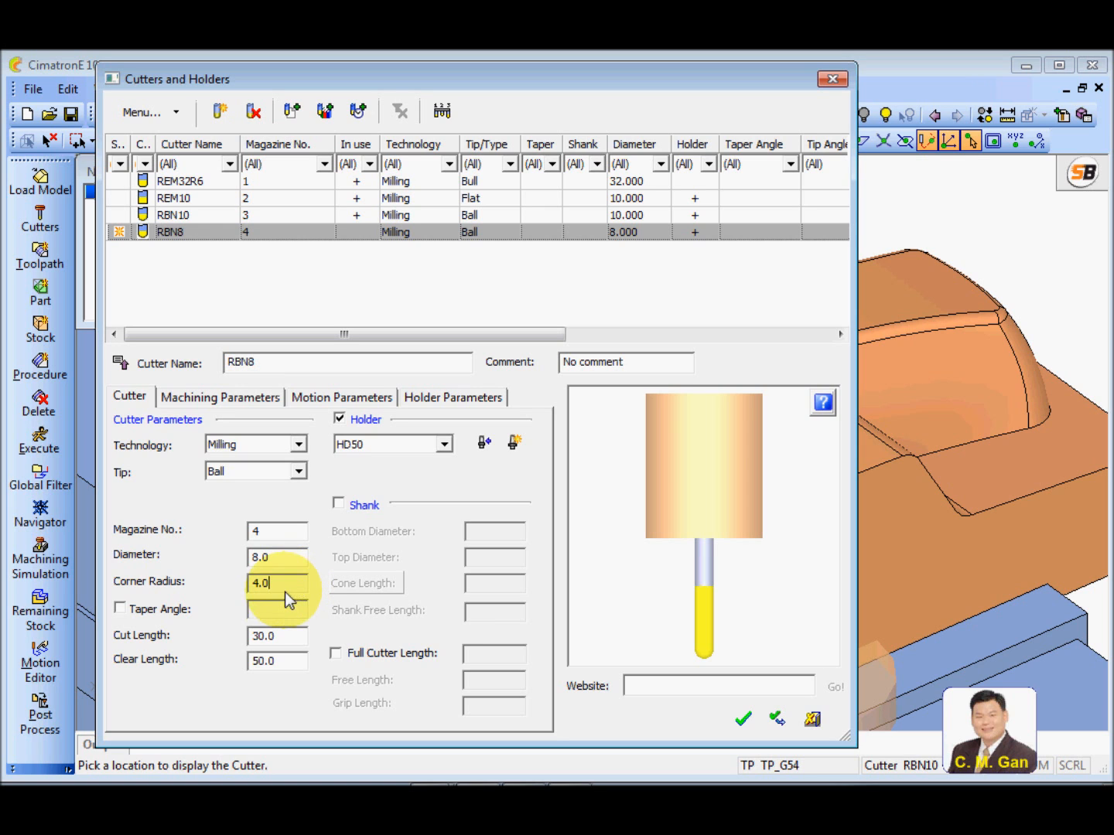
pyautogui.click(286, 664)
pyautogui.click(776, 720)
pyautogui.click(812, 720)
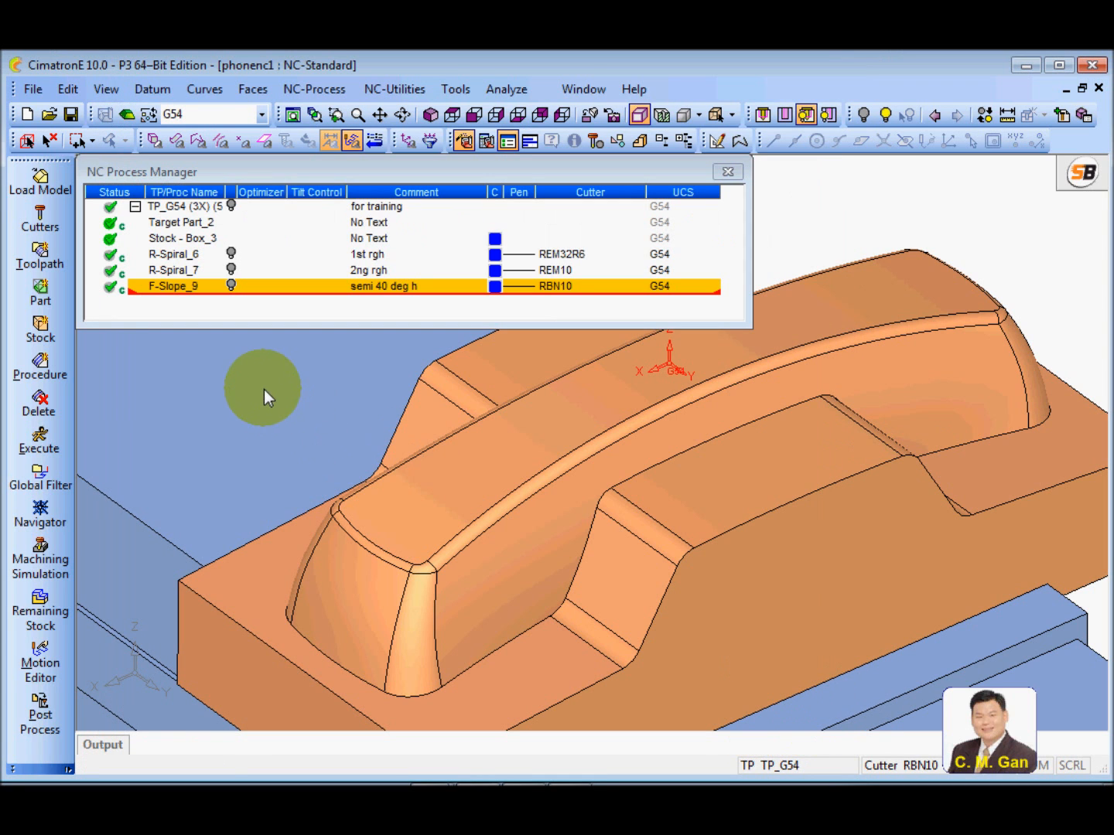
pyautogui.scroll(-2, 496, 467)
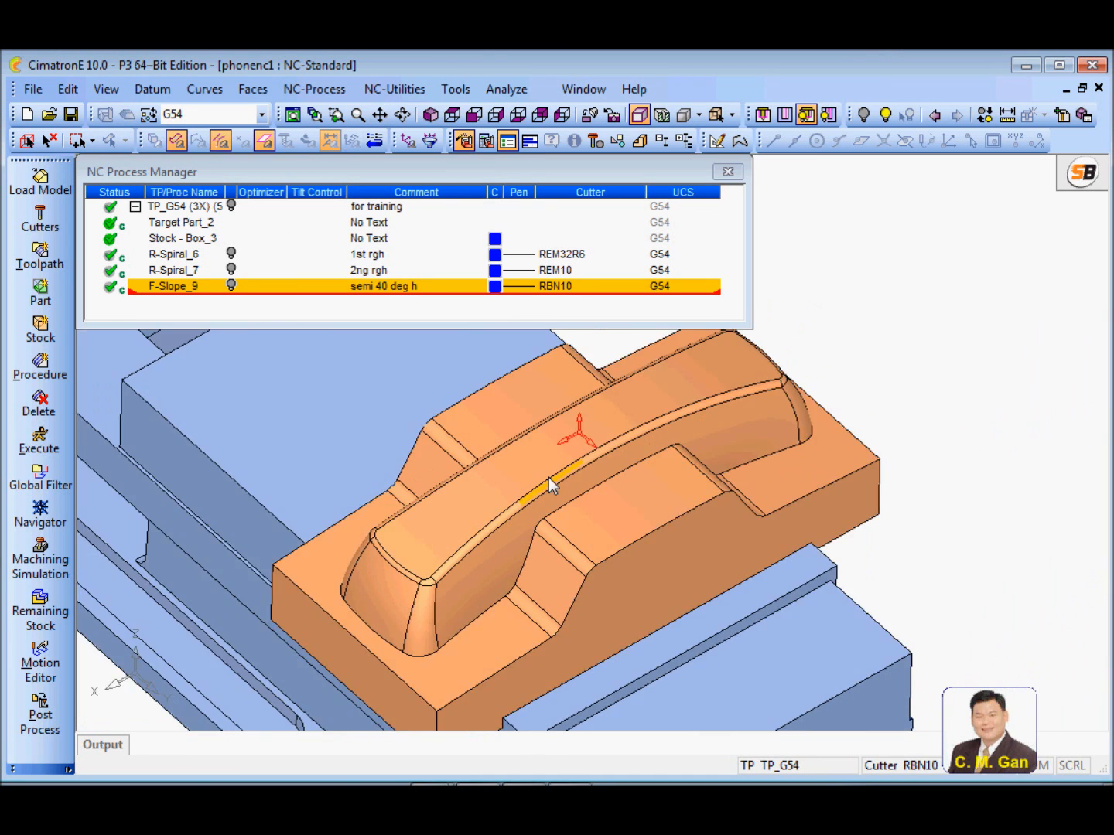
pyautogui.scroll(3, 547, 464)
pyautogui.moveTo(542, 454)
pyautogui.mouseDown(button='middle')
pyautogui.moveTo(553, 423)
pyautogui.moveTo(532, 467)
pyautogui.mouseUp(button='middle')
pyautogui.scroll(-1, 589, 456)
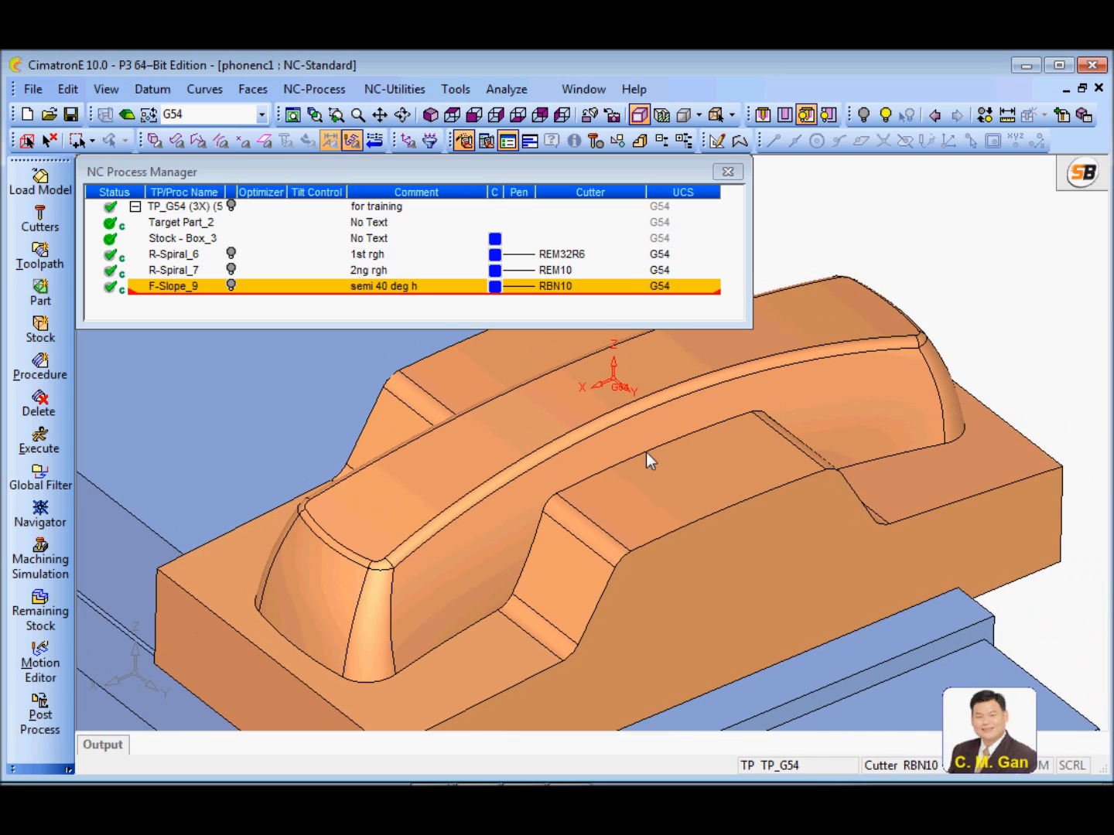
pyautogui.click(207, 318)
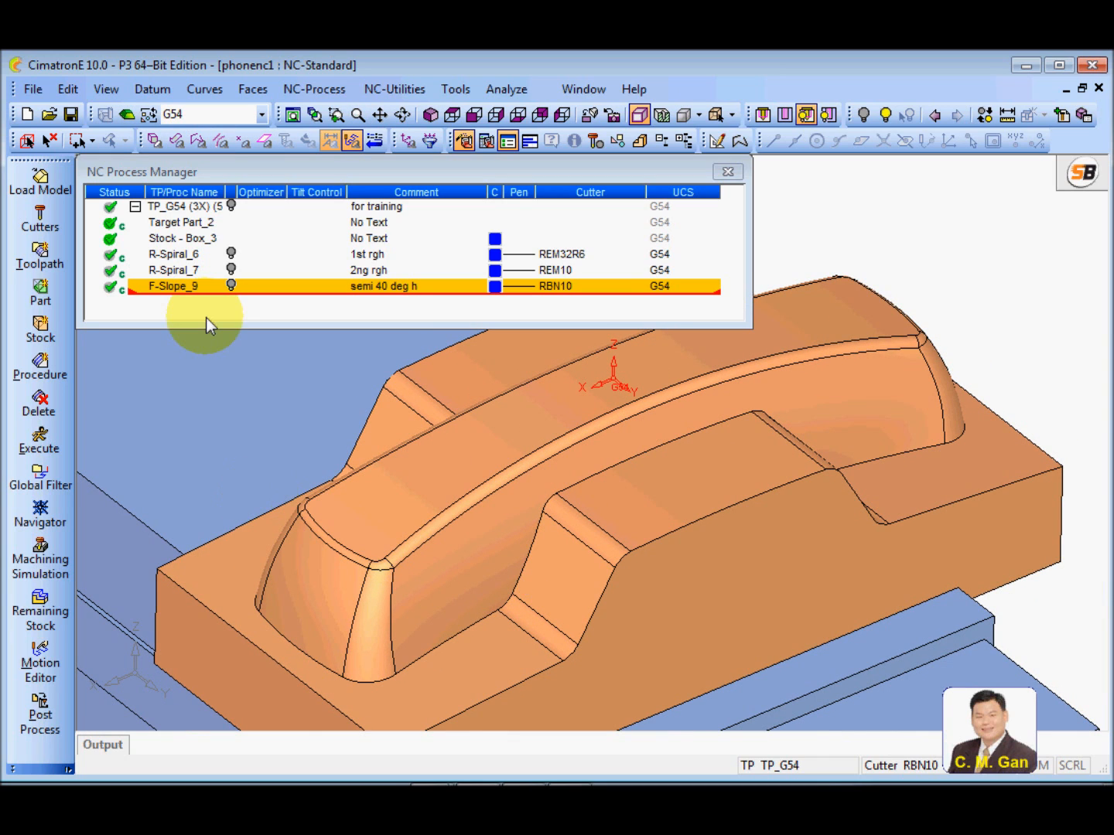
# Start a new milling procedure in the active toolpath and assign the RBN8 ball cutter to it
pyautogui.moveTo(749, 325); pyautogui.dragTo(748, 382)
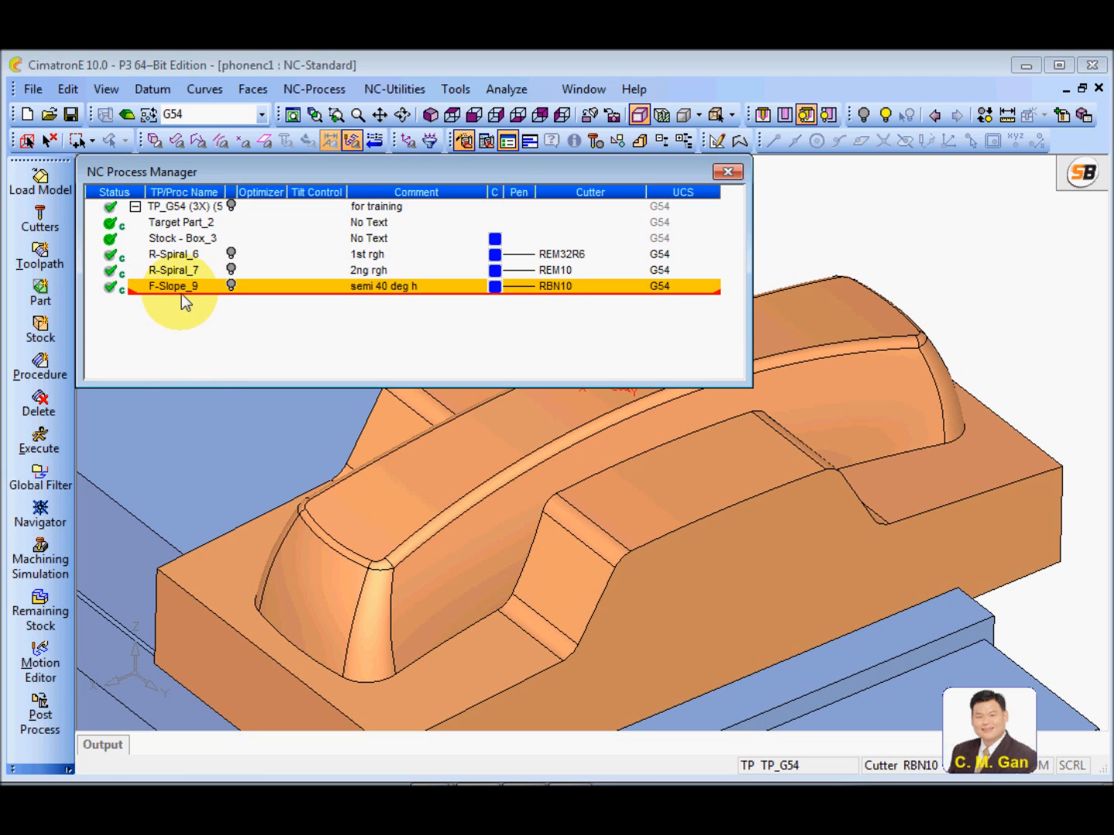
pyautogui.click(43, 372)
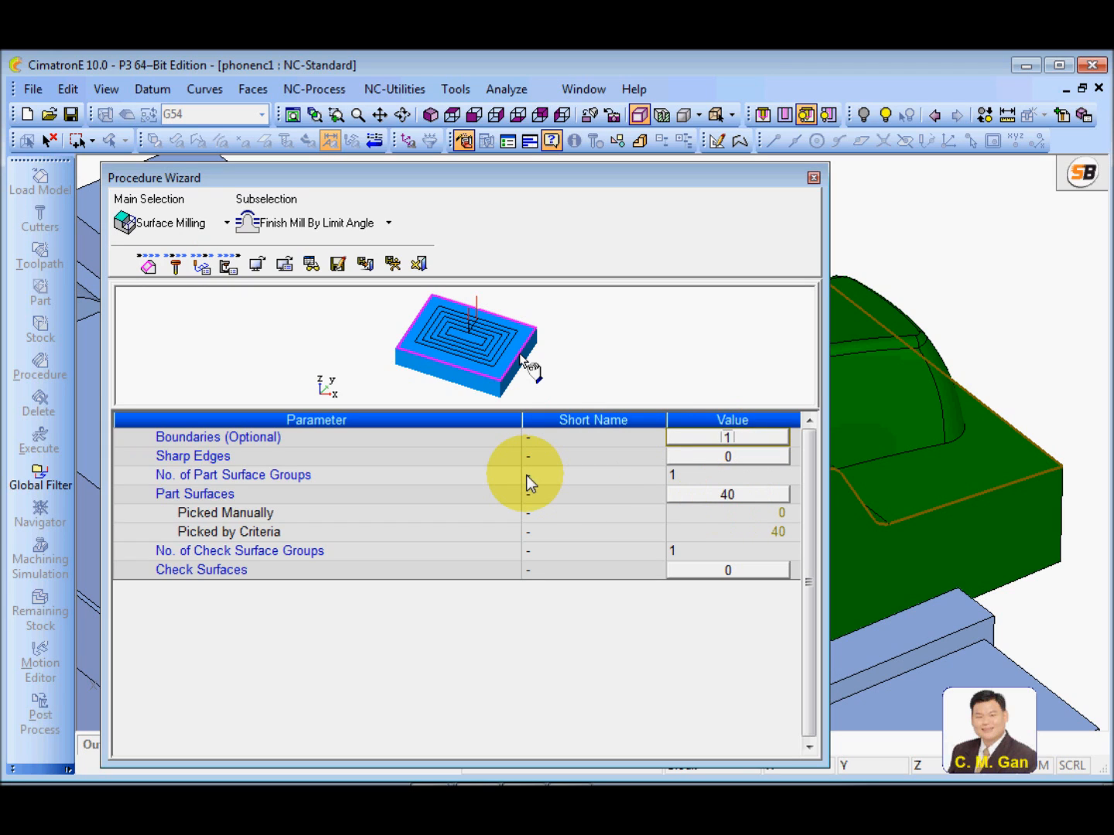
pyautogui.click(175, 268)
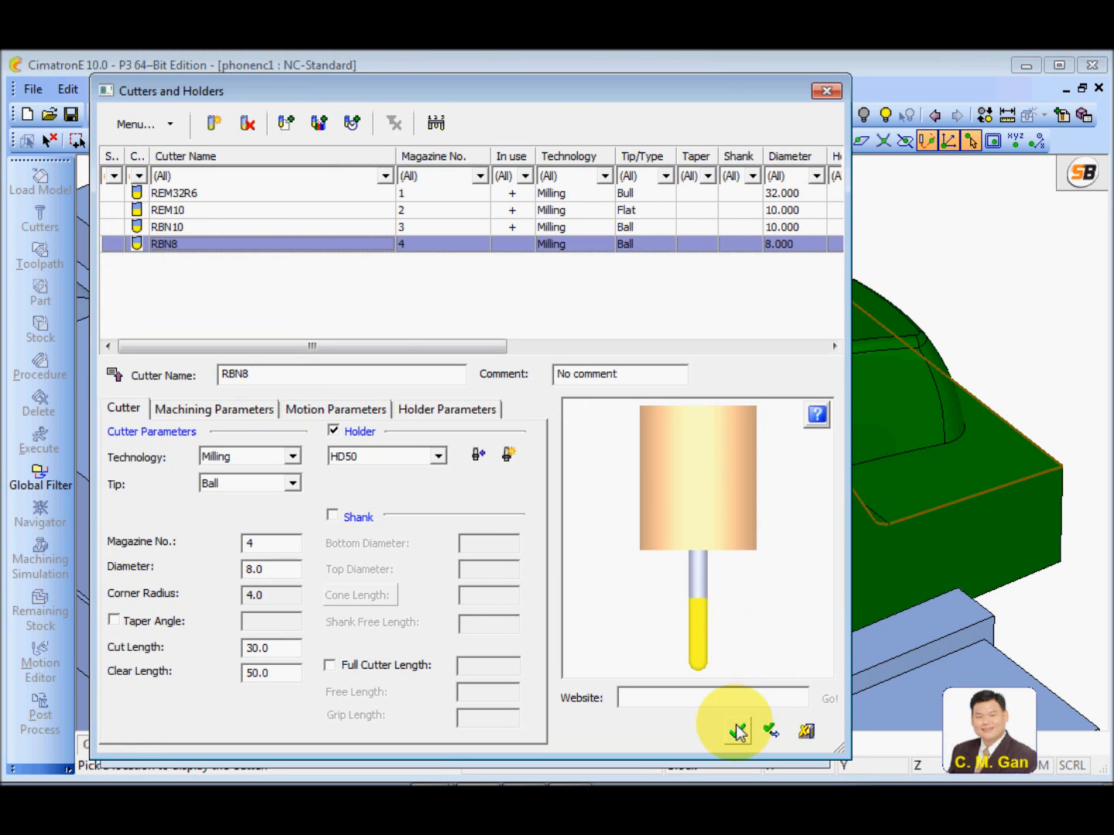
pyautogui.click(737, 731)
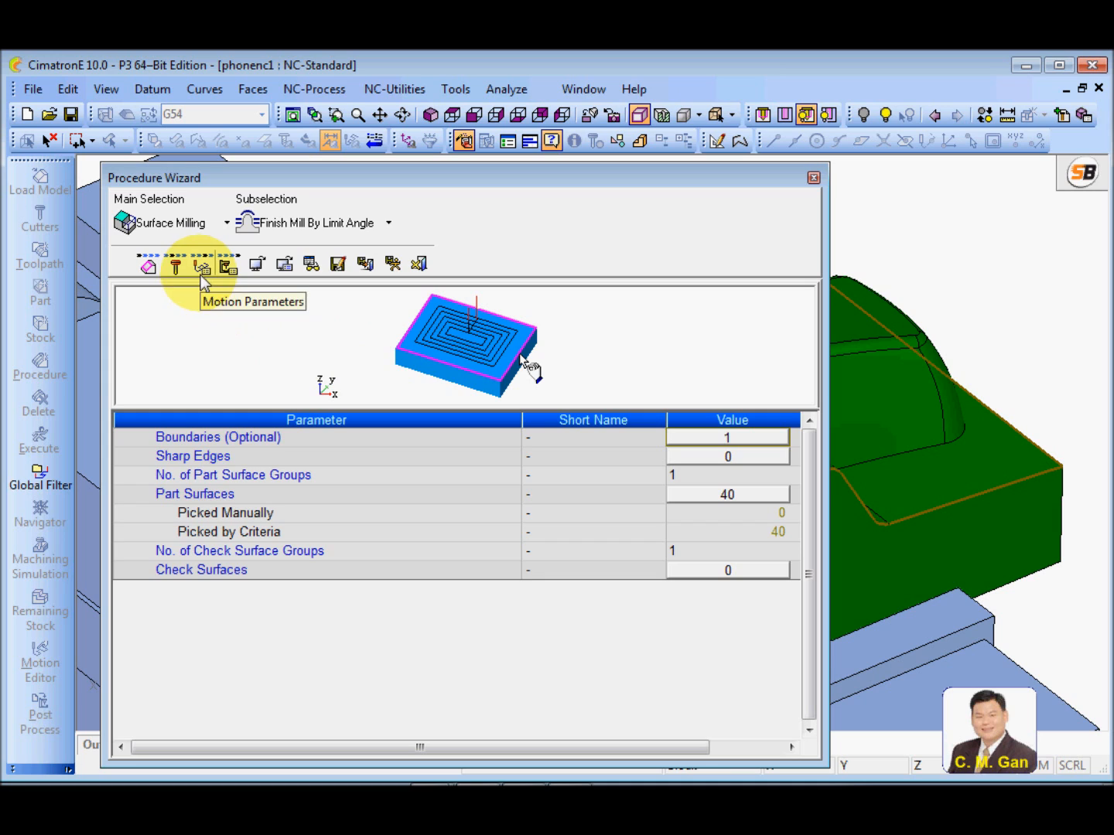
# Change the procedure type to Remachine with the Pencil strategy, and keep RBN8 as its cutter
pyautogui.click(171, 223)
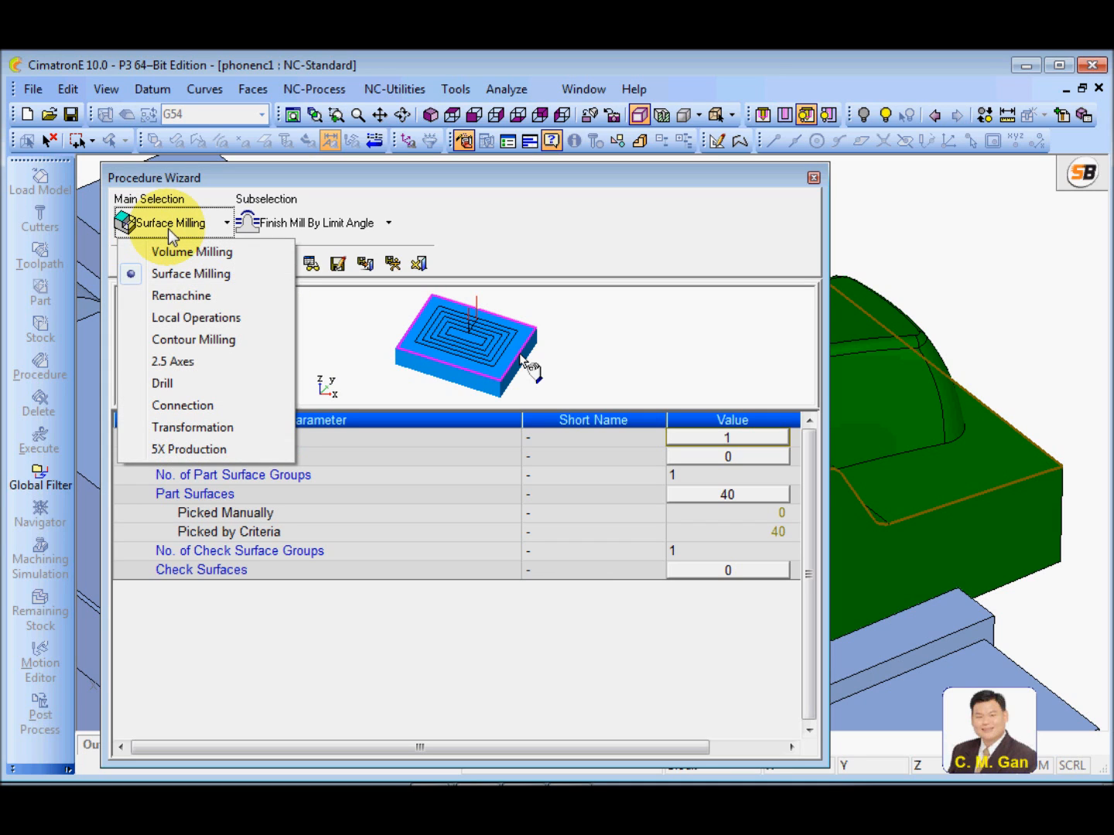
pyautogui.click(181, 296)
pyautogui.click(331, 231)
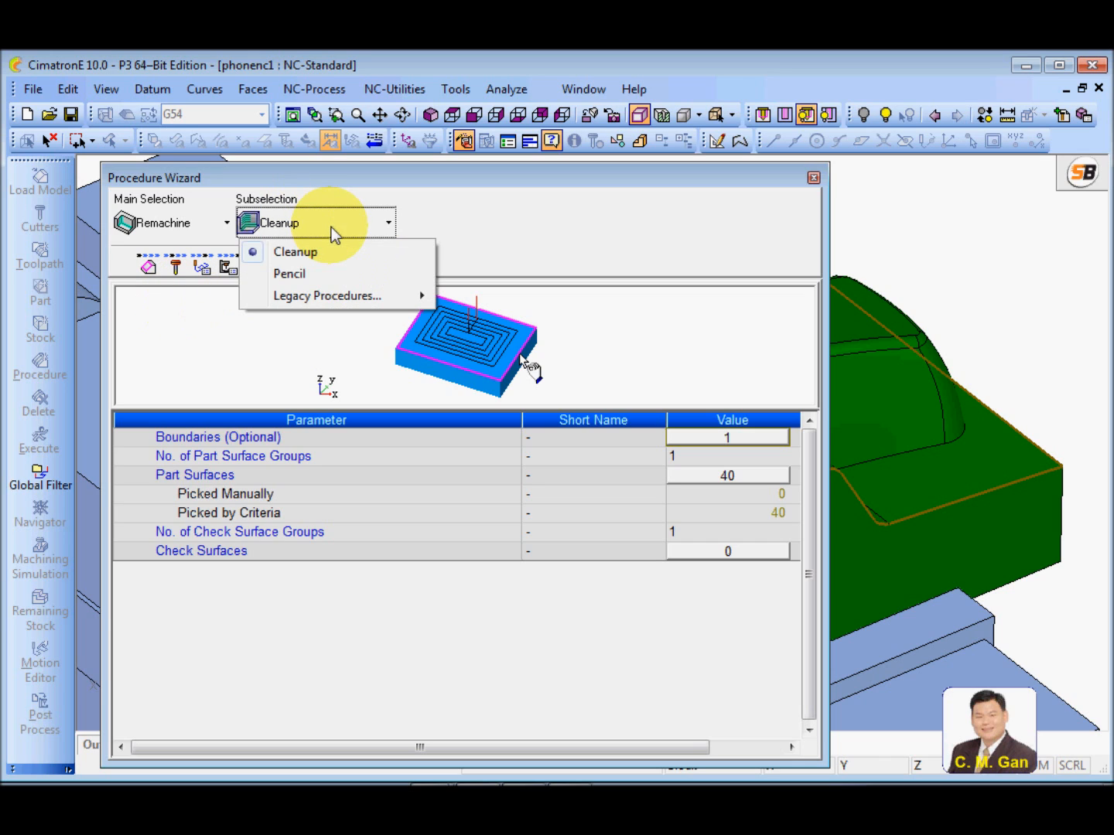
pyautogui.click(297, 274)
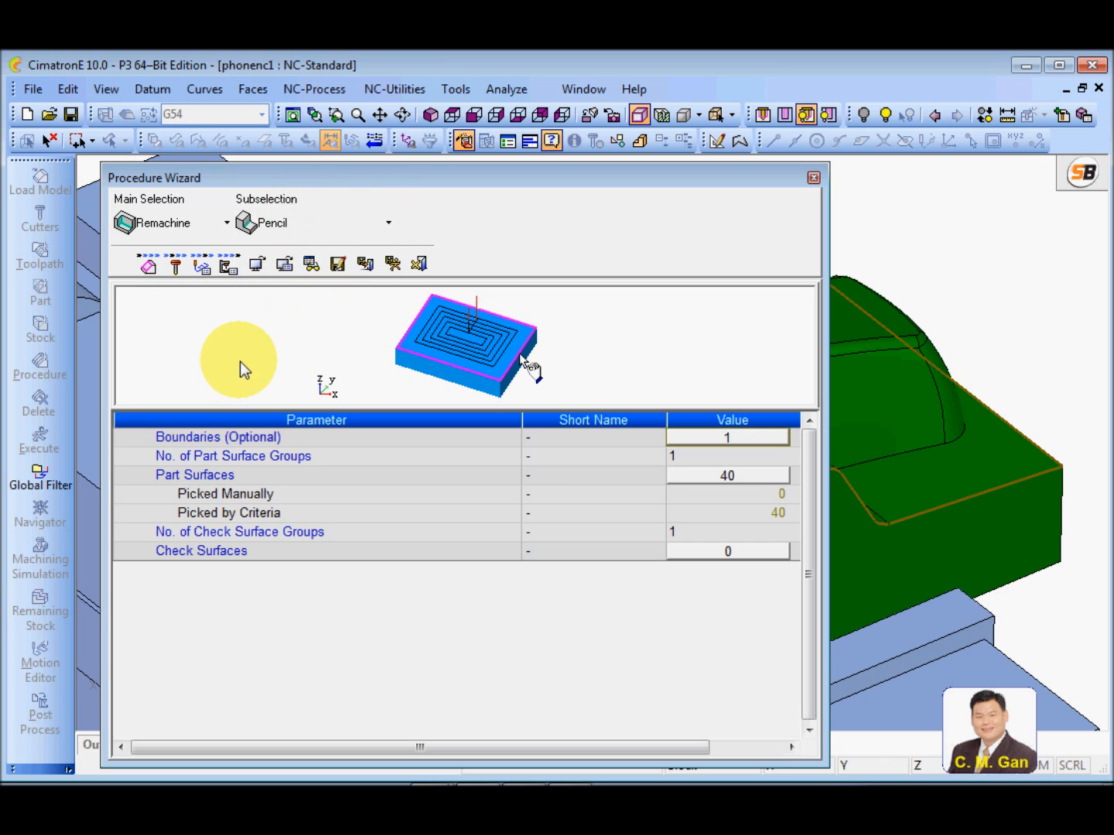
pyautogui.click(178, 271)
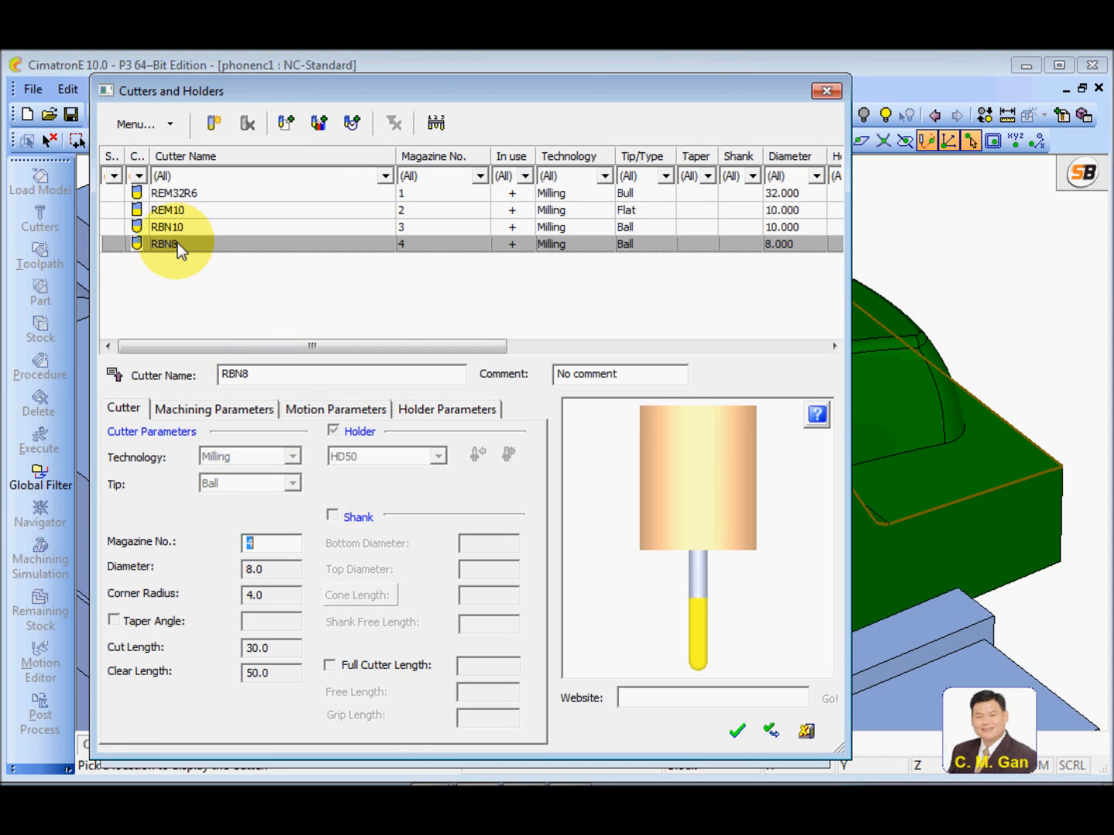
pyautogui.doubleClick(178, 242)
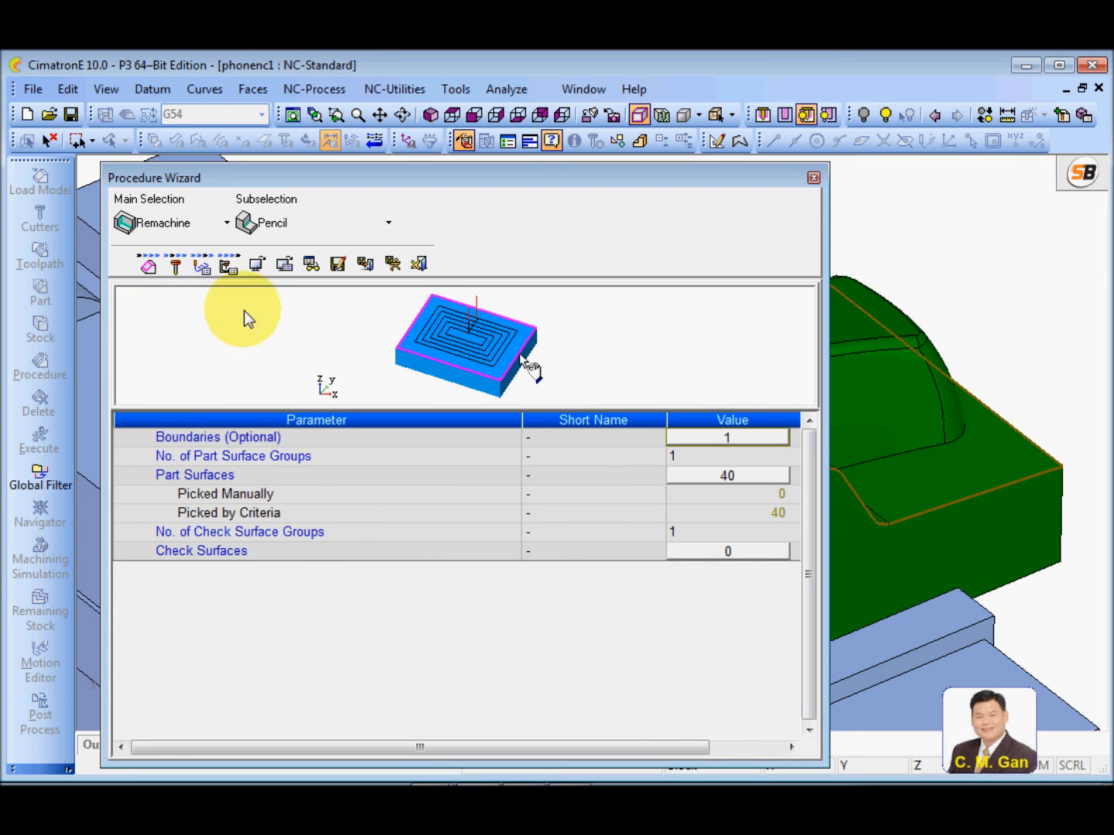
# Define the pencil tool trajectory with Climb horizontal areas, a slope limit angle of 40, and Both: Up & Down vertical areas
pyautogui.click(201, 265)
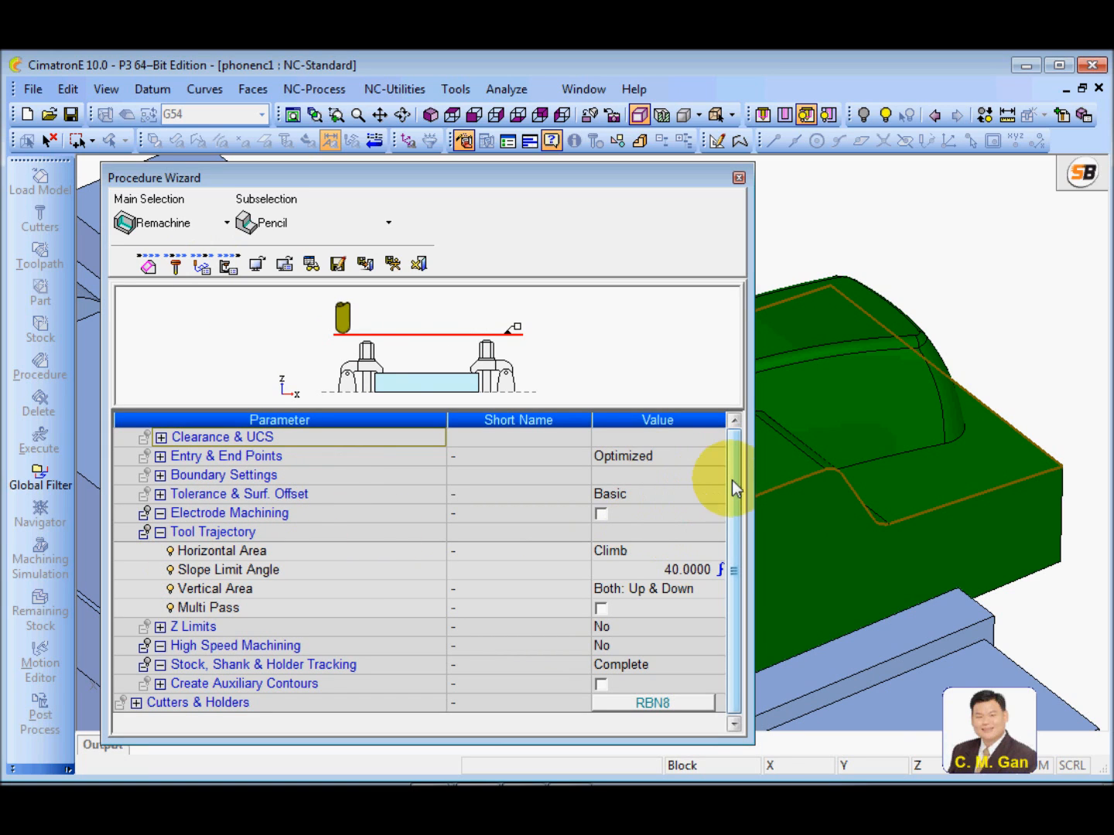
pyautogui.click(324, 572)
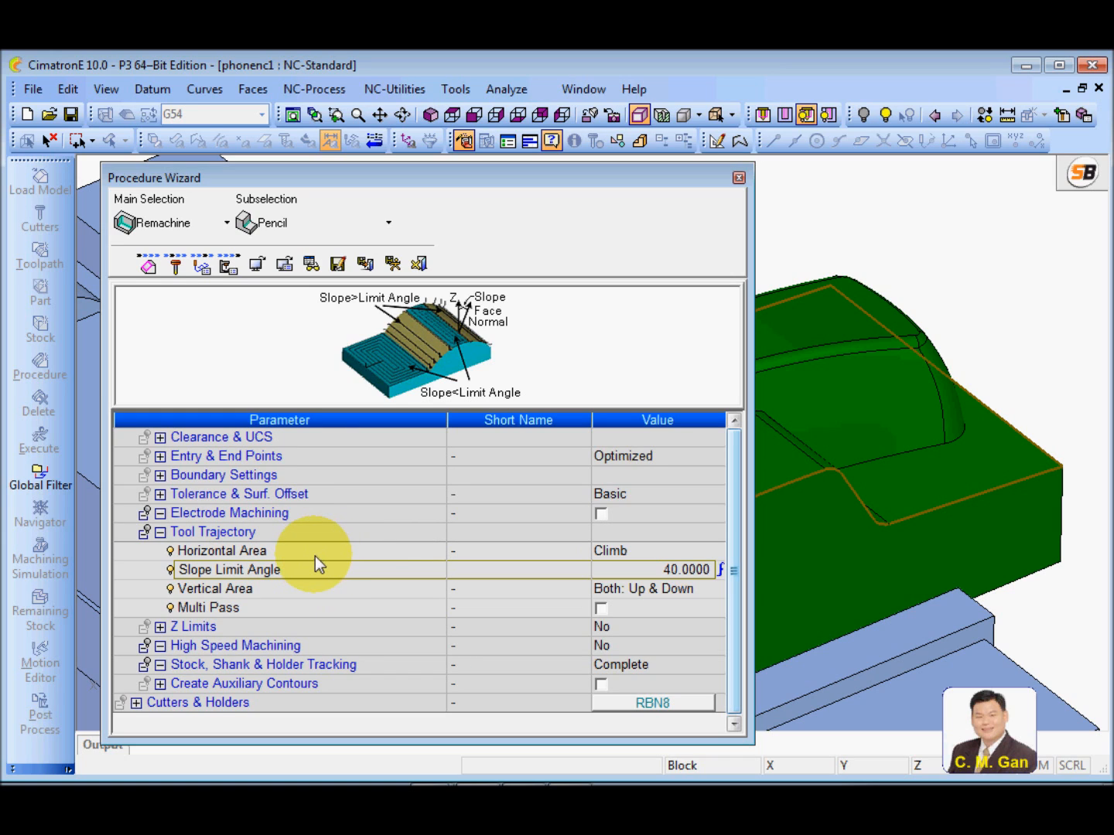
pyautogui.click(422, 552)
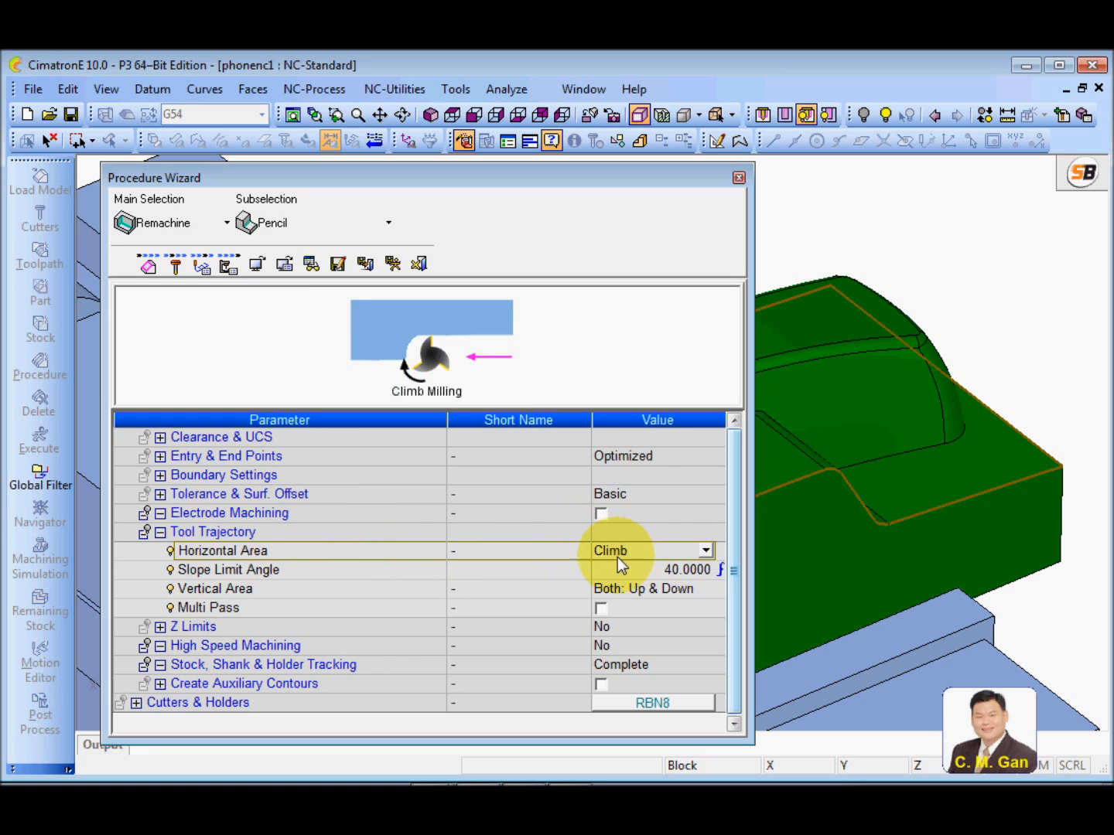
pyautogui.click(356, 576)
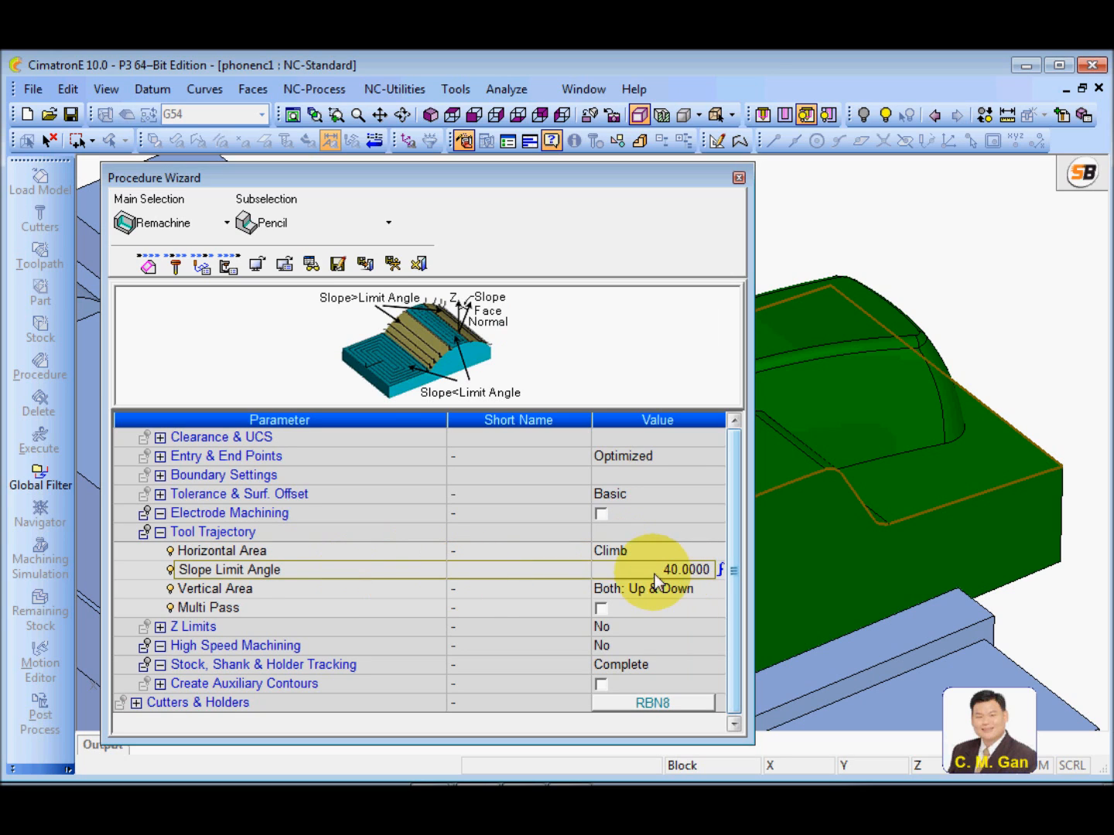
pyautogui.click(608, 574)
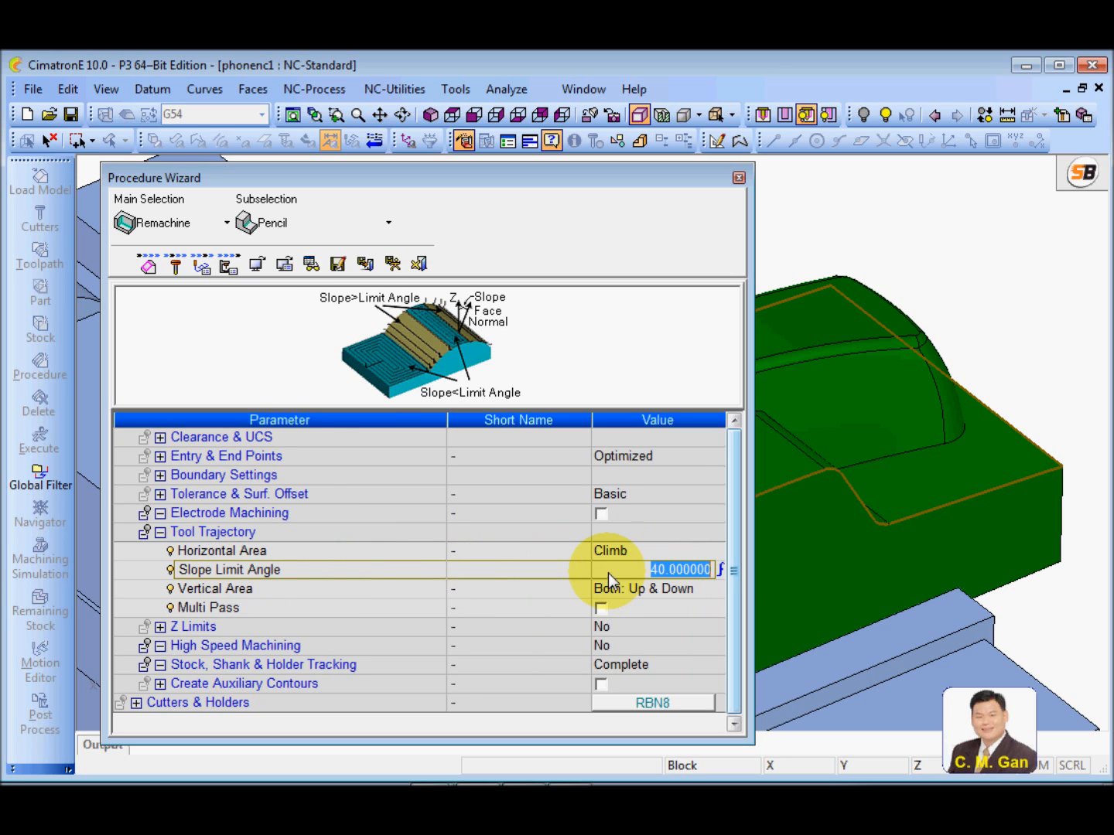
pyautogui.click(541, 574)
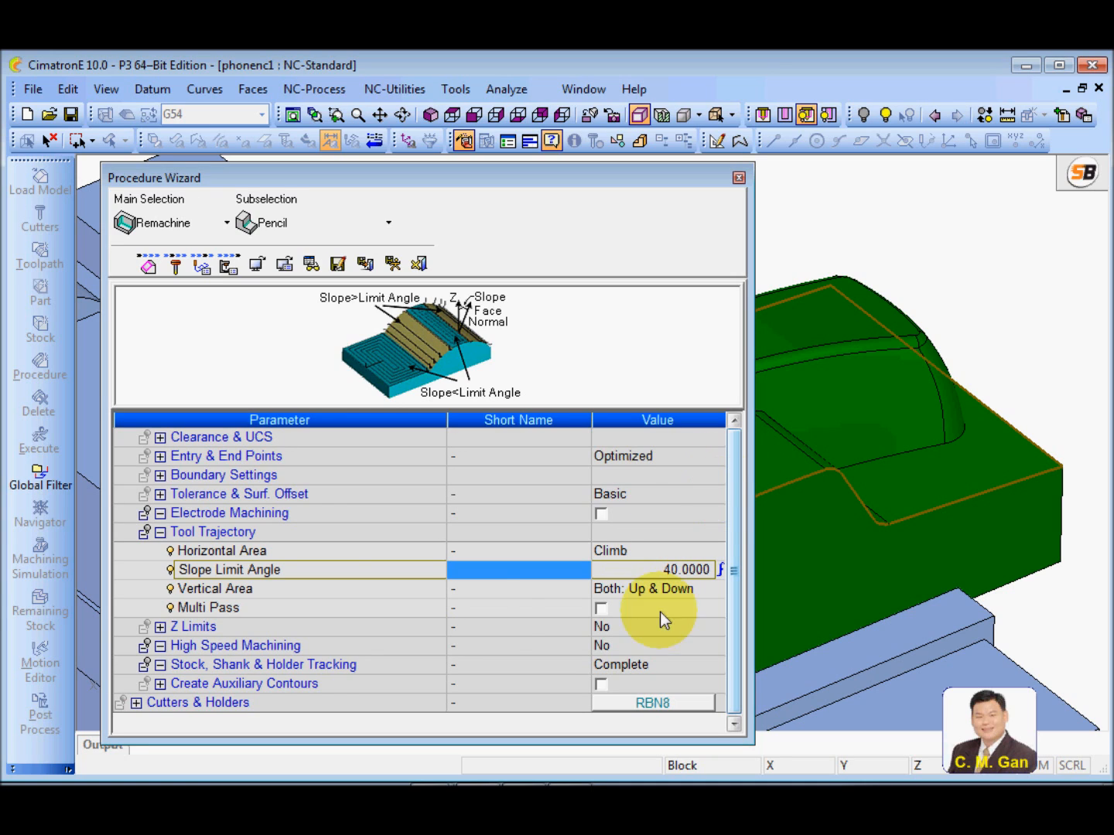
pyautogui.click(334, 592)
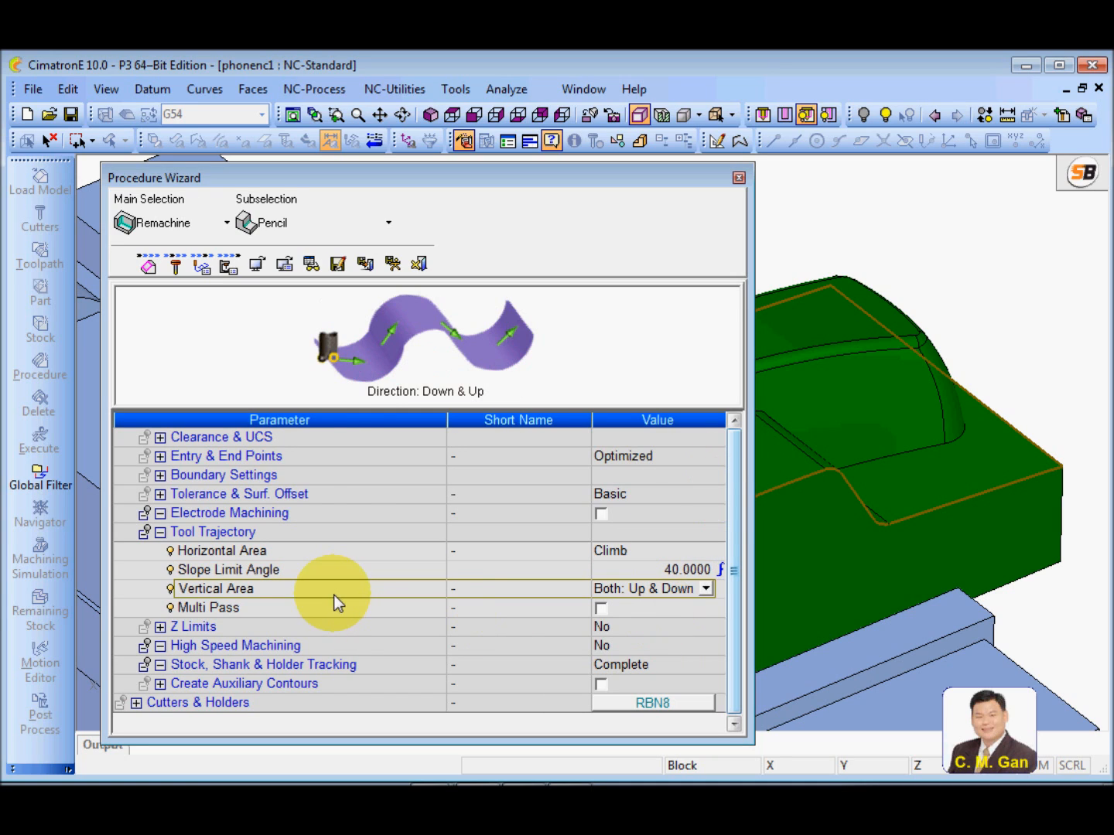
pyautogui.click(706, 590)
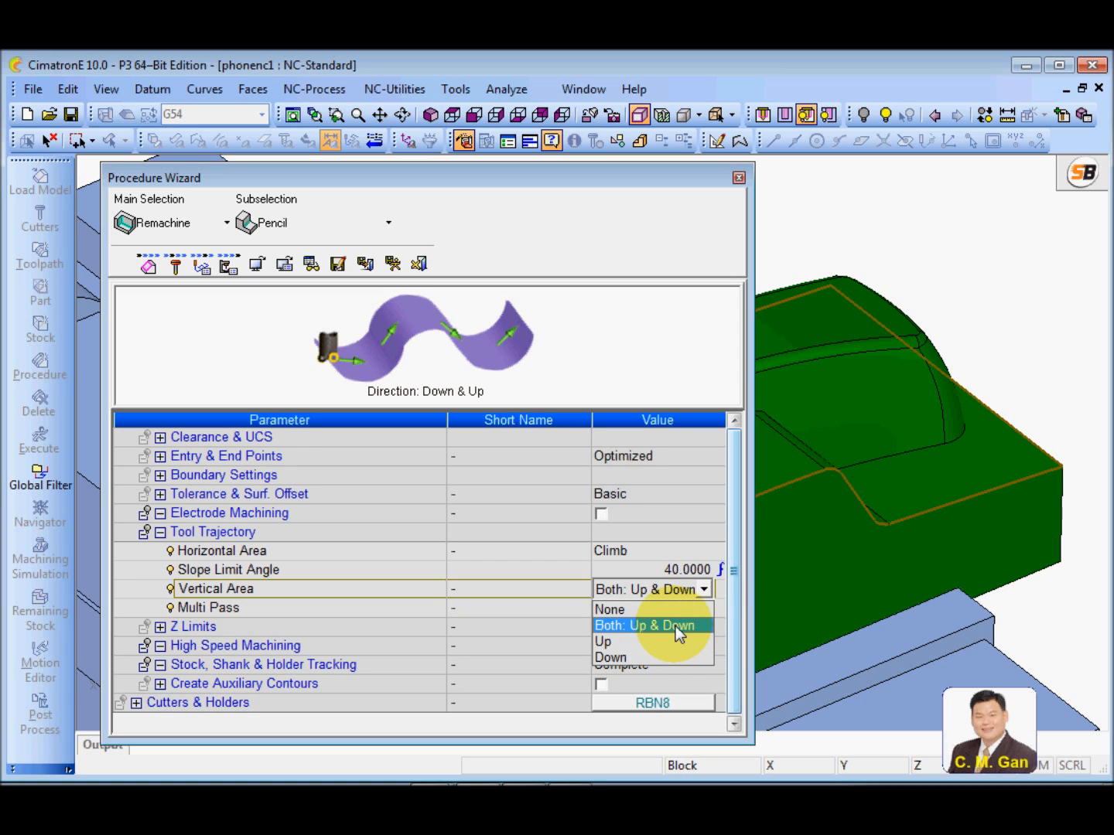
pyautogui.click(618, 625)
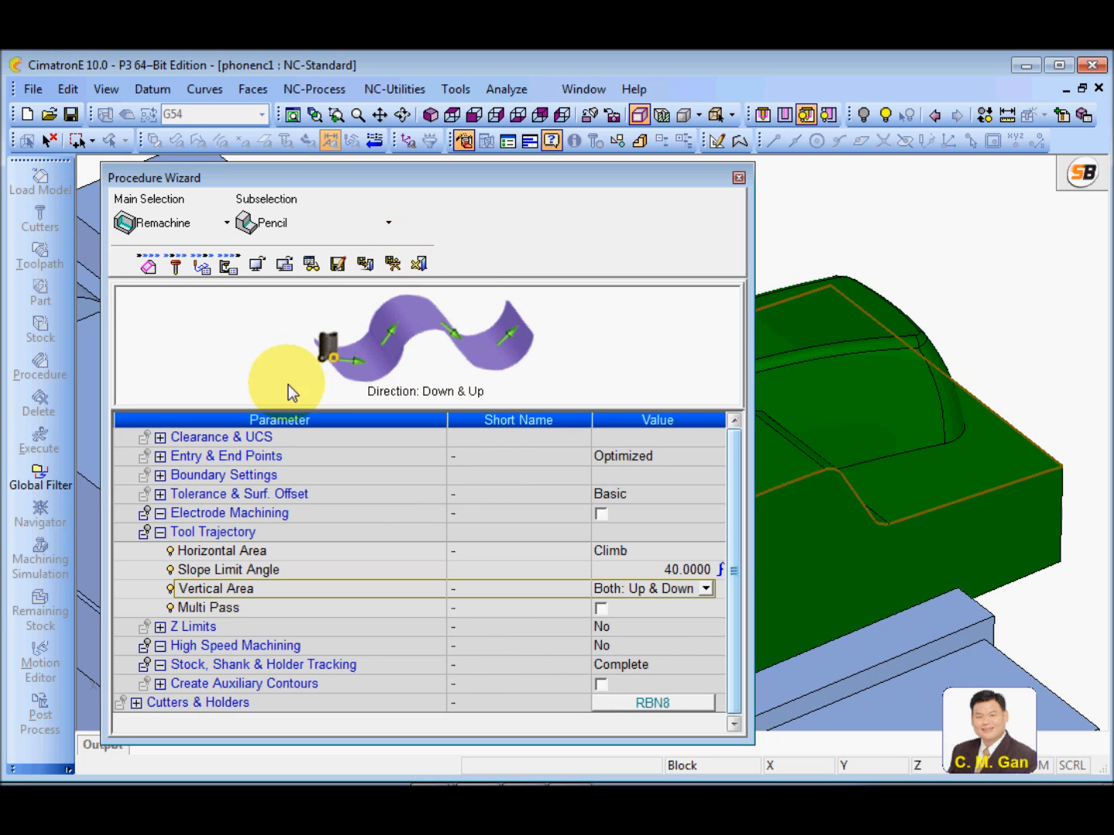
# Calculate the pencil procedure's feed and spin from a Vc of 200 m/min and a feed per tooth of 0.08 mm
pyautogui.click(227, 266)
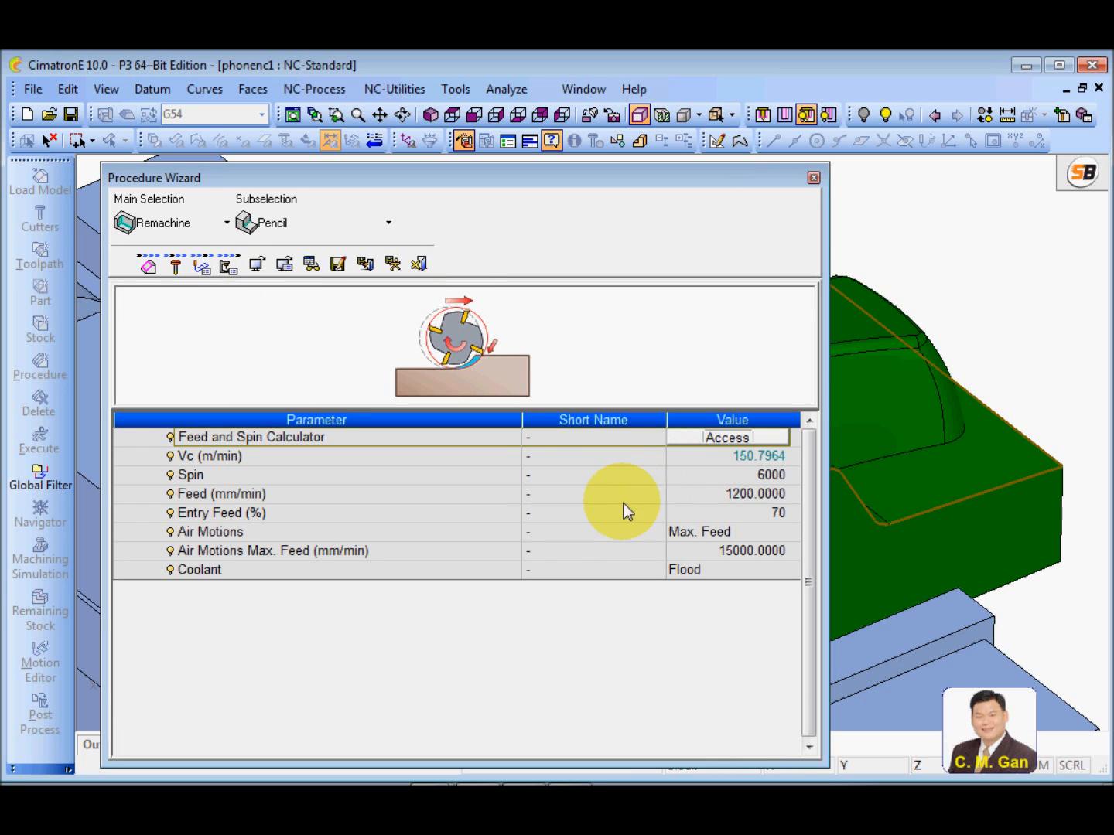
pyautogui.click(638, 499)
pyautogui.click(728, 438)
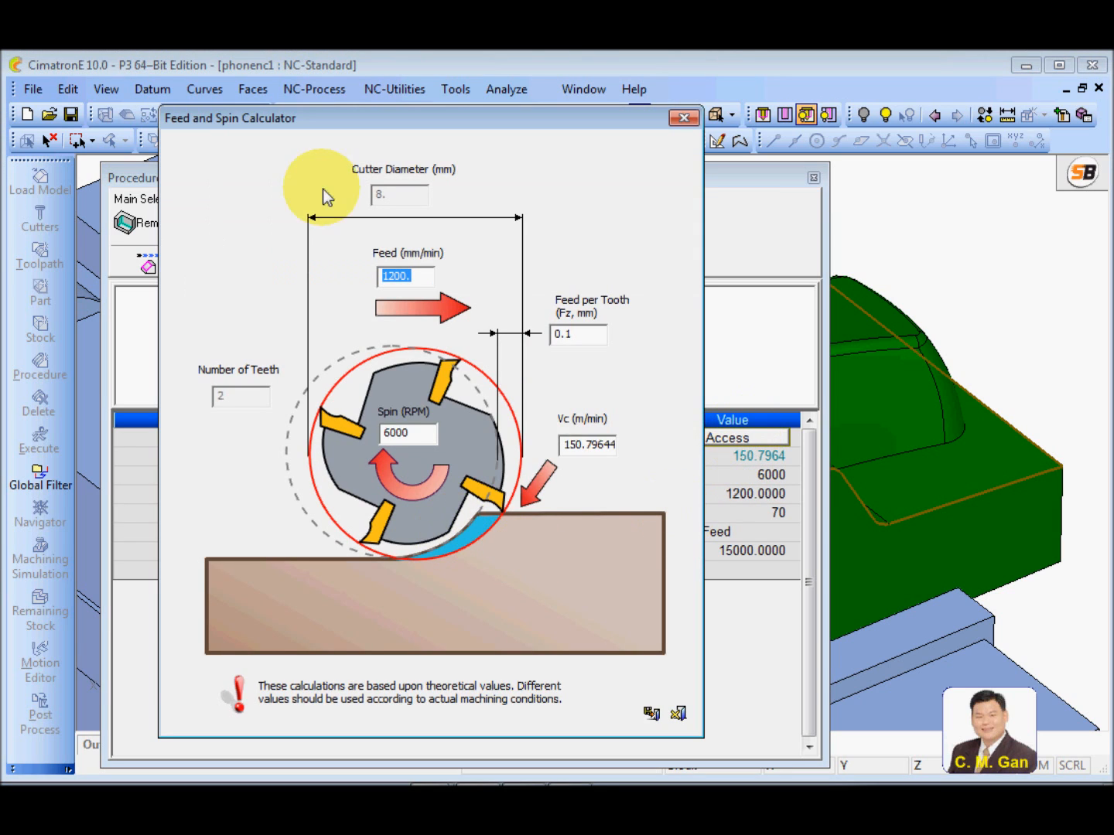
pyautogui.doubleClick(610, 448)
pyautogui.write('20')
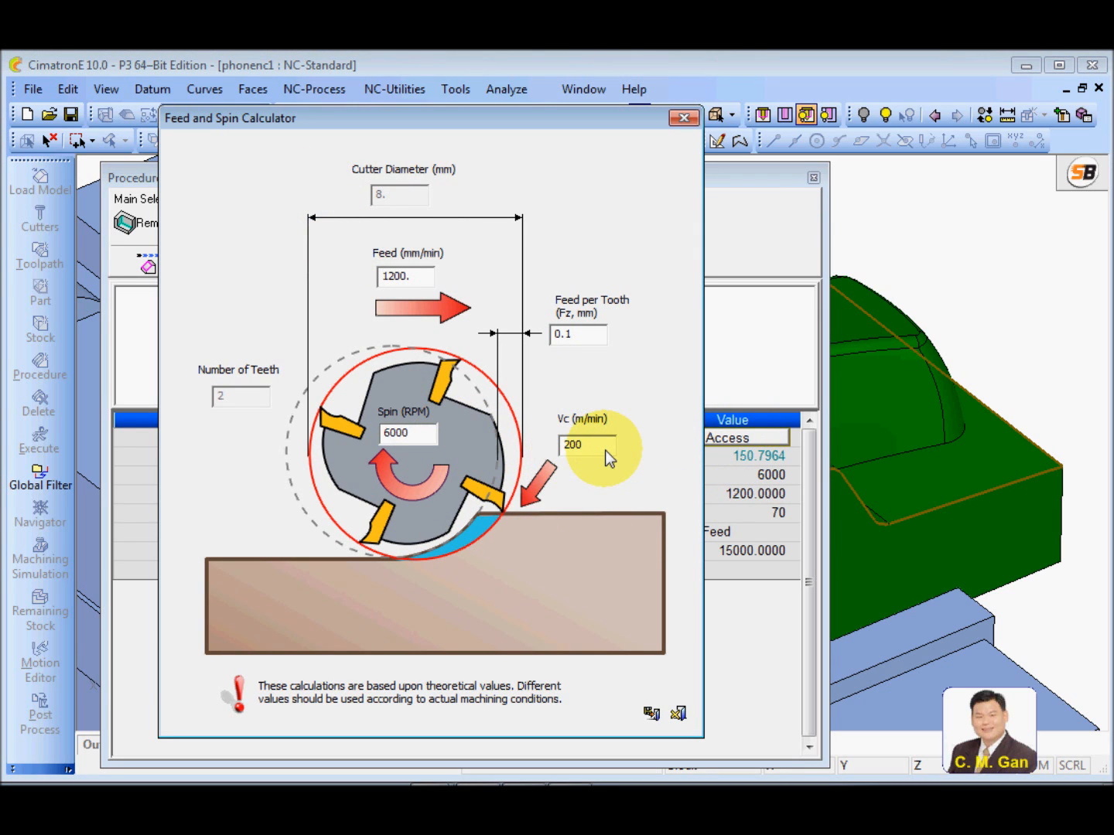
pyautogui.write('0')
pyautogui.click(575, 336)
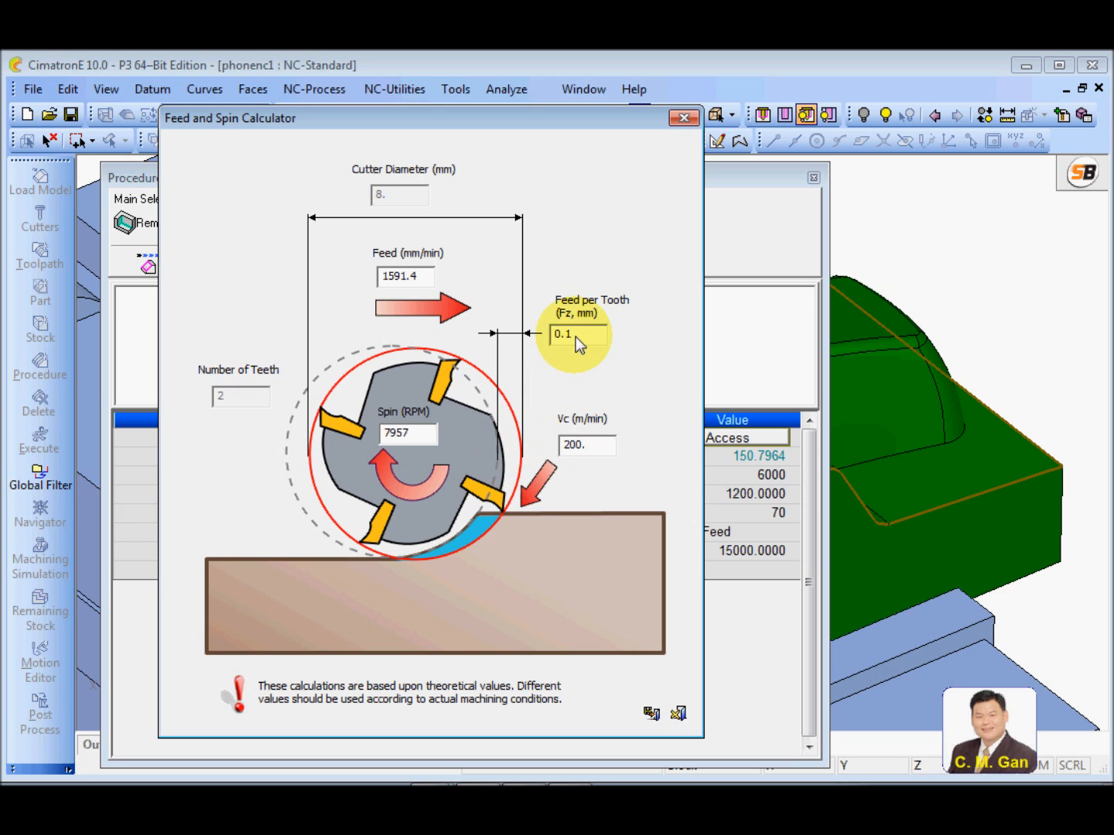
pyautogui.press('BackSpace')
pyautogui.write('08')
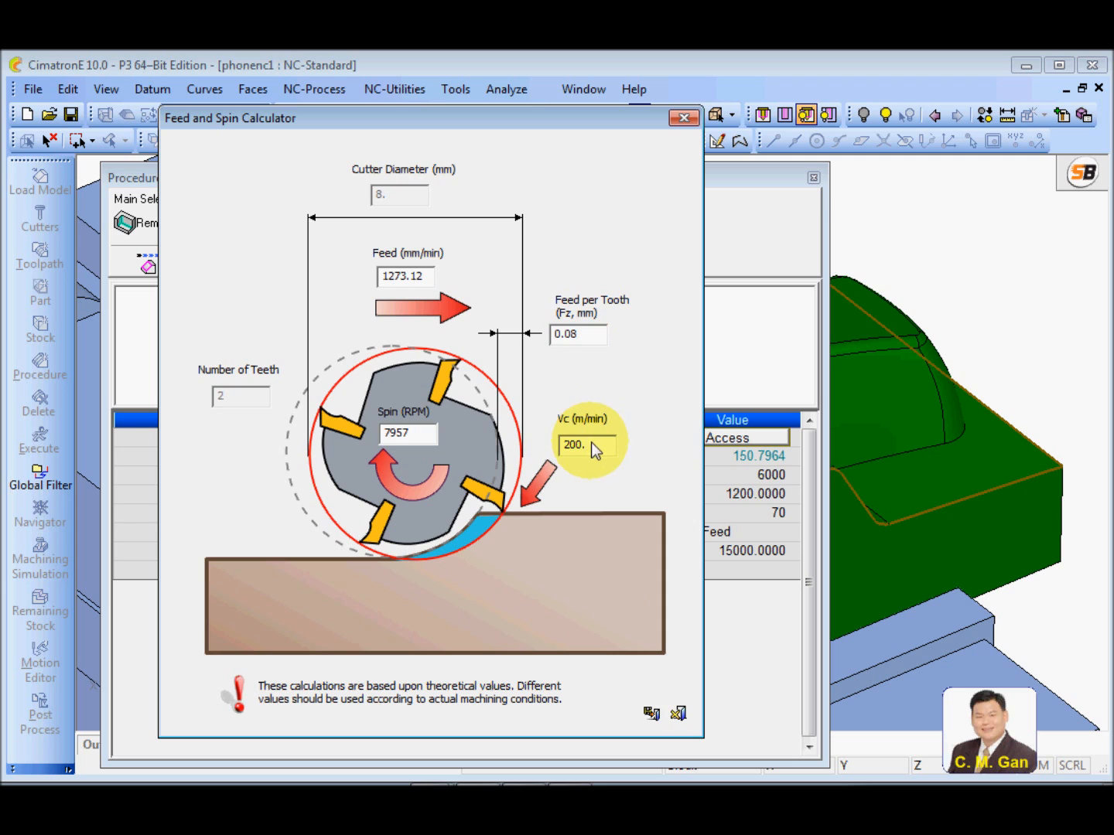
pyautogui.click(653, 713)
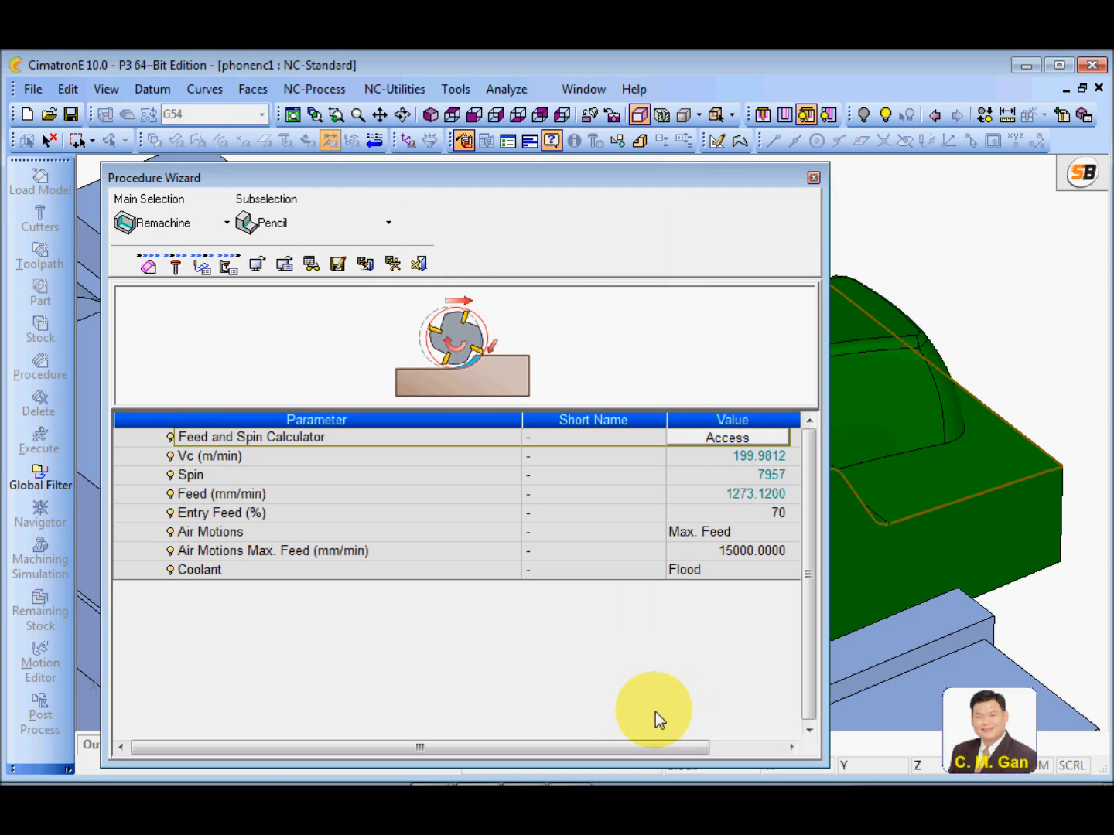
# Round the spin to 8000 and the feed to 1300 mm/min, and save and calculate the pencil procedure
pyautogui.click(710, 477)
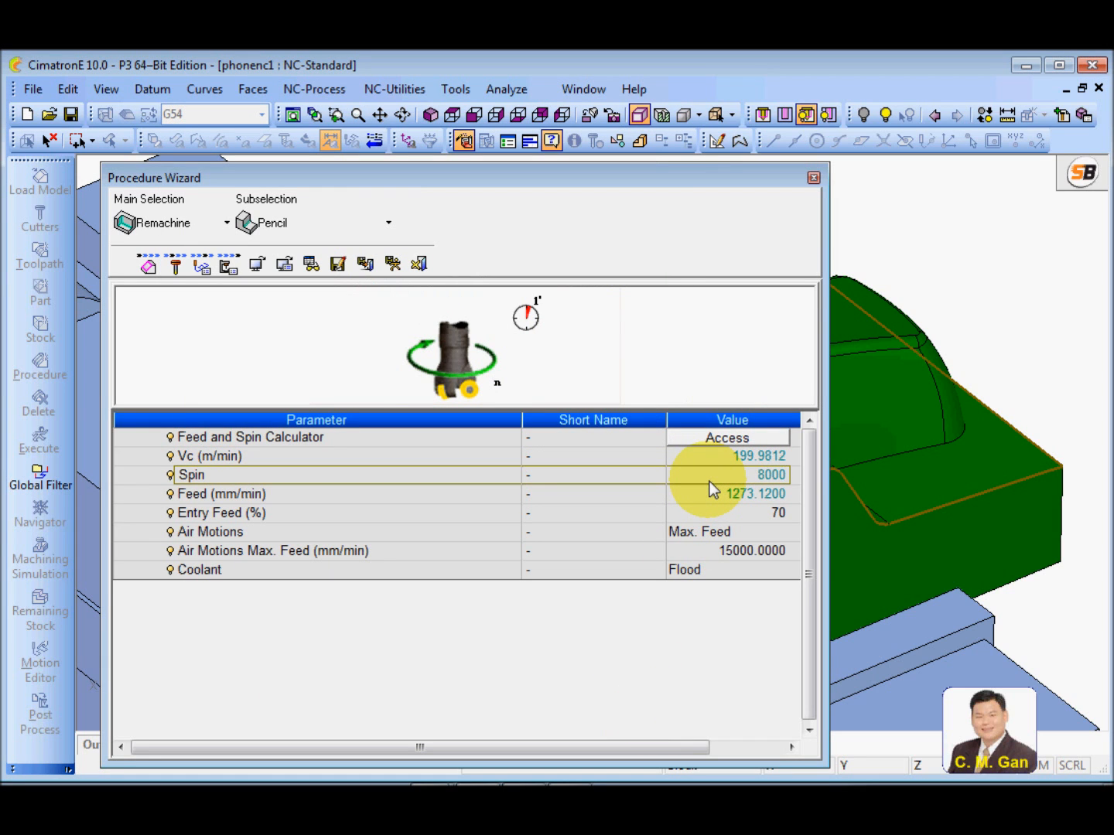
pyautogui.write('8000')
pyautogui.click(647, 482)
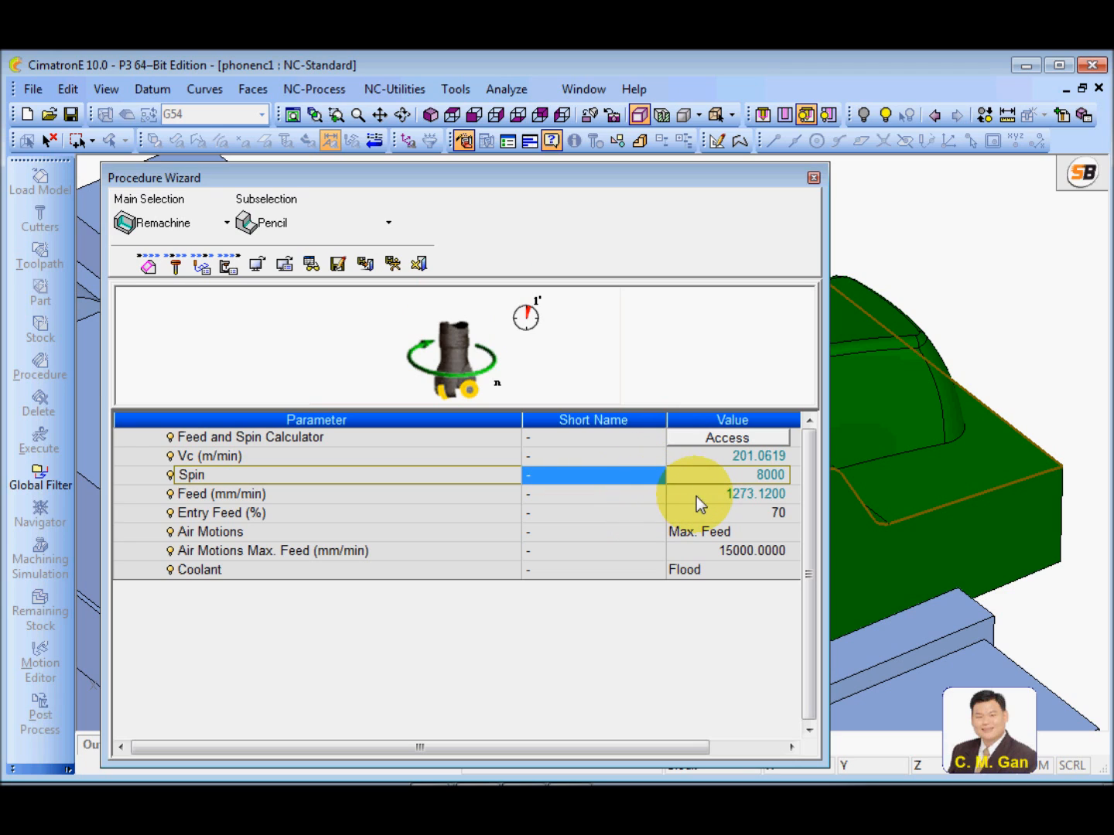
pyautogui.click(694, 496)
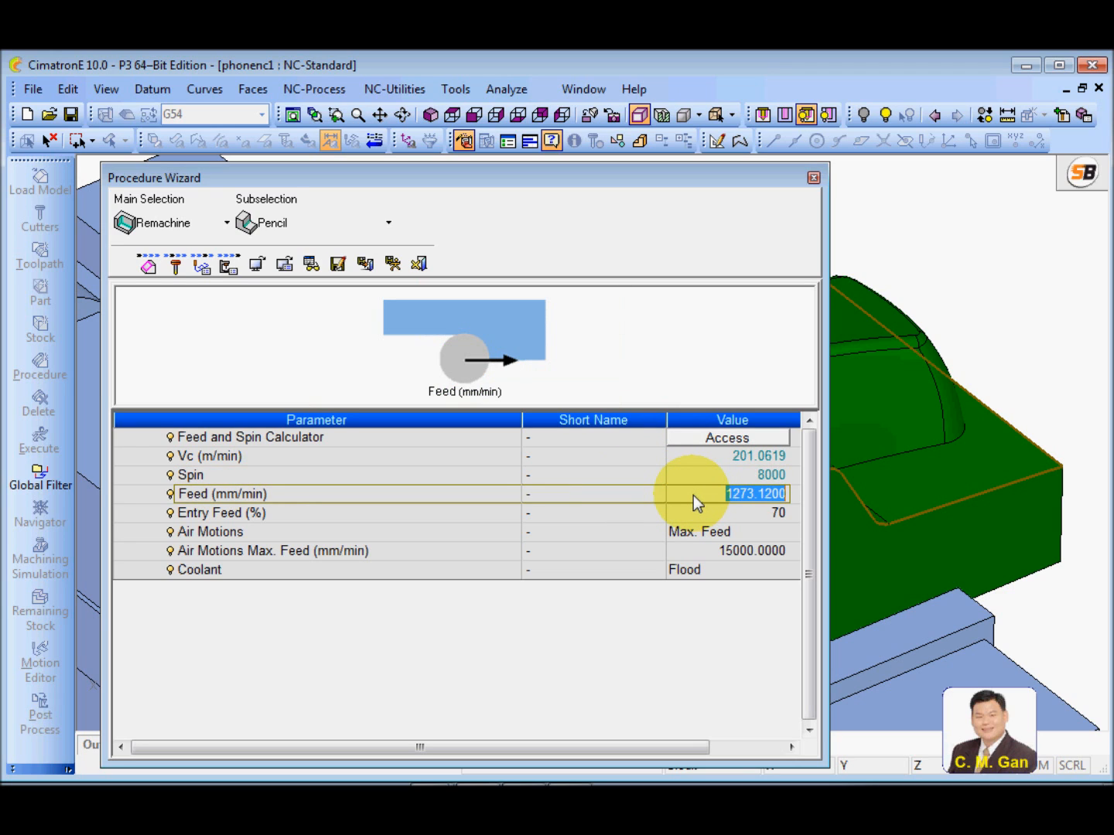
pyautogui.write('1300')
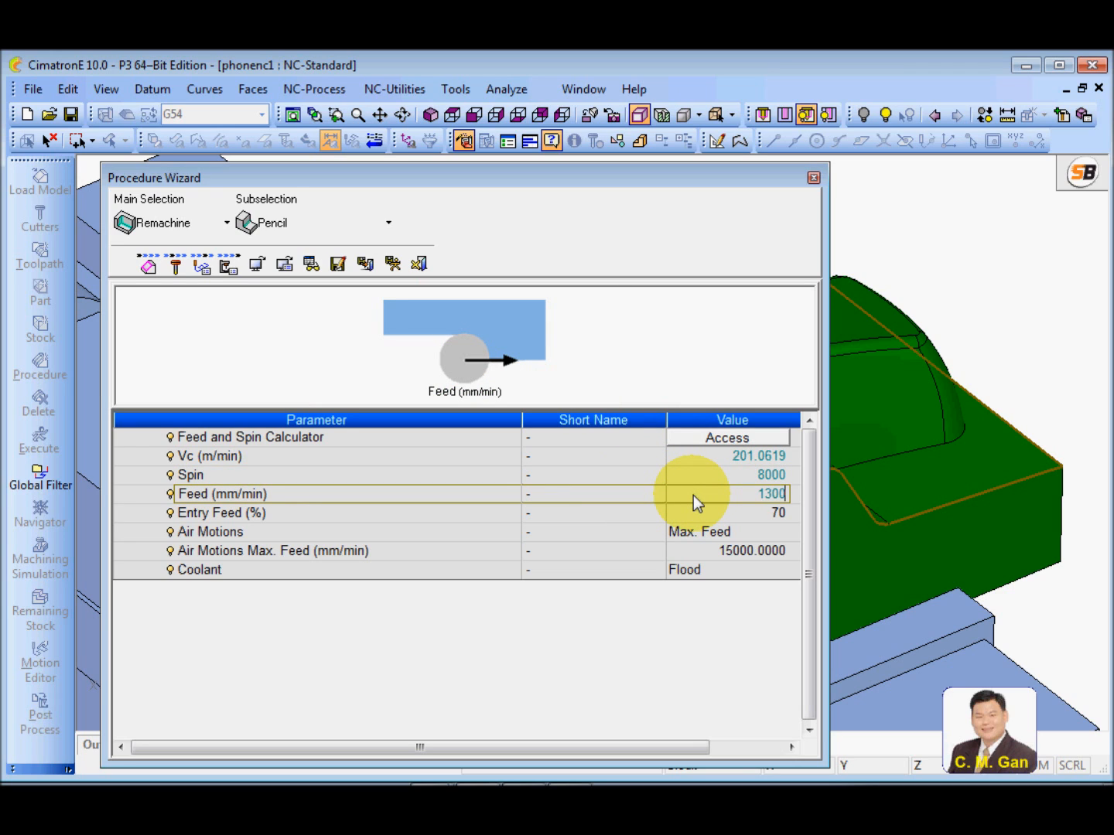
pyautogui.click(488, 495)
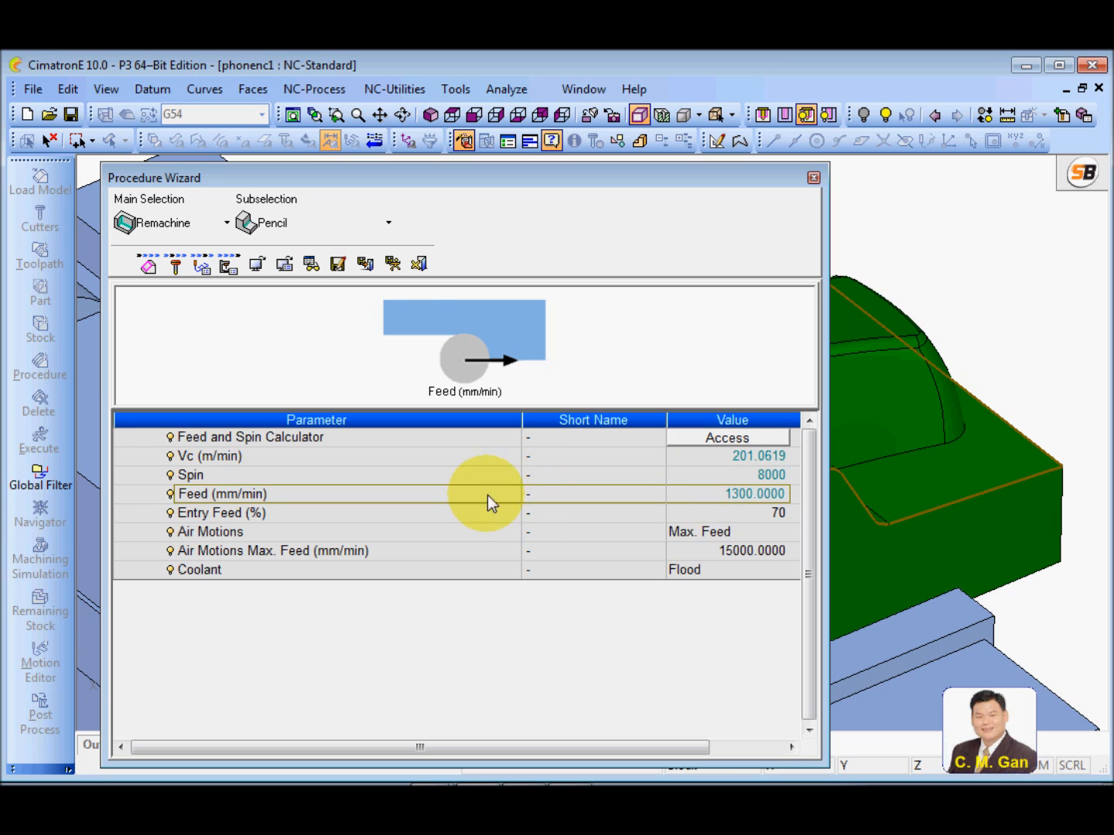
pyautogui.click(394, 262)
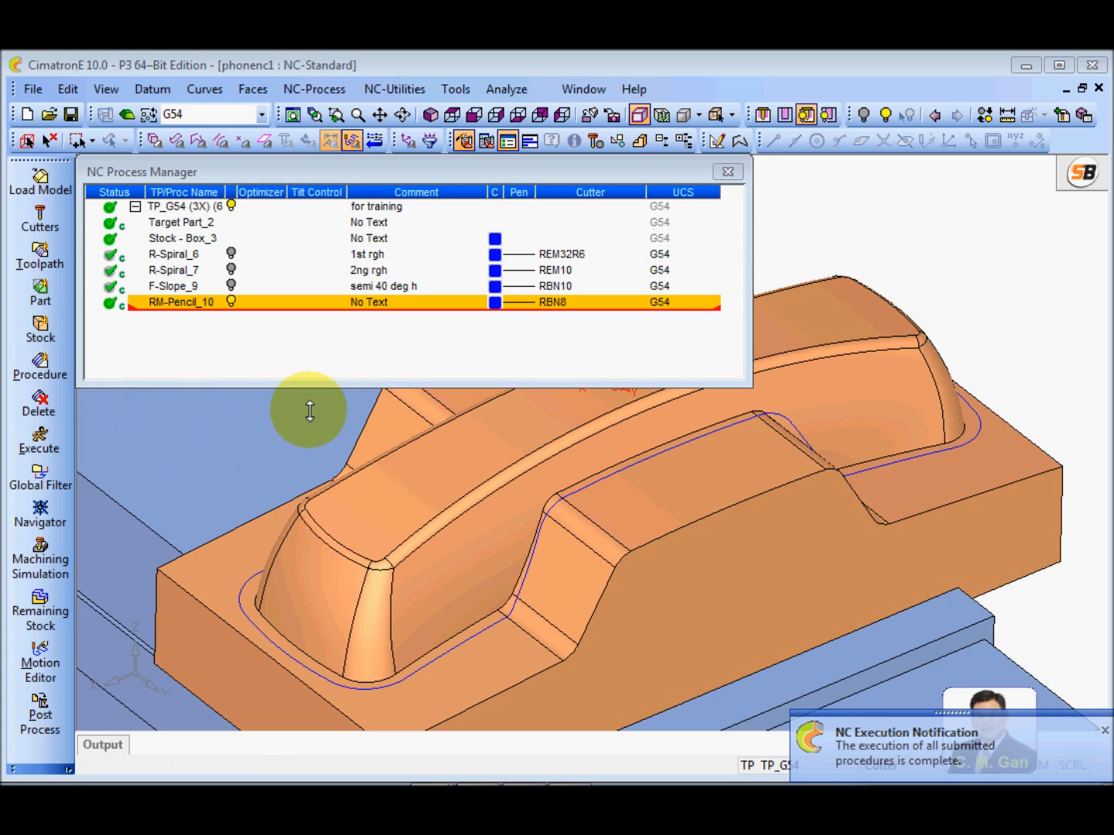
# Open the RM-Pencil_10 procedure in the Navigator and step through its first blocks by block
pyautogui.keyDown('ctrl'); pyautogui.moveTo(626, 699); pyautogui.dragTo(602, 547, button='right'); pyautogui.keyUp('ctrl')
pyautogui.keyDown('ctrl'); pyautogui.moveTo(602, 547); pyautogui.dragTo(857, 490); pyautogui.keyUp('ctrl')
pyautogui.keyDown('ctrl'); pyautogui.moveTo(682, 559); pyautogui.dragTo(676, 386, button='right'); pyautogui.keyUp('ctrl')
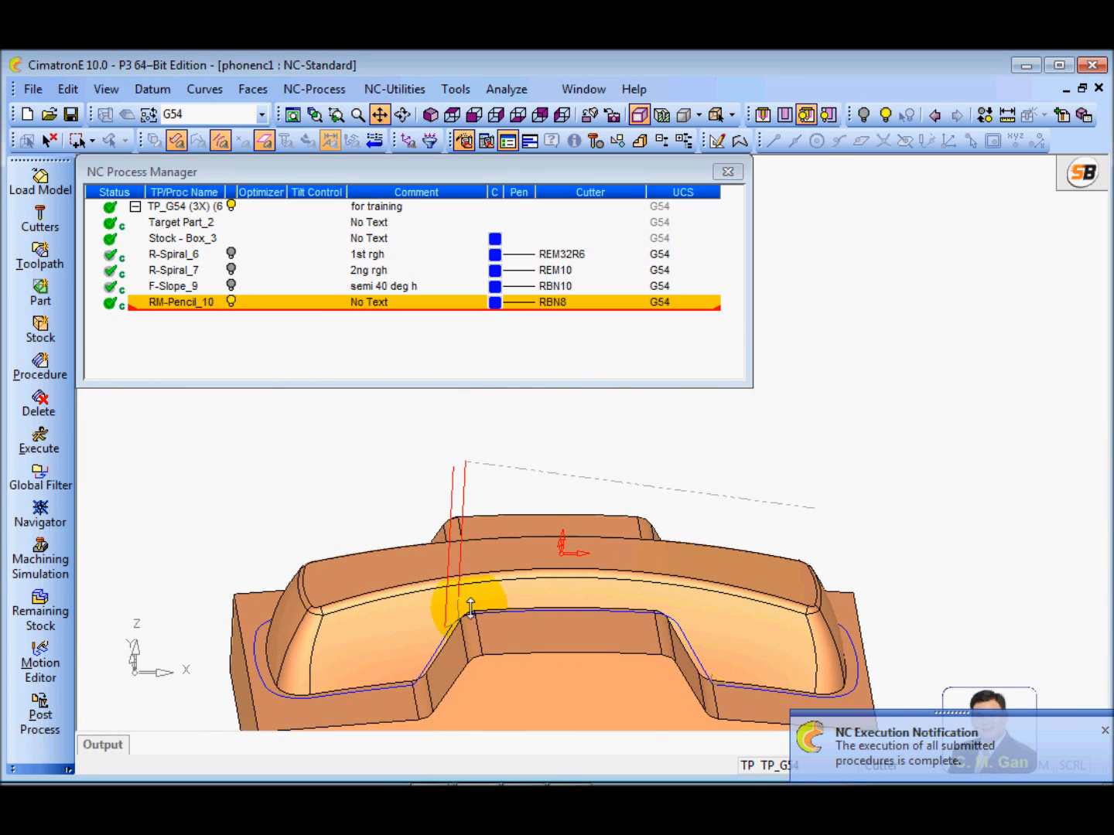
pyautogui.keyDown('ctrl'); pyautogui.moveTo(471, 604); pyautogui.dragTo(560, 547, button='middle'); pyautogui.keyUp('ctrl')
pyautogui.keyDown('ctrl'); pyautogui.moveTo(588, 615); pyautogui.dragTo(594, 557, button='right'); pyautogui.keyUp('ctrl')
pyautogui.keyDown('ctrl'); pyautogui.moveTo(594, 557); pyautogui.dragTo(530, 587, button='middle'); pyautogui.keyUp('ctrl')
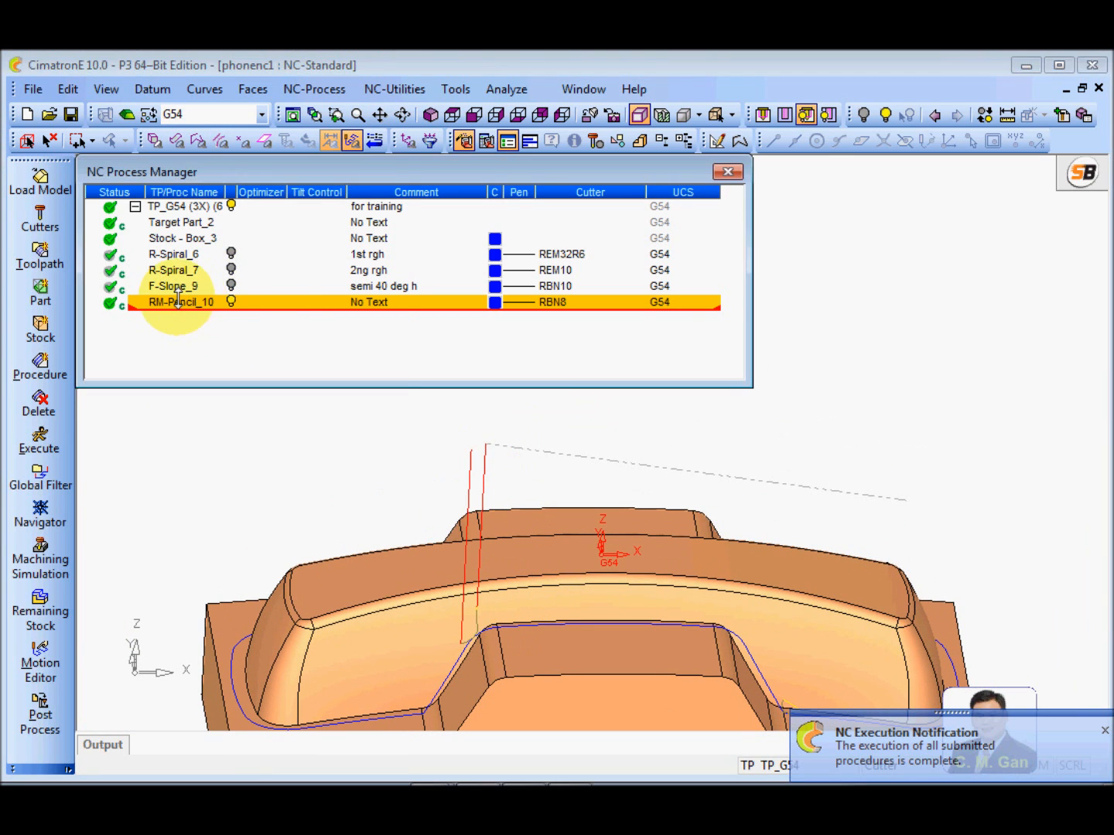
pyautogui.rightClick(190, 304)
pyautogui.click(259, 511)
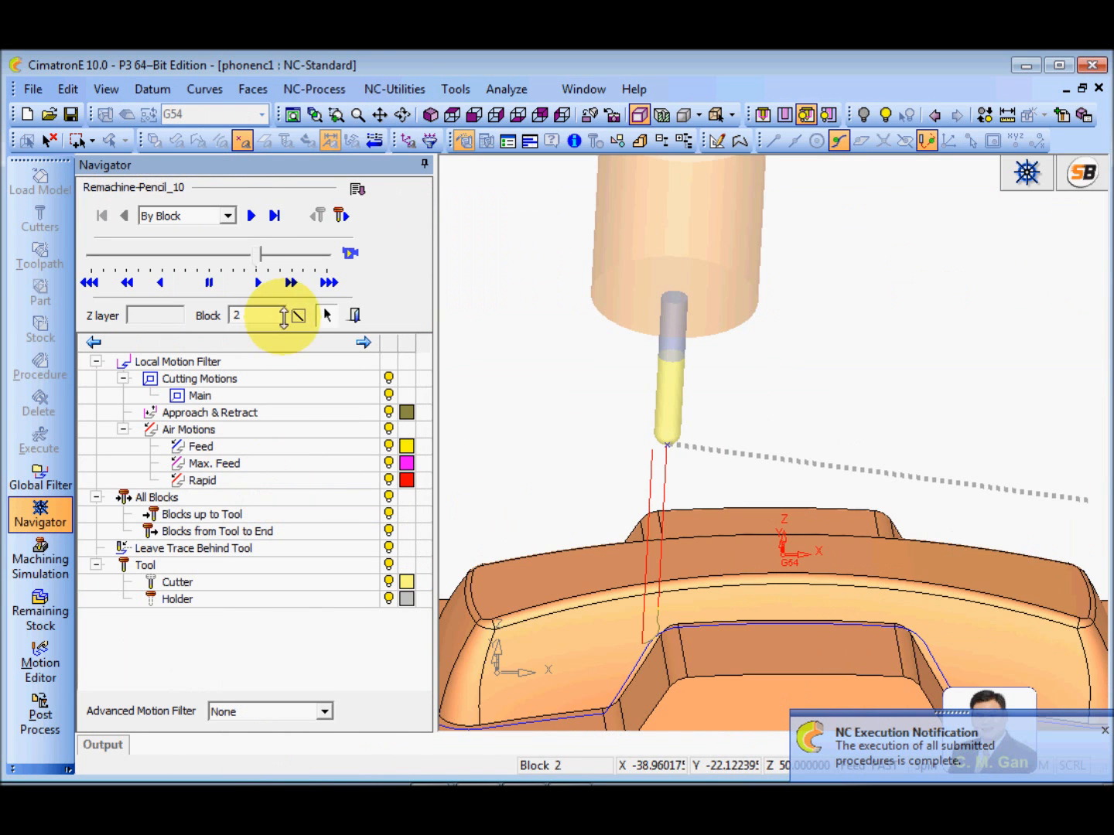
pyautogui.keyDown('ctrl'); pyautogui.moveTo(551, 521); pyautogui.dragTo(618, 562, button='right'); pyautogui.keyUp('ctrl')
pyautogui.keyDown('ctrl'); pyautogui.moveTo(615, 499); pyautogui.dragTo(574, 465, button='middle'); pyautogui.keyUp('ctrl')
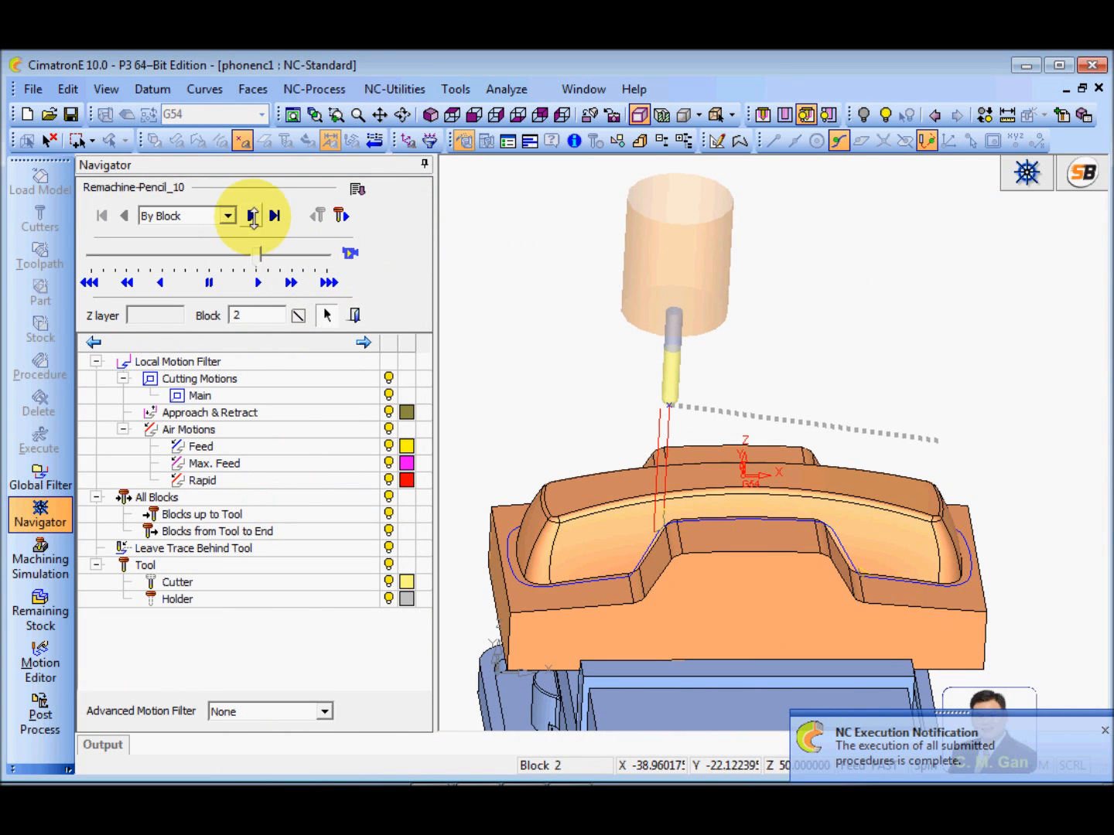
pyautogui.click(248, 216)
pyautogui.click(249, 216)
pyautogui.click(249, 216)
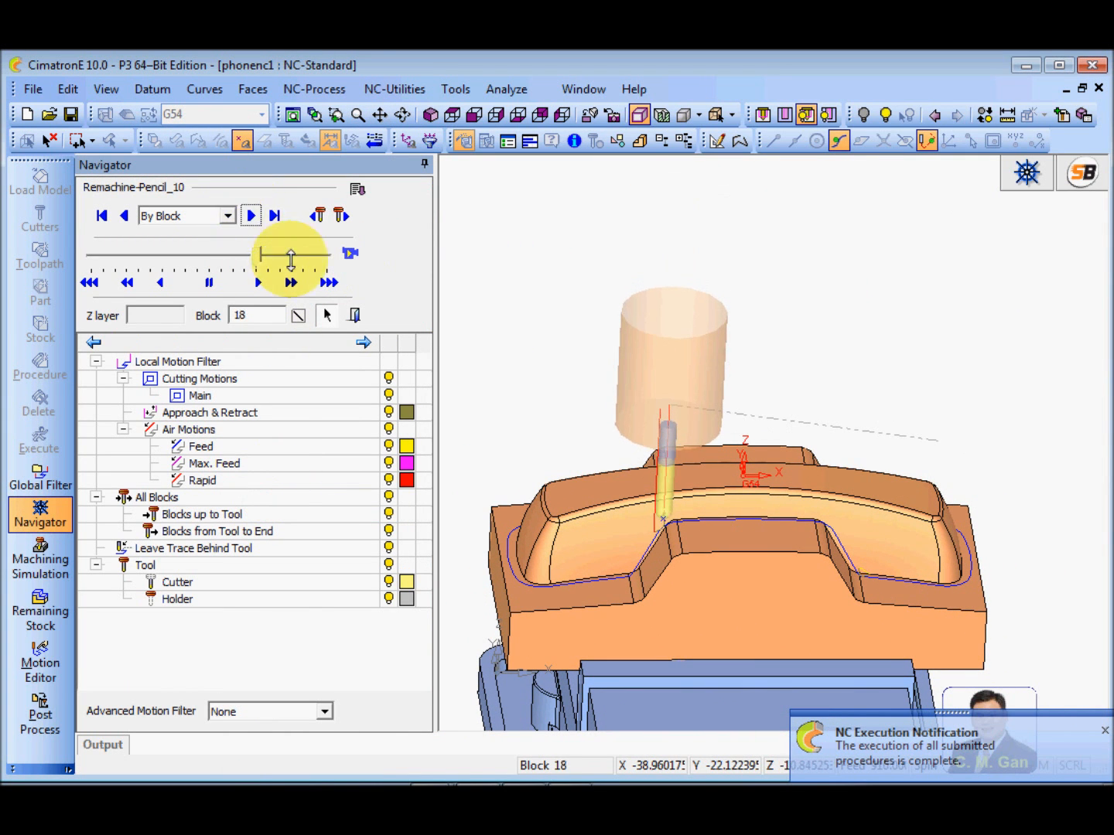
# Play back the pencil toolpath to its last block, following the cutter around the phone body from several sides
pyautogui.click(350, 253)
pyautogui.keyDown('ctrl'); pyautogui.moveTo(734, 586); pyautogui.dragTo(681, 533, button='right'); pyautogui.keyUp('ctrl')
pyautogui.keyDown('ctrl'); pyautogui.moveTo(657, 569); pyautogui.dragTo(796, 523, button='middle'); pyautogui.keyUp('ctrl')
pyautogui.keyDown('ctrl'); pyautogui.moveTo(795, 522); pyautogui.dragTo(748, 568); pyautogui.keyUp('ctrl')
pyautogui.keyDown('ctrl'); pyautogui.moveTo(698, 475); pyautogui.dragTo(843, 486); pyautogui.keyUp('ctrl')
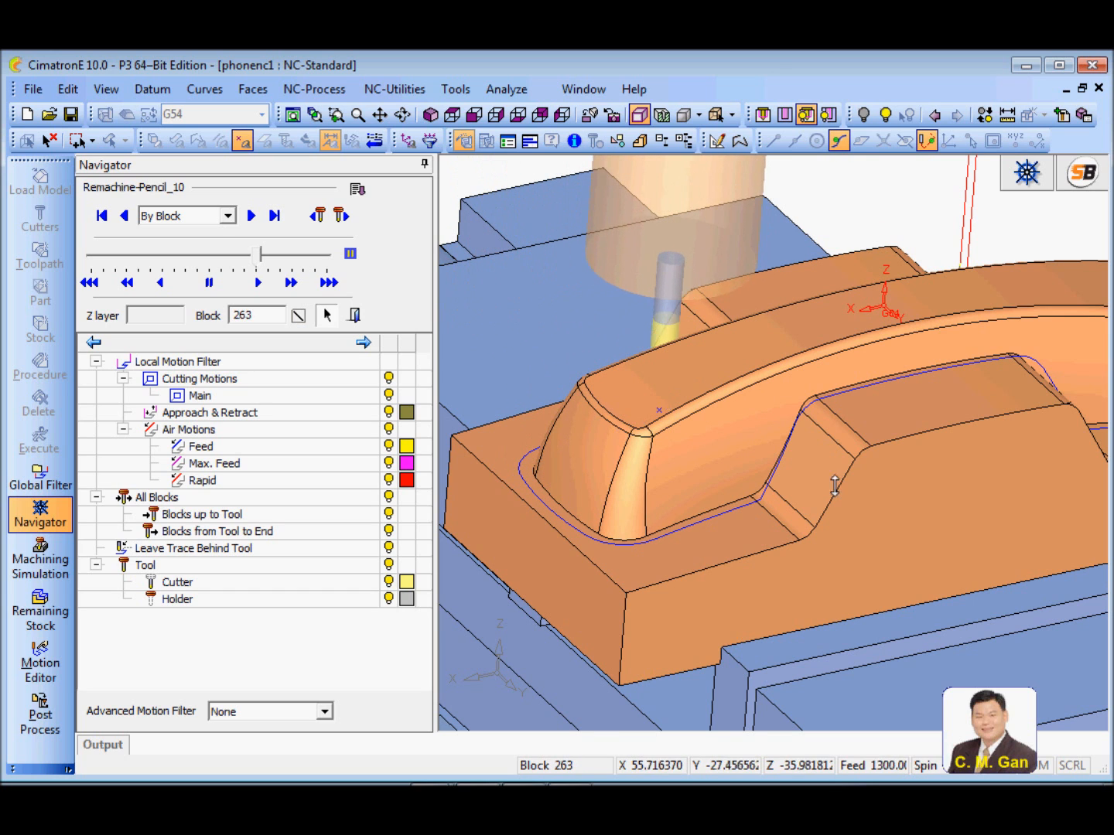
pyautogui.keyDown('ctrl'); pyautogui.moveTo(840, 487); pyautogui.dragTo(810, 542, button='right'); pyautogui.keyUp('ctrl')
pyautogui.keyDown('ctrl'); pyautogui.moveTo(812, 542); pyautogui.dragTo(743, 518, button='middle'); pyautogui.keyUp('ctrl')
pyautogui.keyDown('ctrl'); pyautogui.moveTo(744, 517); pyautogui.dragTo(770, 577); pyautogui.keyUp('ctrl')
pyautogui.keyDown('ctrl'); pyautogui.moveTo(771, 577); pyautogui.dragTo(684, 487, button='right'); pyautogui.keyUp('ctrl')
pyautogui.keyDown('ctrl'); pyautogui.moveTo(684, 487); pyautogui.dragTo(786, 518, button='middle'); pyautogui.keyUp('ctrl')
pyautogui.moveTo(786, 518)
pyautogui.keyDown('ctrl'); pyautogui.mouseDown()
pyautogui.moveTo(802, 499)
pyautogui.moveTo(815, 504)
pyautogui.moveTo(758, 495)
pyautogui.moveTo(770, 507)
pyautogui.mouseUp(); pyautogui.keyUp('ctrl')
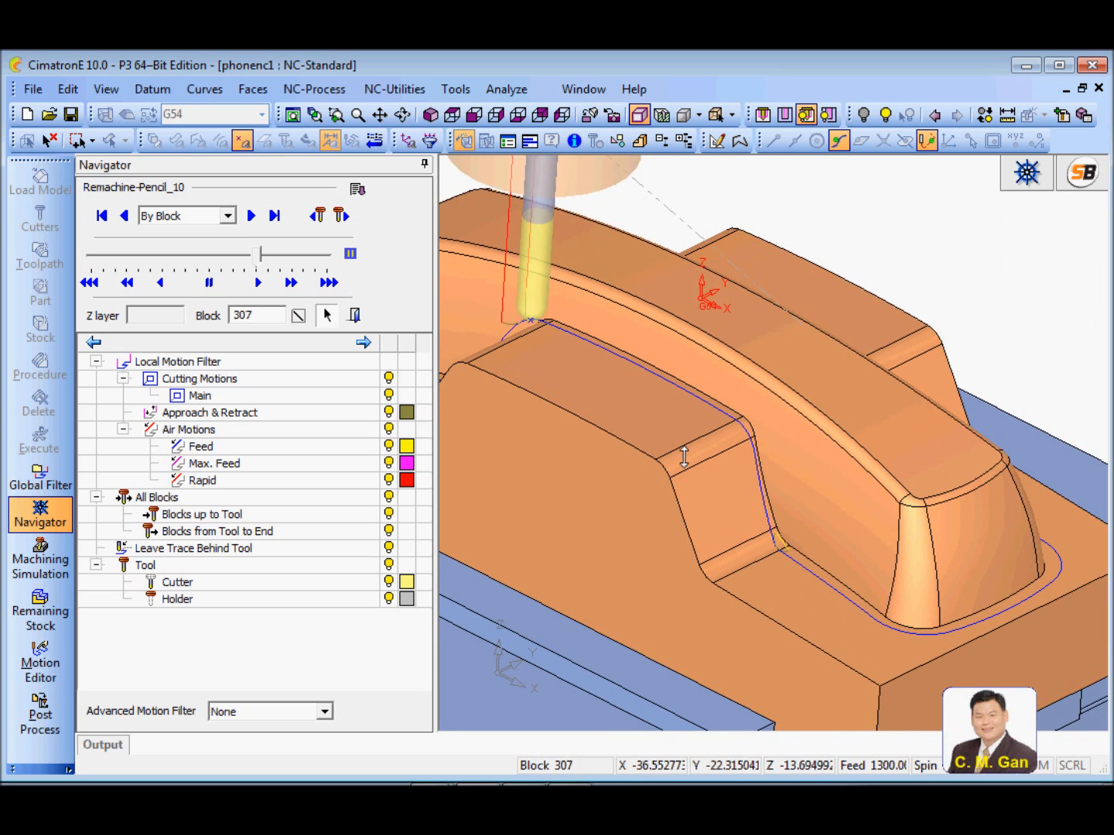
pyautogui.keyDown('ctrl'); pyautogui.moveTo(684, 456); pyautogui.dragTo(704, 574, button='right'); pyautogui.keyUp('ctrl')
pyautogui.keyDown('ctrl'); pyautogui.moveTo(704, 575); pyautogui.dragTo(751, 525, button='middle'); pyautogui.keyUp('ctrl')
pyautogui.keyDown('ctrl'); pyautogui.moveTo(751, 524); pyautogui.dragTo(793, 345, button='right'); pyautogui.keyUp('ctrl')
pyautogui.keyDown('ctrl'); pyautogui.moveTo(793, 346); pyautogui.dragTo(796, 576, button='middle'); pyautogui.keyUp('ctrl')
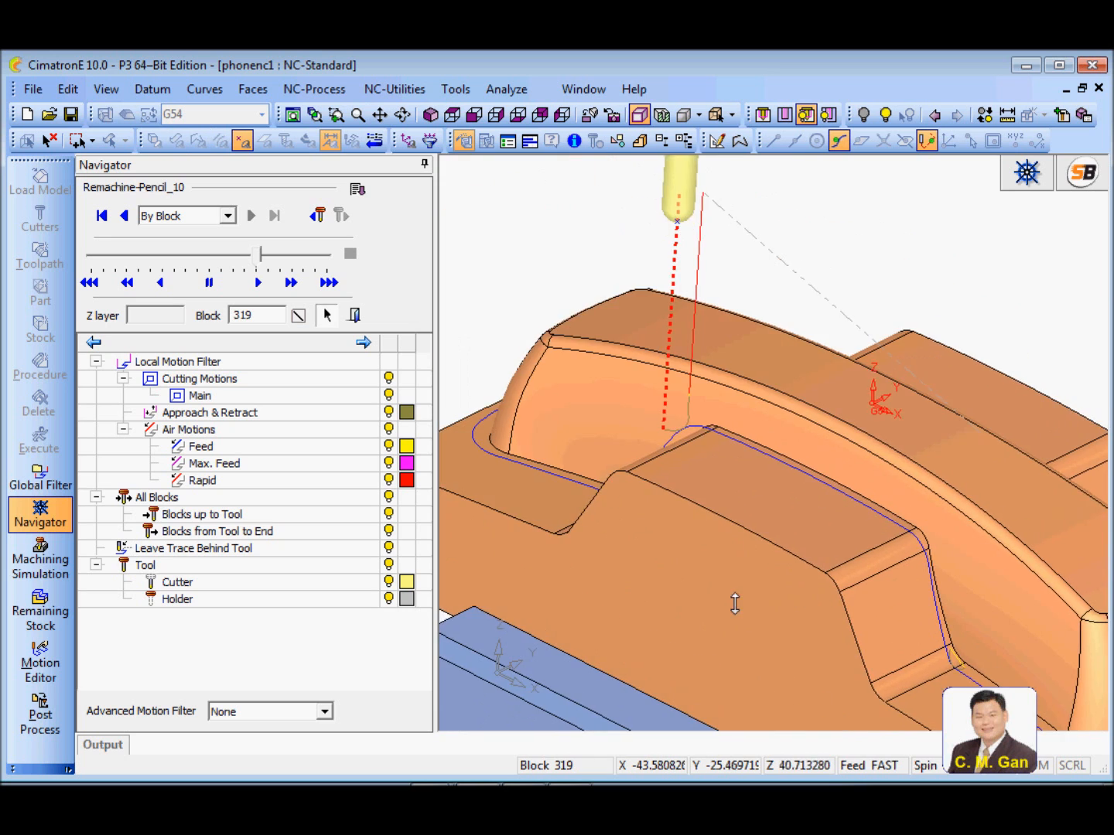
# Examine the pencil track and its approach and retract motions along the inner corners, and close the Navigator
pyautogui.keyDown('ctrl'); pyautogui.moveTo(796, 576); pyautogui.dragTo(755, 415, button='right'); pyautogui.keyUp('ctrl')
pyautogui.keyDown('ctrl'); pyautogui.moveTo(756, 415); pyautogui.dragTo(735, 456, button='middle'); pyautogui.keyUp('ctrl')
pyautogui.moveTo(735, 456)
pyautogui.keyDown('ctrl'); pyautogui.mouseDown()
pyautogui.moveTo(785, 453)
pyautogui.moveTo(807, 467)
pyautogui.mouseUp(); pyautogui.keyUp('ctrl')
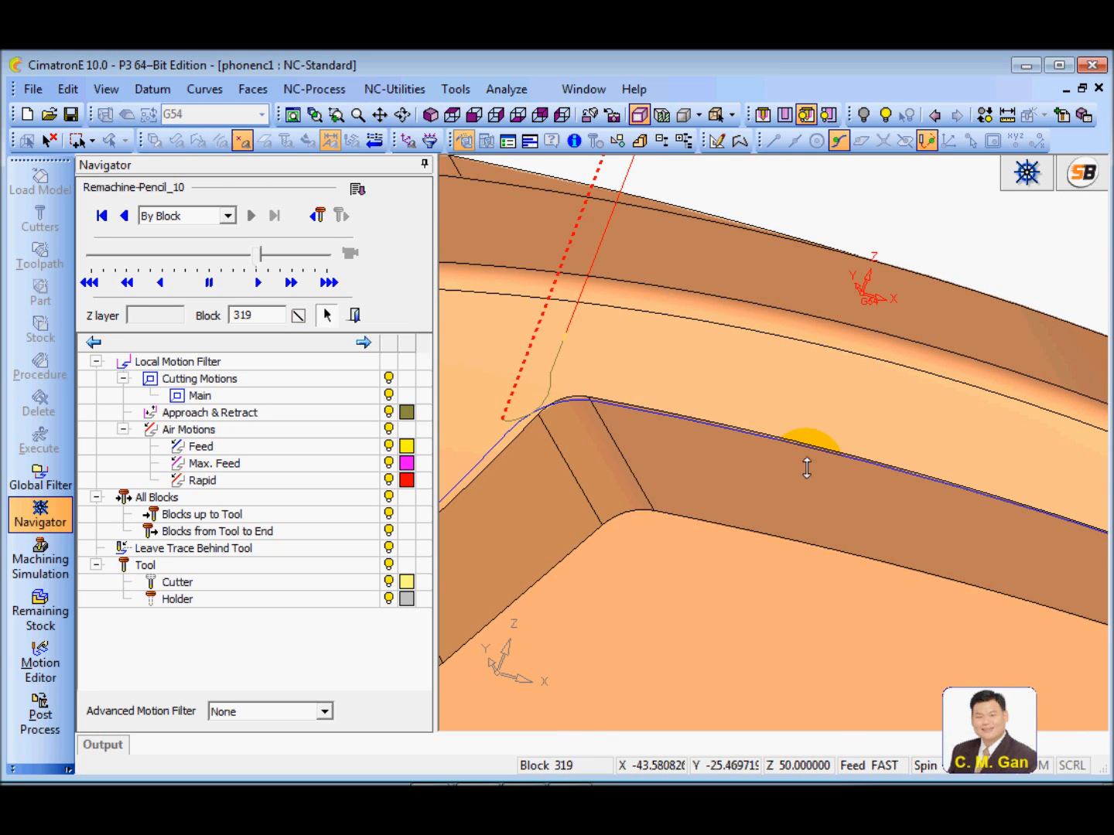
pyautogui.keyDown('ctrl'); pyautogui.moveTo(806, 468); pyautogui.dragTo(868, 483, button='middle'); pyautogui.keyUp('ctrl')
pyautogui.keyDown('ctrl'); pyautogui.moveTo(714, 431); pyautogui.dragTo(734, 458); pyautogui.keyUp('ctrl')
pyautogui.keyDown('ctrl'); pyautogui.moveTo(735, 458); pyautogui.dragTo(645, 421, button='right'); pyautogui.keyUp('ctrl')
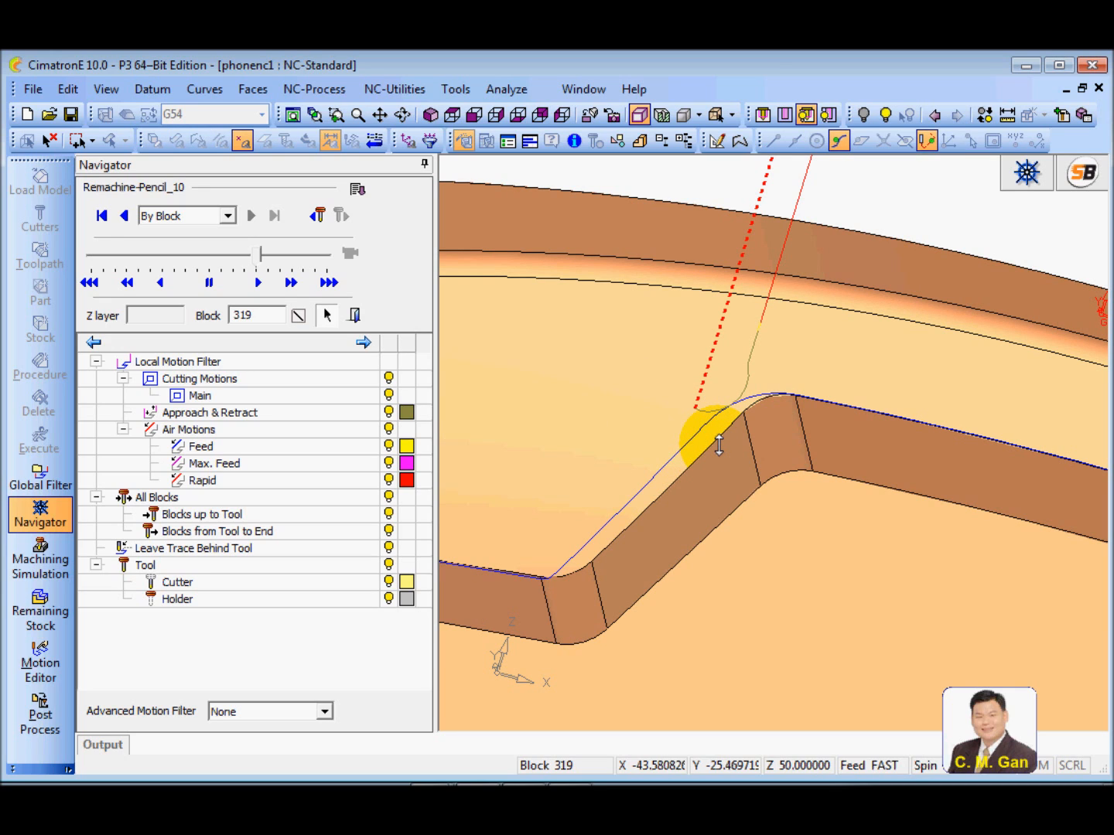
pyautogui.click(355, 315)
pyautogui.keyDown('ctrl'); pyautogui.moveTo(736, 442); pyautogui.dragTo(755, 582, button='right'); pyautogui.keyUp('ctrl')
pyautogui.keyDown('ctrl'); pyautogui.moveTo(756, 582); pyautogui.dragTo(619, 590); pyautogui.keyUp('ctrl')
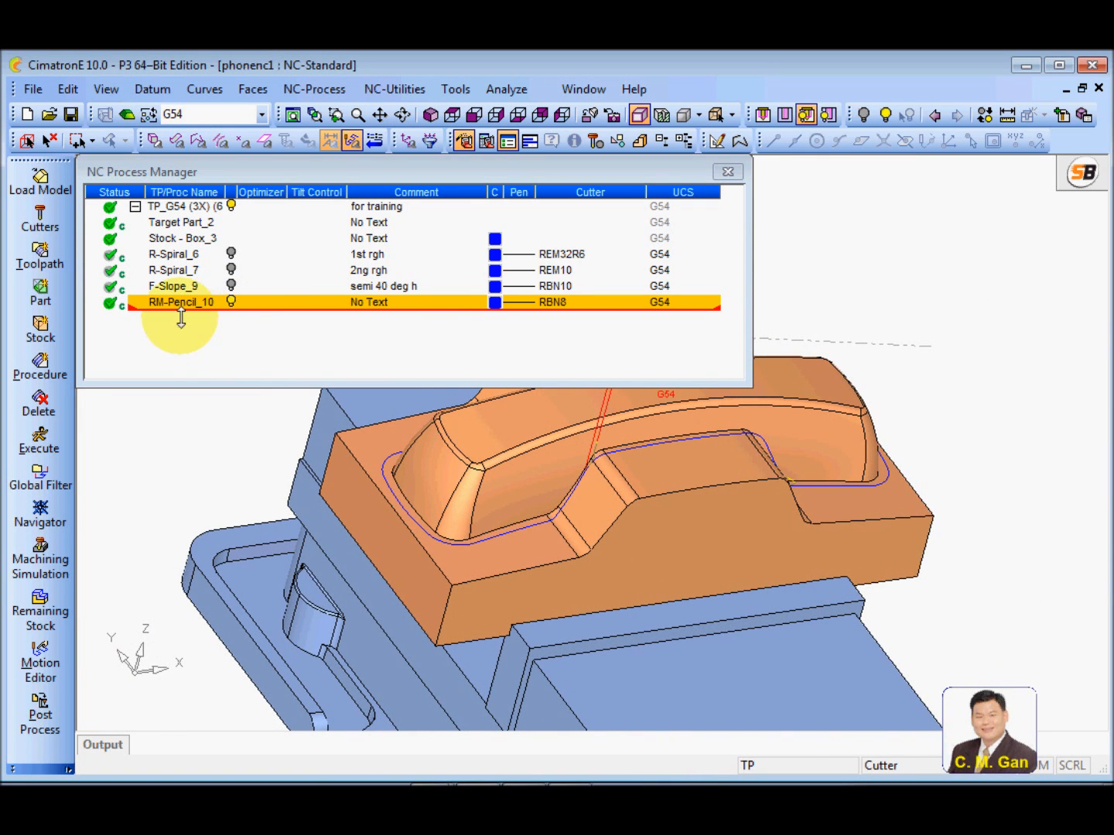
# Edit the pencil procedure's tool trajectory, enabling Multi Pass with the Surface Offset method
pyautogui.doubleClick(177, 303)
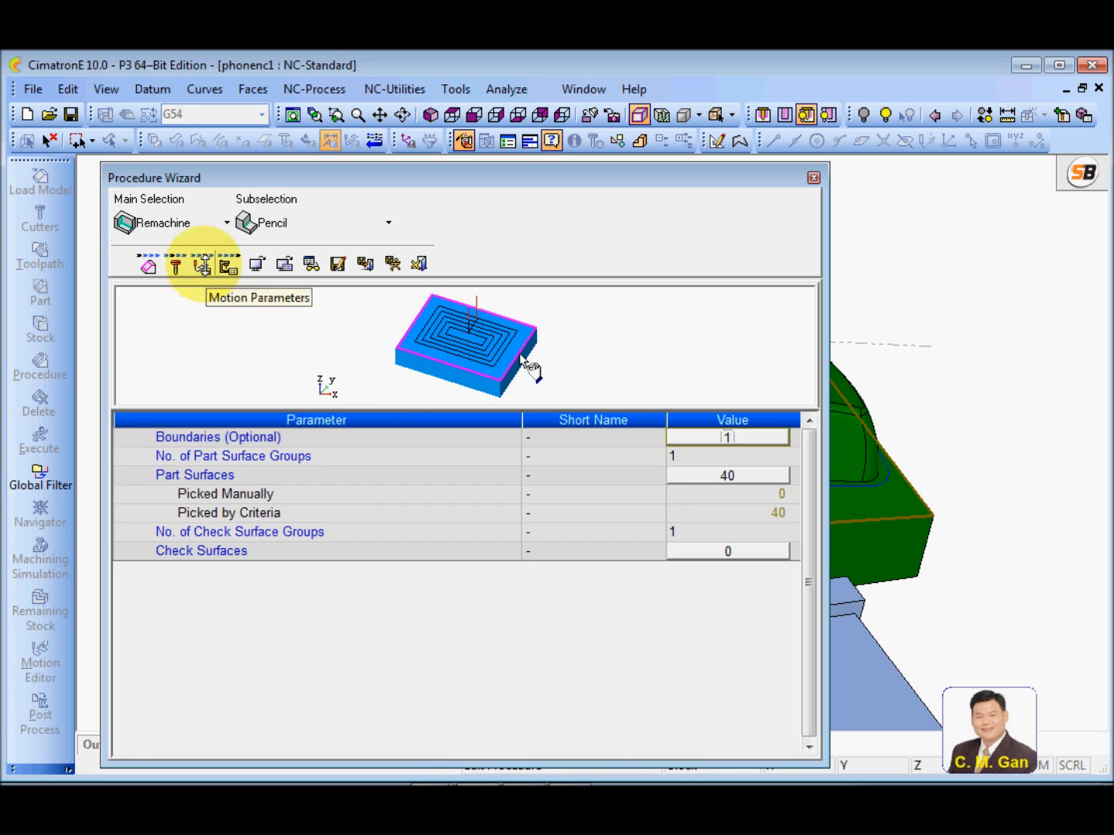
pyautogui.click(199, 265)
pyautogui.click(263, 608)
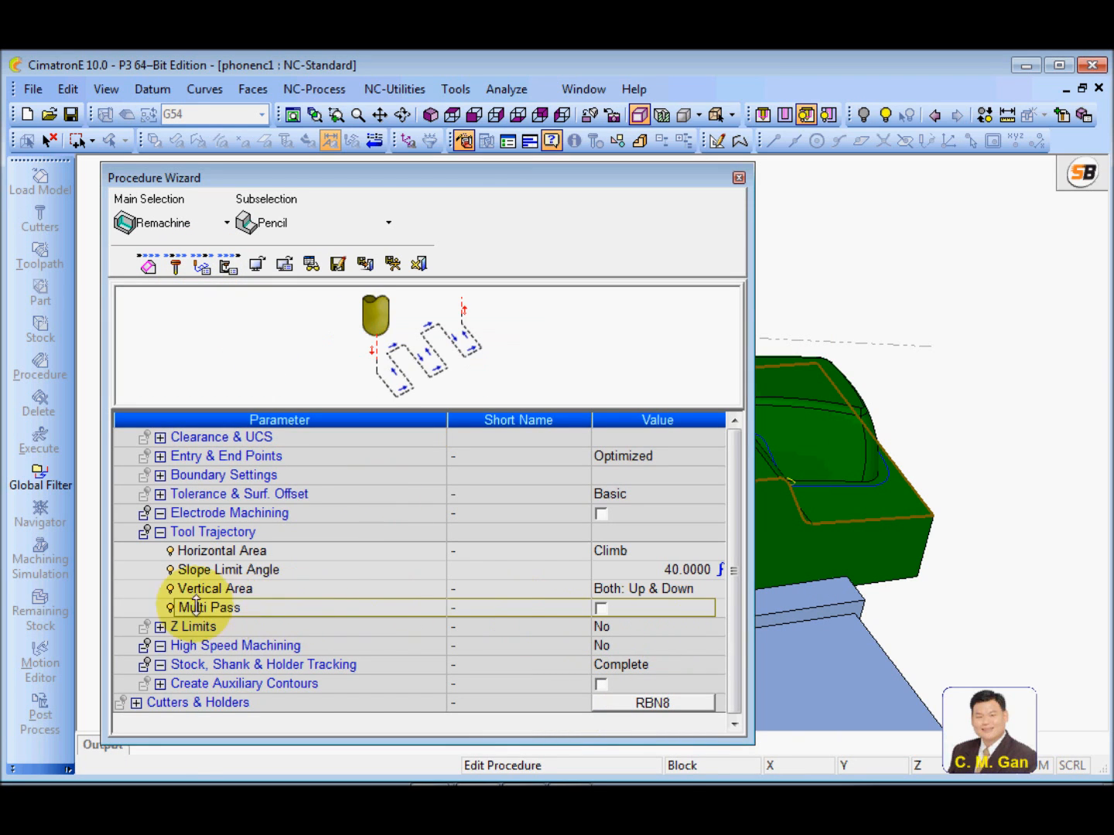
pyautogui.click(600, 608)
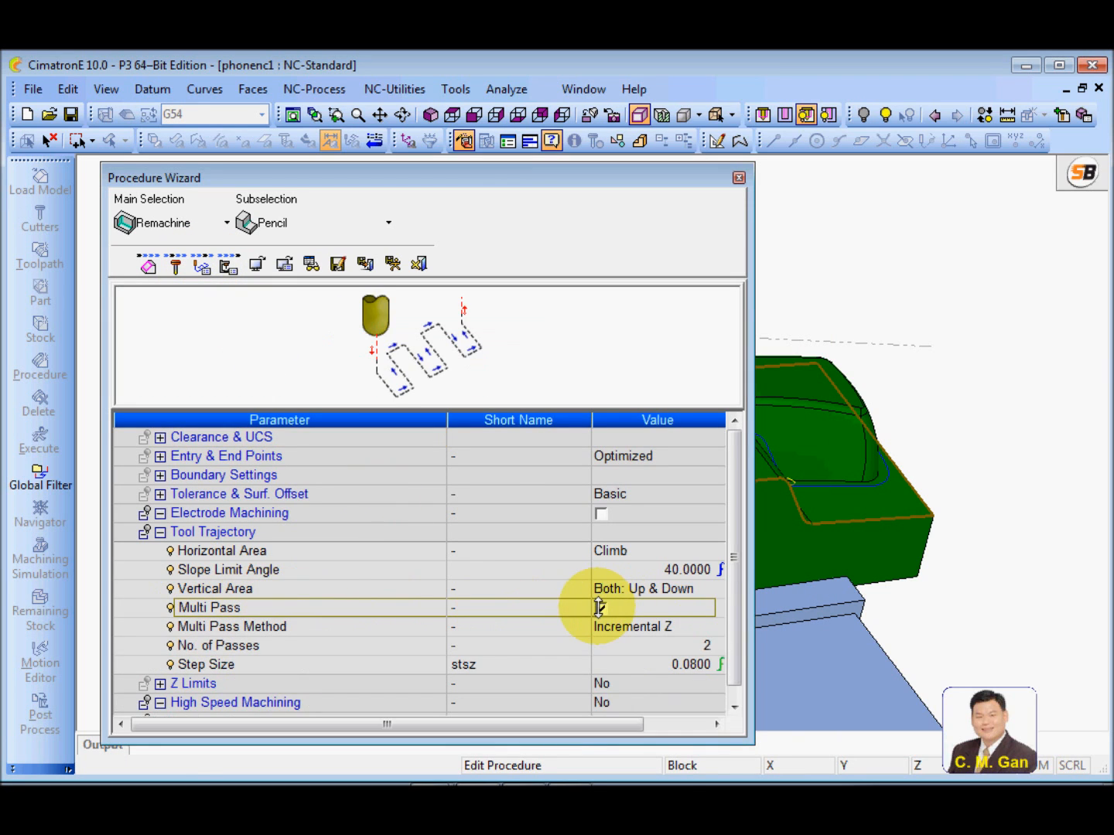
pyautogui.click(644, 646)
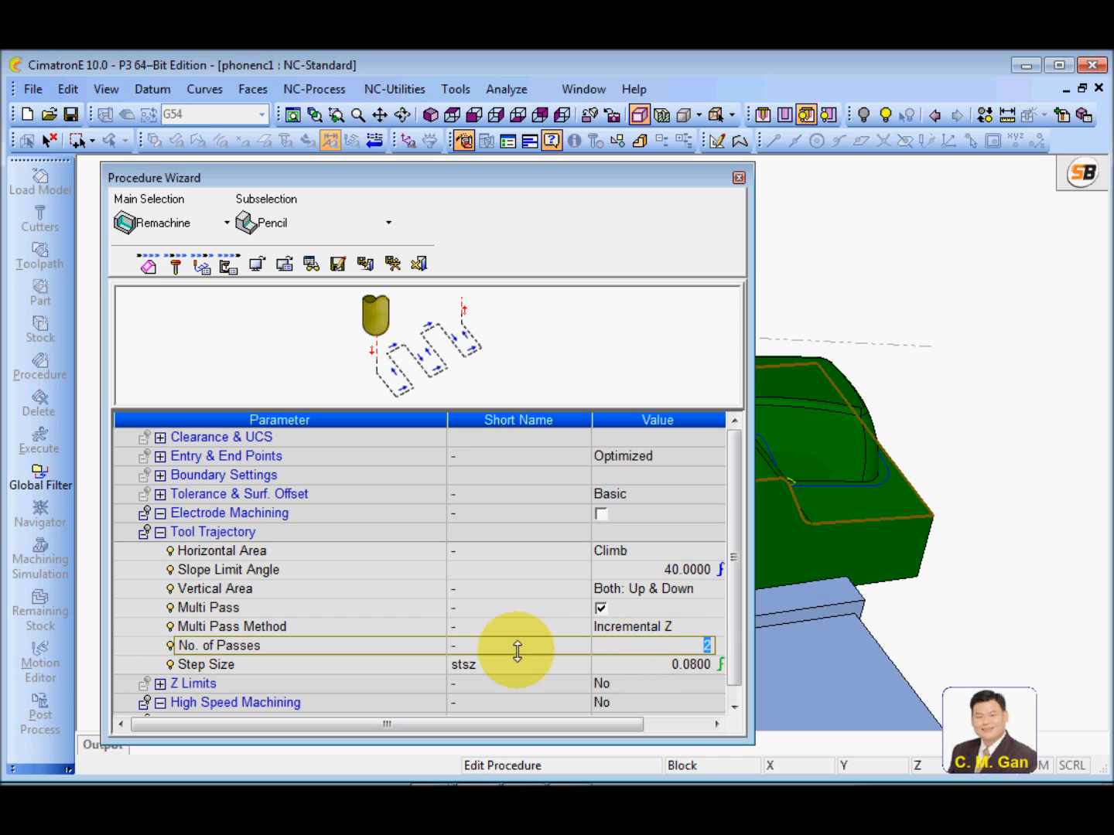
pyautogui.click(530, 651)
pyautogui.click(572, 626)
pyautogui.click(679, 626)
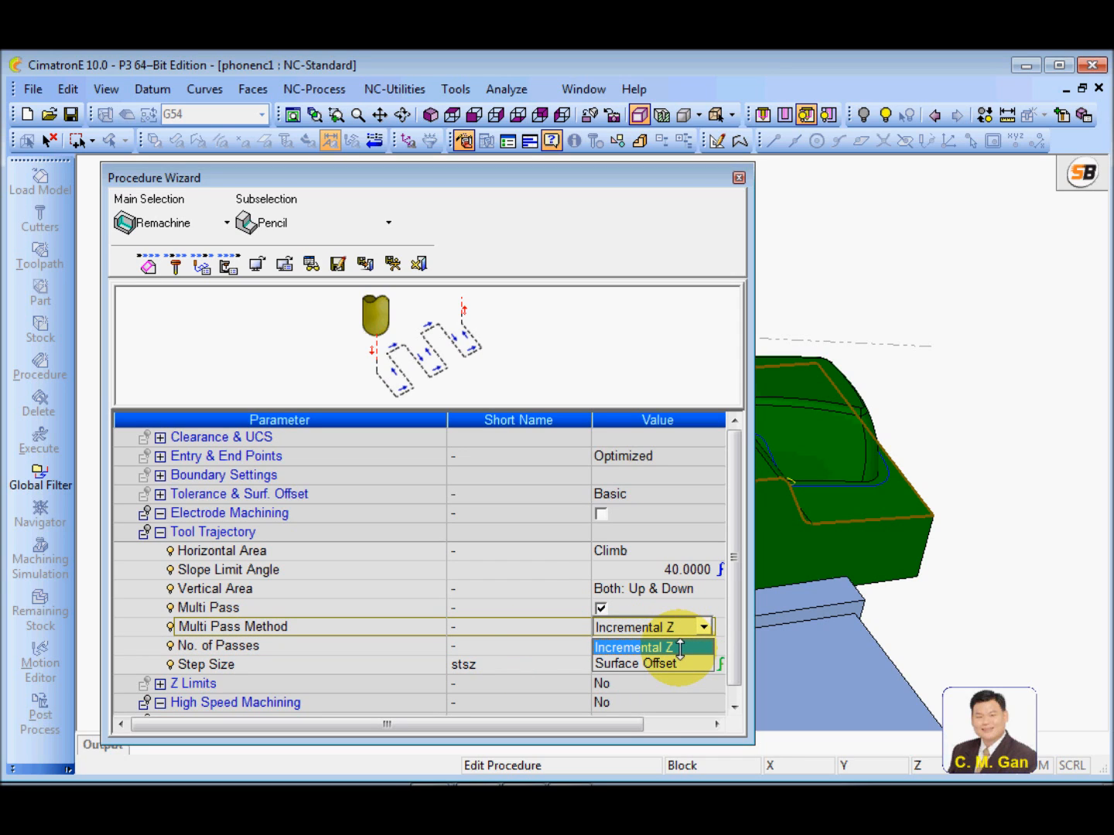
pyautogui.click(671, 663)
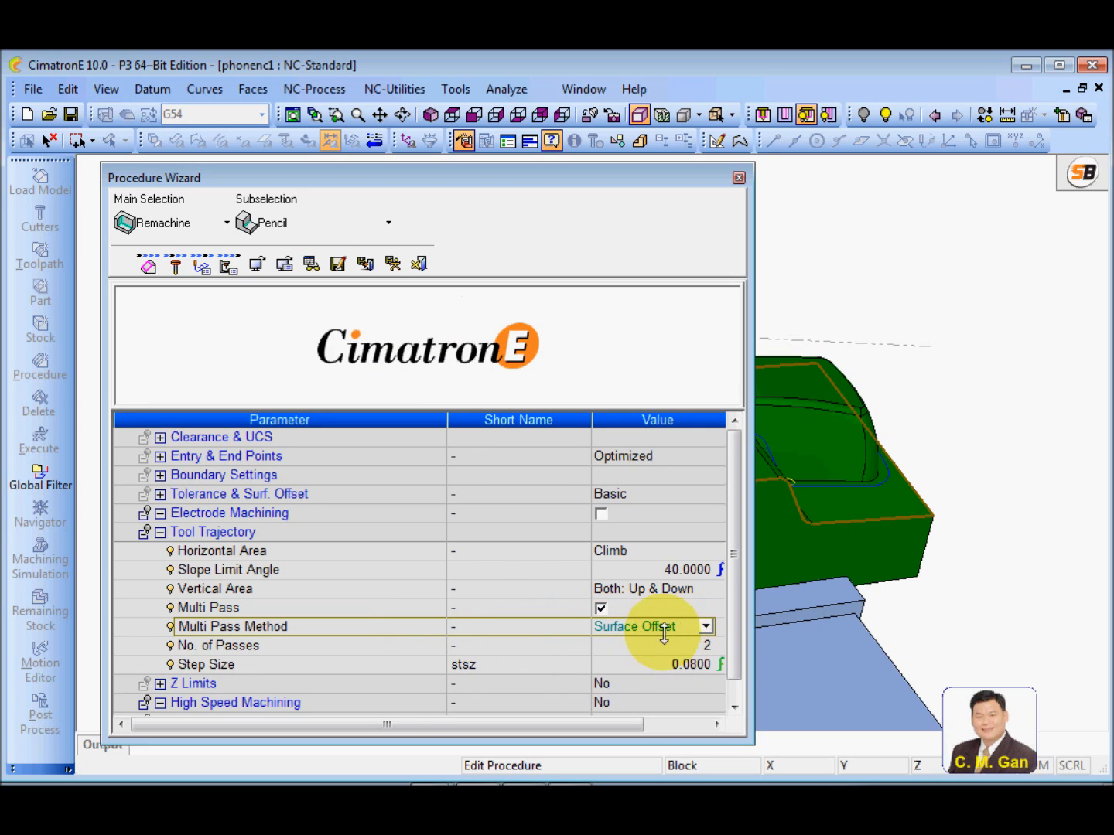
# Set the multi-pass step size to 0.05 times the tool diameter
pyautogui.click(391, 646)
pyautogui.click(621, 665)
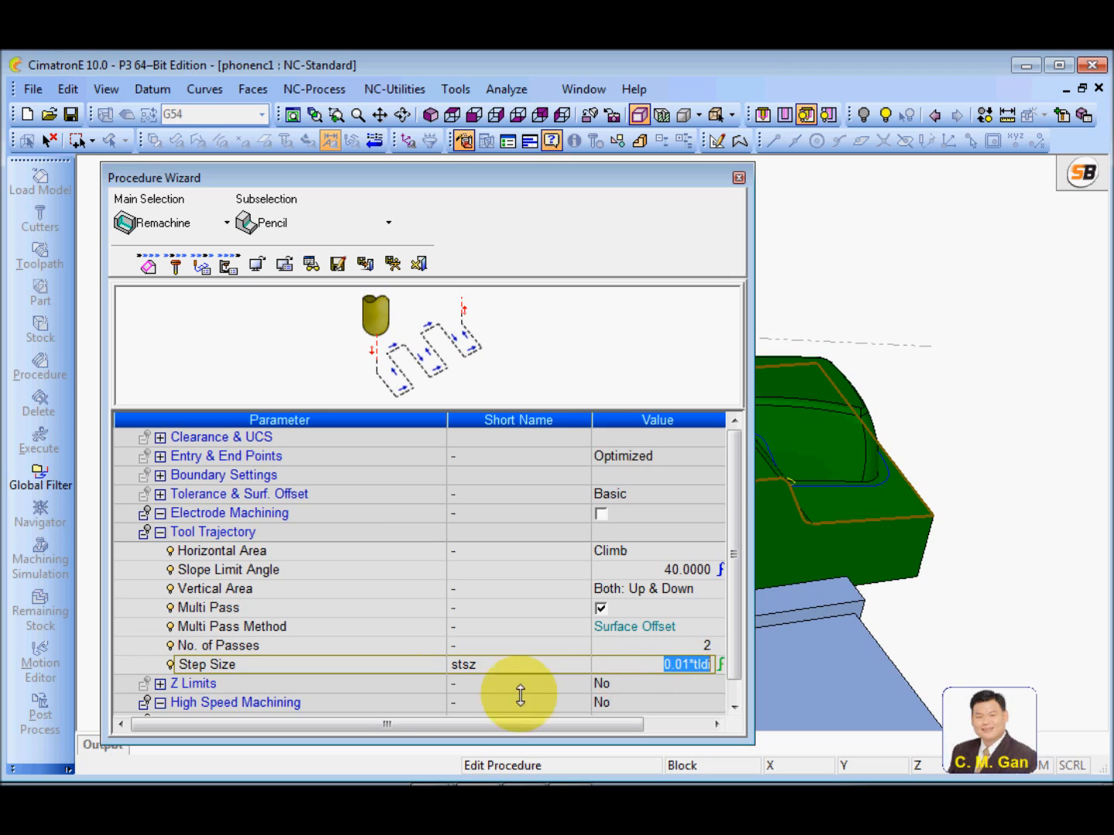
pyautogui.click(424, 665)
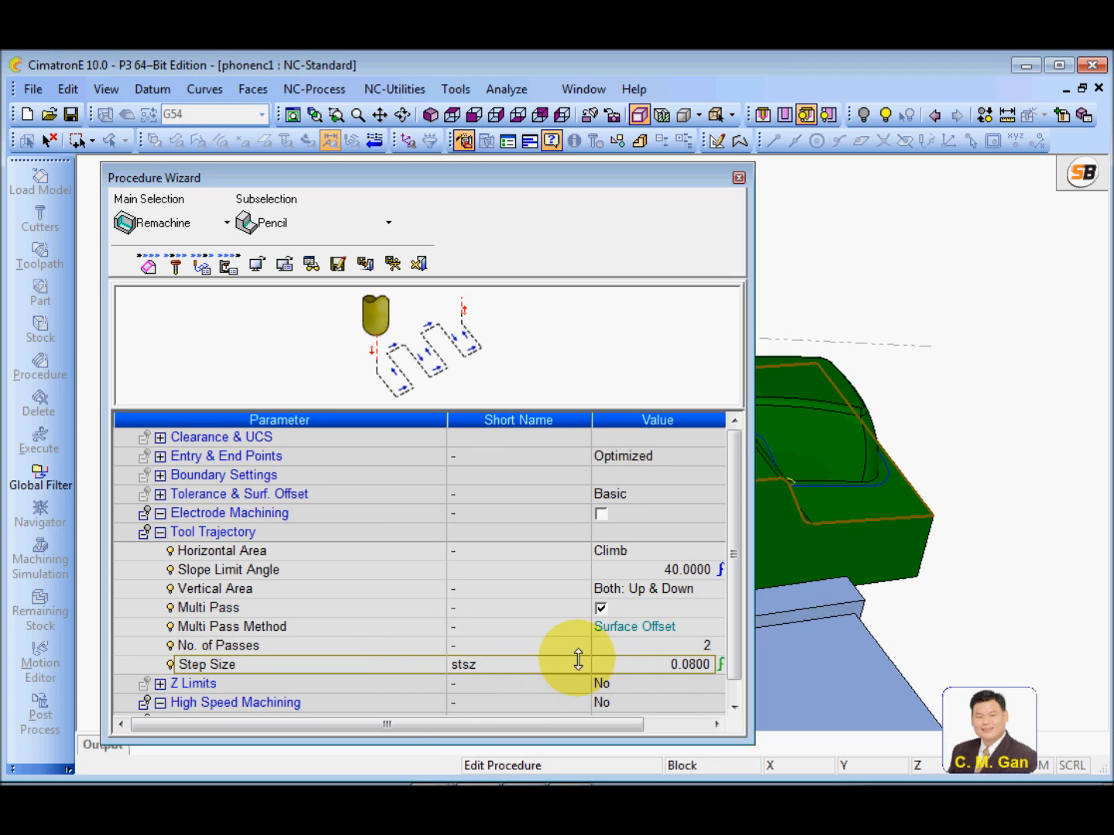
pyautogui.click(676, 665)
pyautogui.click(688, 663)
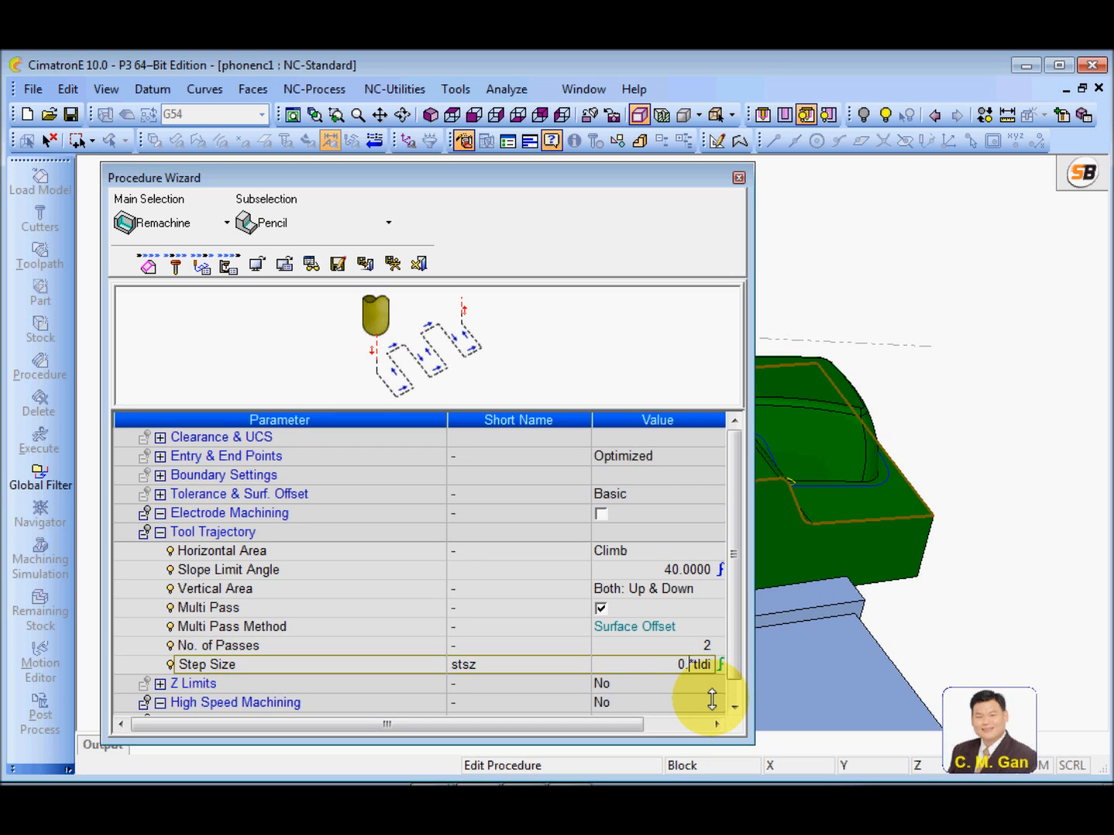
pyautogui.write('5')
pyautogui.click(423, 658)
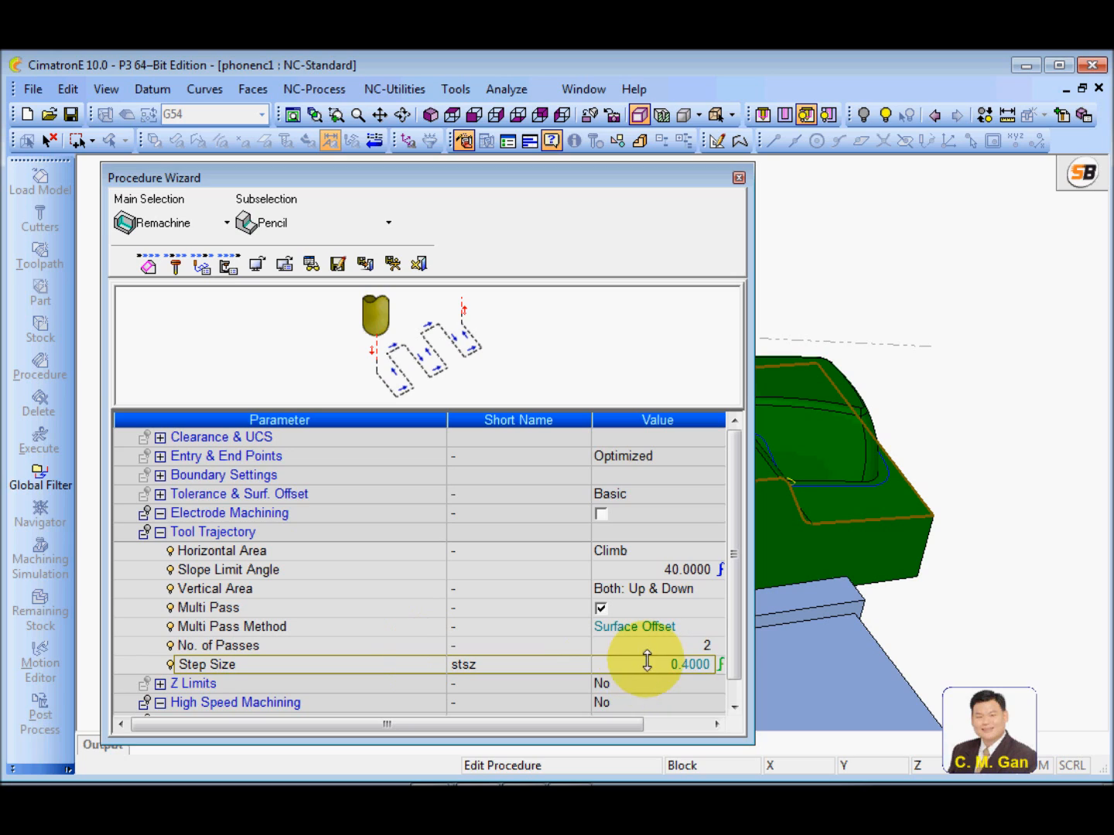
# Set the multi-pass step size to 0.8 mm, and save and calculate the pencil procedure
pyautogui.click(689, 663)
pyautogui.click(687, 663)
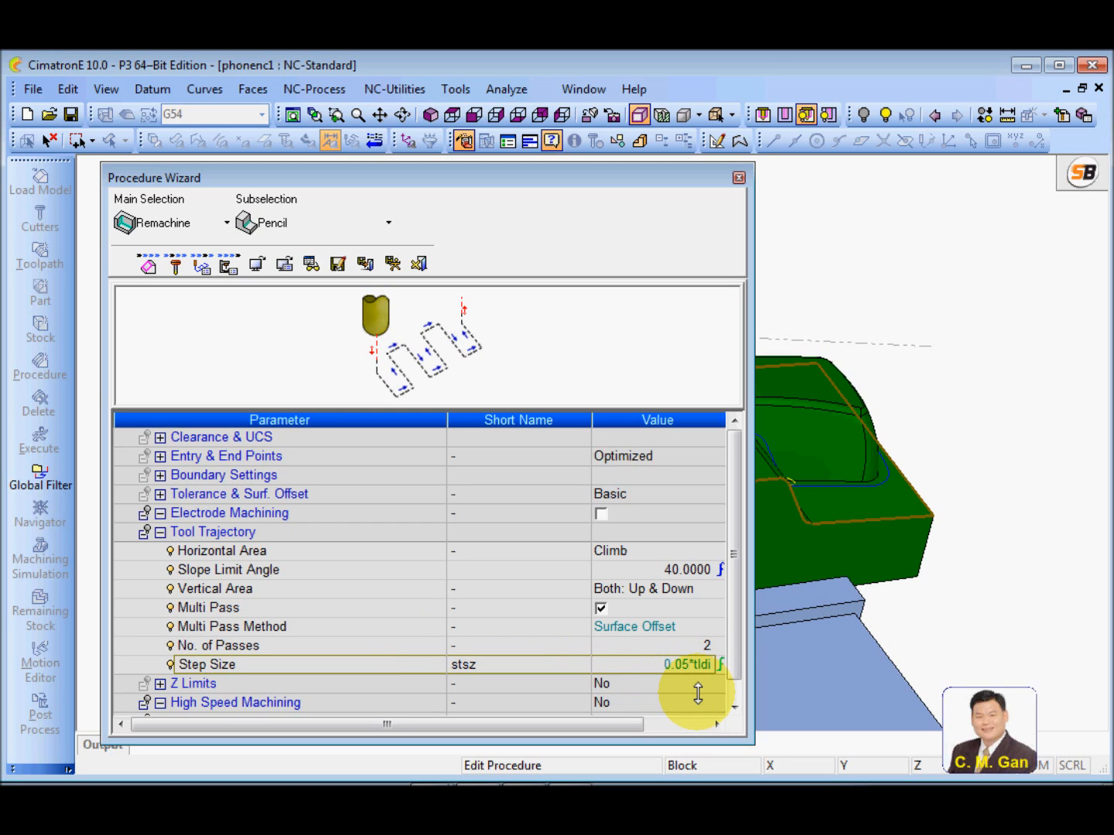
pyautogui.click(419, 665)
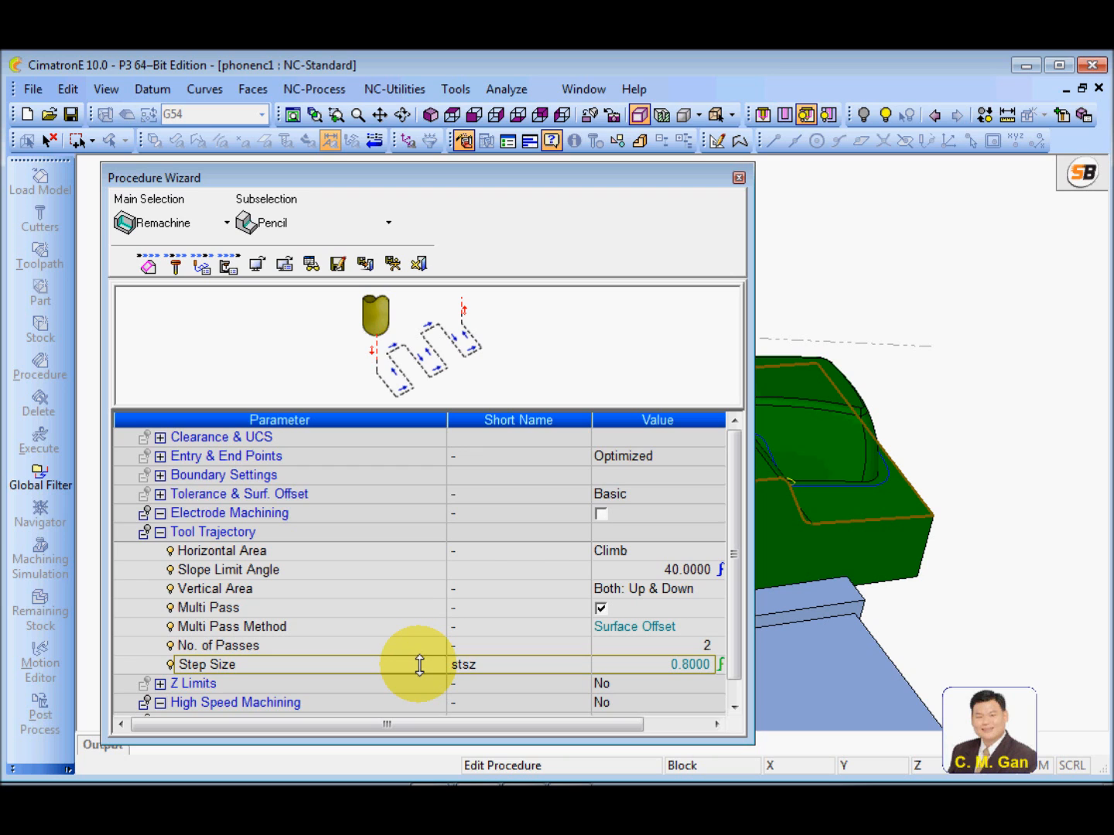
pyautogui.click(392, 263)
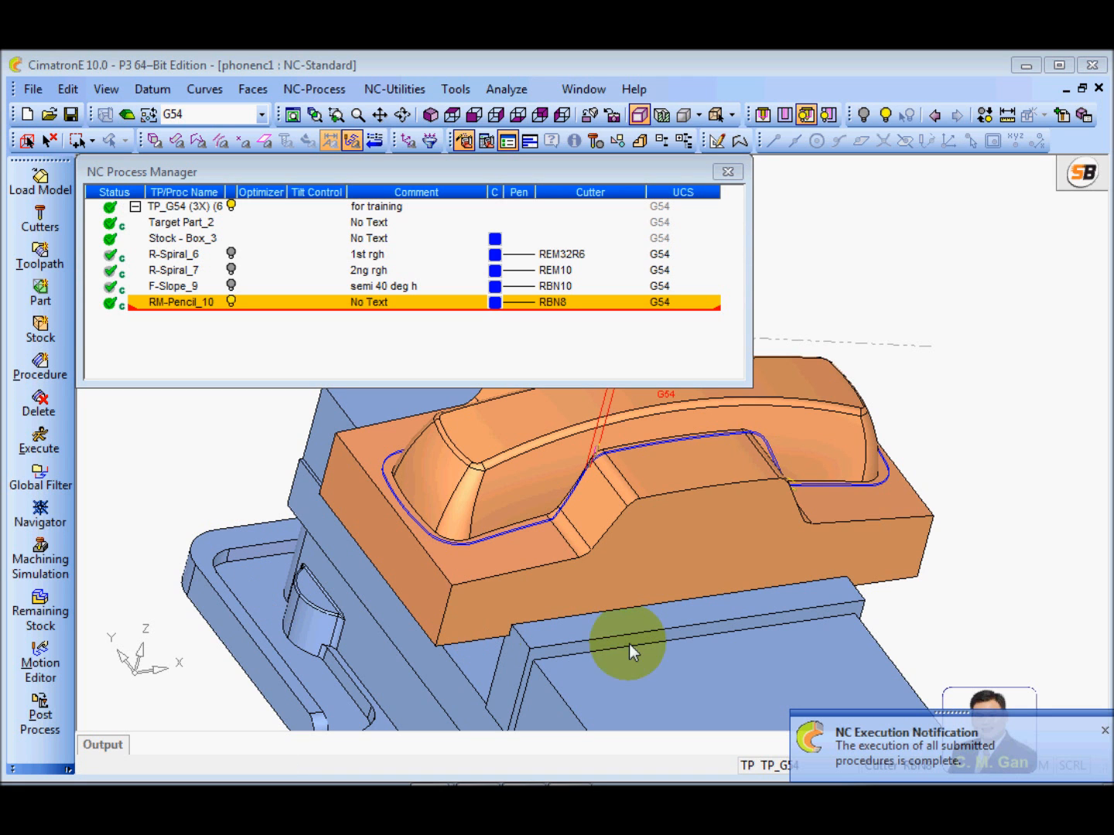
# Check the recalculated pencil passes along the inner corners and set the procedure's comment to "pencil"
pyautogui.scroll(10, 663, 657)
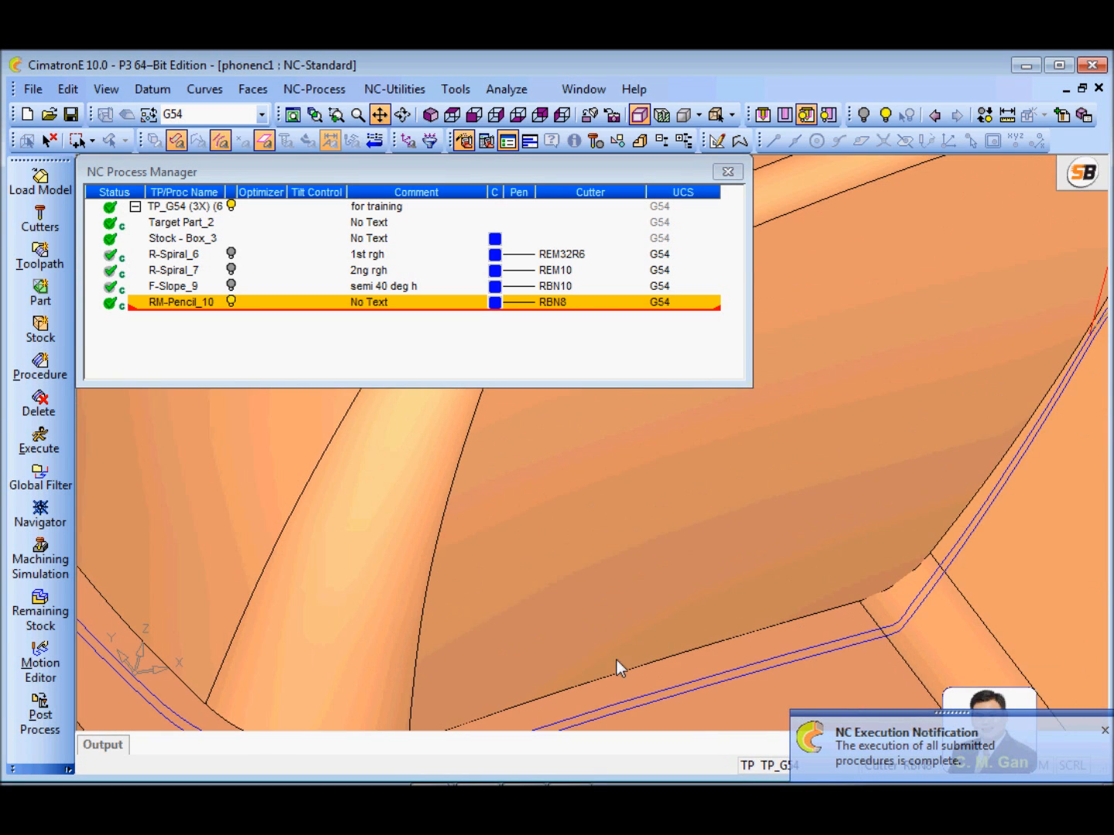
pyautogui.moveTo(615, 660); pyautogui.dragTo(524, 710, button='middle')
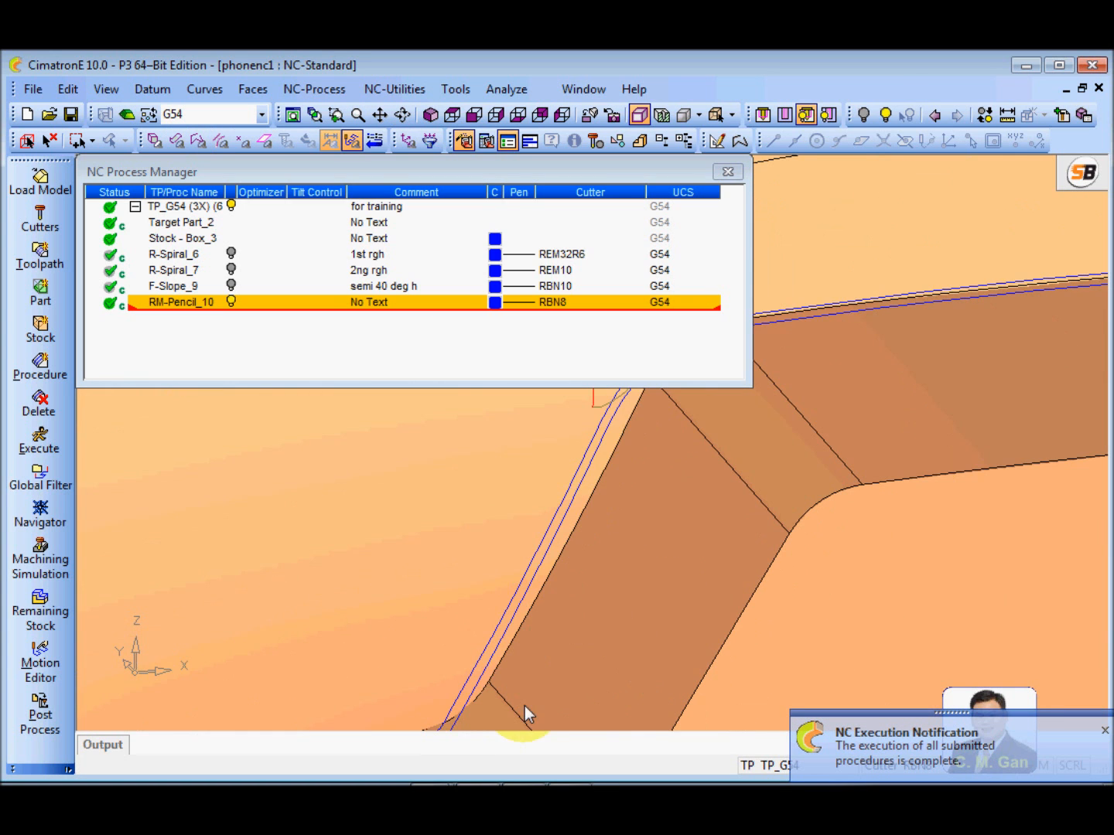
pyautogui.moveTo(640, 450); pyautogui.dragTo(845, 595, button='middle')
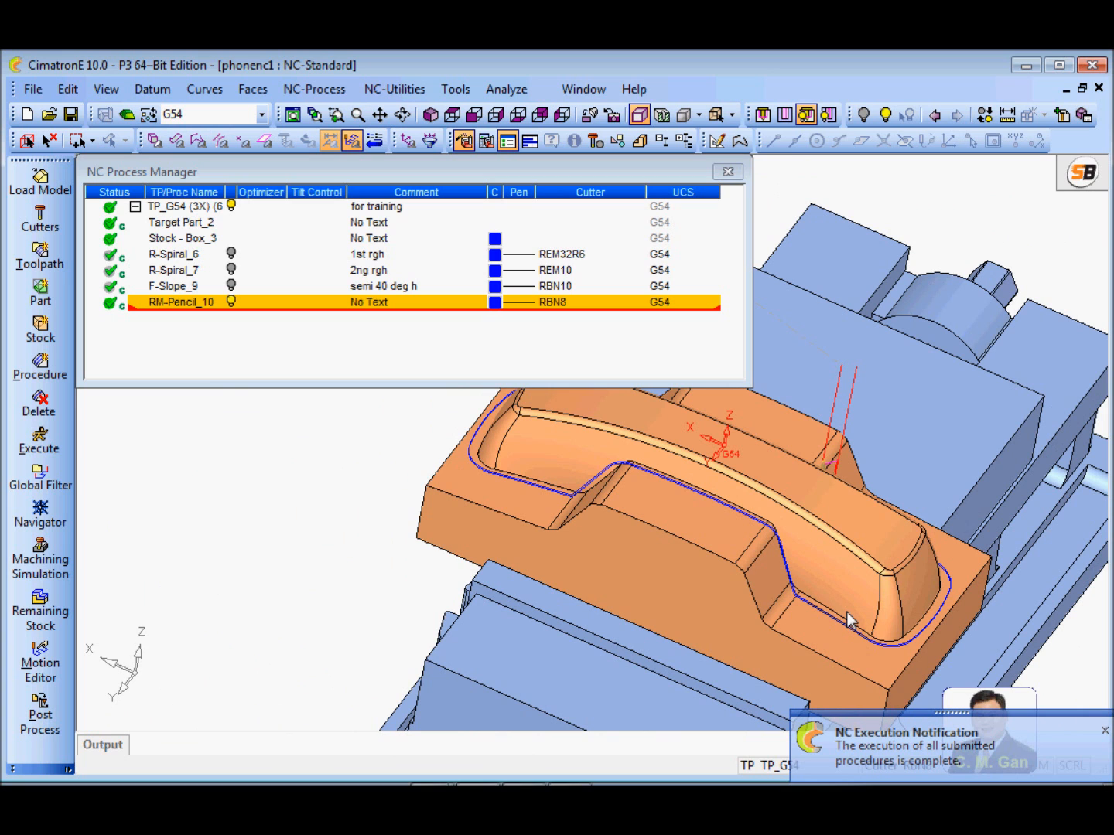
pyautogui.keyDown('ctrl'); pyautogui.moveTo(757, 637); pyautogui.dragTo(602, 538); pyautogui.keyUp('ctrl')
pyautogui.click(388, 302)
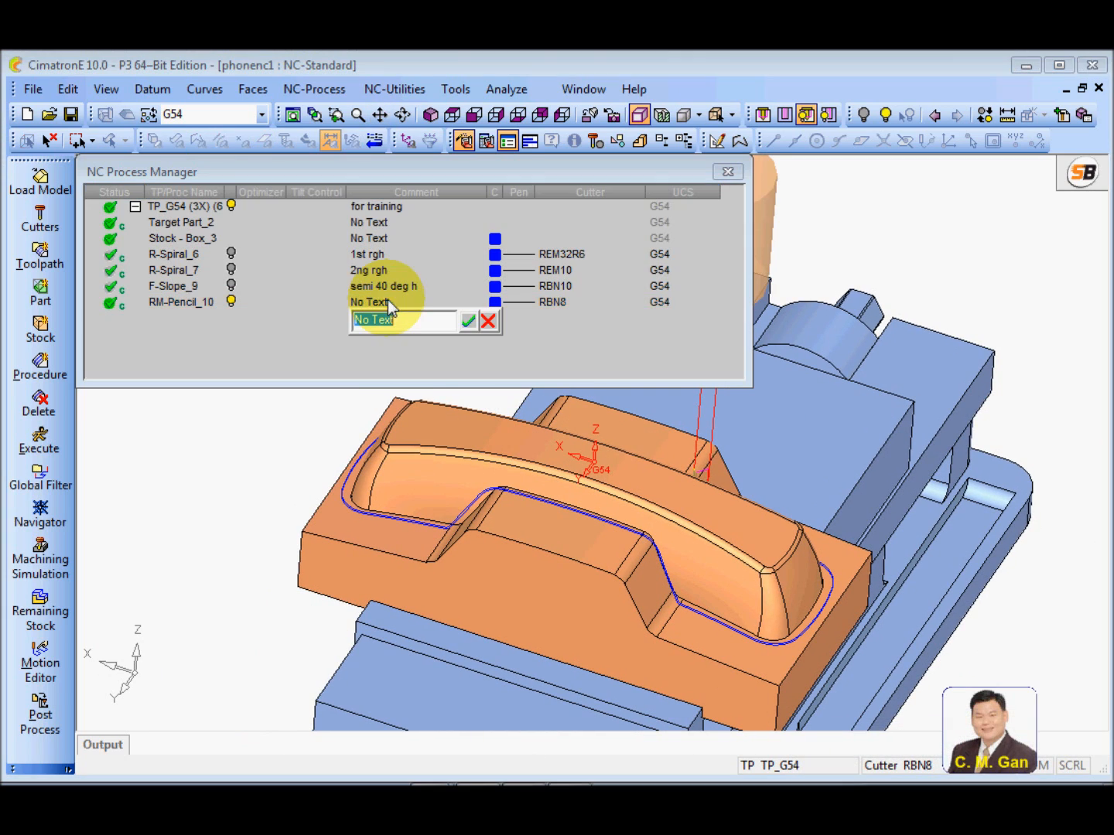
pyautogui.write('pencil')
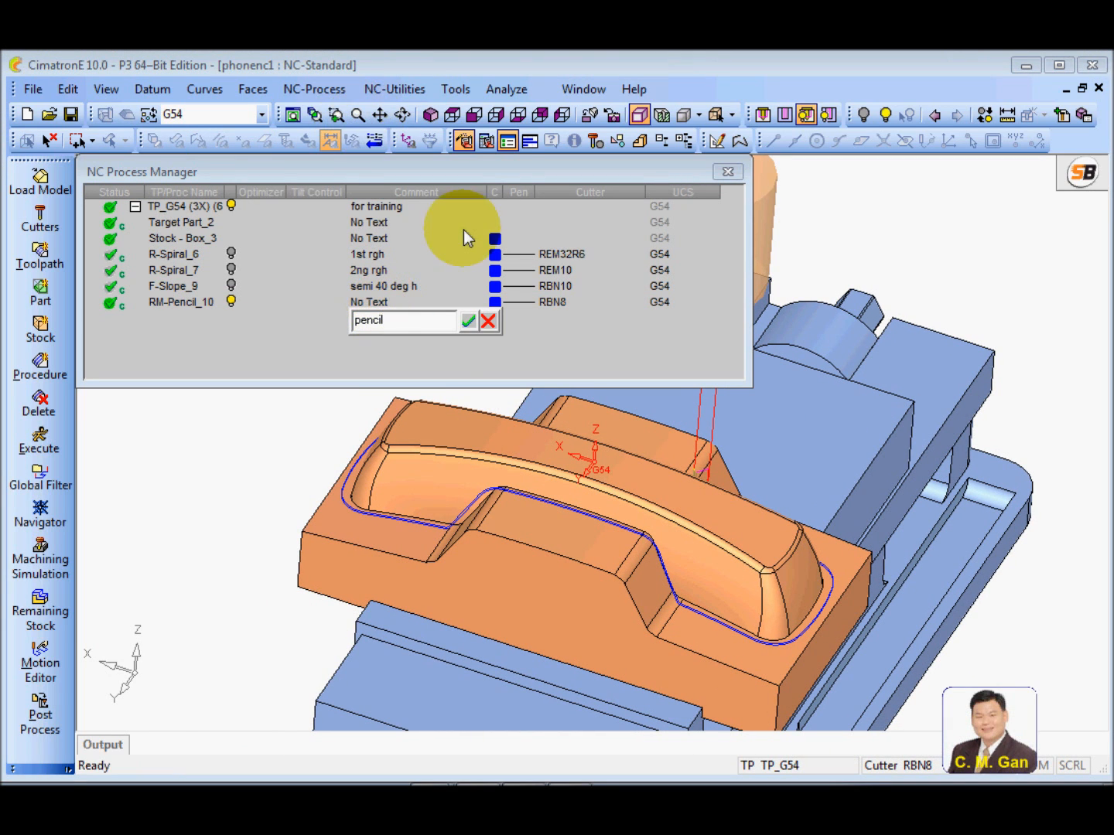
pyautogui.click(468, 320)
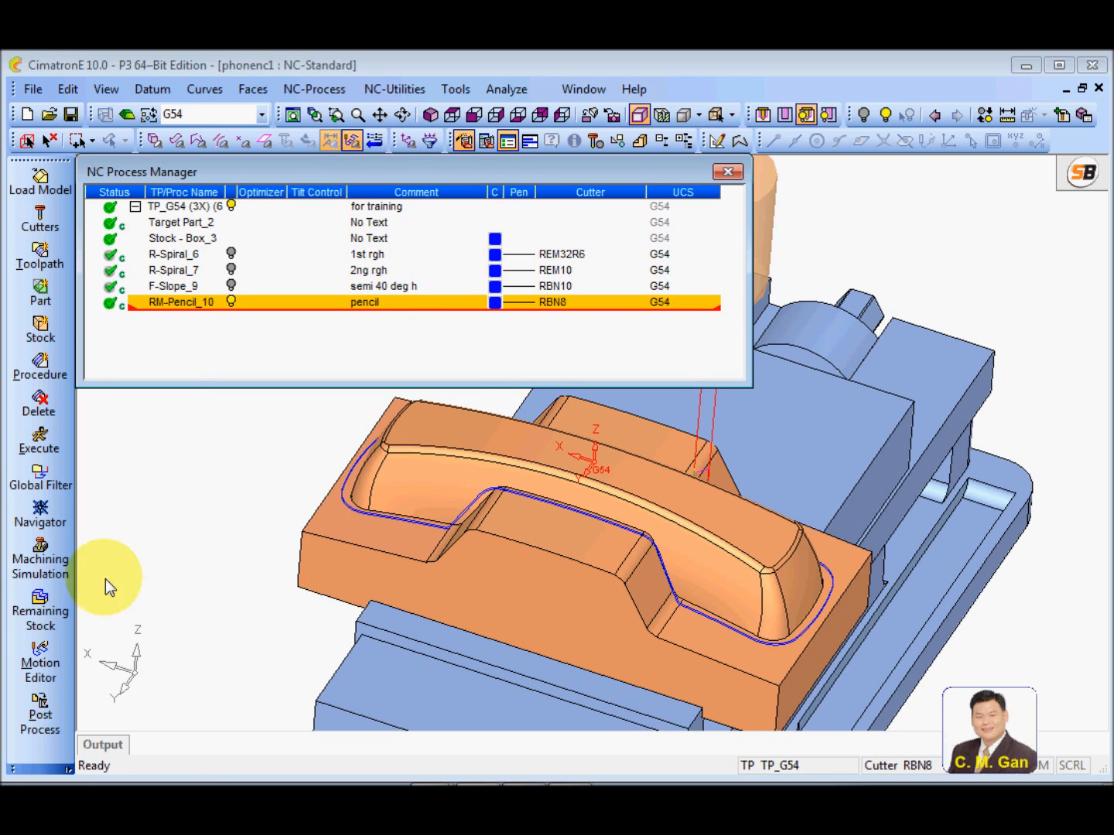
# Run the machining simulation of the pencil procedure on the current stock, inspect the cut corners, and close the simulator
pyautogui.click(40, 560)
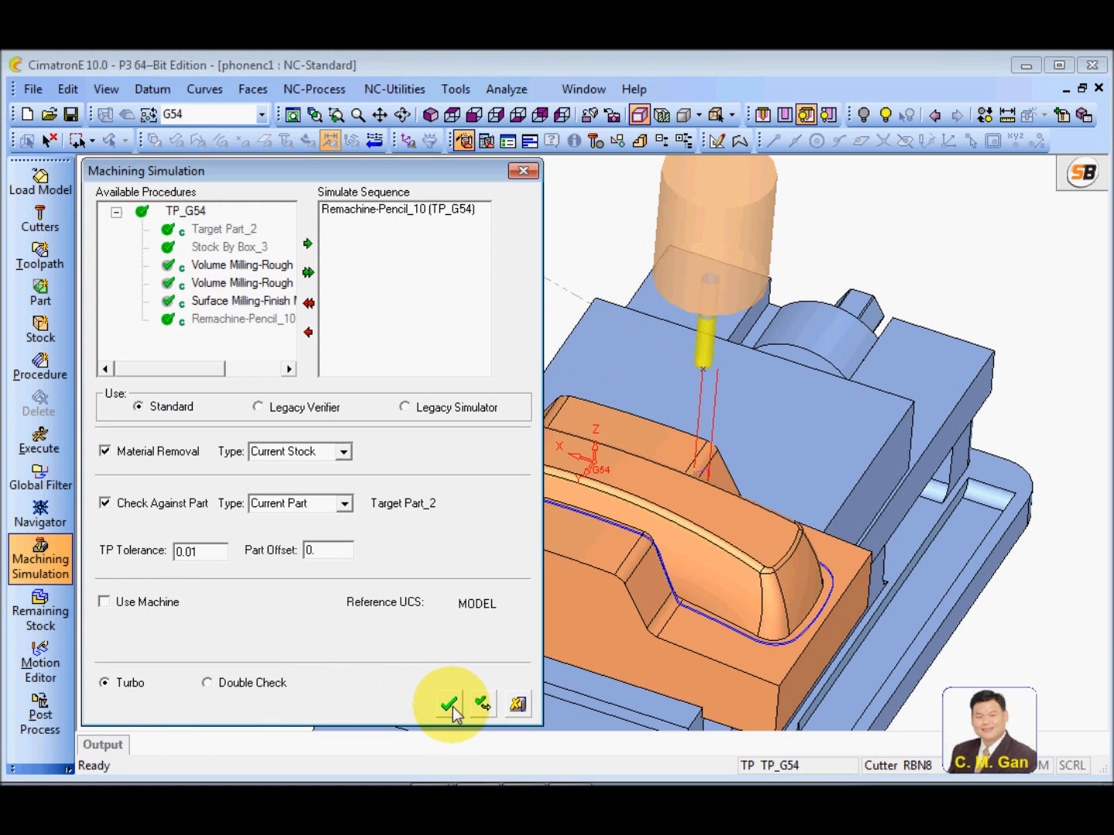
pyautogui.click(449, 704)
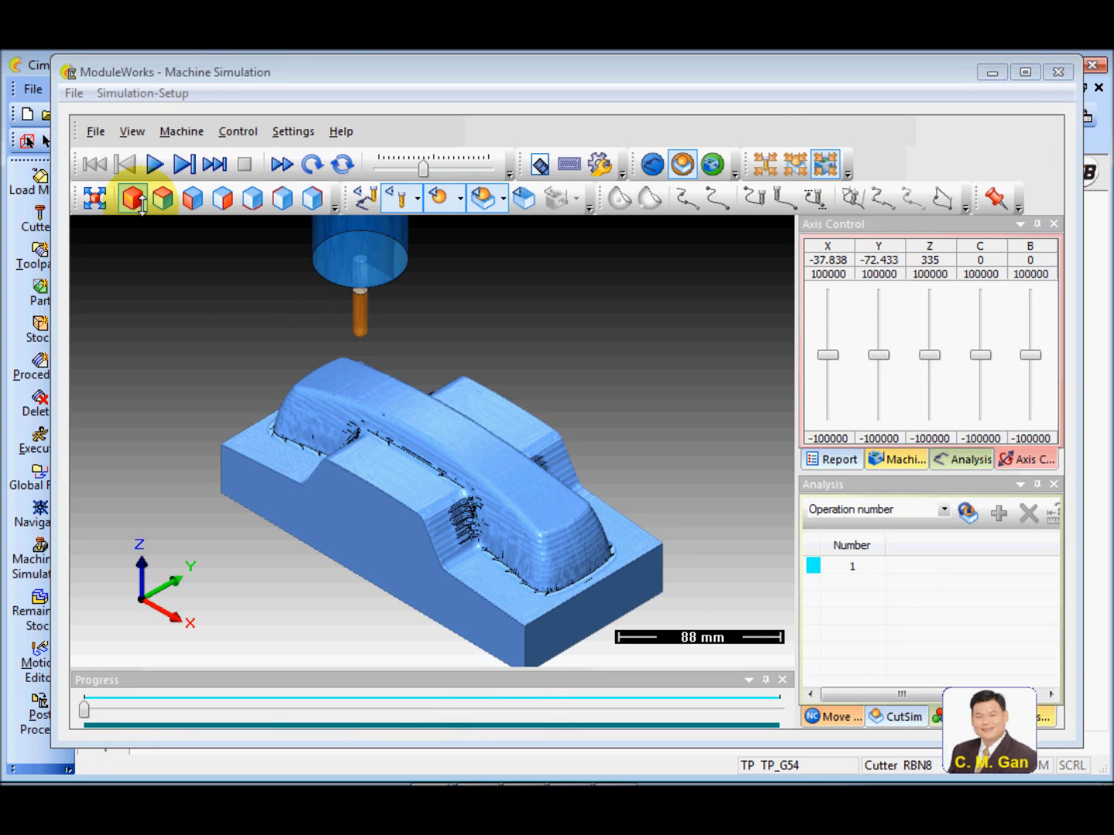
pyautogui.click(155, 164)
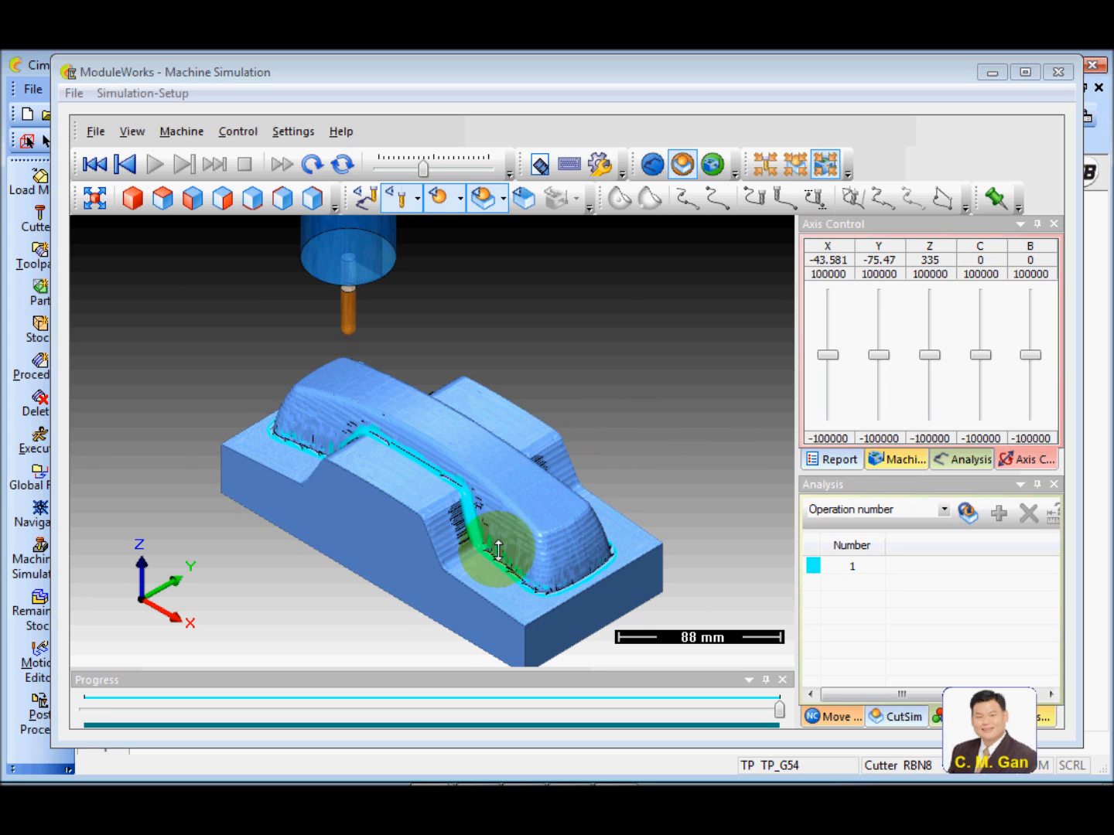
pyautogui.scroll(6, 434, 437)
pyautogui.moveTo(398, 394); pyautogui.dragTo(512, 440)
pyautogui.moveTo(512, 441); pyautogui.dragTo(507, 588, button='right')
pyautogui.moveTo(502, 452); pyautogui.dragTo(528, 437)
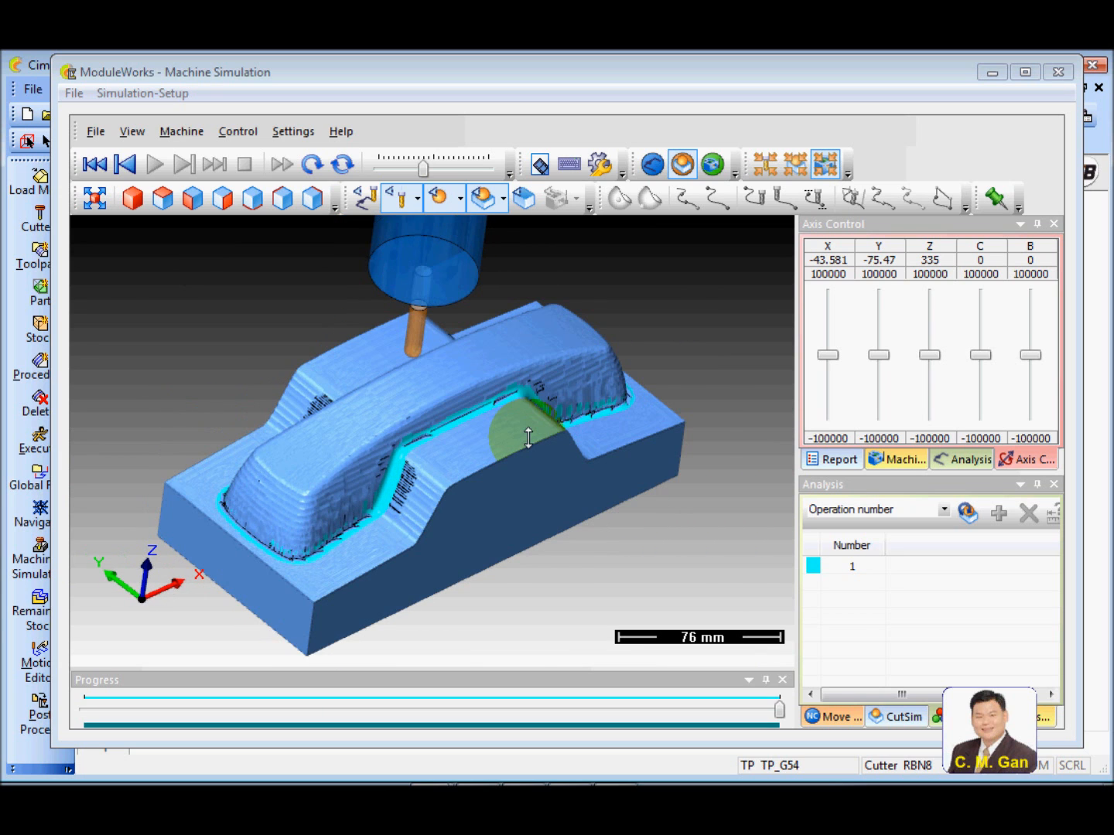
pyautogui.click(1056, 70)
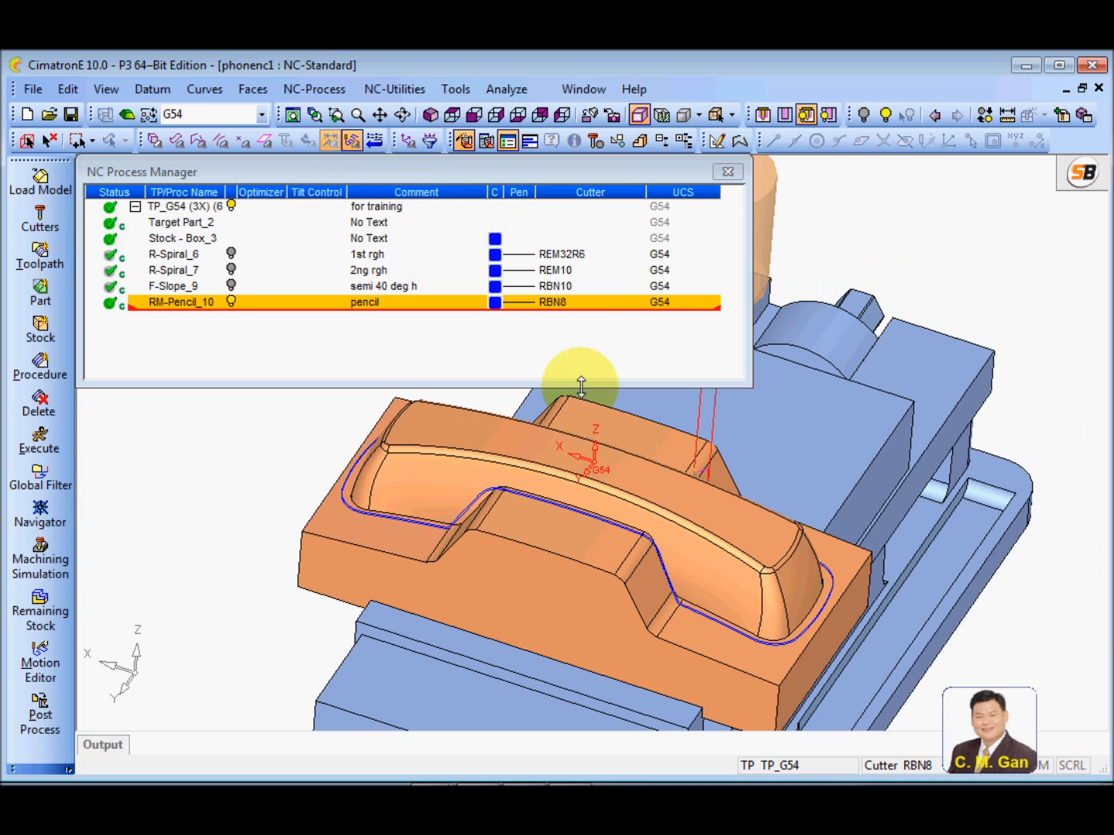
# Hide the pencil procedure's toolpath and save the NC document
pyautogui.click(231, 301)
pyautogui.click(18, 395)
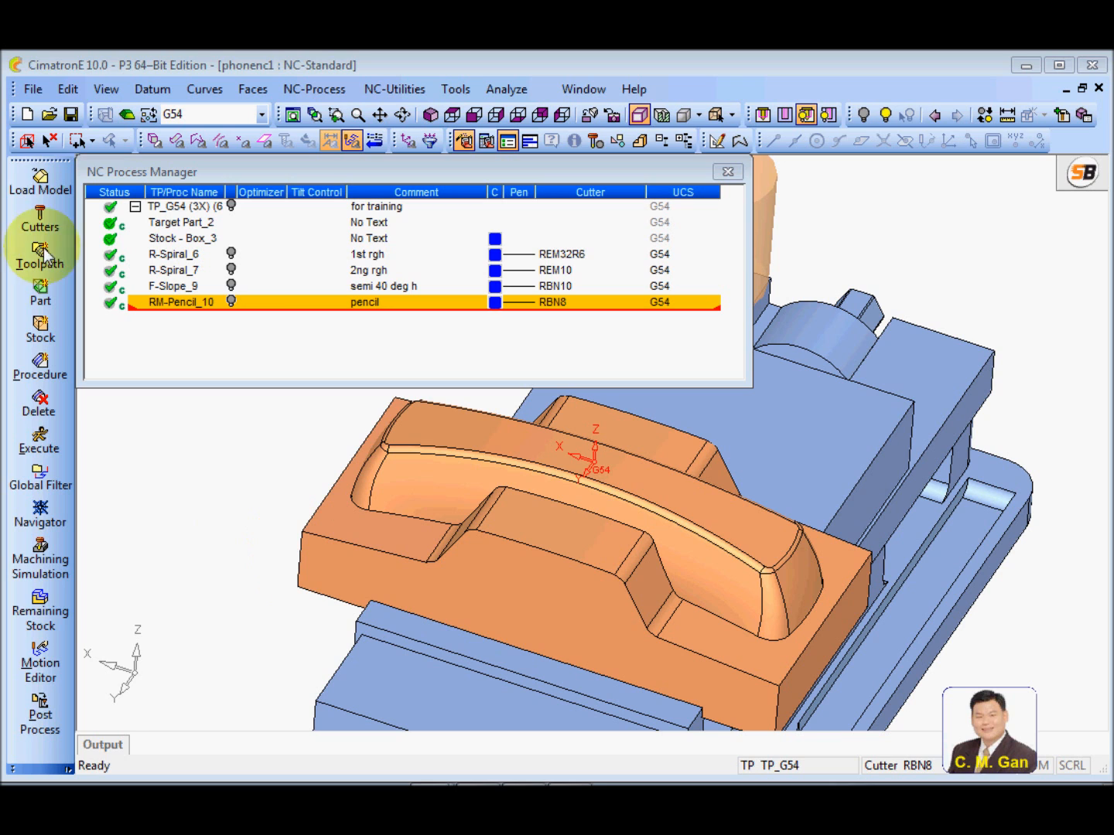
pyautogui.click(69, 111)
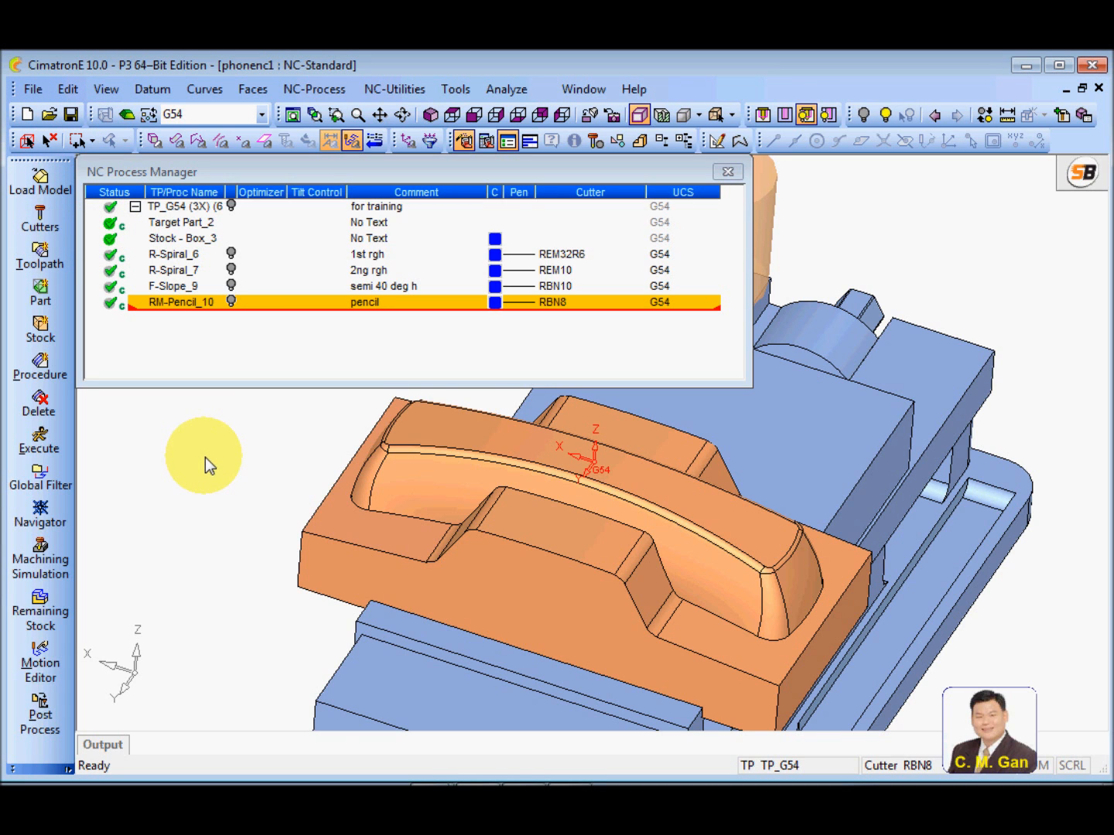
# Open the cutter definitions, select the RBN10 ball cutter as the basis for another cutter, and open its name for editing
pyautogui.keyDown('ctrl'); pyautogui.moveTo(591, 517); pyautogui.dragTo(589, 522, button='right'); pyautogui.keyUp('ctrl')
pyautogui.keyDown('ctrl'); pyautogui.moveTo(533, 539); pyautogui.dragTo(589, 541, button='middle'); pyautogui.keyUp('ctrl')
pyautogui.keyDown('ctrl'); pyautogui.moveTo(590, 540); pyautogui.dragTo(593, 528); pyautogui.keyUp('ctrl')
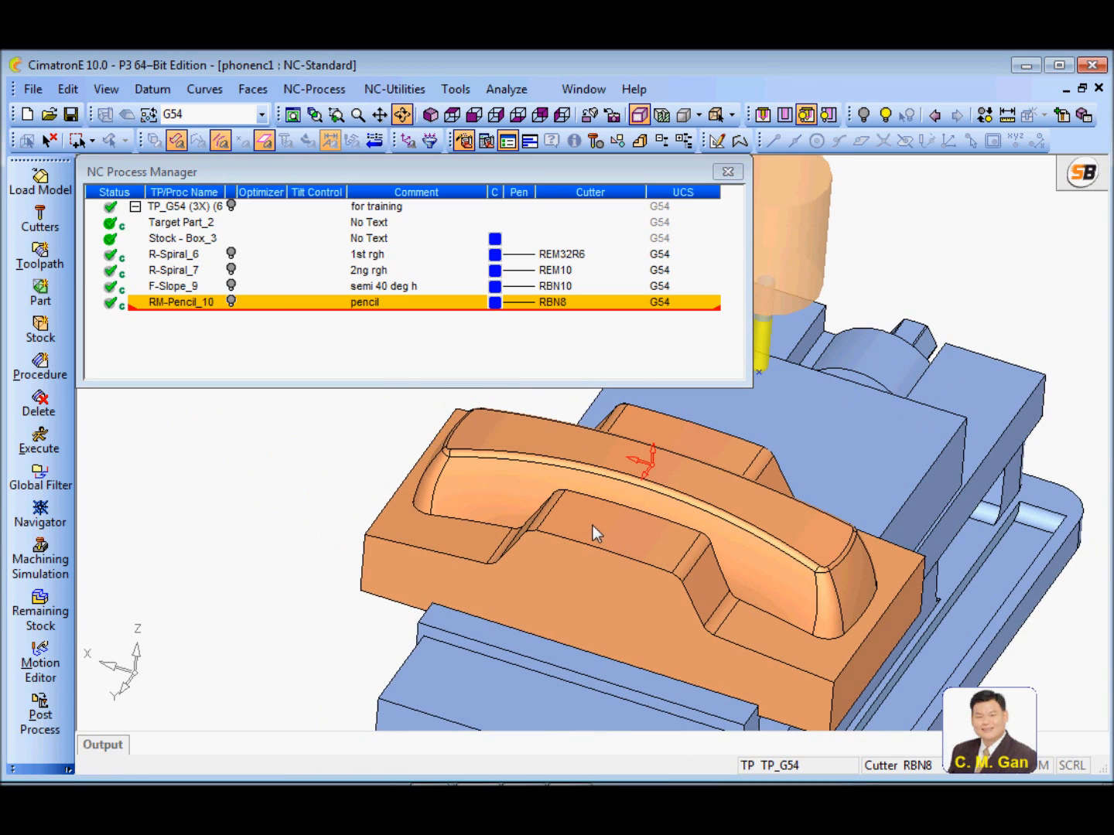
pyautogui.click(39, 228)
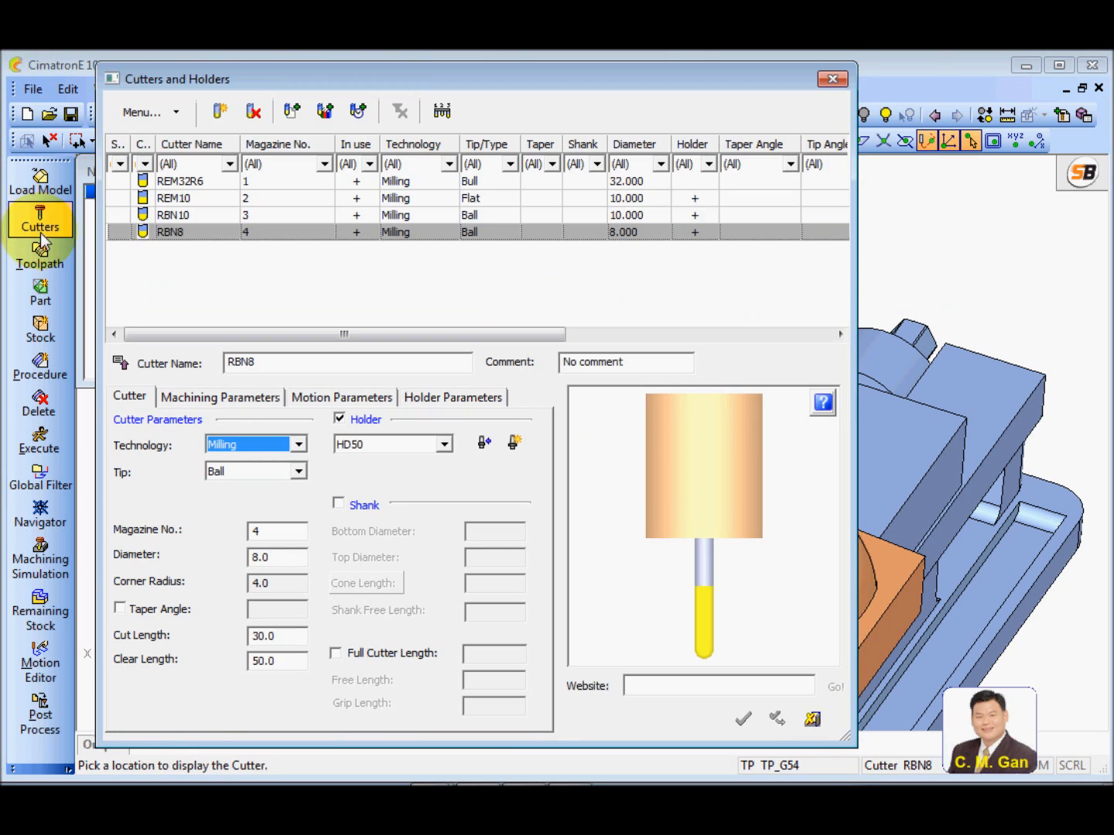
pyautogui.click(202, 217)
pyautogui.click(288, 369)
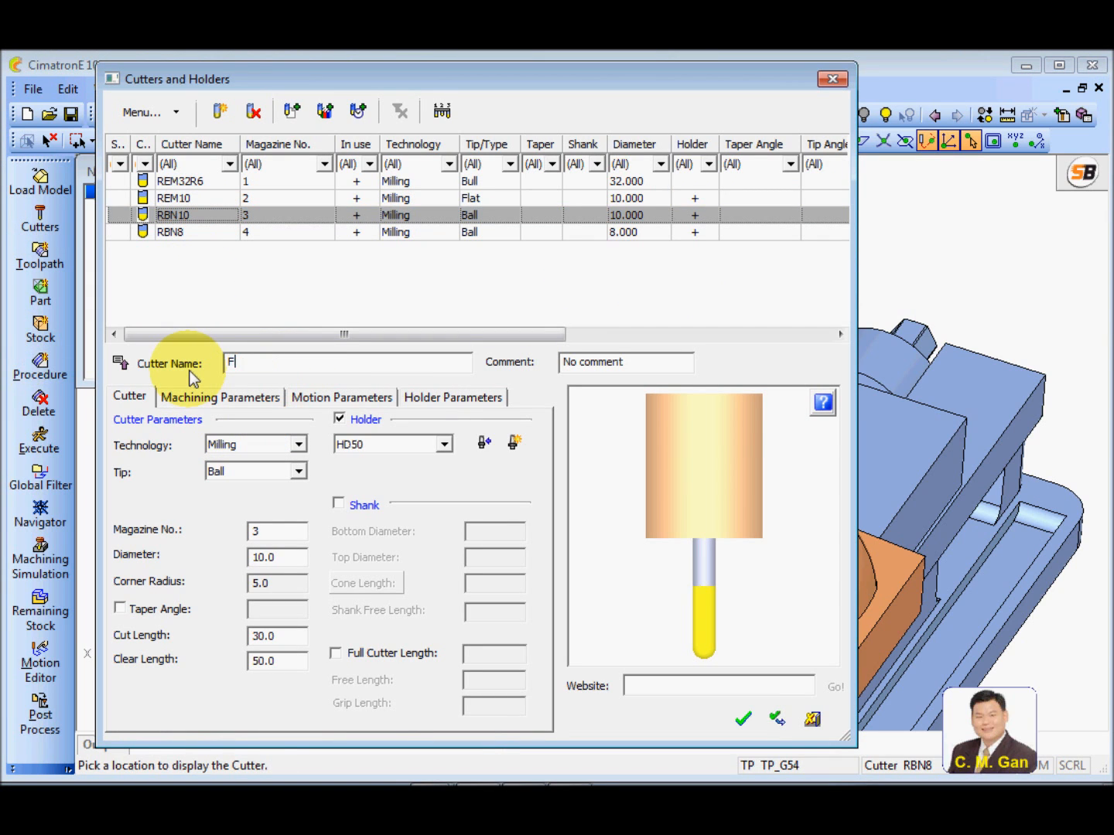